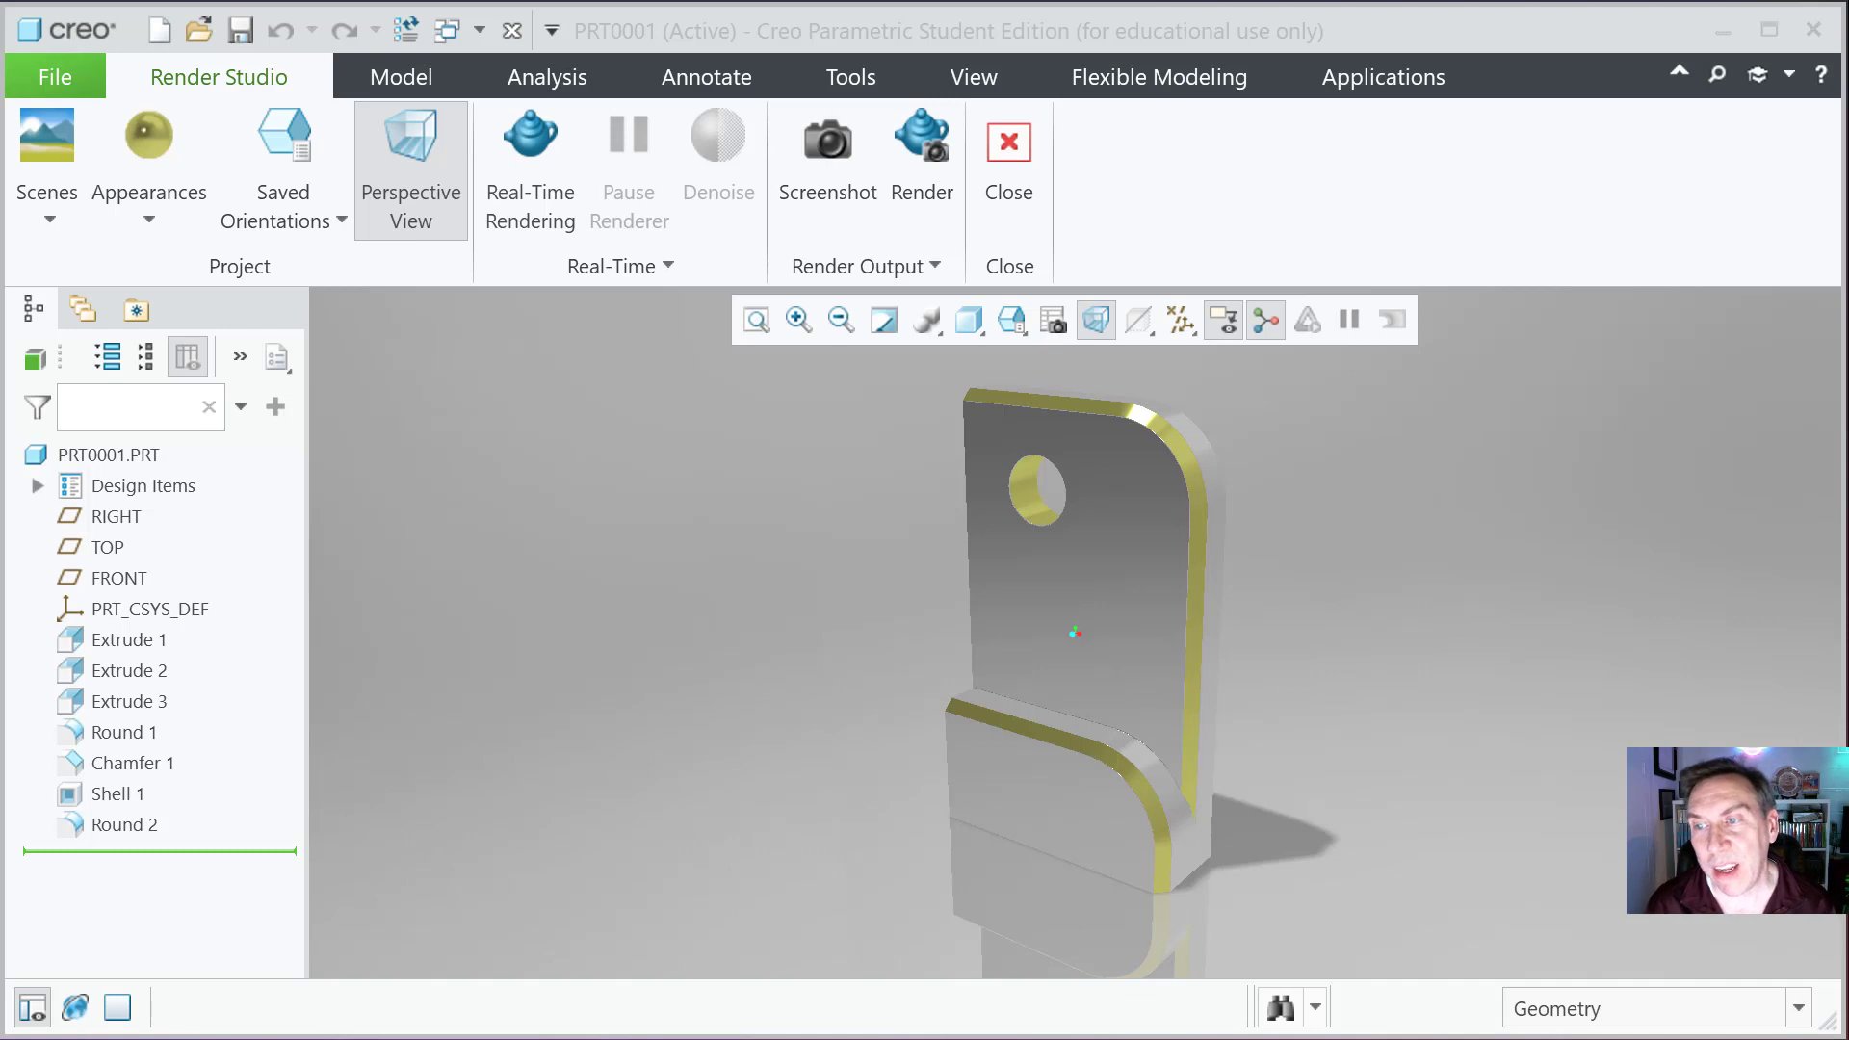
Step: Highlight the lower and upper corner rounds and the front lip's edge on the bracket, and clear the selection
click(1165, 792)
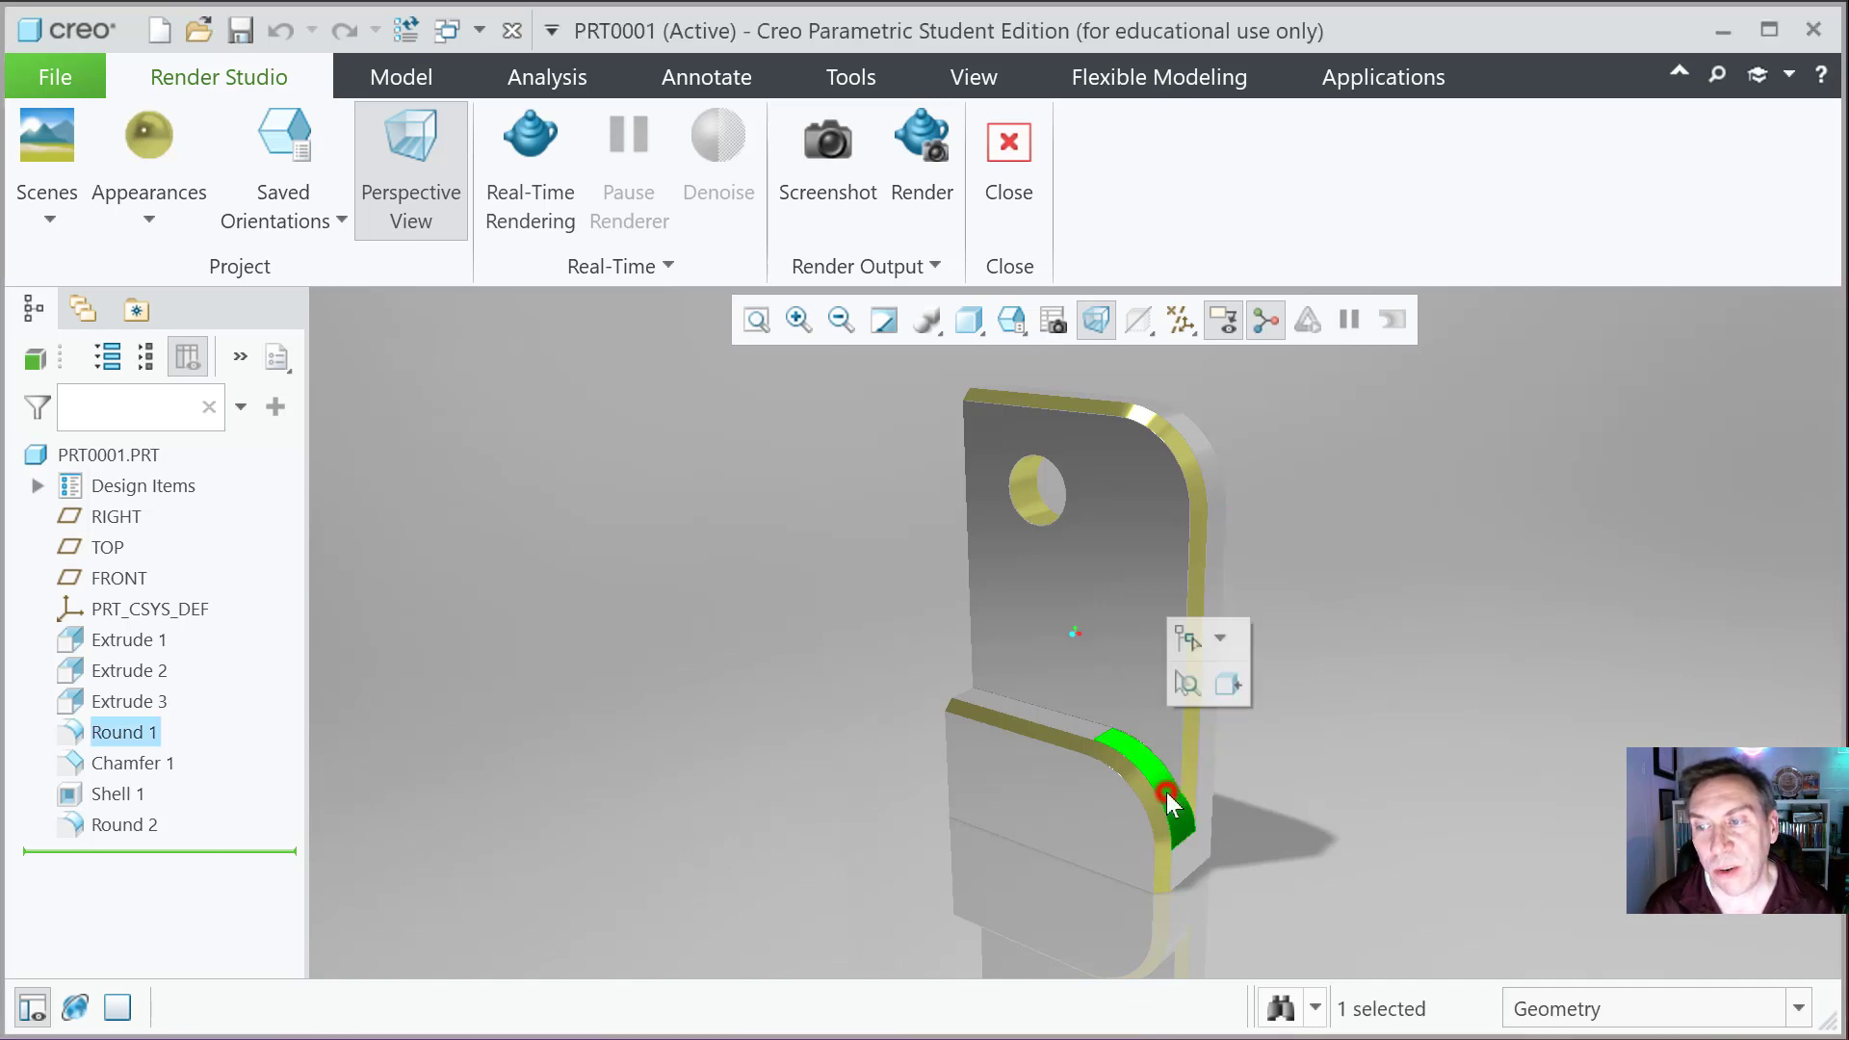
click(1201, 443)
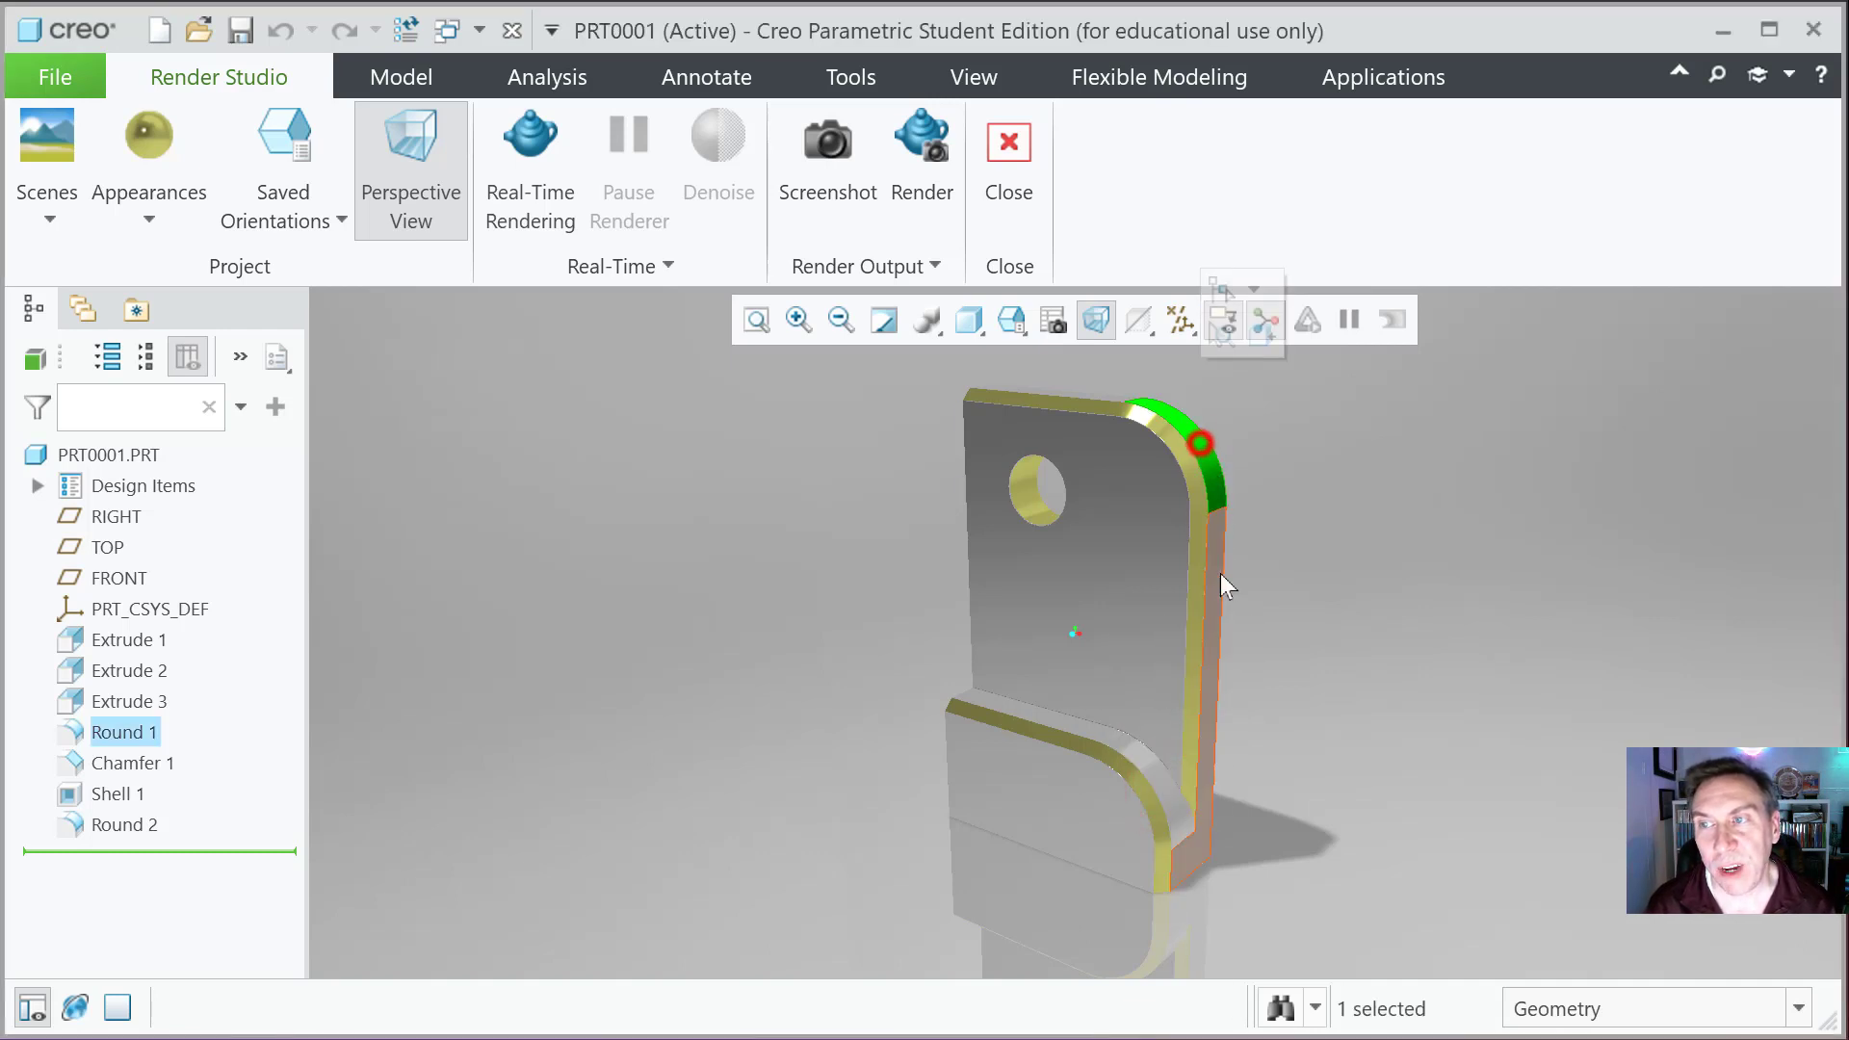
click(1047, 746)
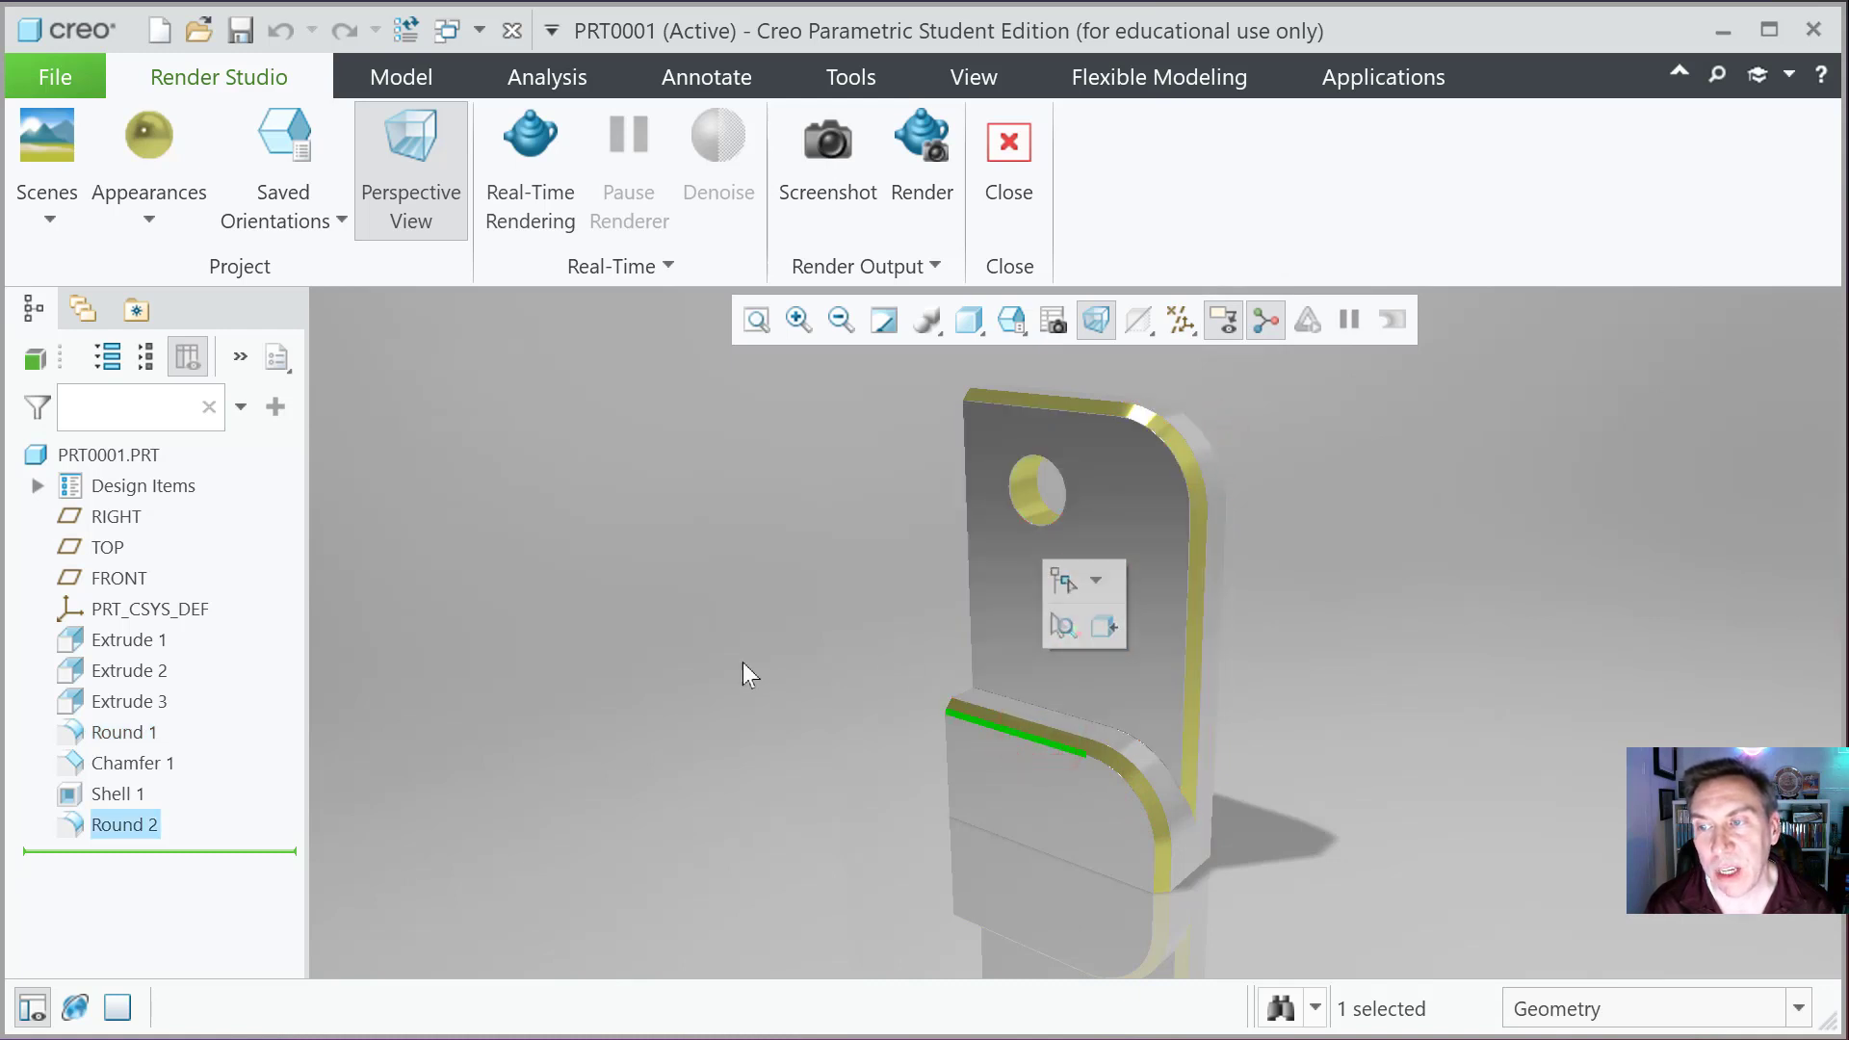
click(683, 658)
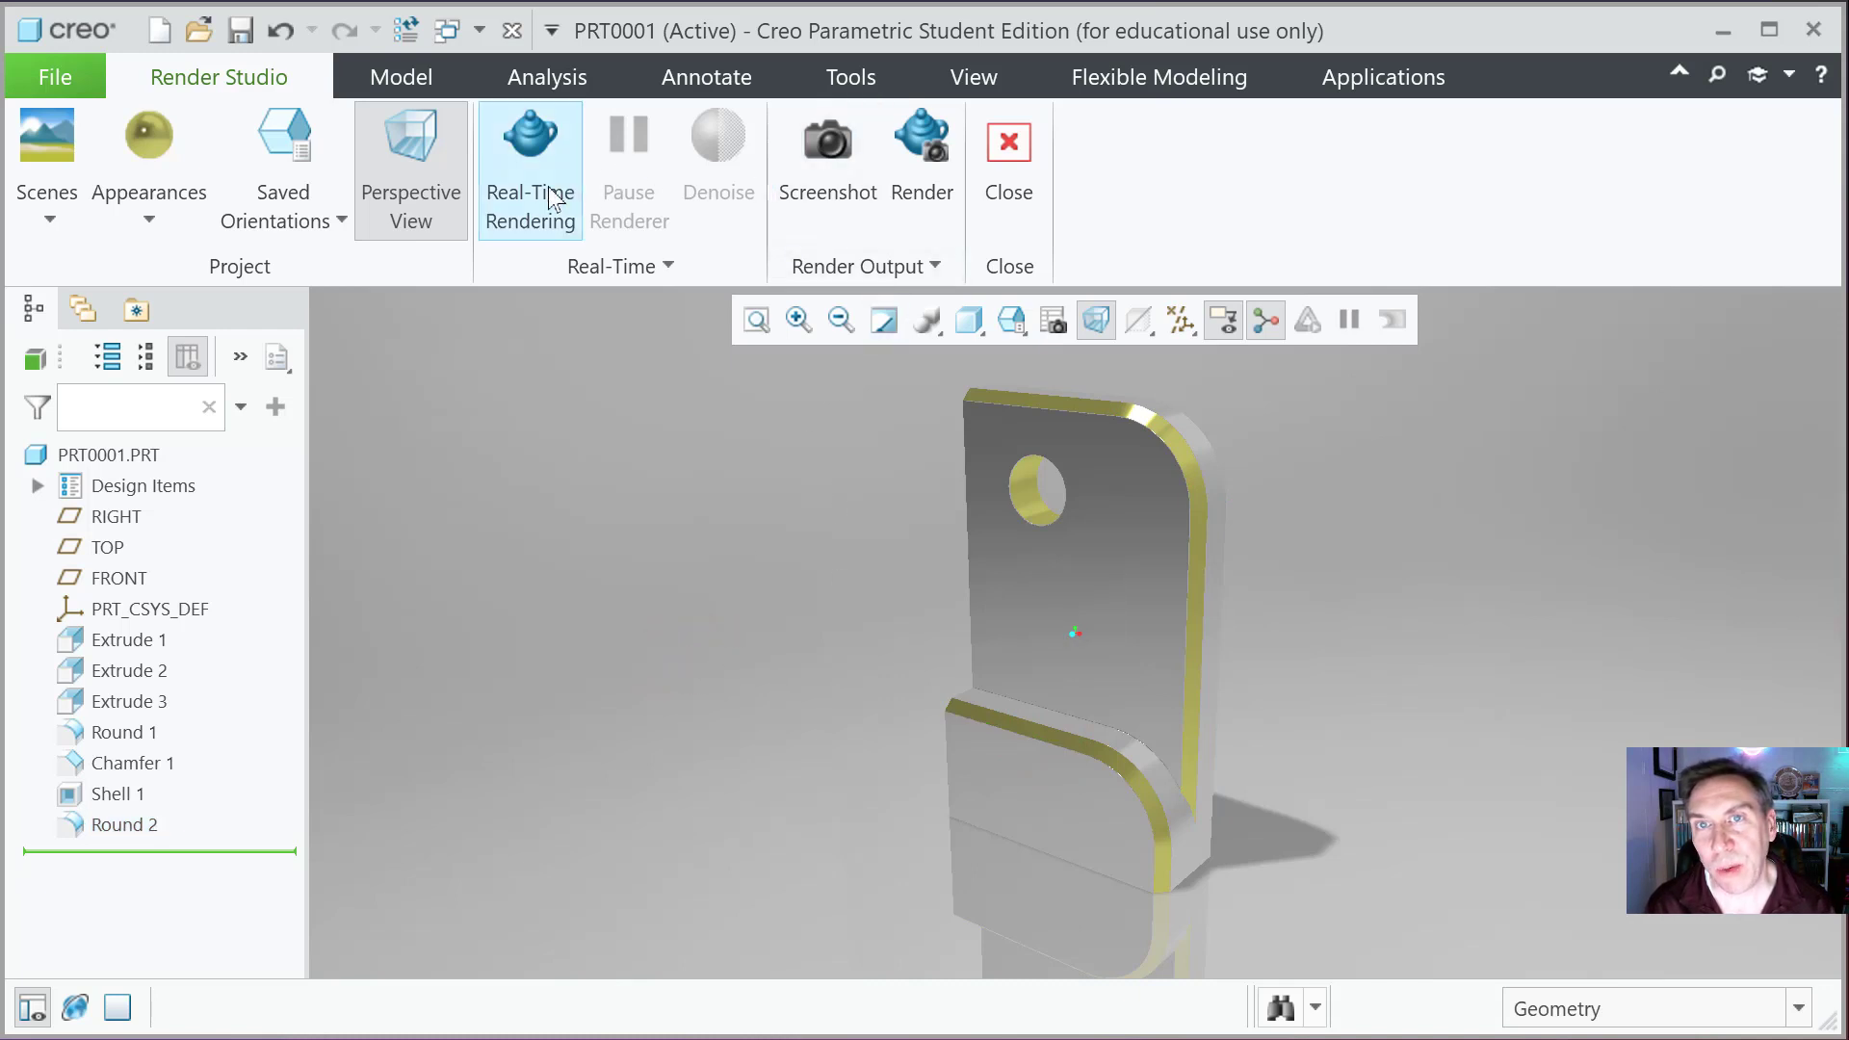
Step: Turn on real-time rendering for the bracket and apply the abandoned warehouse scene as its environment
click(531, 162)
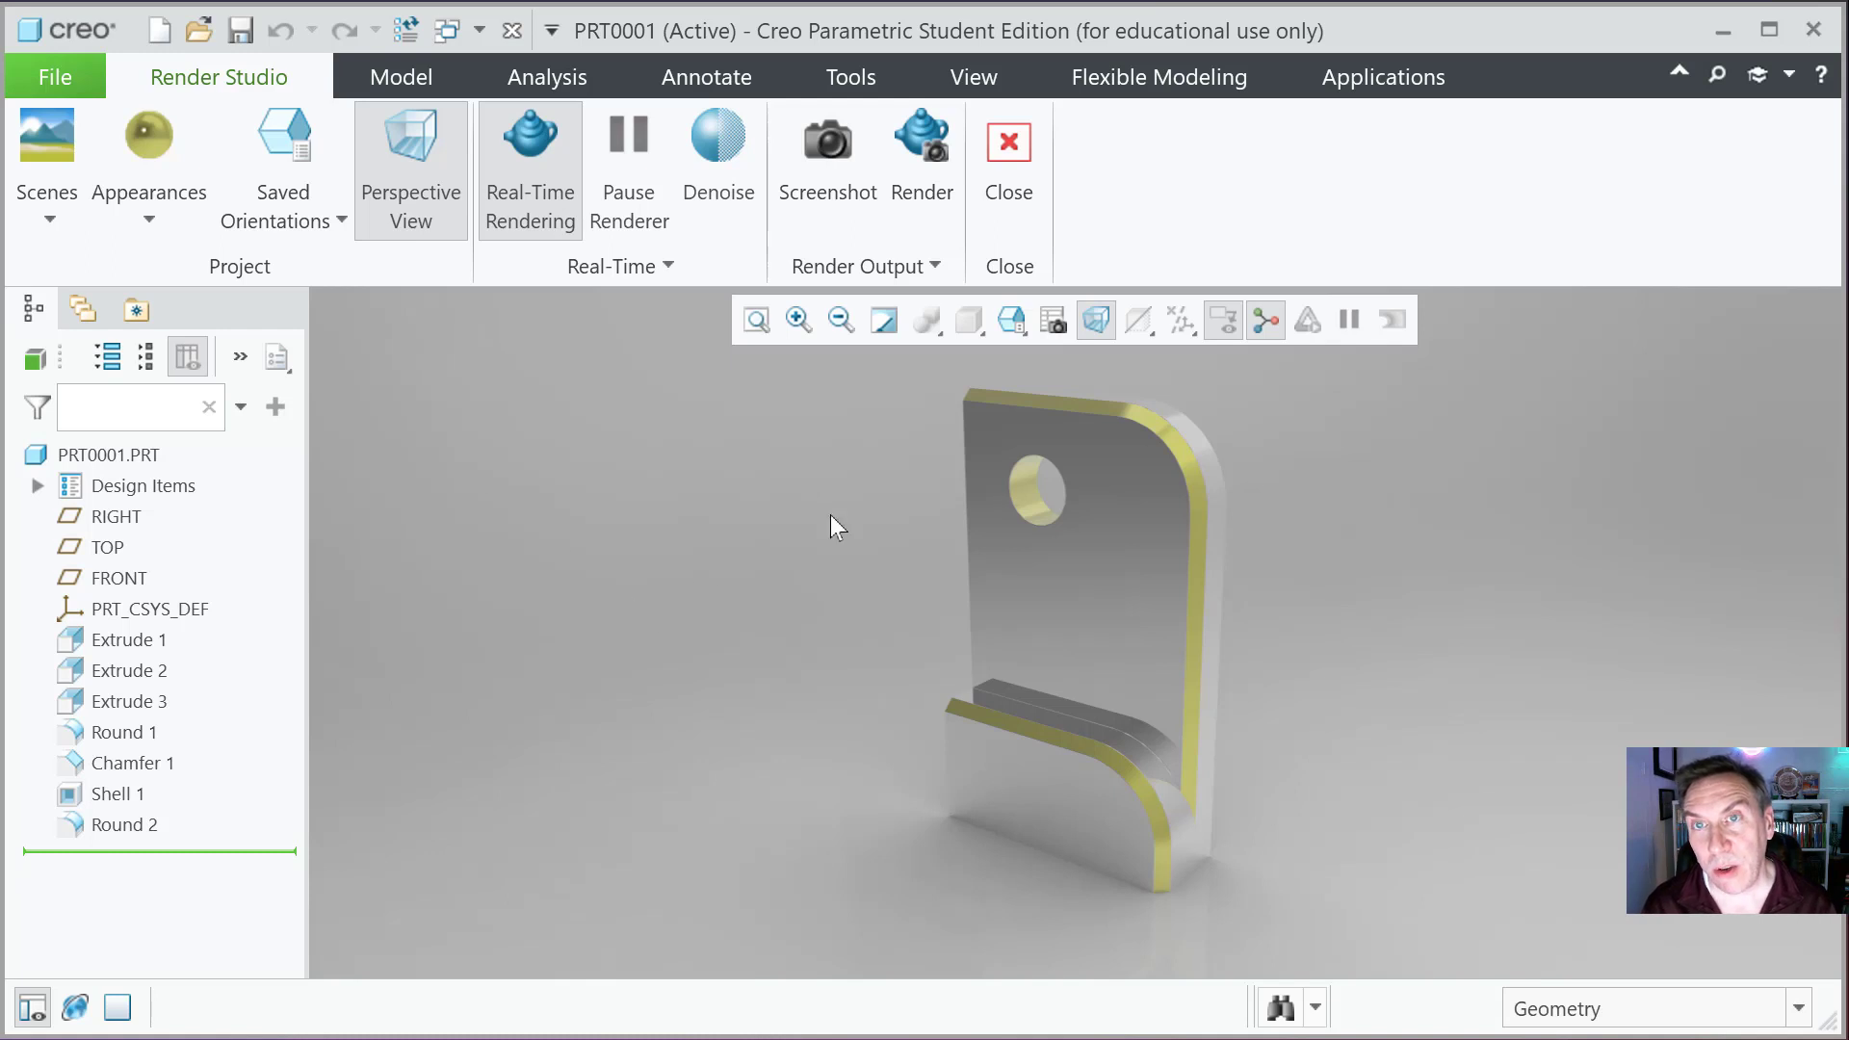
click(49, 206)
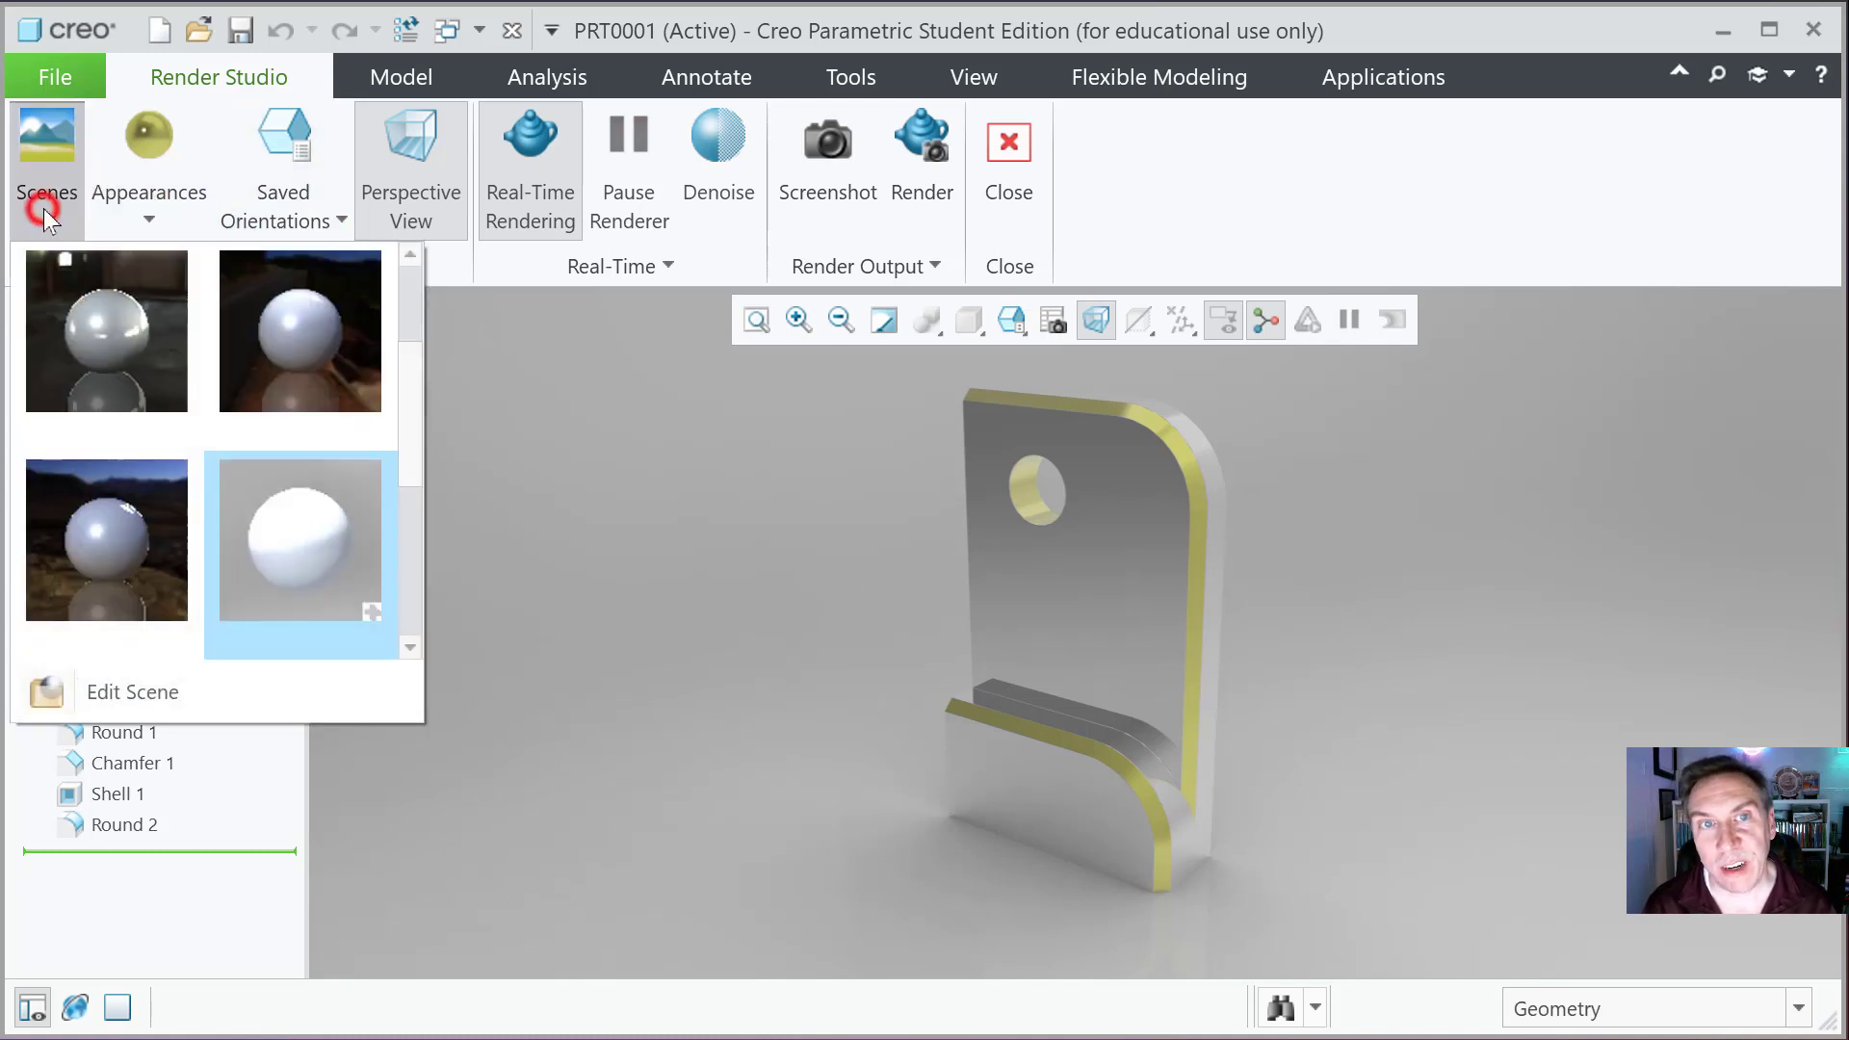
click(85, 352)
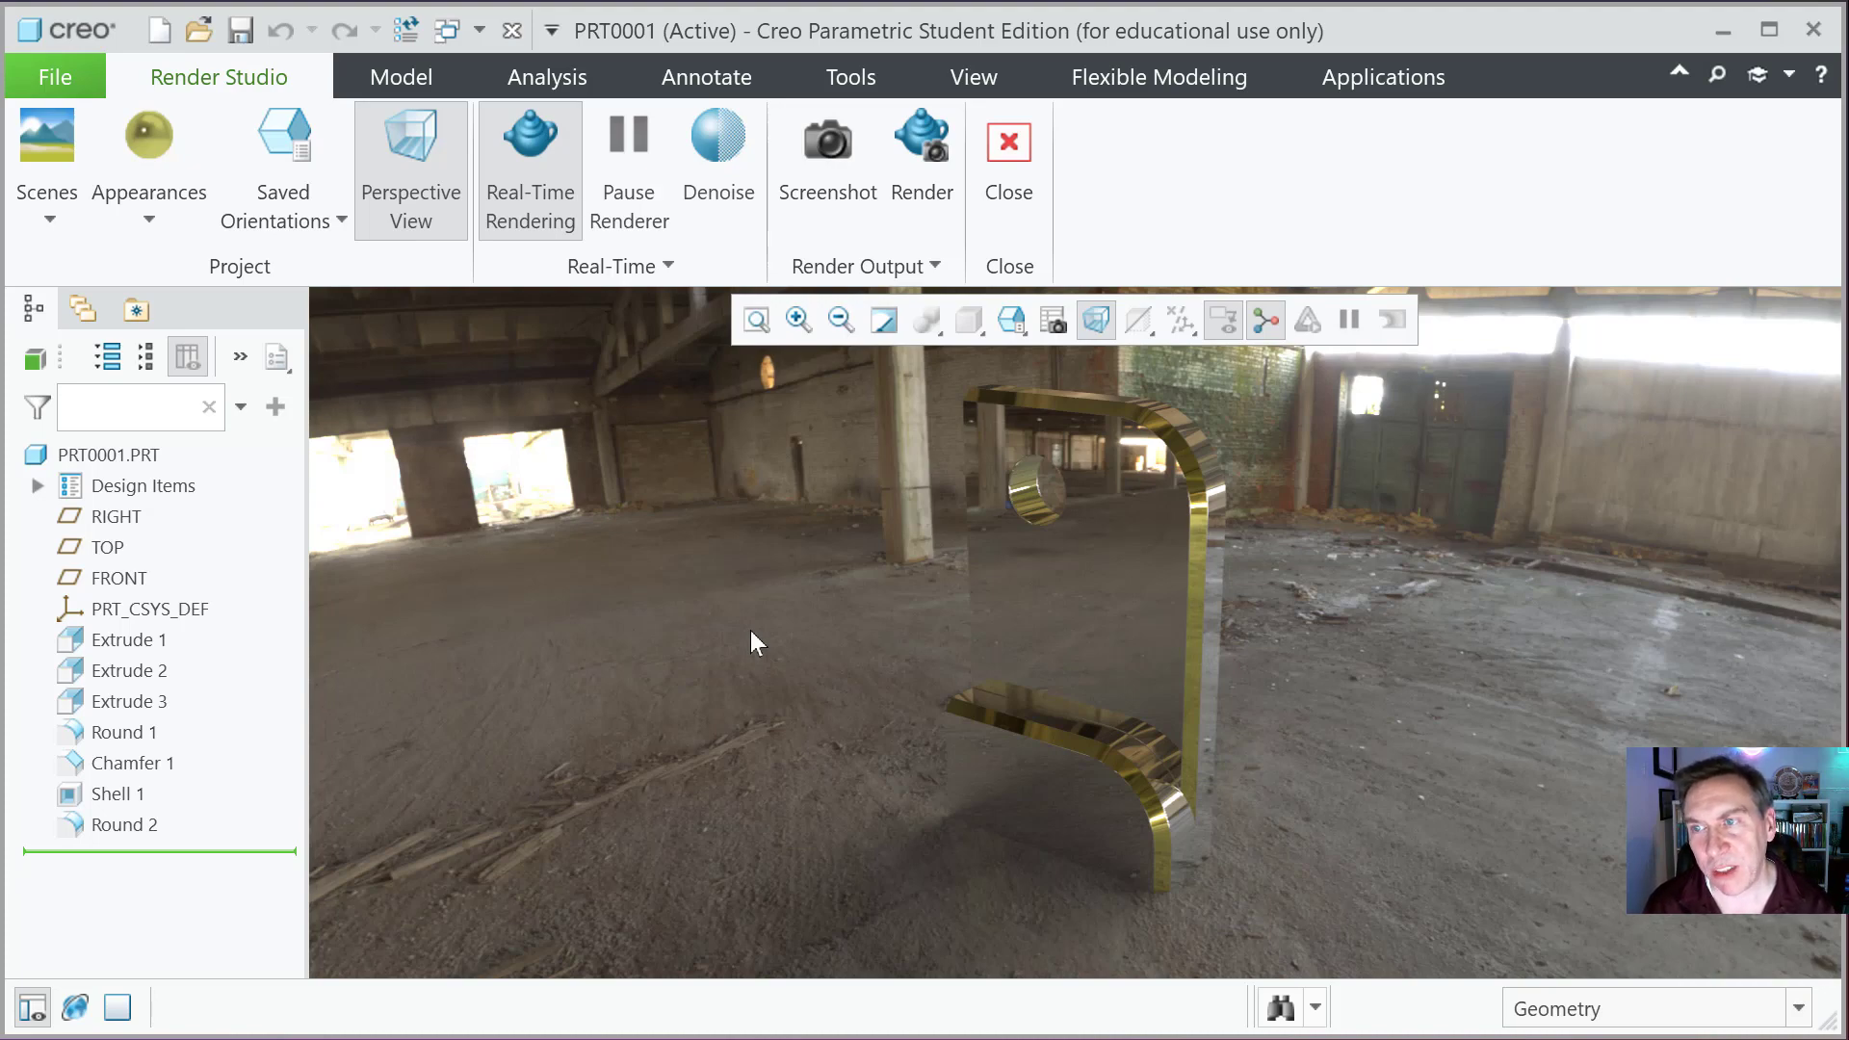
middle_drag(864, 682, 1255, 715)
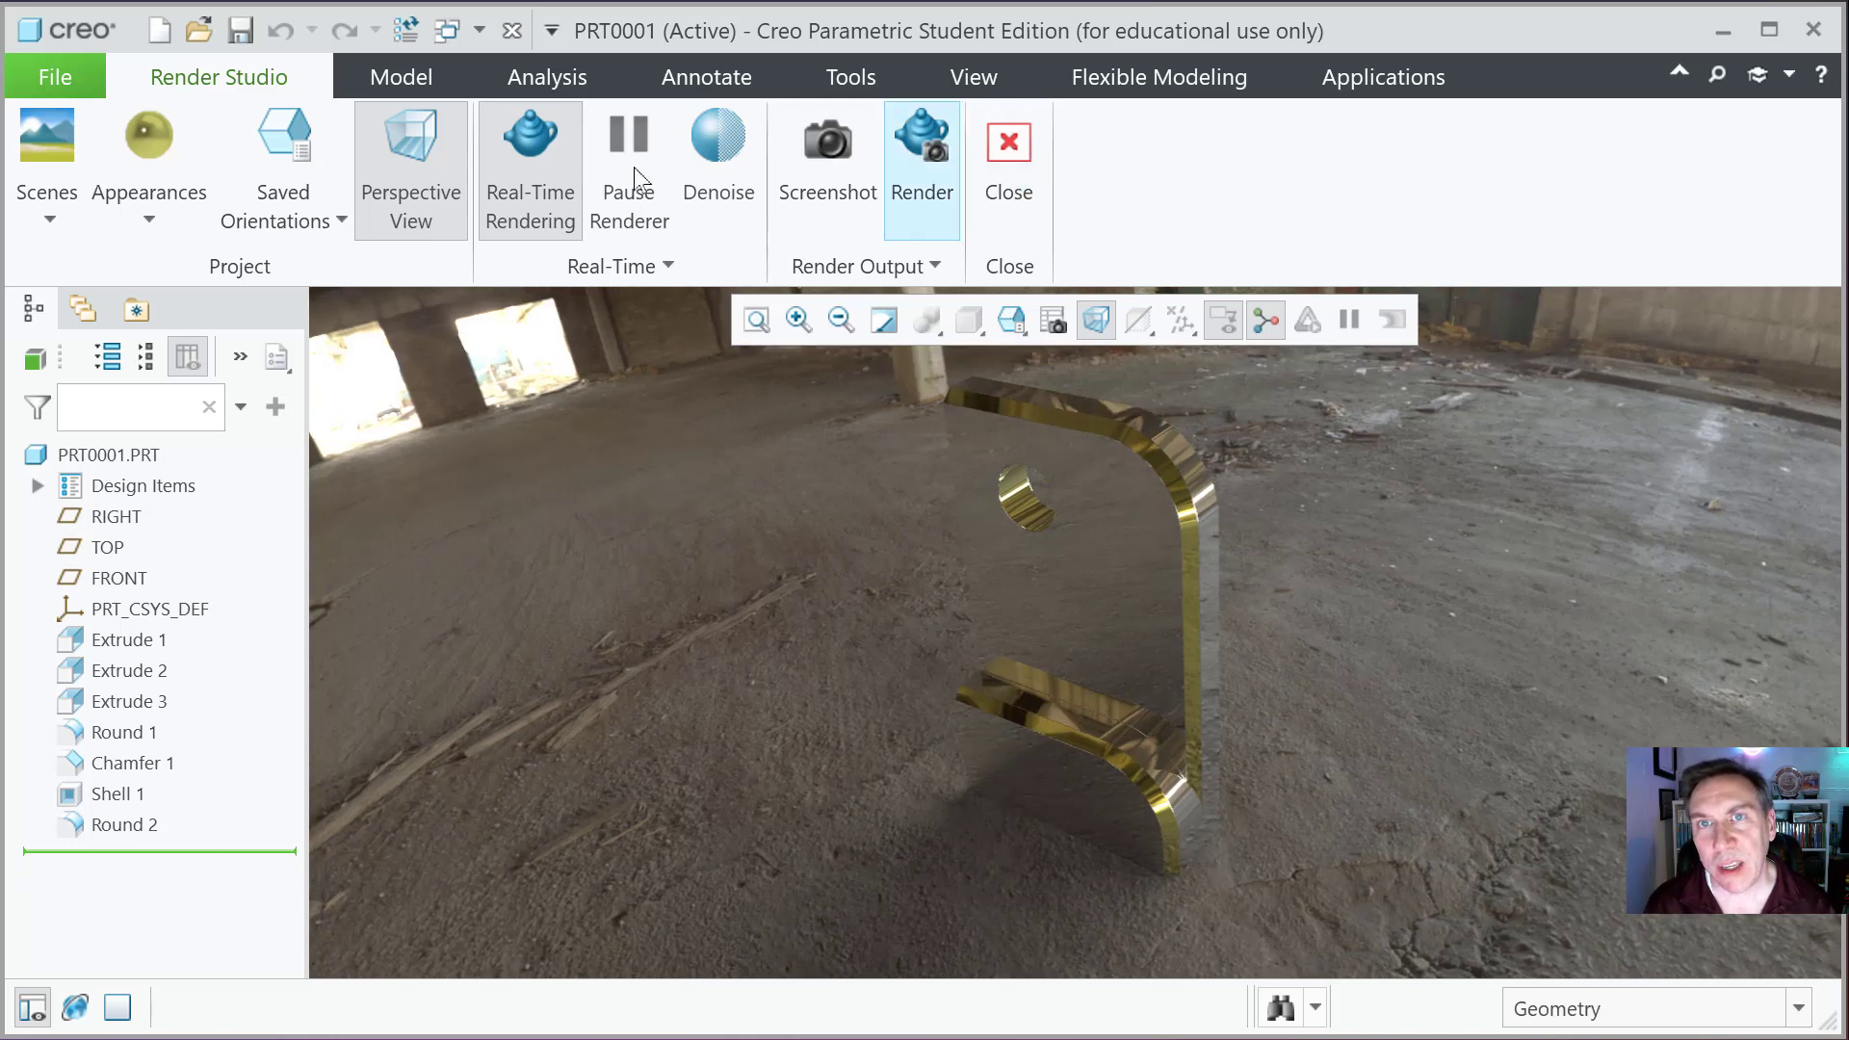
Step: Turn off real-time rendering and close Render Studio to return to modeling
click(547, 170)
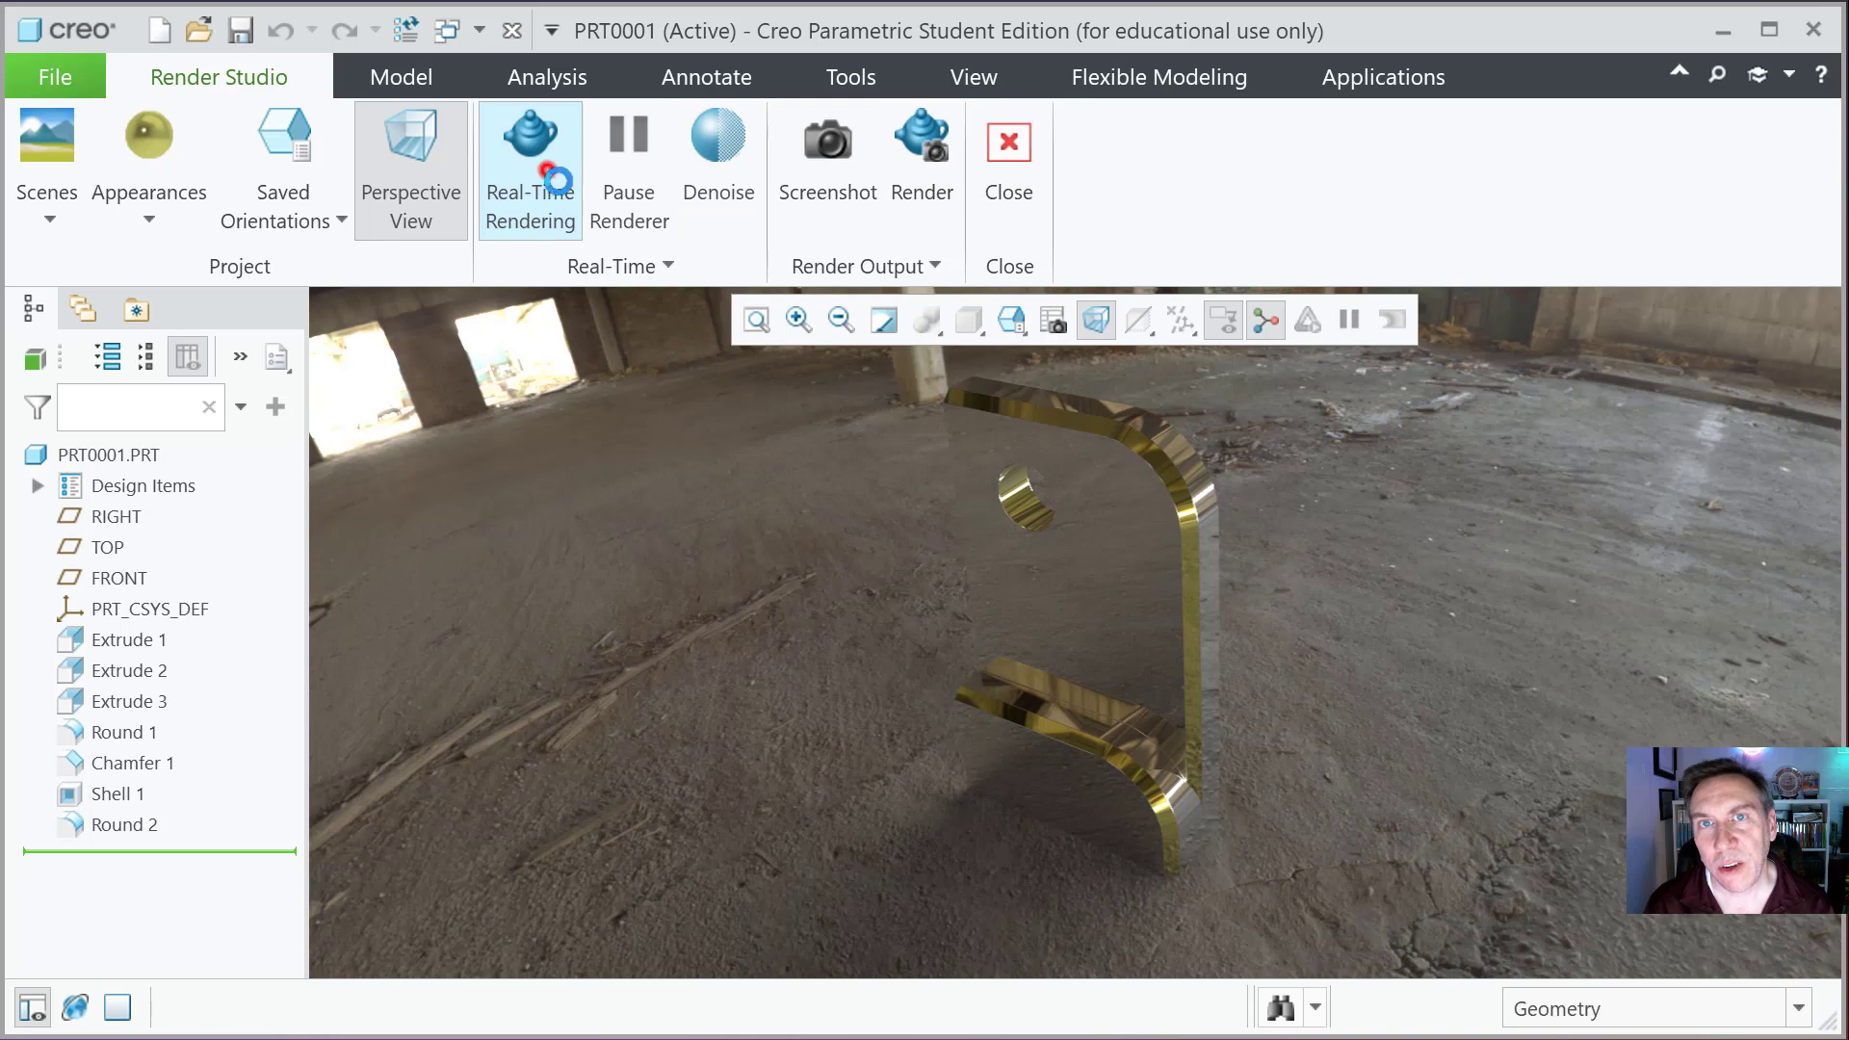
click(1011, 159)
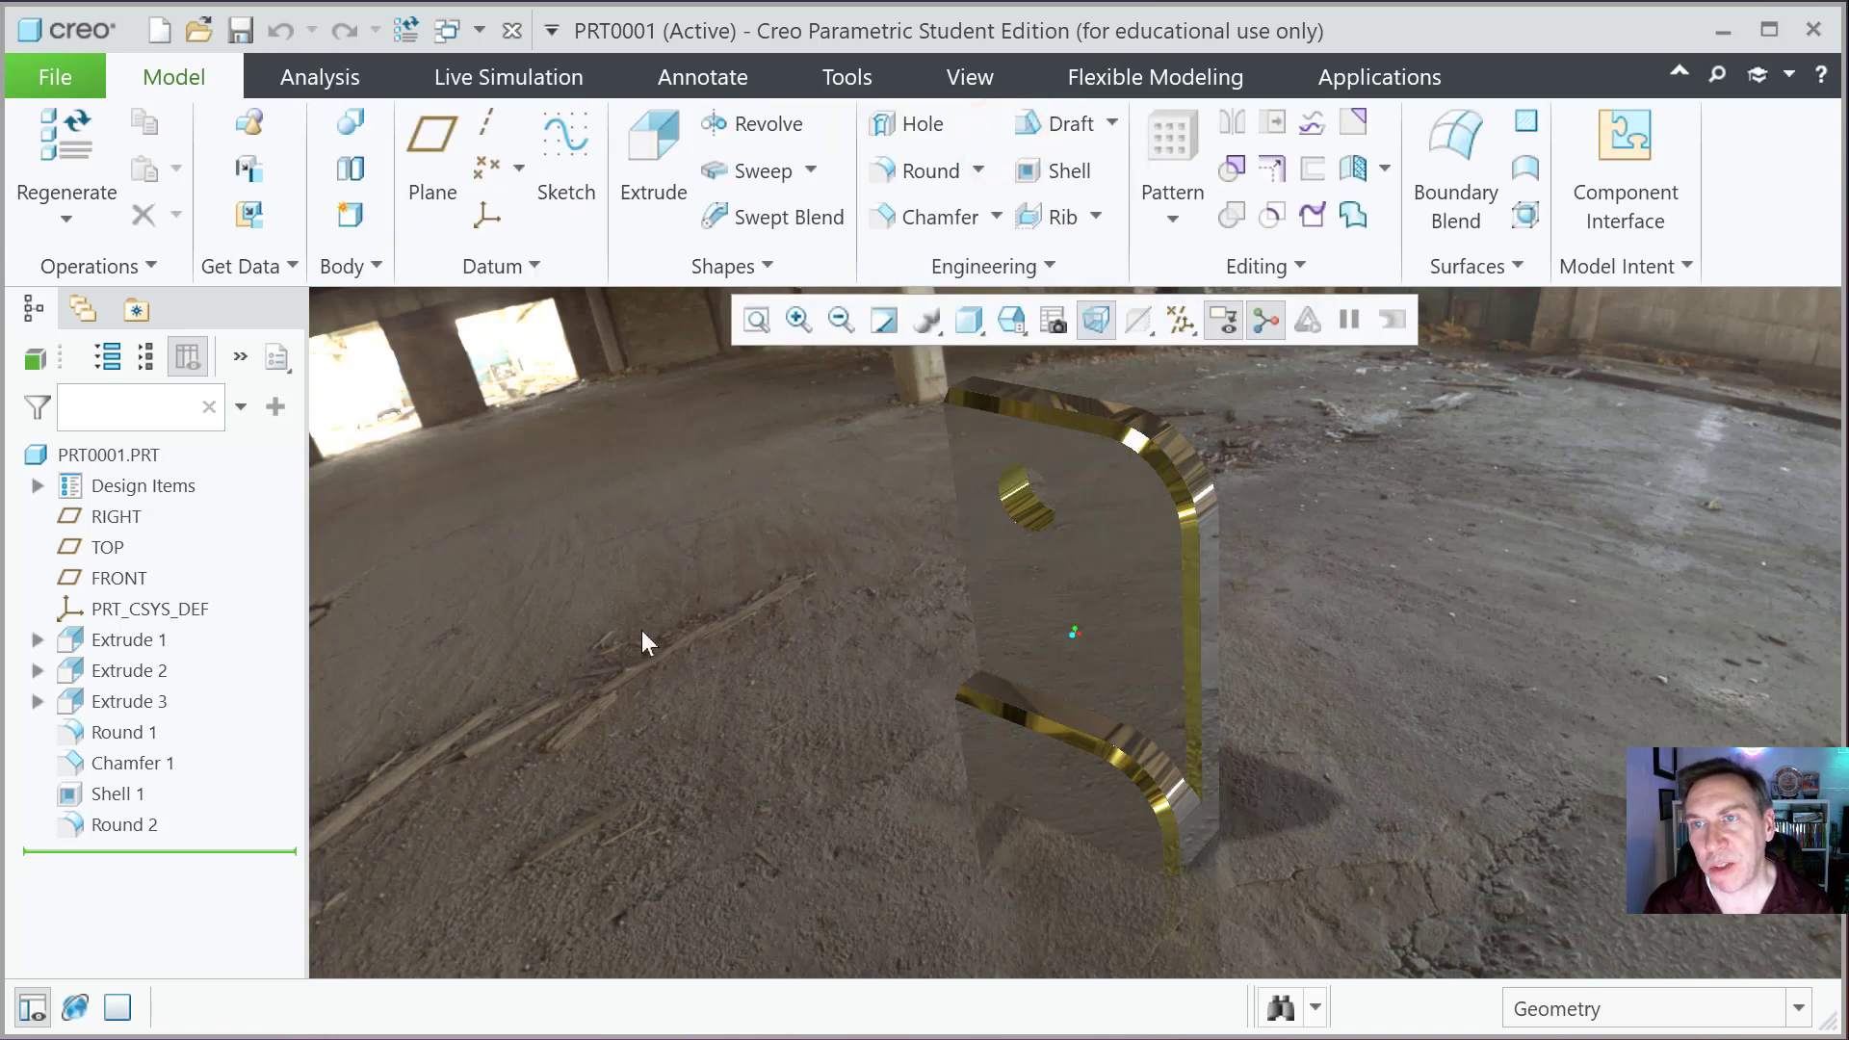
middle_drag(701, 636, 809, 645)
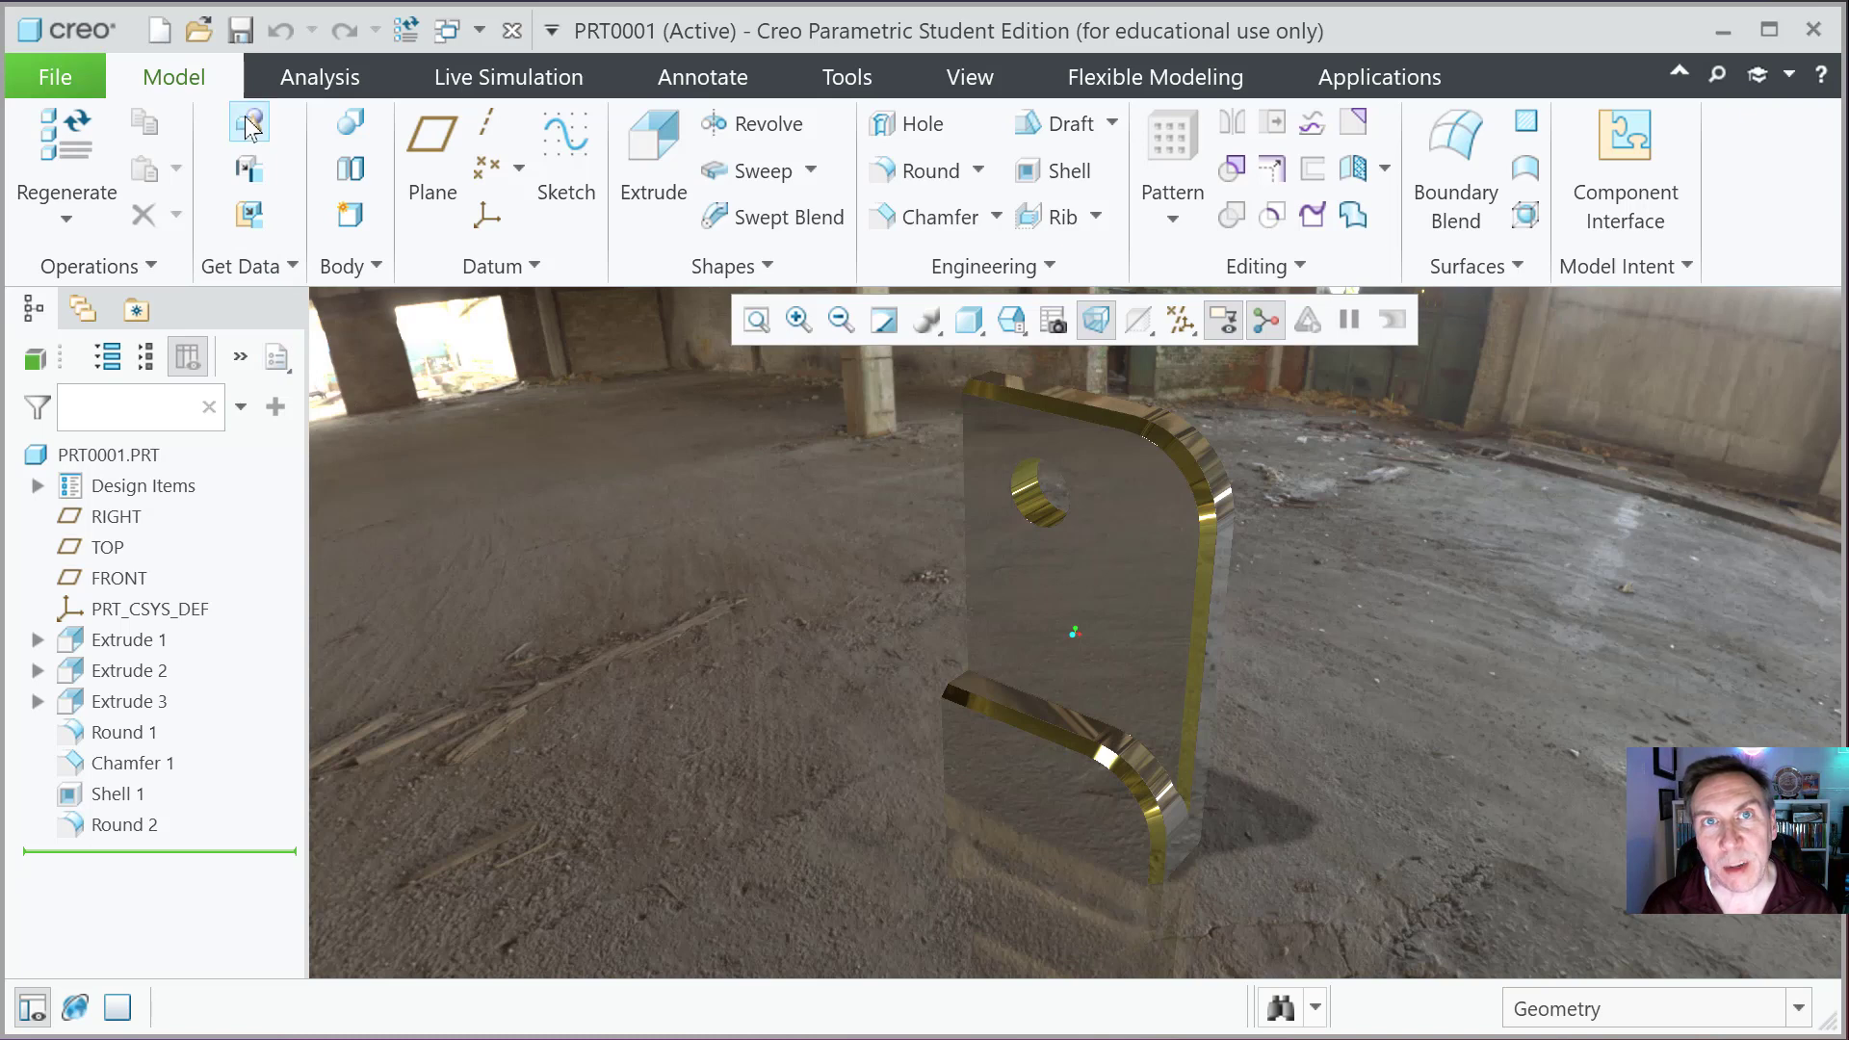
Step: Create a new solid part named E1 using the default template
click(156, 31)
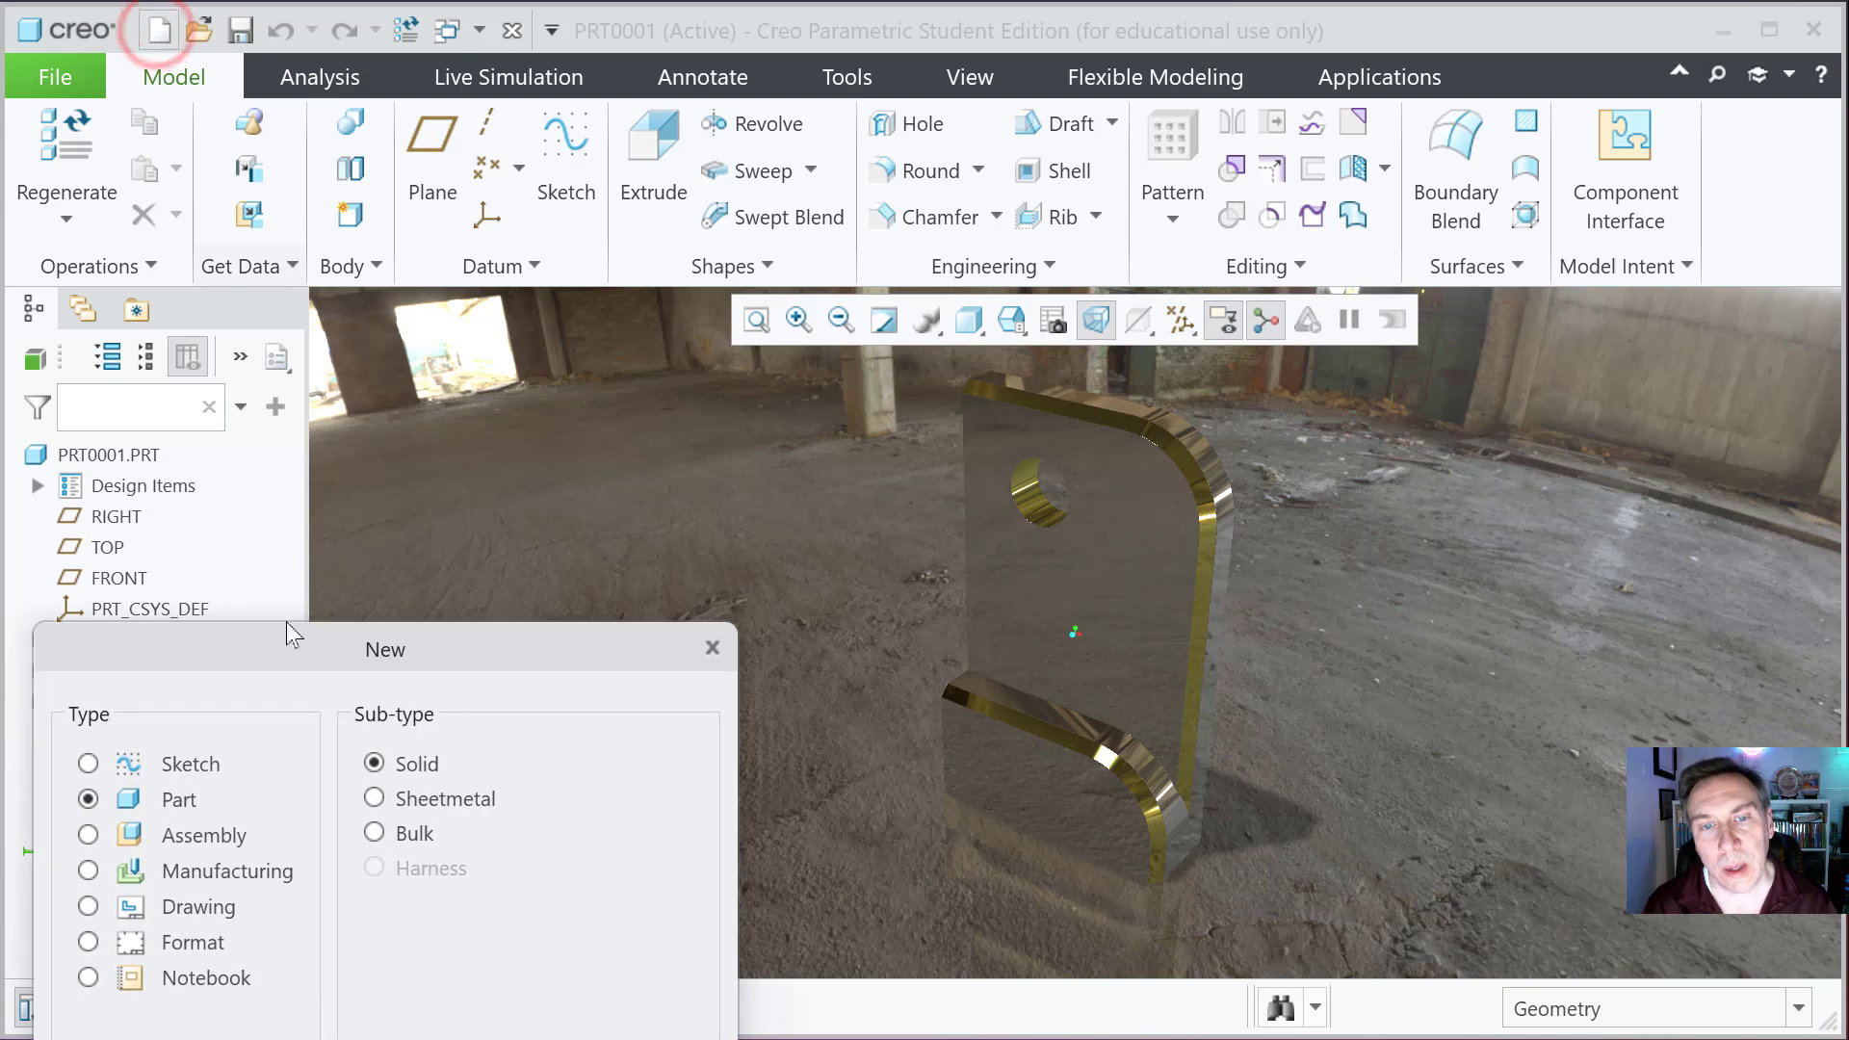
drag(274, 645, 537, 150)
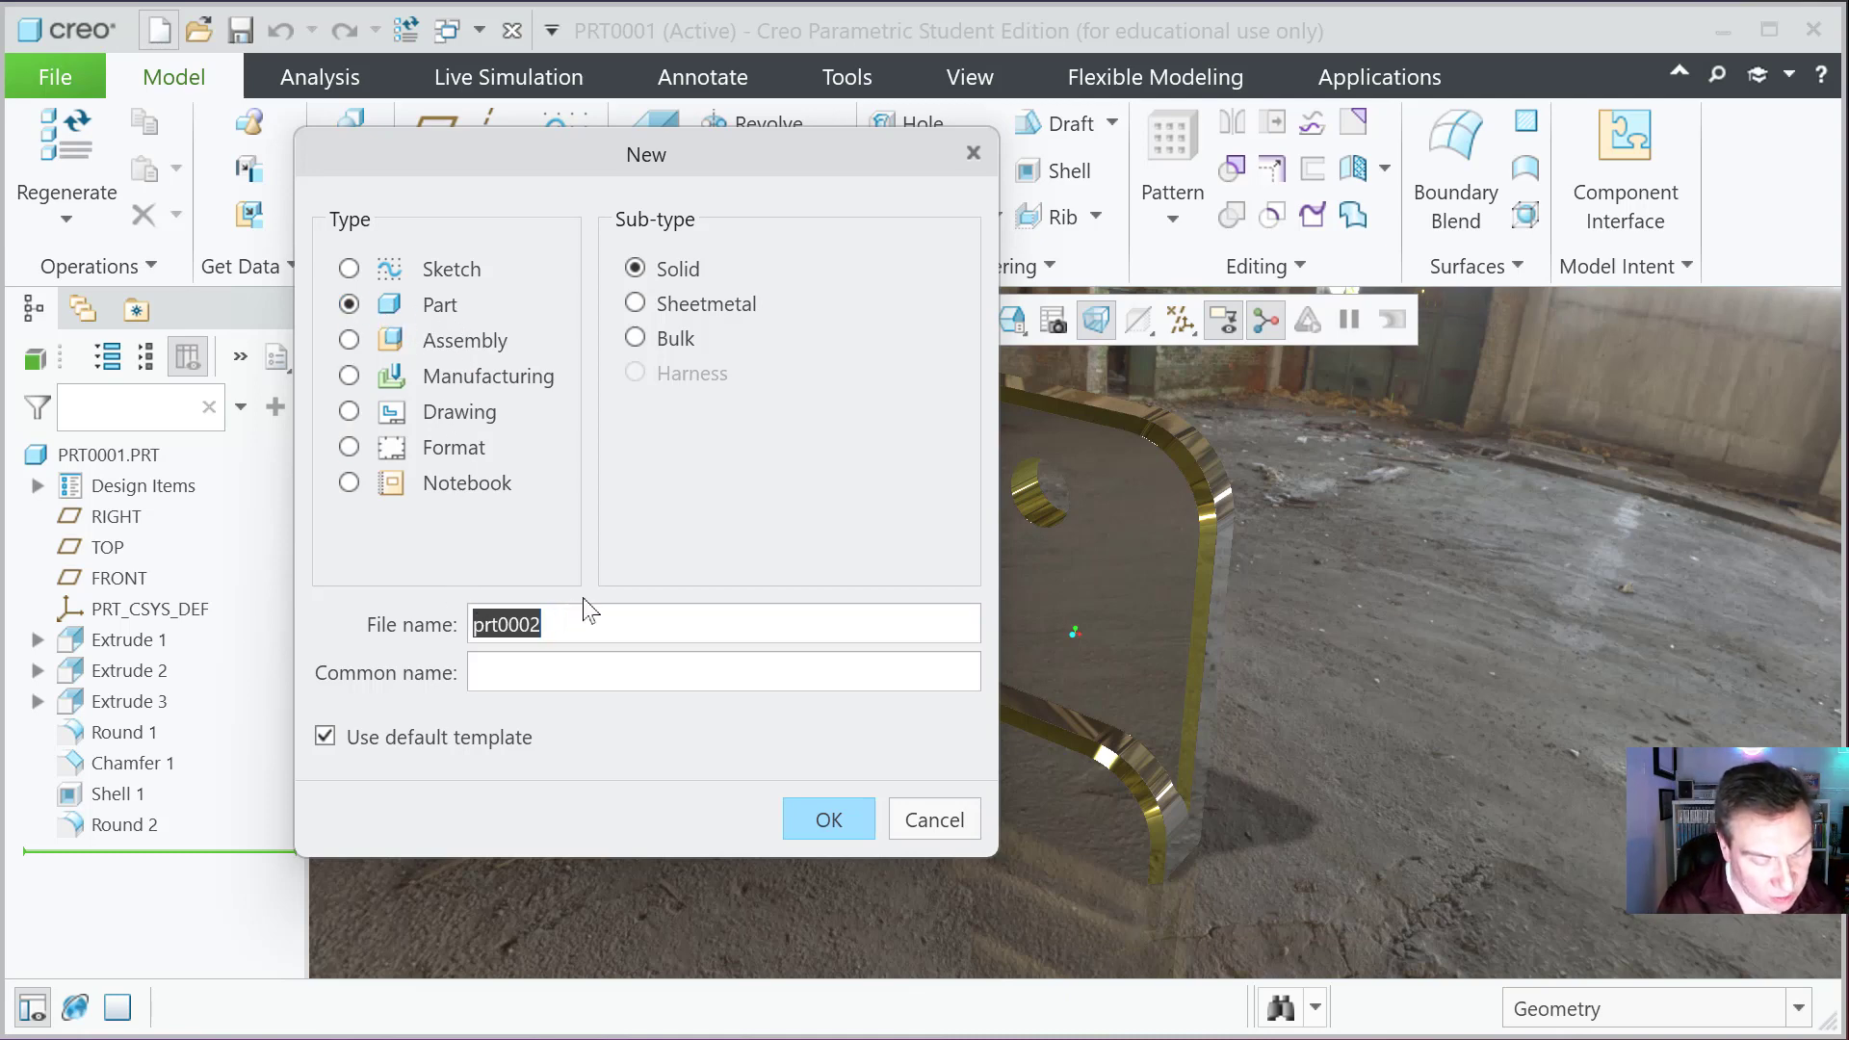
text(E1)
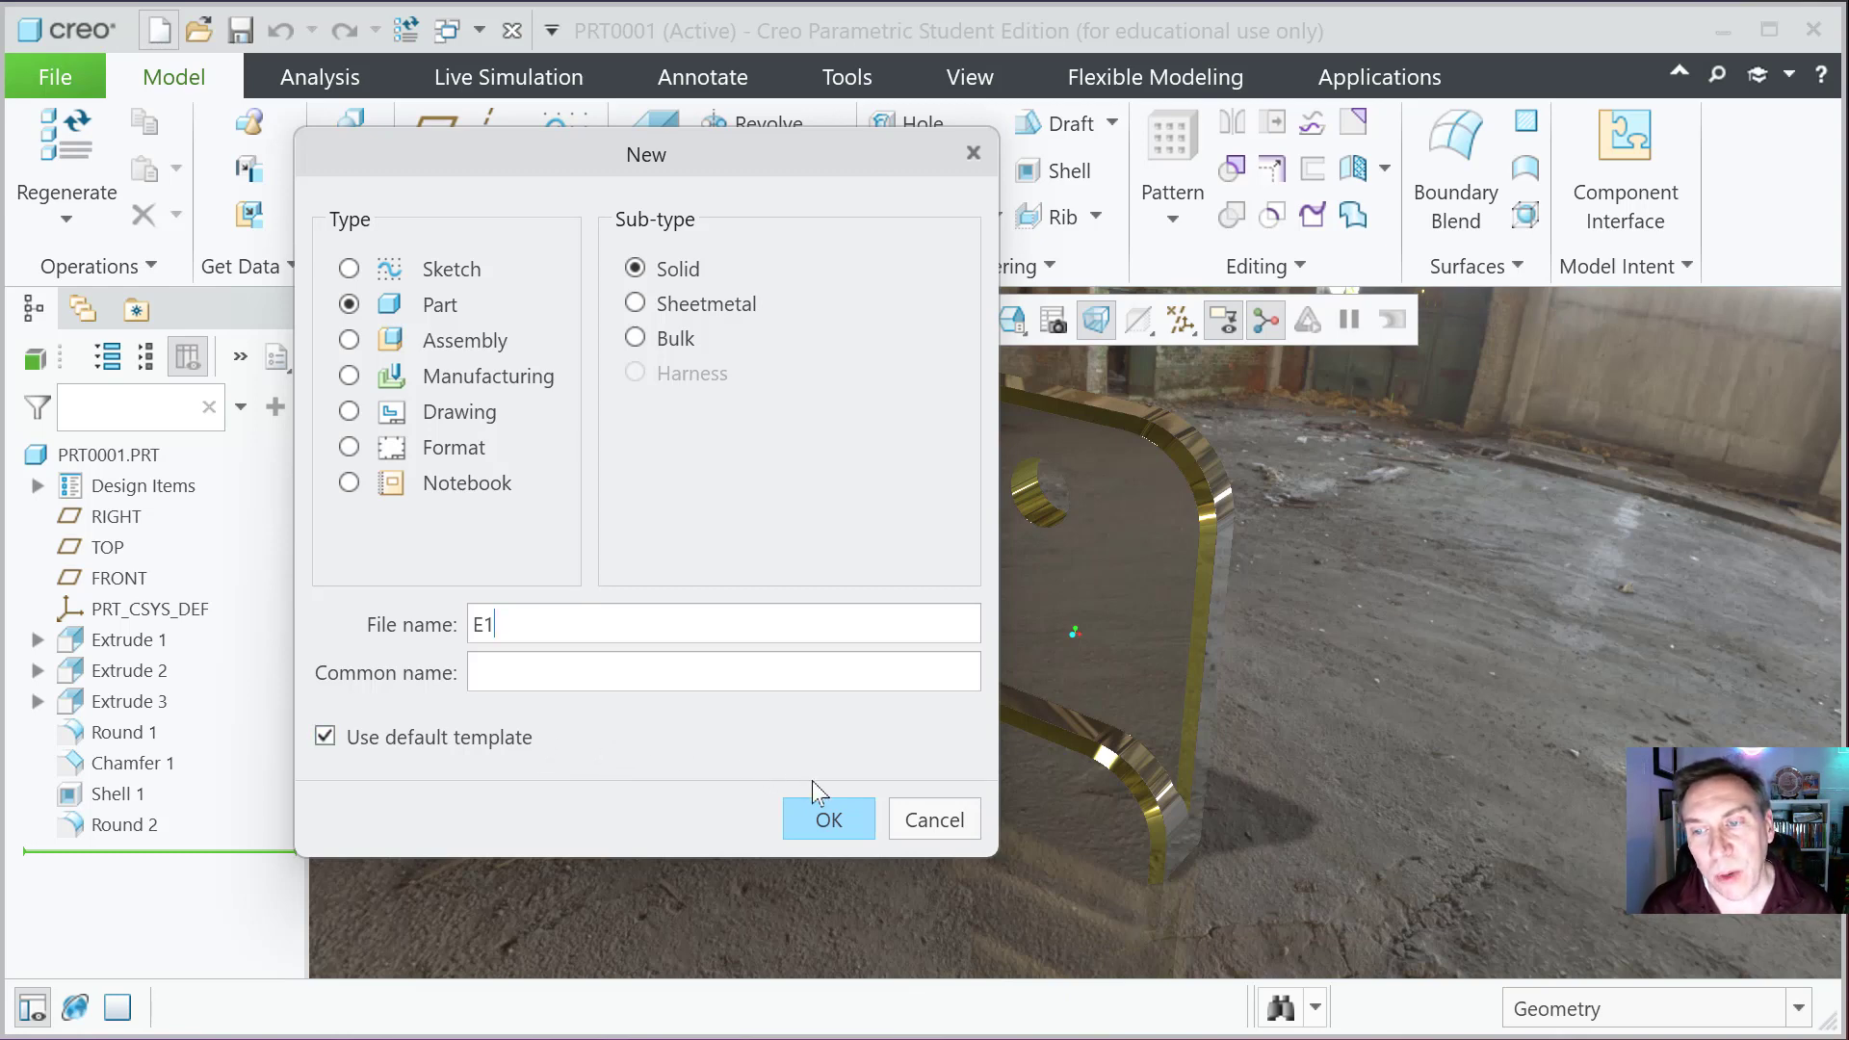
click(805, 819)
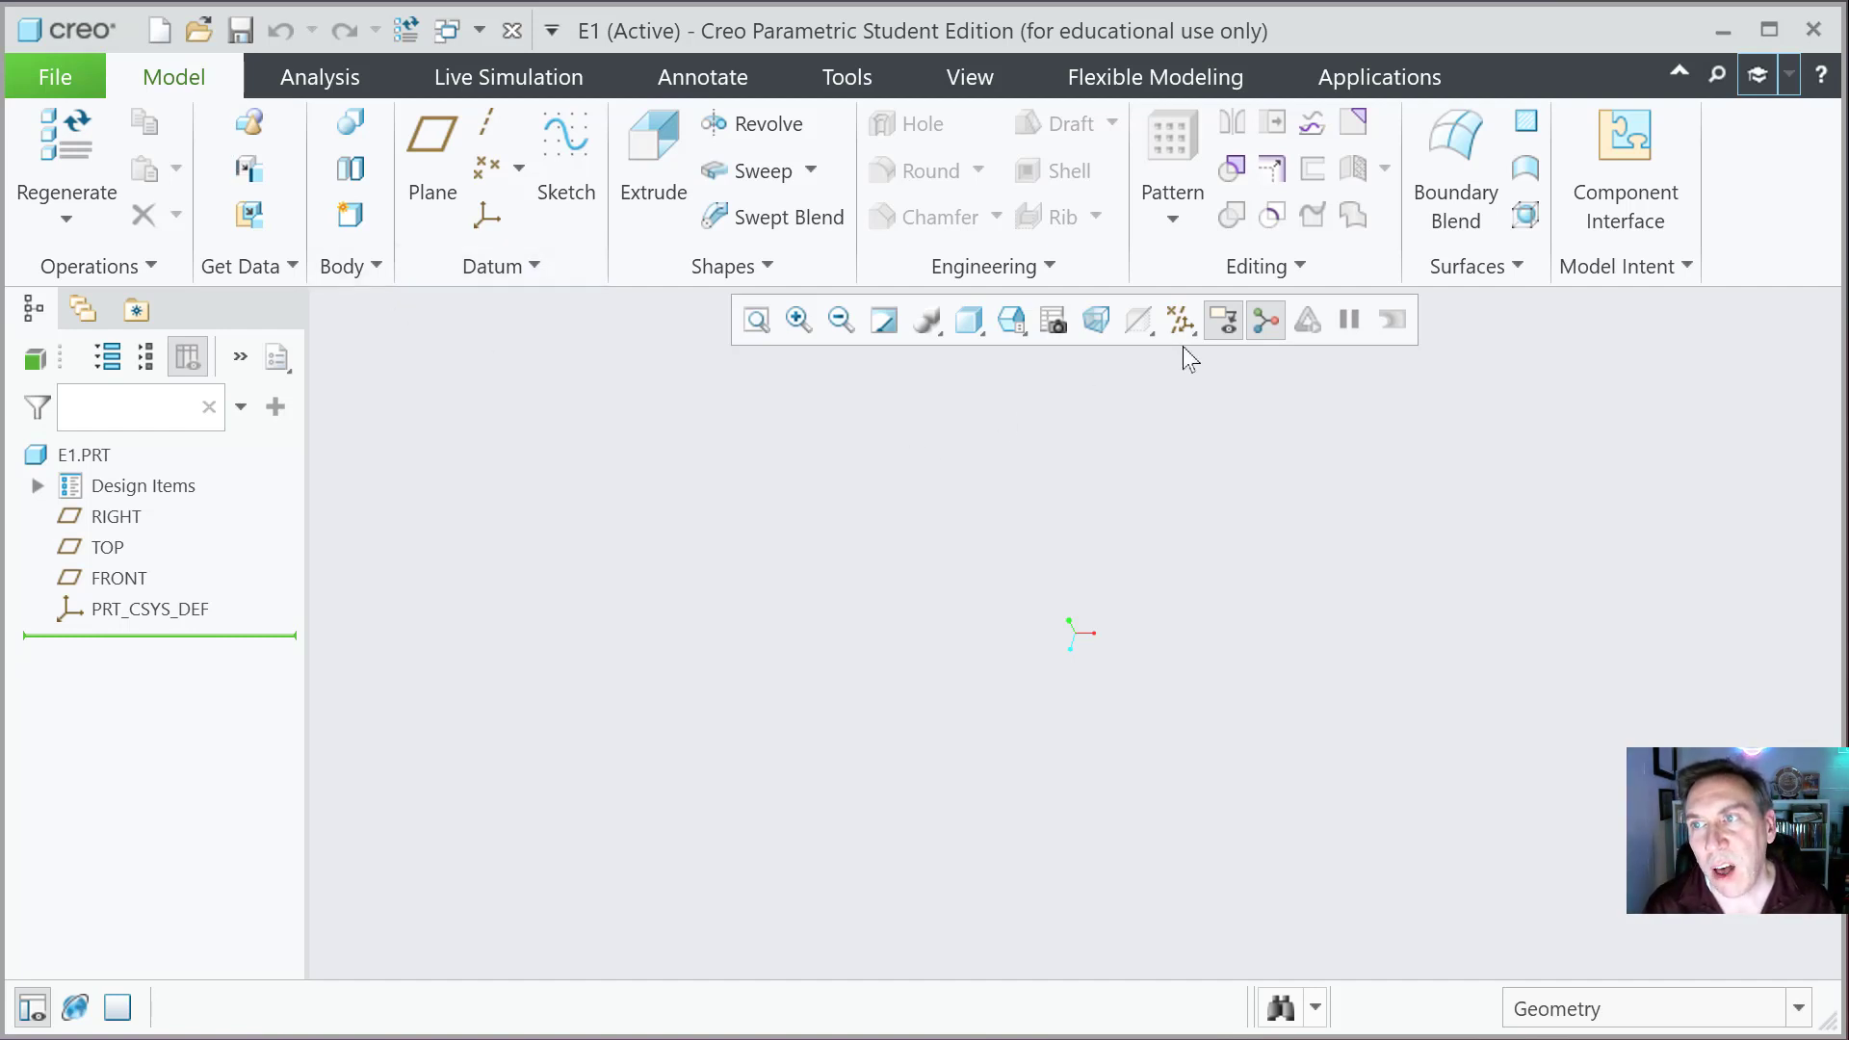
Step: Turn on the display of all datum types: axes, points, coordinate systems and planes
click(1179, 322)
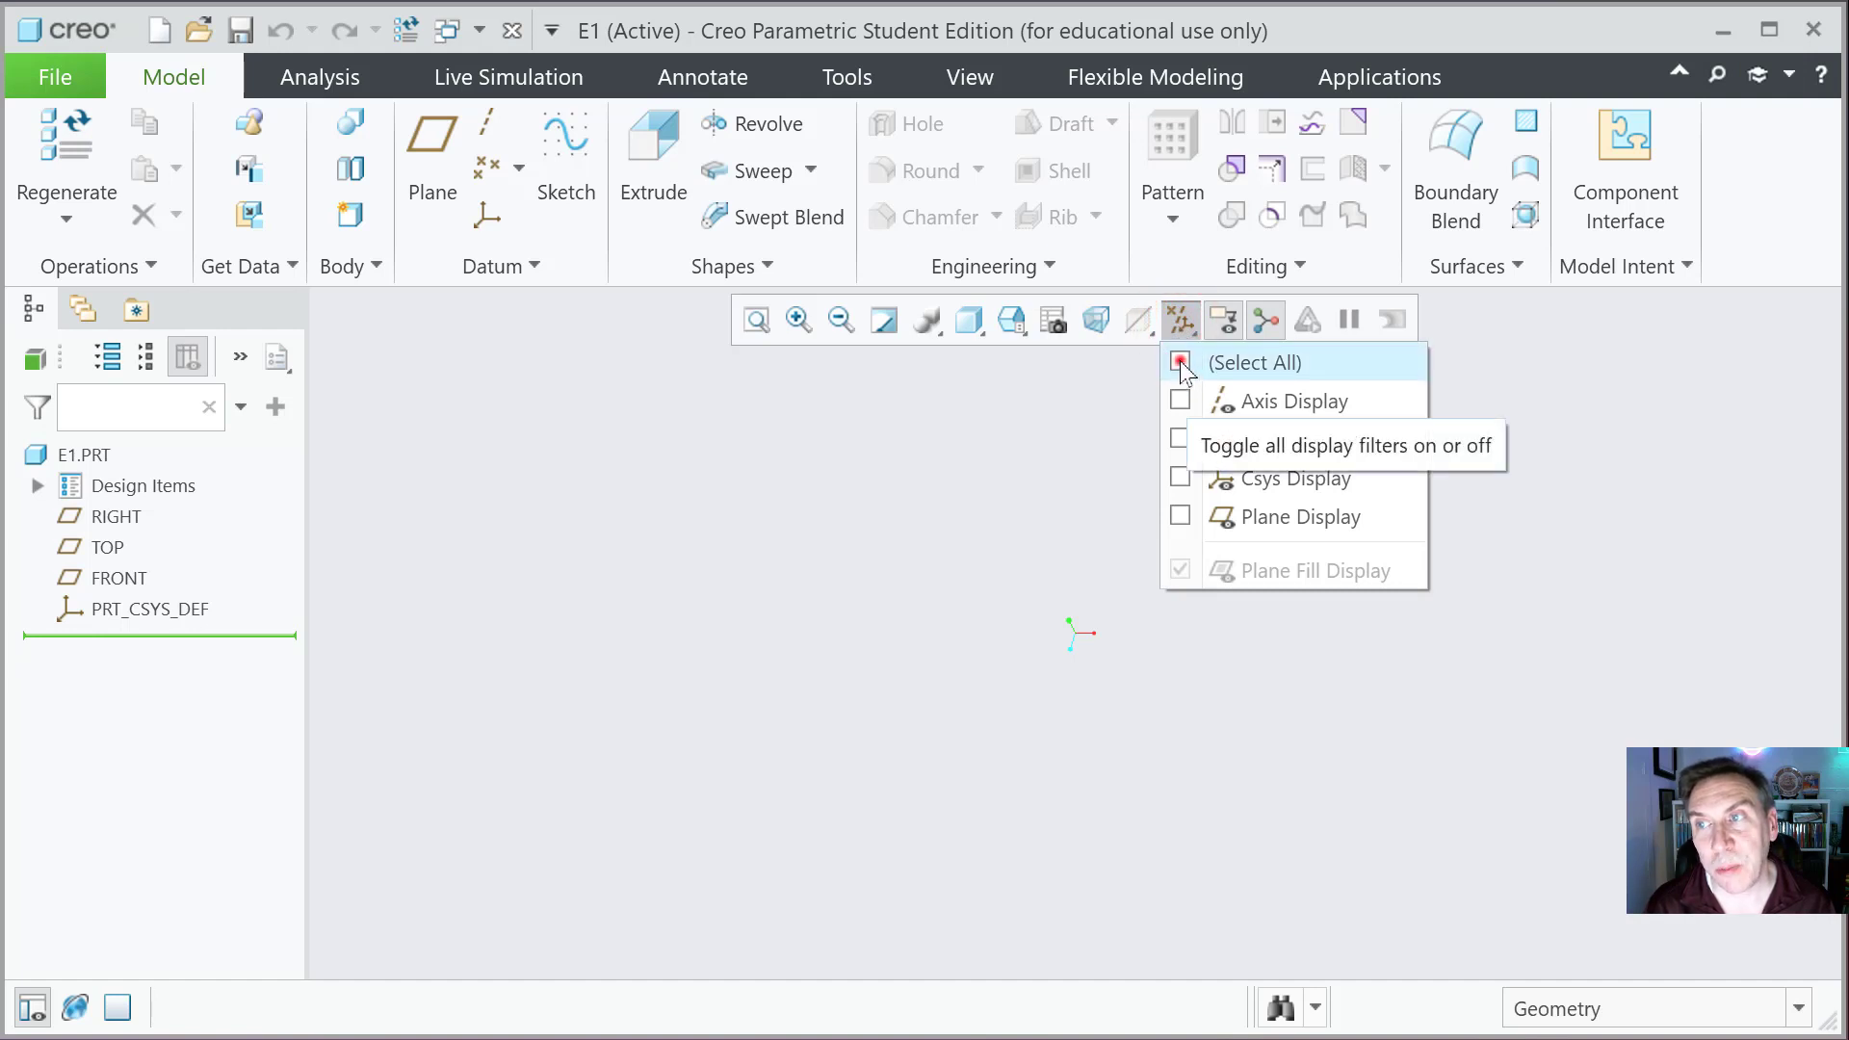
click(1180, 361)
click(672, 481)
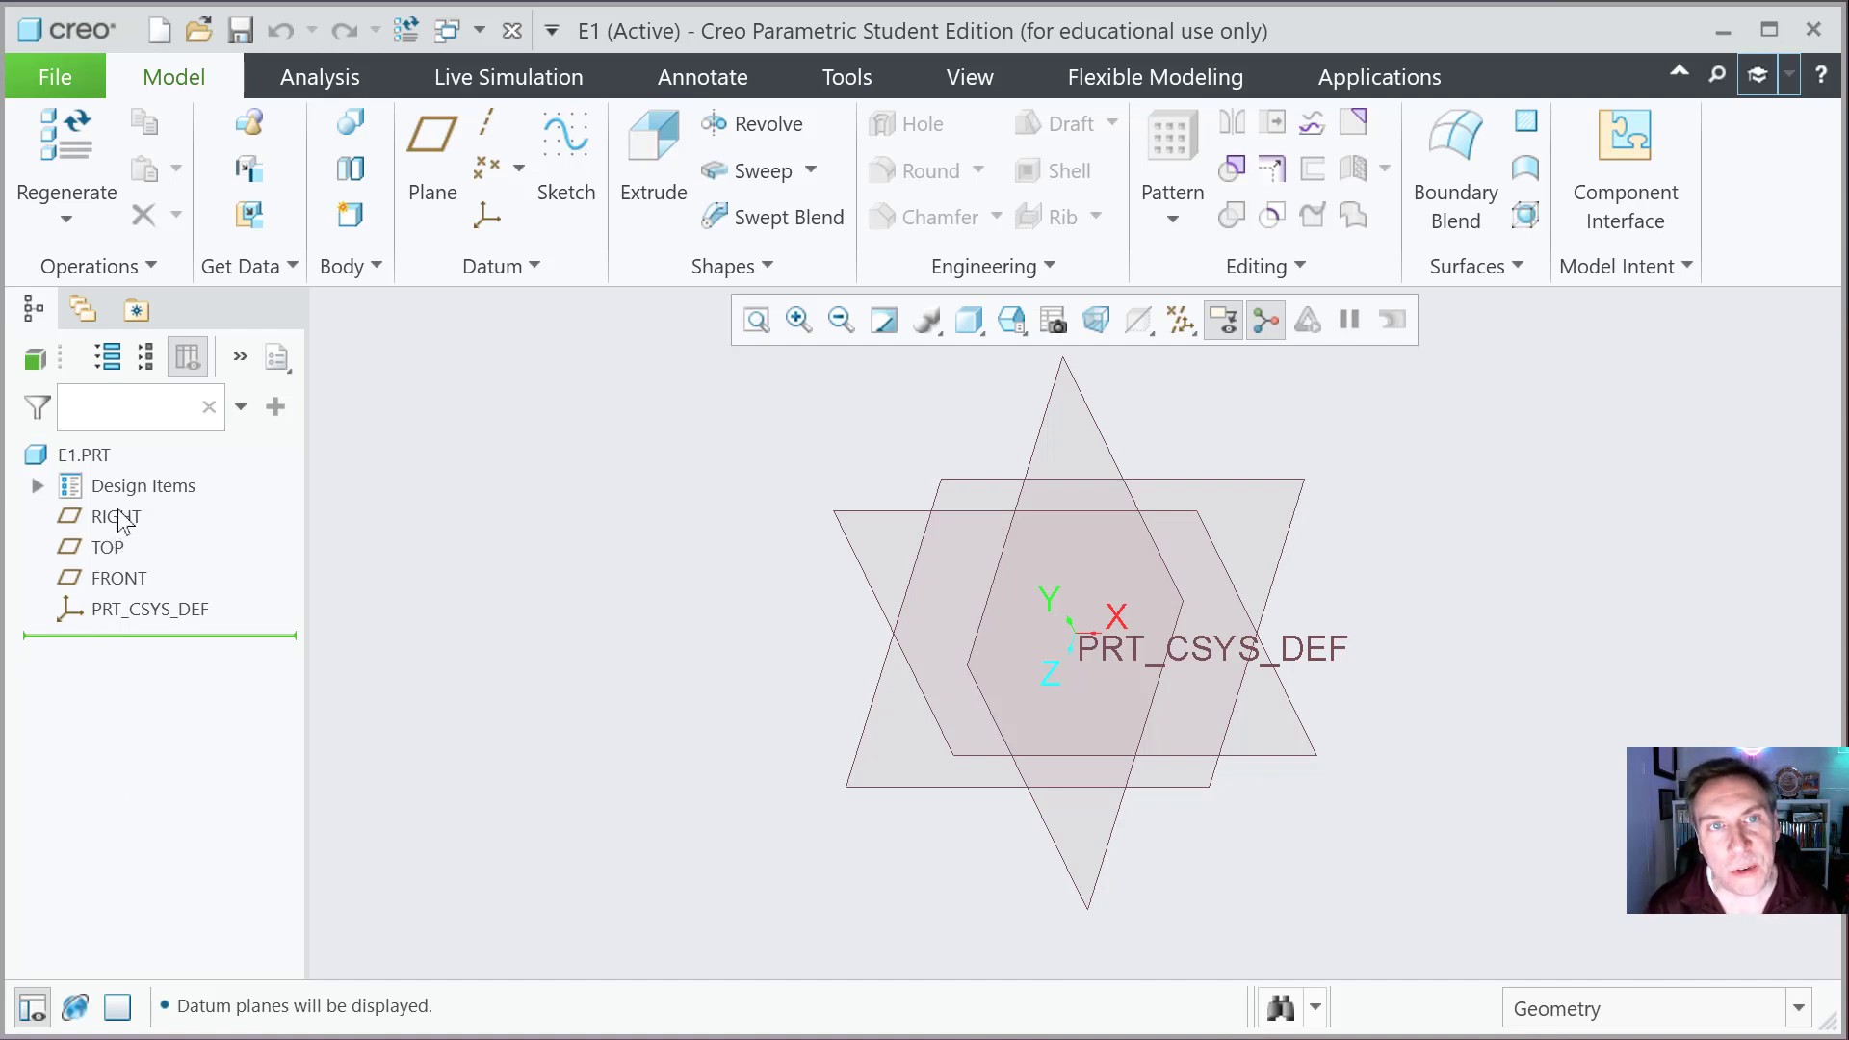
Step: Highlight the FRONT, TOP and RIGHT datum planes one after another, and clear the selection
click(103, 577)
click(73, 547)
click(62, 516)
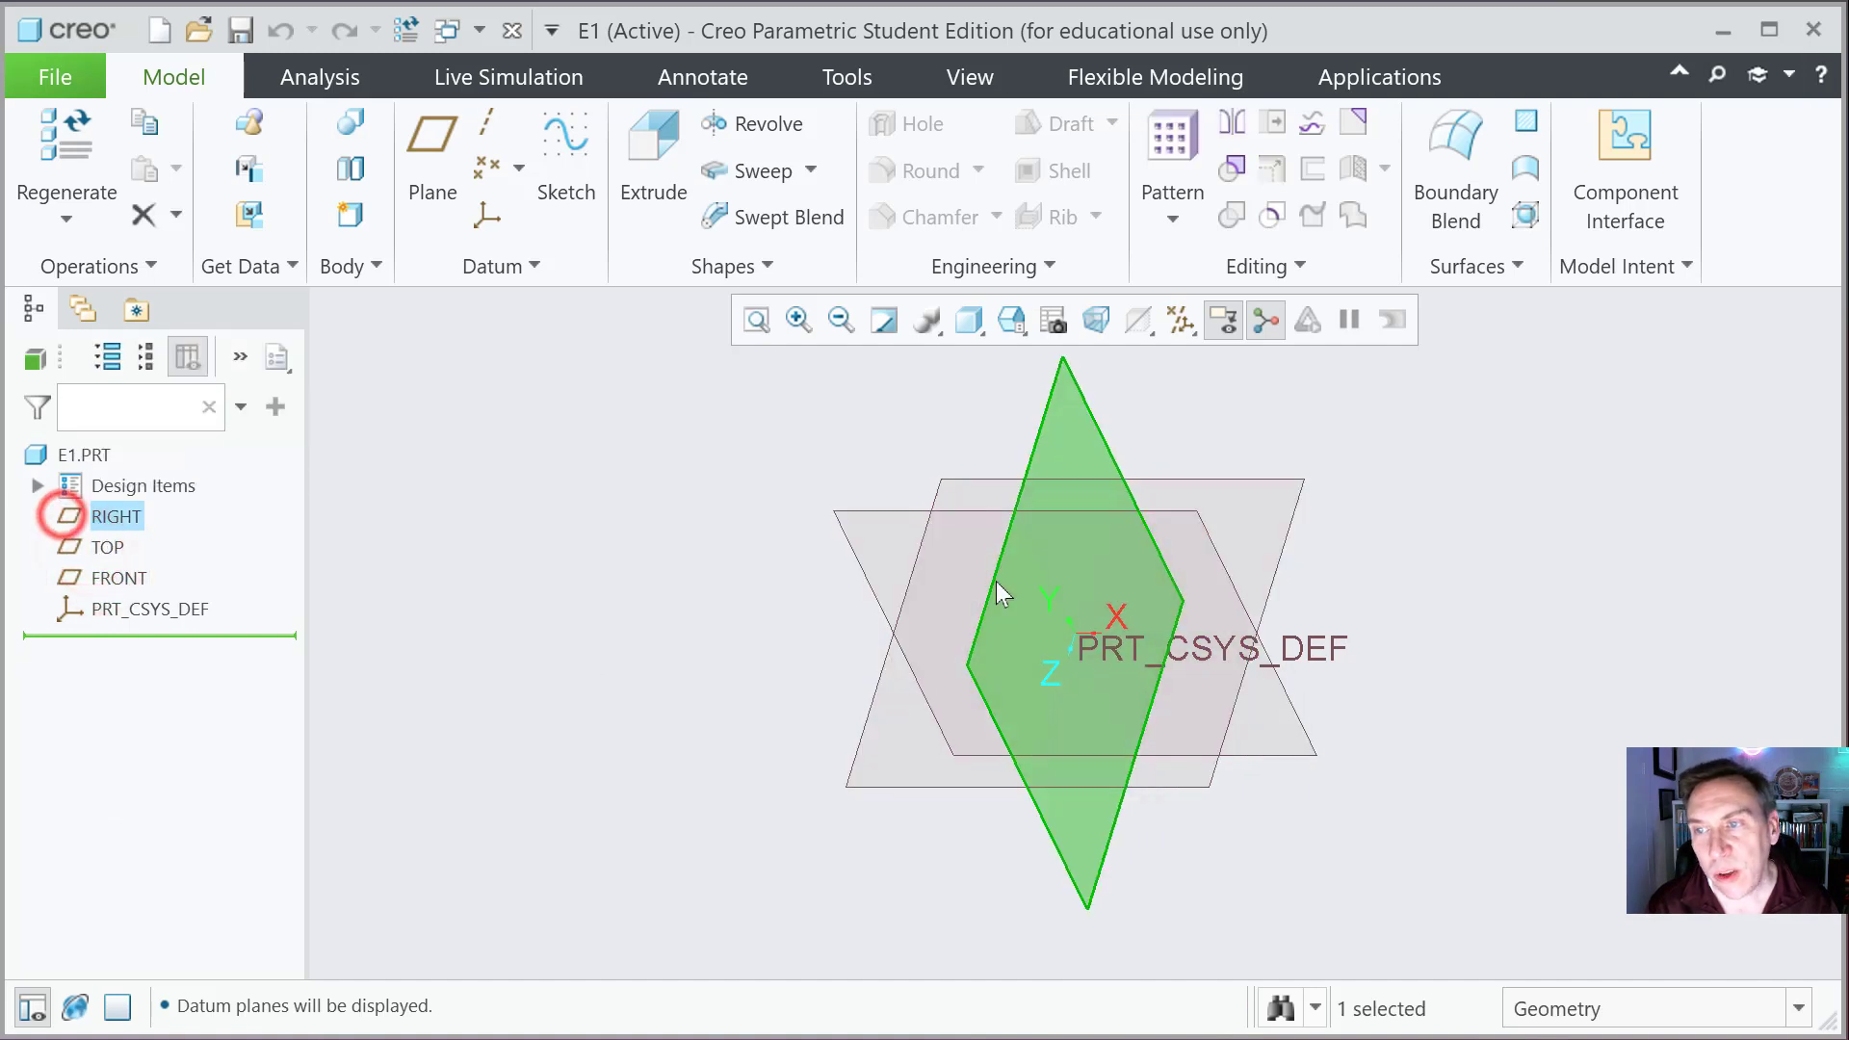
click(672, 552)
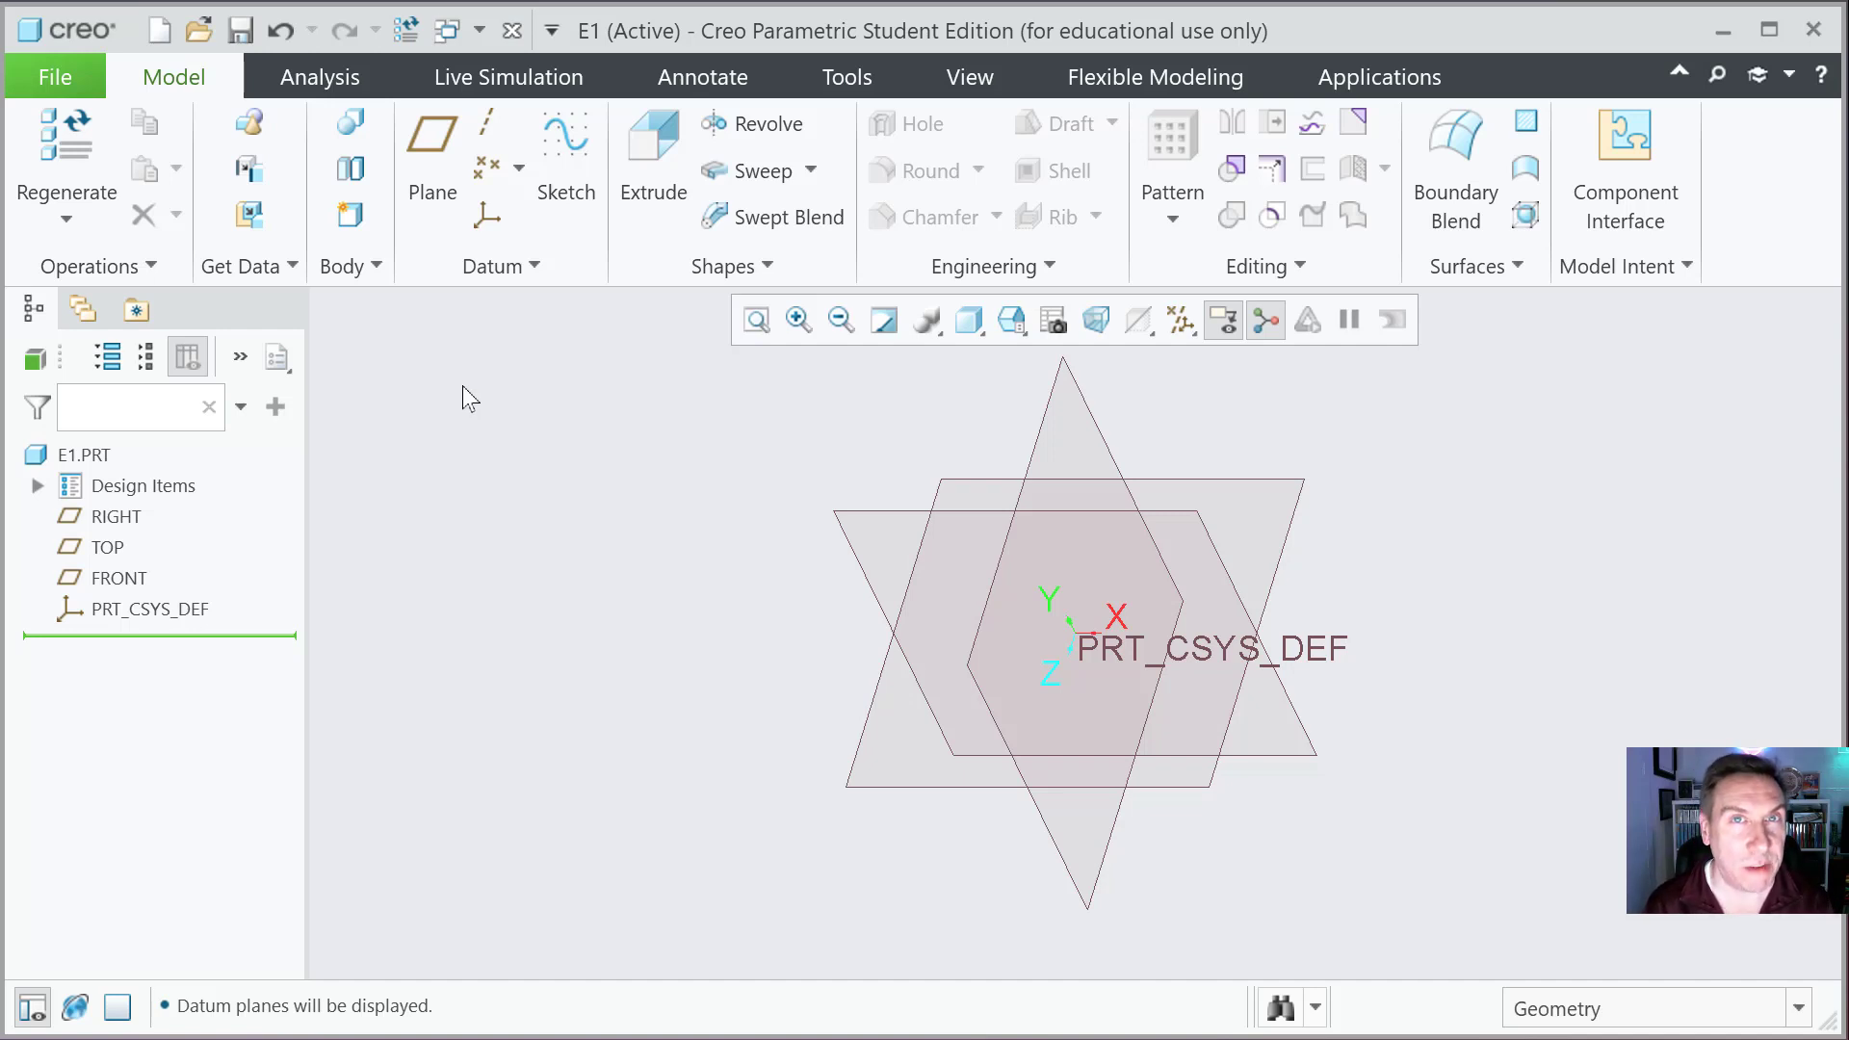
Step: Check the part's system of units in the model properties, leaving the units as they are
click(53, 79)
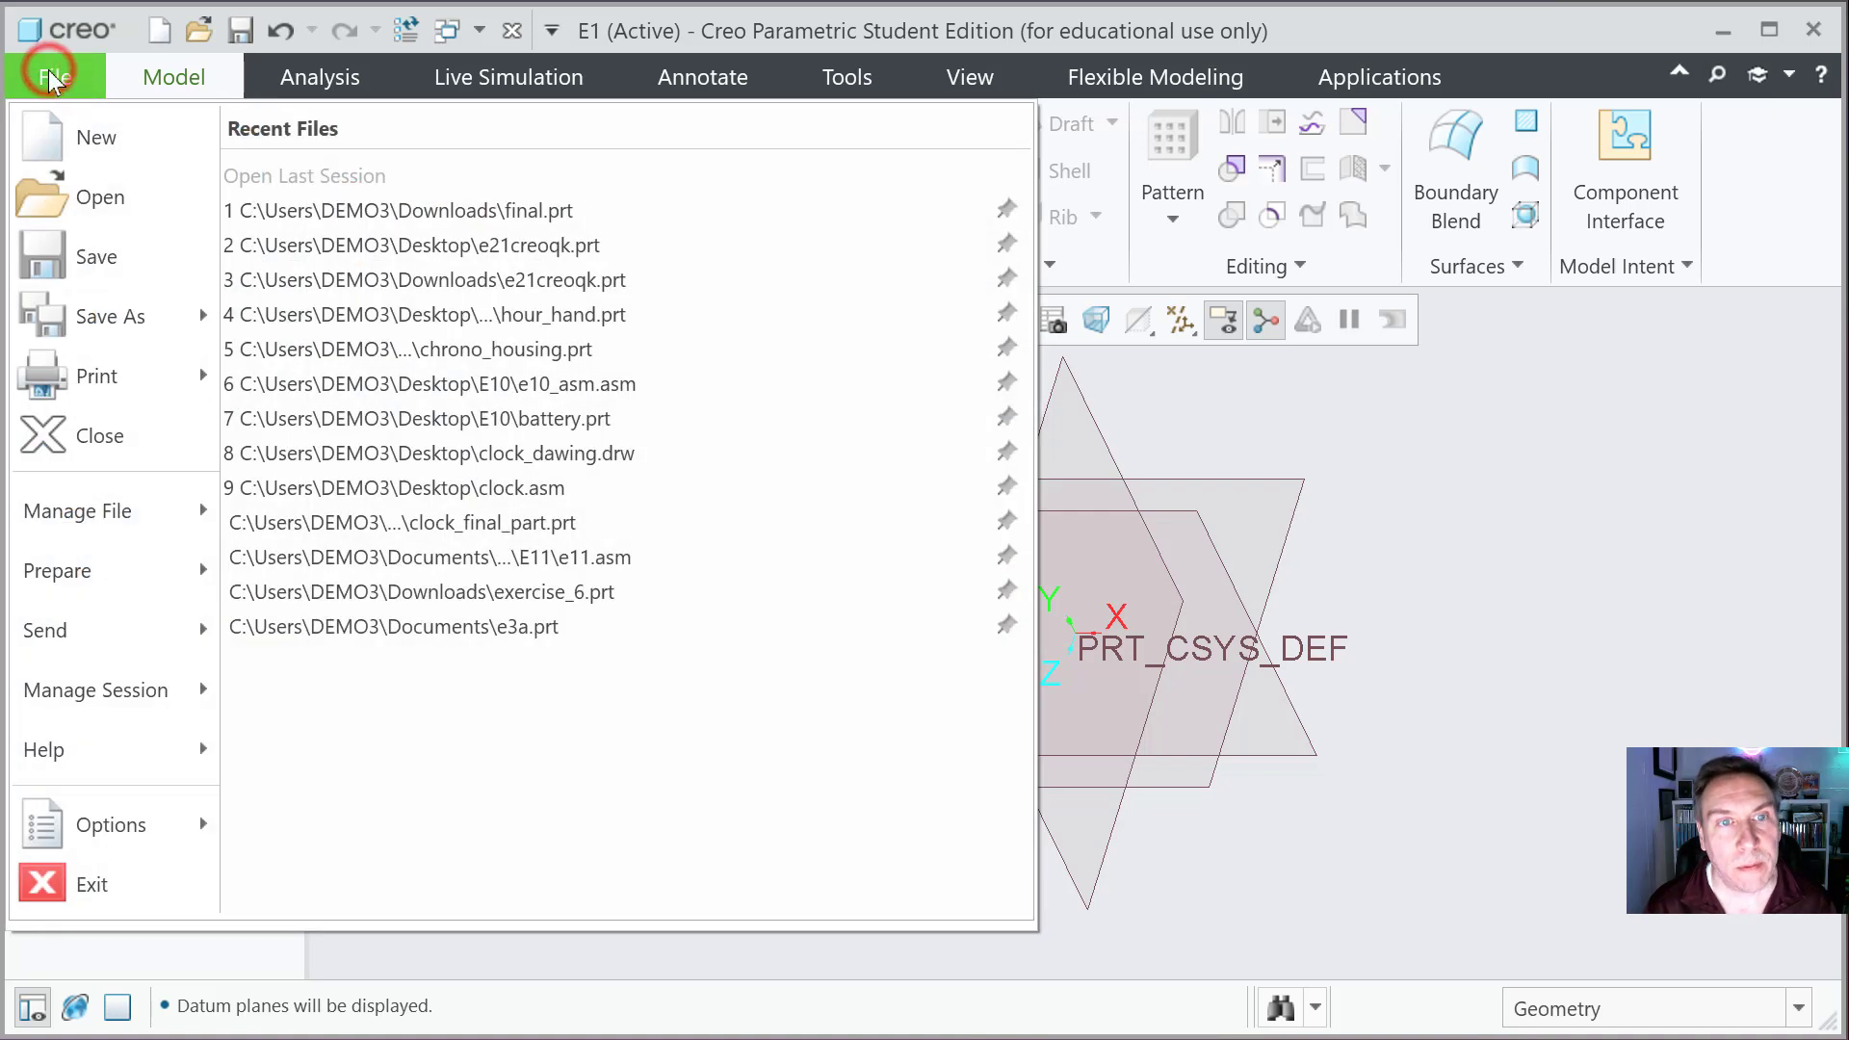
mouse_move(60, 590)
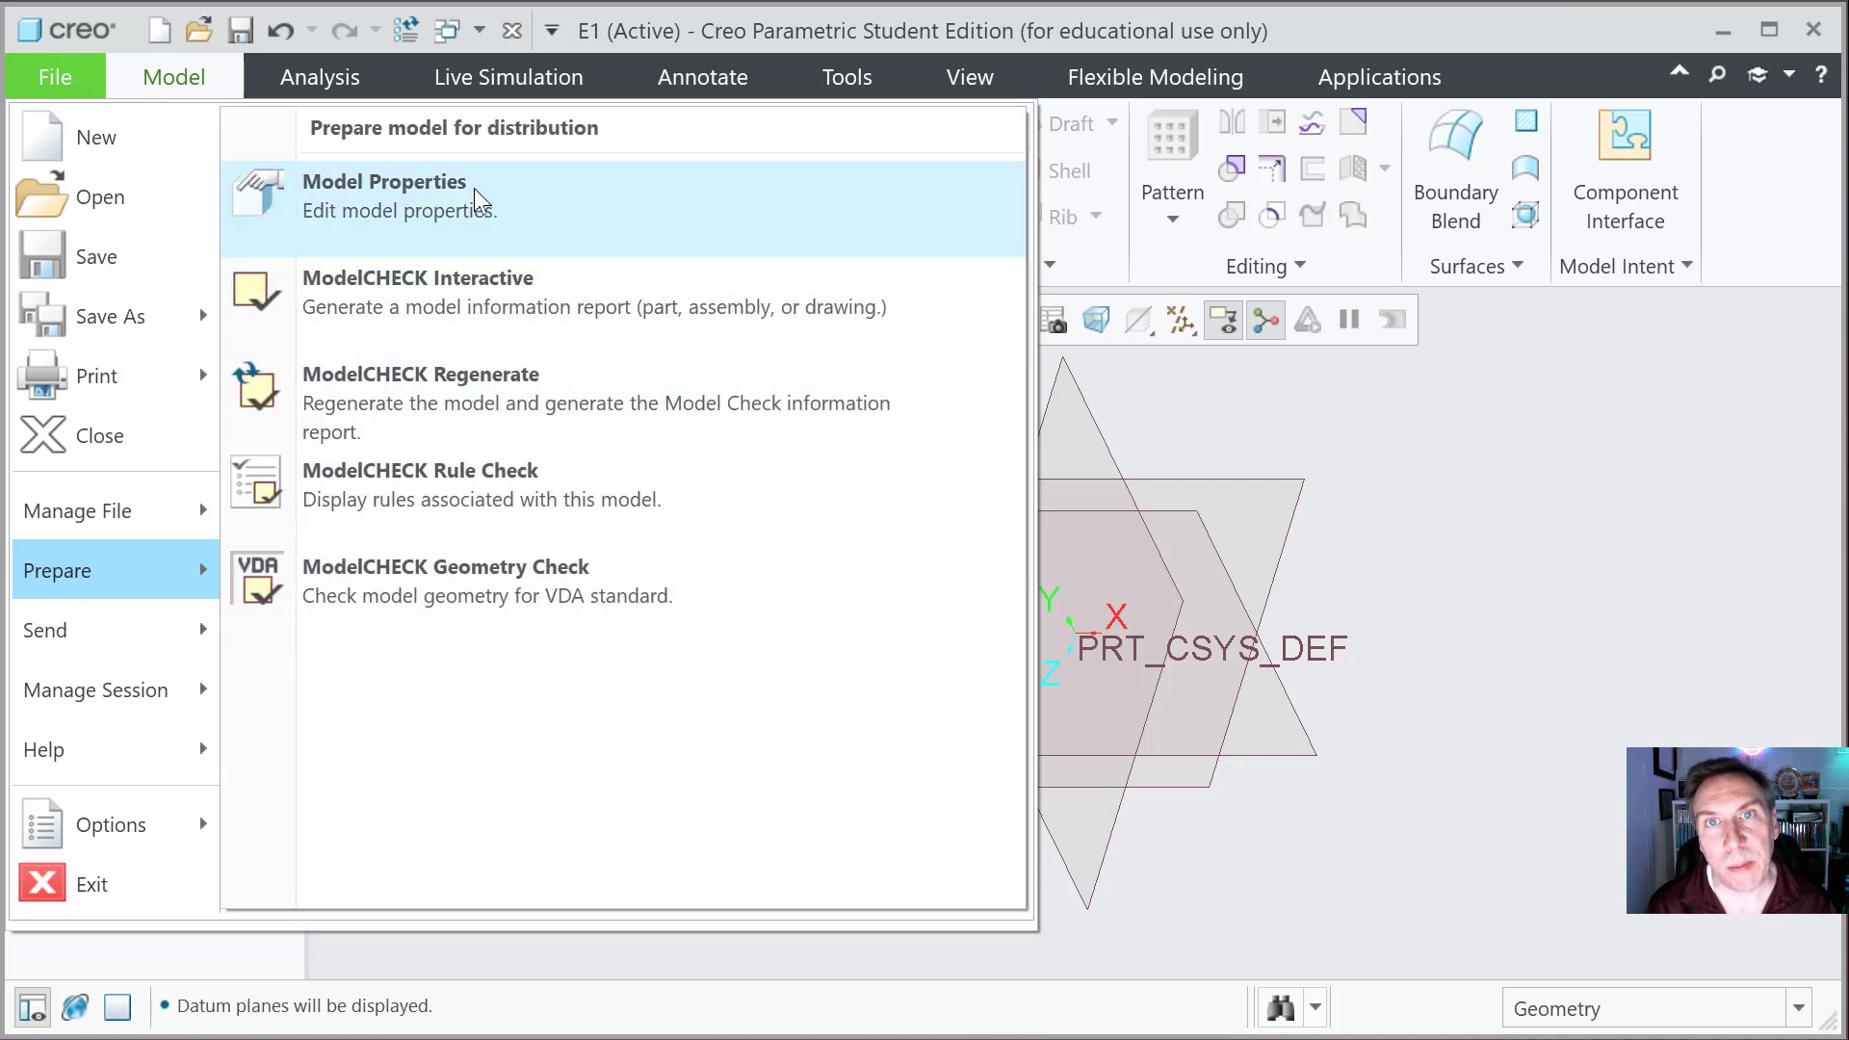
click(483, 217)
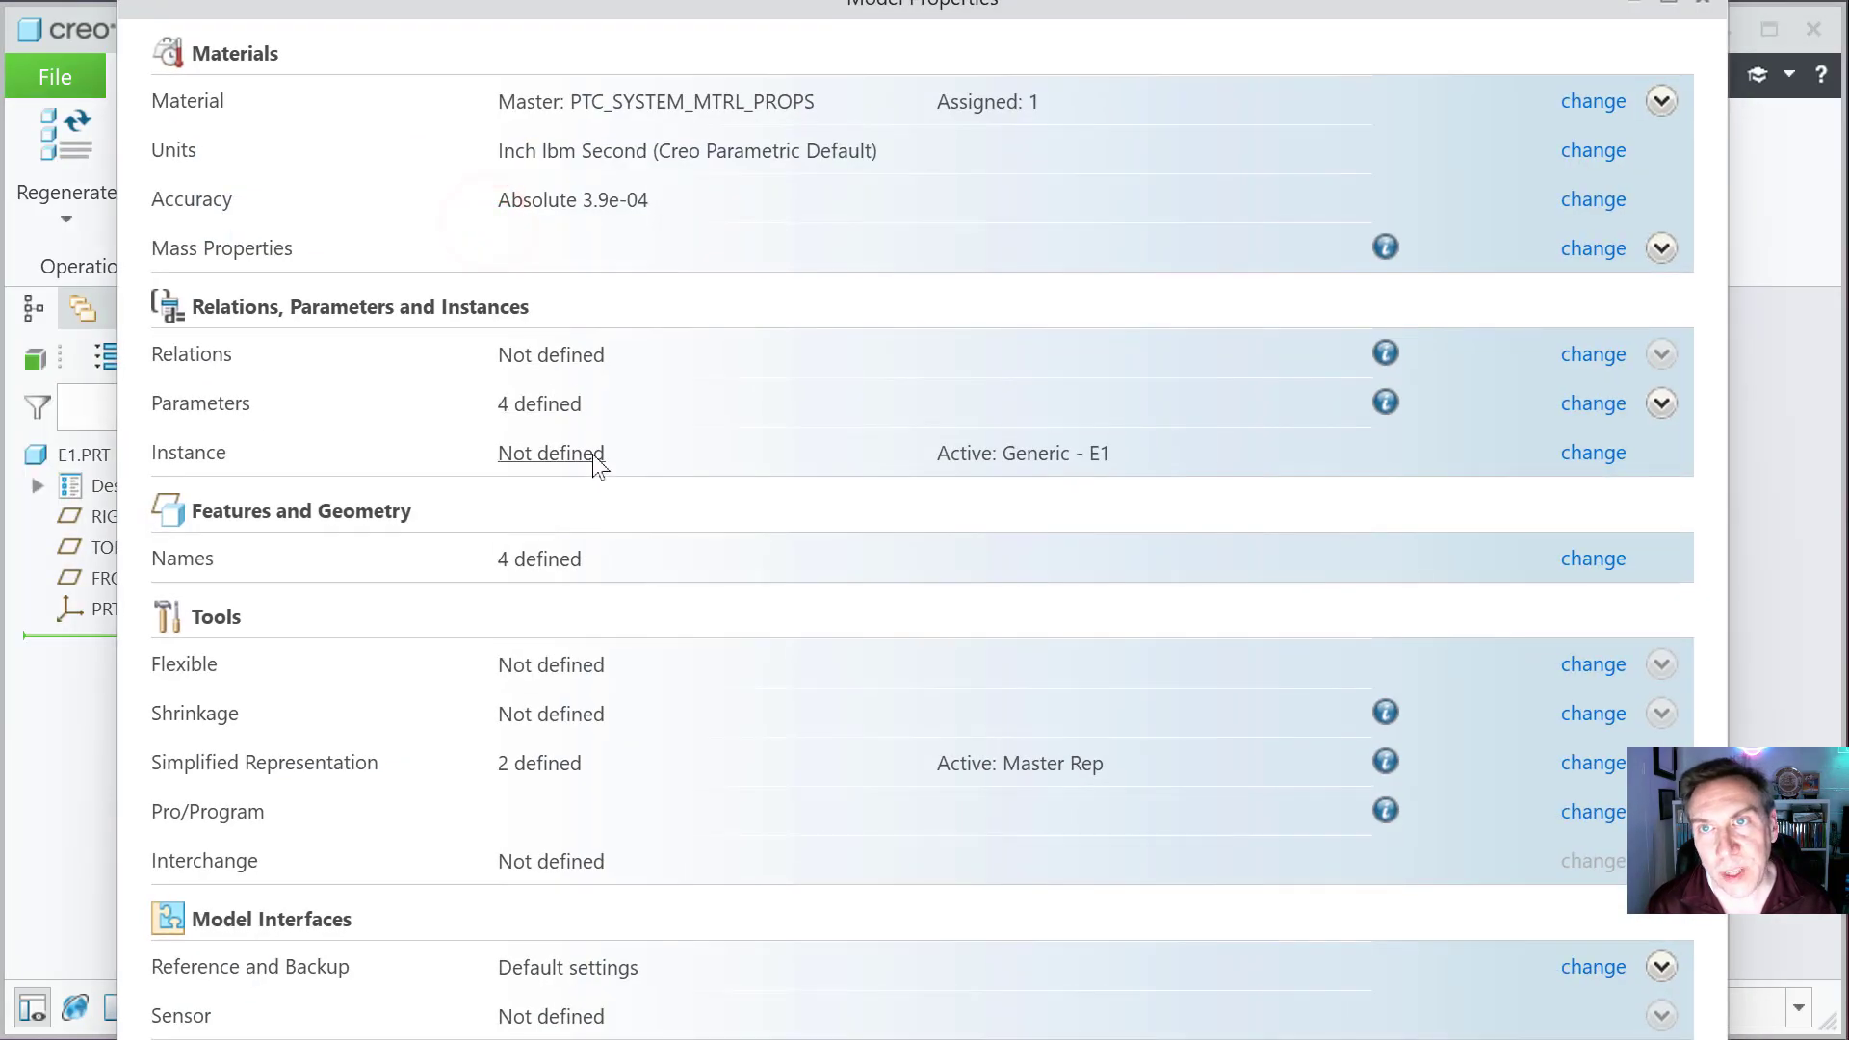
drag(1095, 7, 1085, 56)
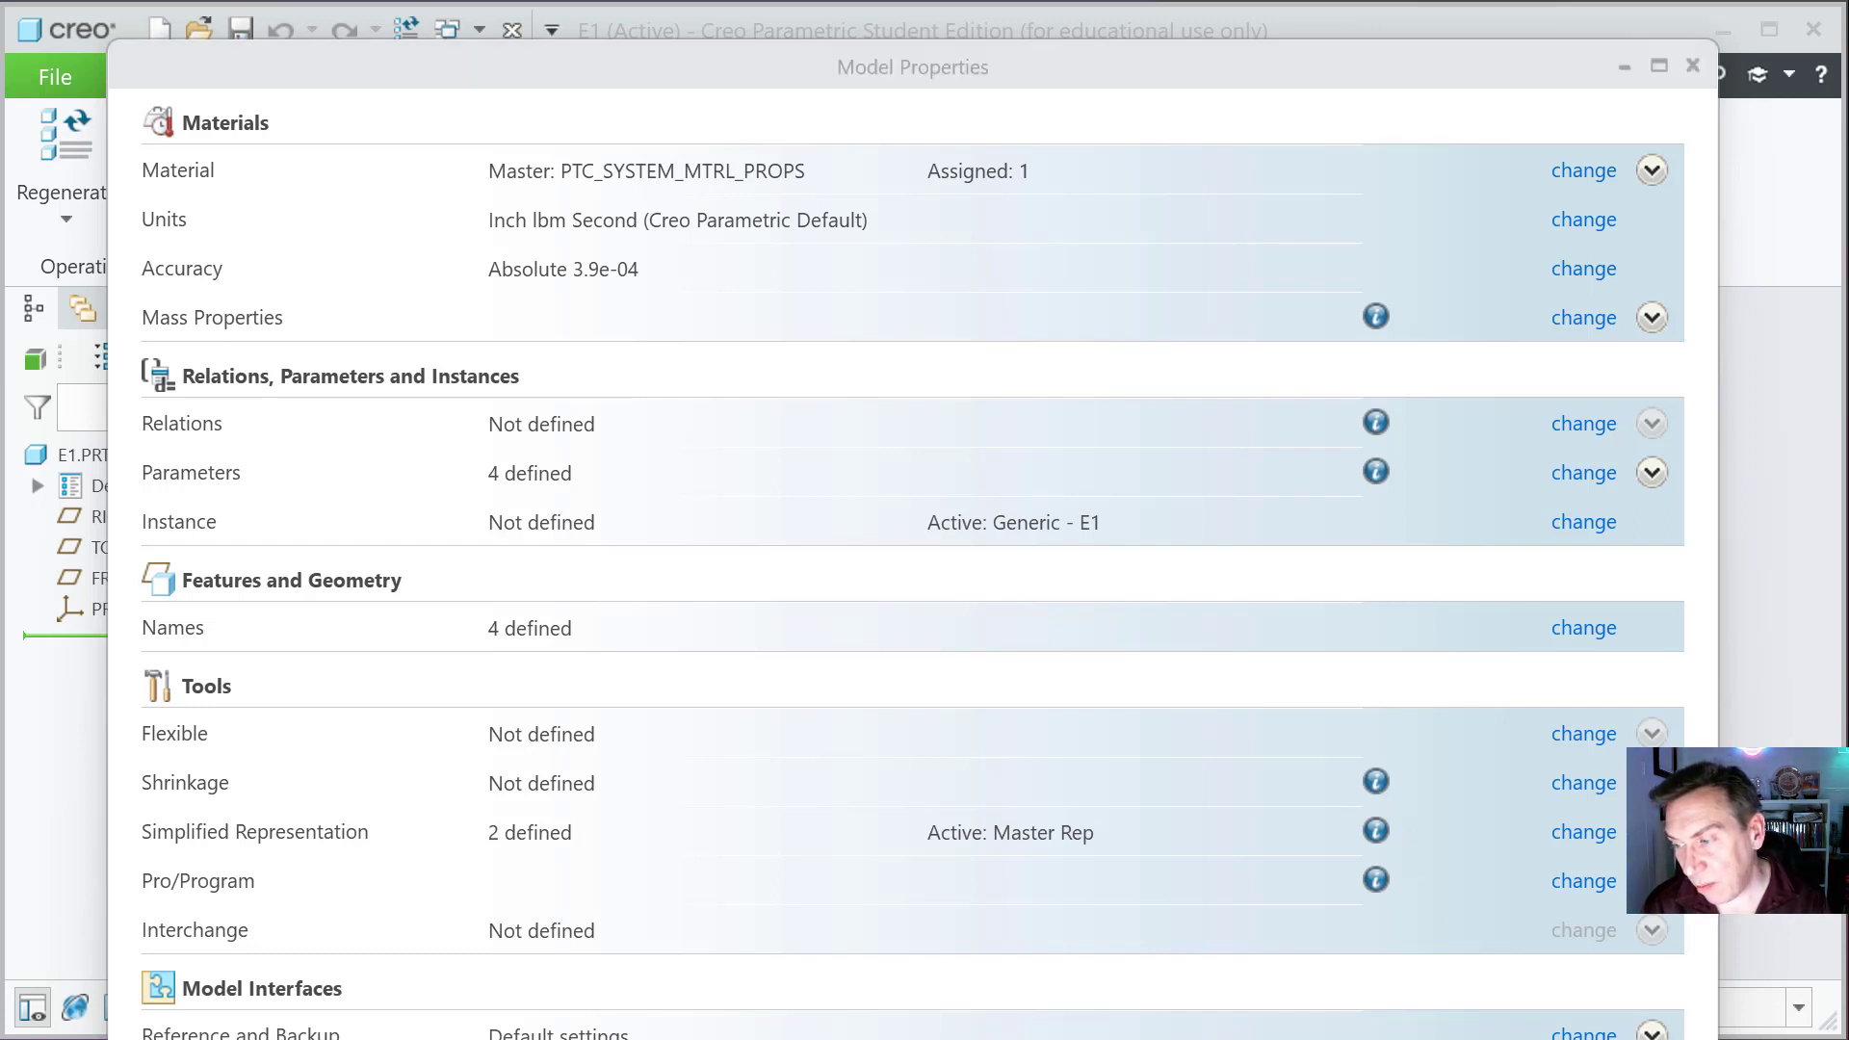
drag(1703, 1036, 1700, 996)
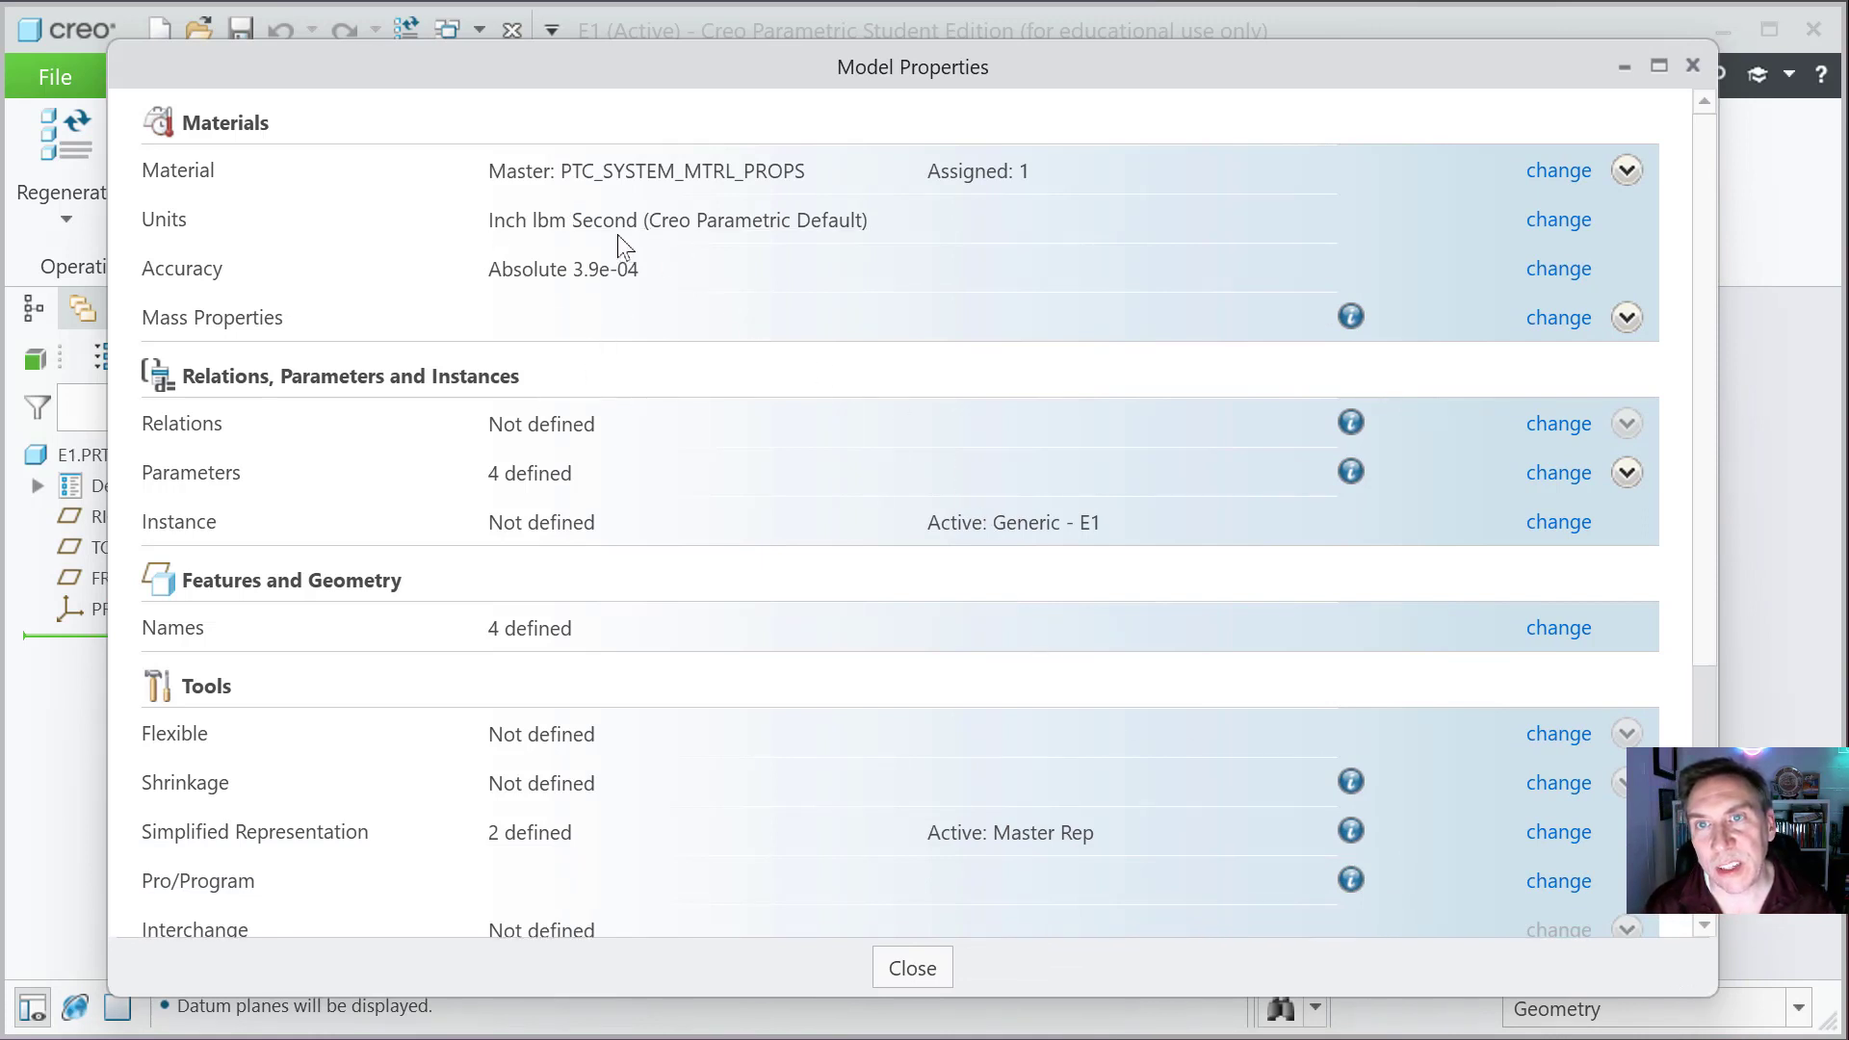
click(1558, 224)
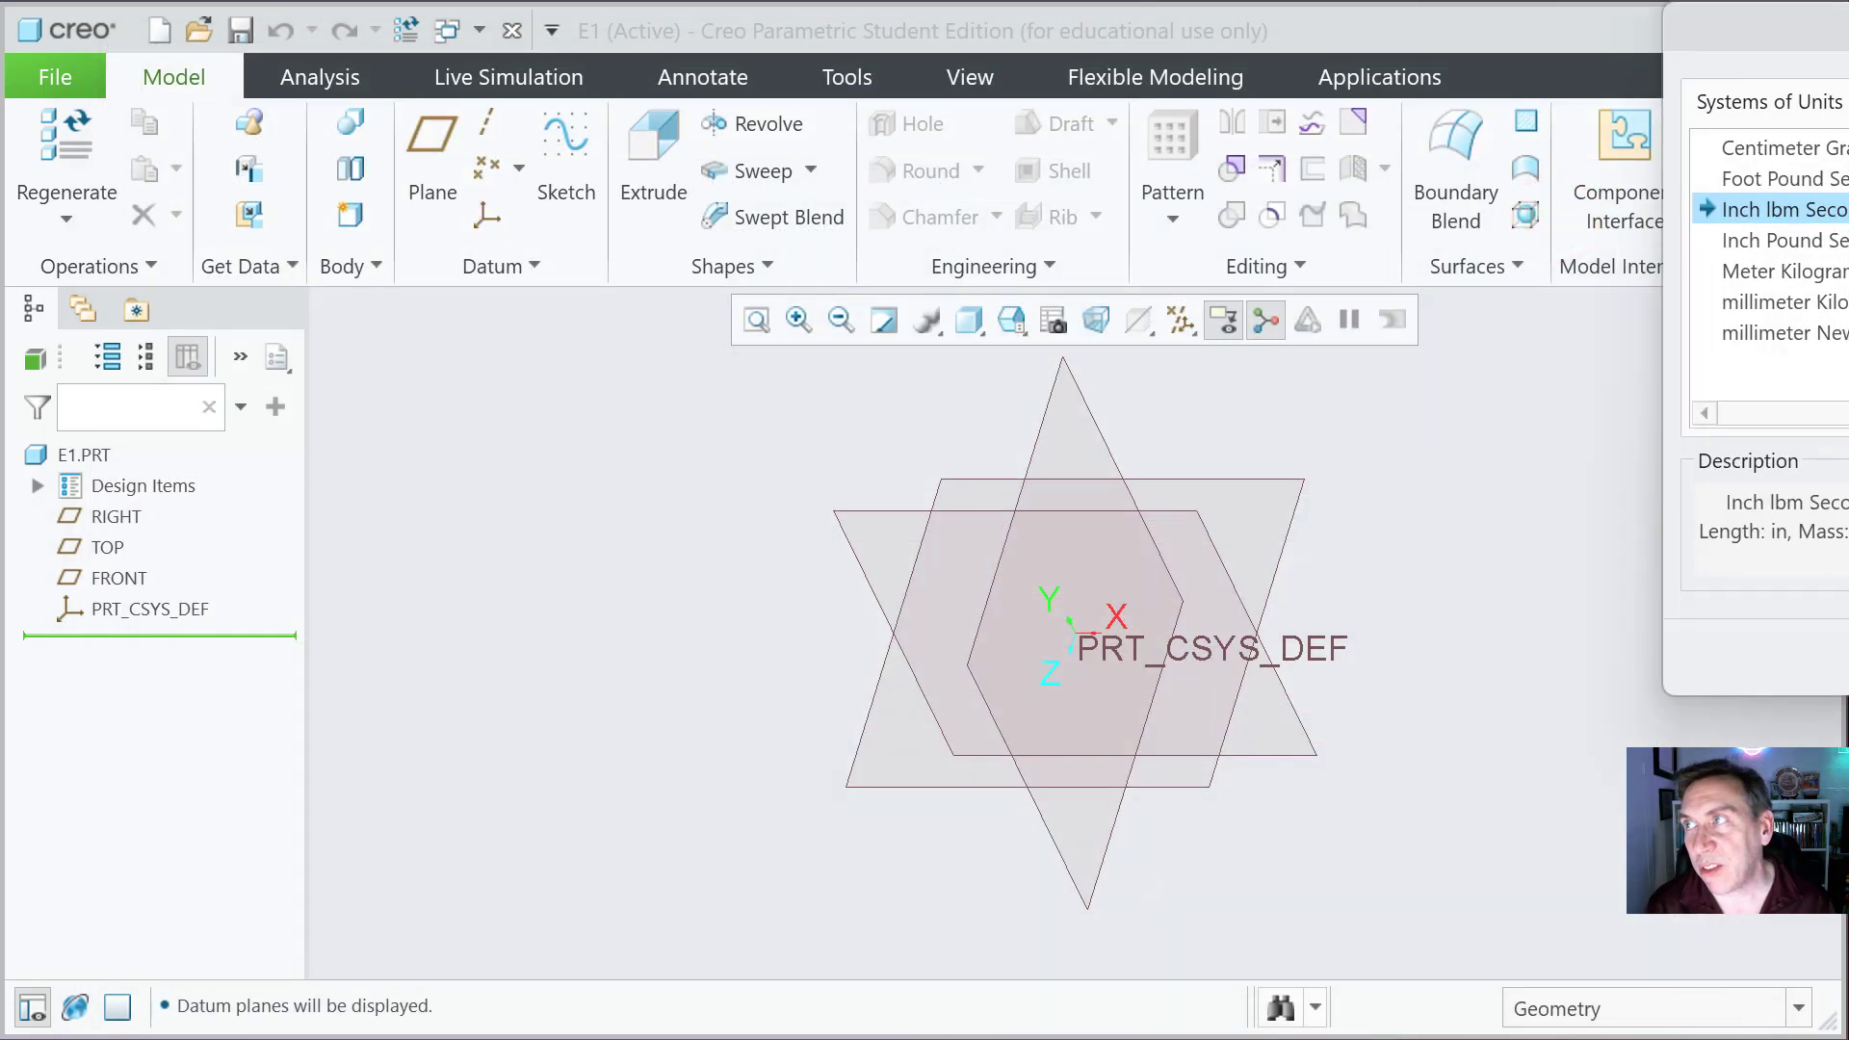
drag(1839, 148, 1348, 151)
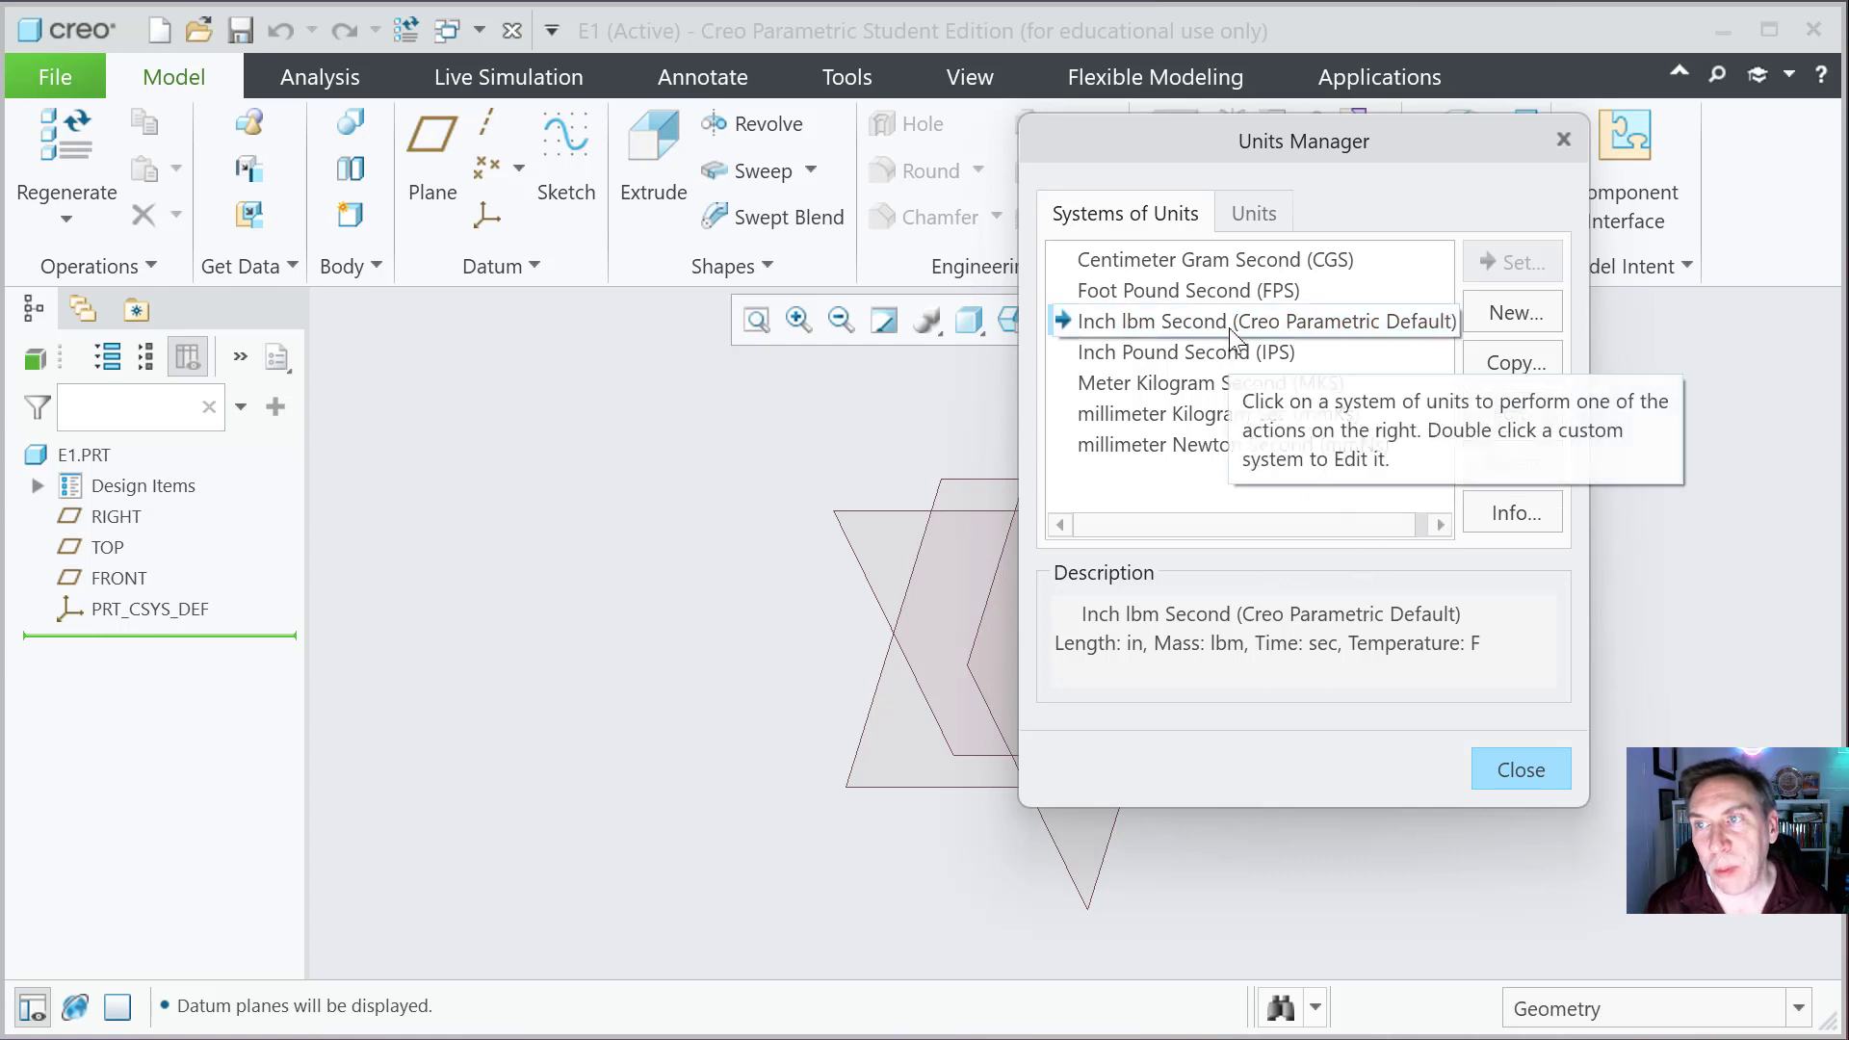
click(1512, 769)
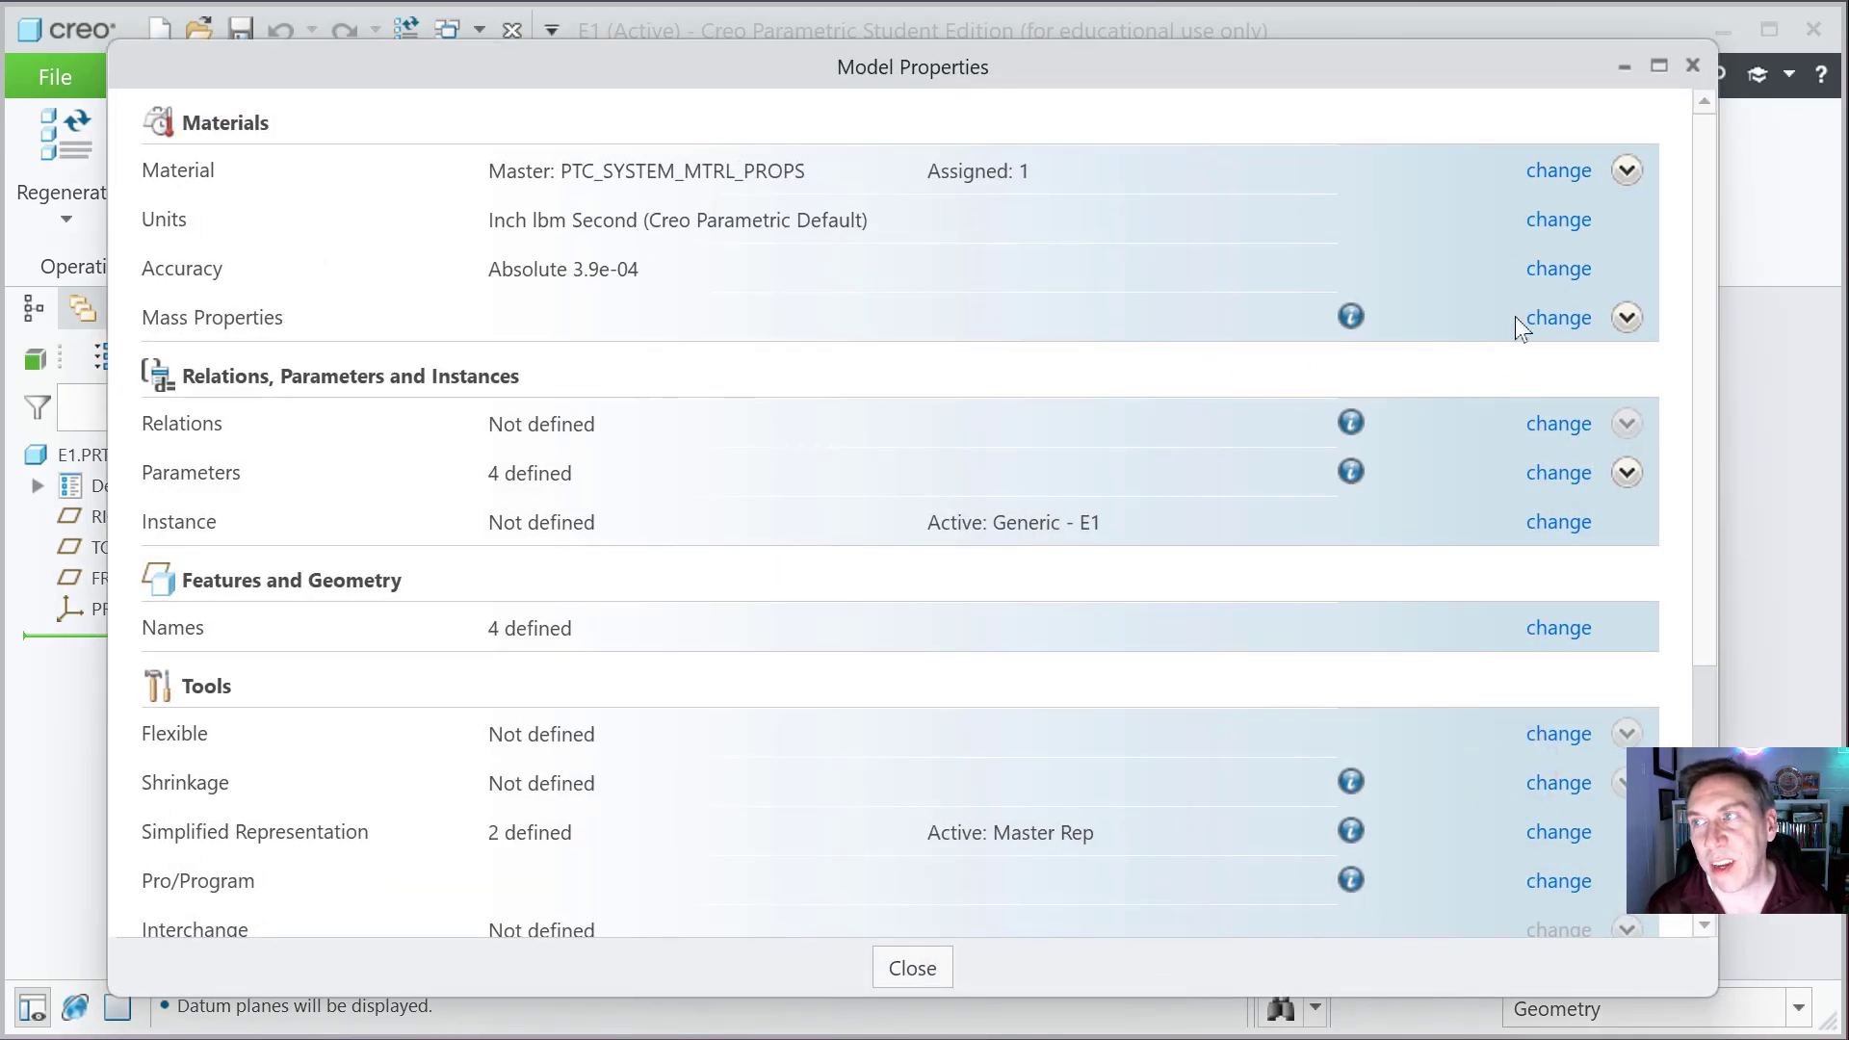
Step: Open part E1's mass properties for editing and start assigning a material
click(1628, 320)
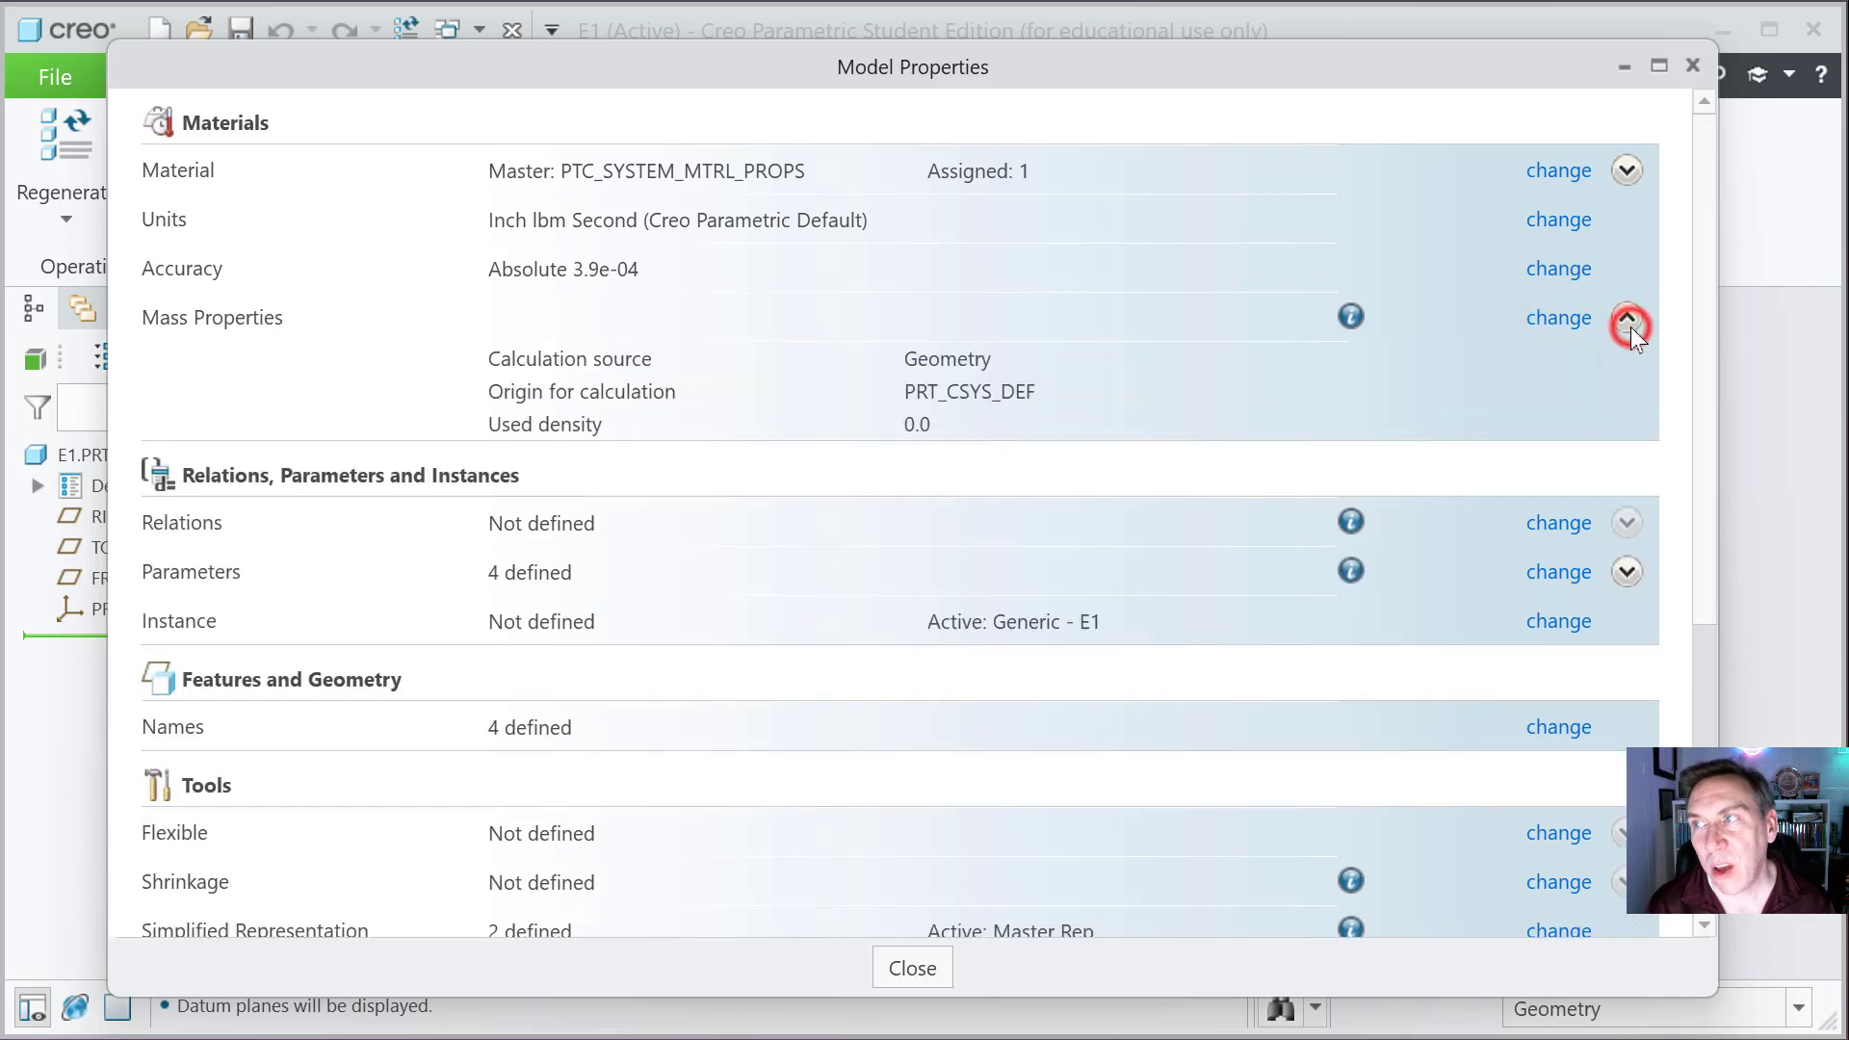
click(1576, 324)
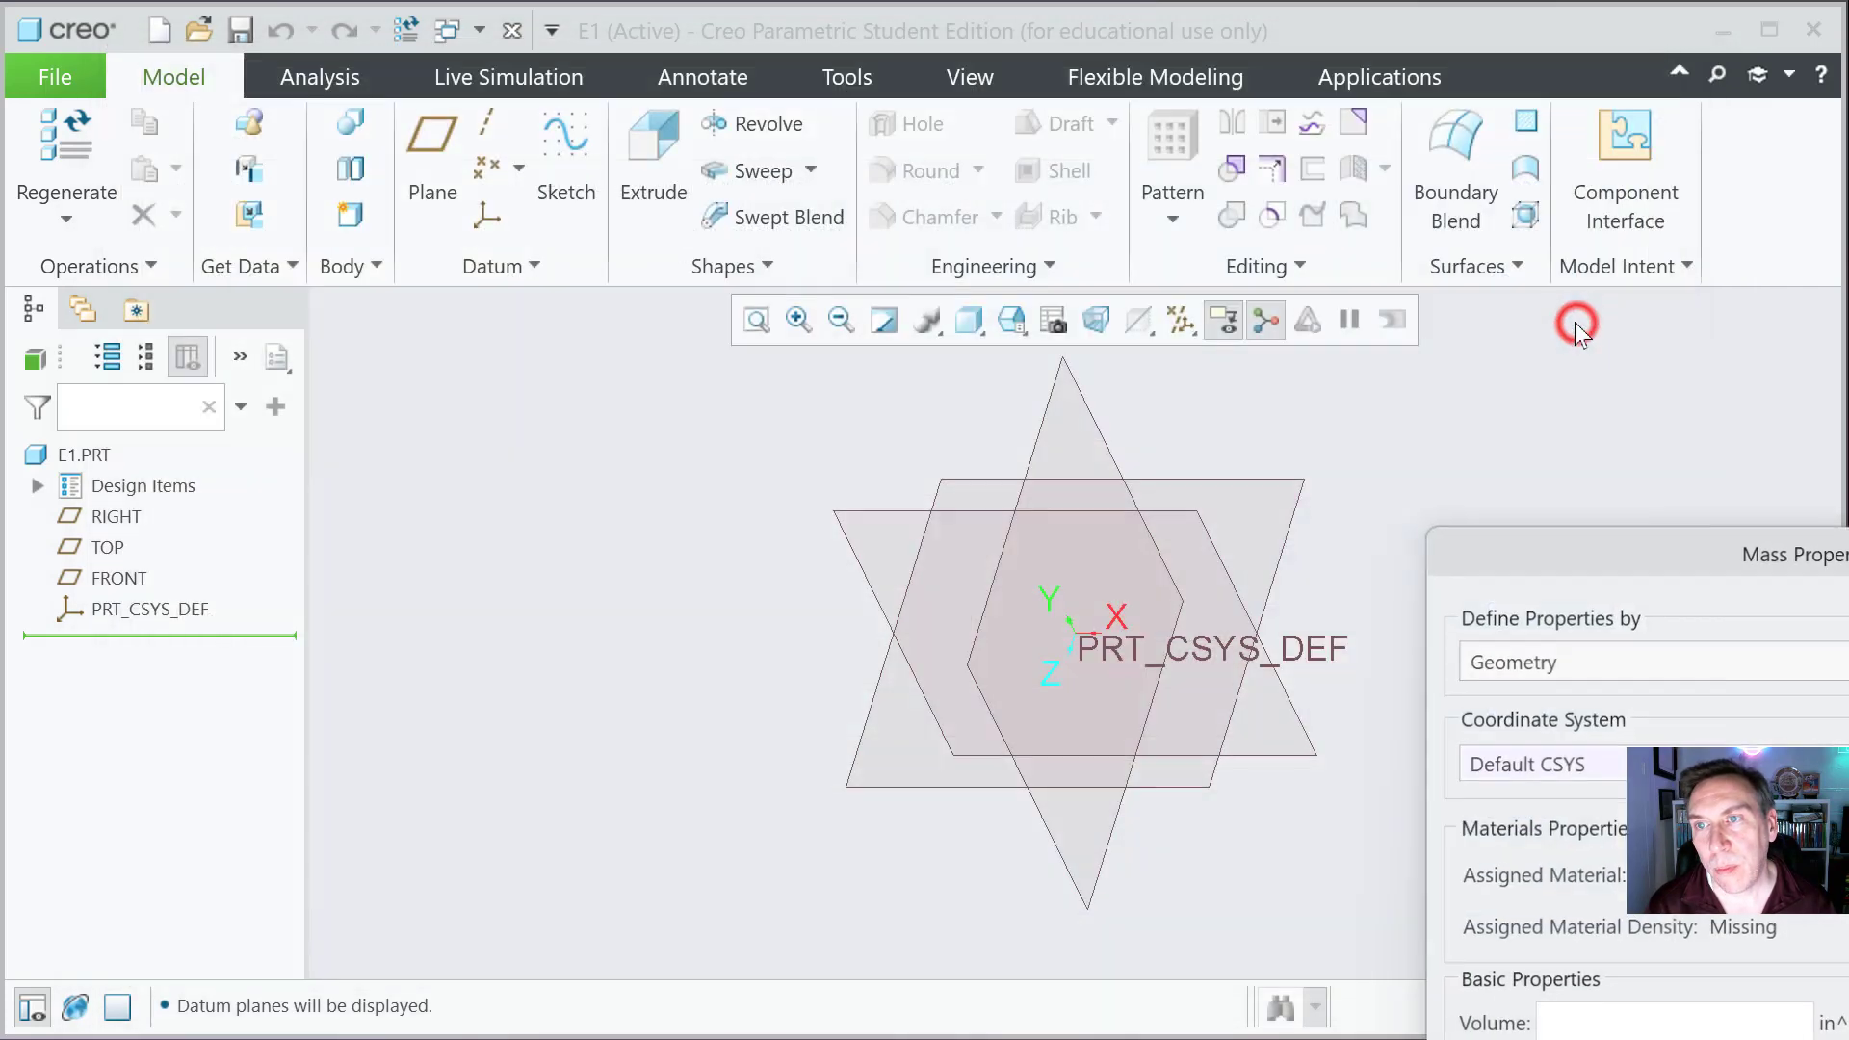
drag(932, 100, 786, 54)
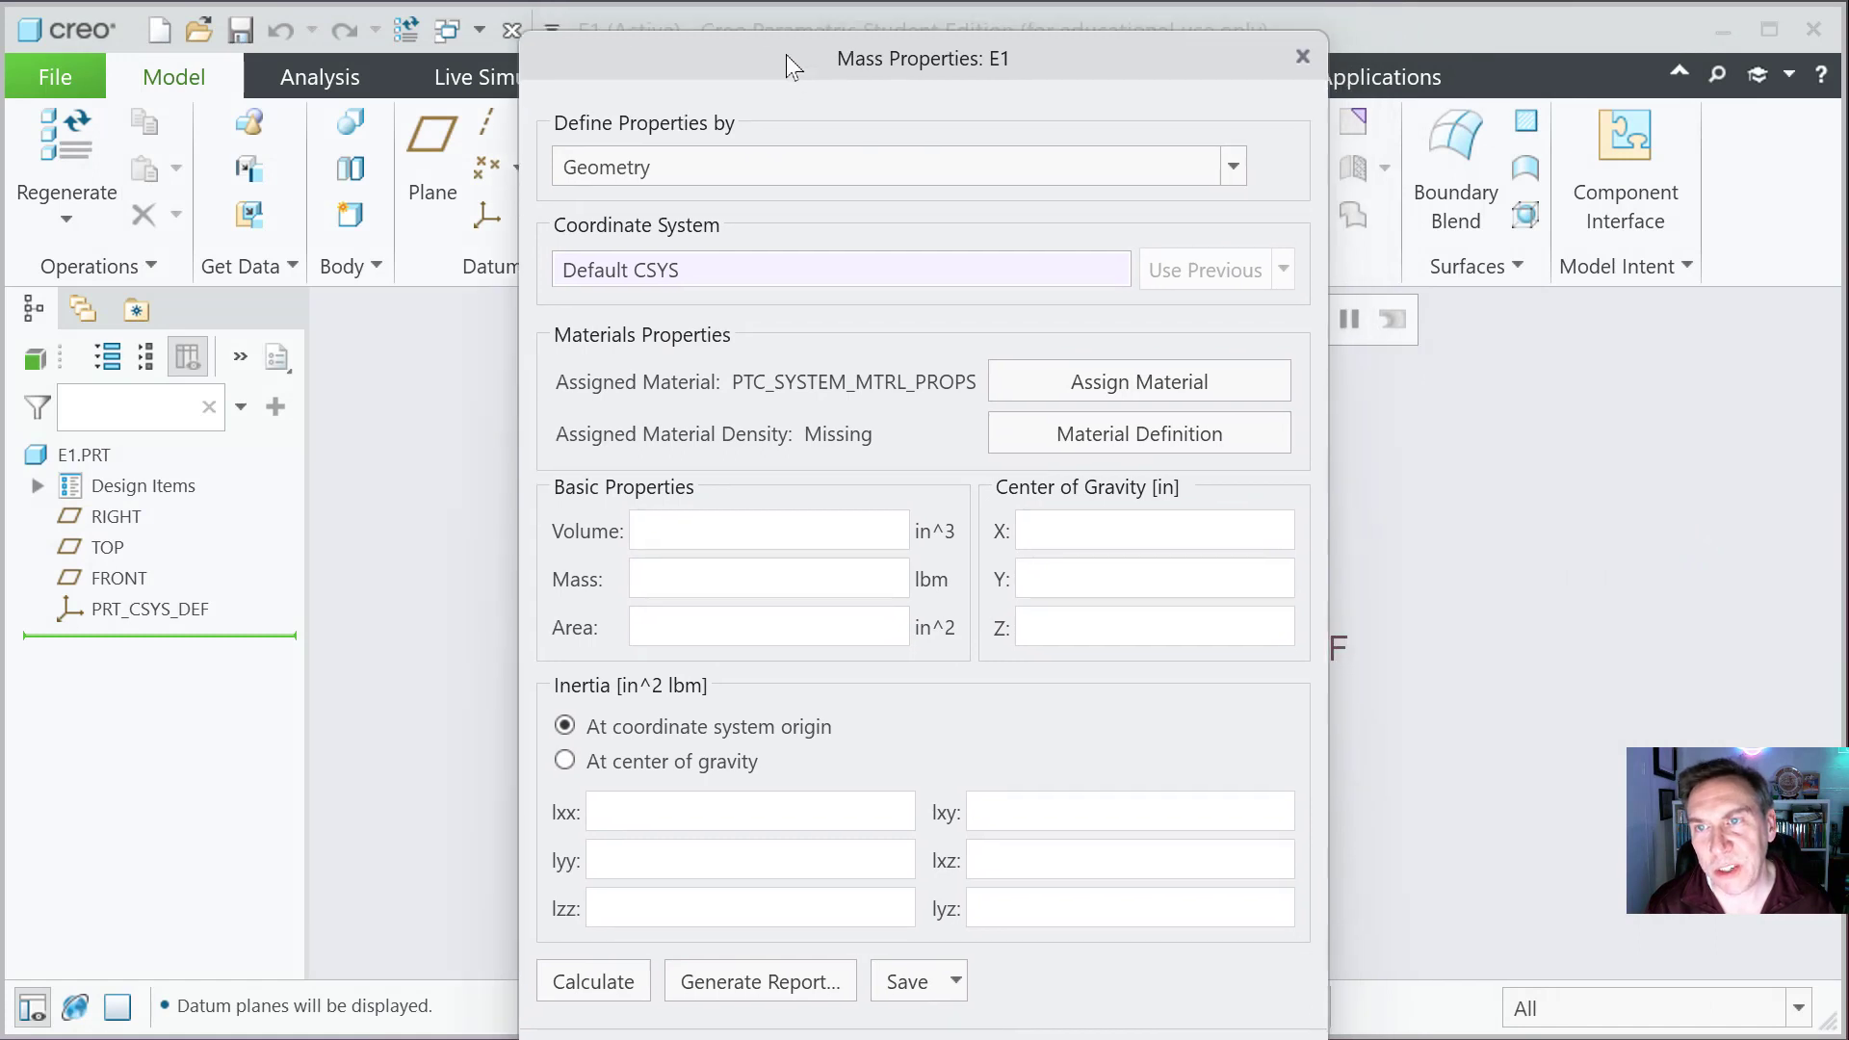
click(1096, 381)
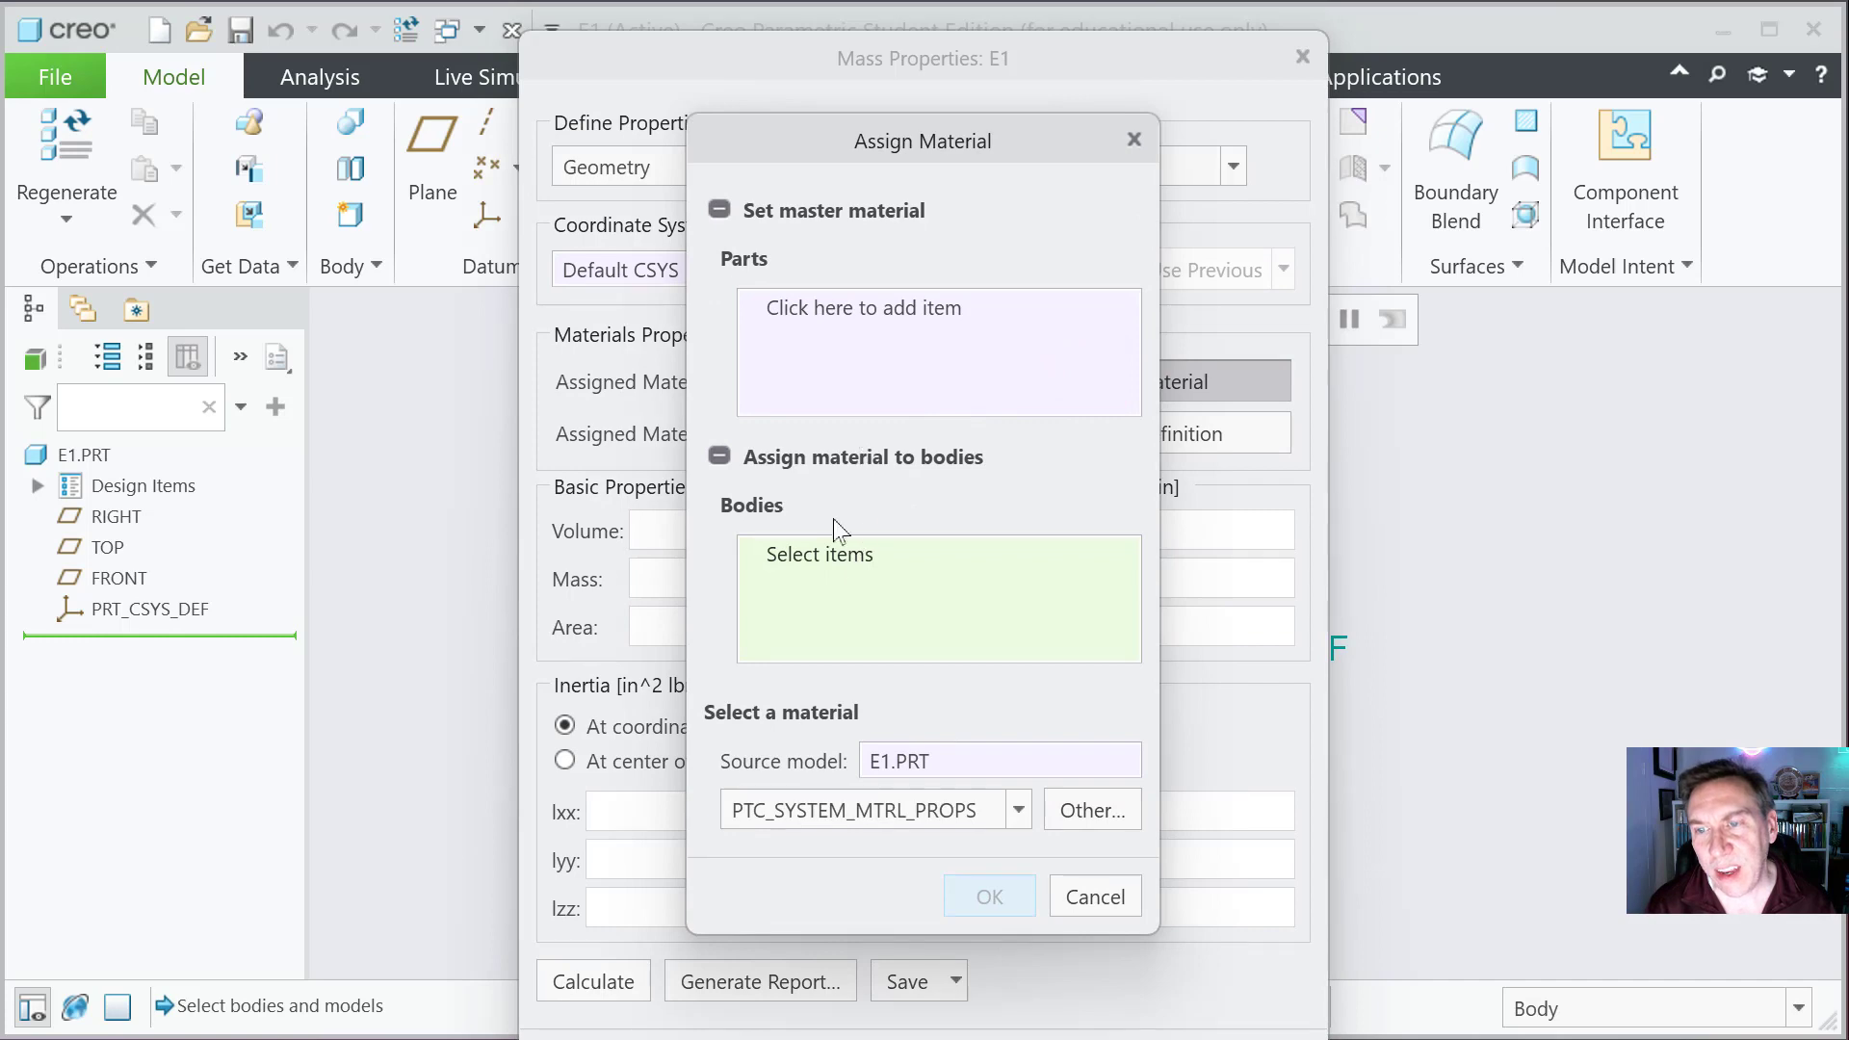
Step: Load the al6061.mtl material from the Legacy-Materials library folder and choose AL6061 as the material for assignment
click(1017, 811)
click(1017, 811)
click(1060, 810)
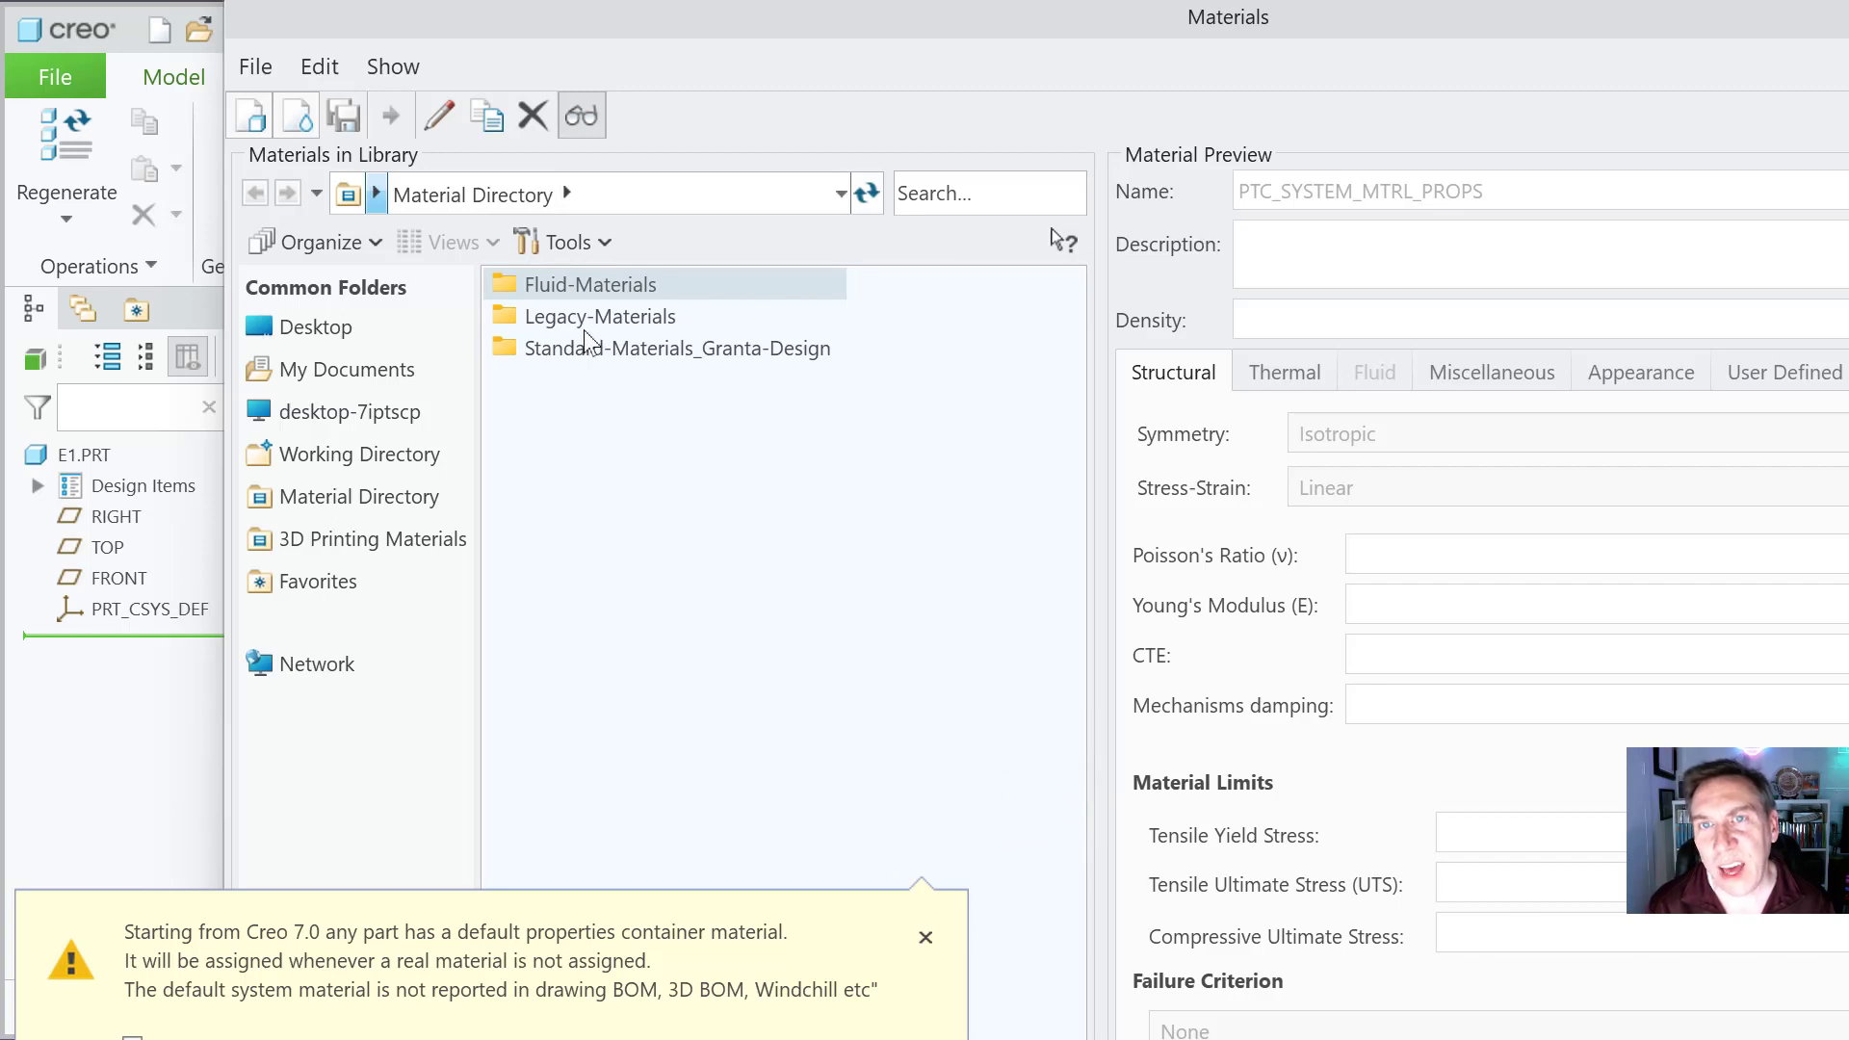
click(507, 321)
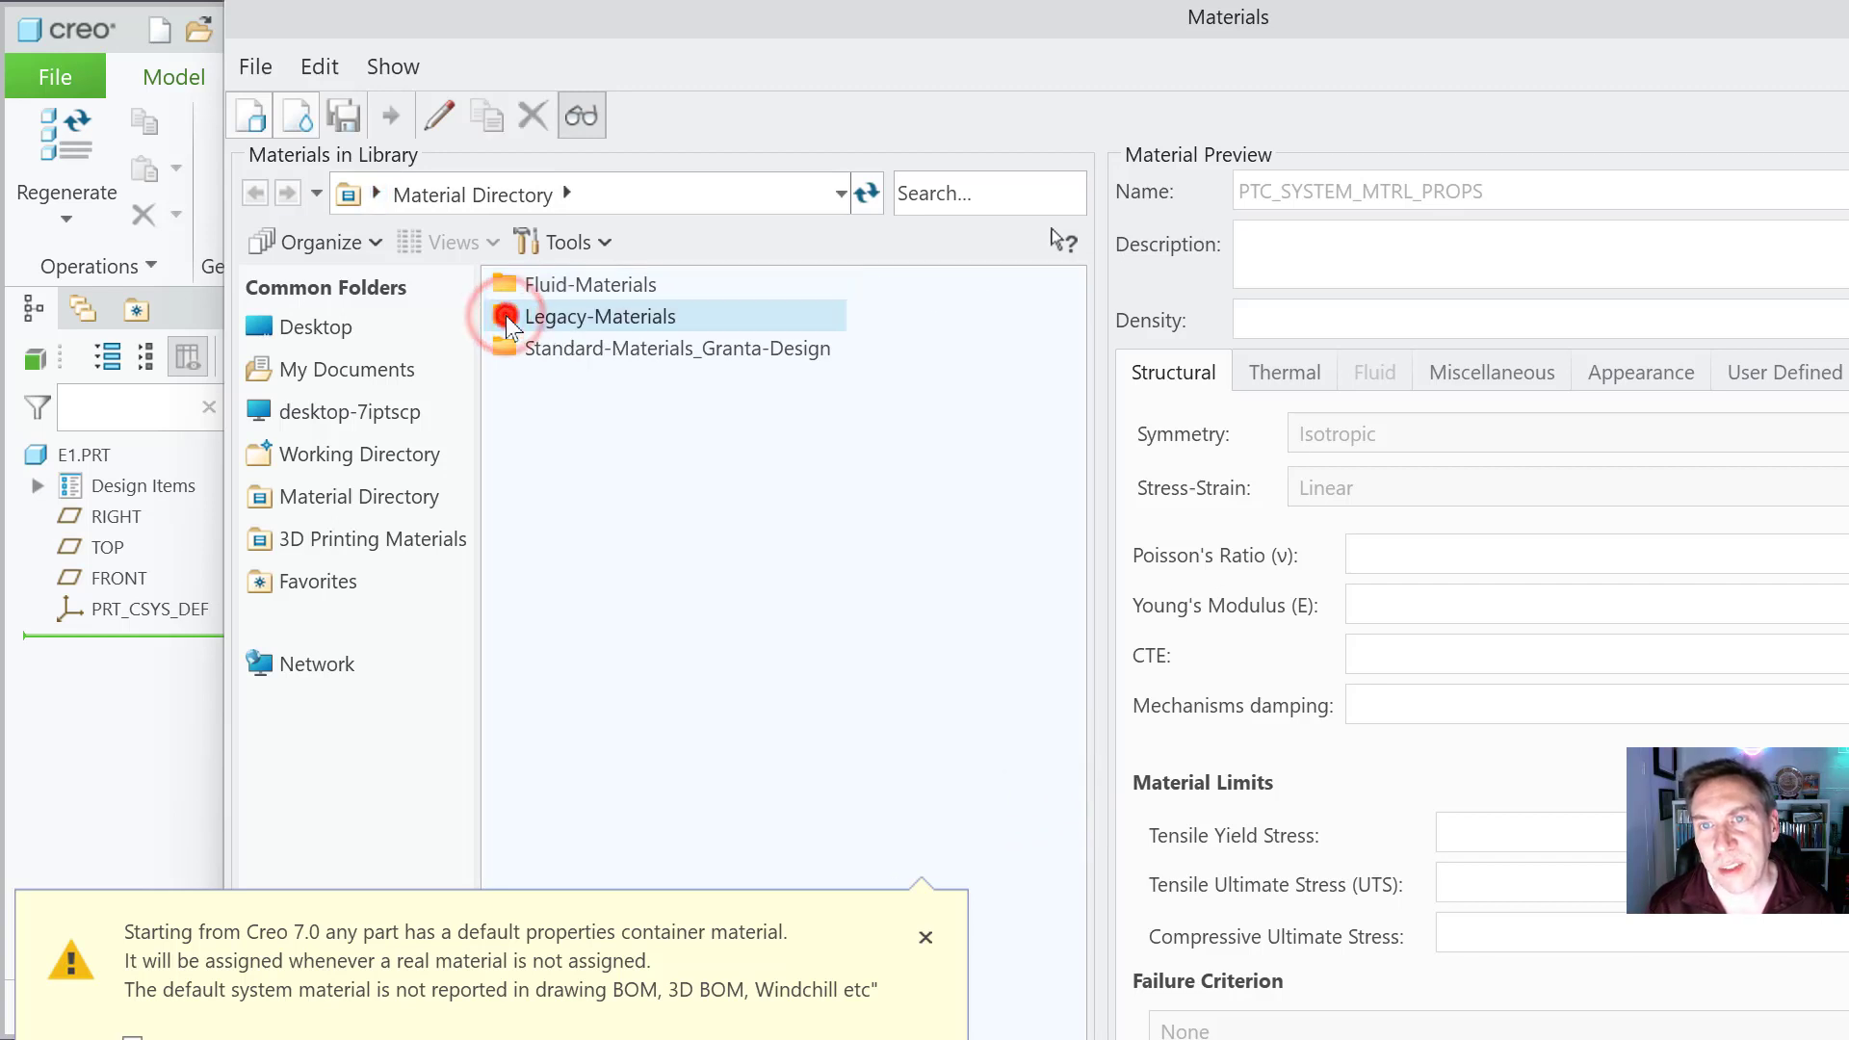
click(506, 321)
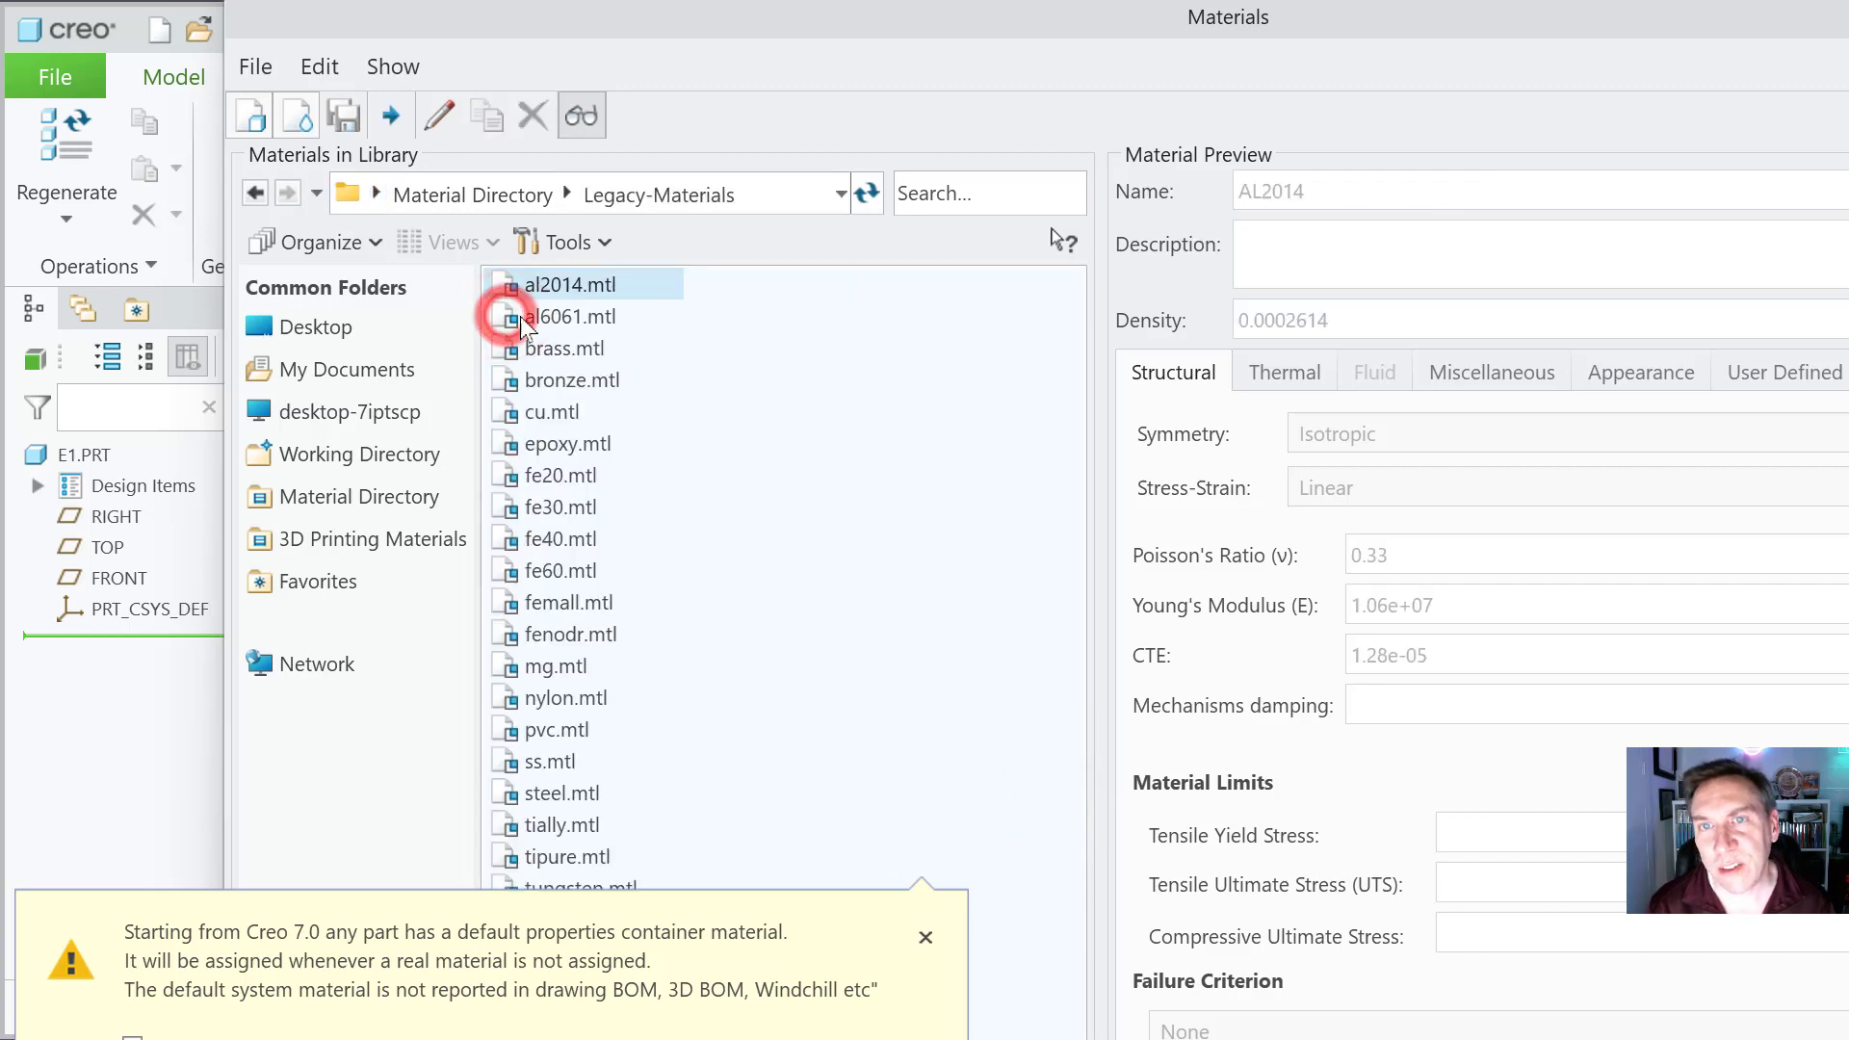
click(585, 325)
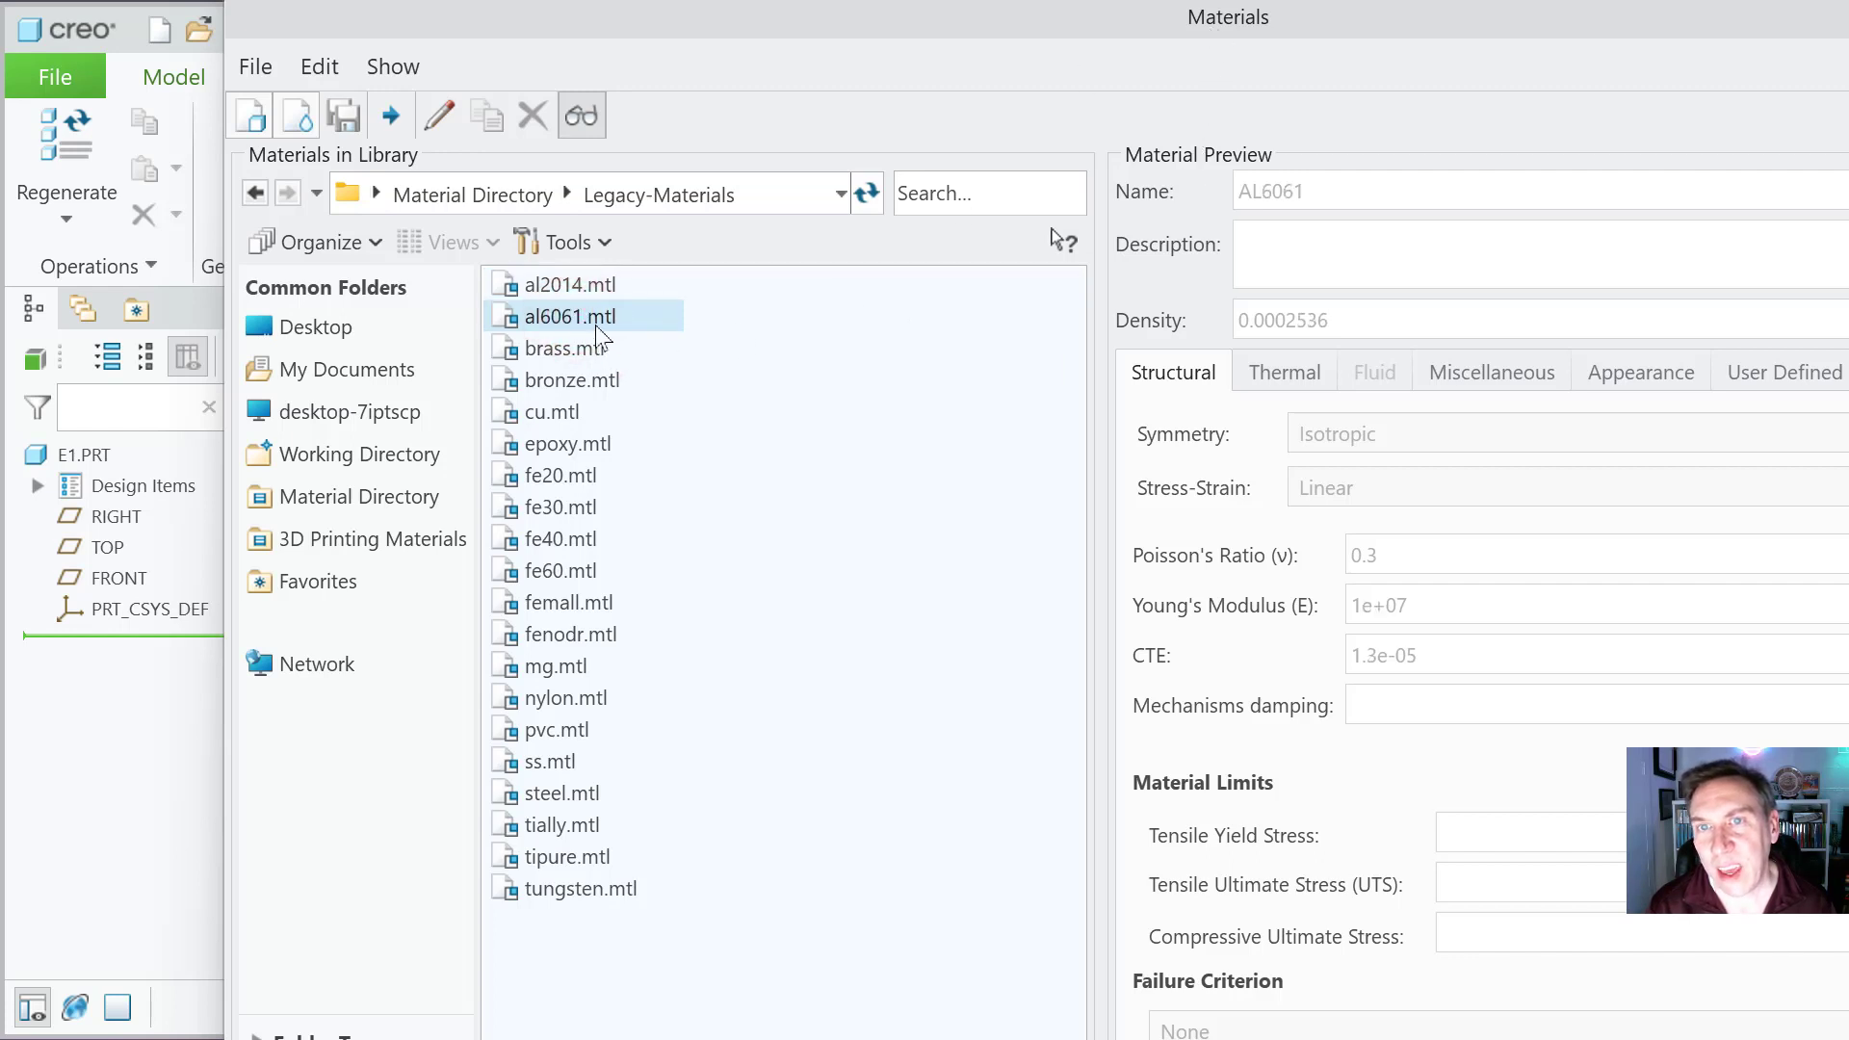
double_click(595, 324)
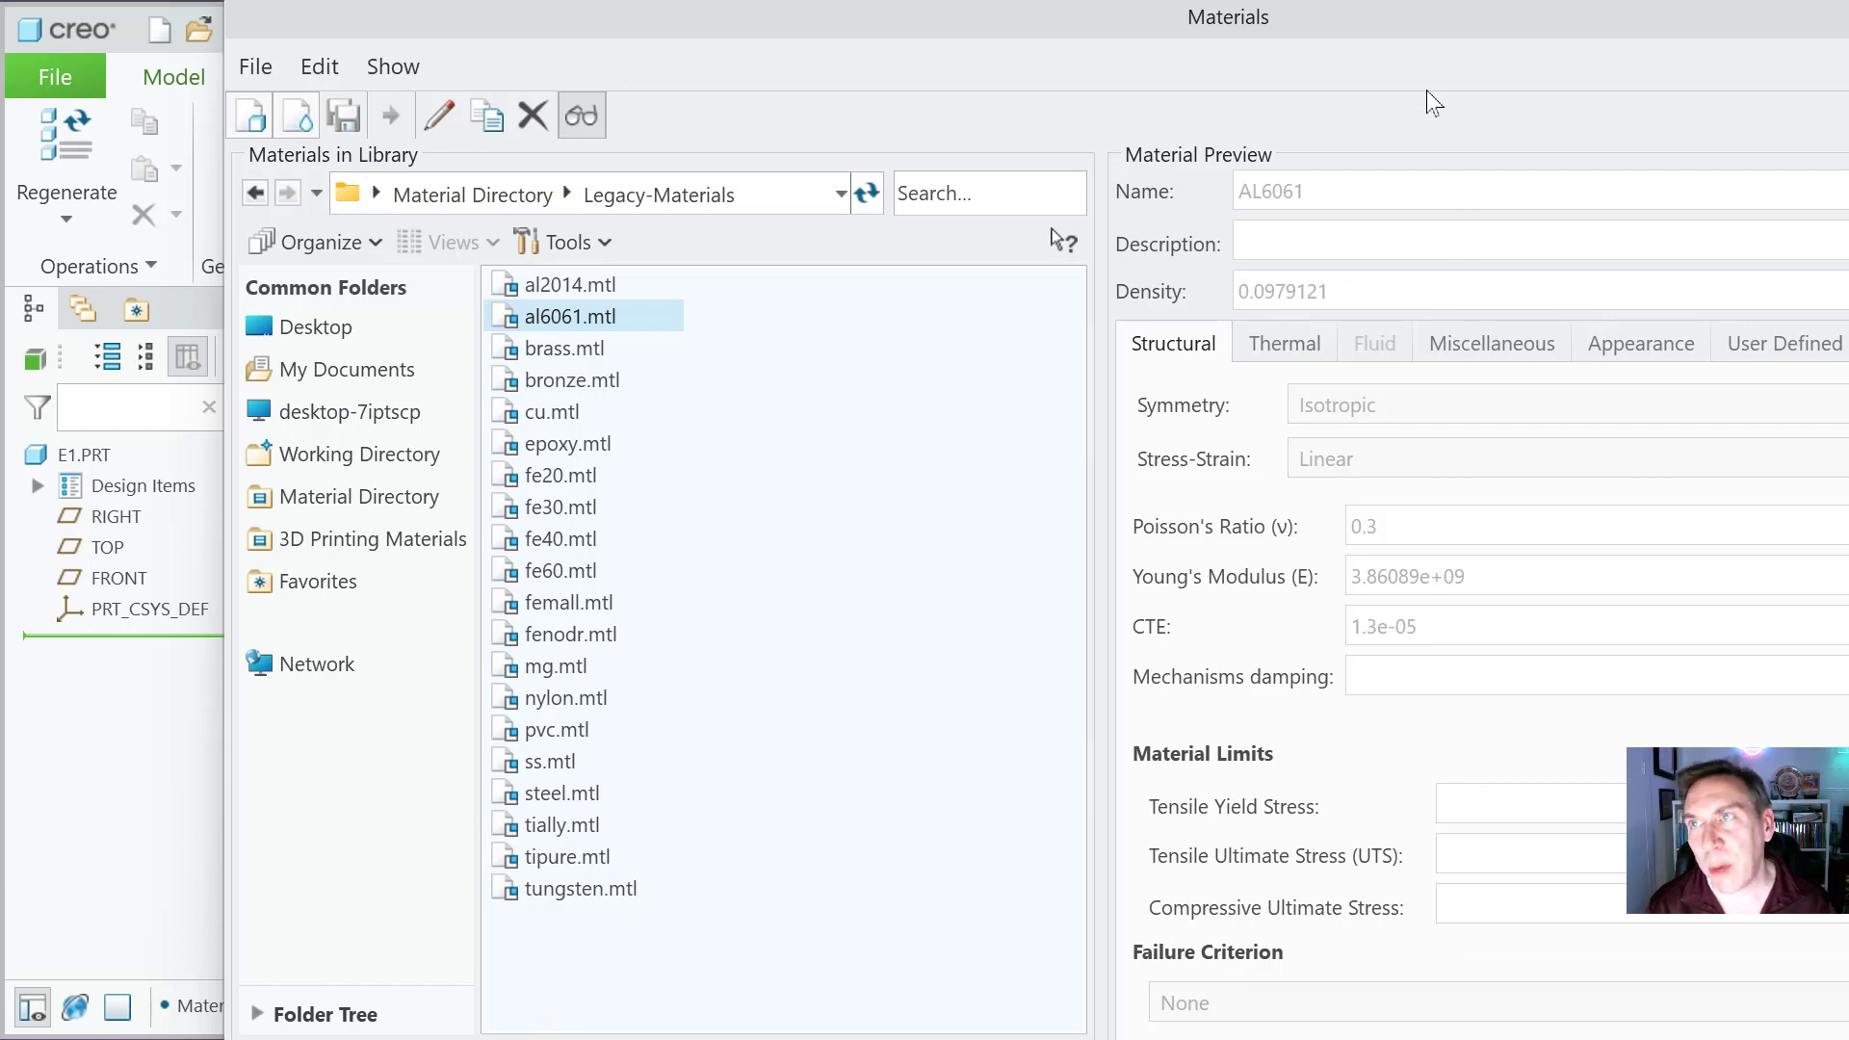
drag(1389, 17, 1135, 82)
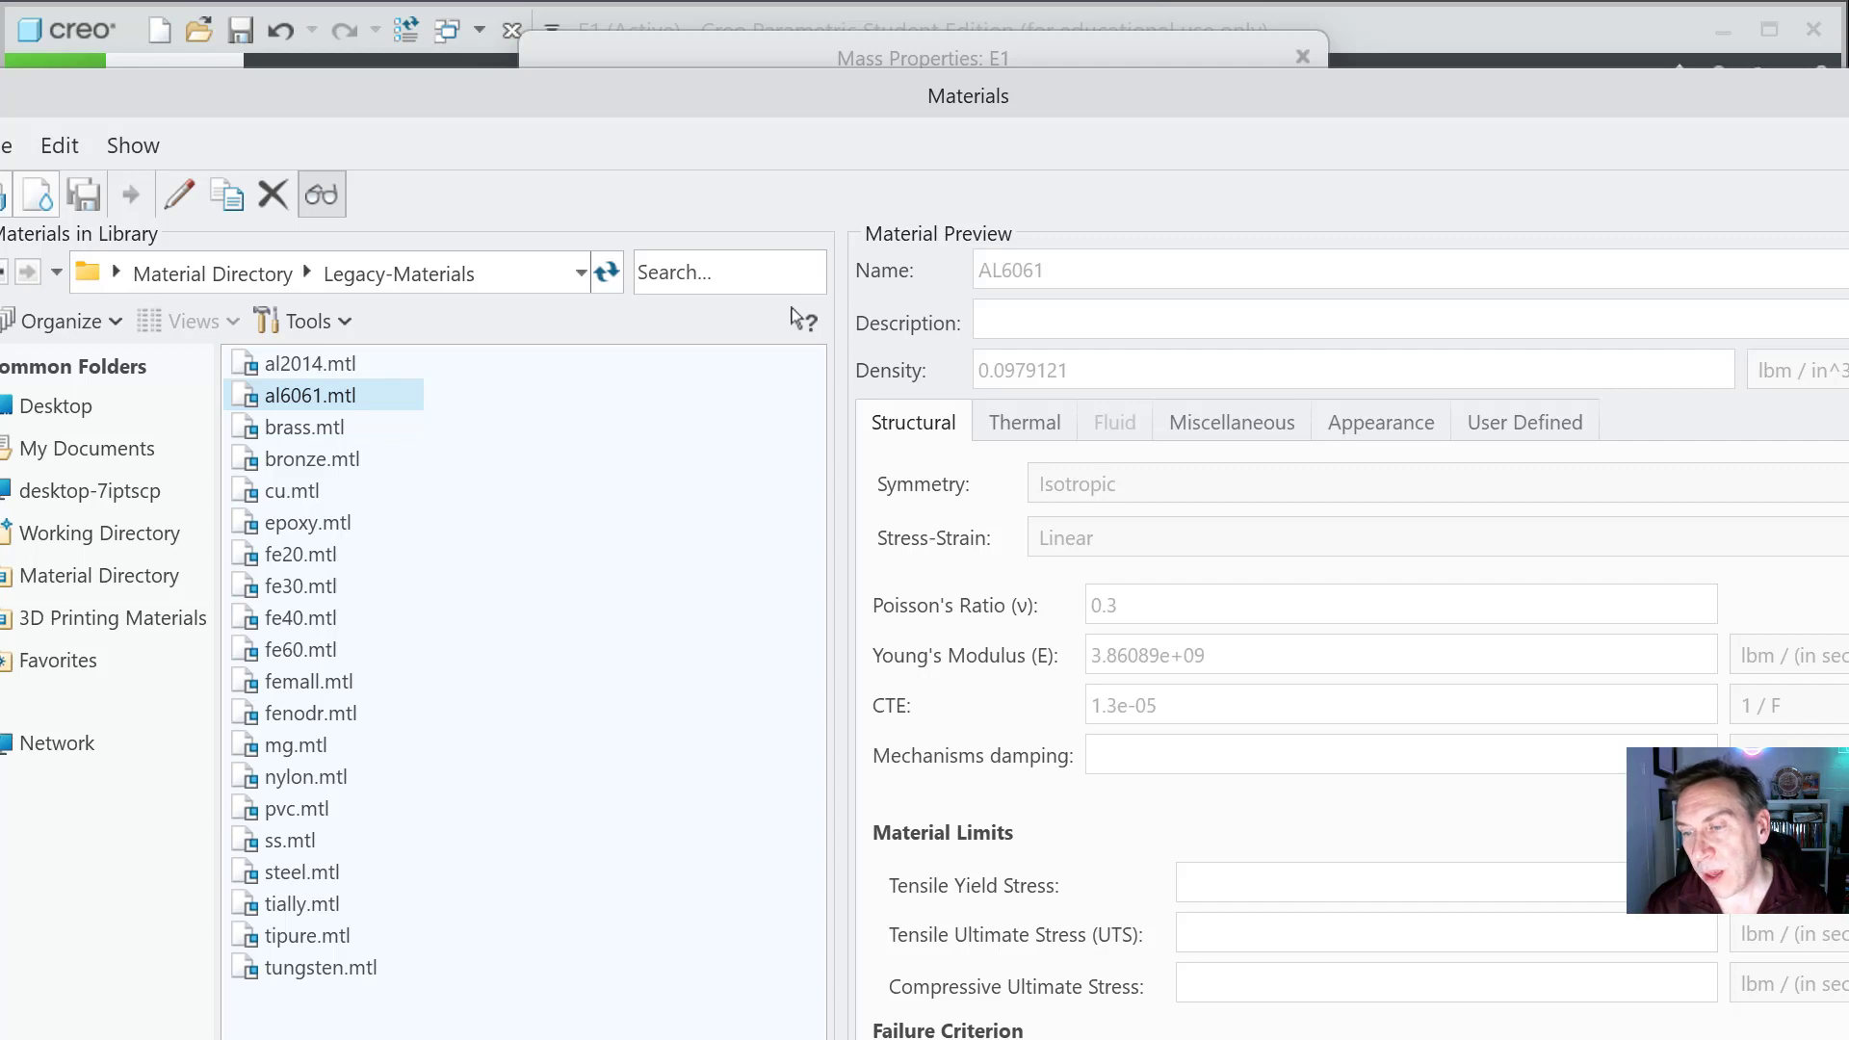
double_click(310, 395)
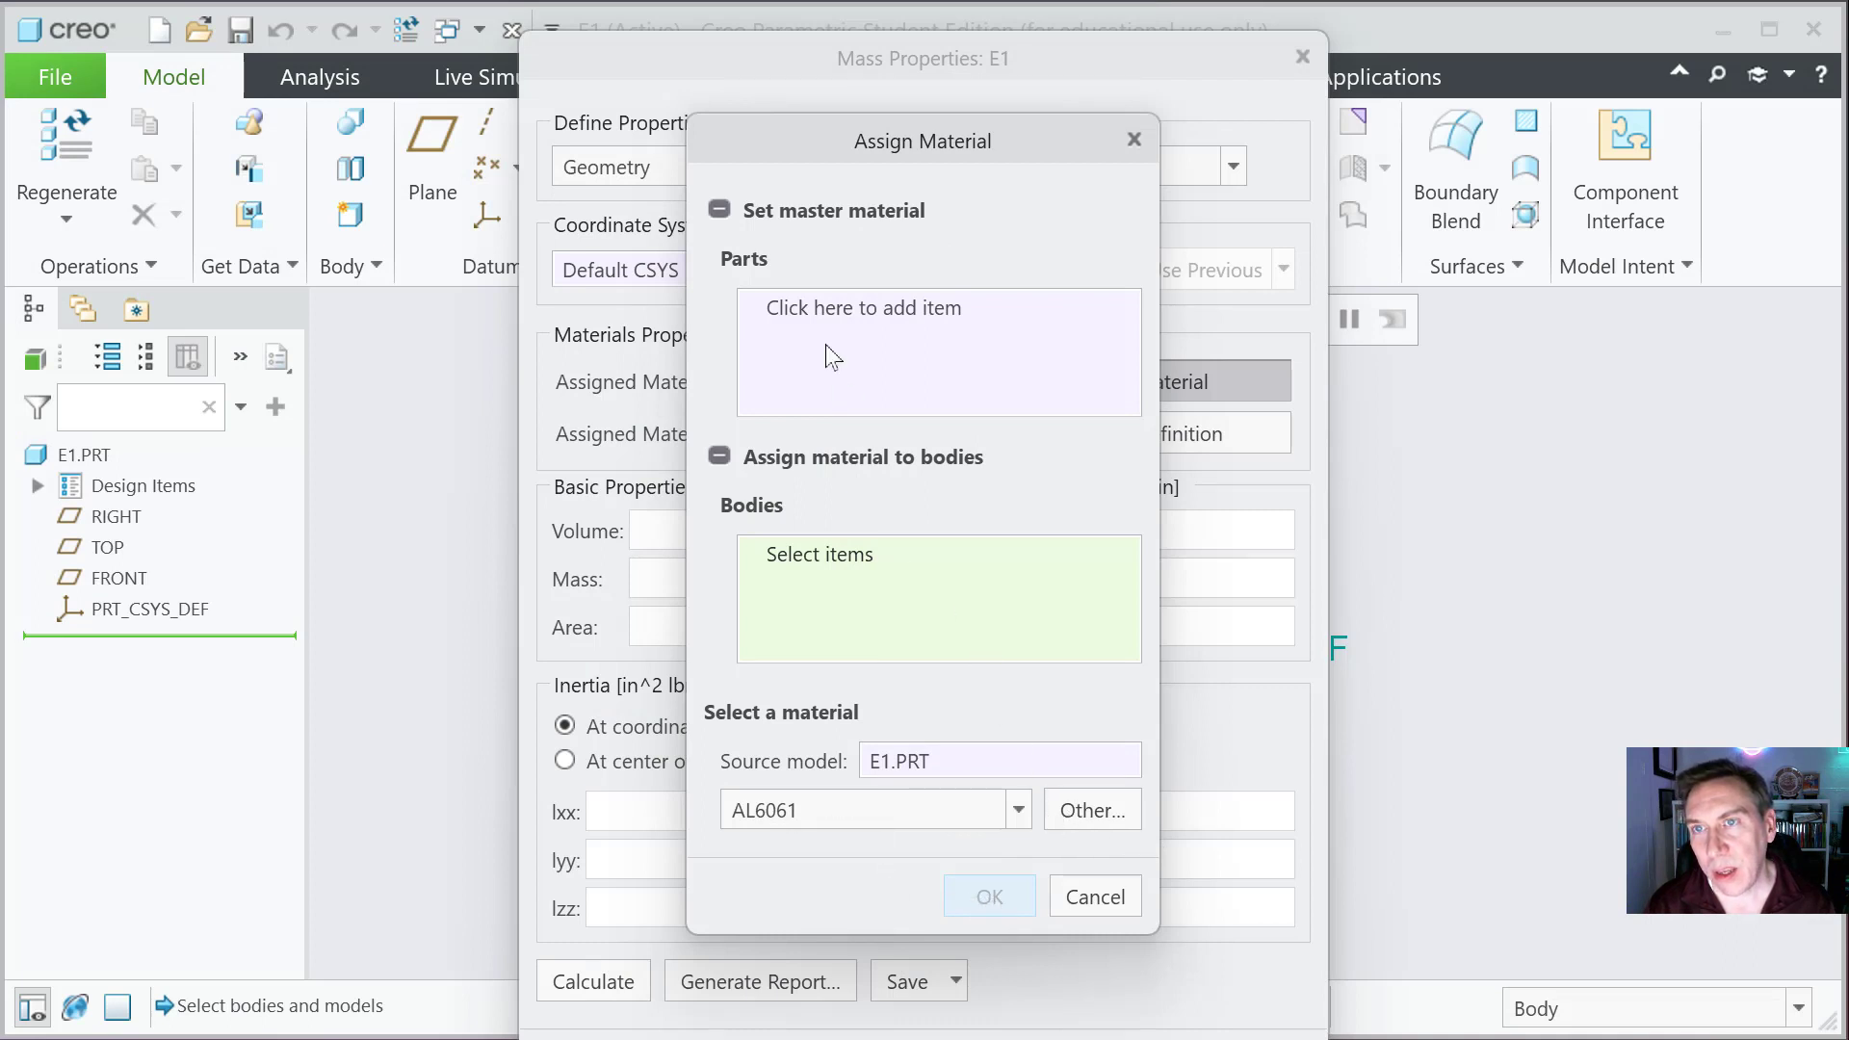
Step: Assign AL6061 as the master material of part E1 and accept the mass properties
click(805, 314)
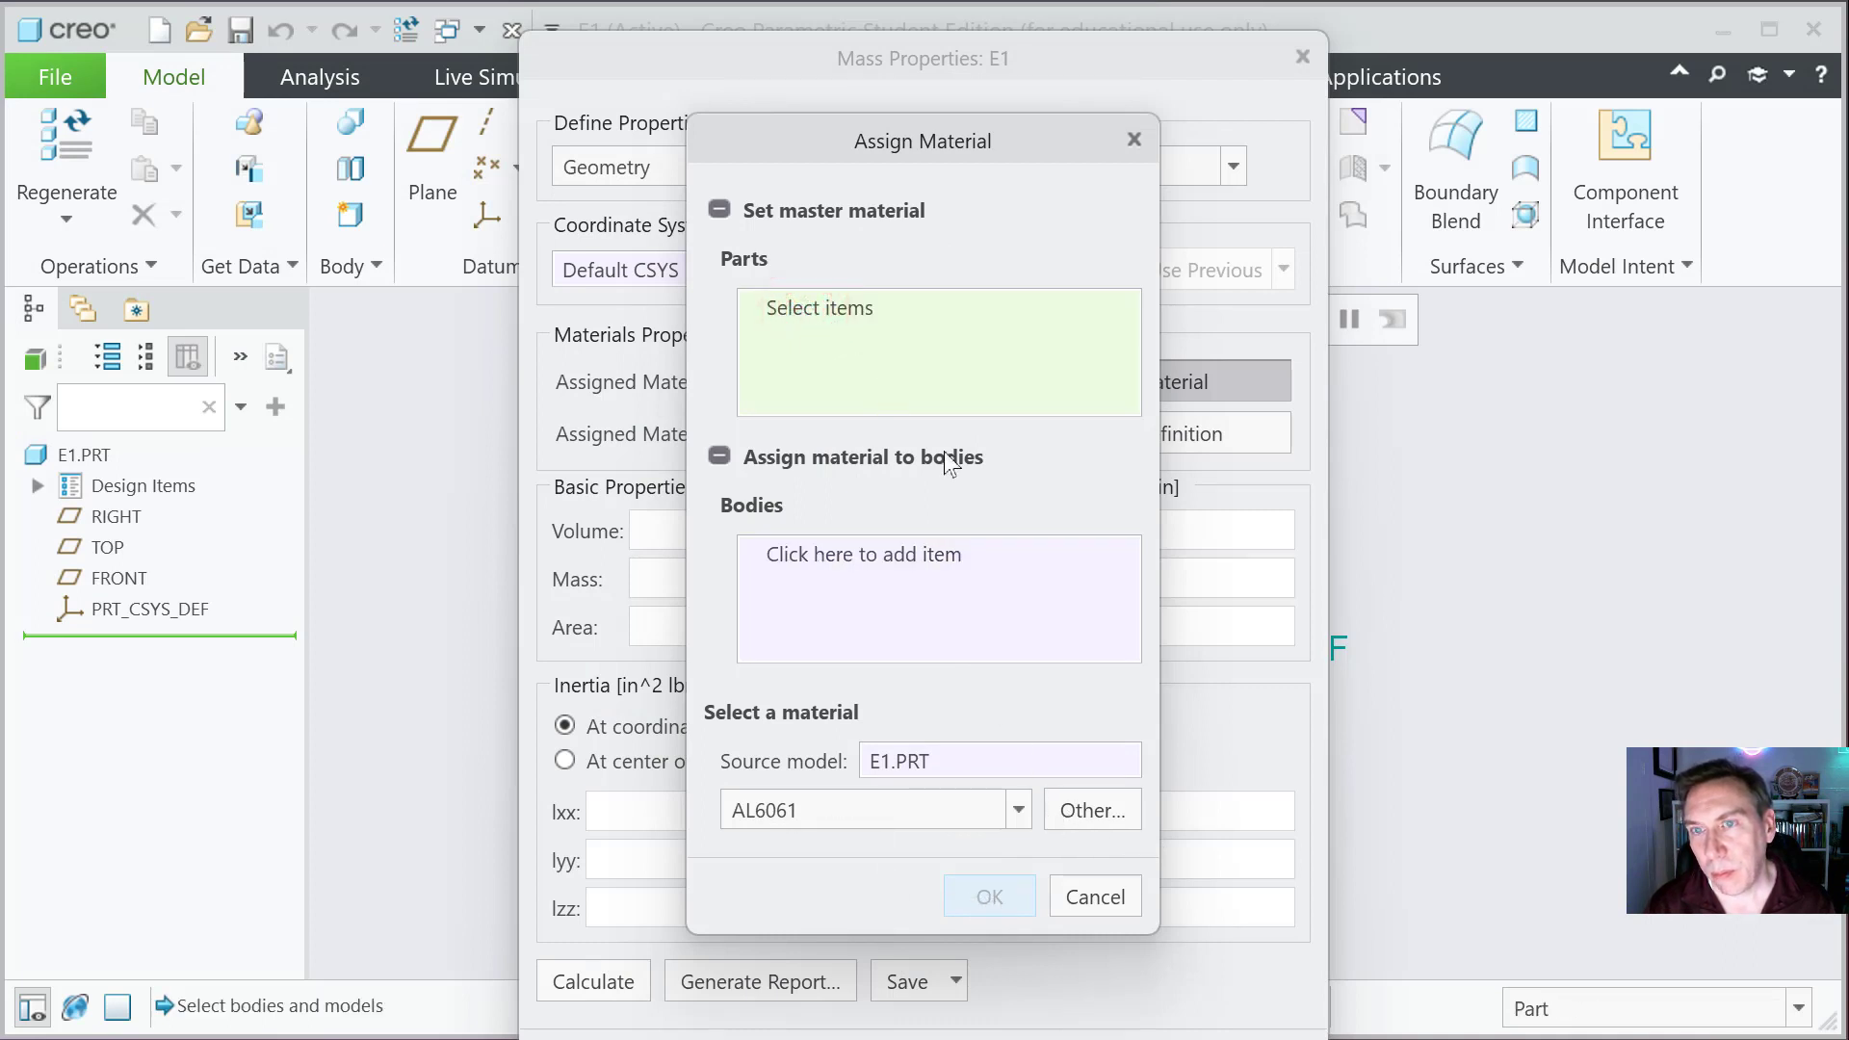
click(64, 446)
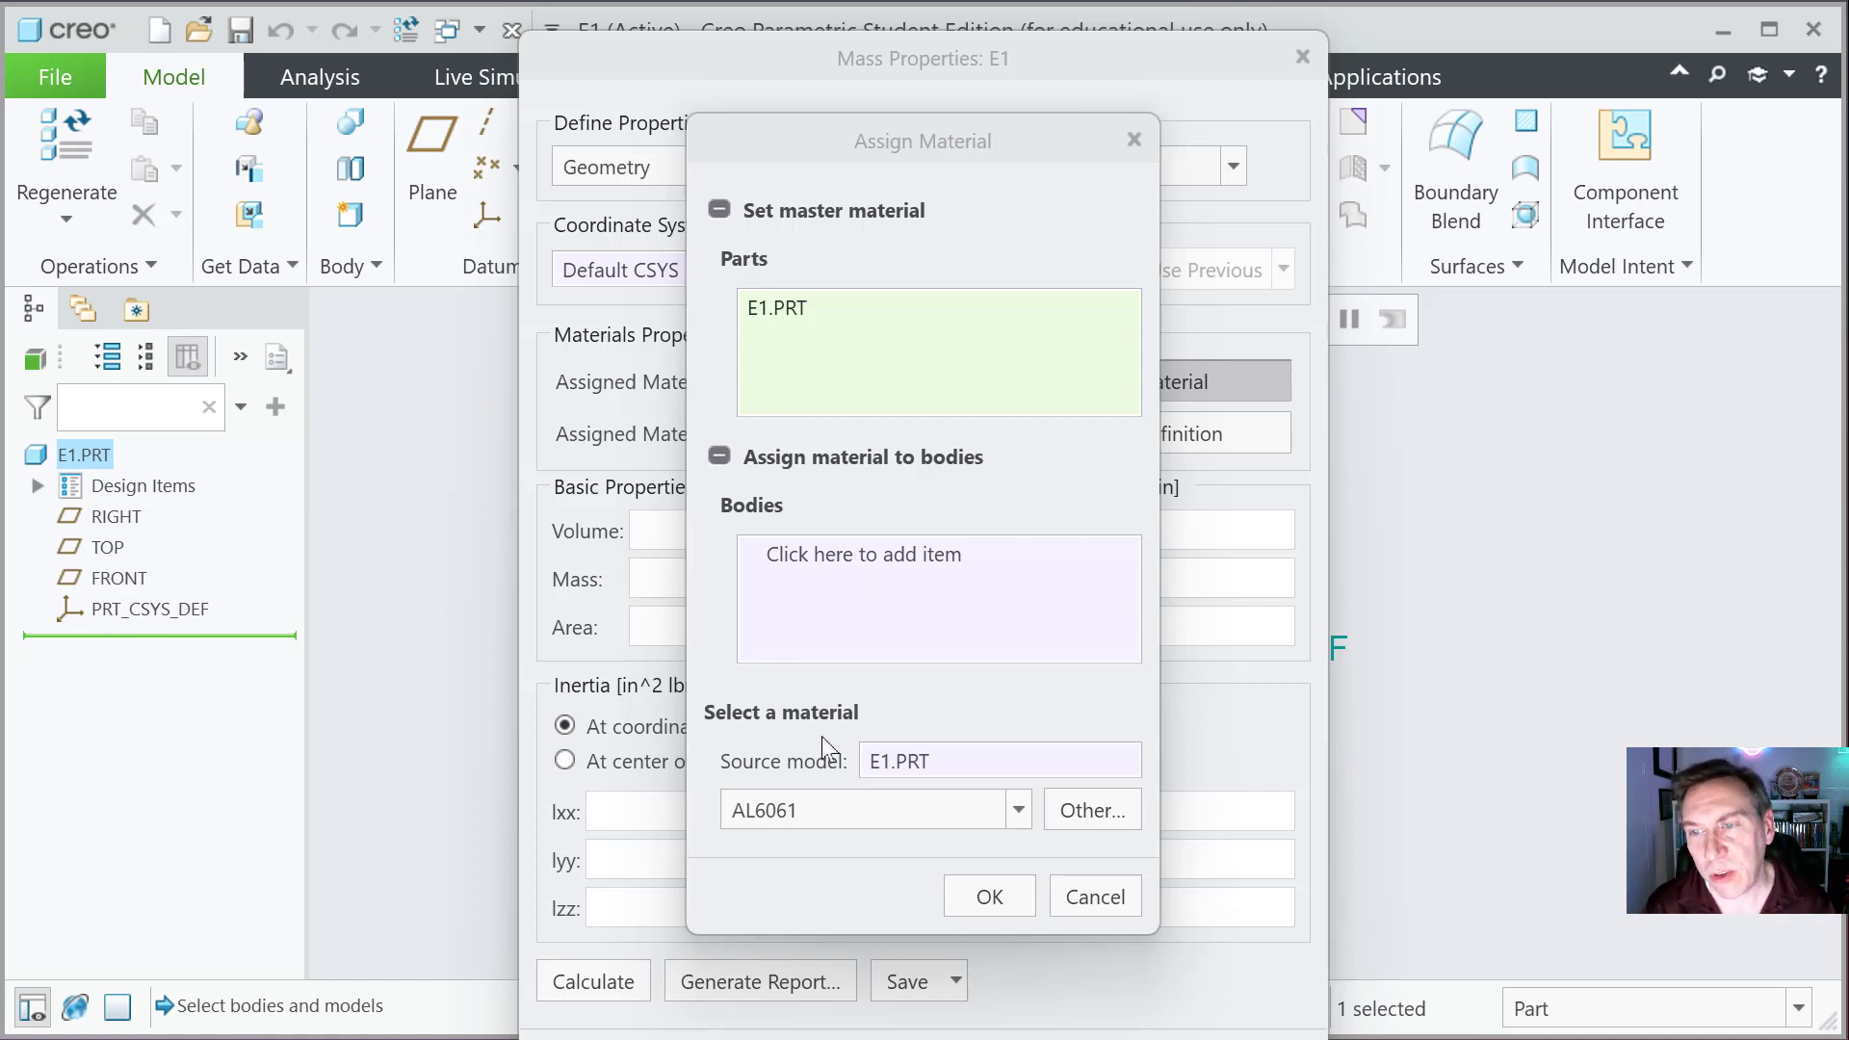
click(979, 890)
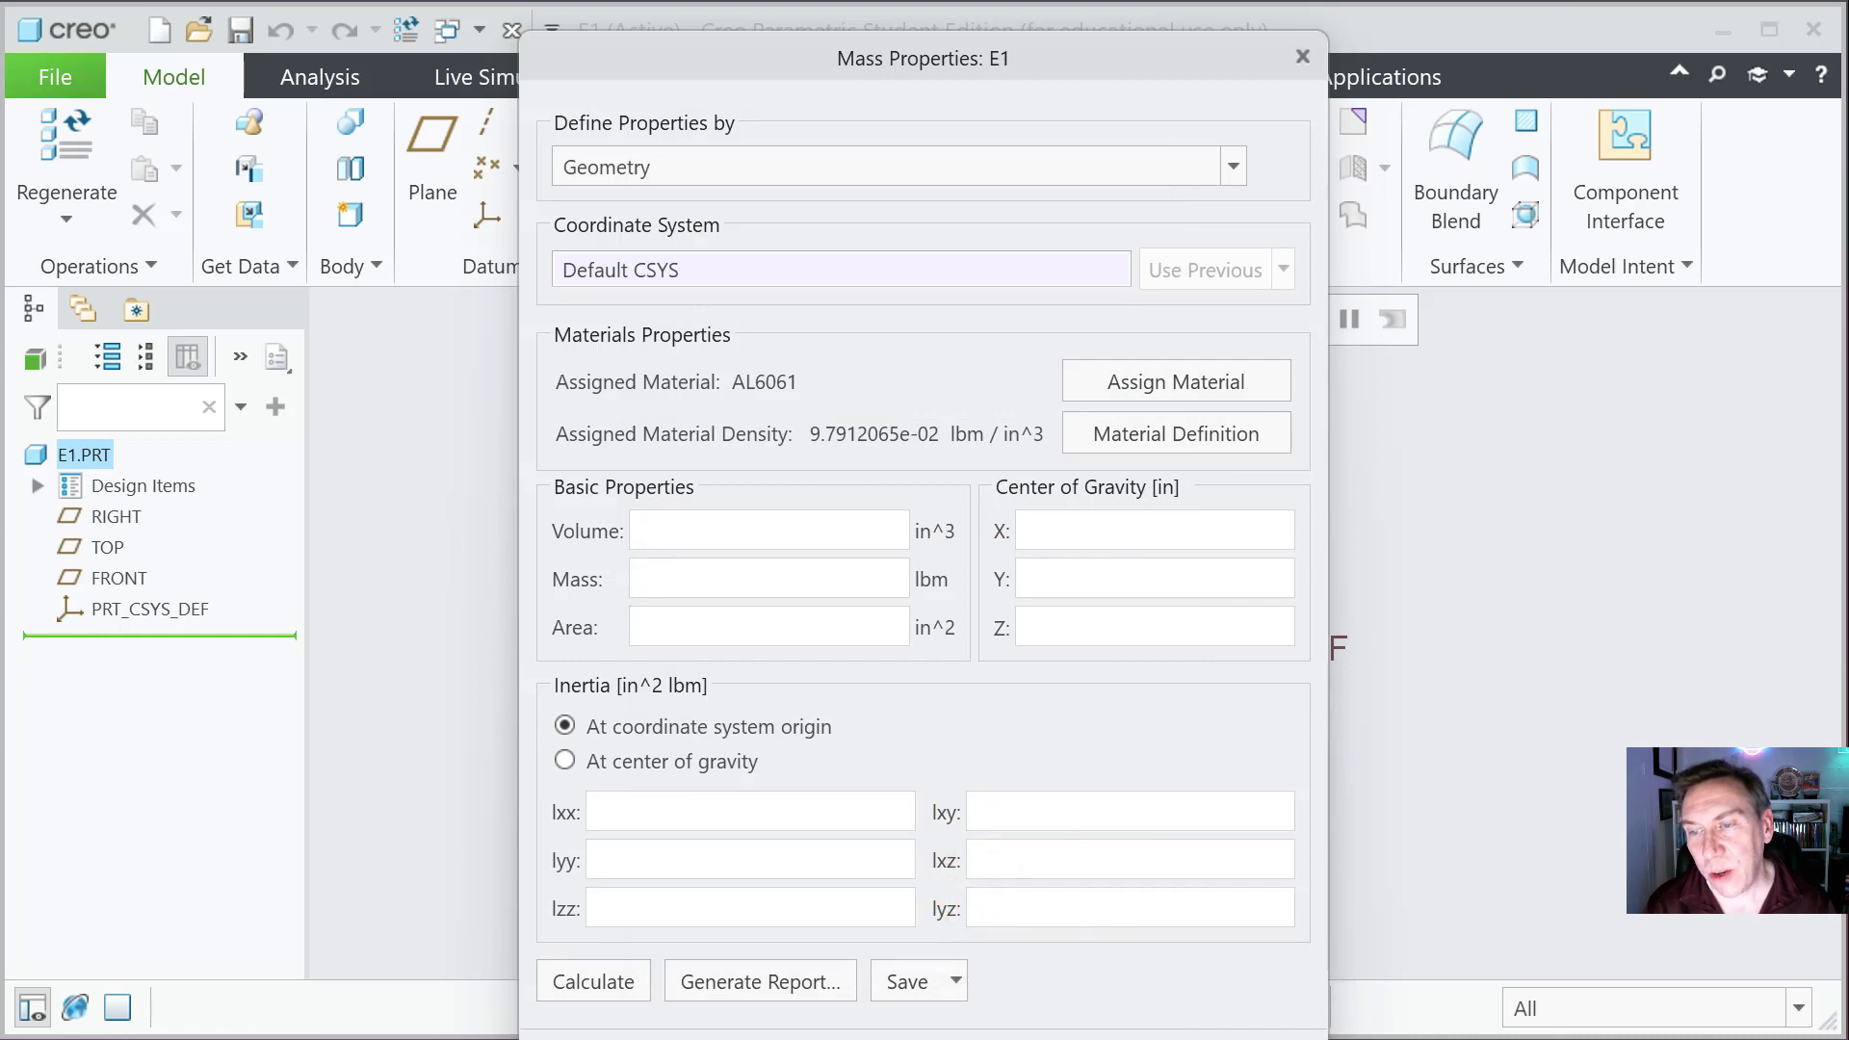
click(1172, 1039)
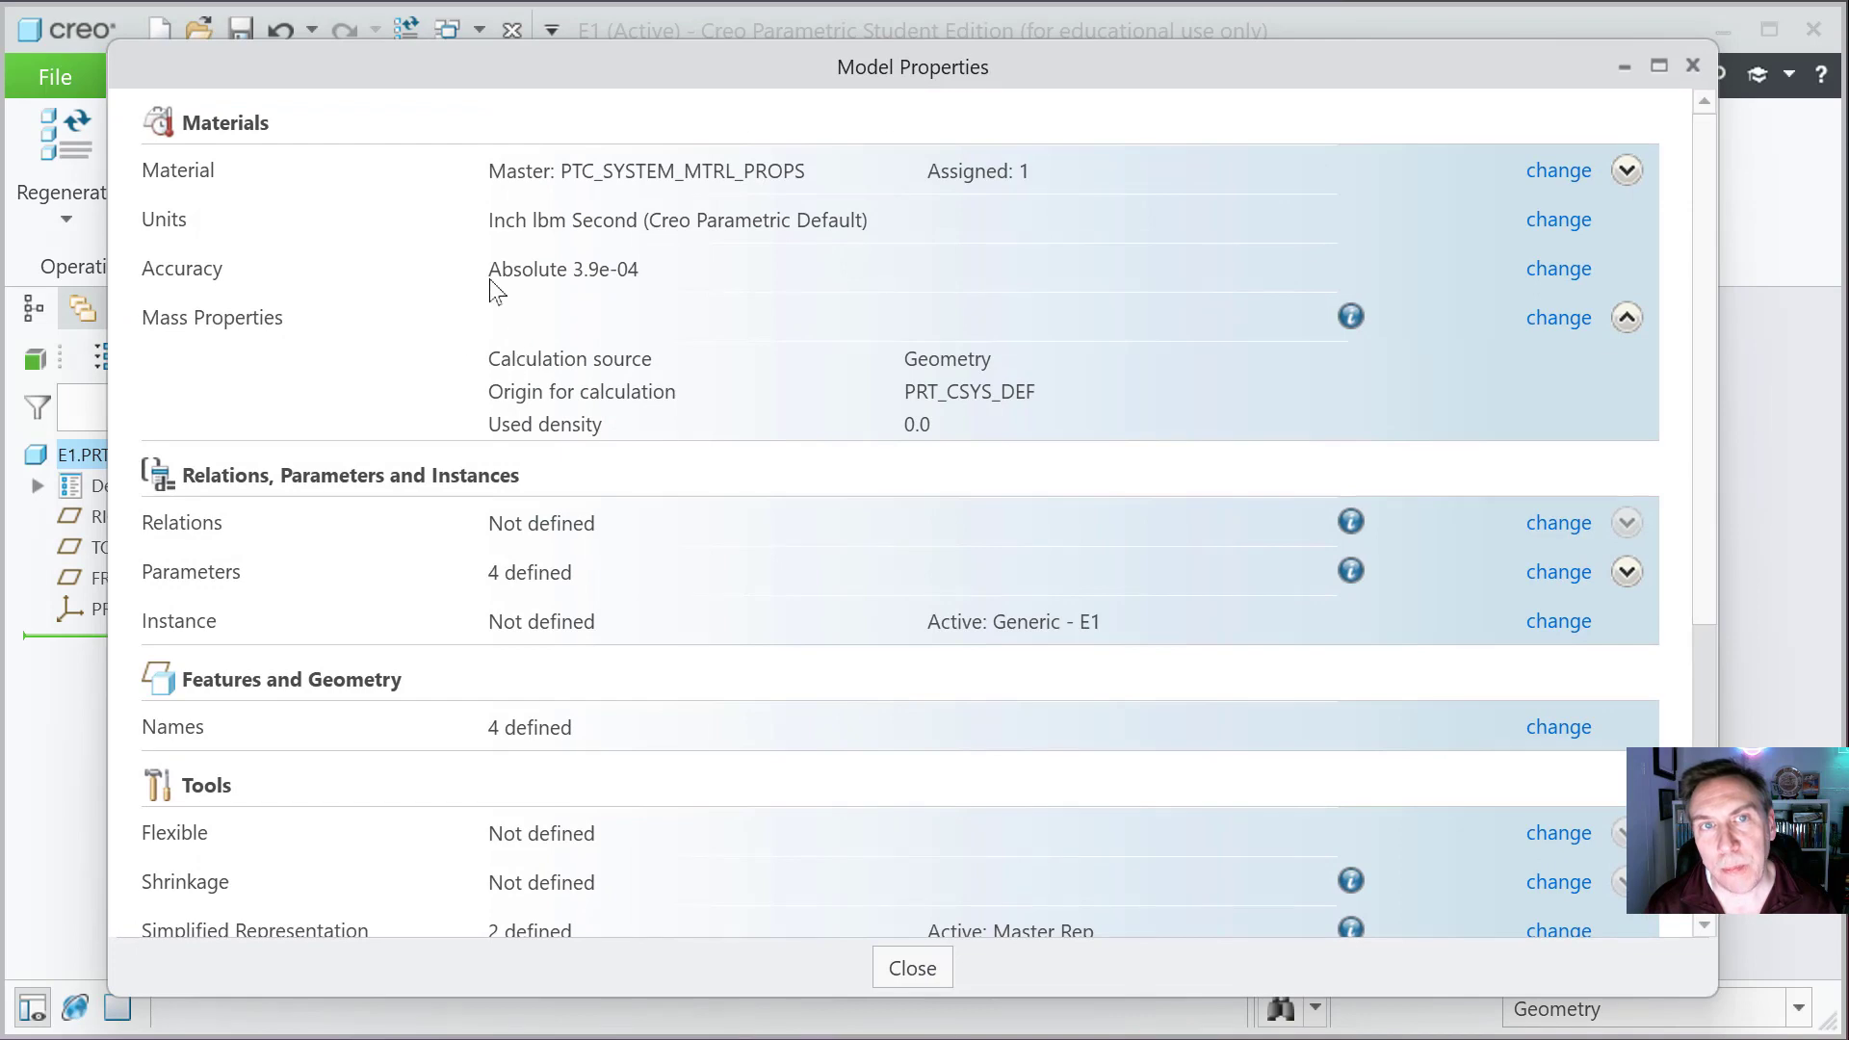
Step: Check the part's accuracy settings without changing them, look through the remaining model properties, and close them
click(1568, 278)
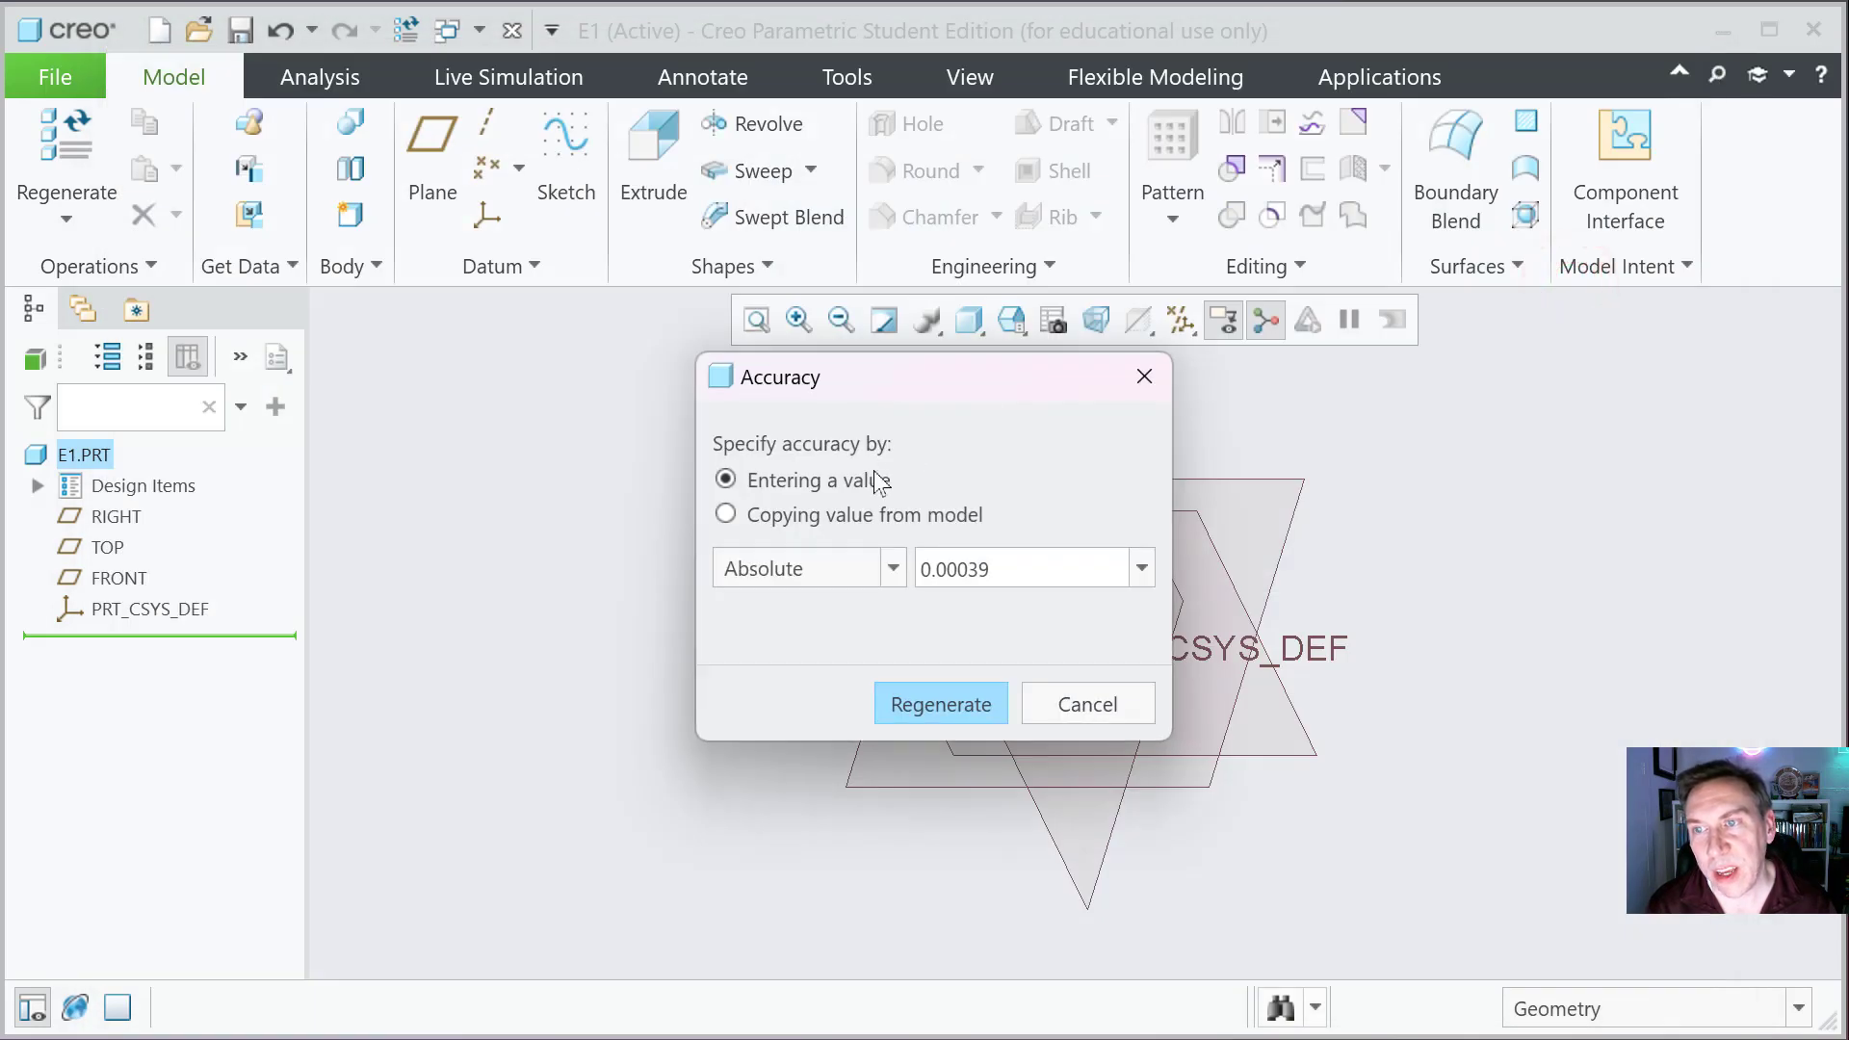
click(895, 565)
click(896, 562)
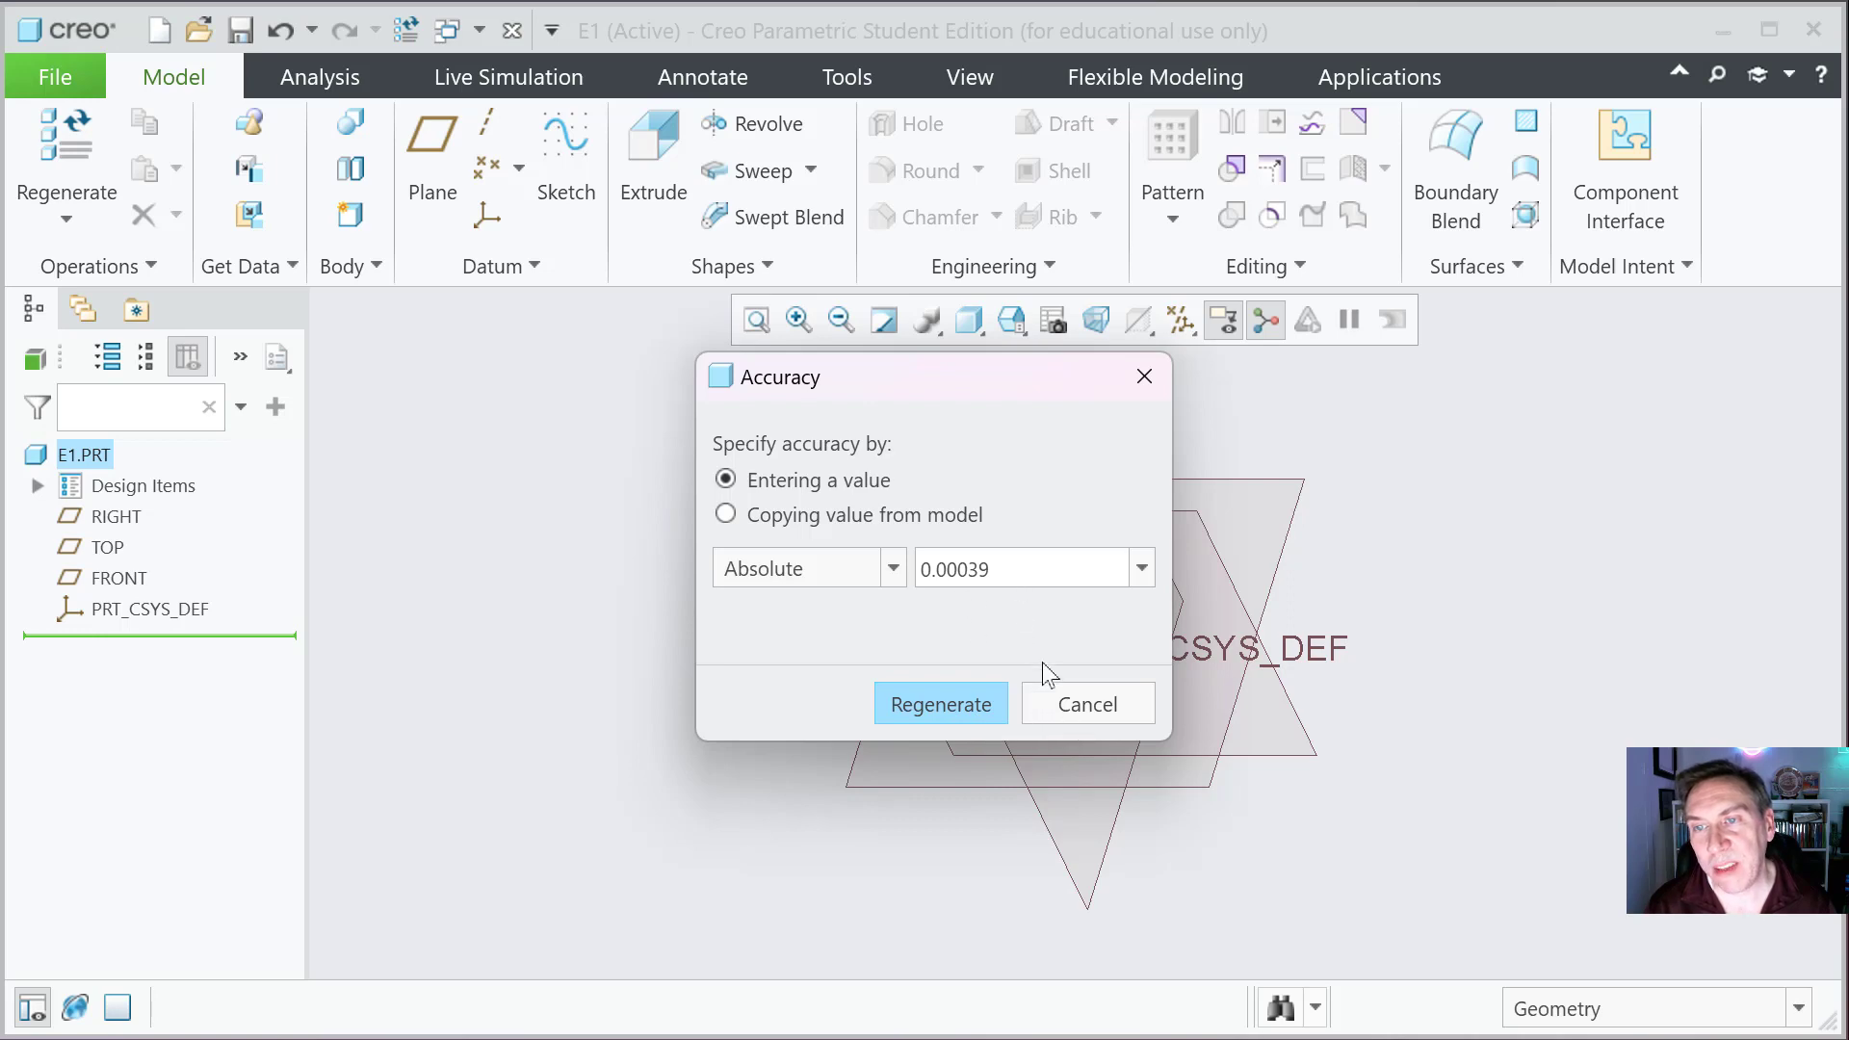
click(1084, 704)
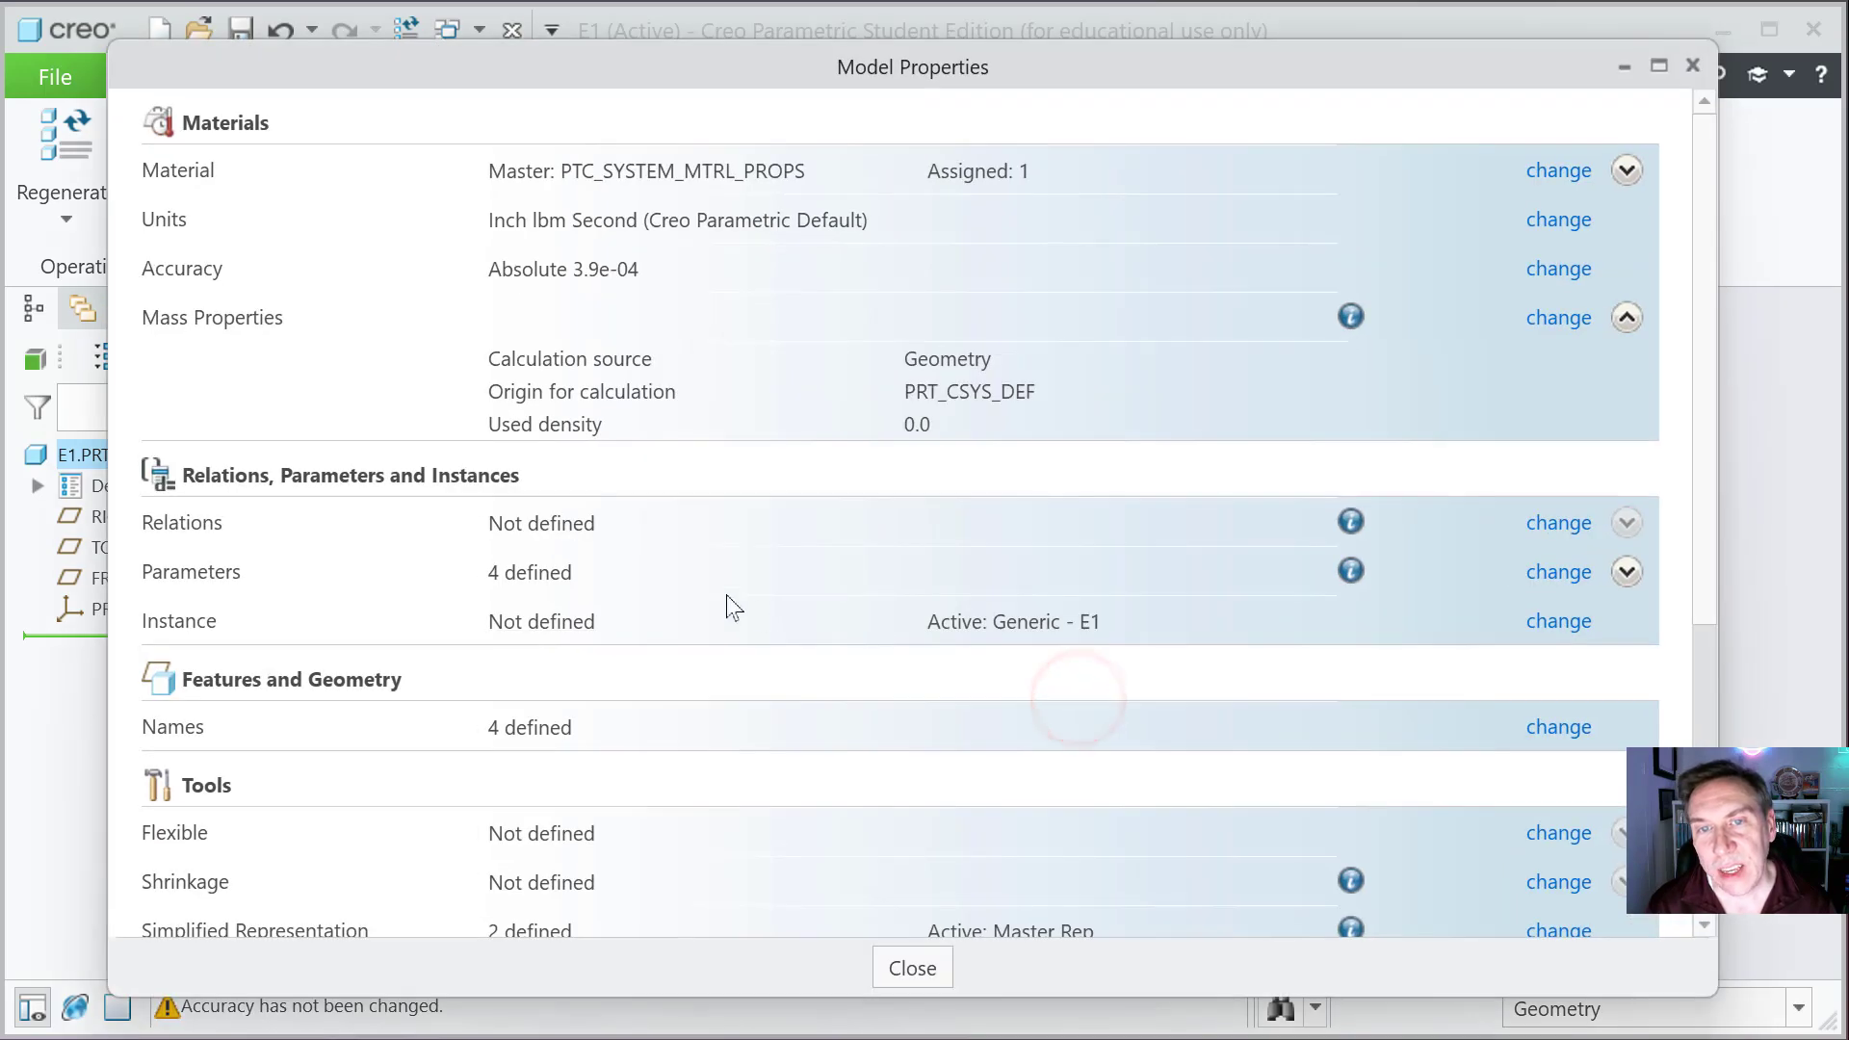
scroll(625, 540, down, 1)
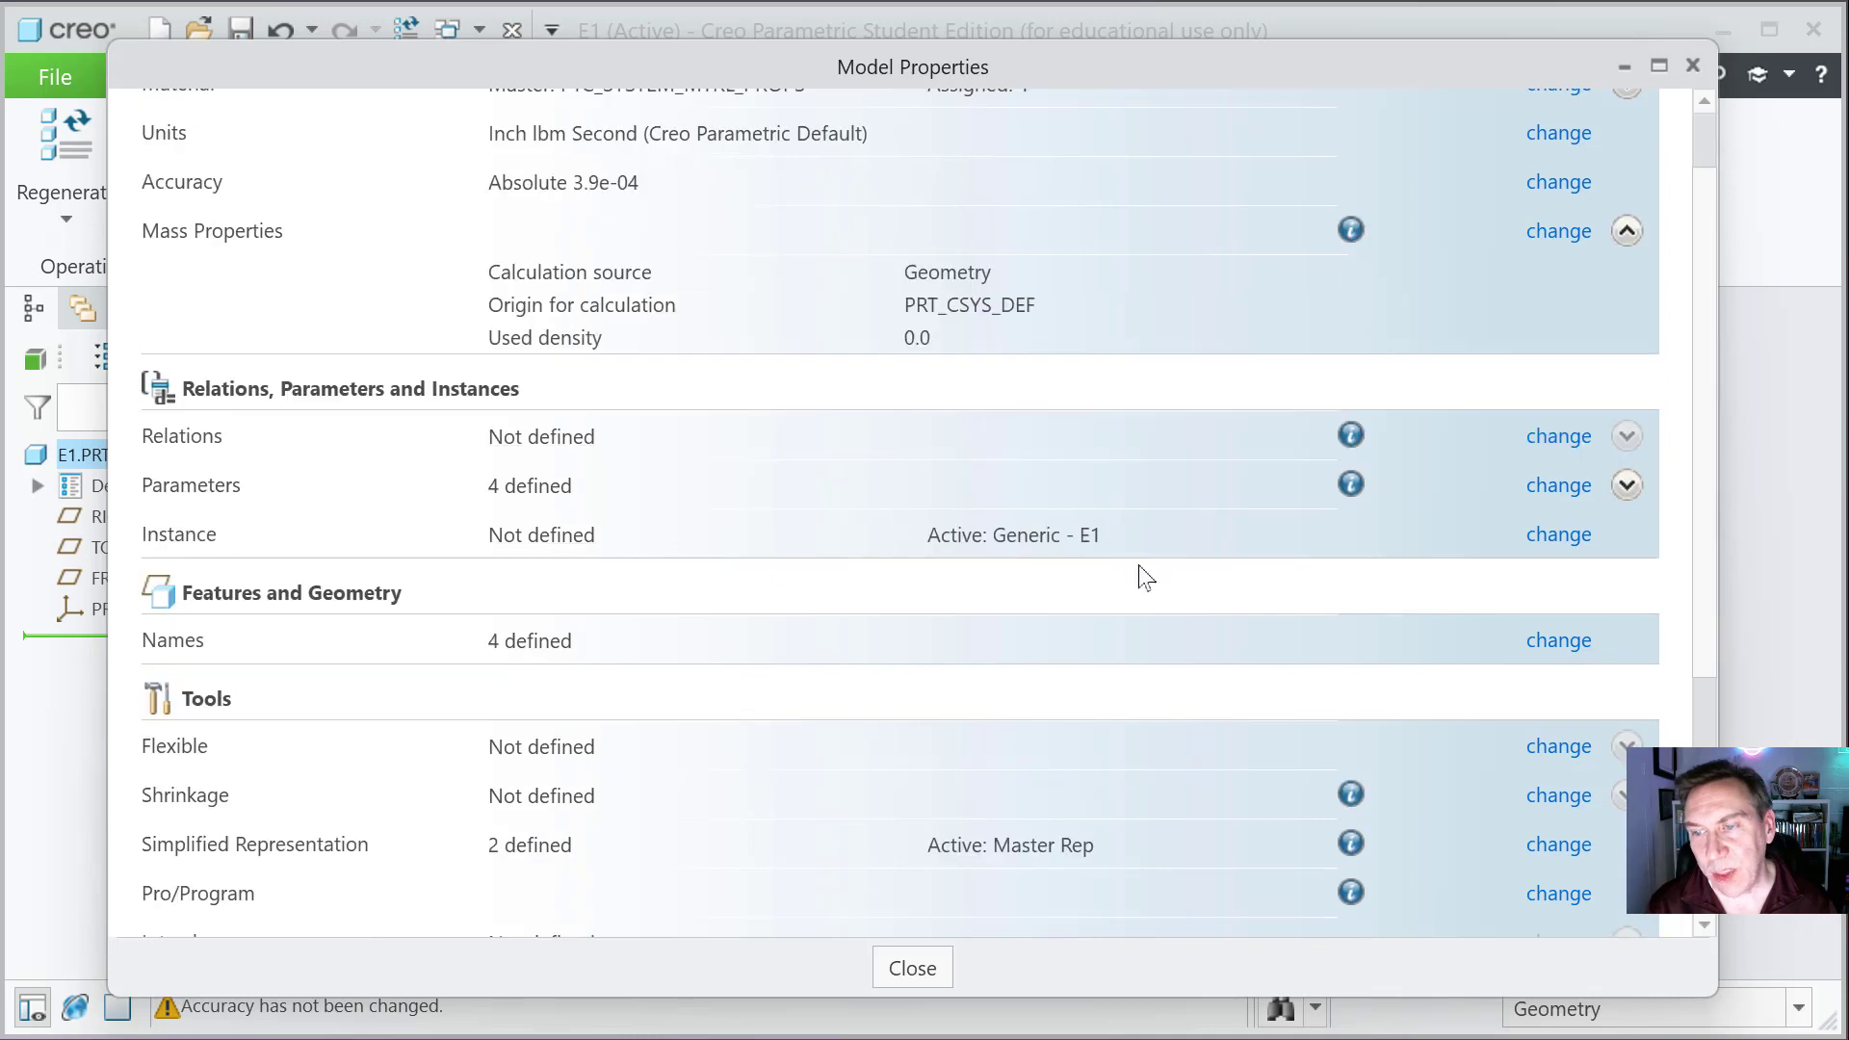
scroll(1171, 535, down, 1)
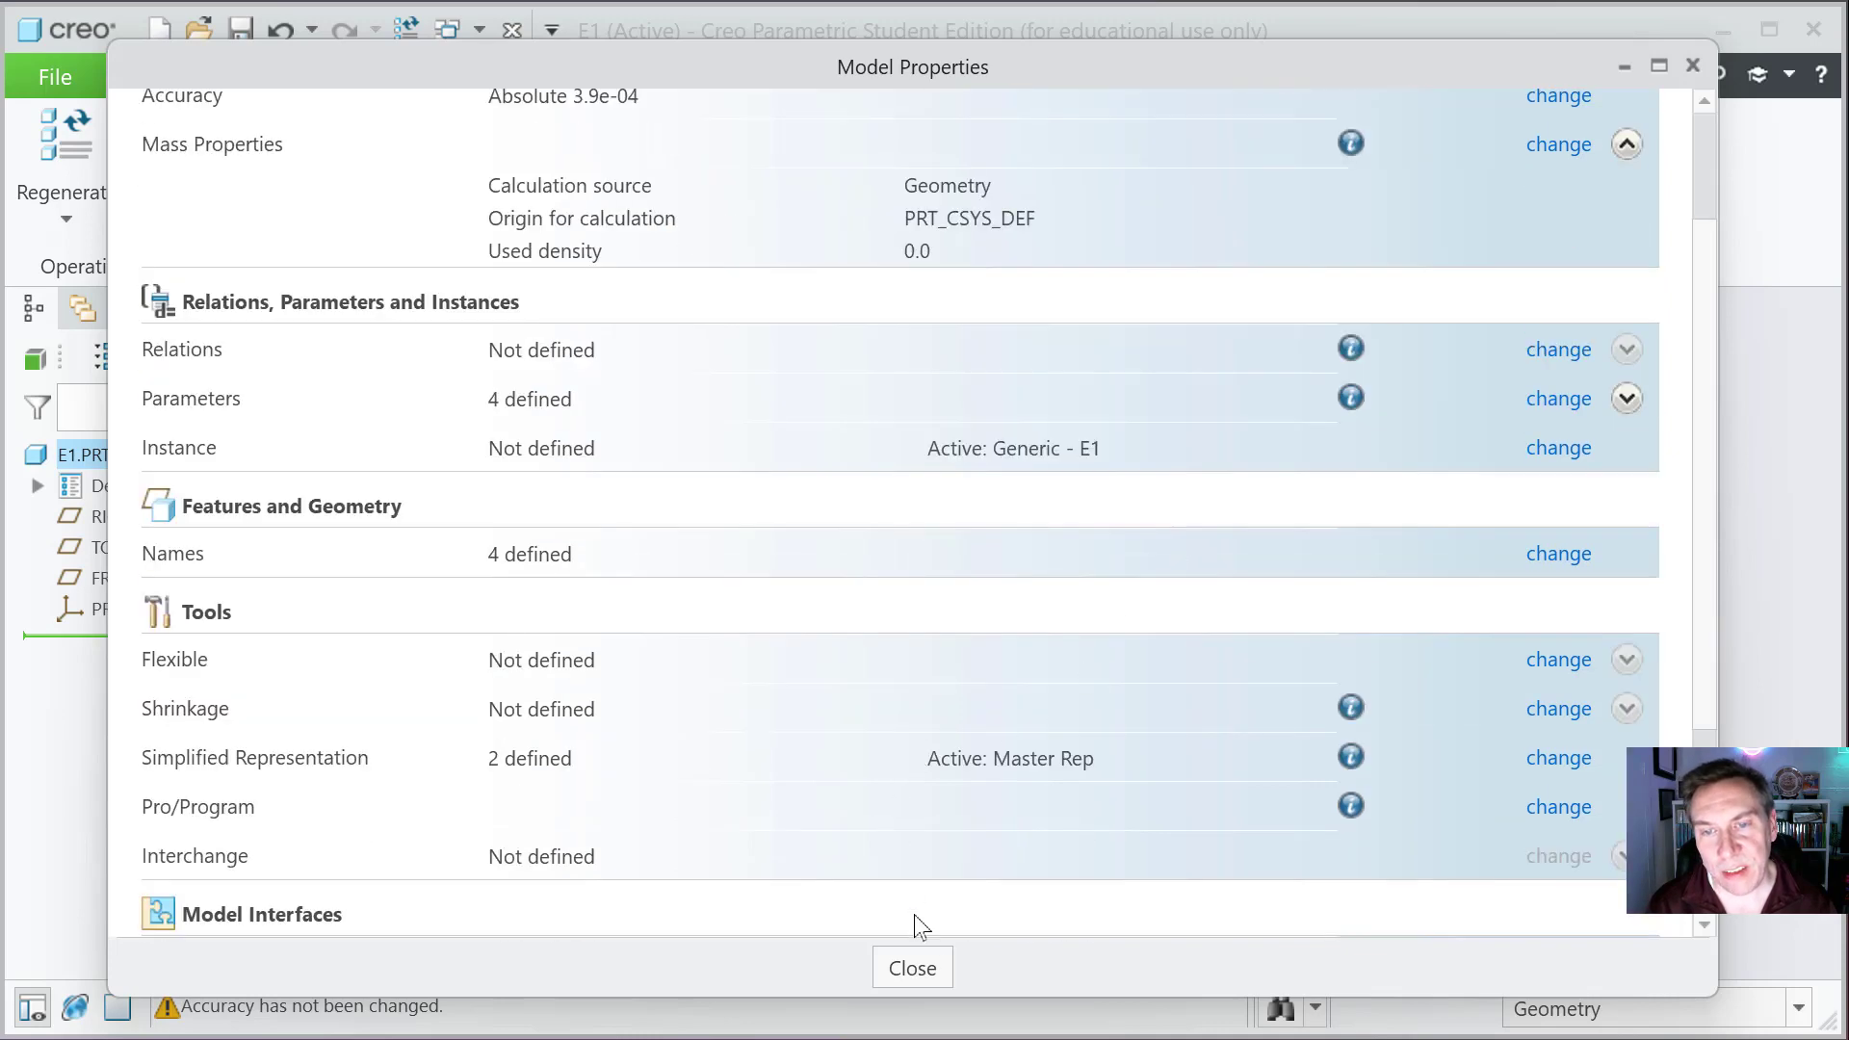
click(910, 965)
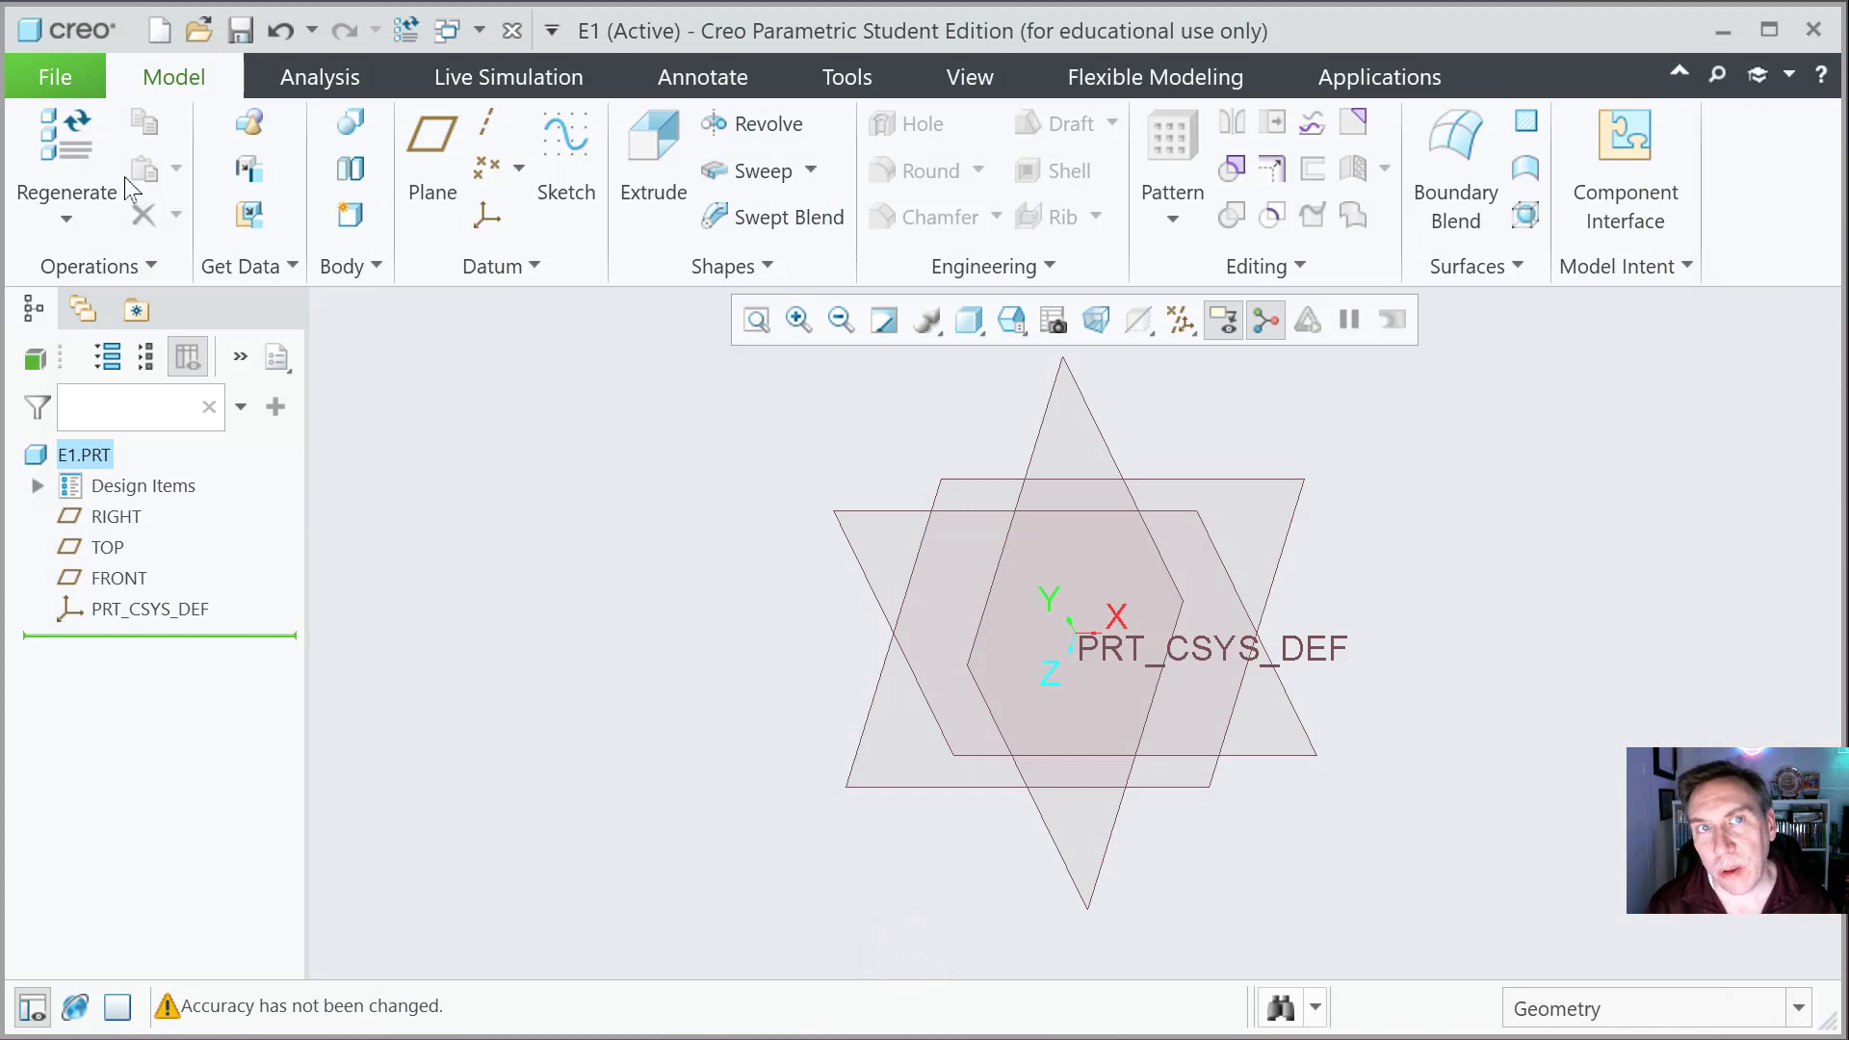
Step: Open the Creo Parametric options and examine the global graphics colors under System Appearance
click(40, 85)
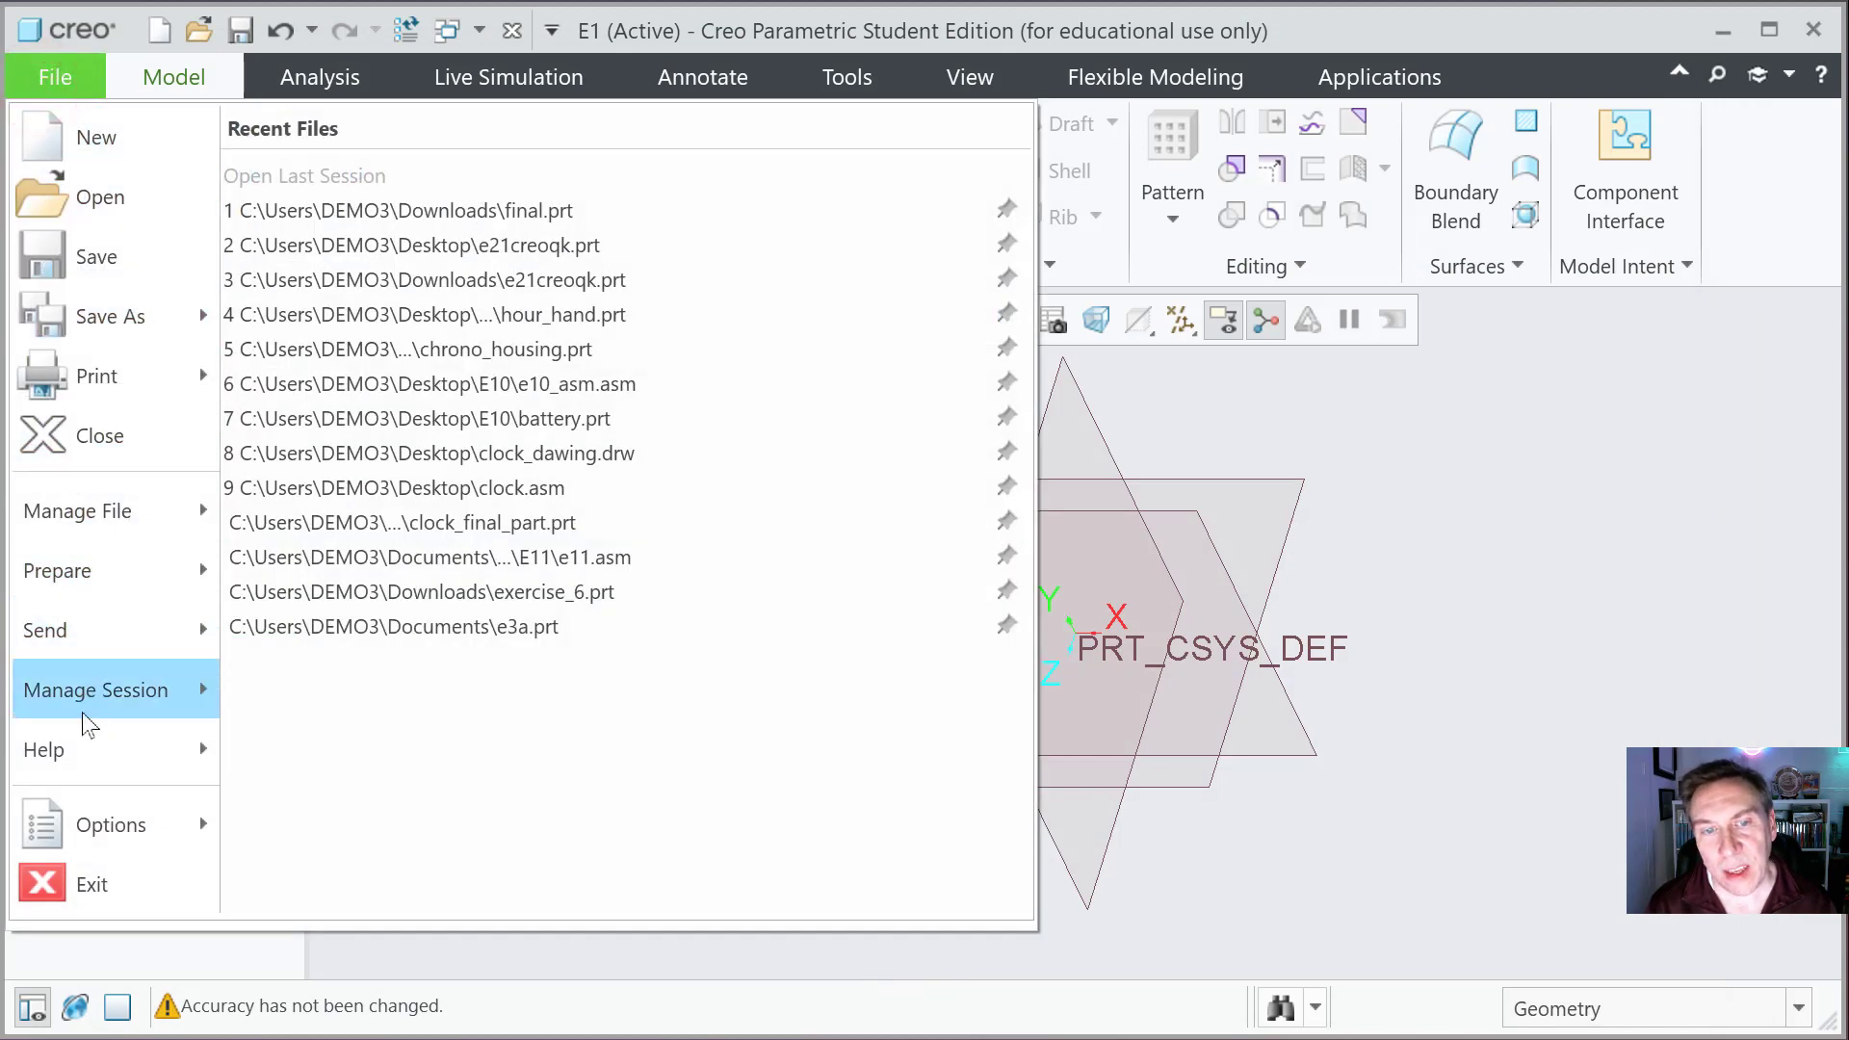
mouse_move(138, 838)
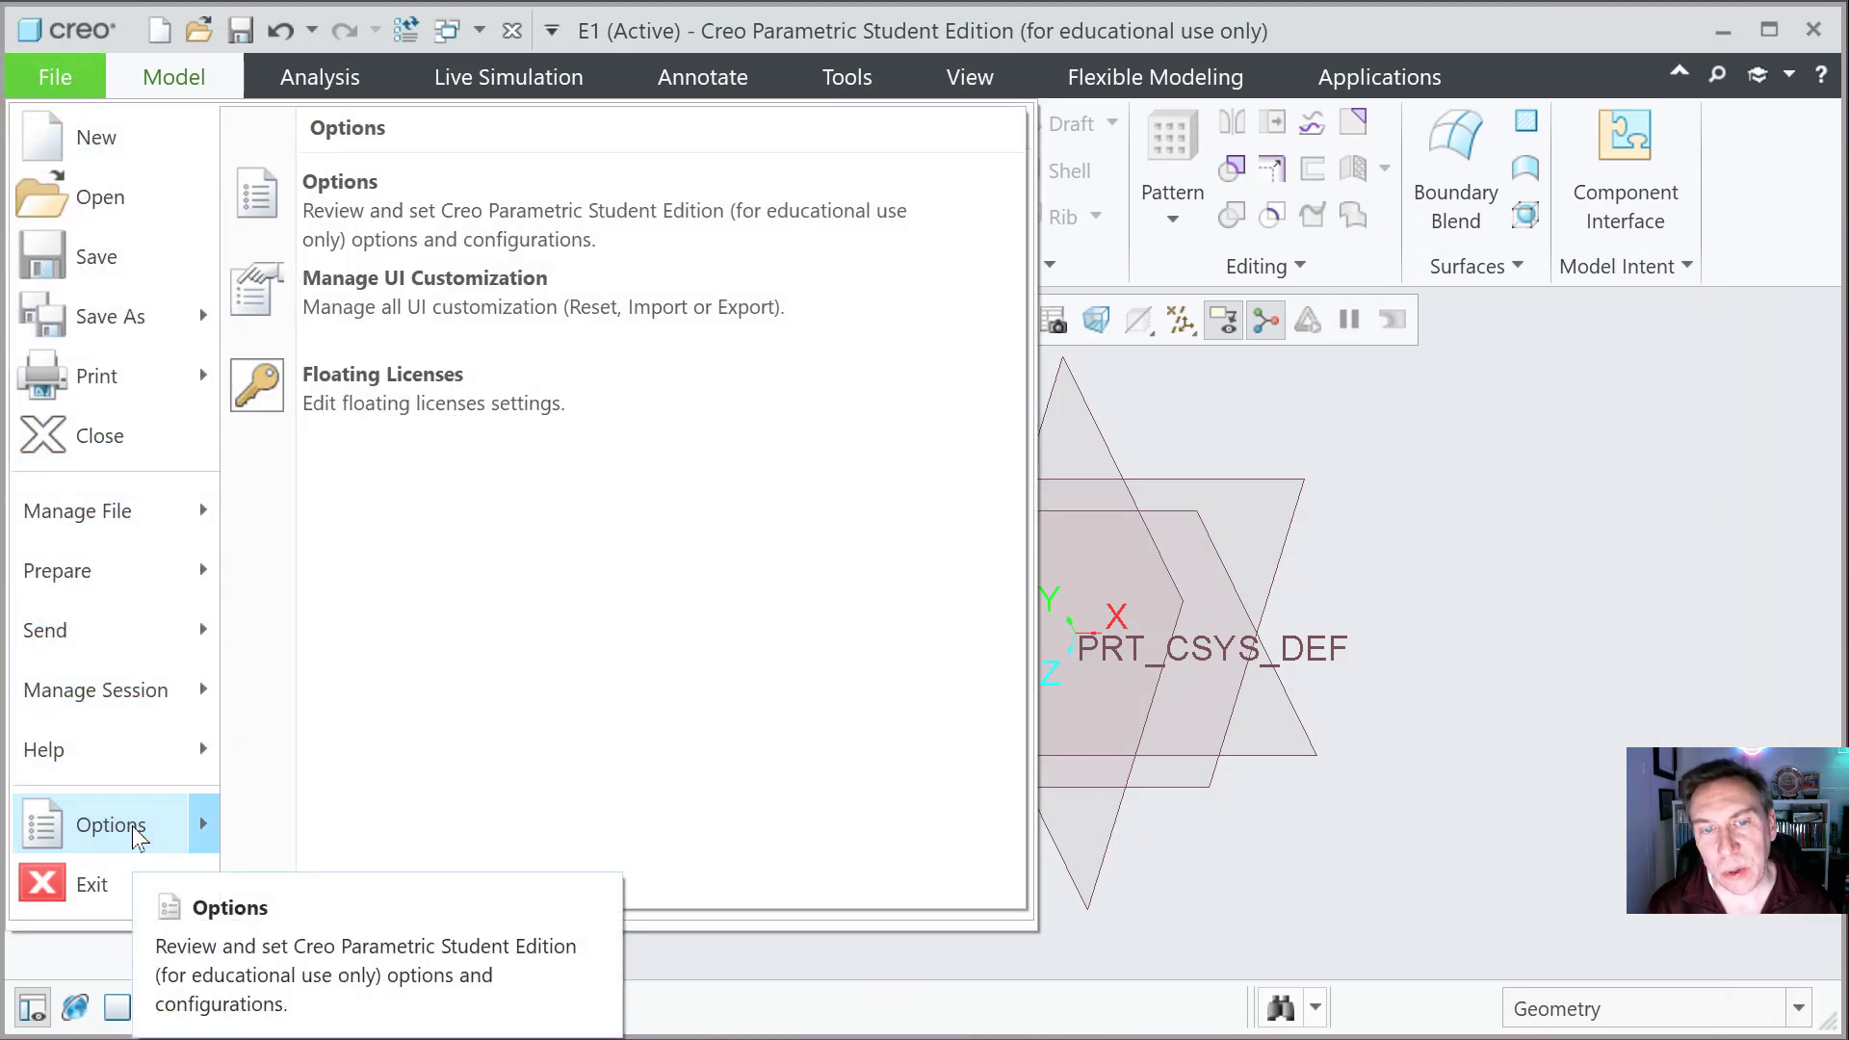
click(381, 214)
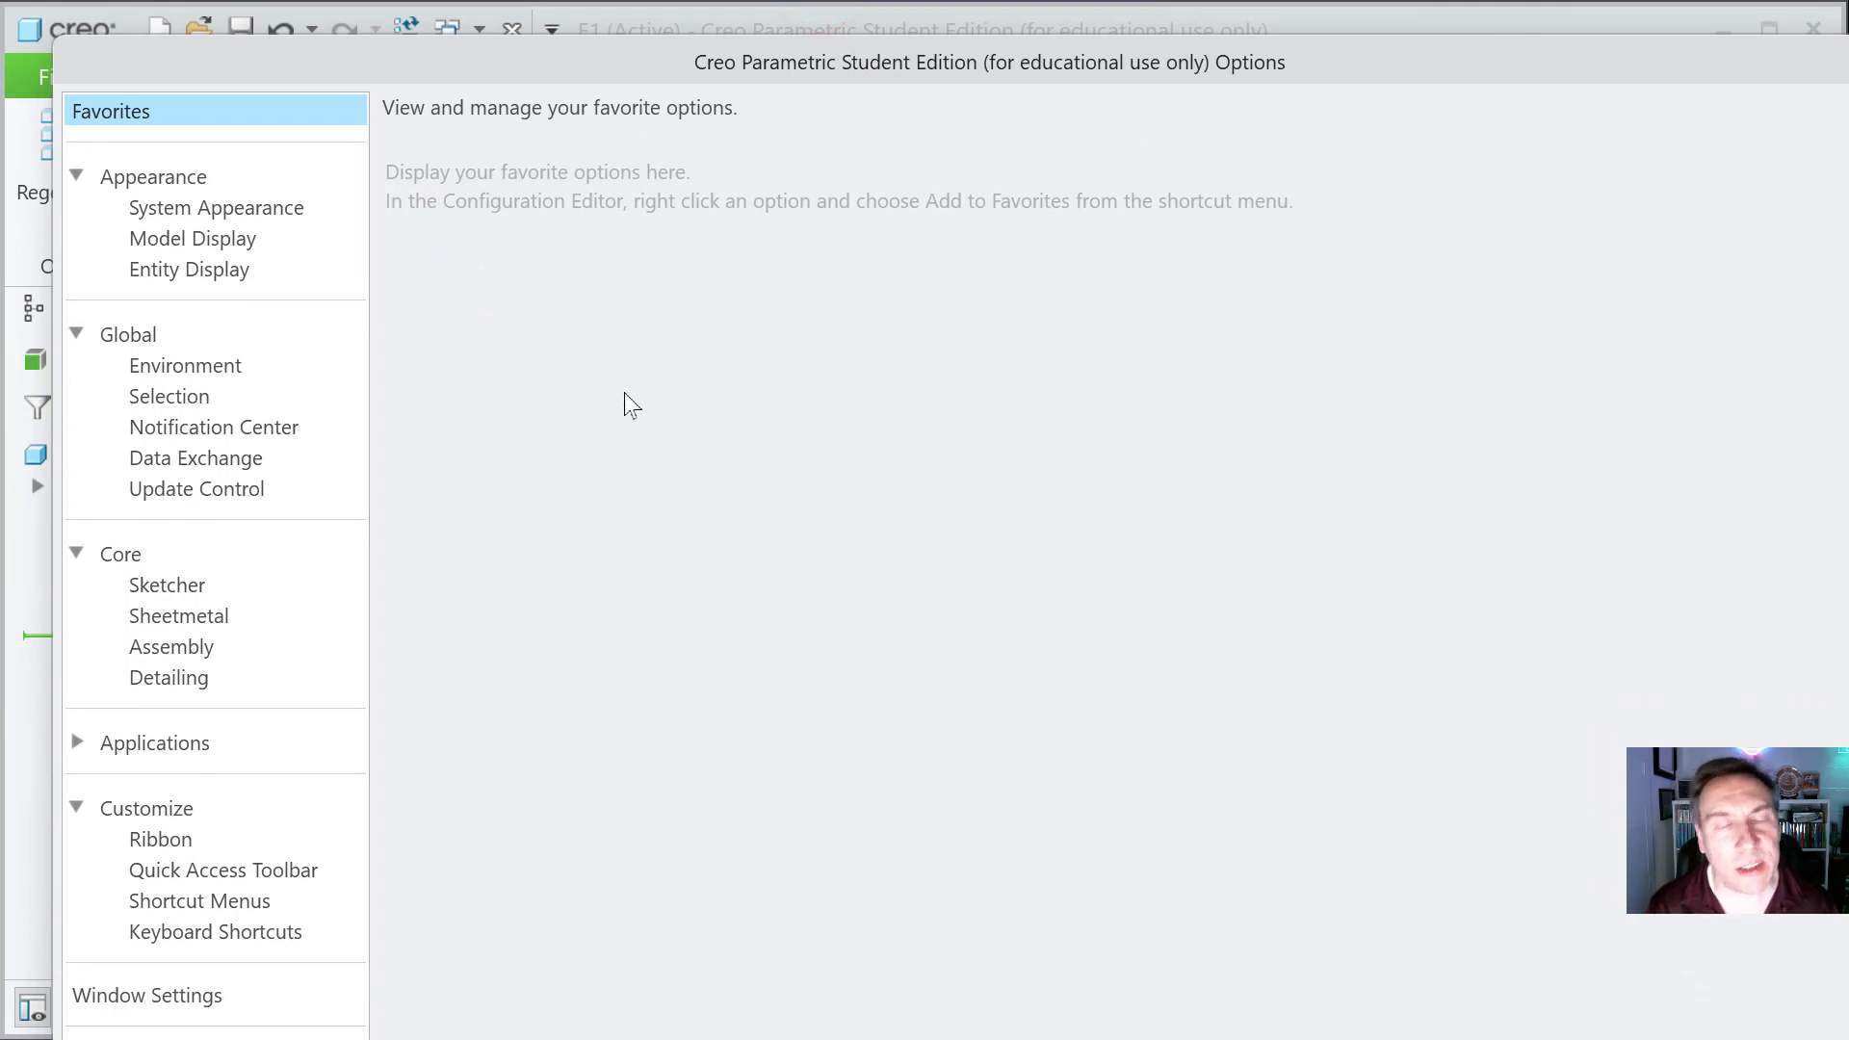
click(176, 210)
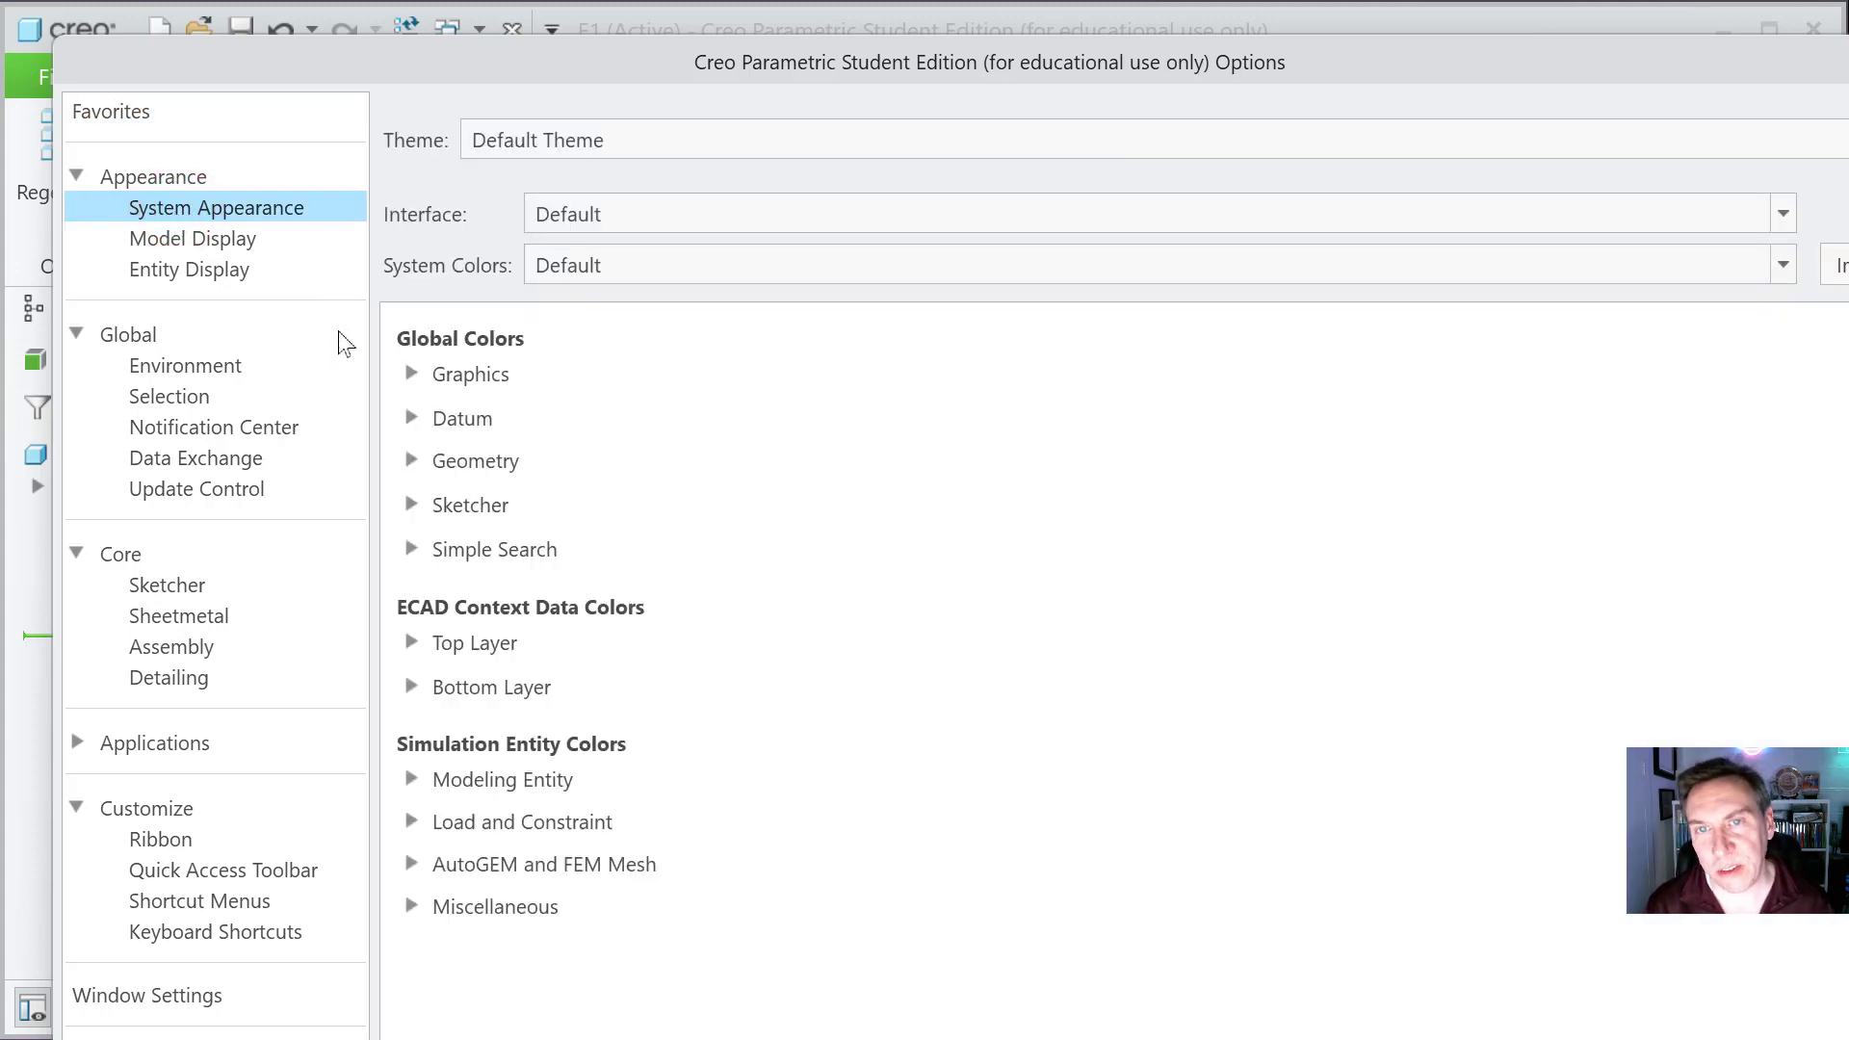
click(471, 378)
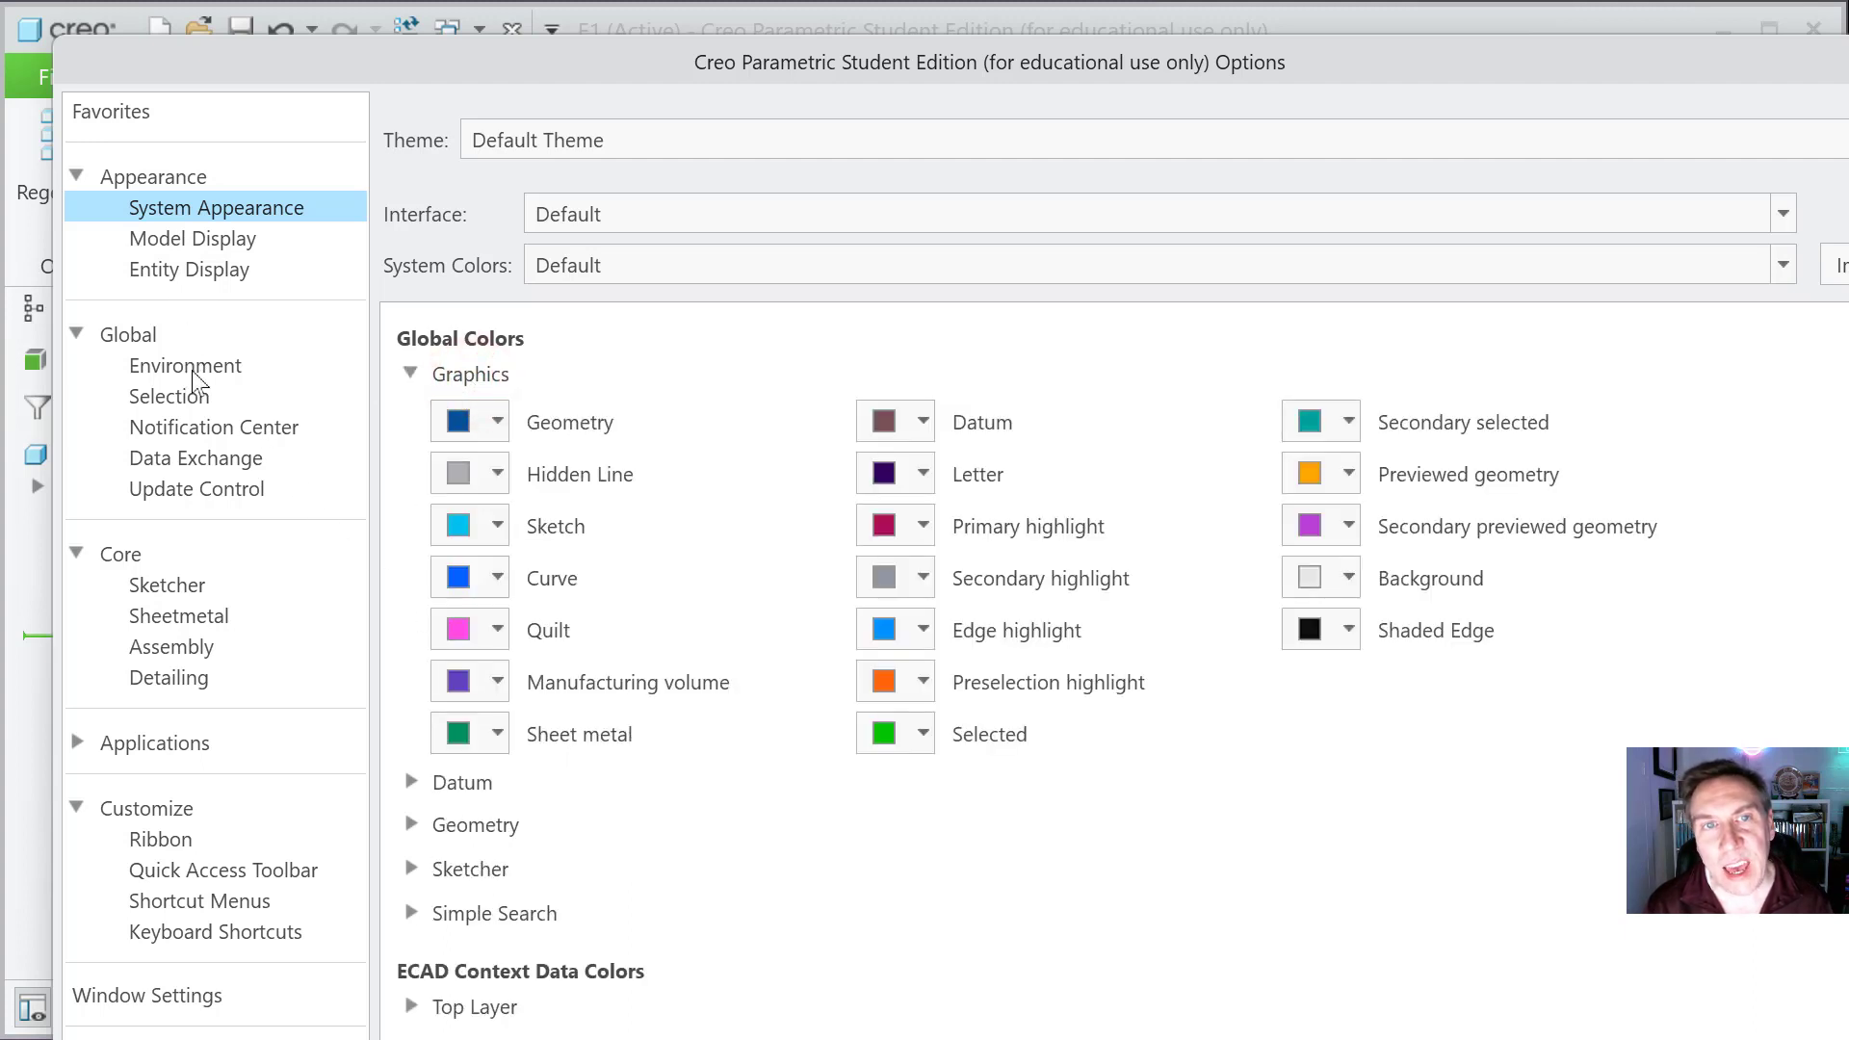
Step: In the Model Display options, set the default model orientation to Isometric and the shade quality to 4
click(207, 241)
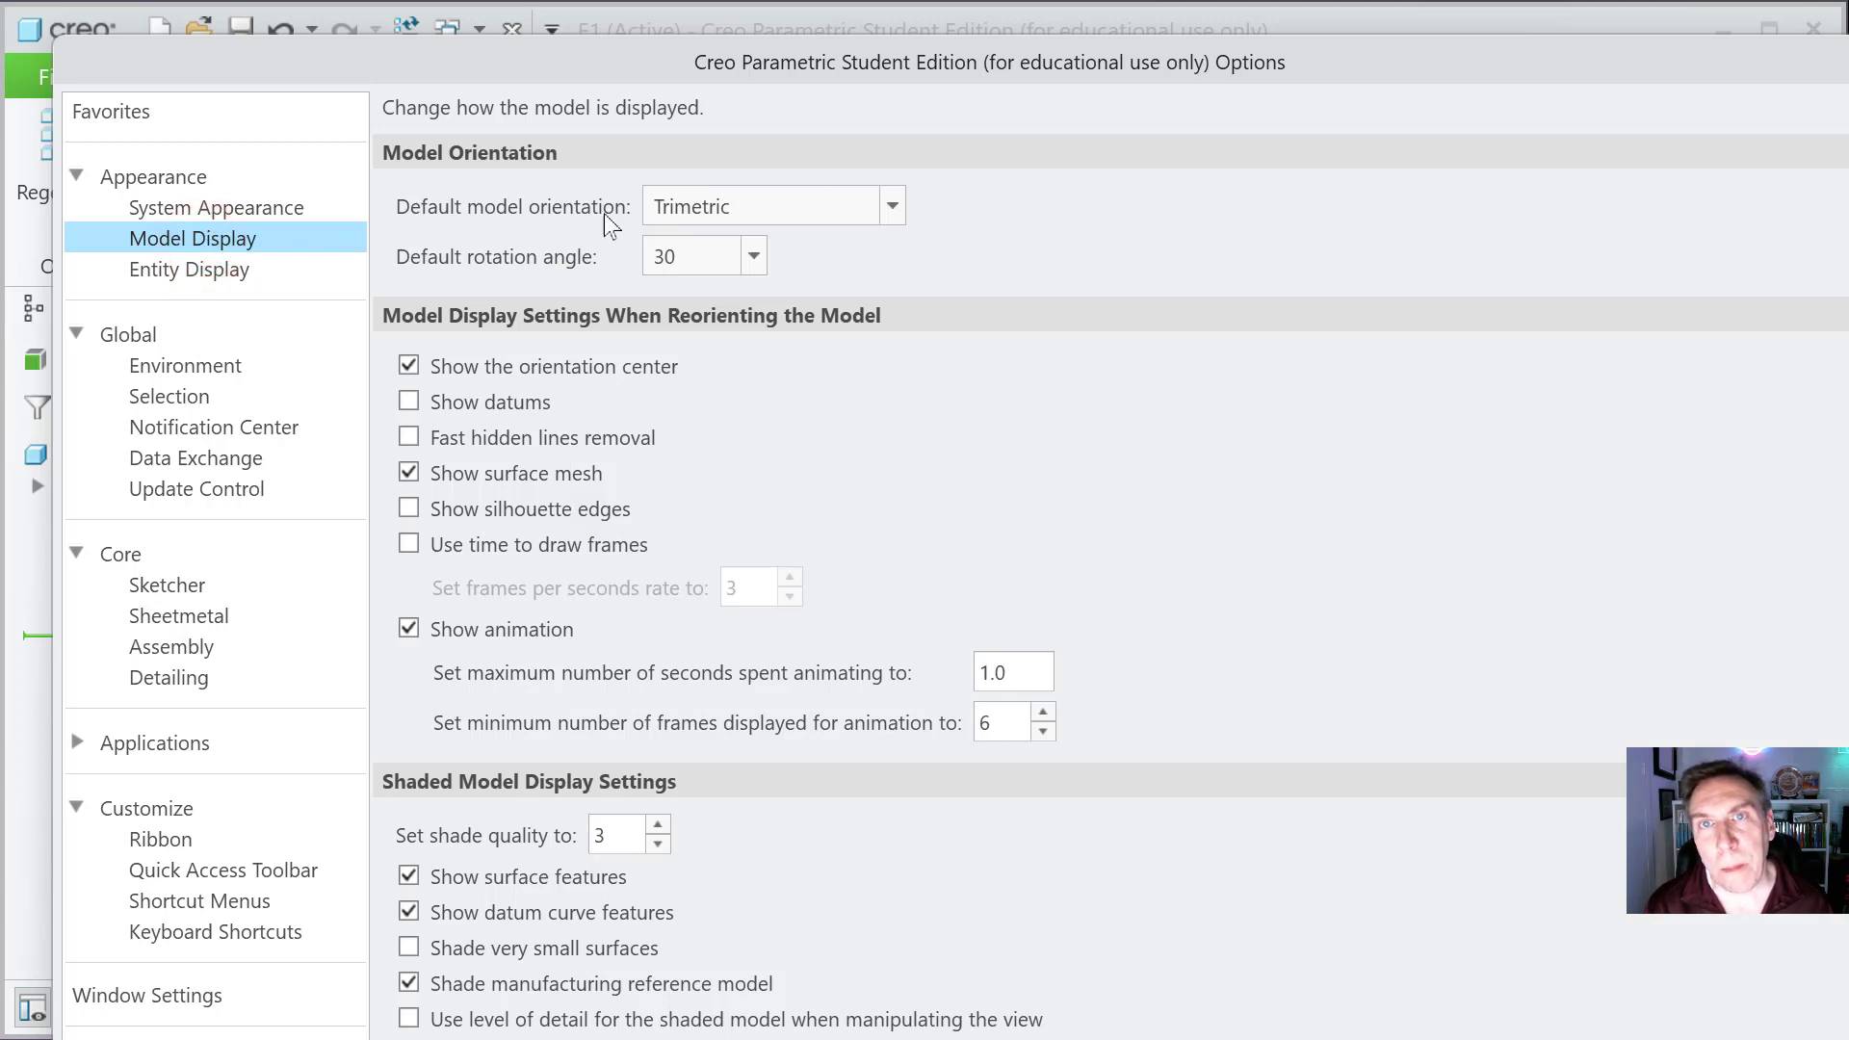
click(893, 207)
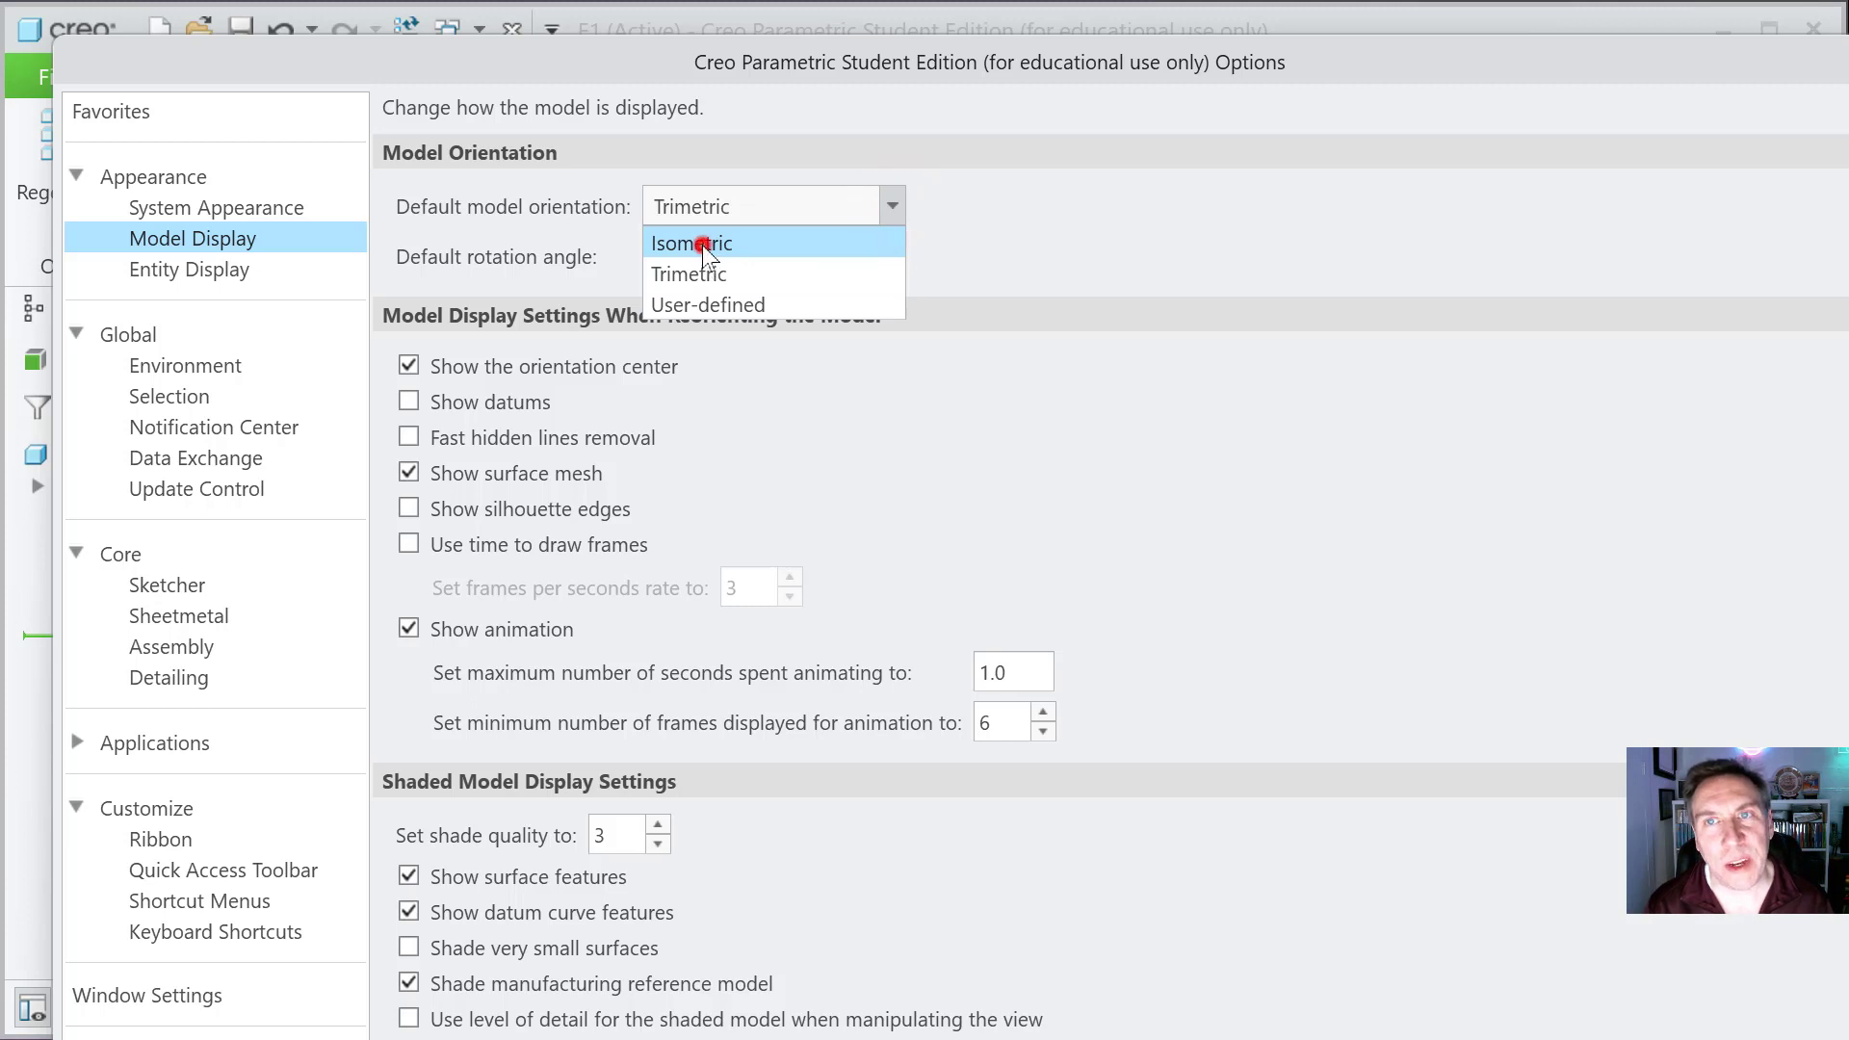
click(702, 245)
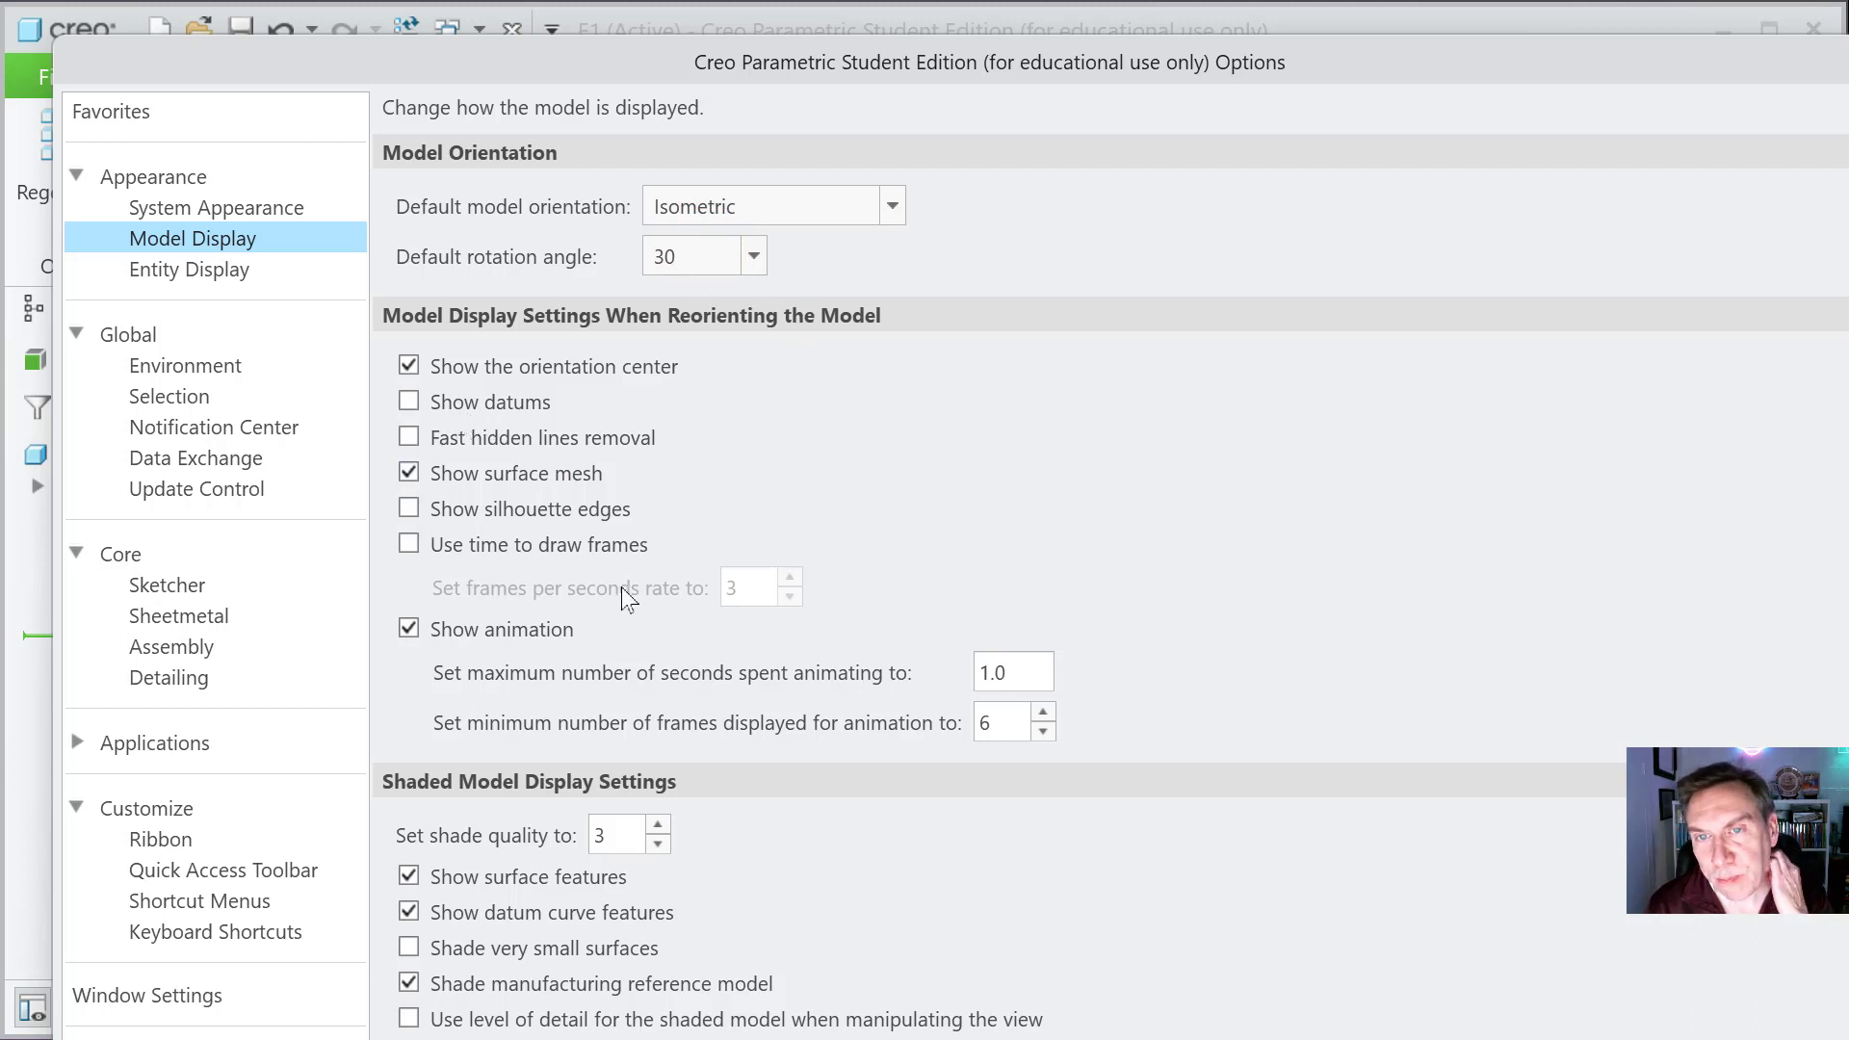
scroll(628, 544, down, 1)
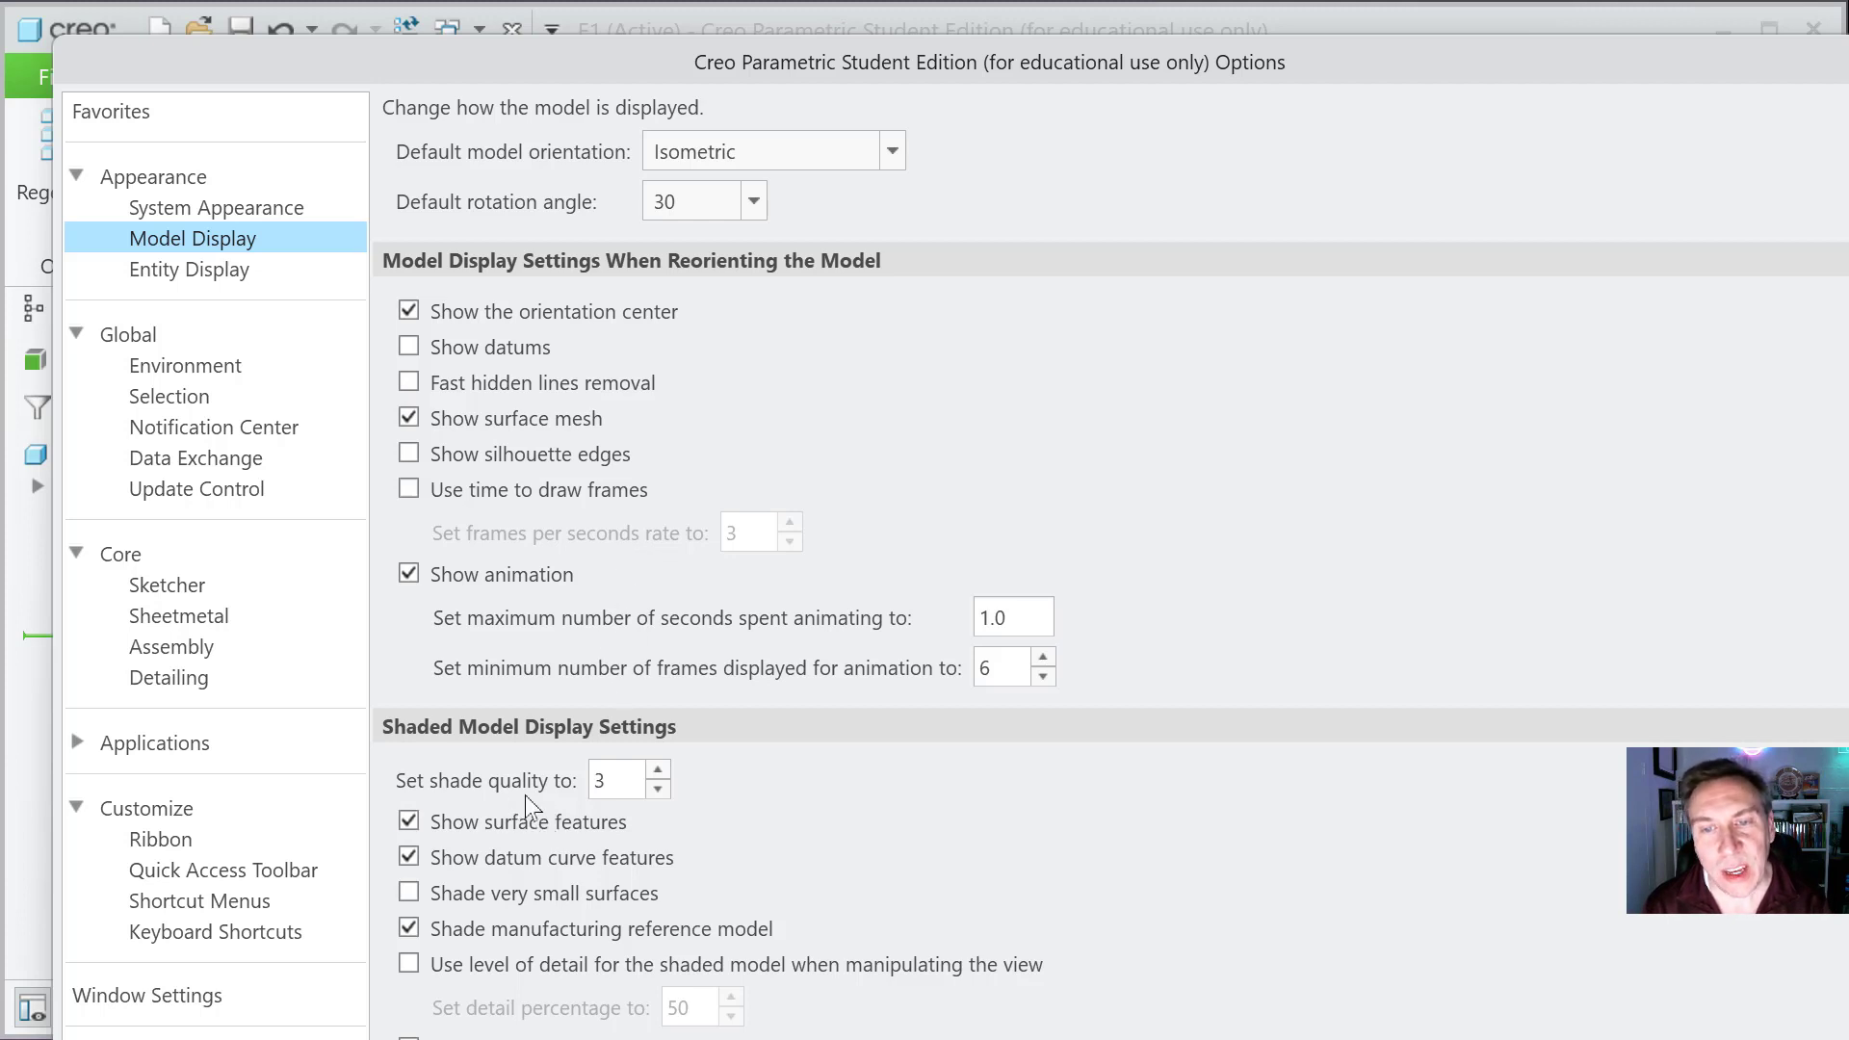
double_click(658, 772)
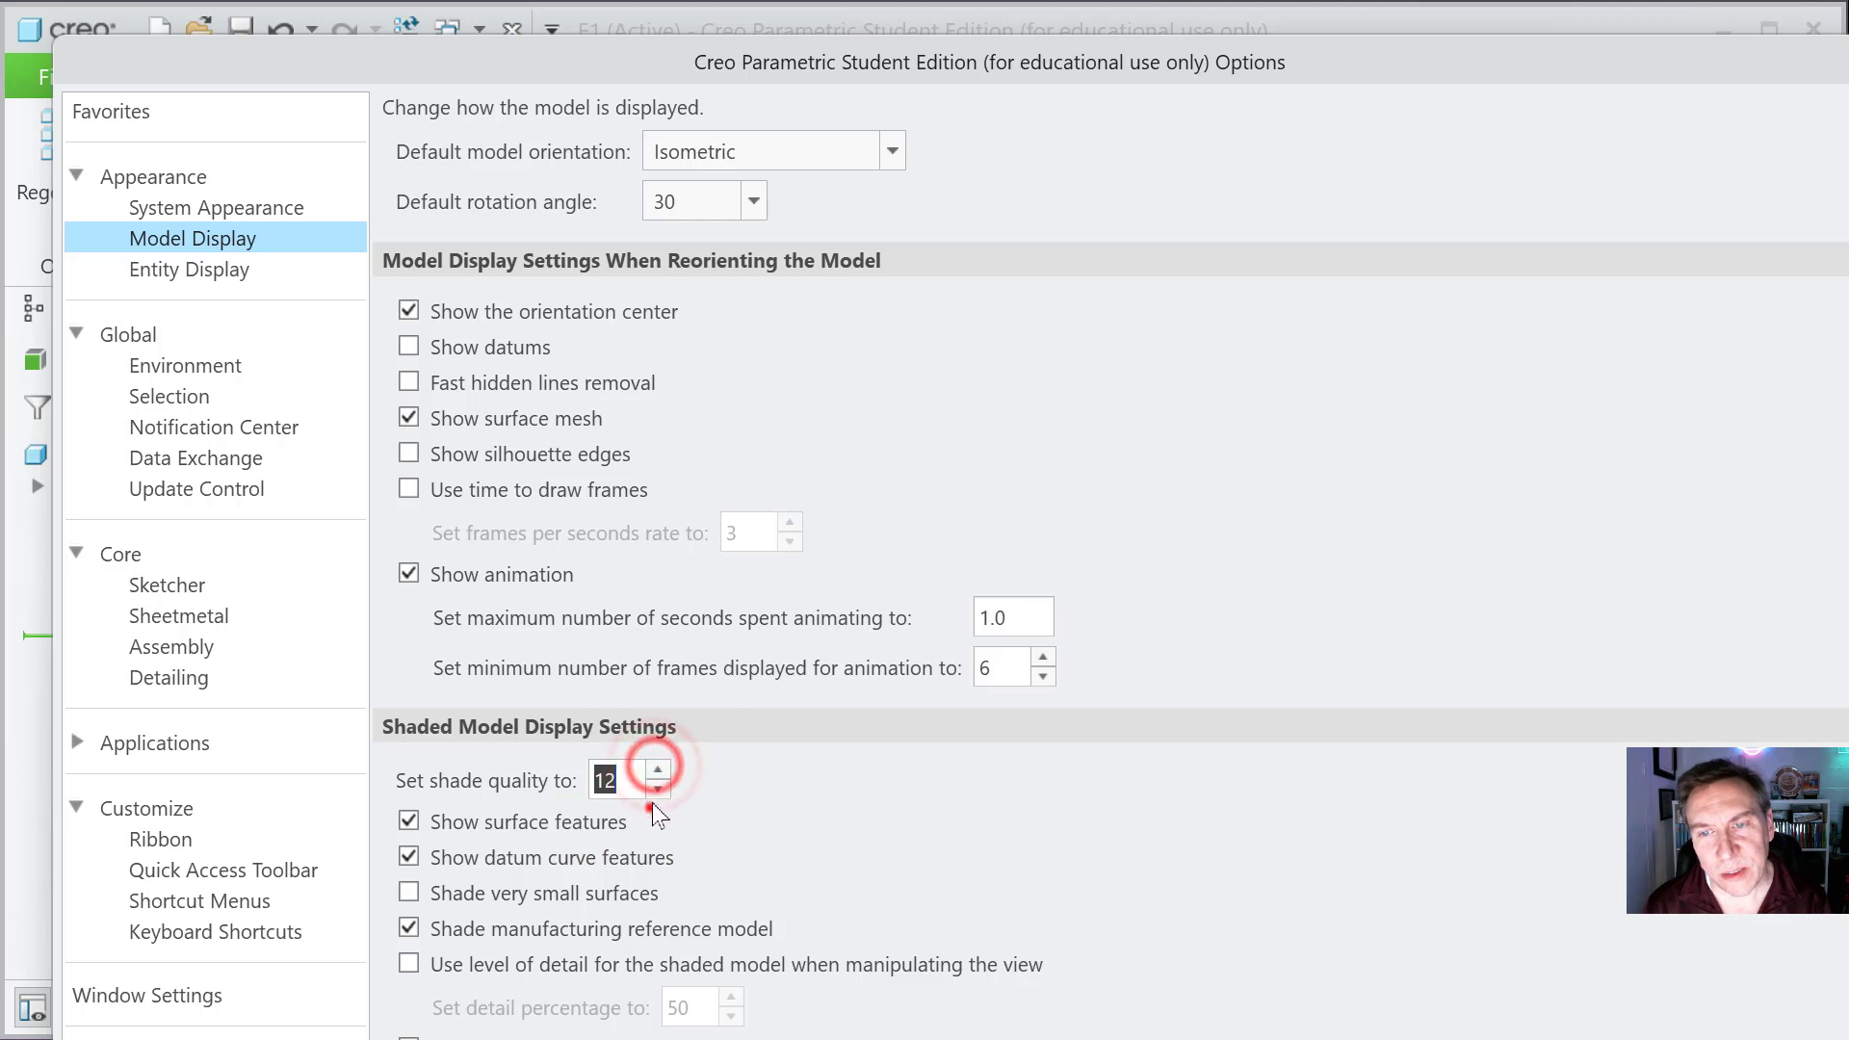
double_click(657, 790)
click(656, 790)
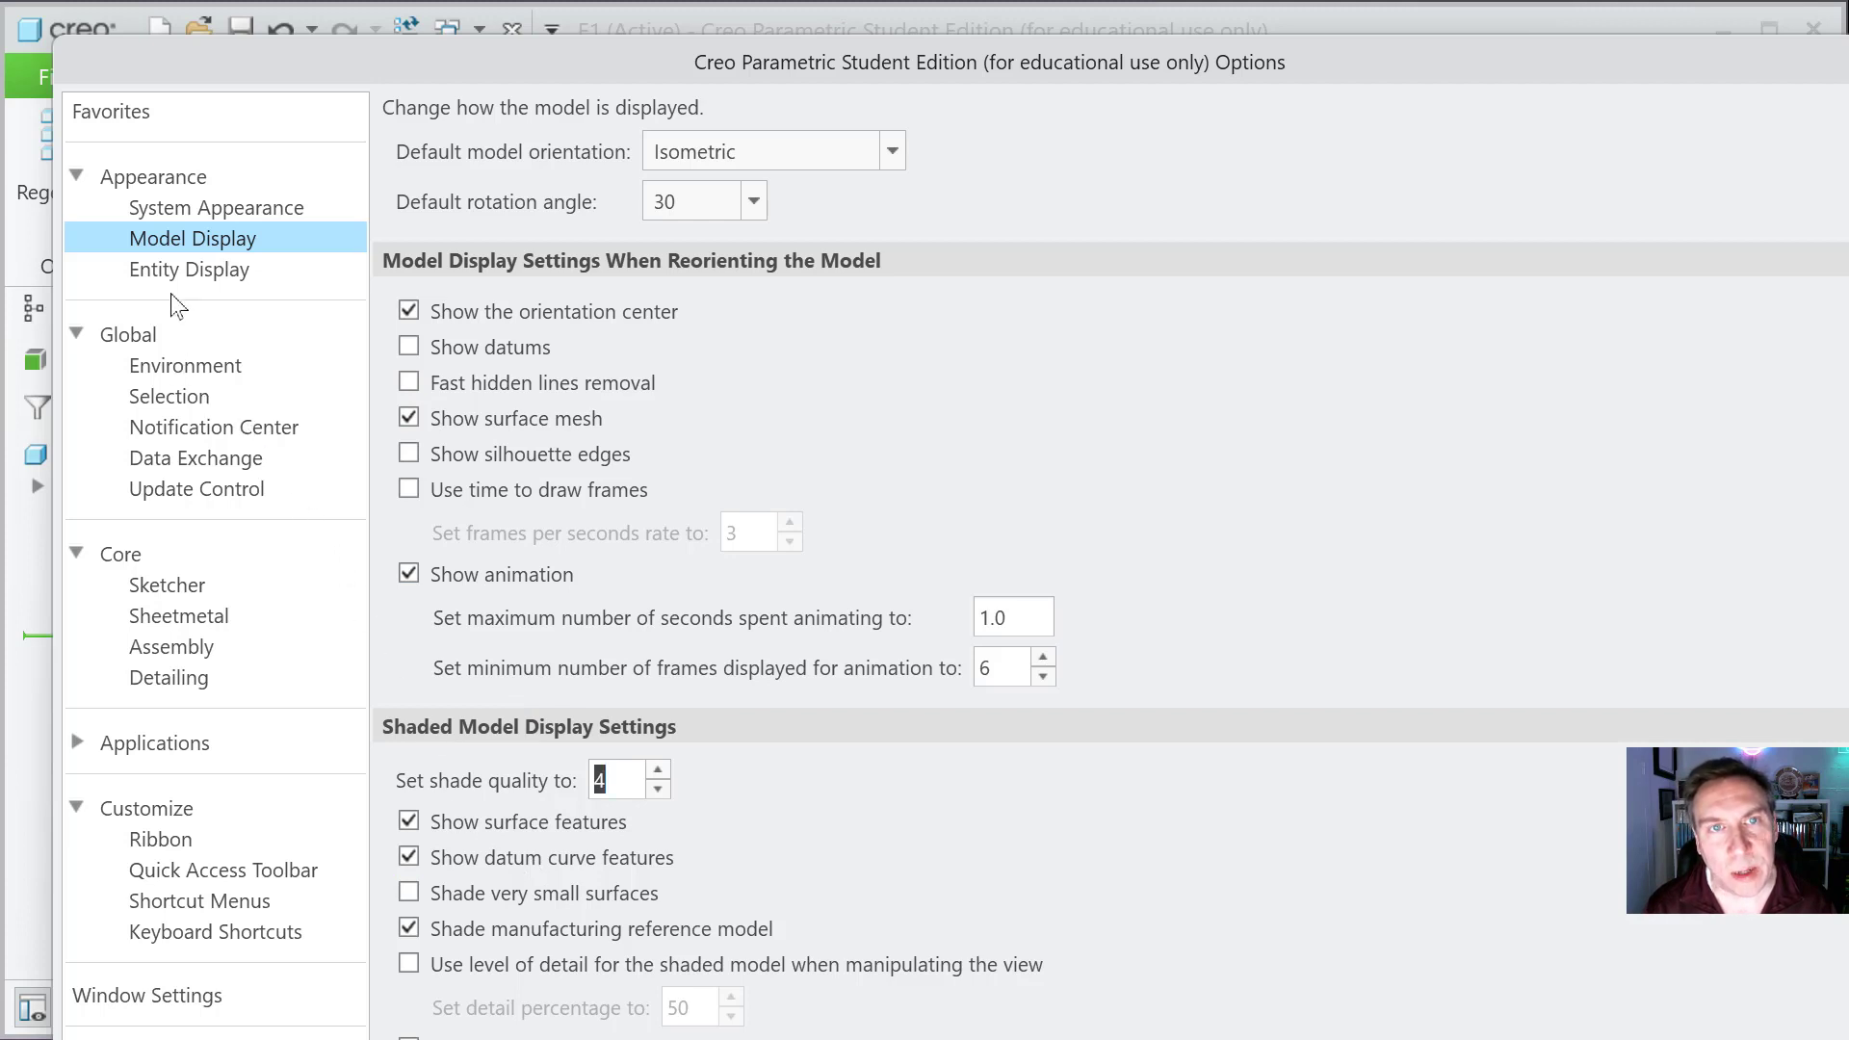
Step: In the Entity Display options, set the default geometry display to Shade With Edges and anti-aliasing to 4 X
click(158, 270)
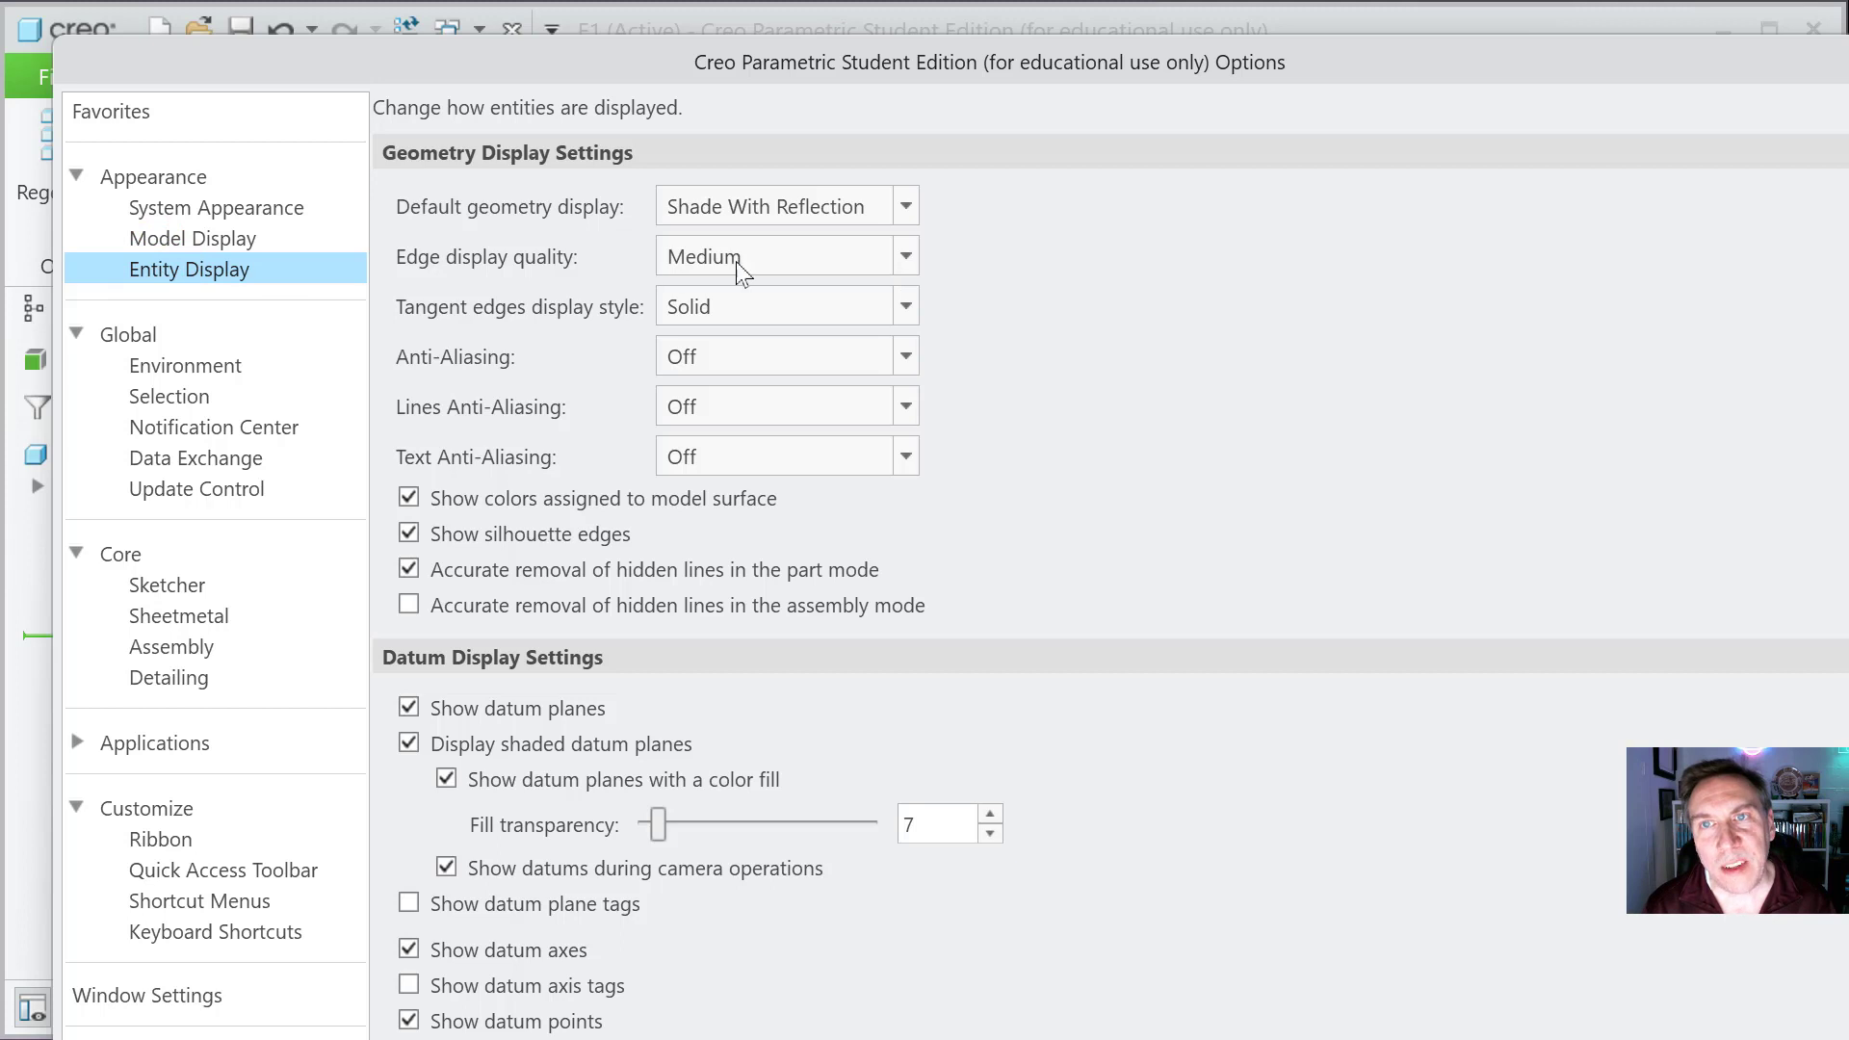
click(907, 307)
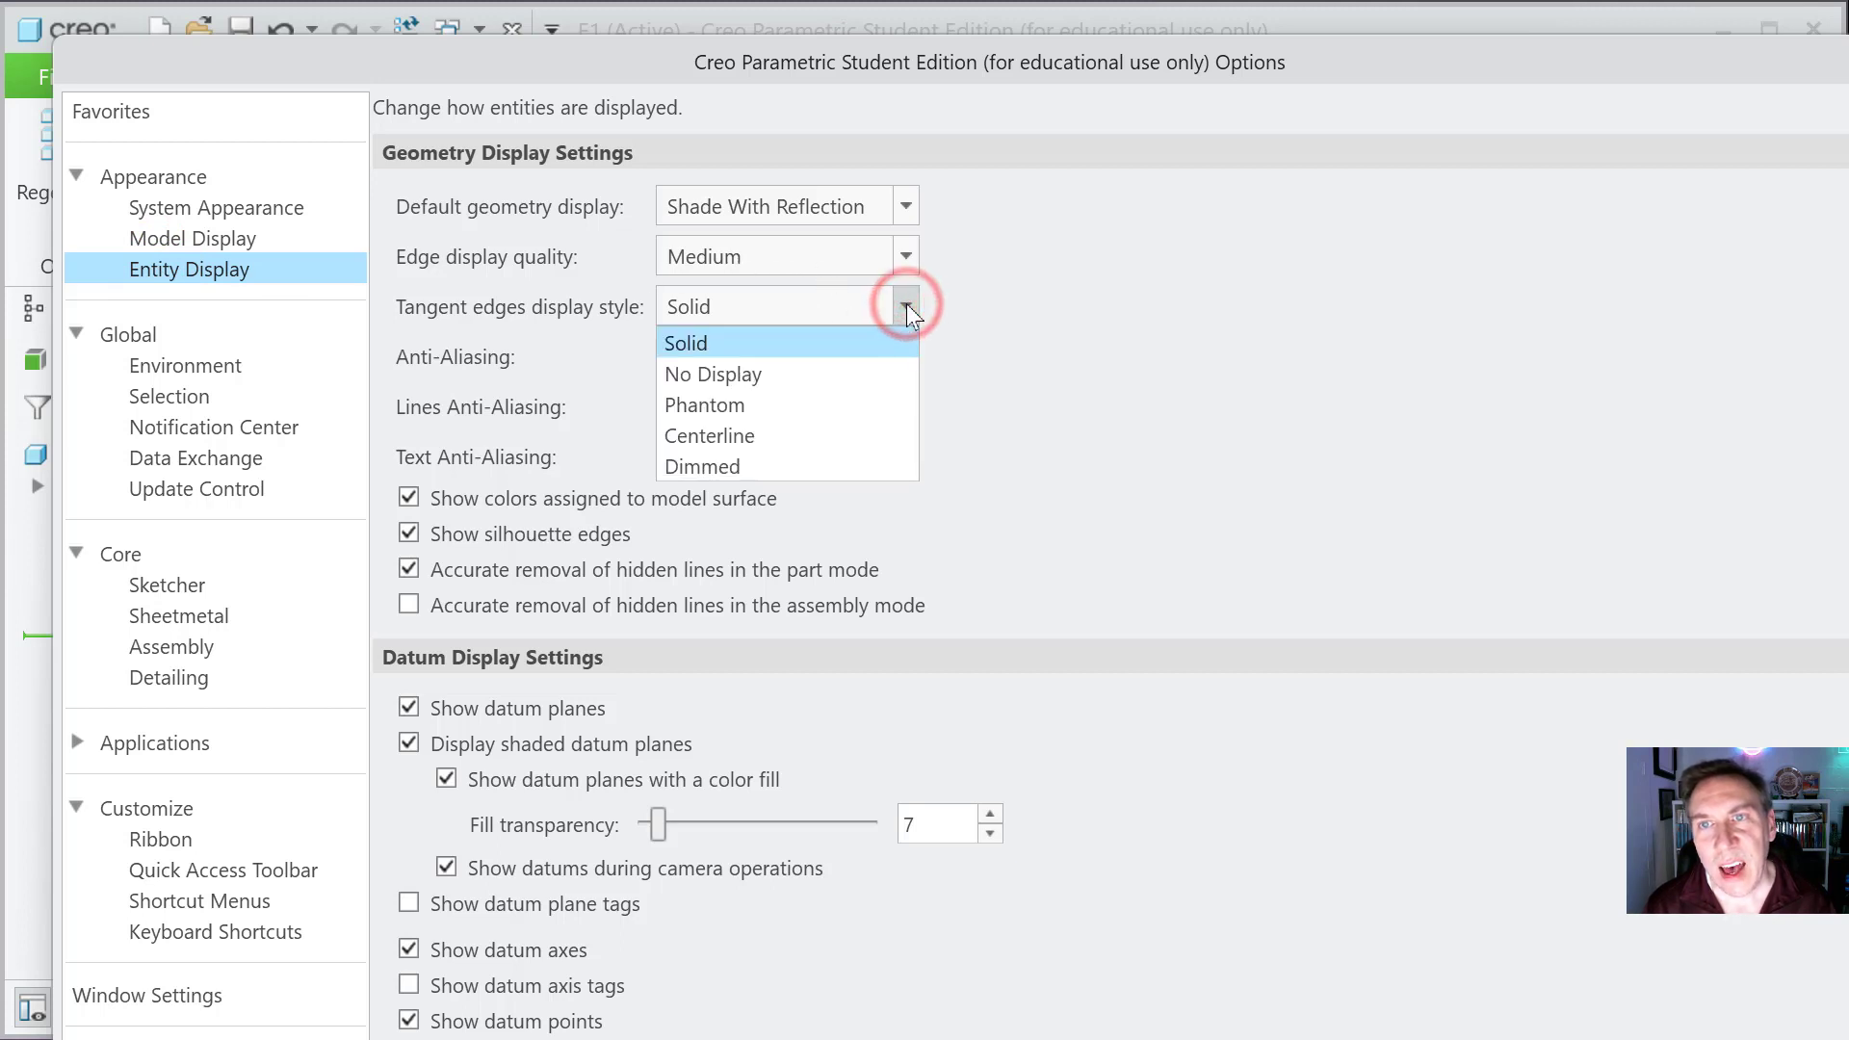
click(906, 307)
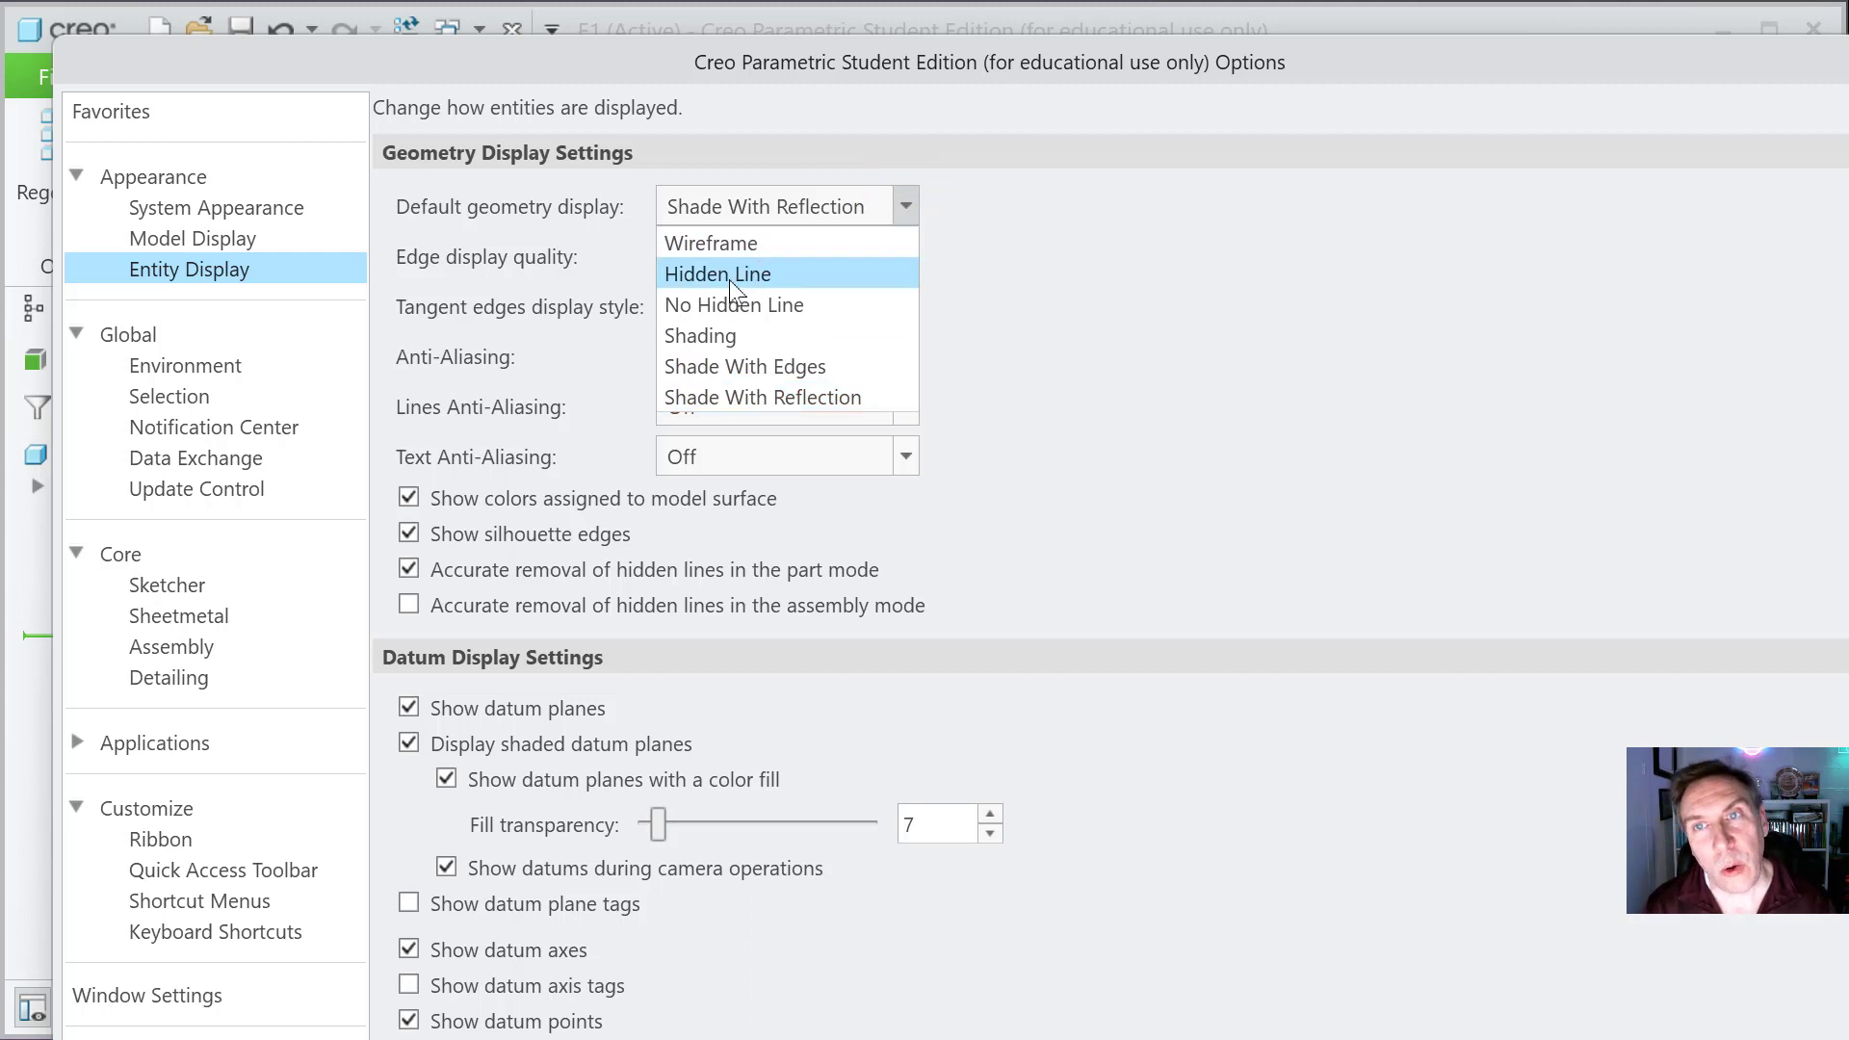
click(739, 370)
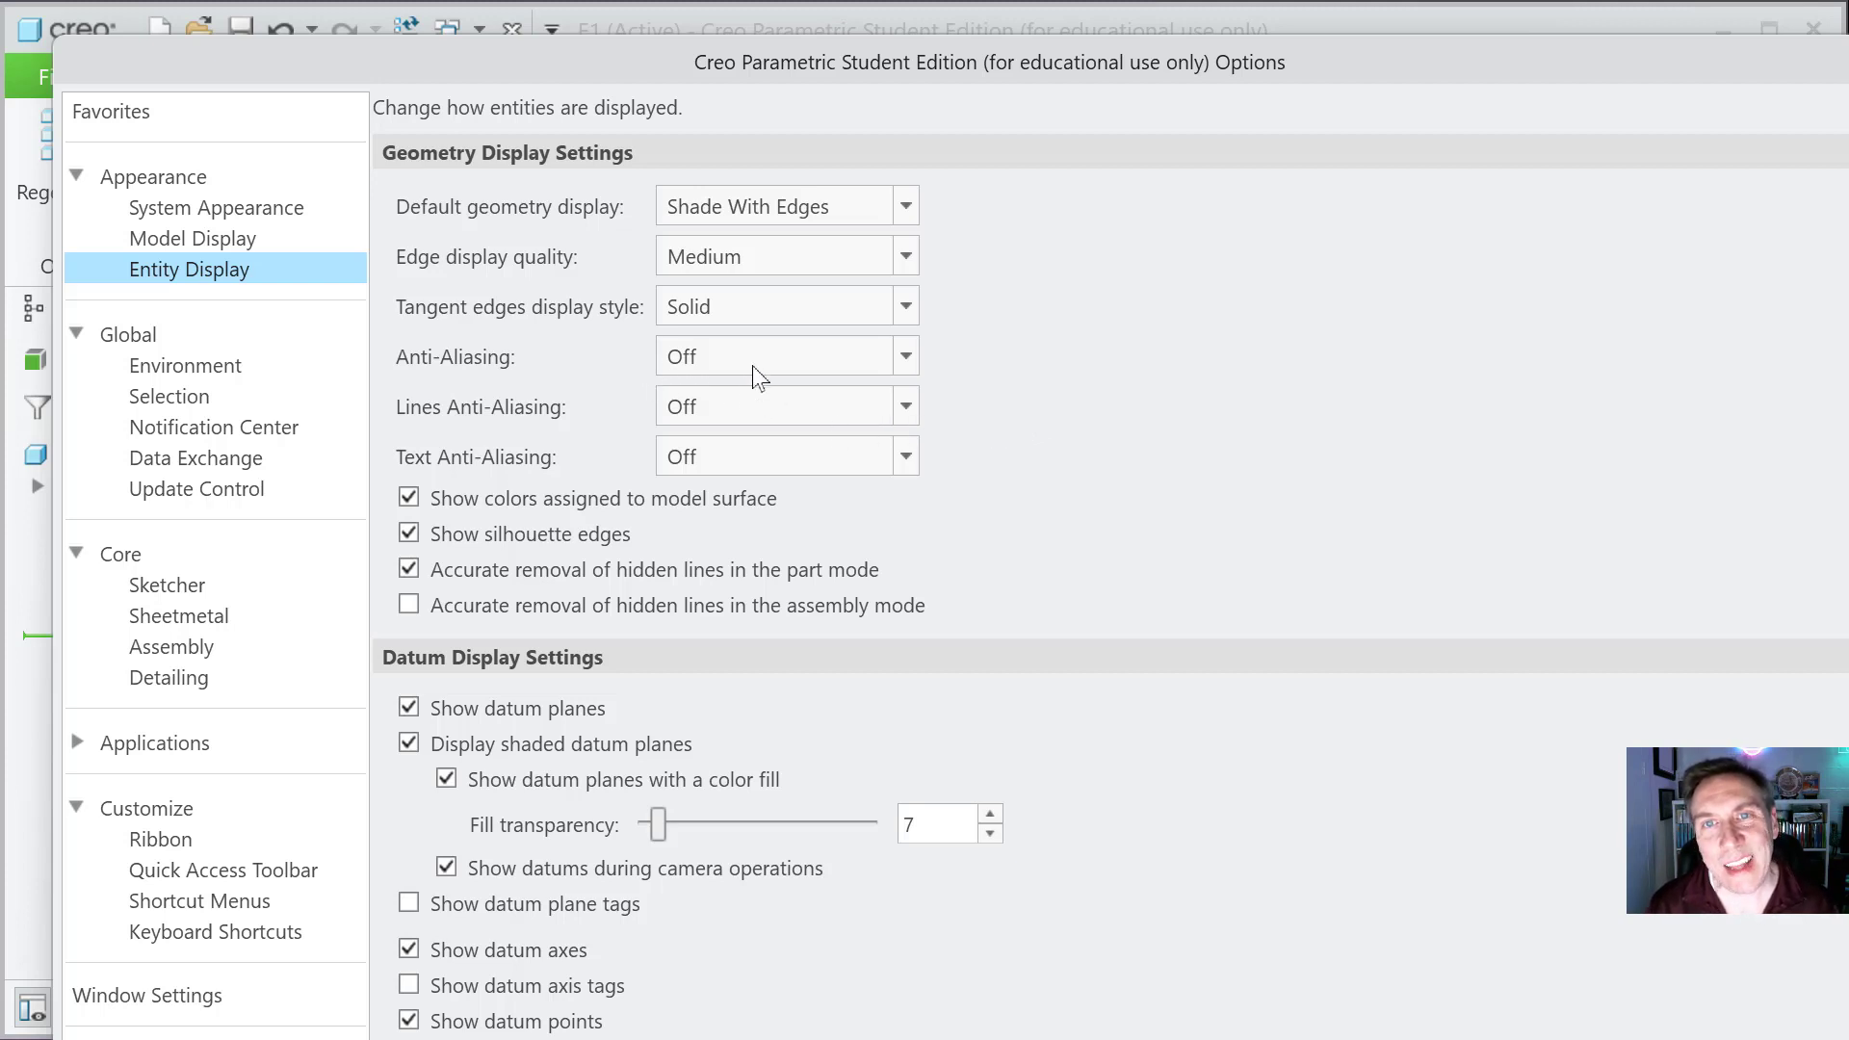
click(905, 357)
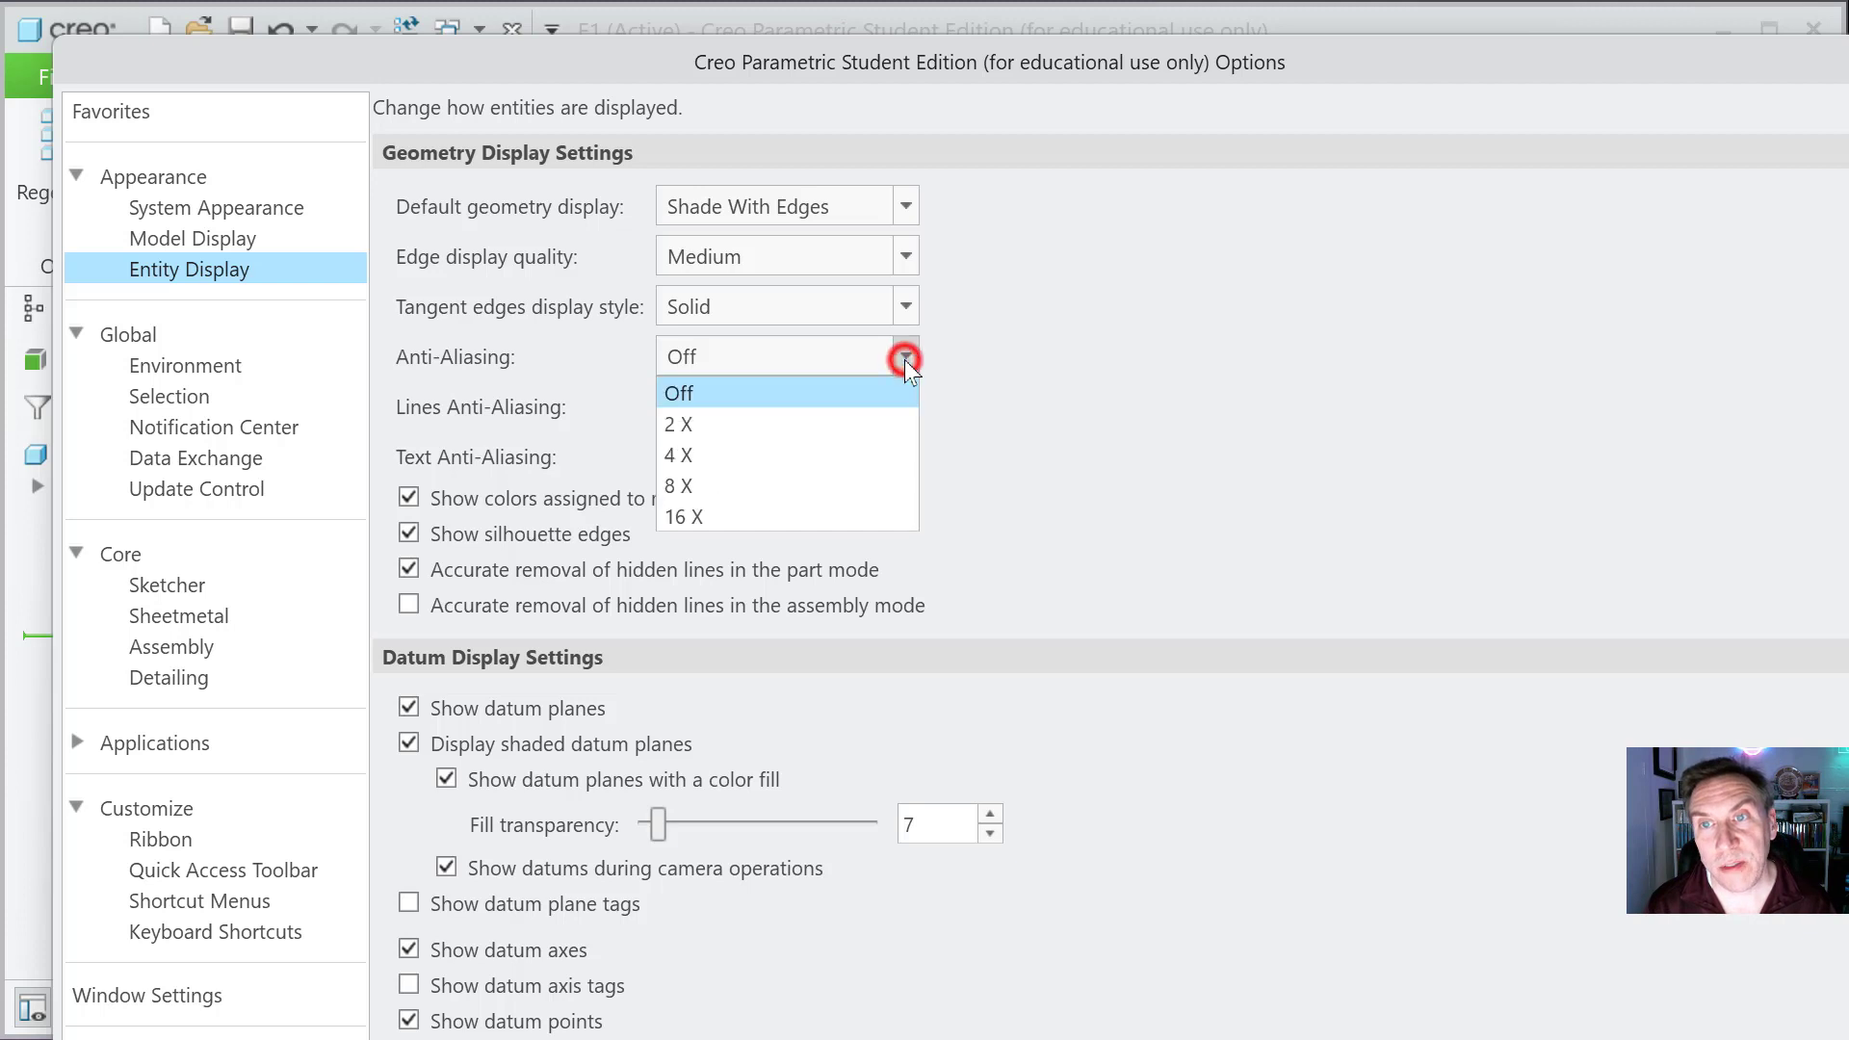
click(685, 455)
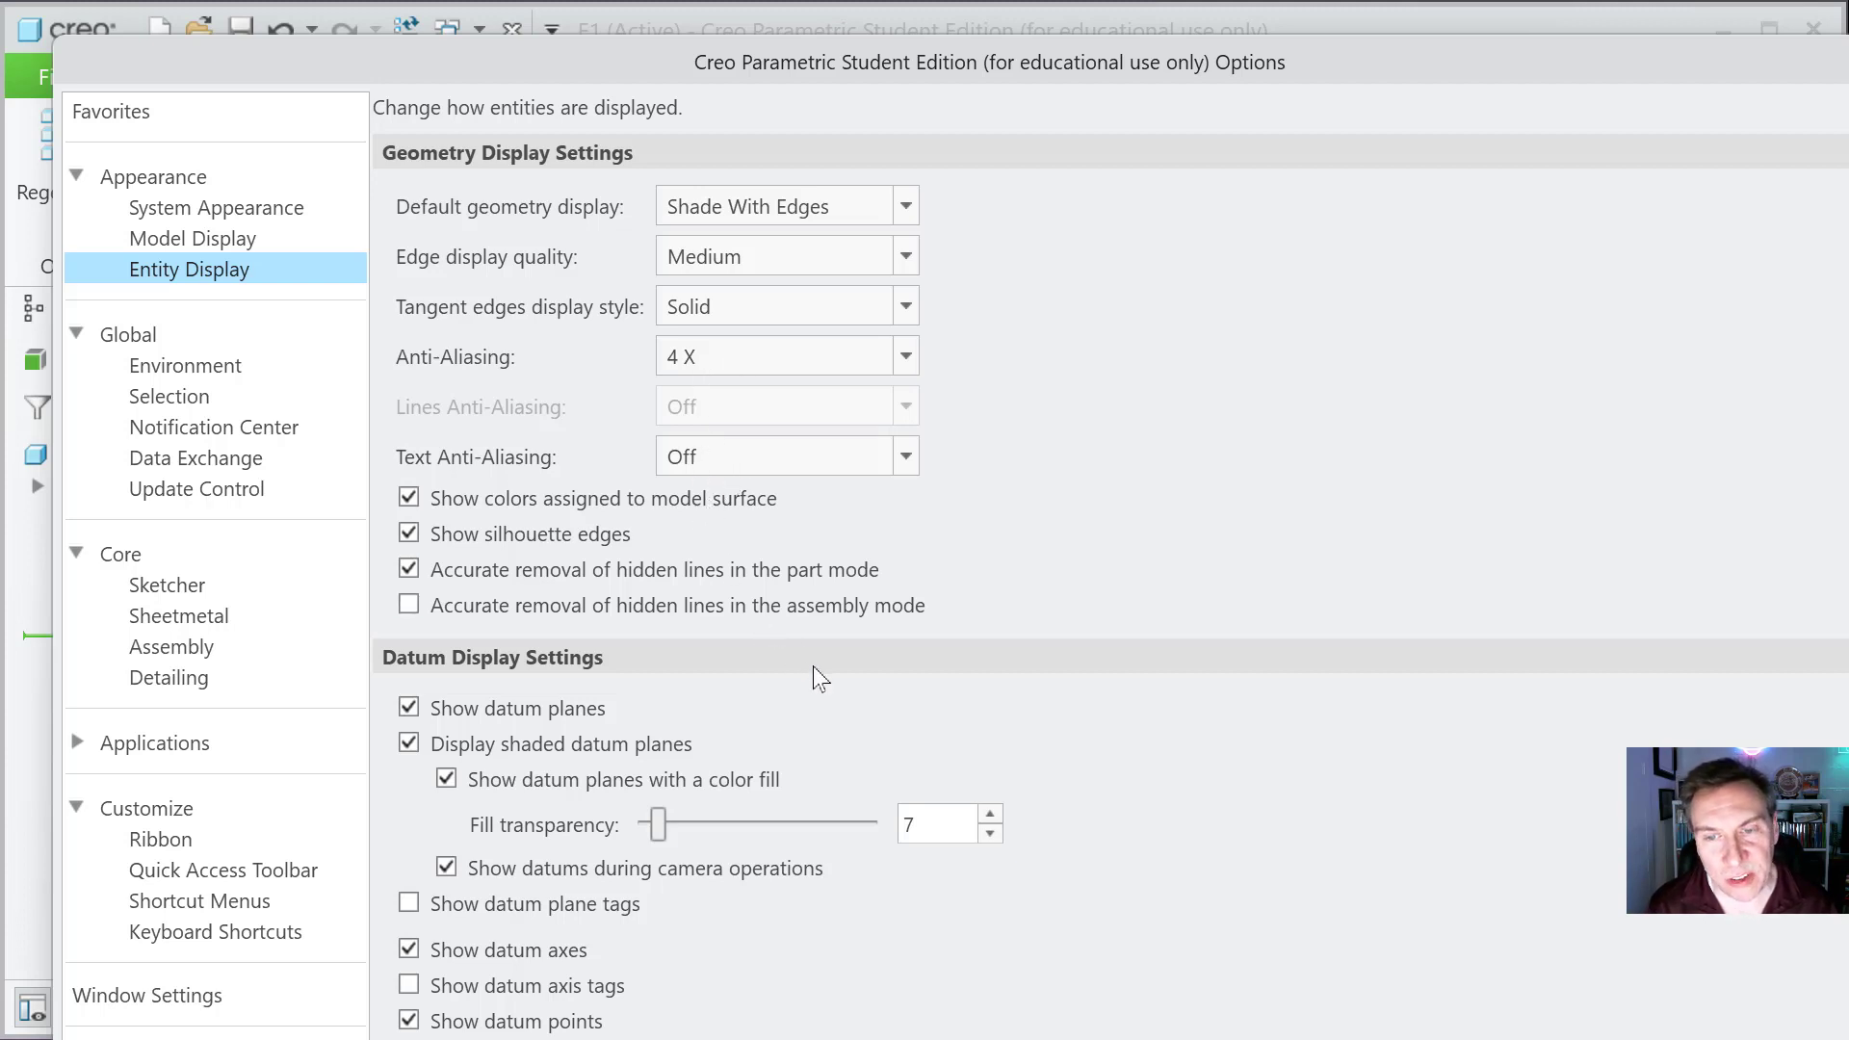
scroll(760, 720, down, 4)
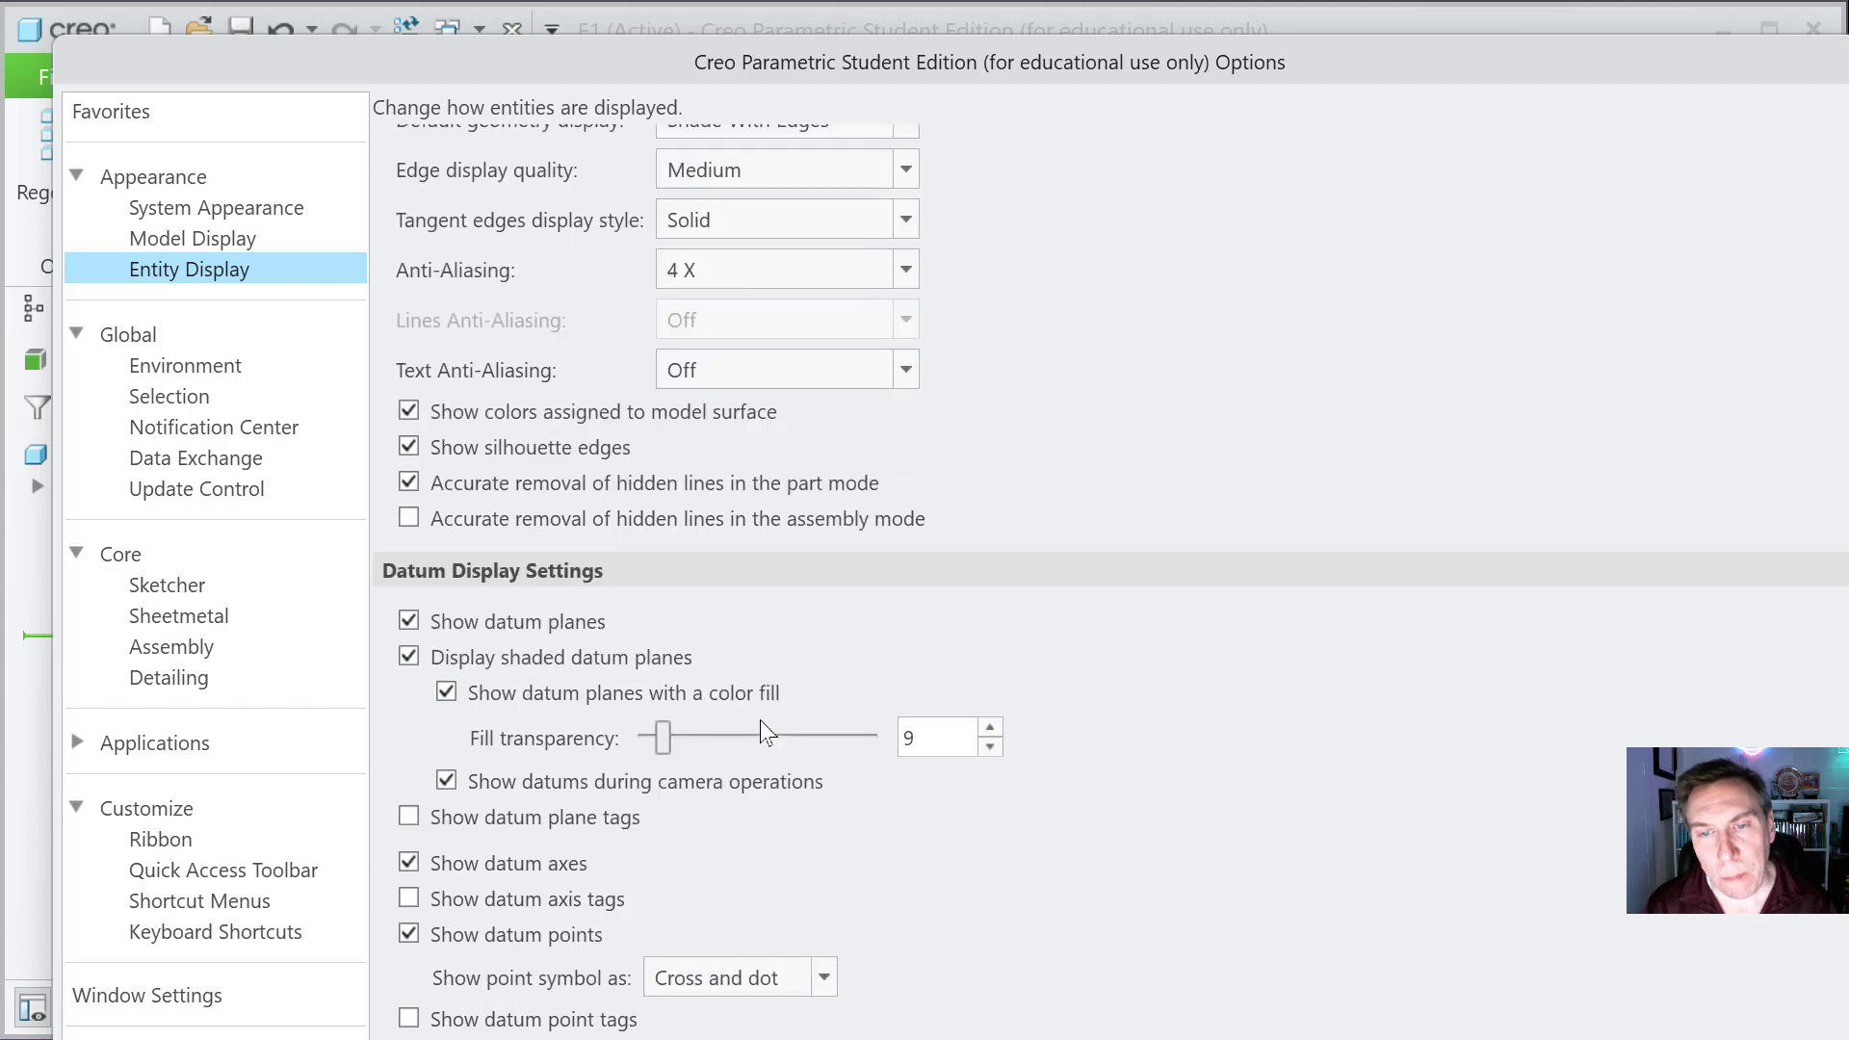
Step: Assign the keyboard shortcut F to the Refit command in the keyboard shortcut customization
scroll(638, 657, down, 3)
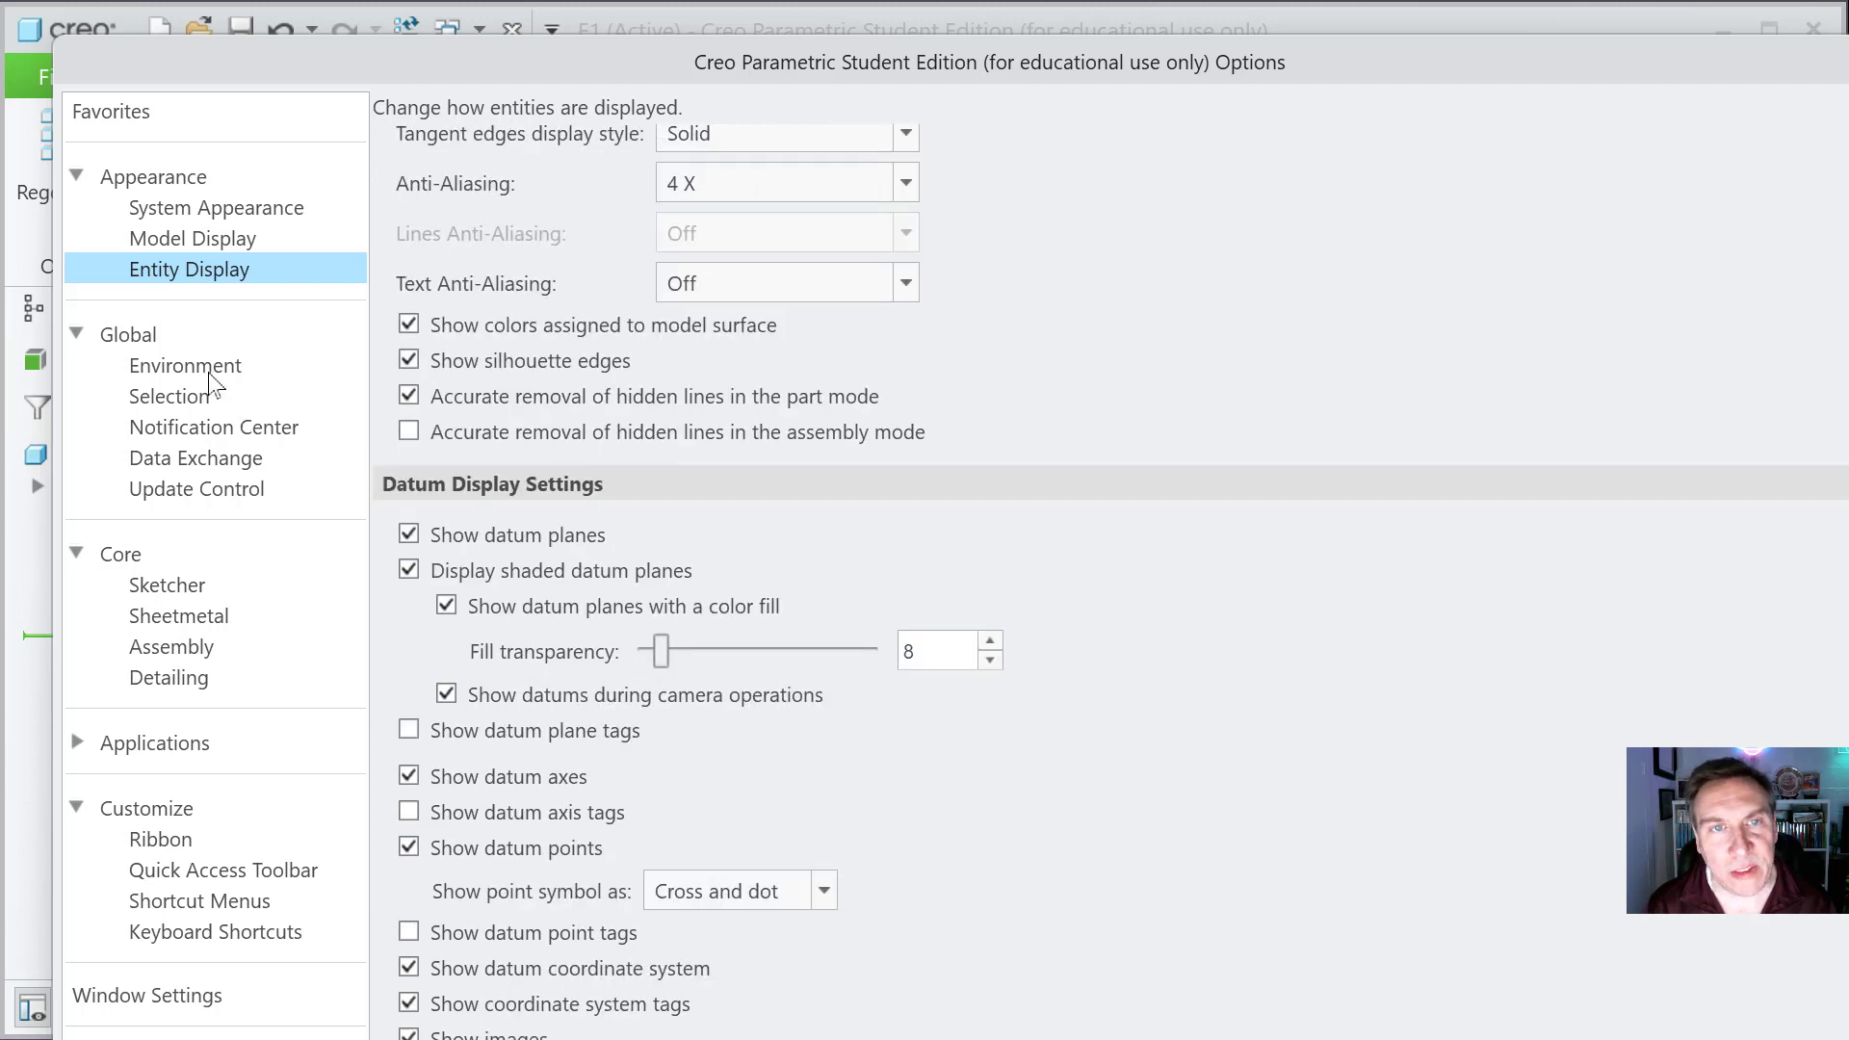
click(210, 933)
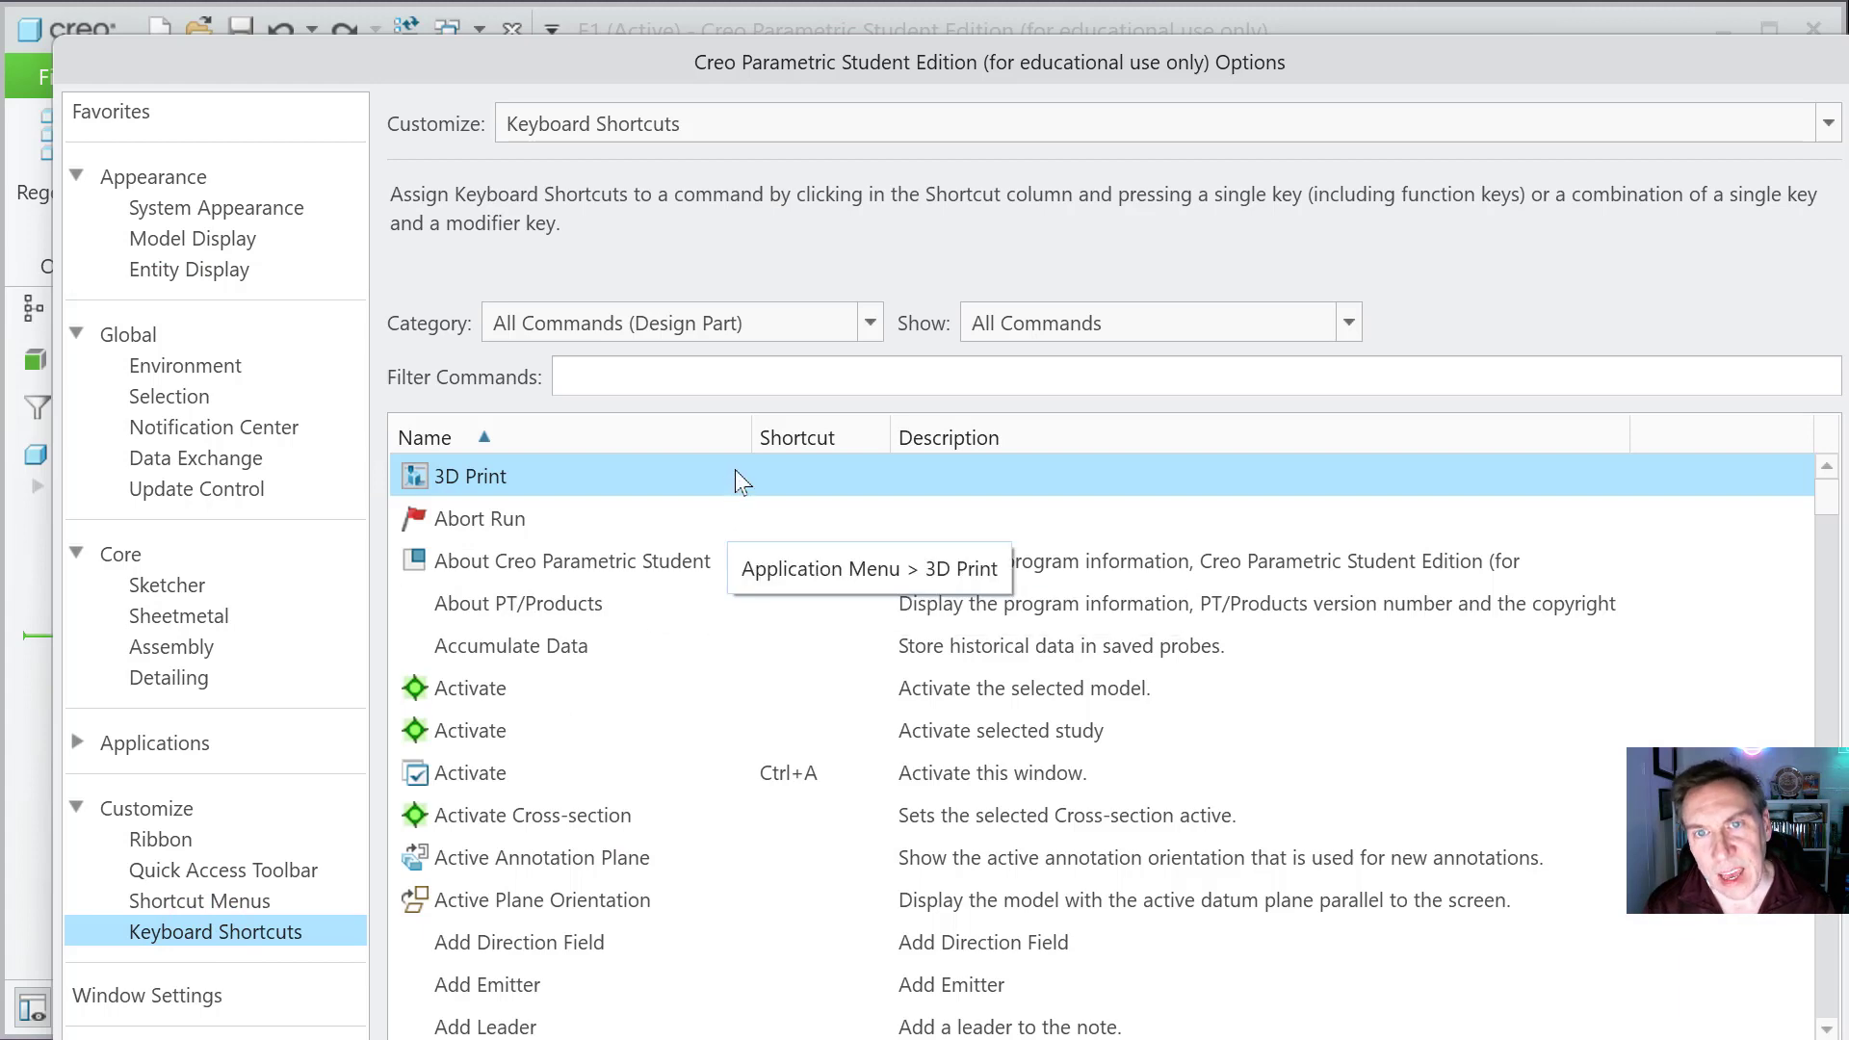
click(624, 376)
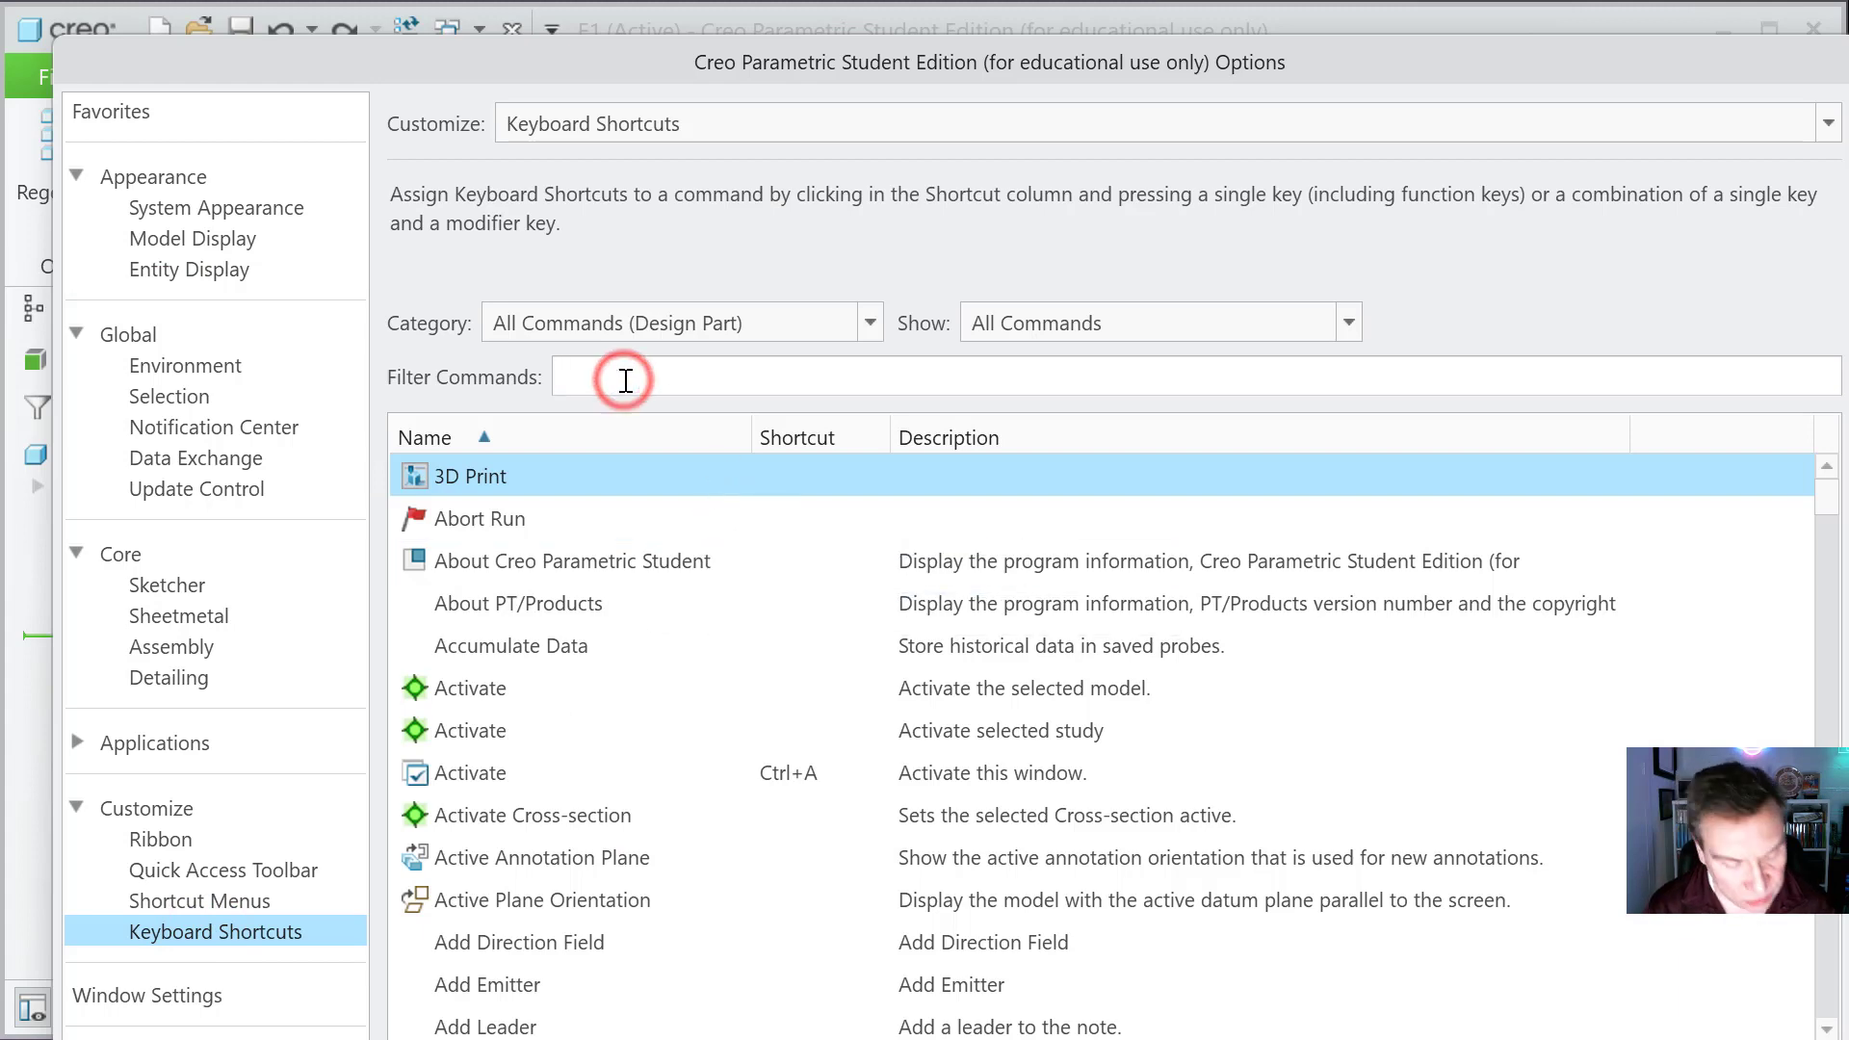
text(fit)
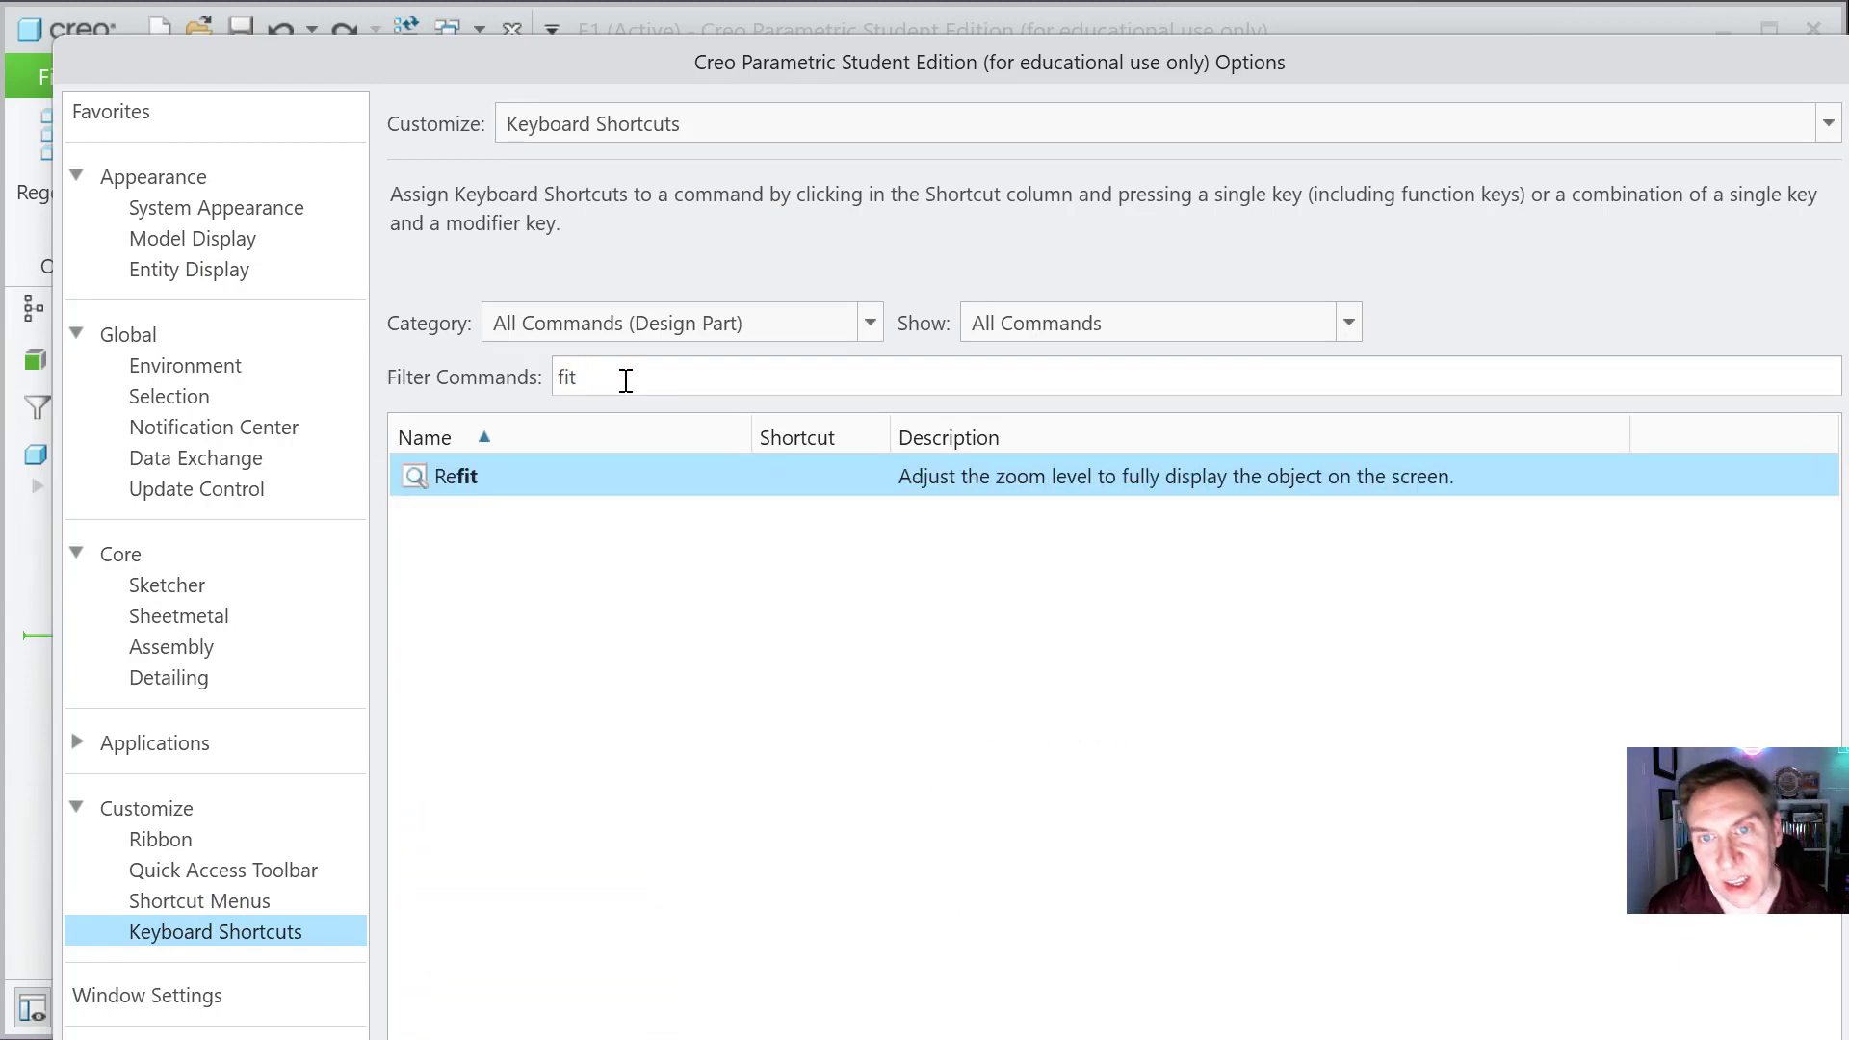
click(465, 476)
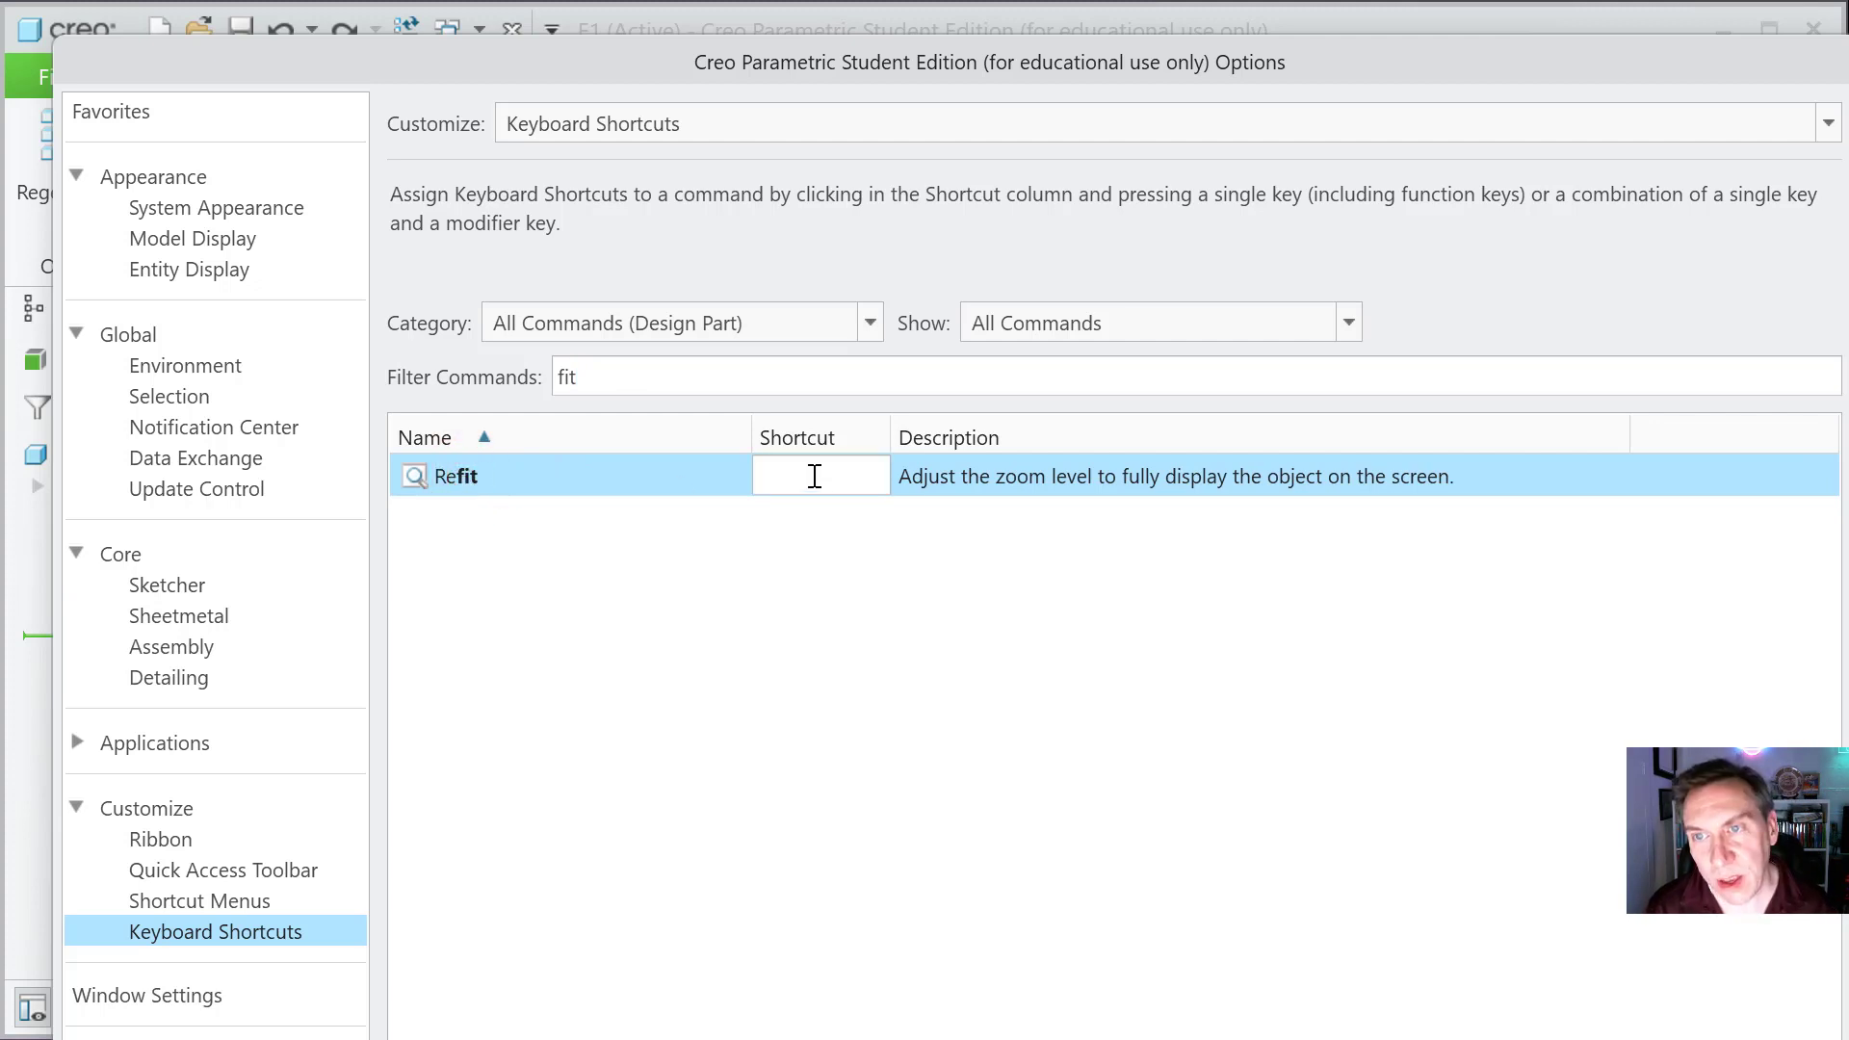
key(f)
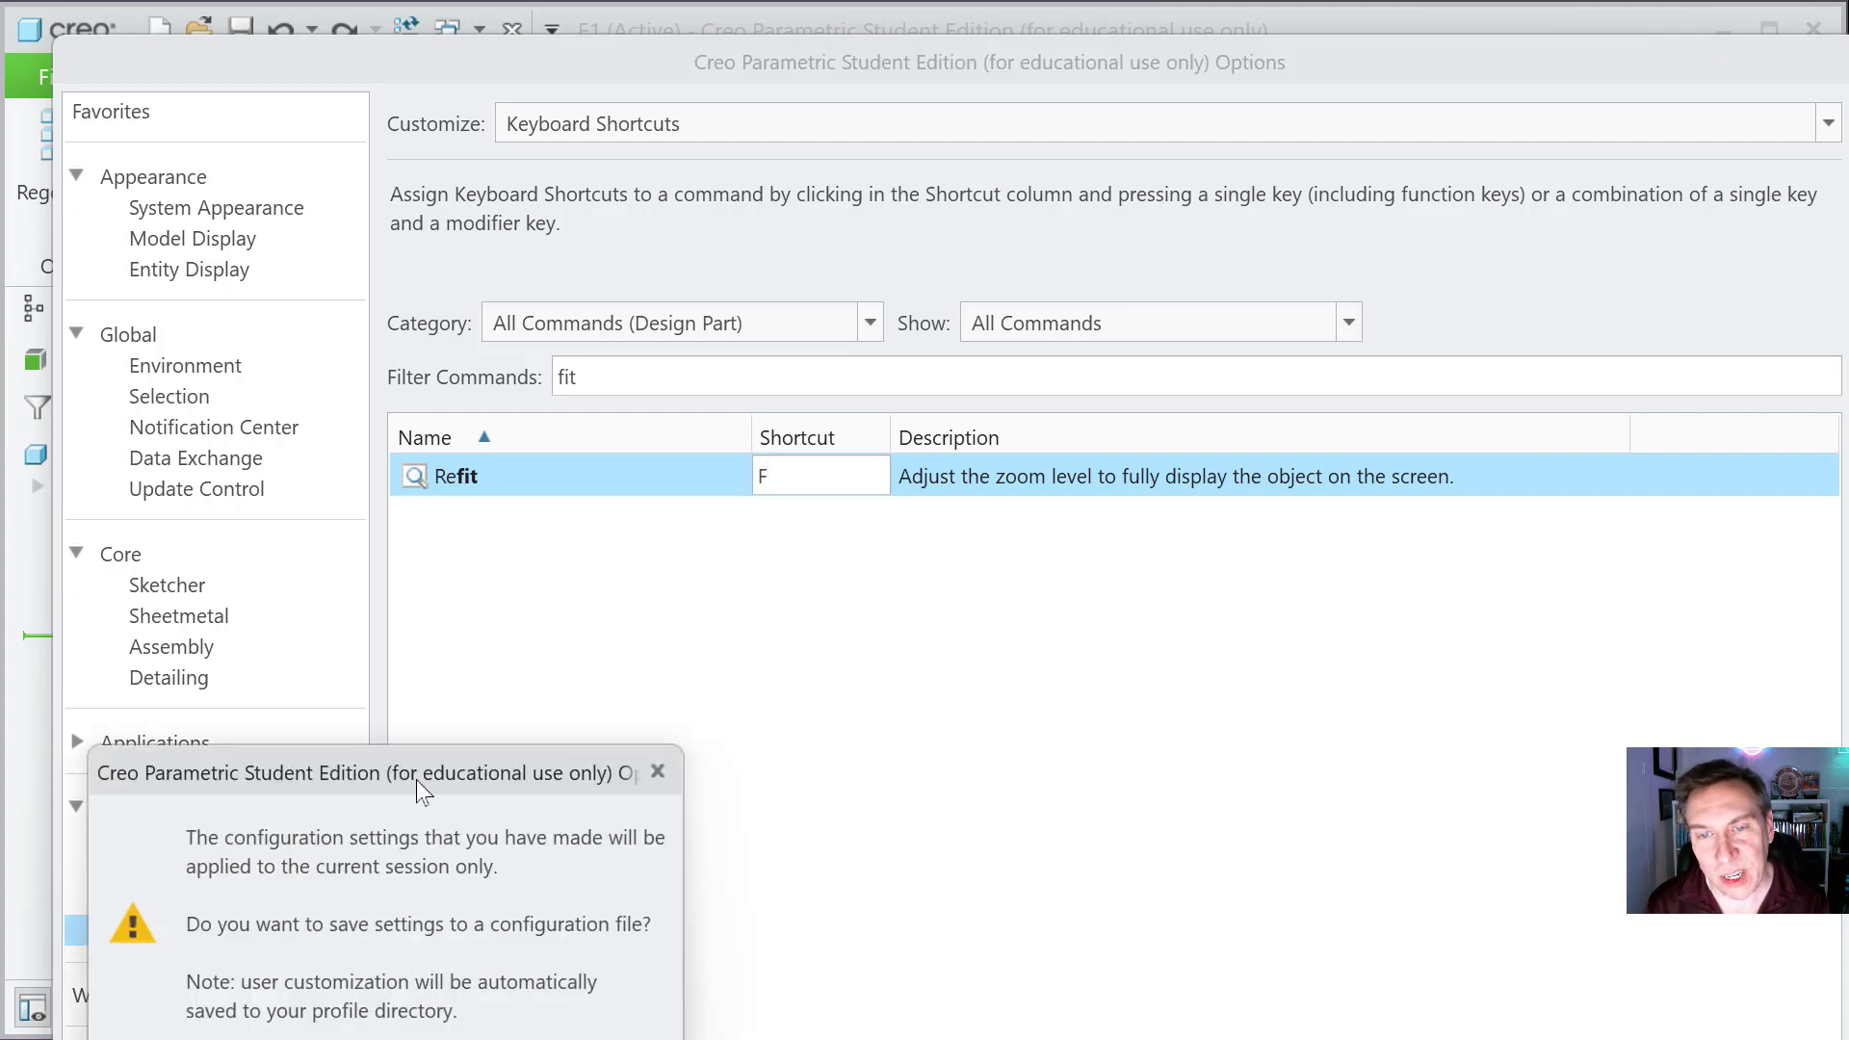
Step: Apply the changed options and save the settings to config.pro in the Public Documents folder
drag(414, 778, 848, 372)
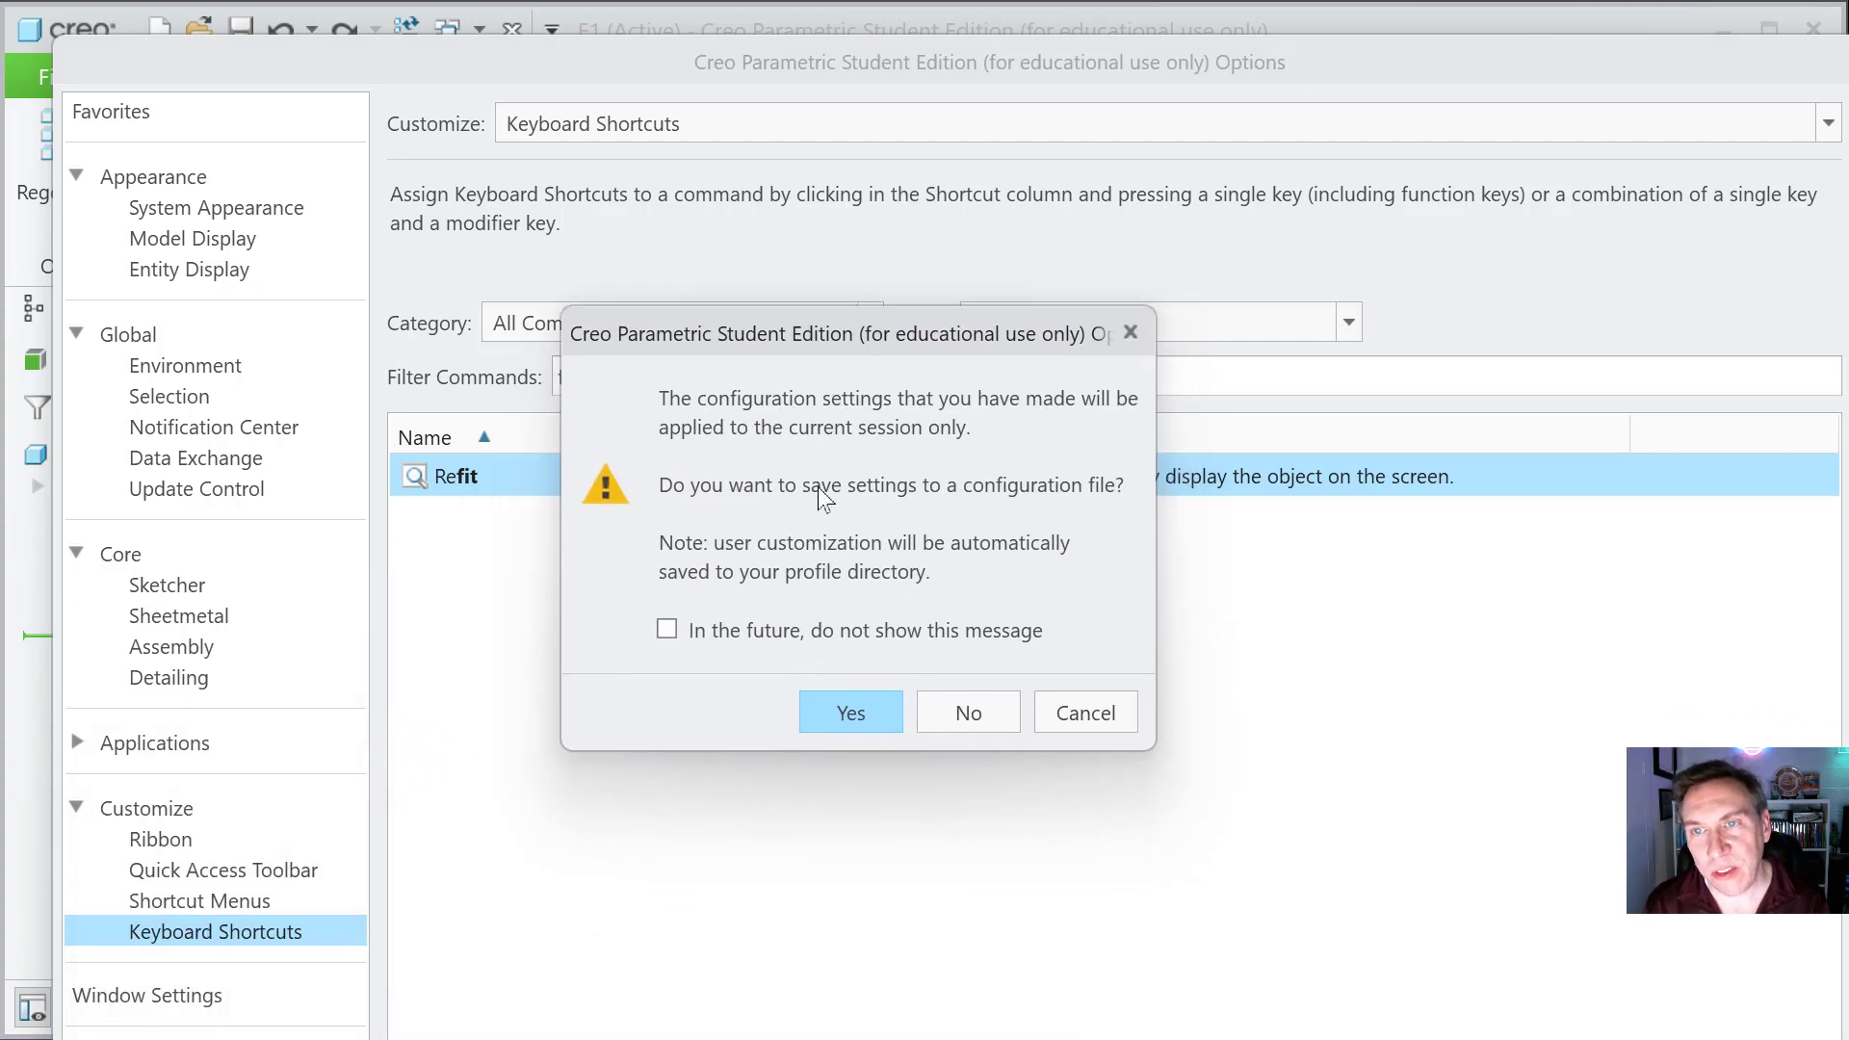
click(841, 711)
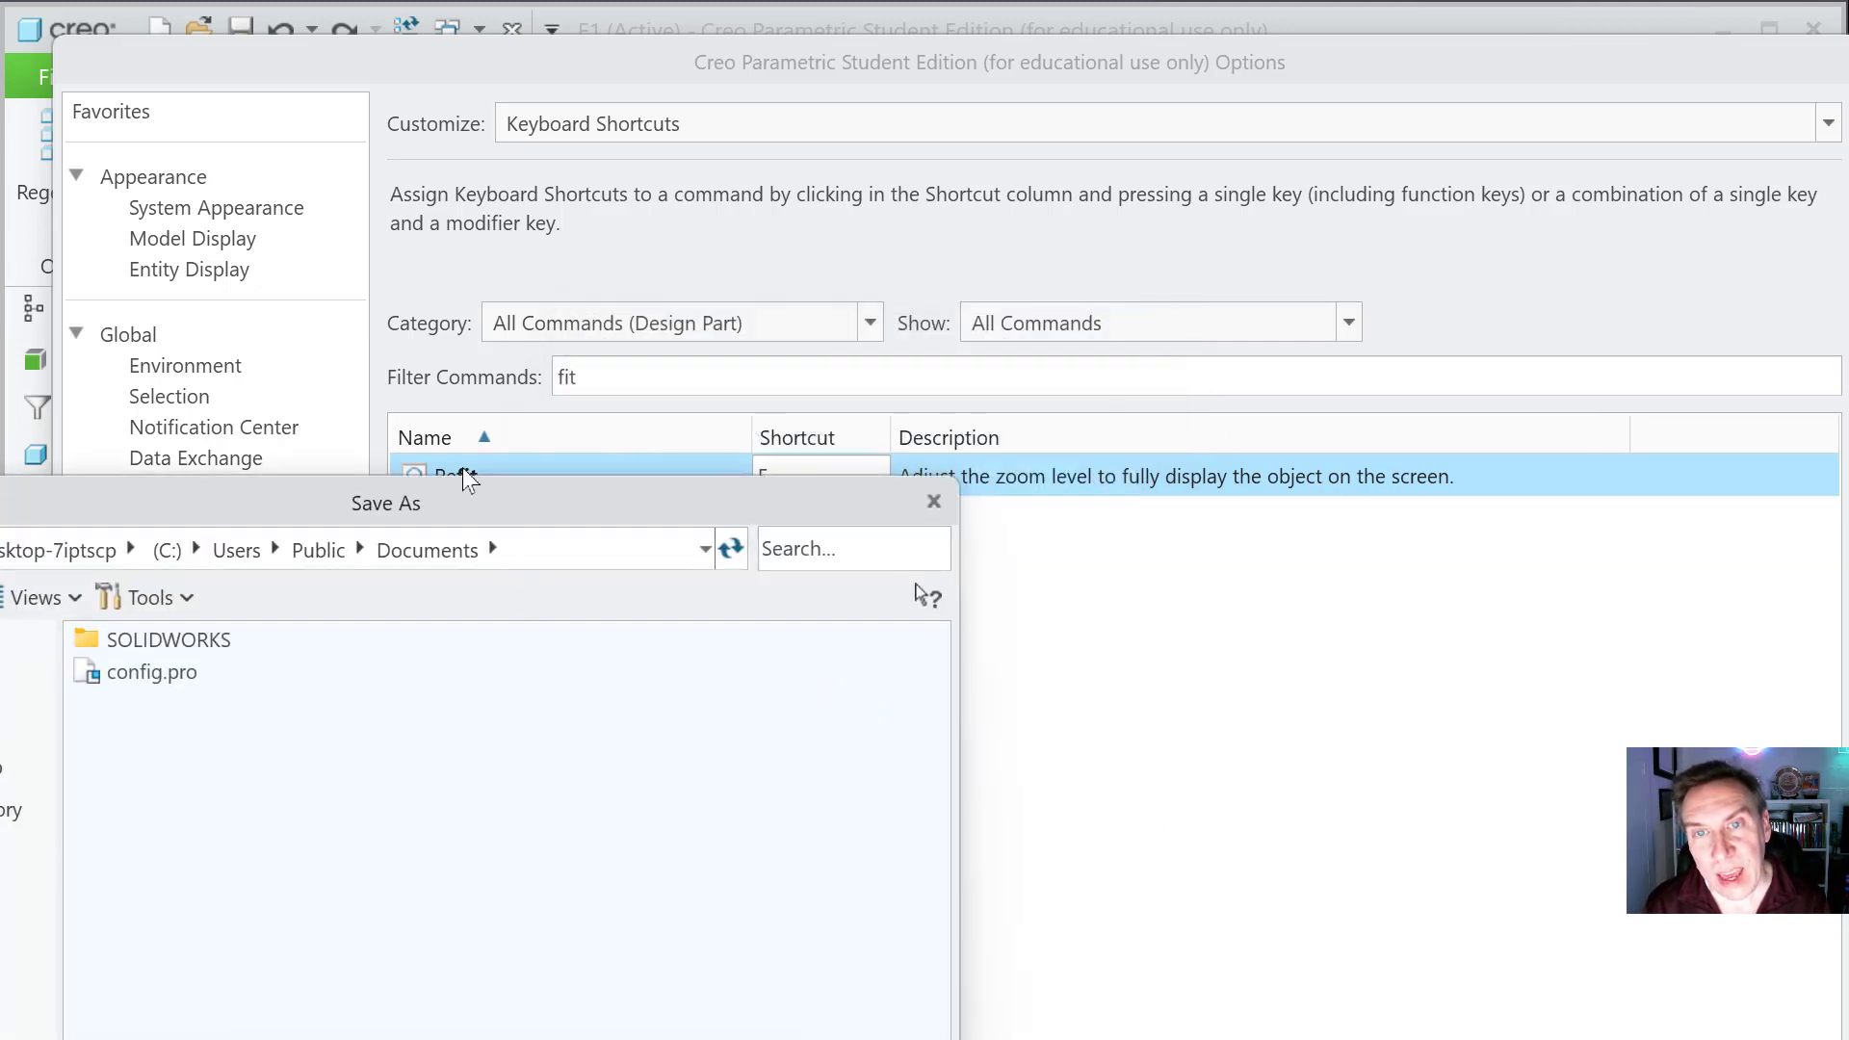
drag(518, 489, 937, 25)
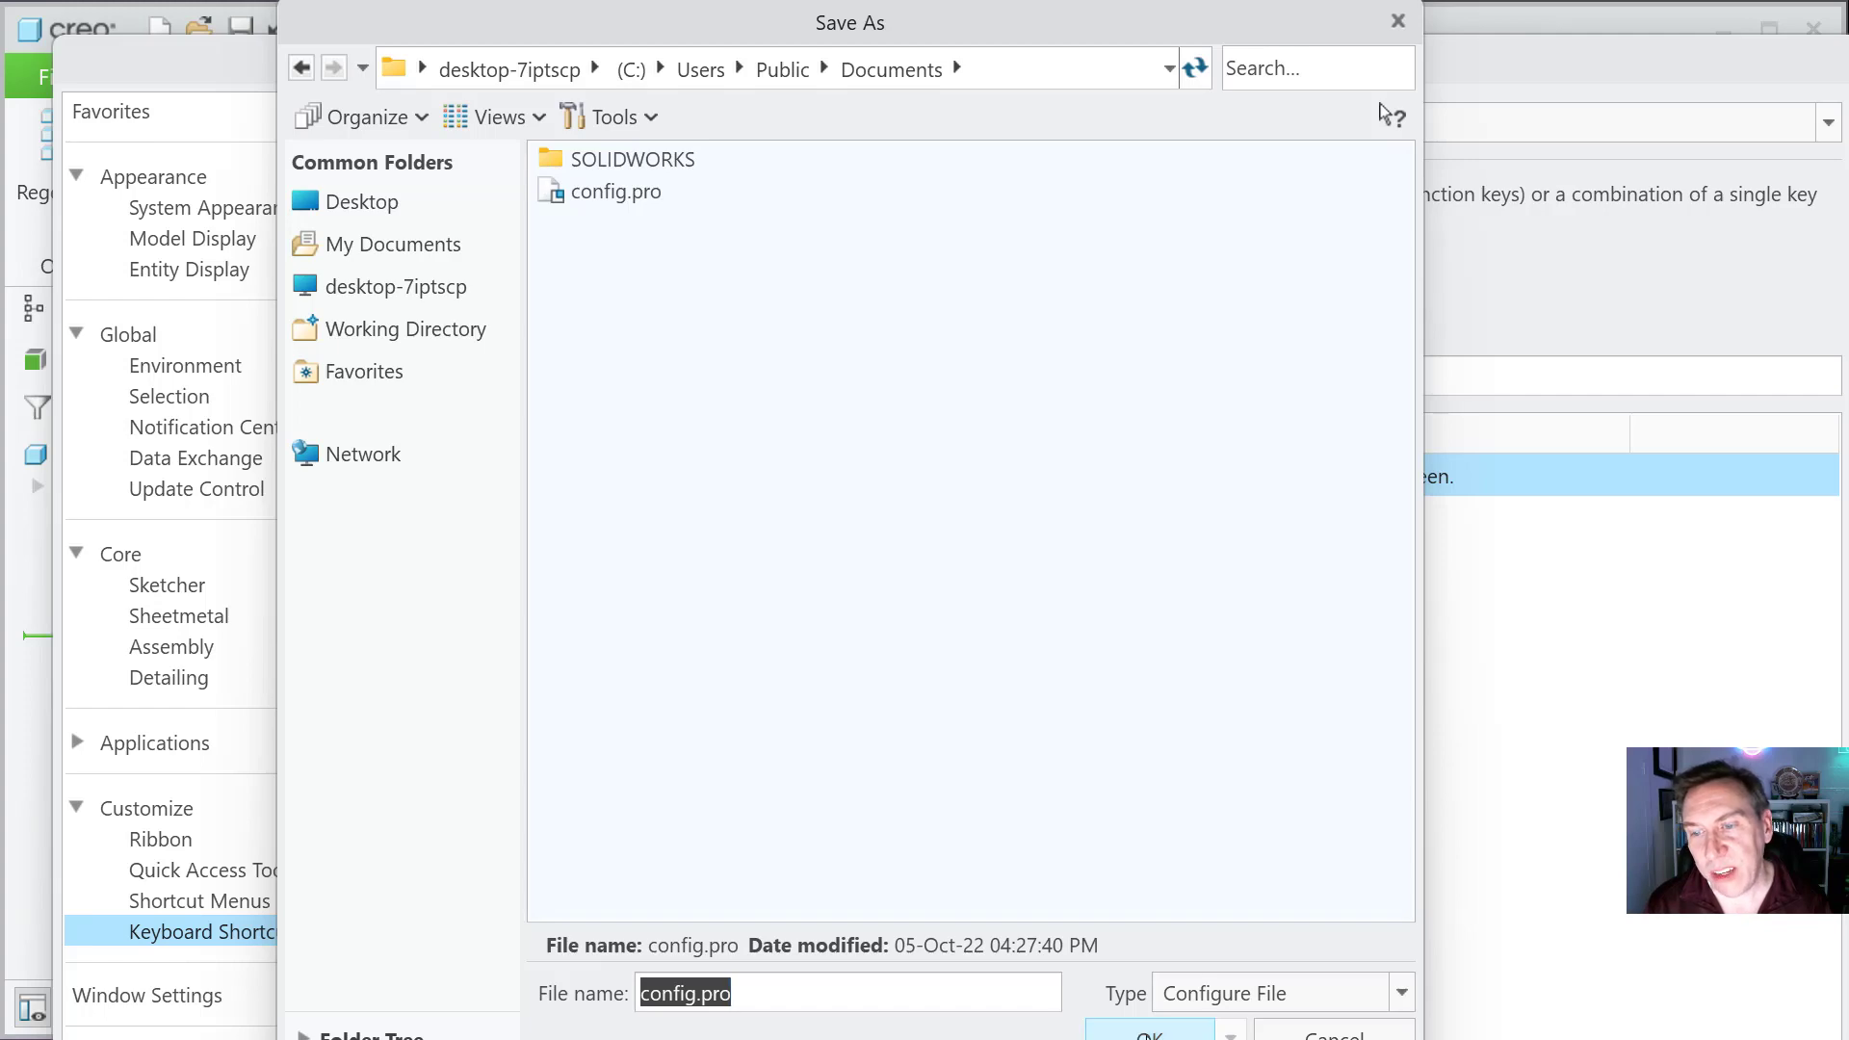
click(1149, 1030)
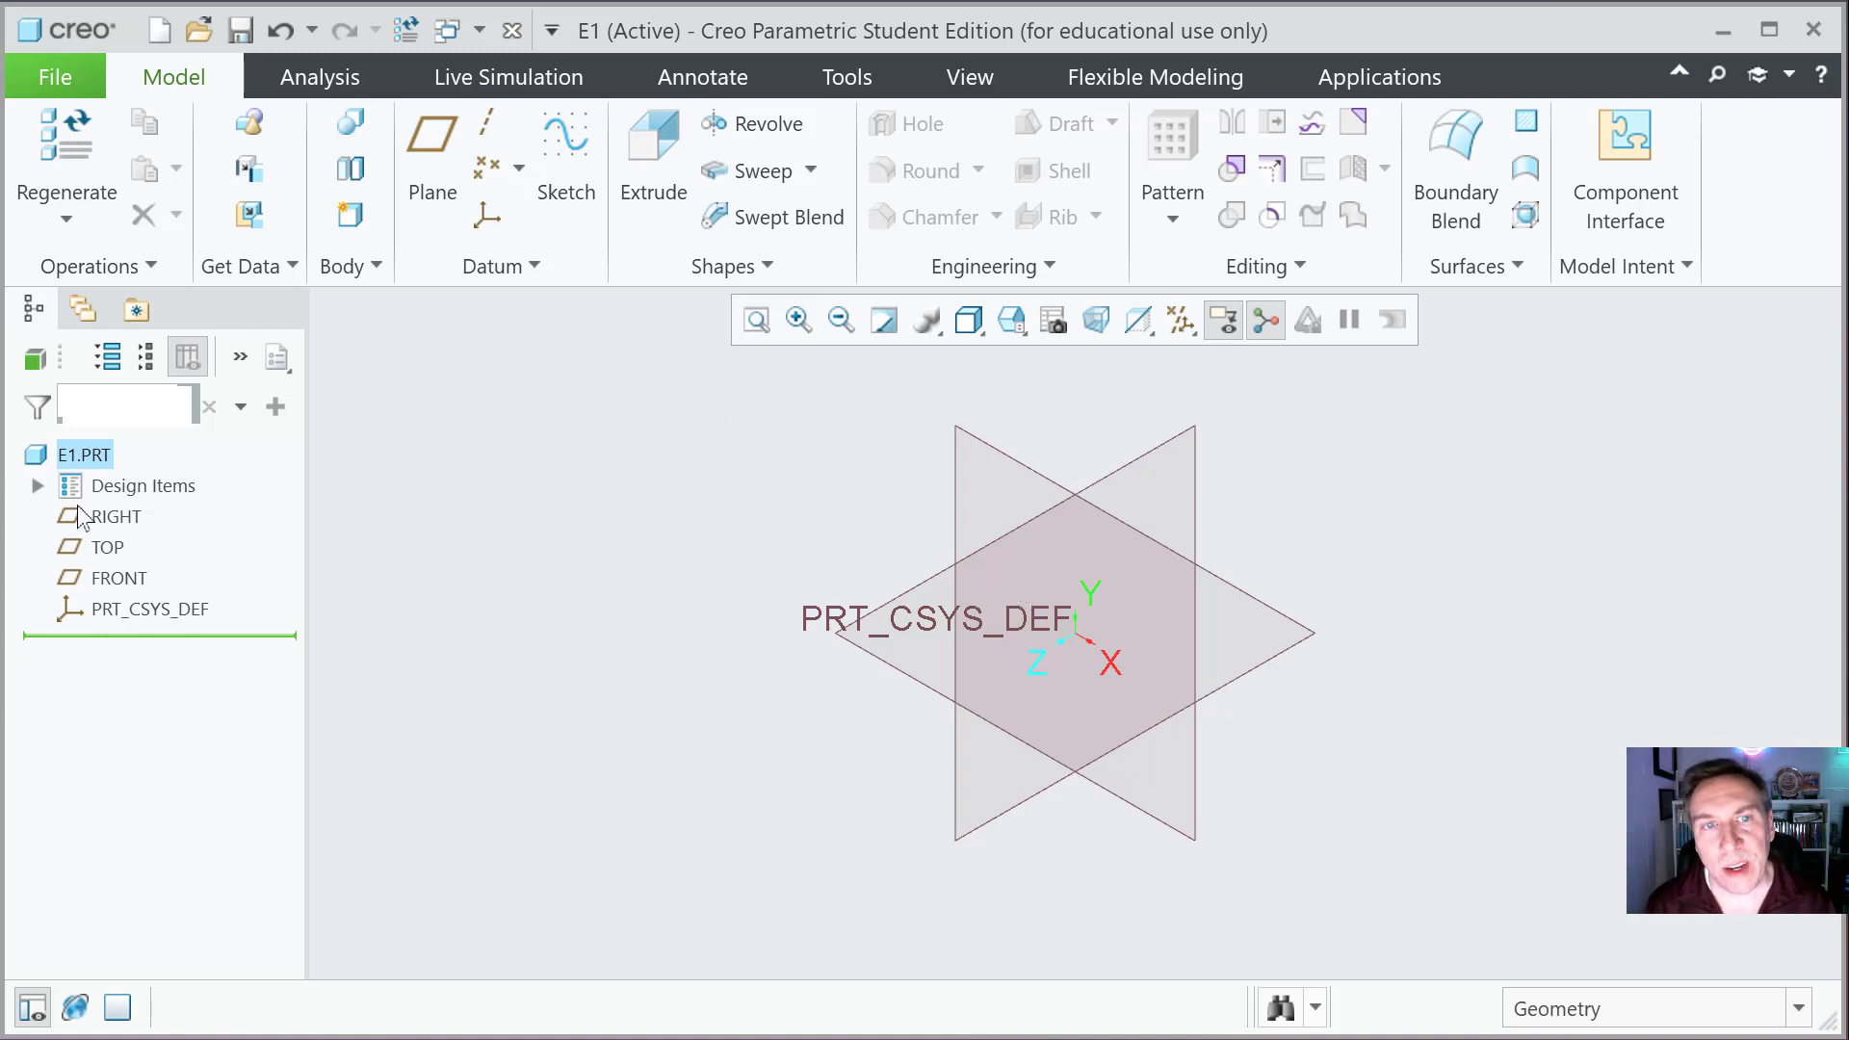
Step: Select the FRONT datum plane of the E1 part
click(106, 581)
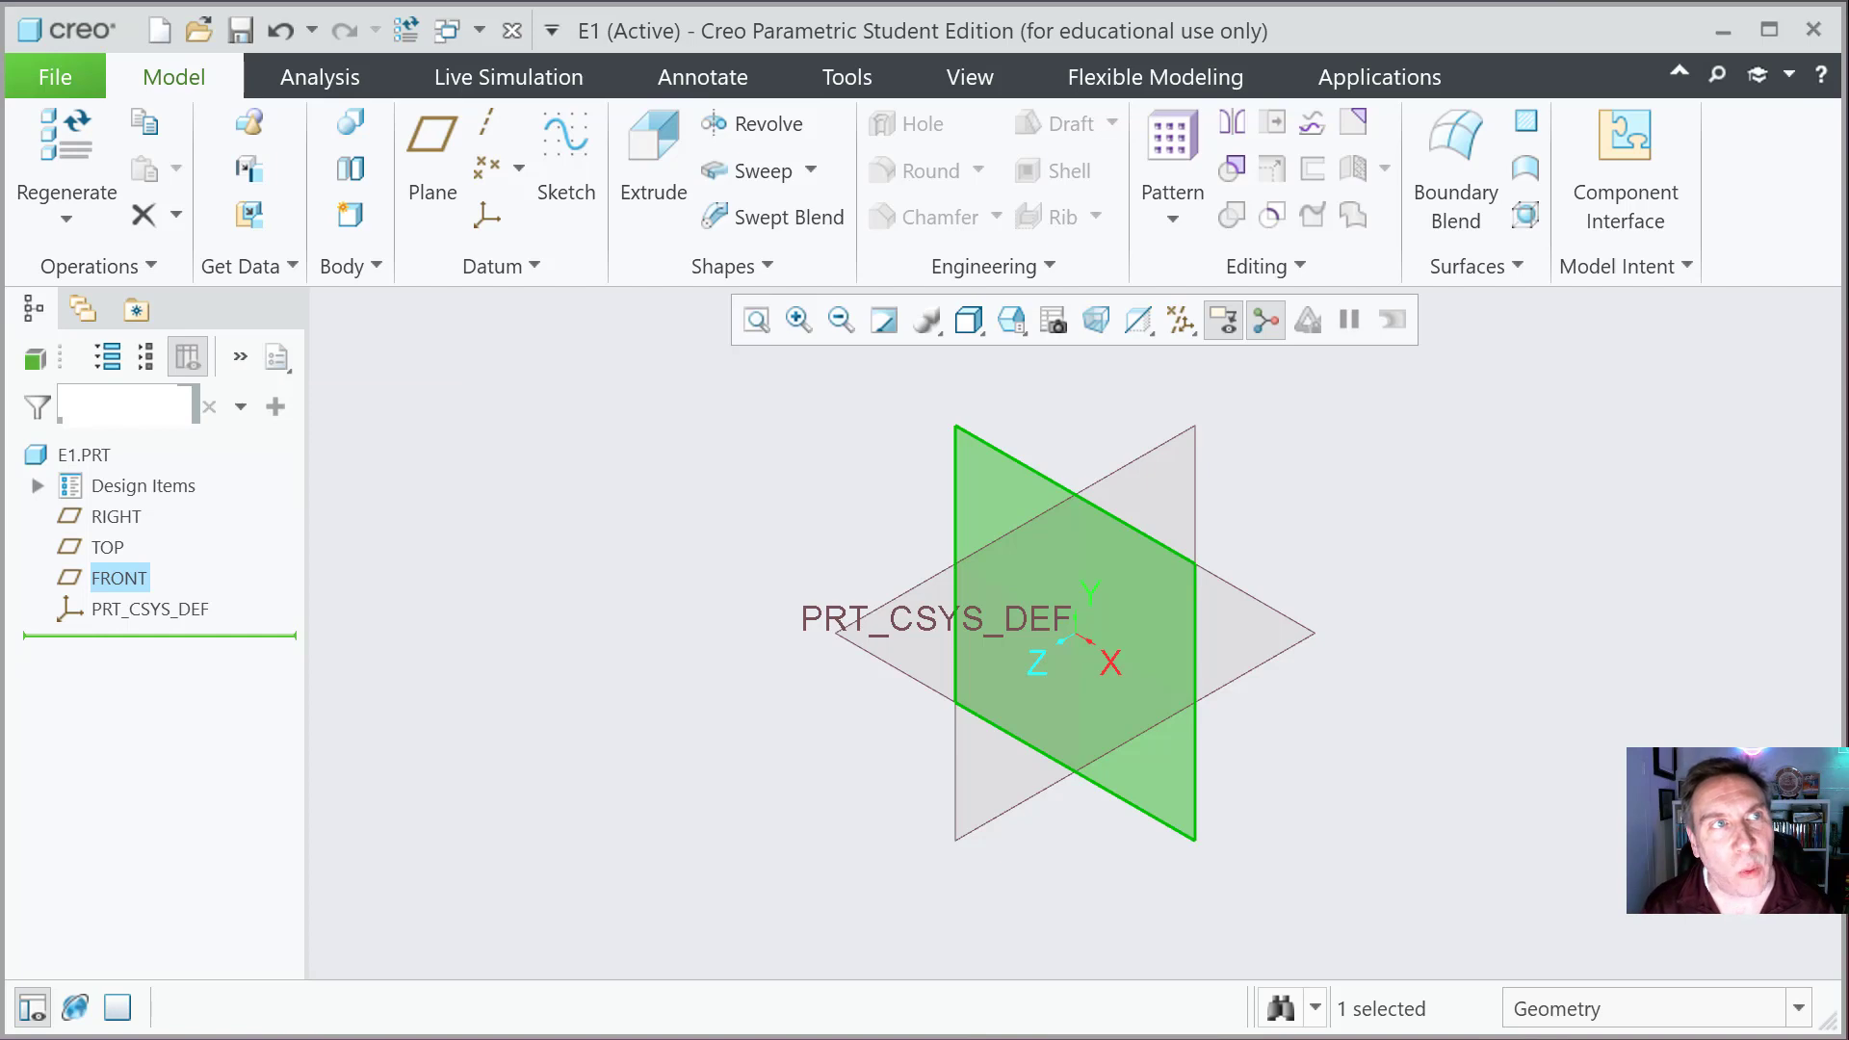
Step: Switch to Chrome and look through the vertanux1 YouTube channel and the website's Instructional Manuals and Part files pages
key(alt+Tab)
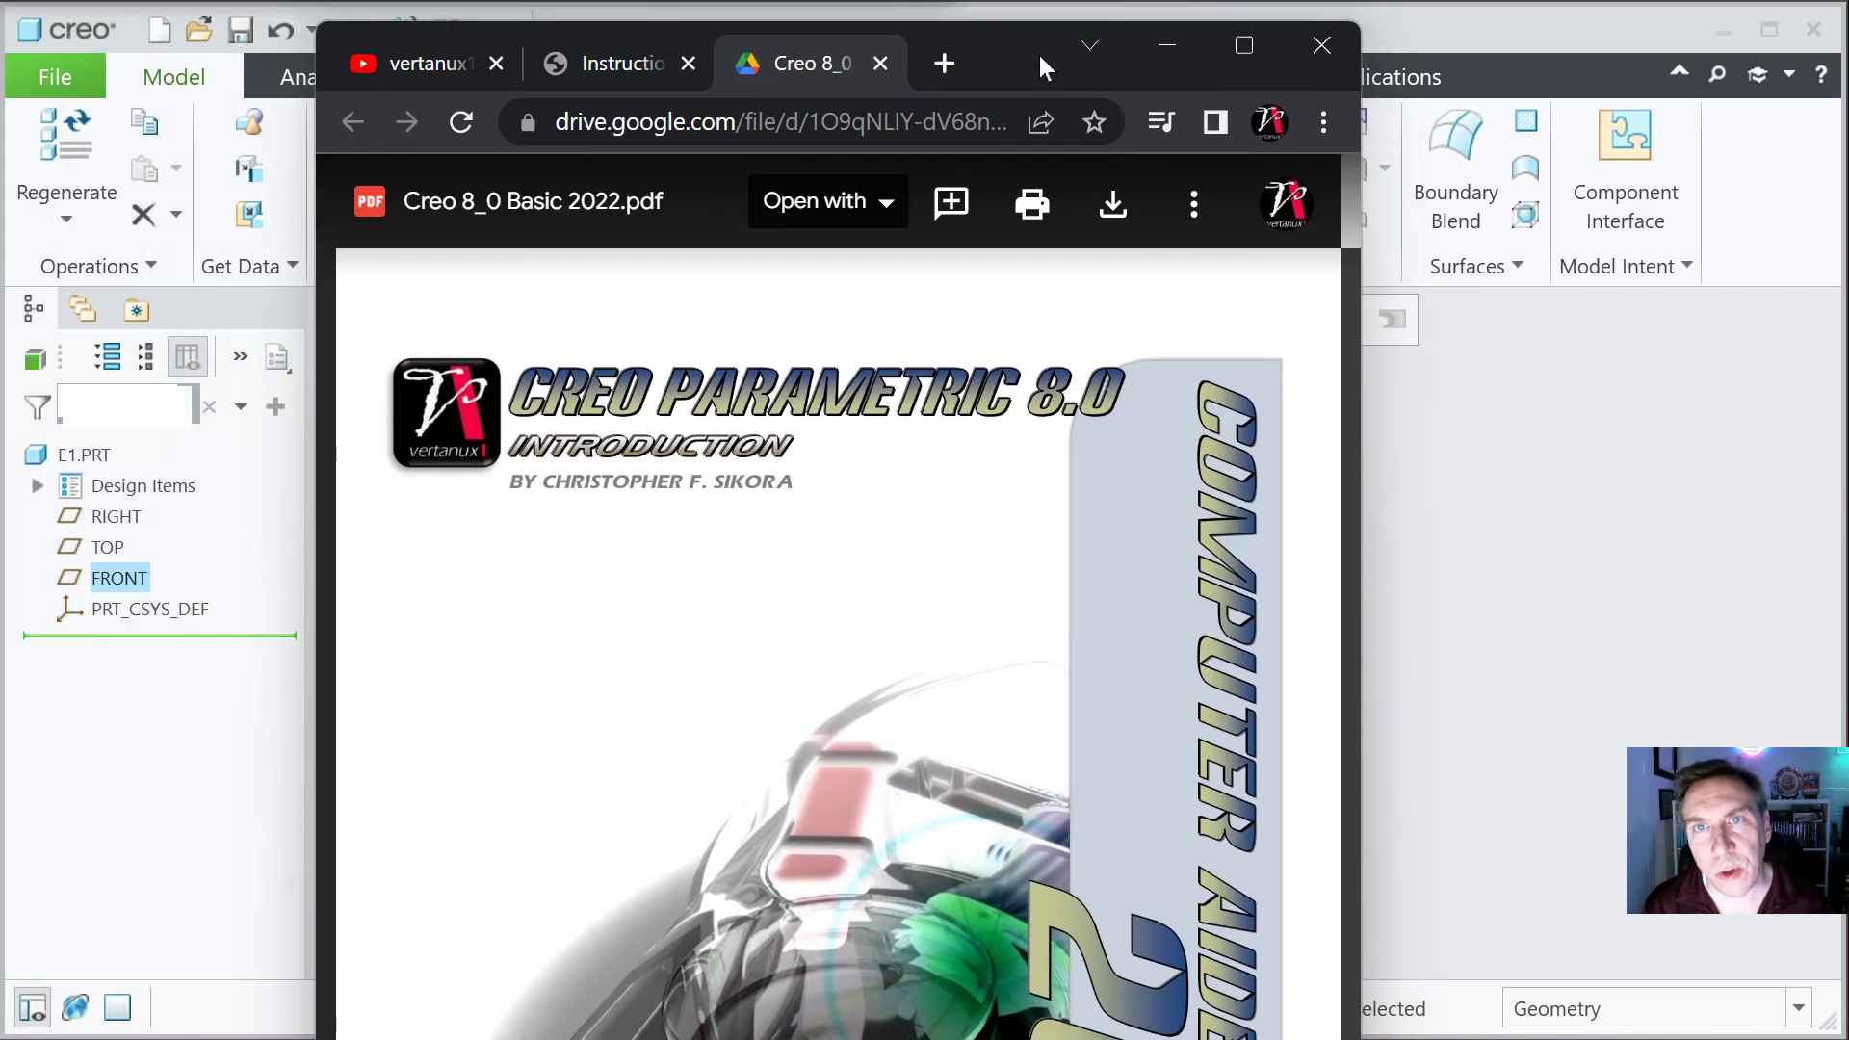
click(439, 66)
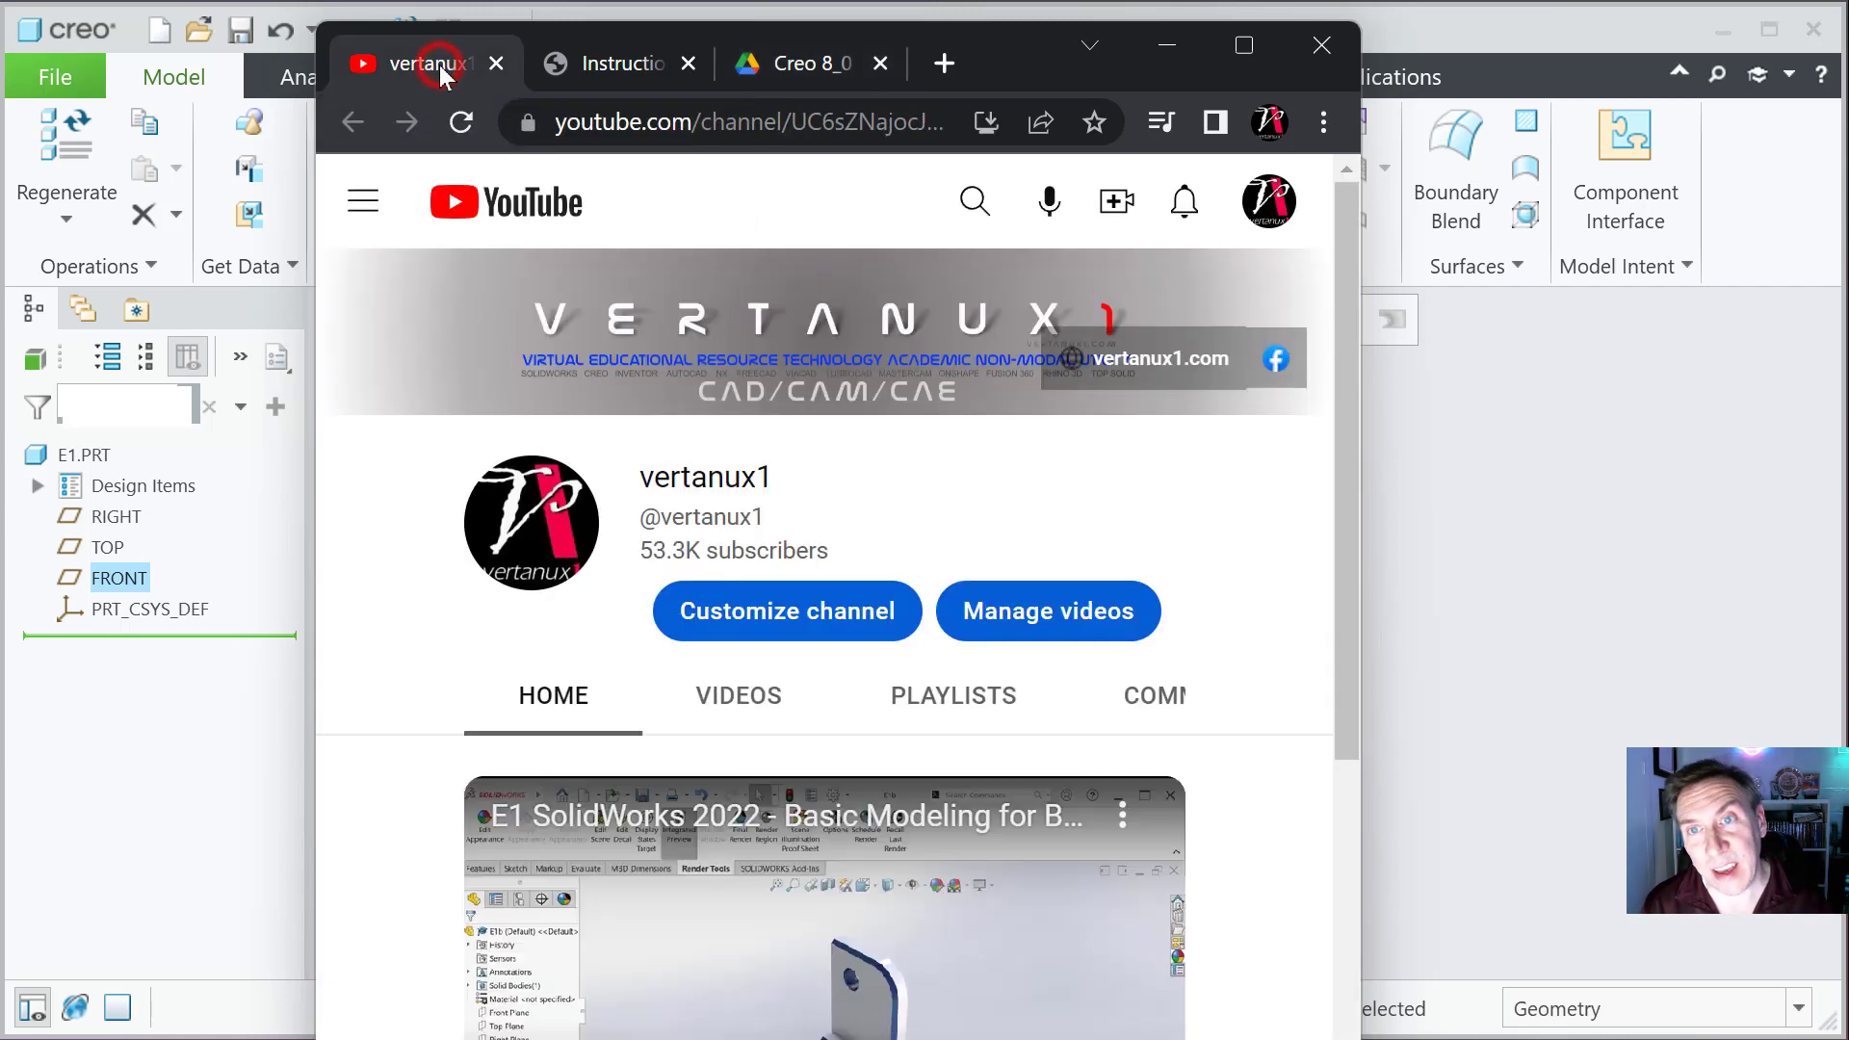
click(631, 64)
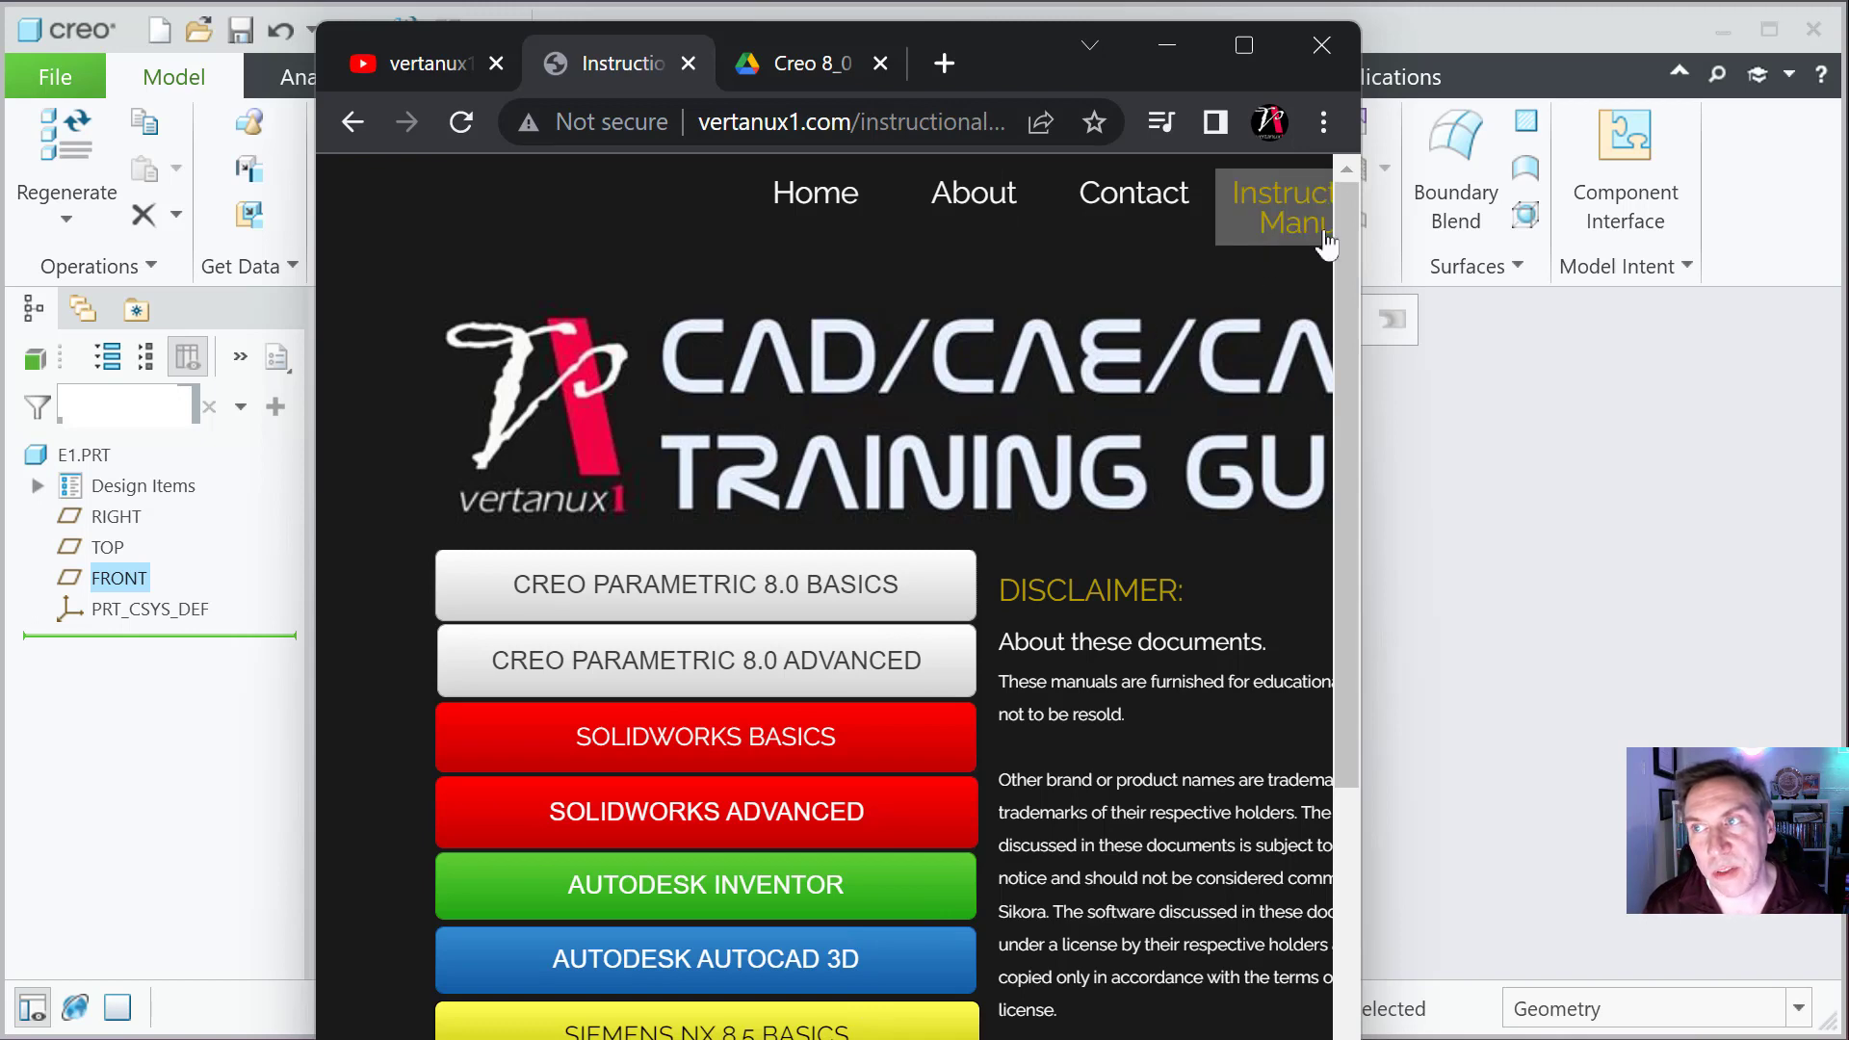
drag(1362, 237, 1761, 270)
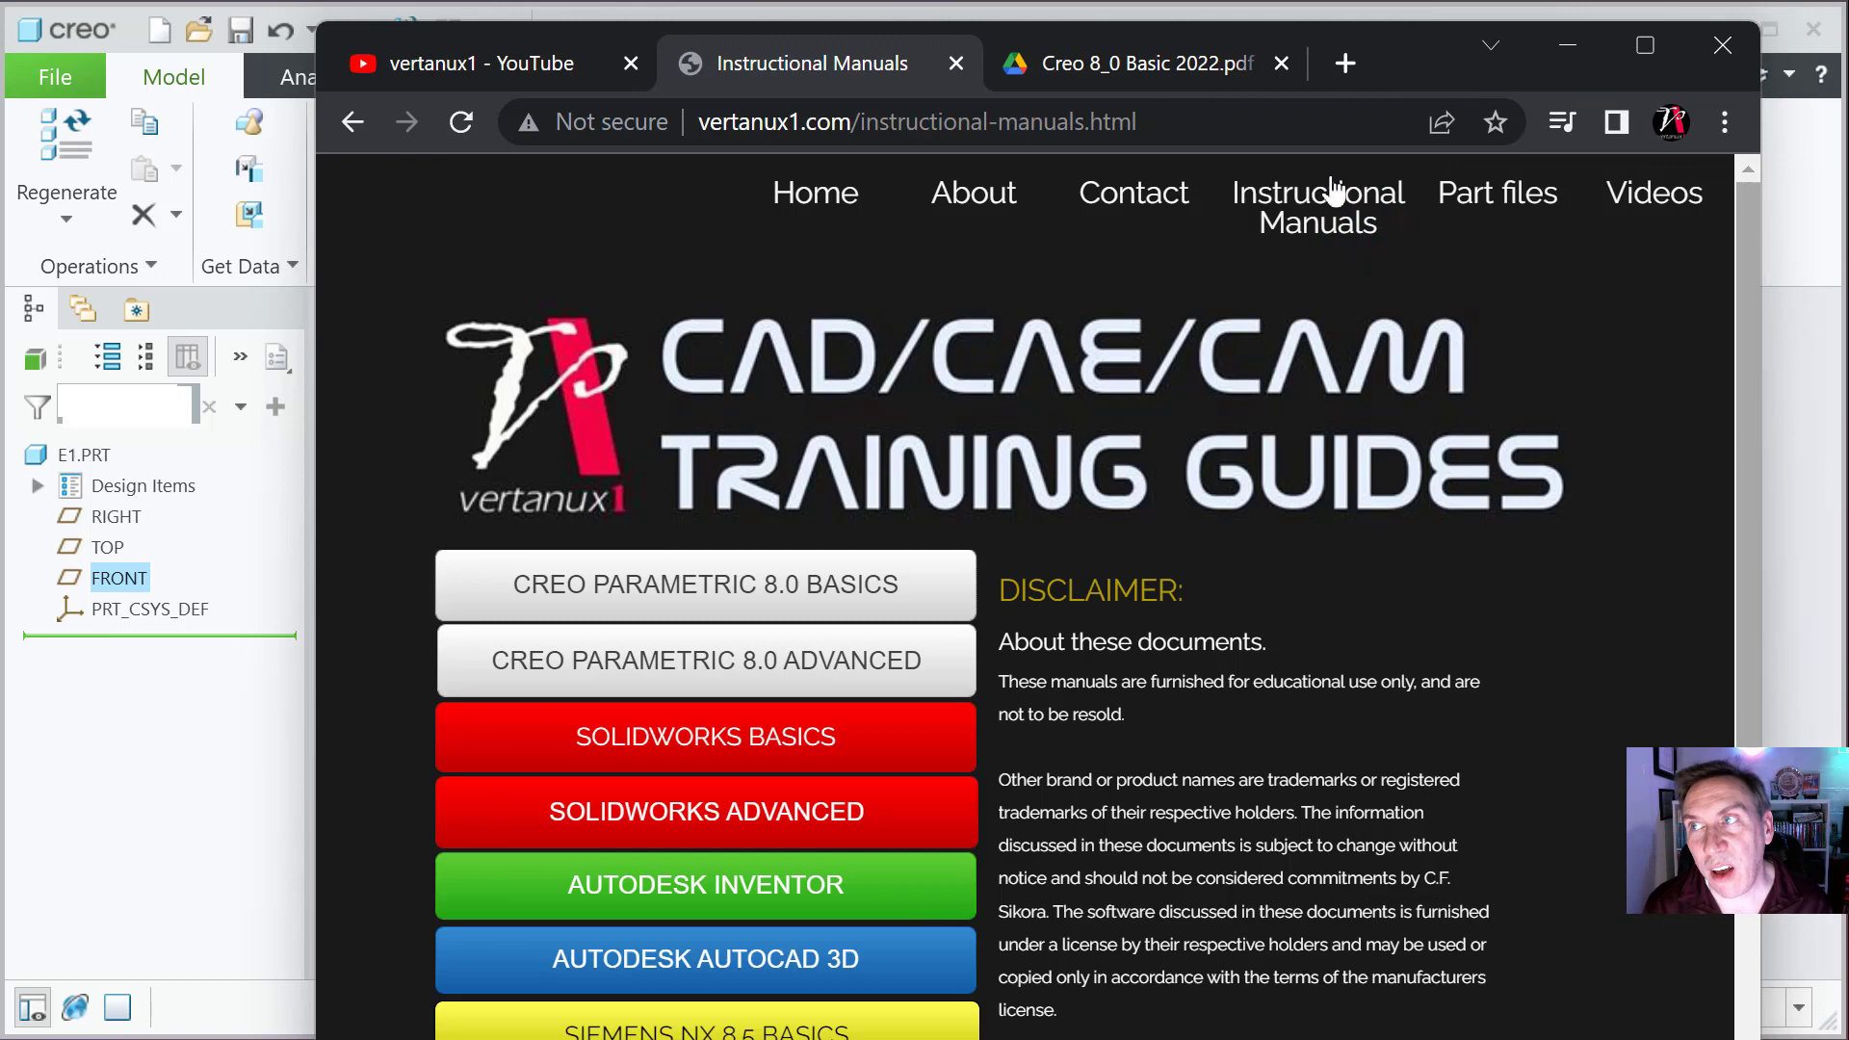
click(1458, 214)
scroll(1154, 632, down, 3)
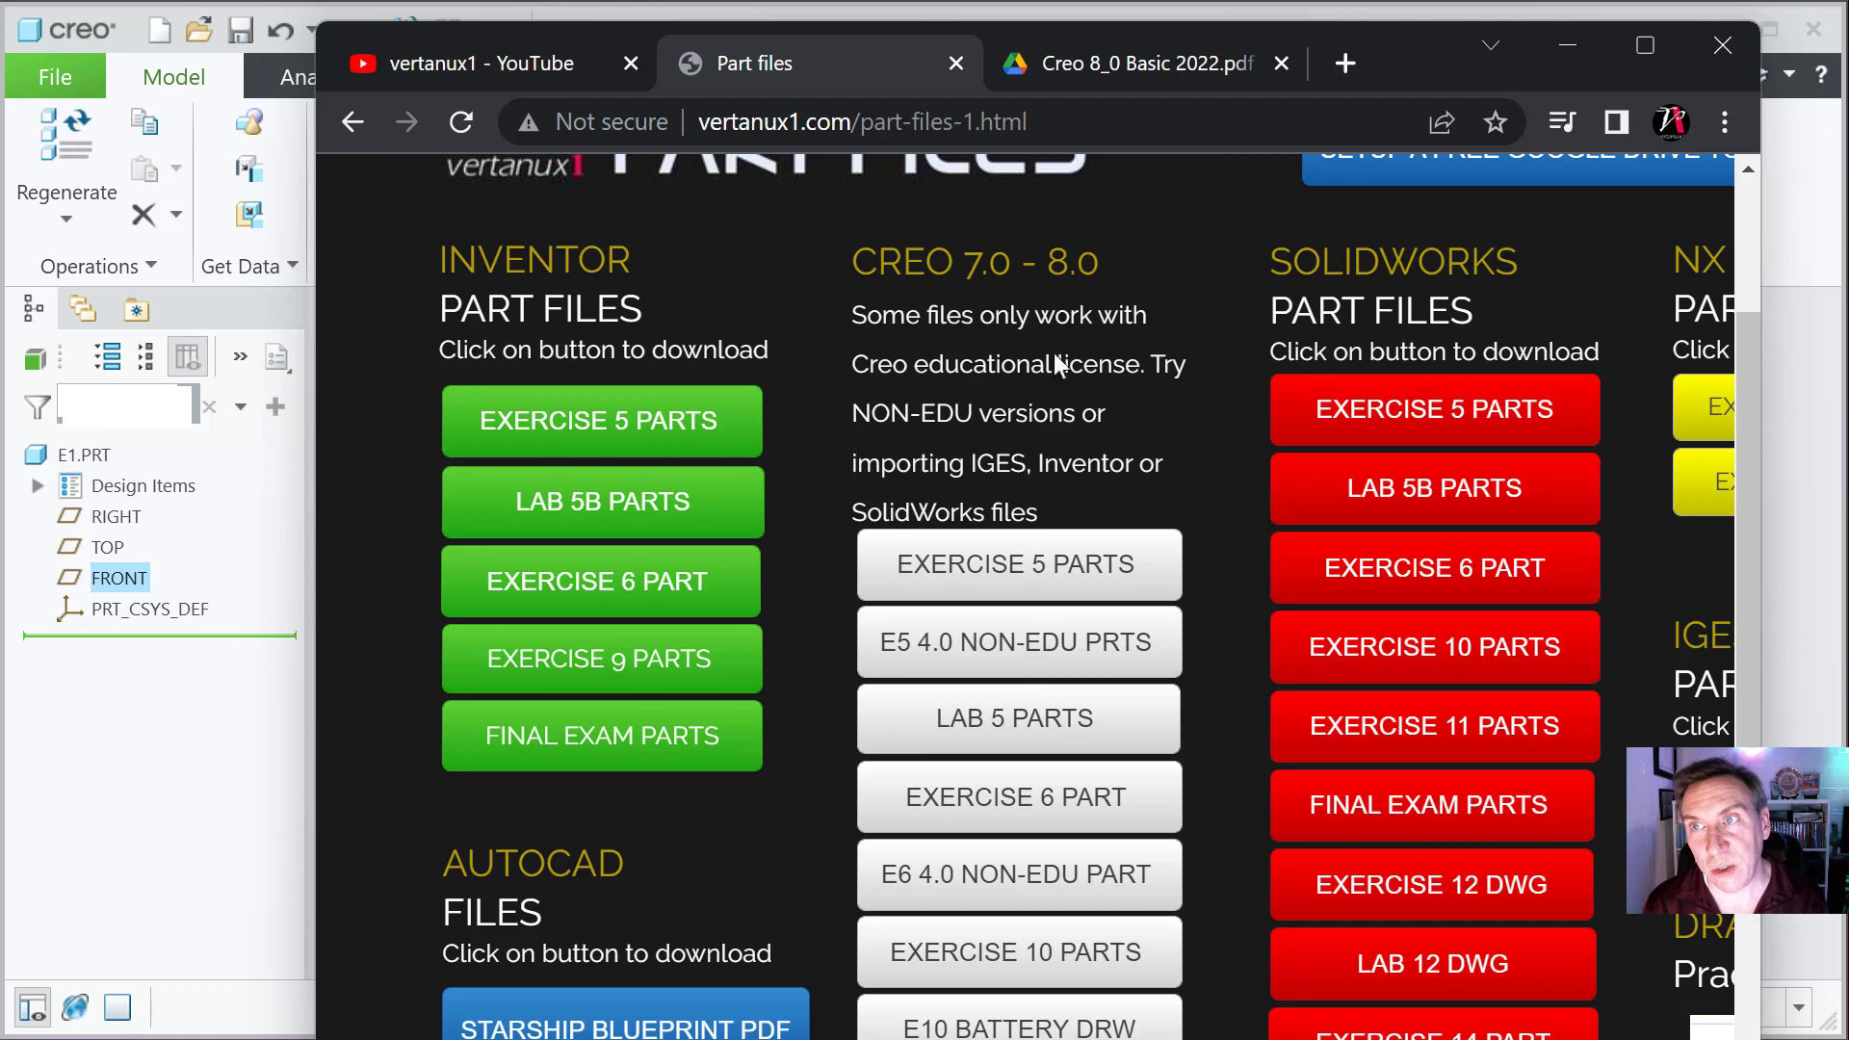
scroll(1071, 434, up, 4)
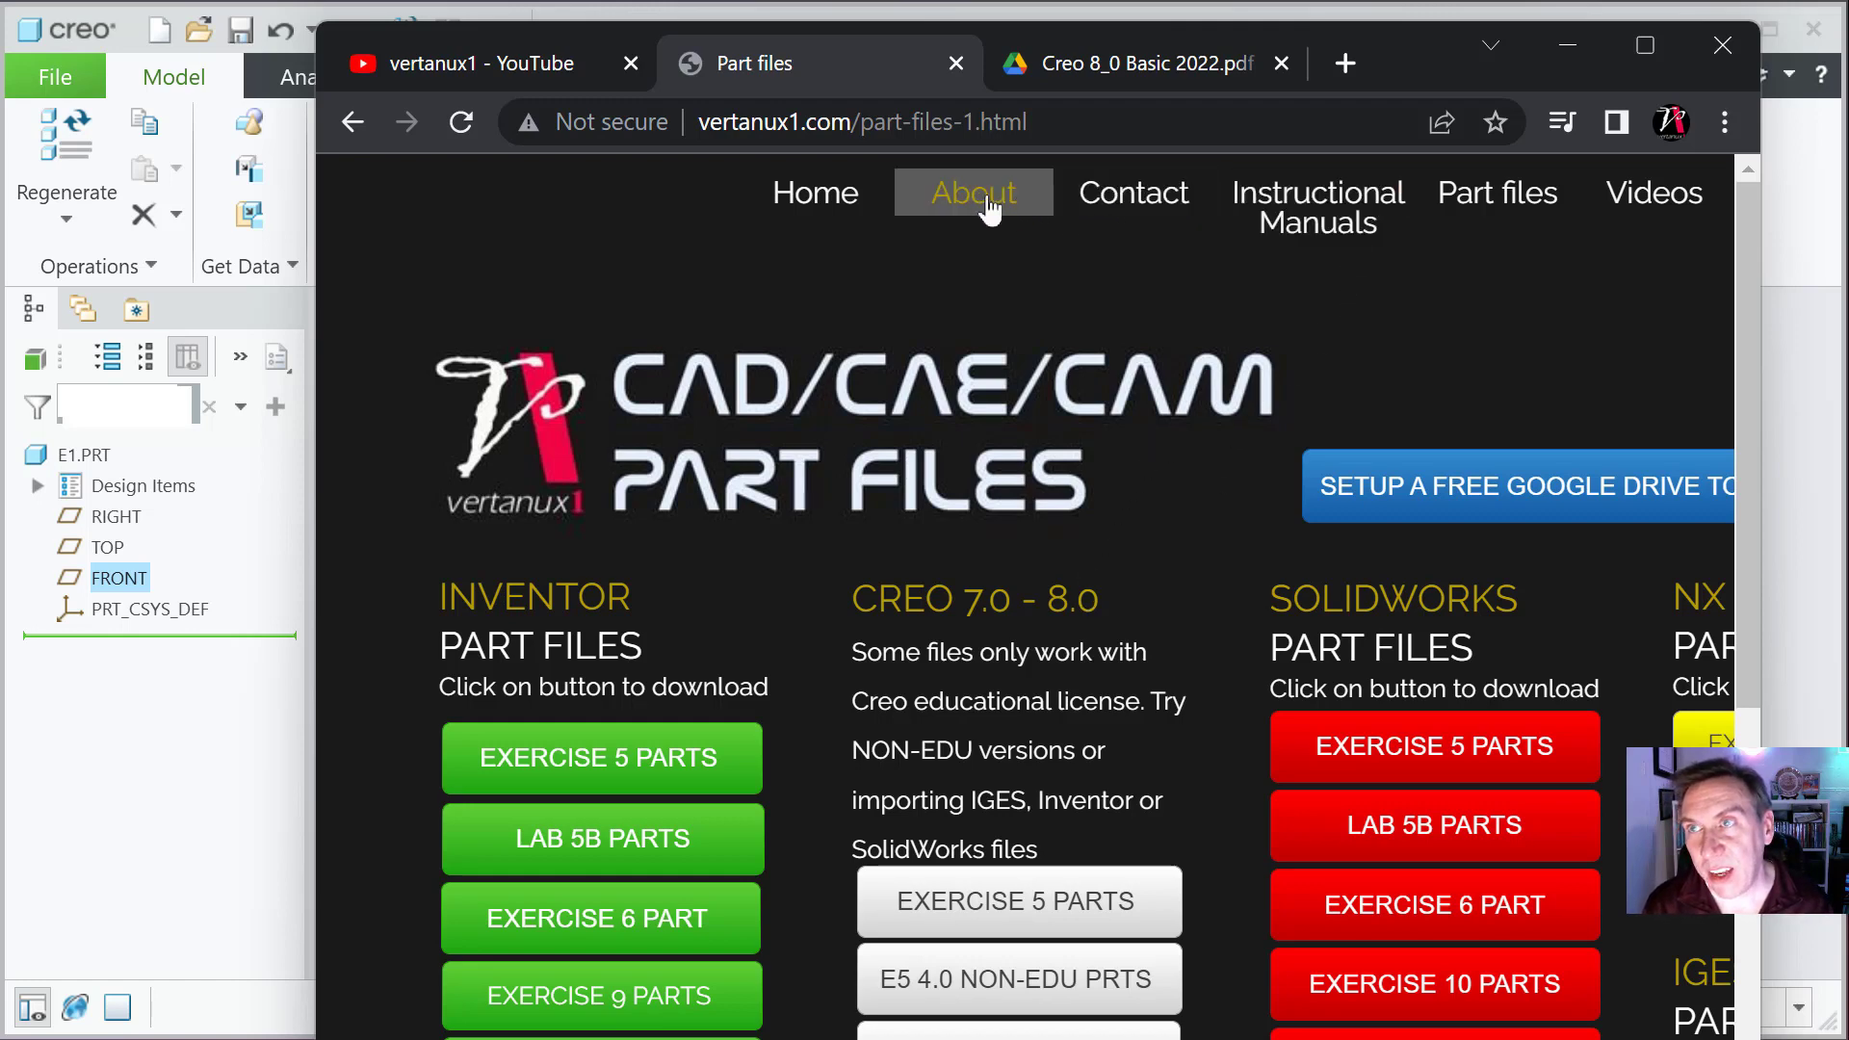
click(1394, 229)
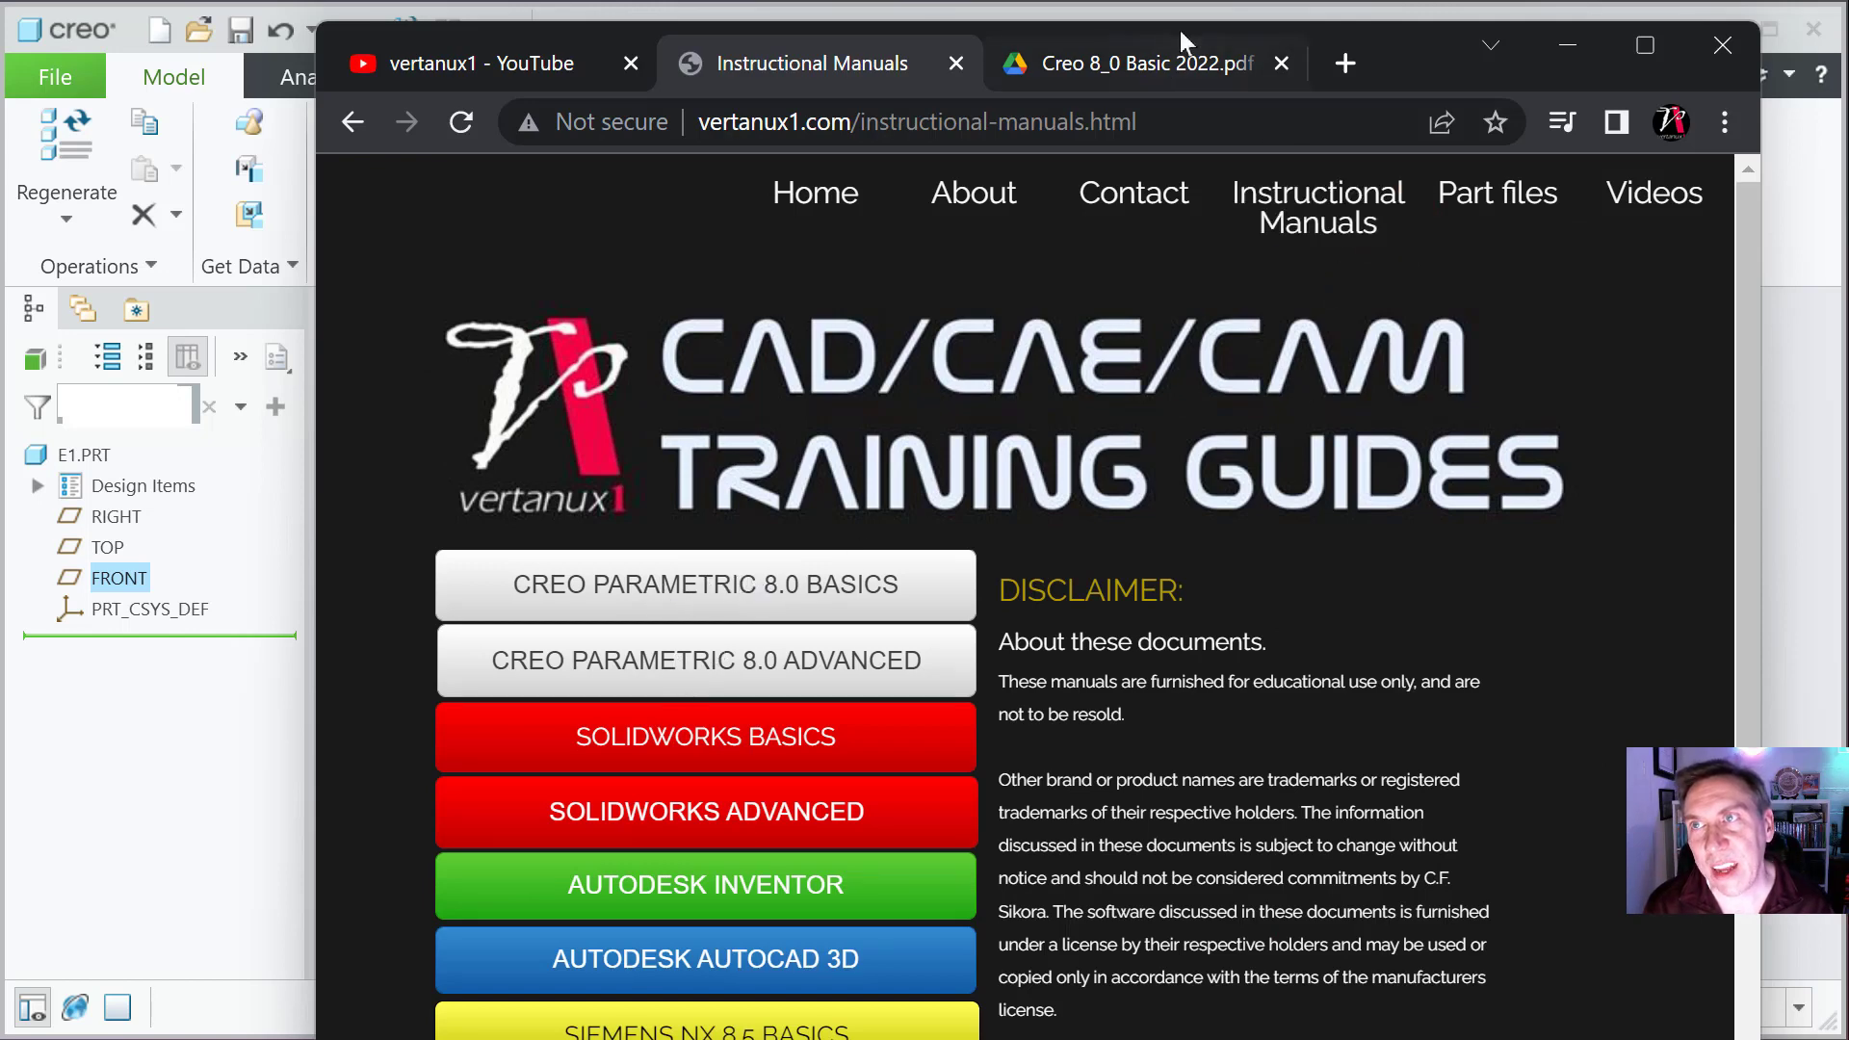
Step: Skim the Creo 8_0 Basic 2022.pdf manual from its cover through the grading, course outline and class policy pages
click(1161, 63)
scroll(992, 524, down, 3)
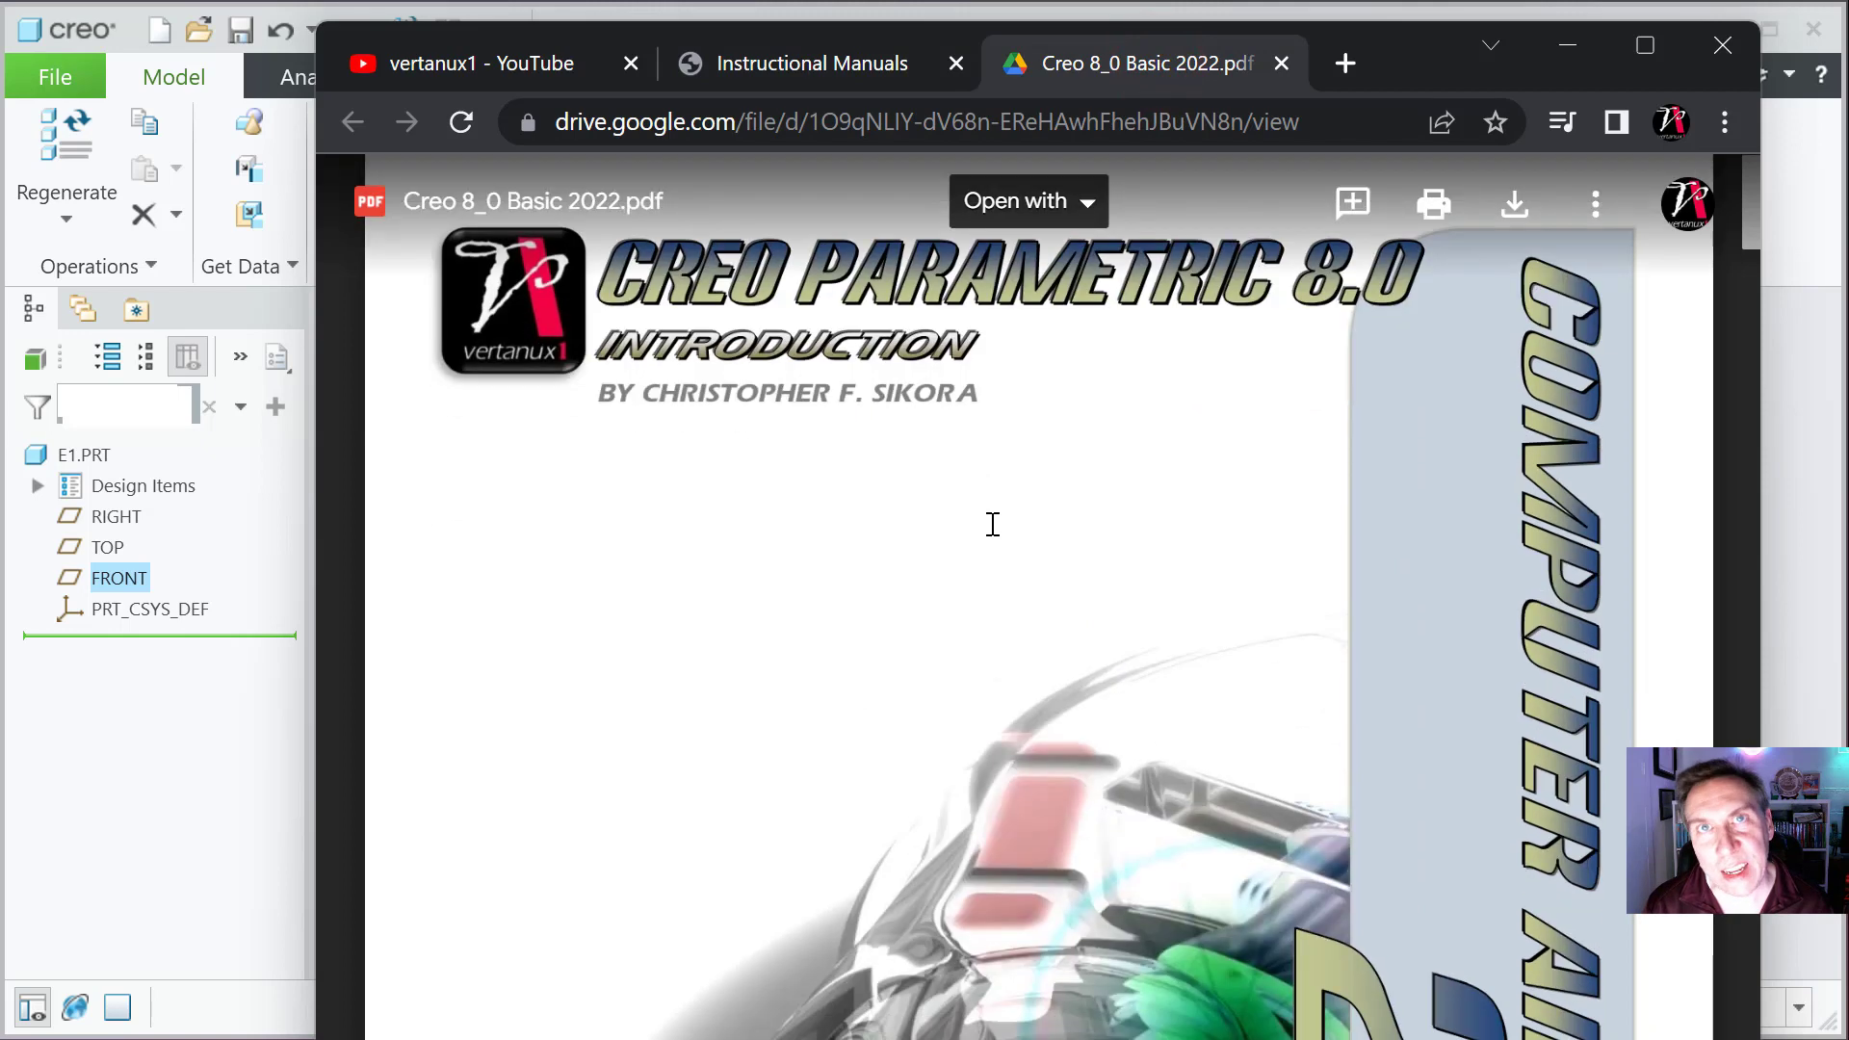
scroll(992, 524, down, 3)
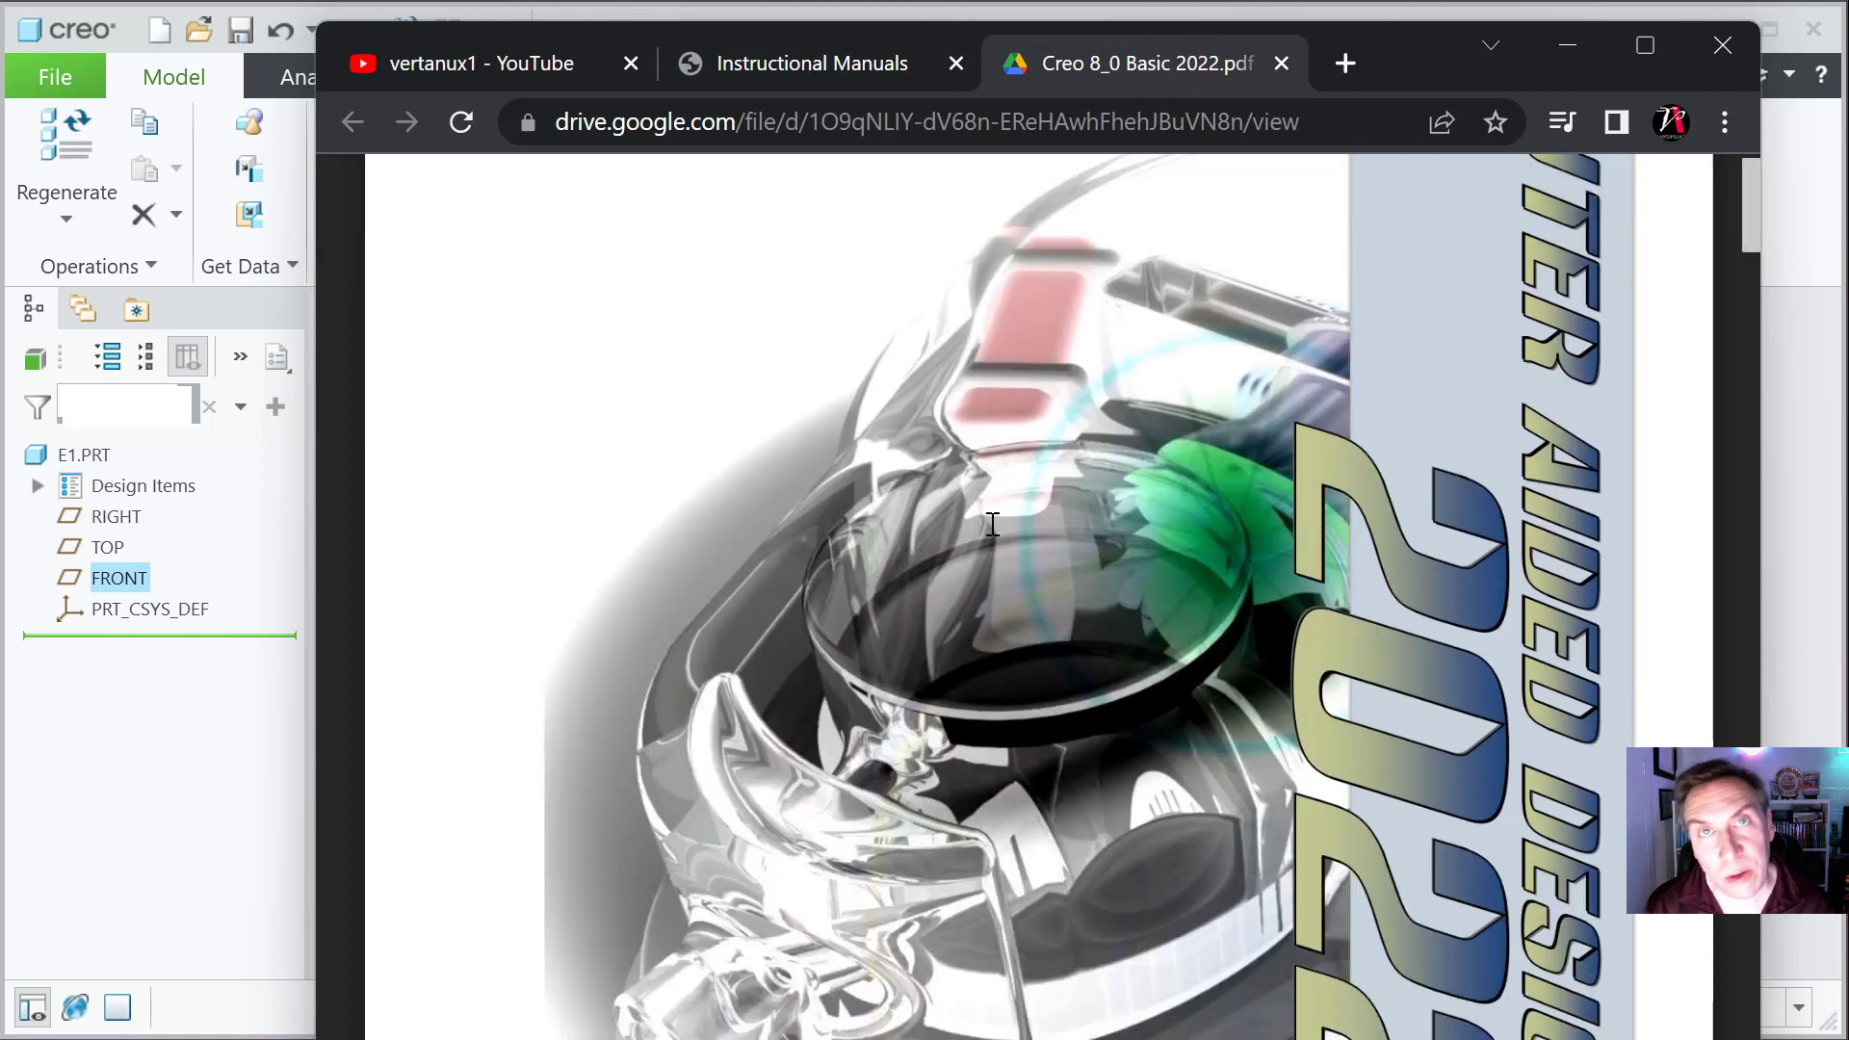
scroll(993, 524, down, 3)
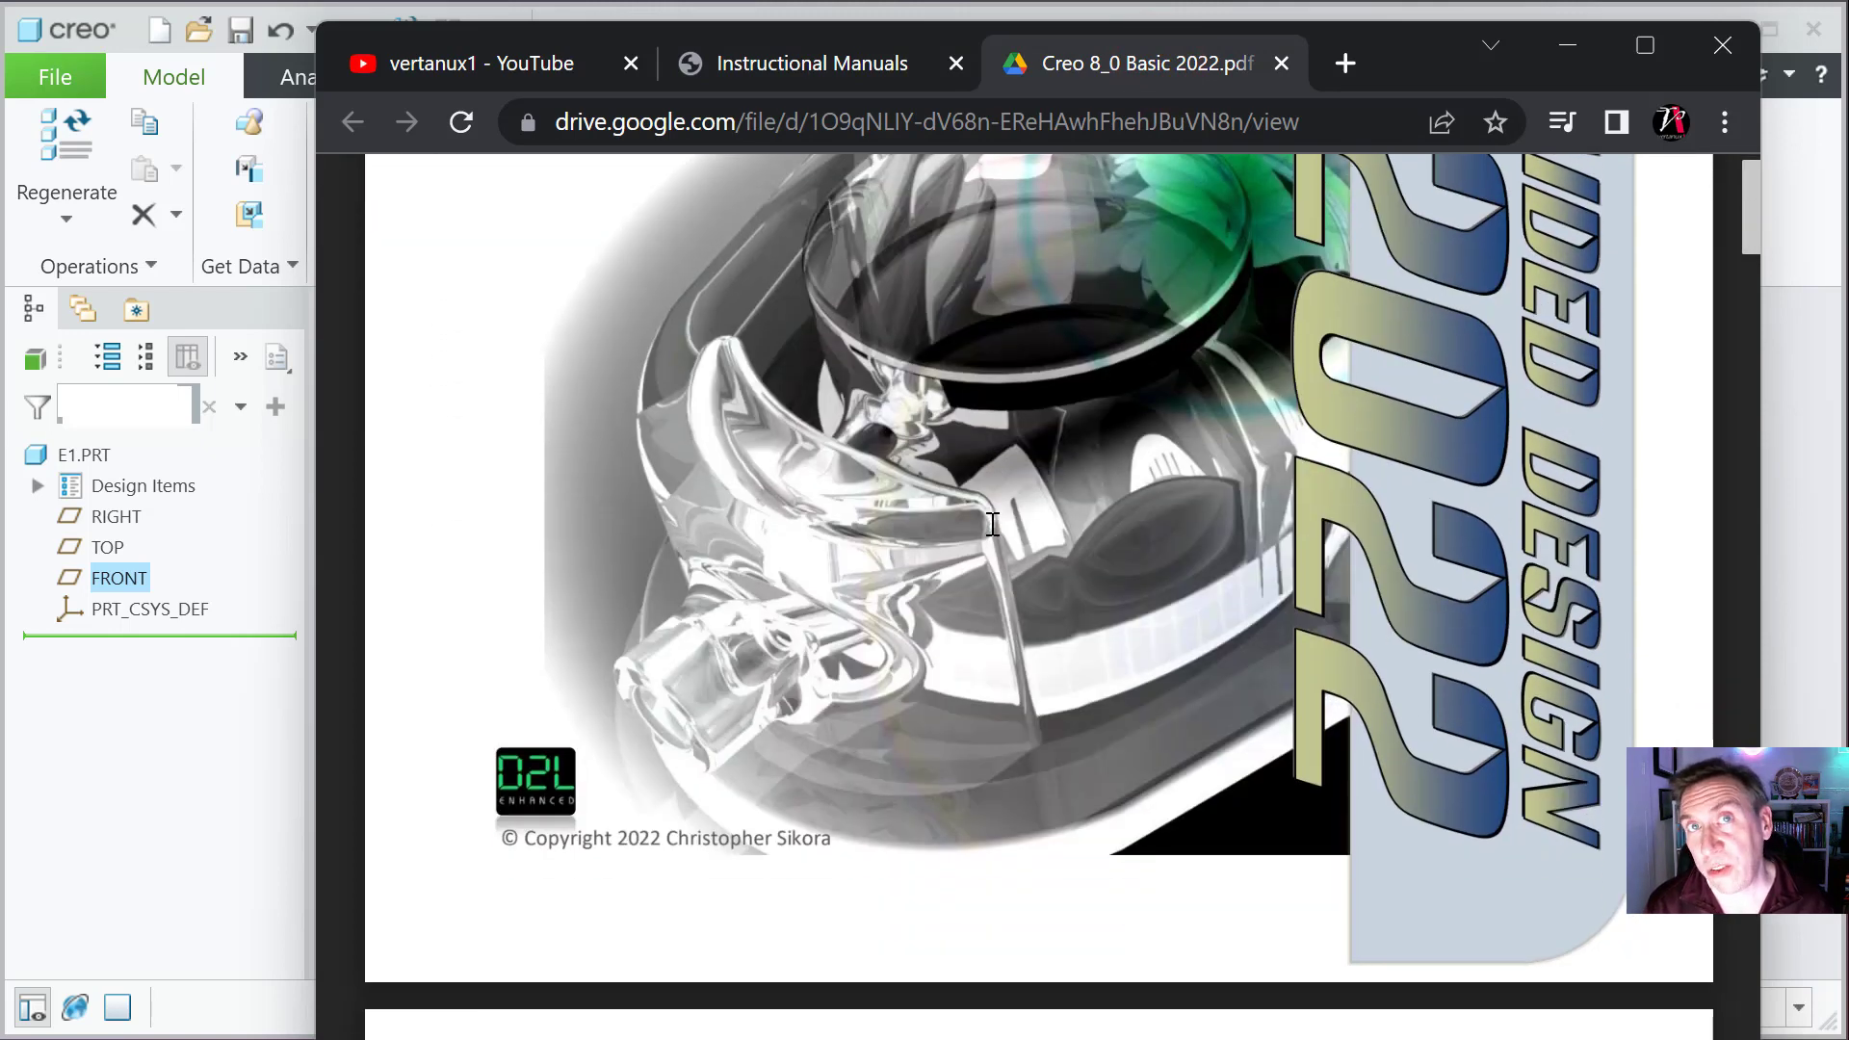
scroll(992, 524, down, 6)
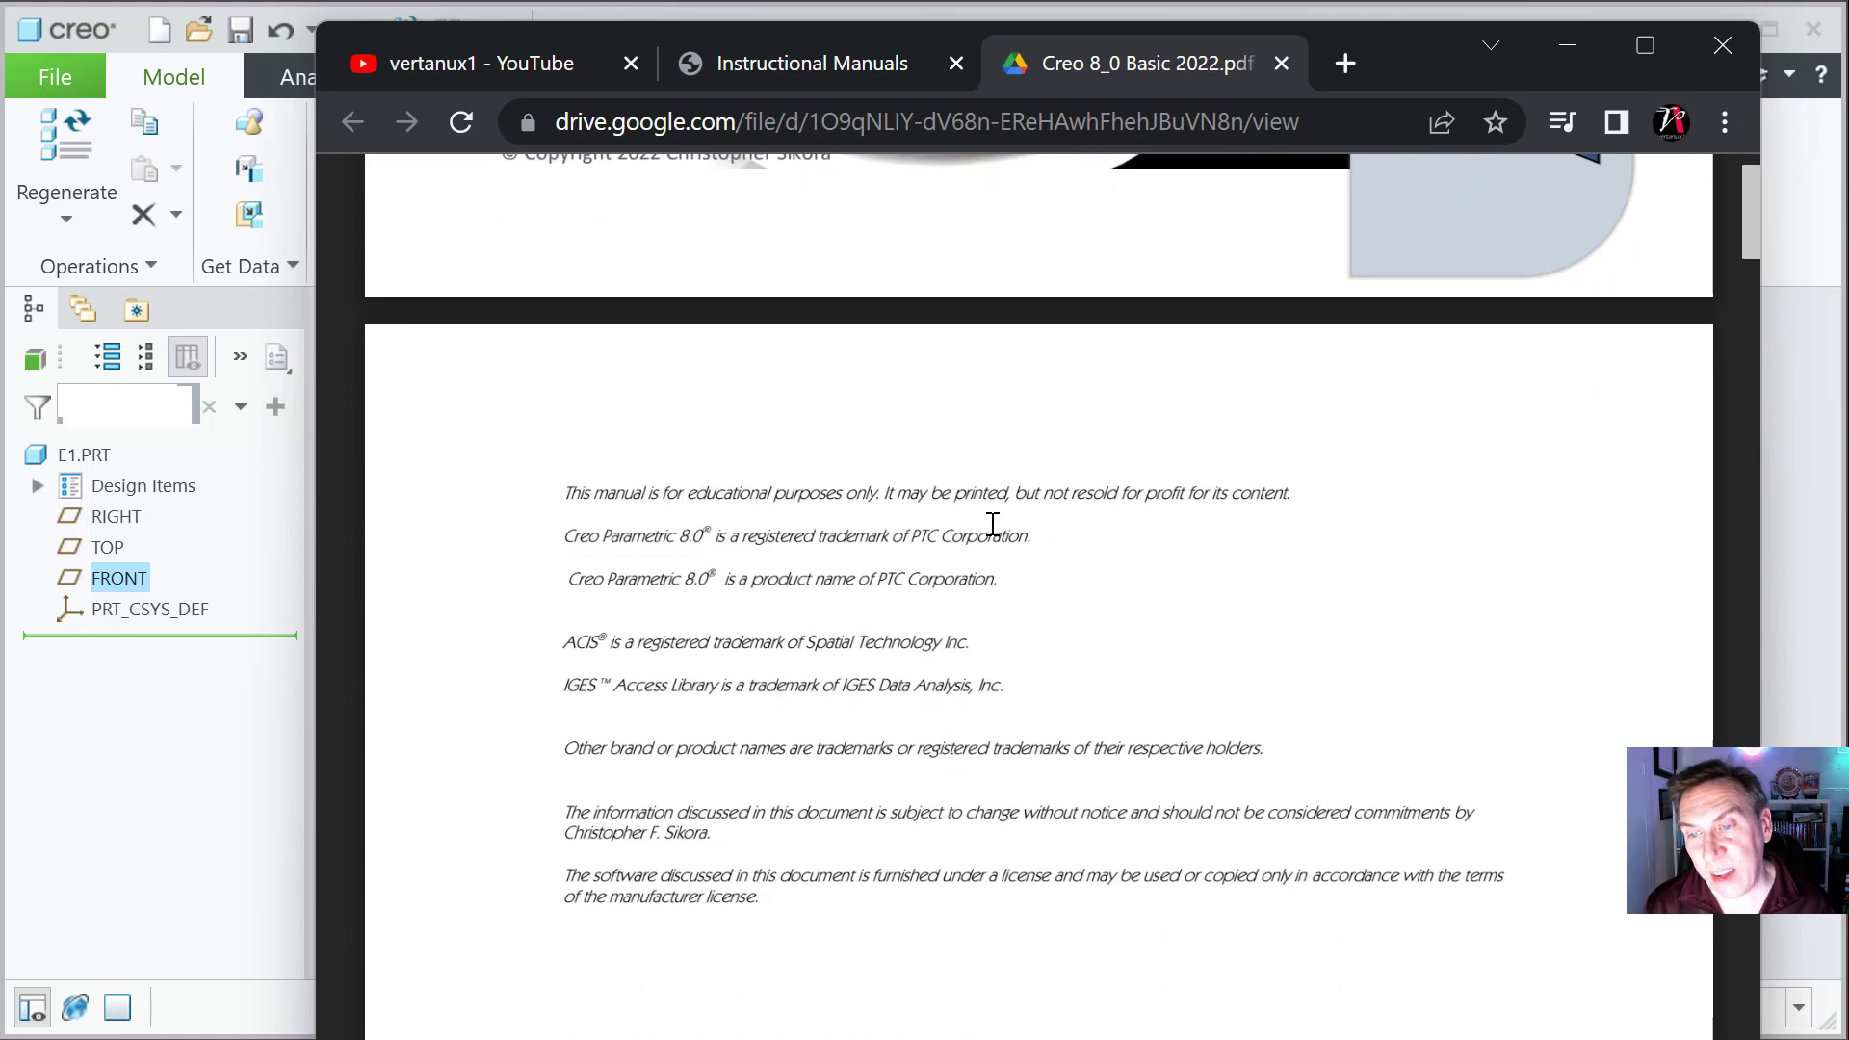
scroll(992, 524, down, 20)
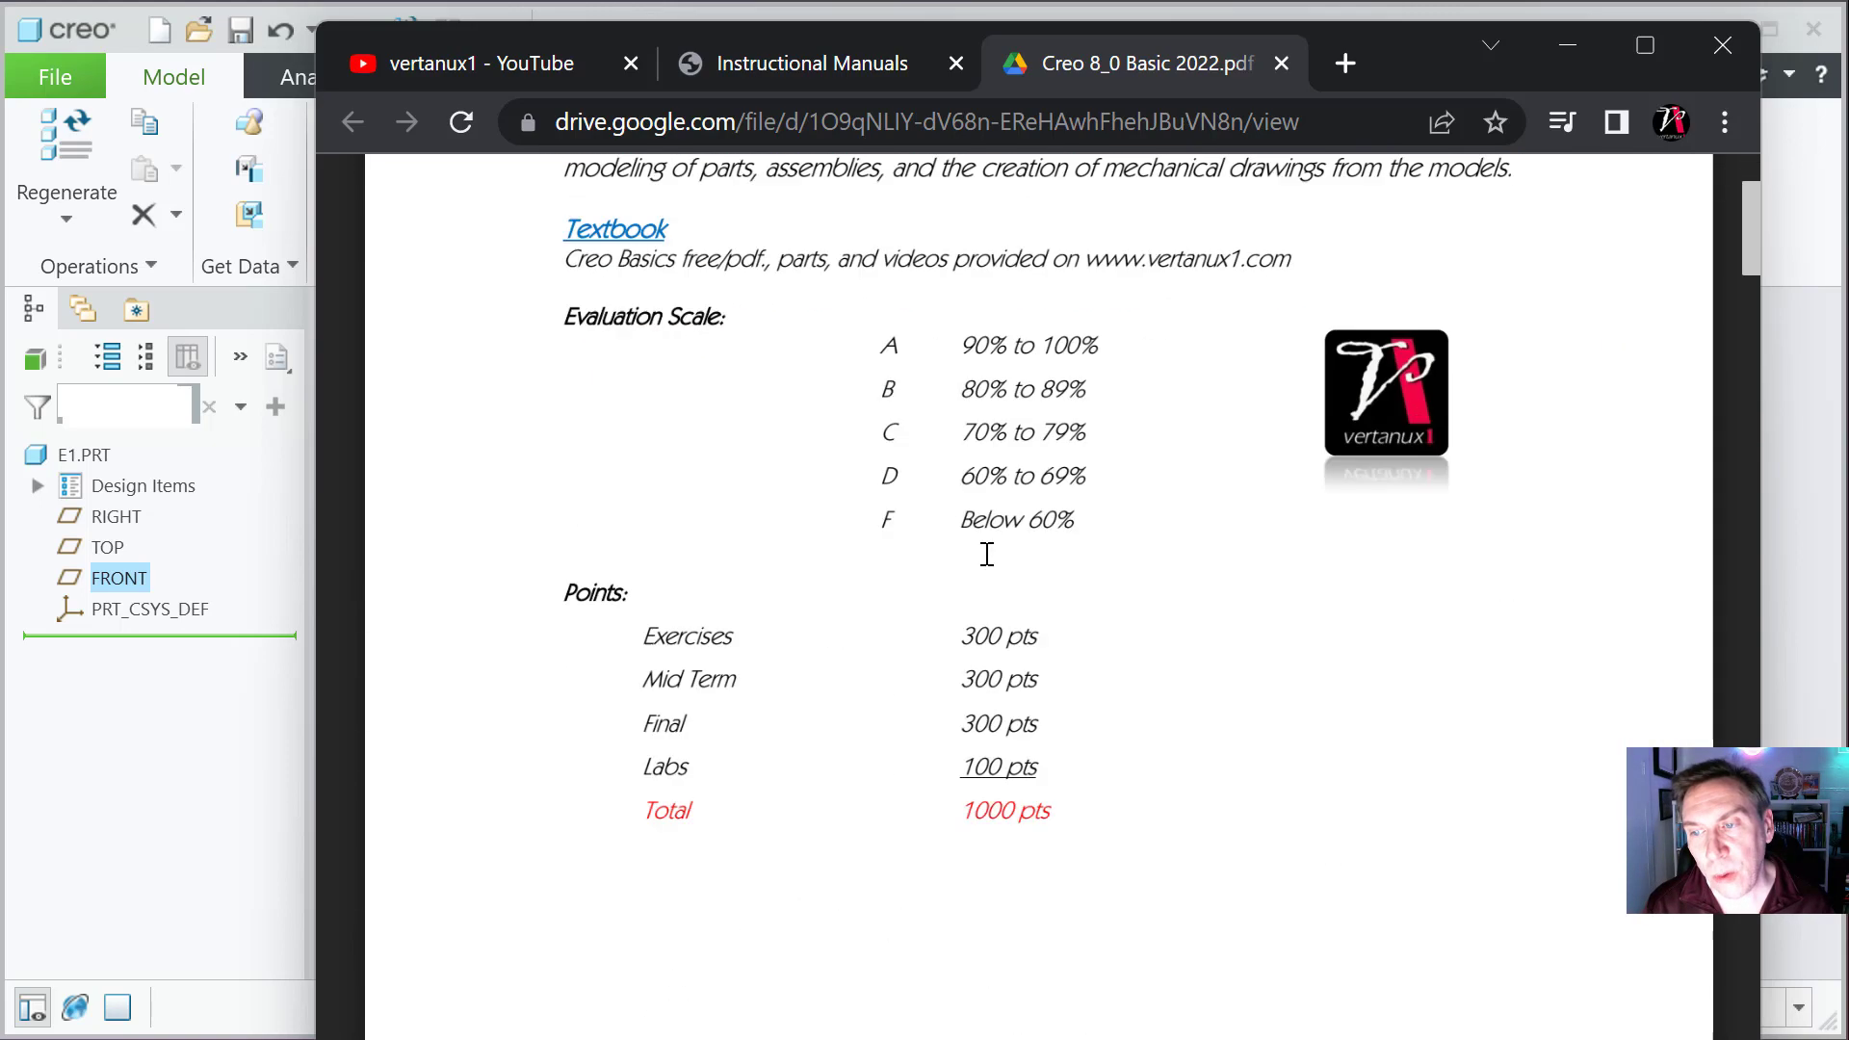
scroll(988, 554, down, 11)
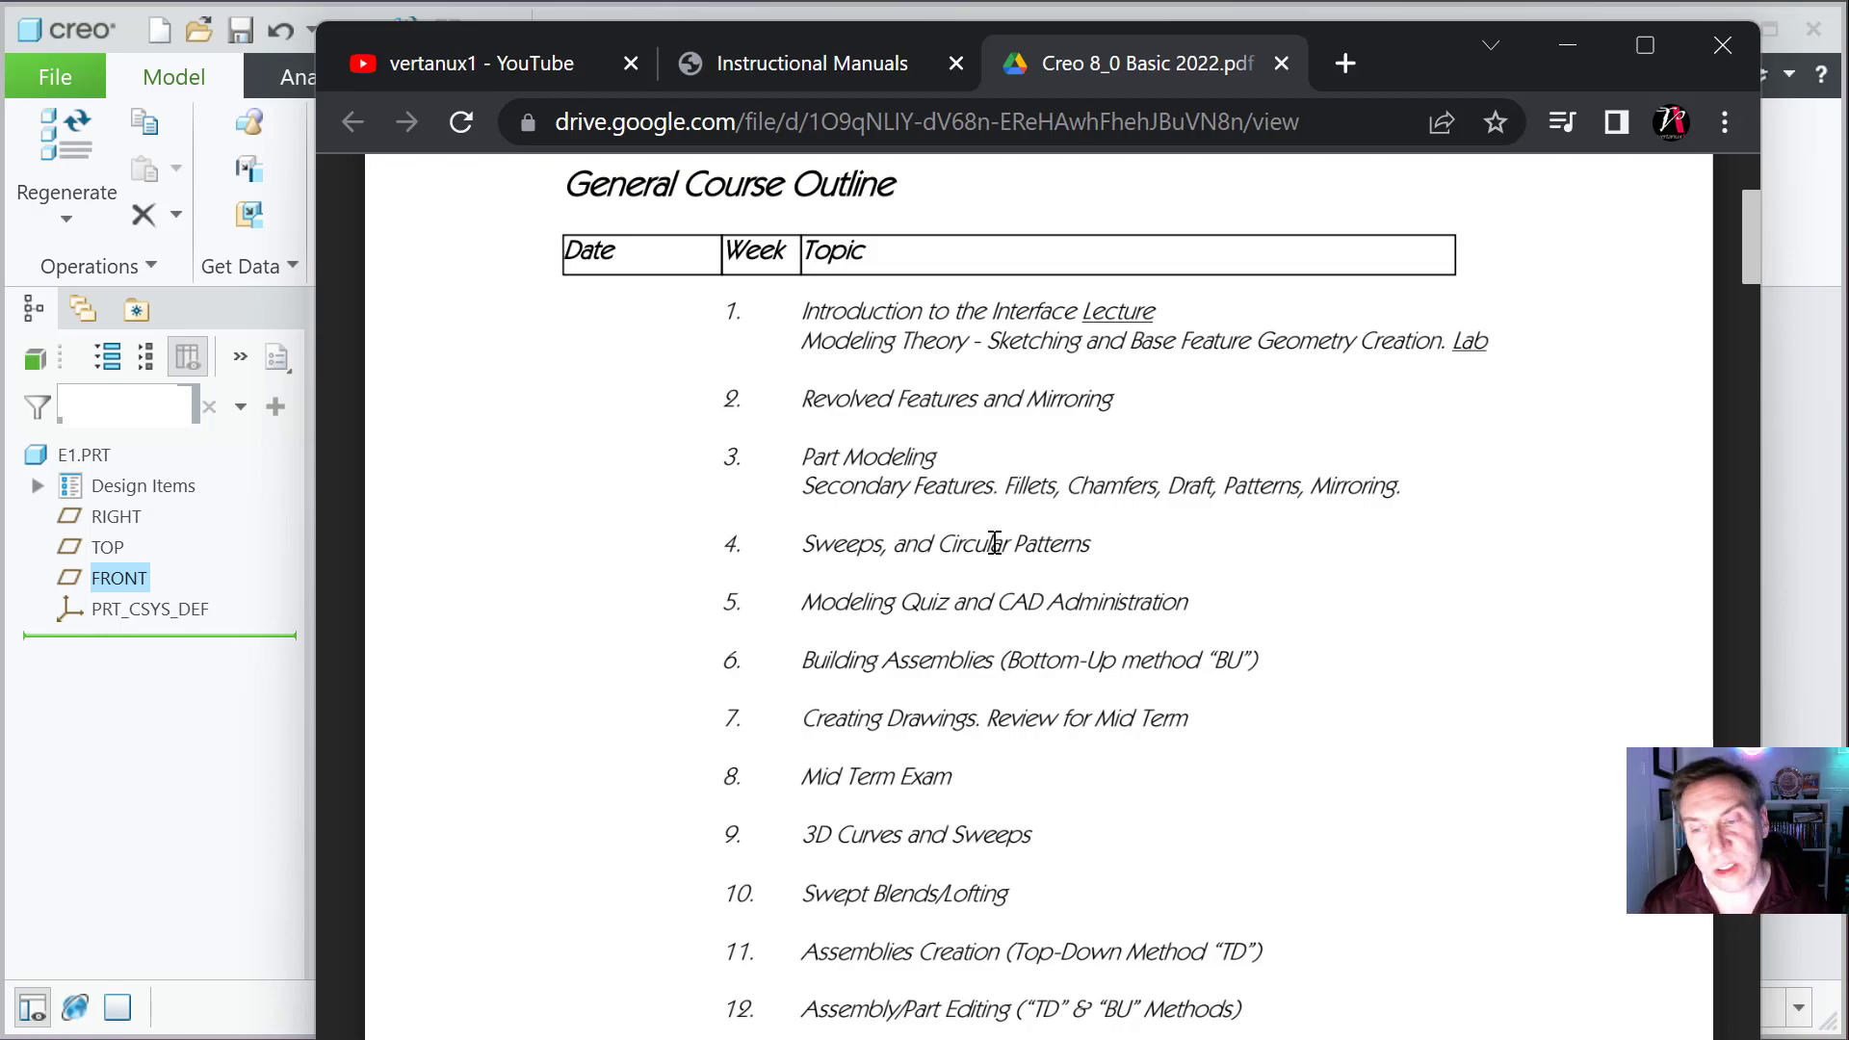
scroll(995, 544, down, 20)
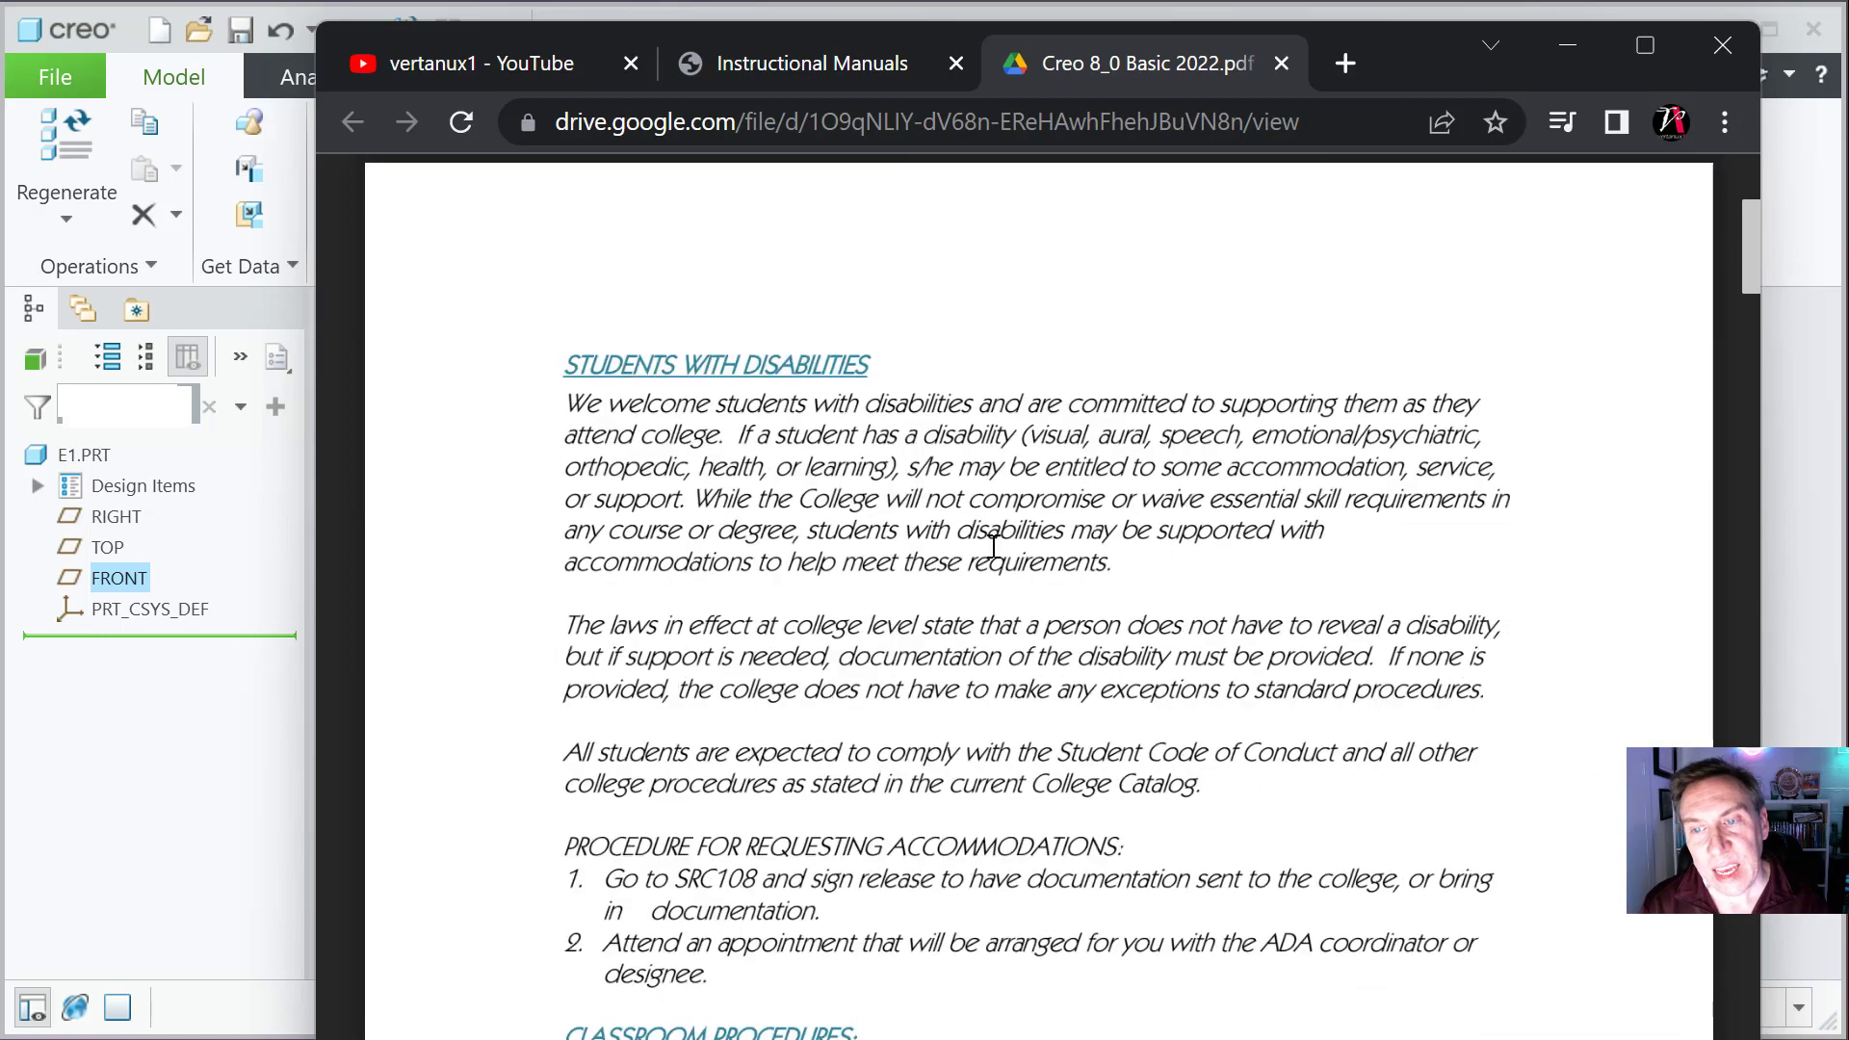
scroll(995, 544, down, 12)
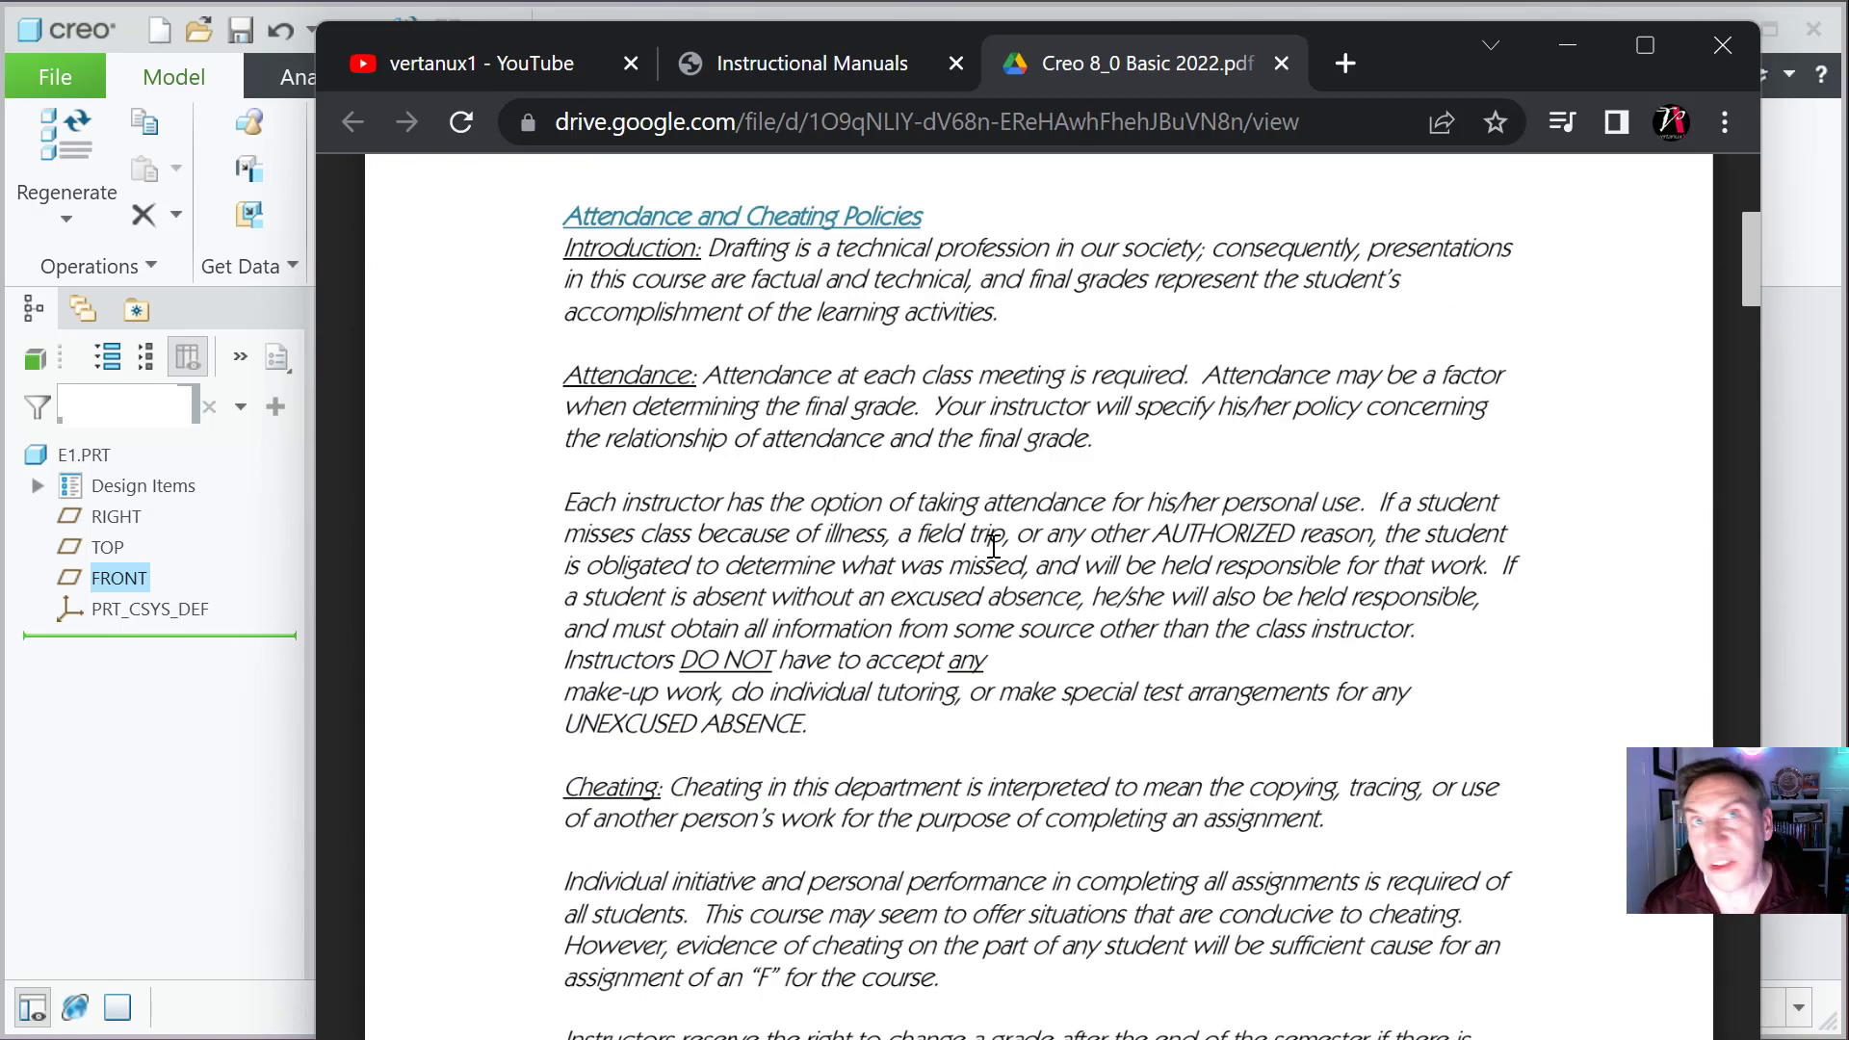
Step: Examine the manual's index of exercise and lab video links and the CAD 105 Totals points list
scroll(995, 545, down, 15)
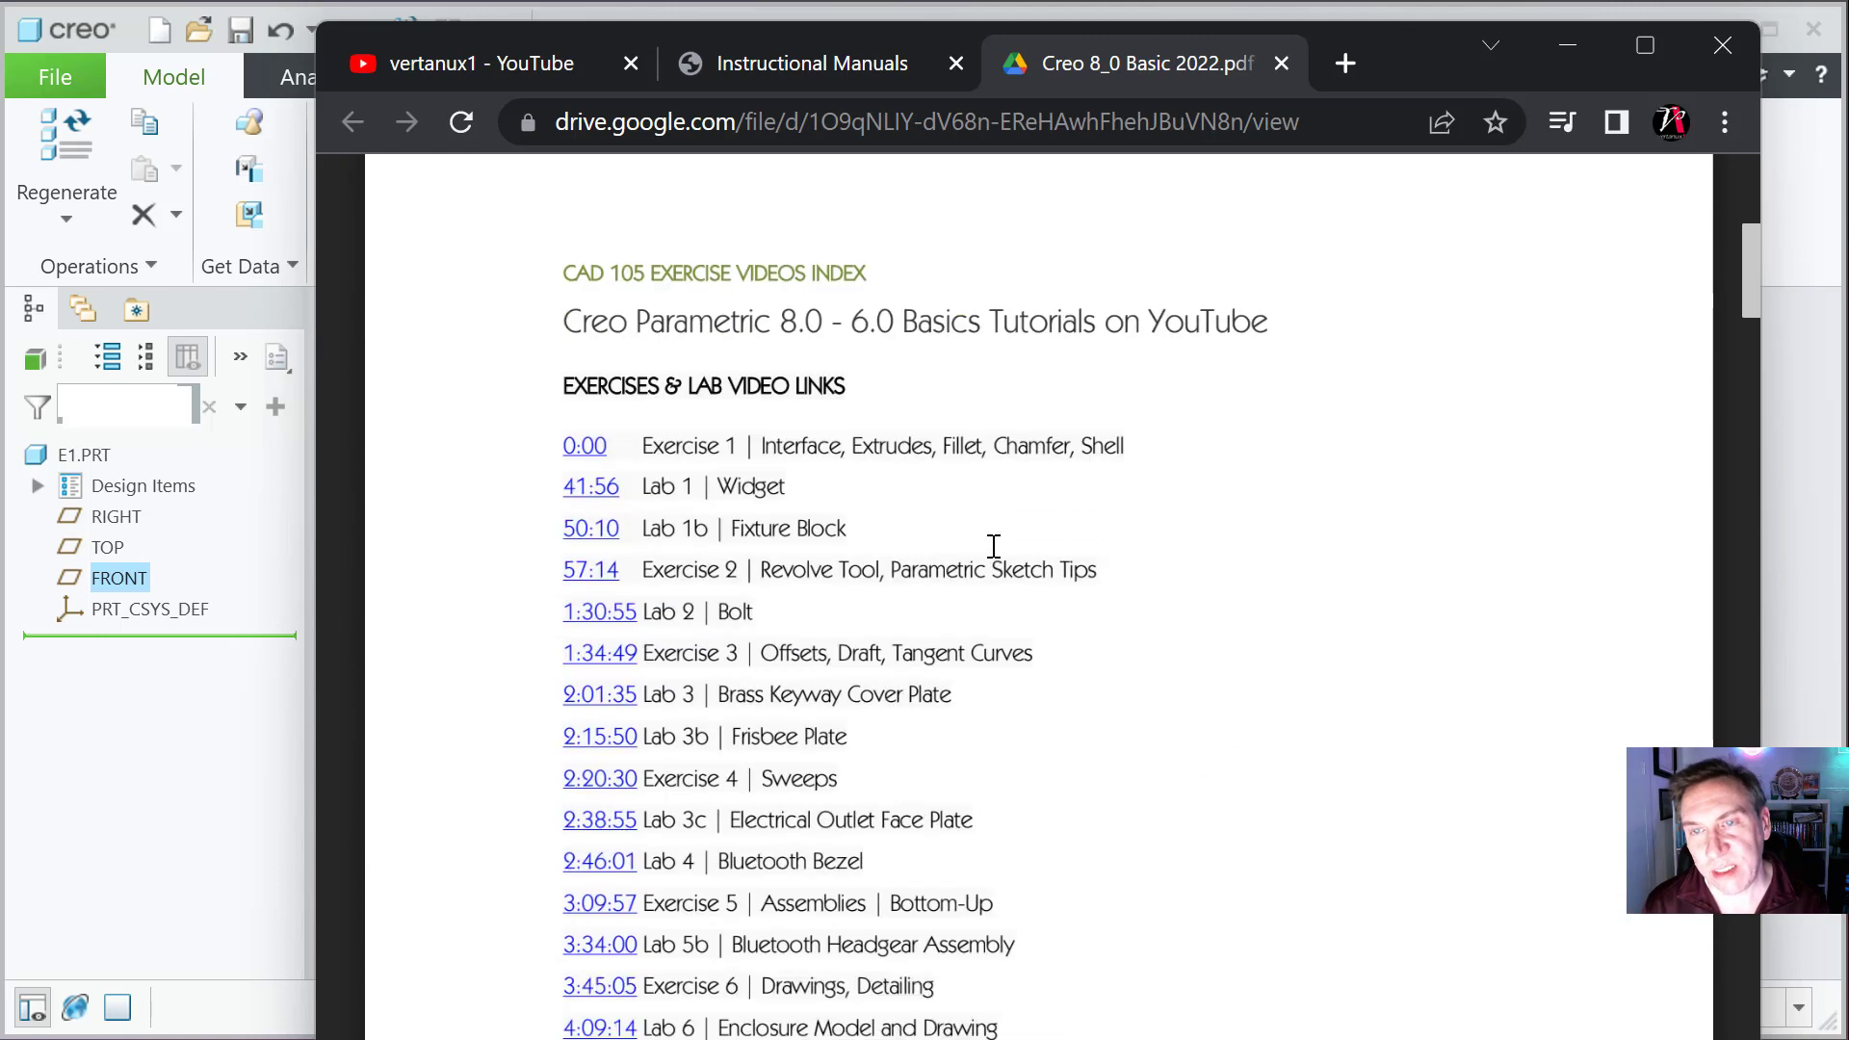
scroll(995, 546, down, 2)
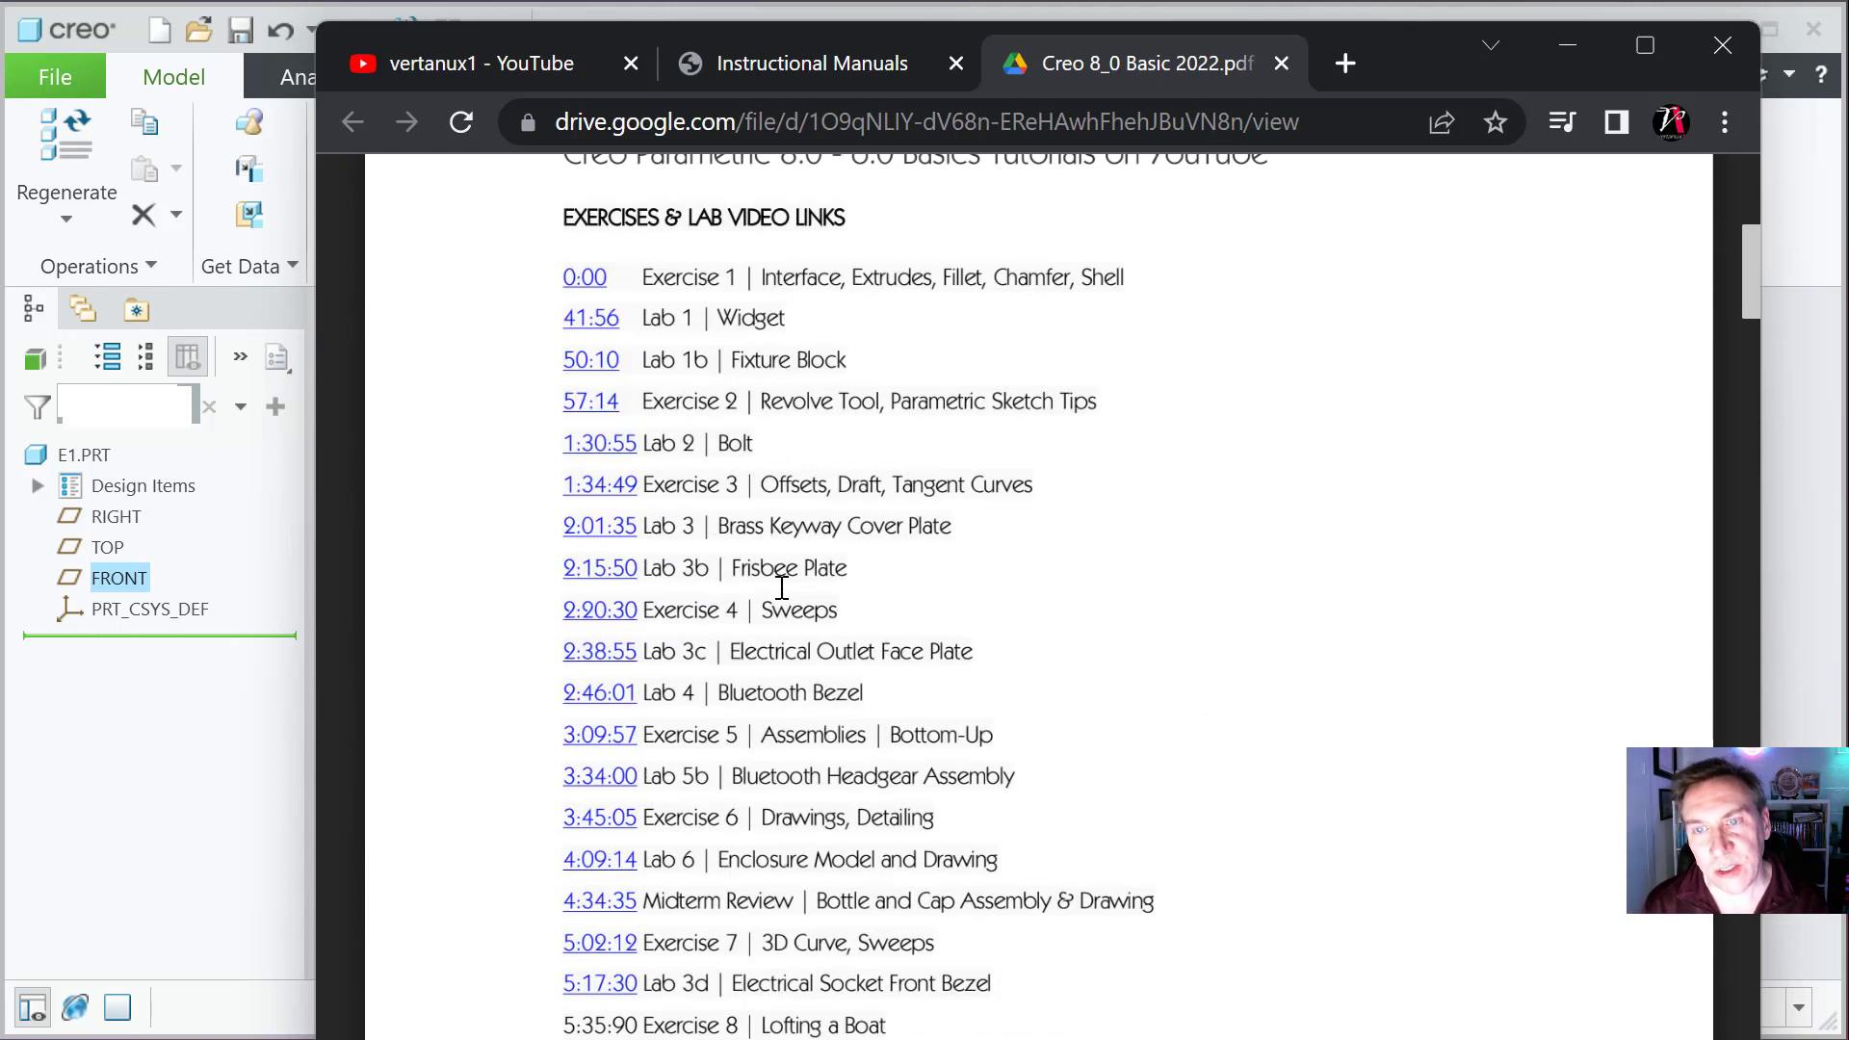
scroll(820, 671, up, 2)
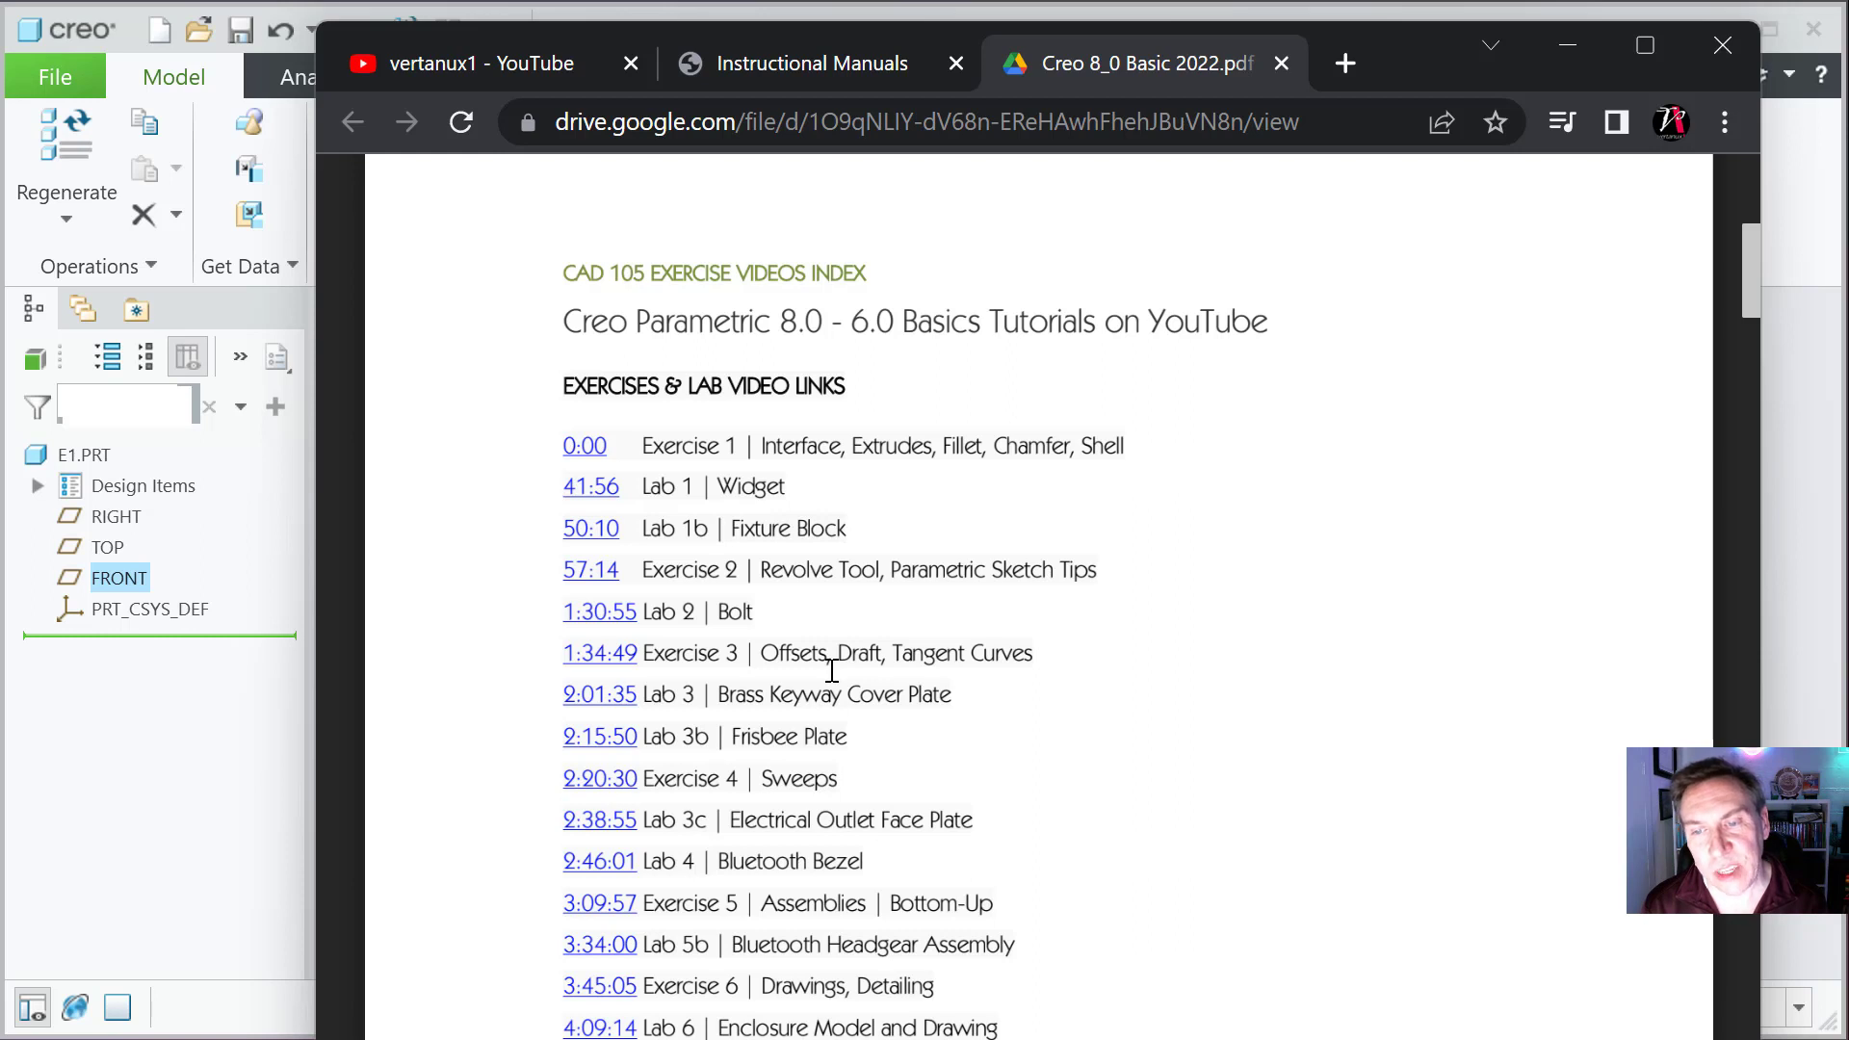
scroll(832, 671, down, 2)
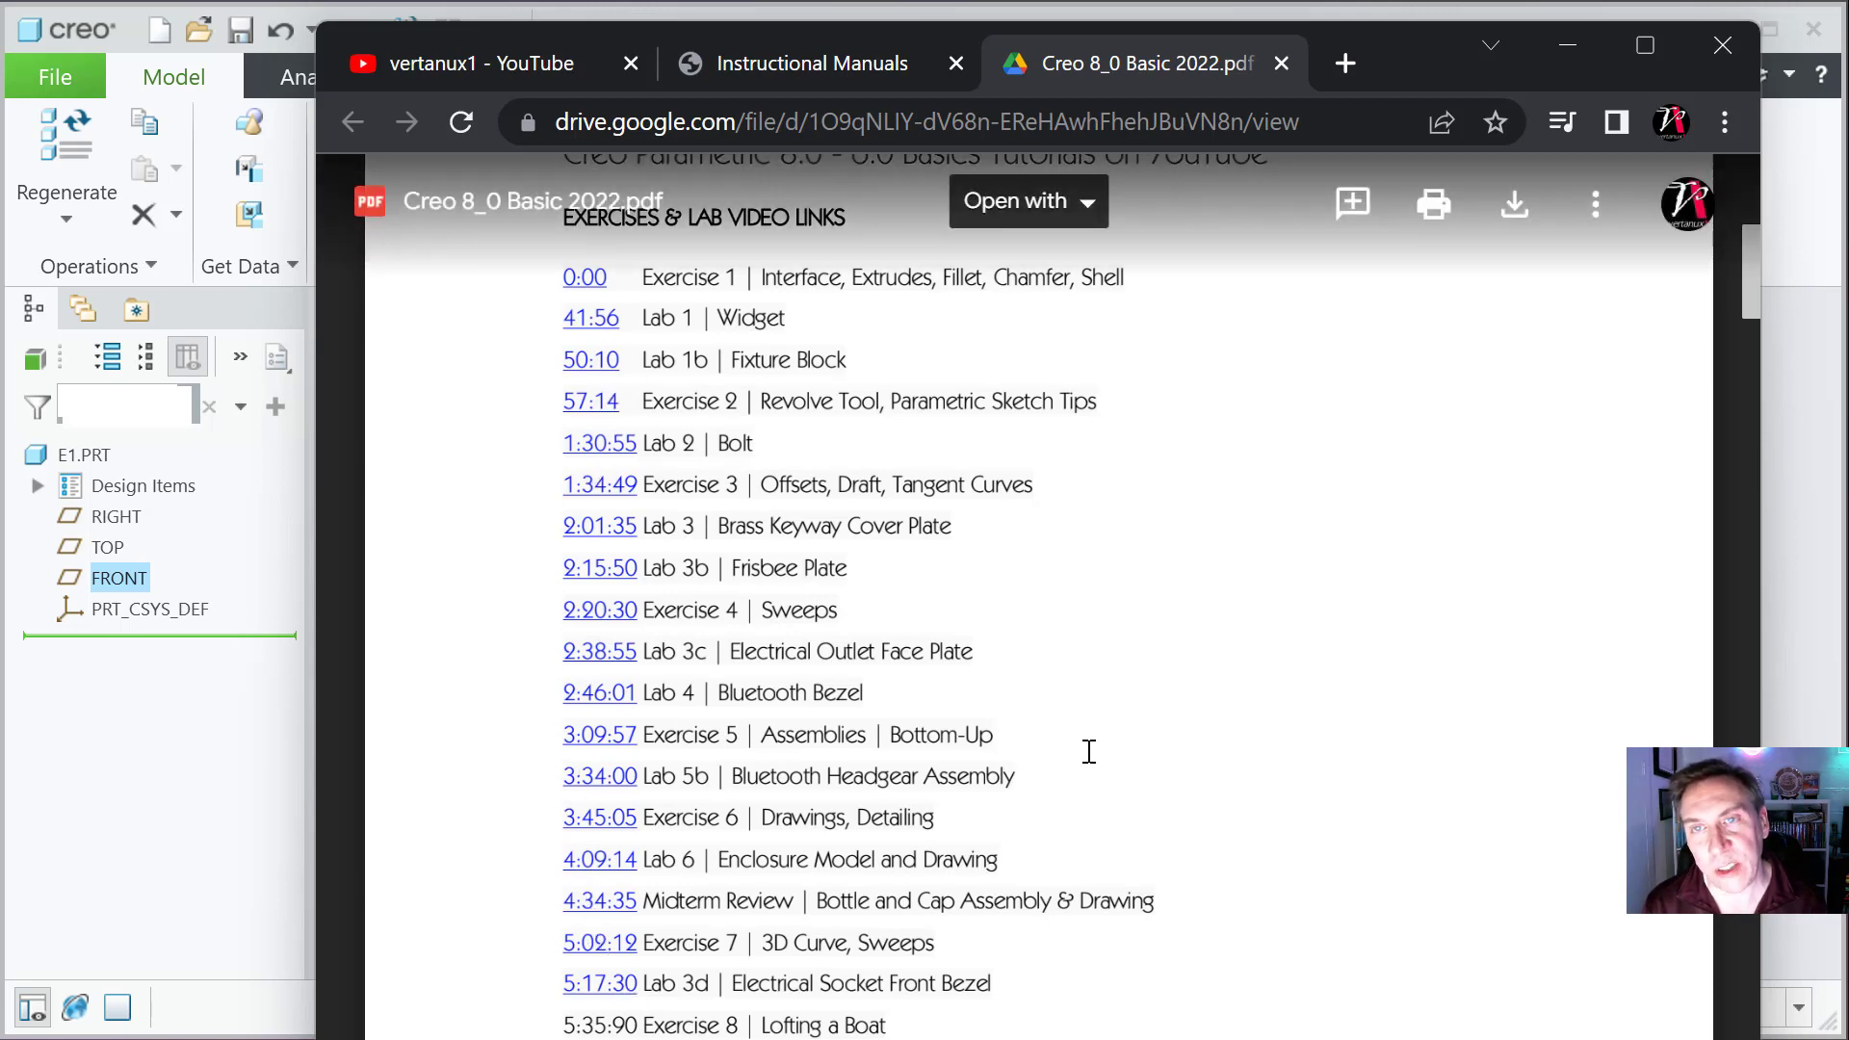
scroll(1089, 751, down, 15)
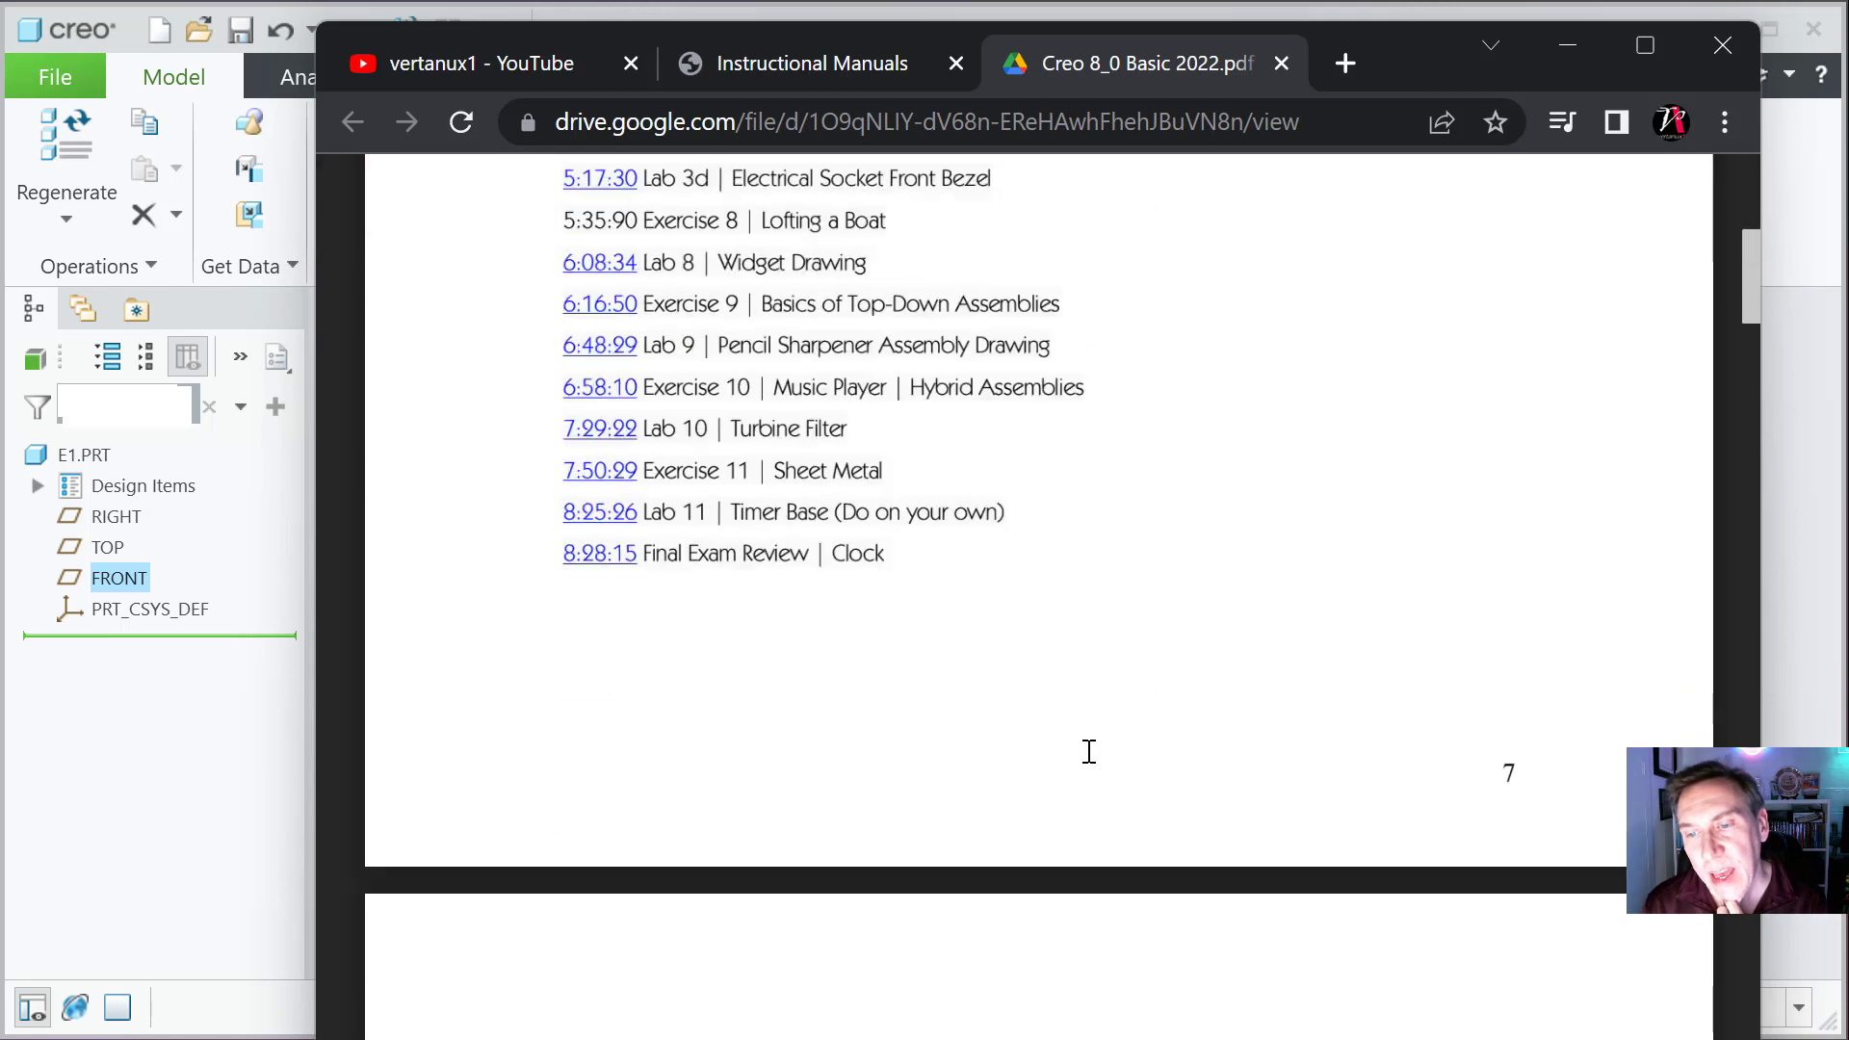
scroll(1089, 750, down, 2)
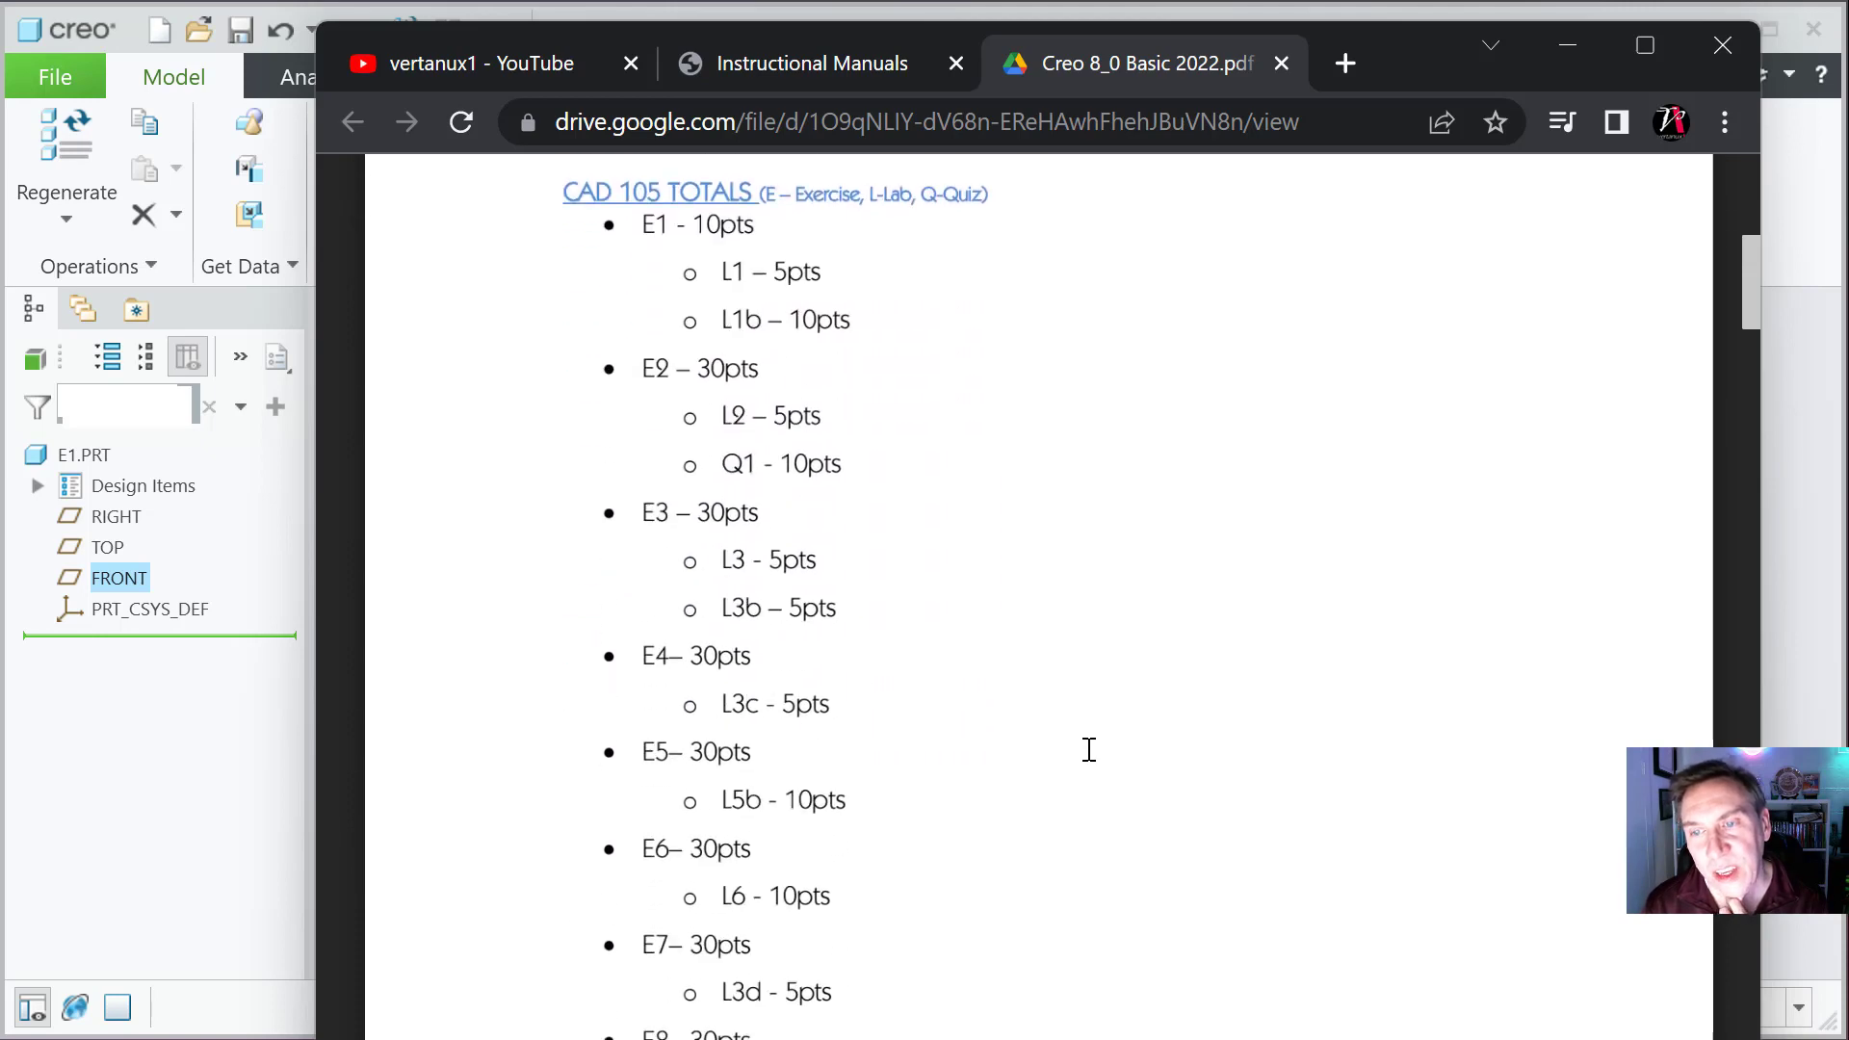
scroll(1084, 732, up, 2)
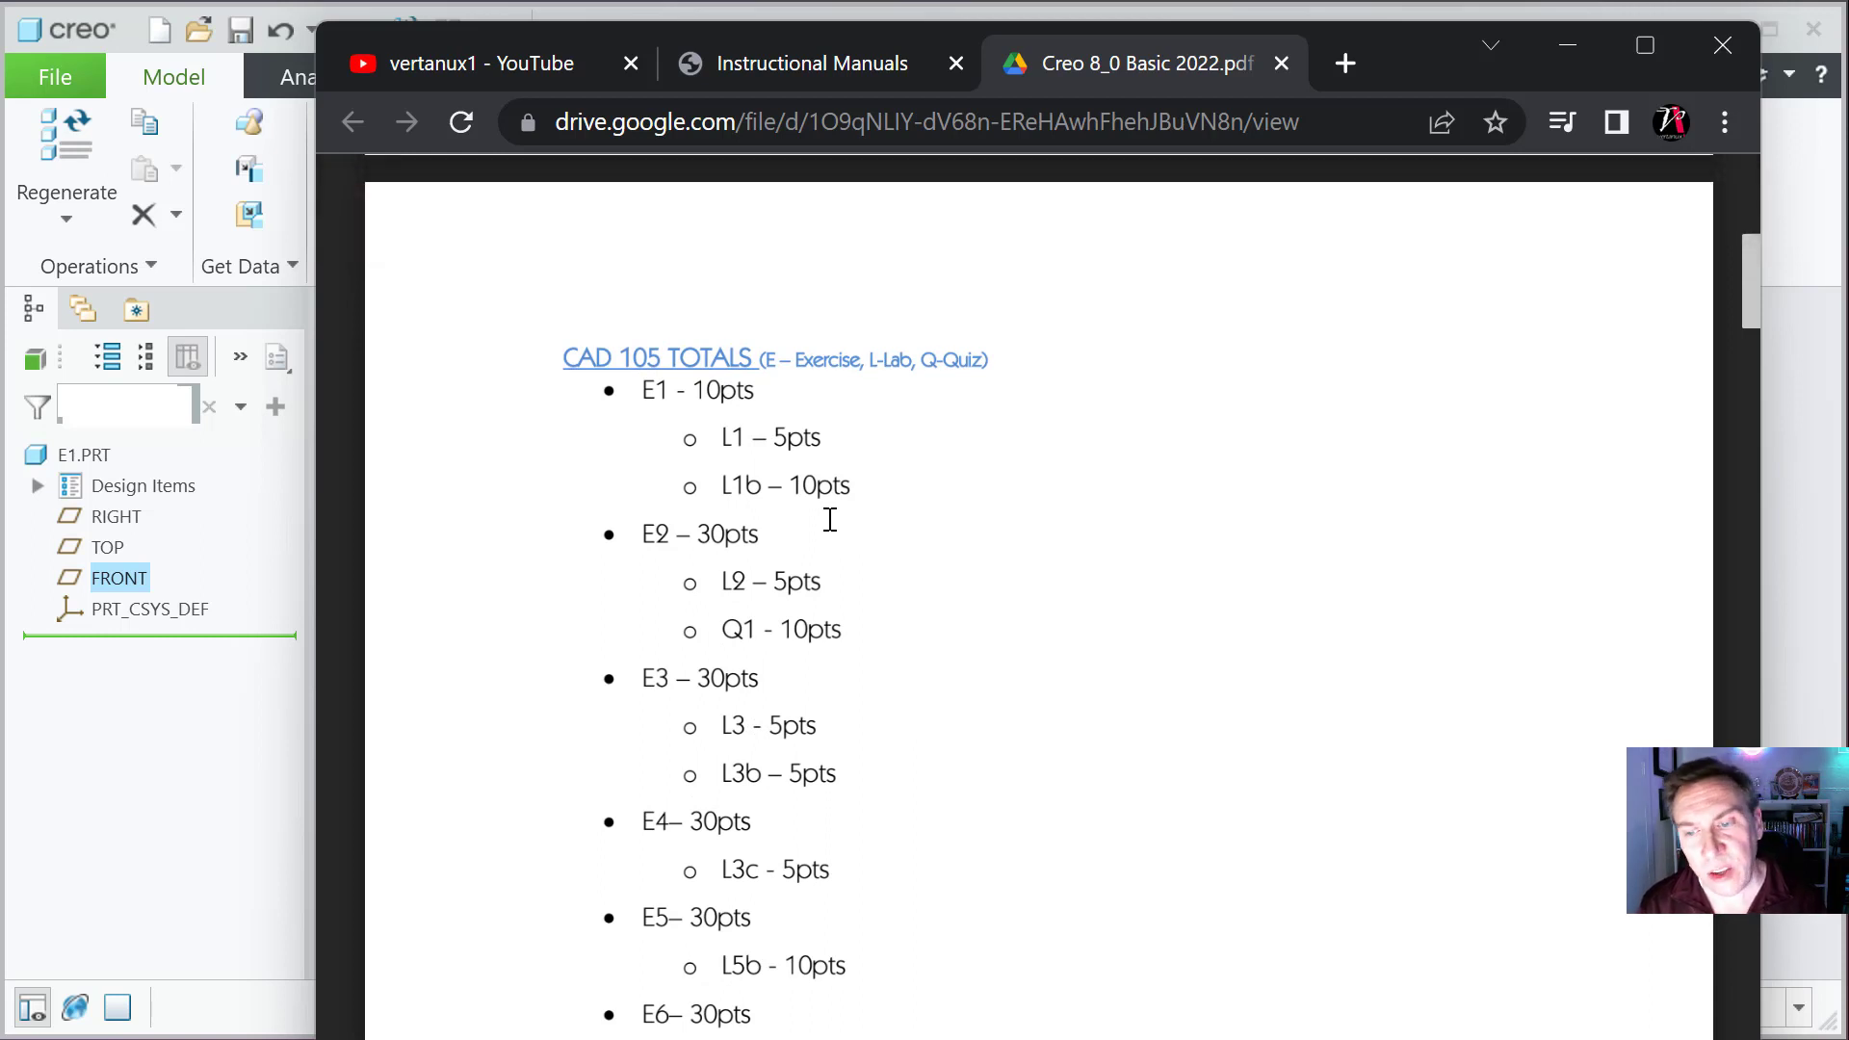
scroll(830, 525, down, 2)
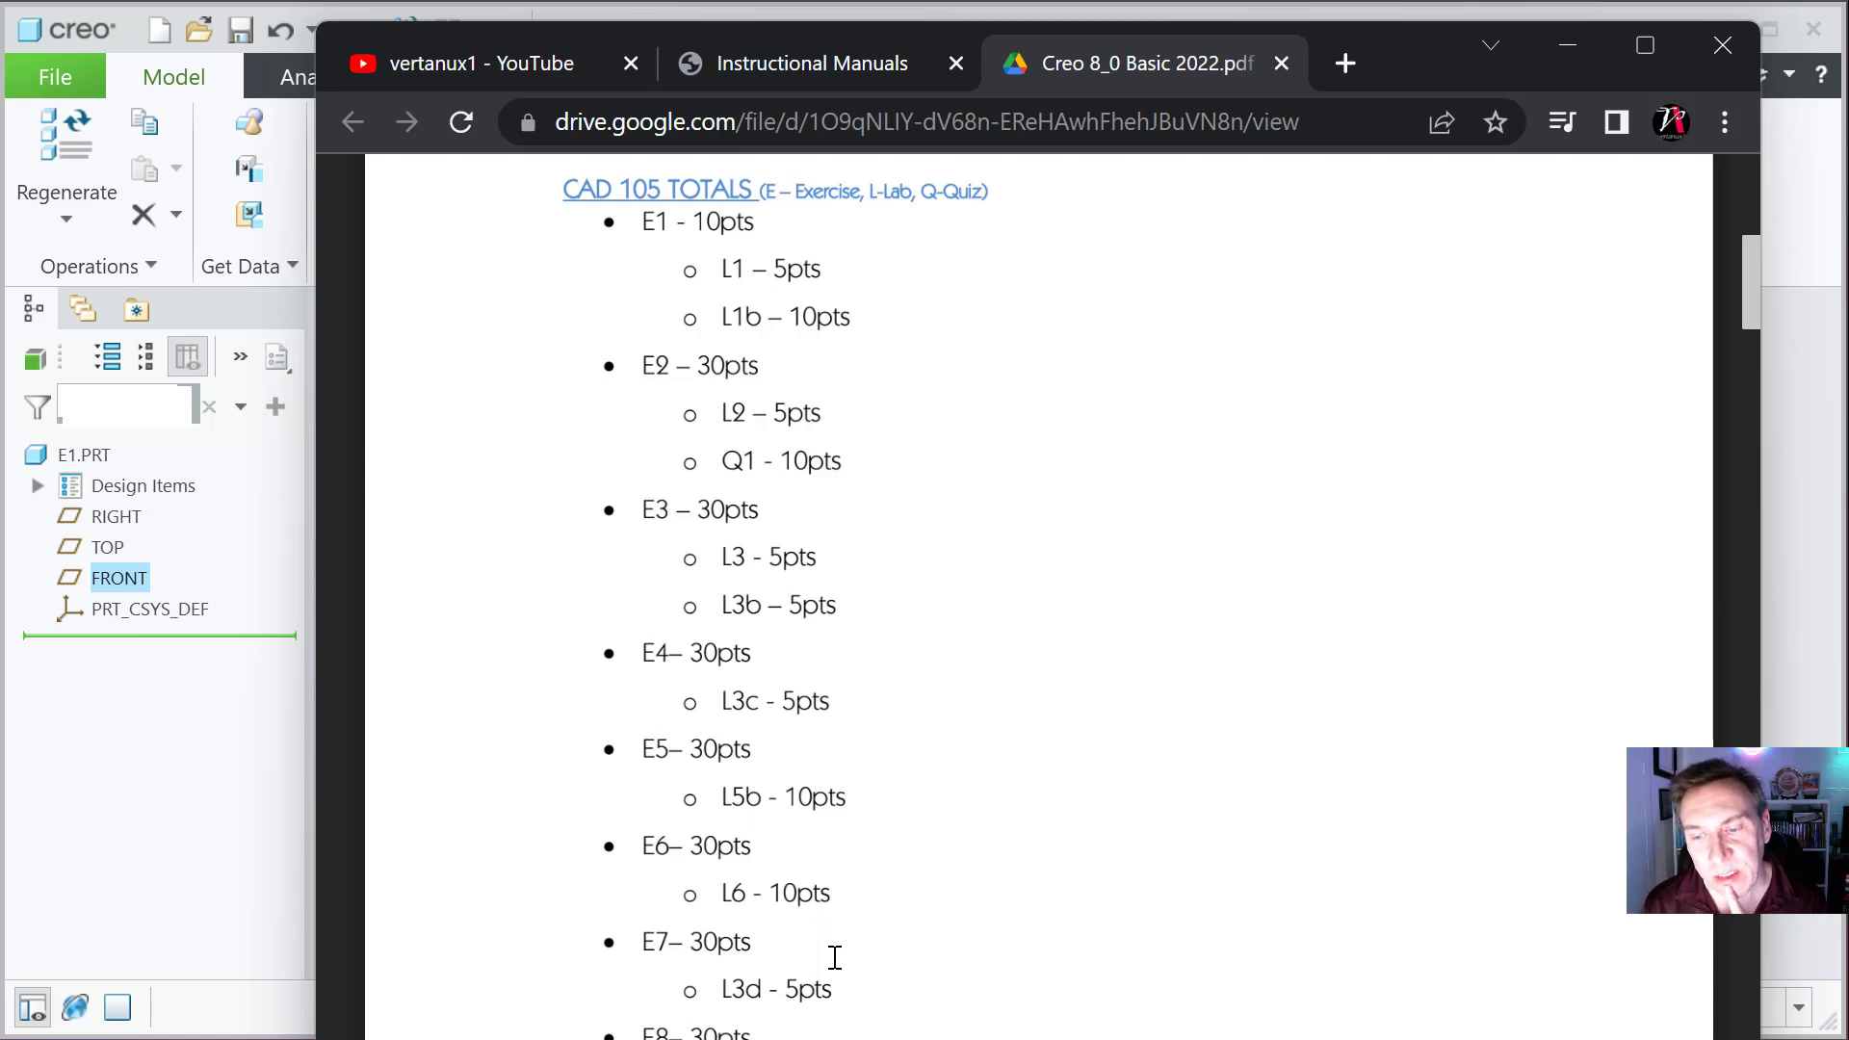
scroll(879, 840, up, 2)
scroll(879, 840, down, 4)
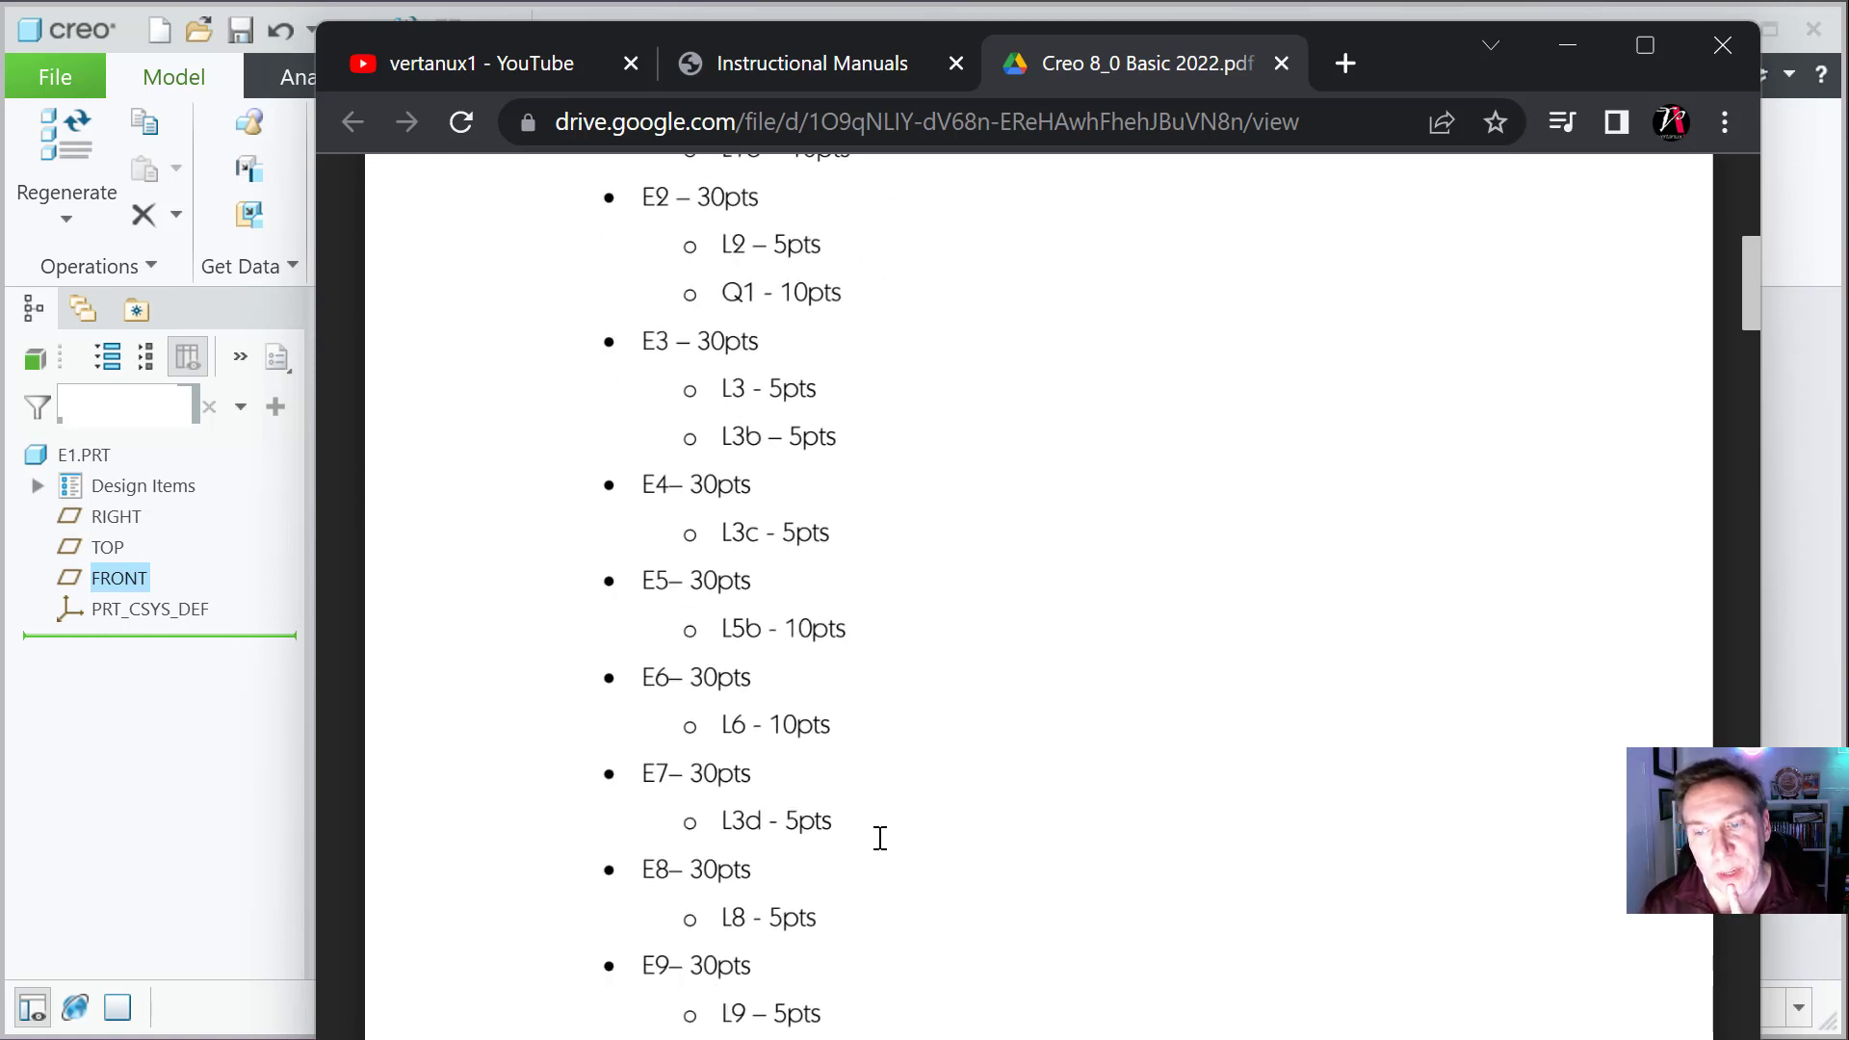
Step: Read the end of the manual's points list, its Creo Parametric 8.0 Interface diagram and Mouse Buttons section, checking the FRONT plane's context commands in Creo
scroll(879, 838, down, 5)
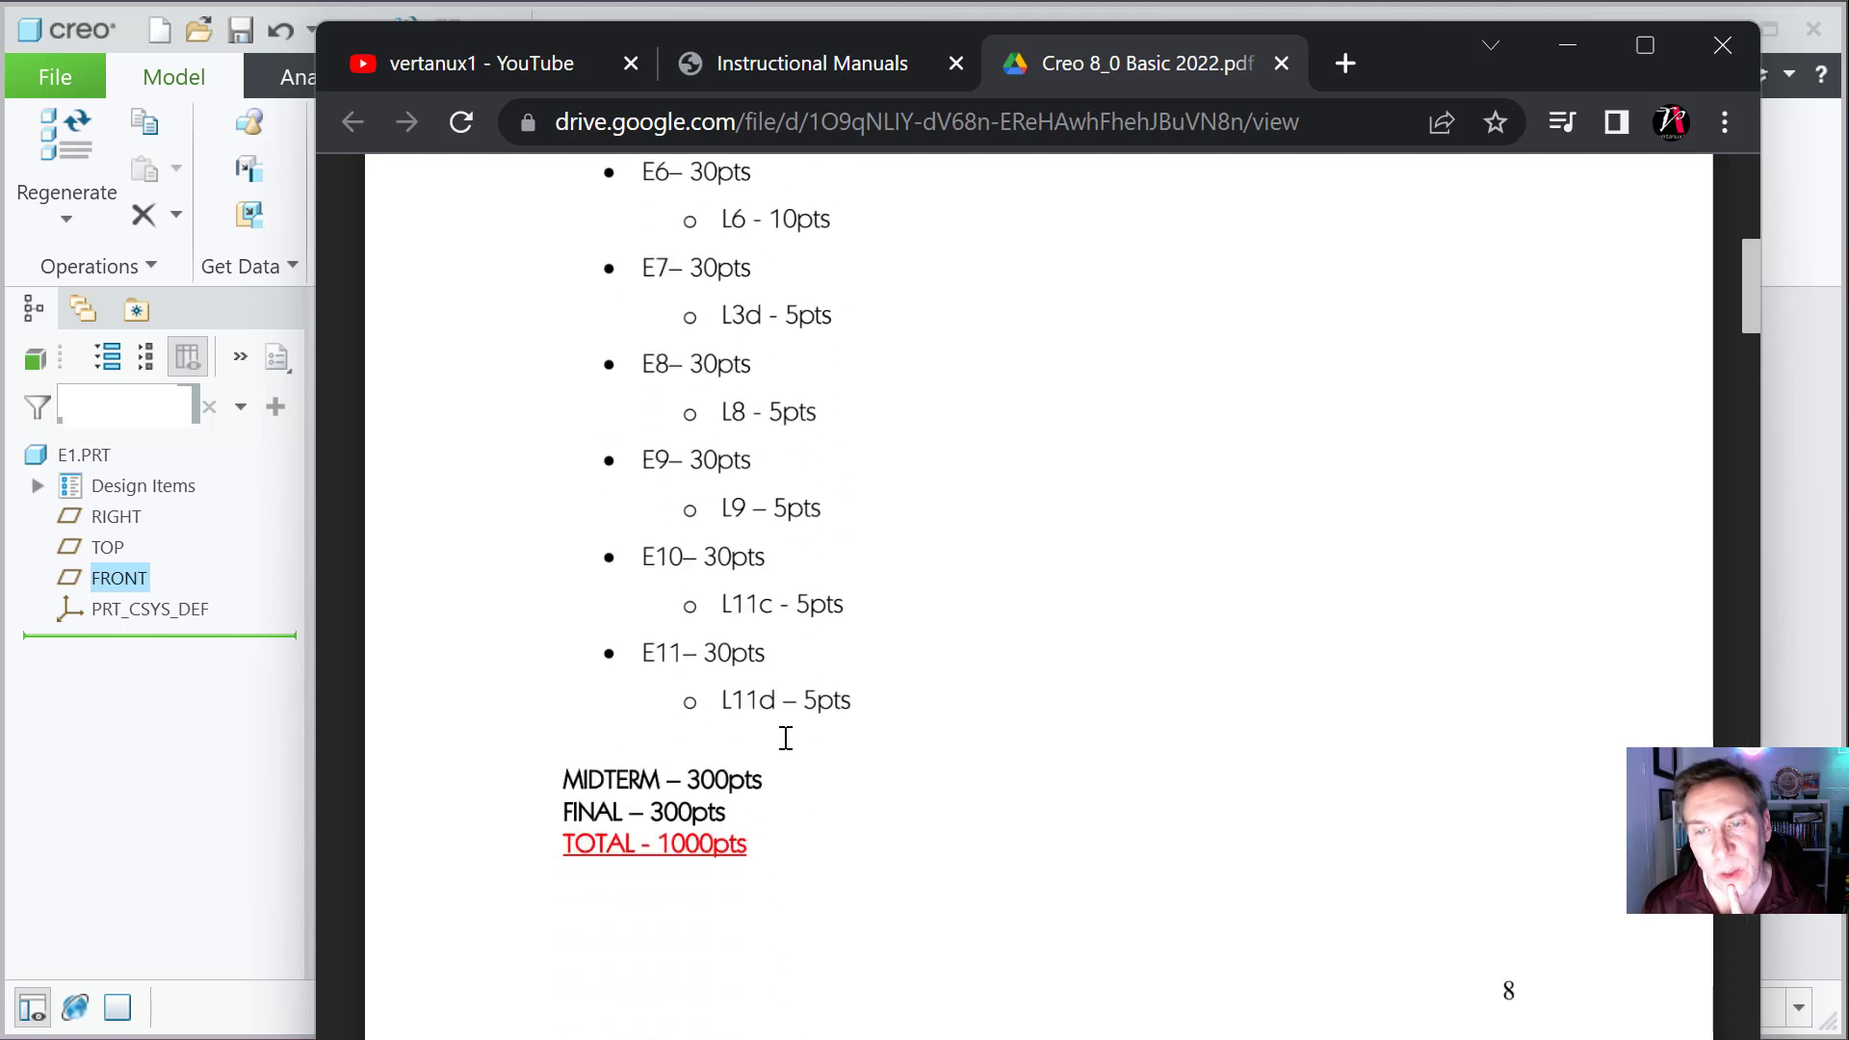
scroll(786, 737, down, 12)
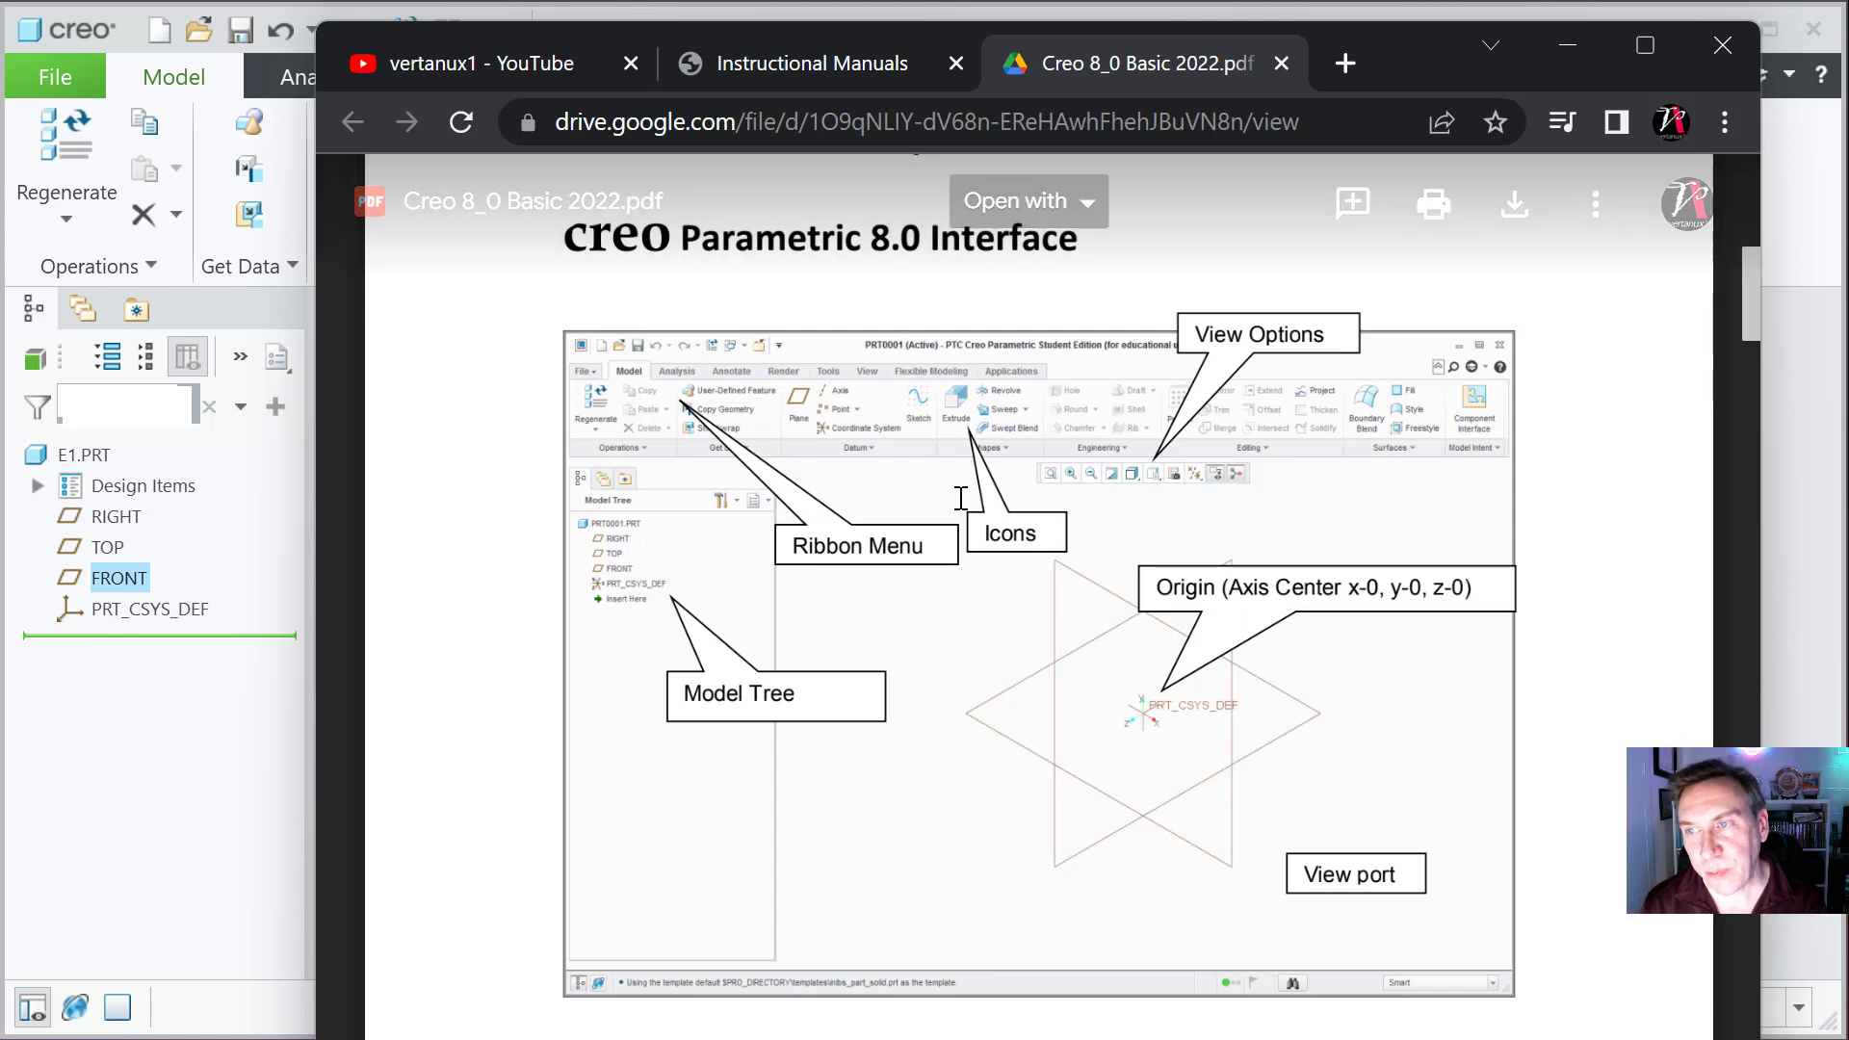
scroll(954, 501, down, 2)
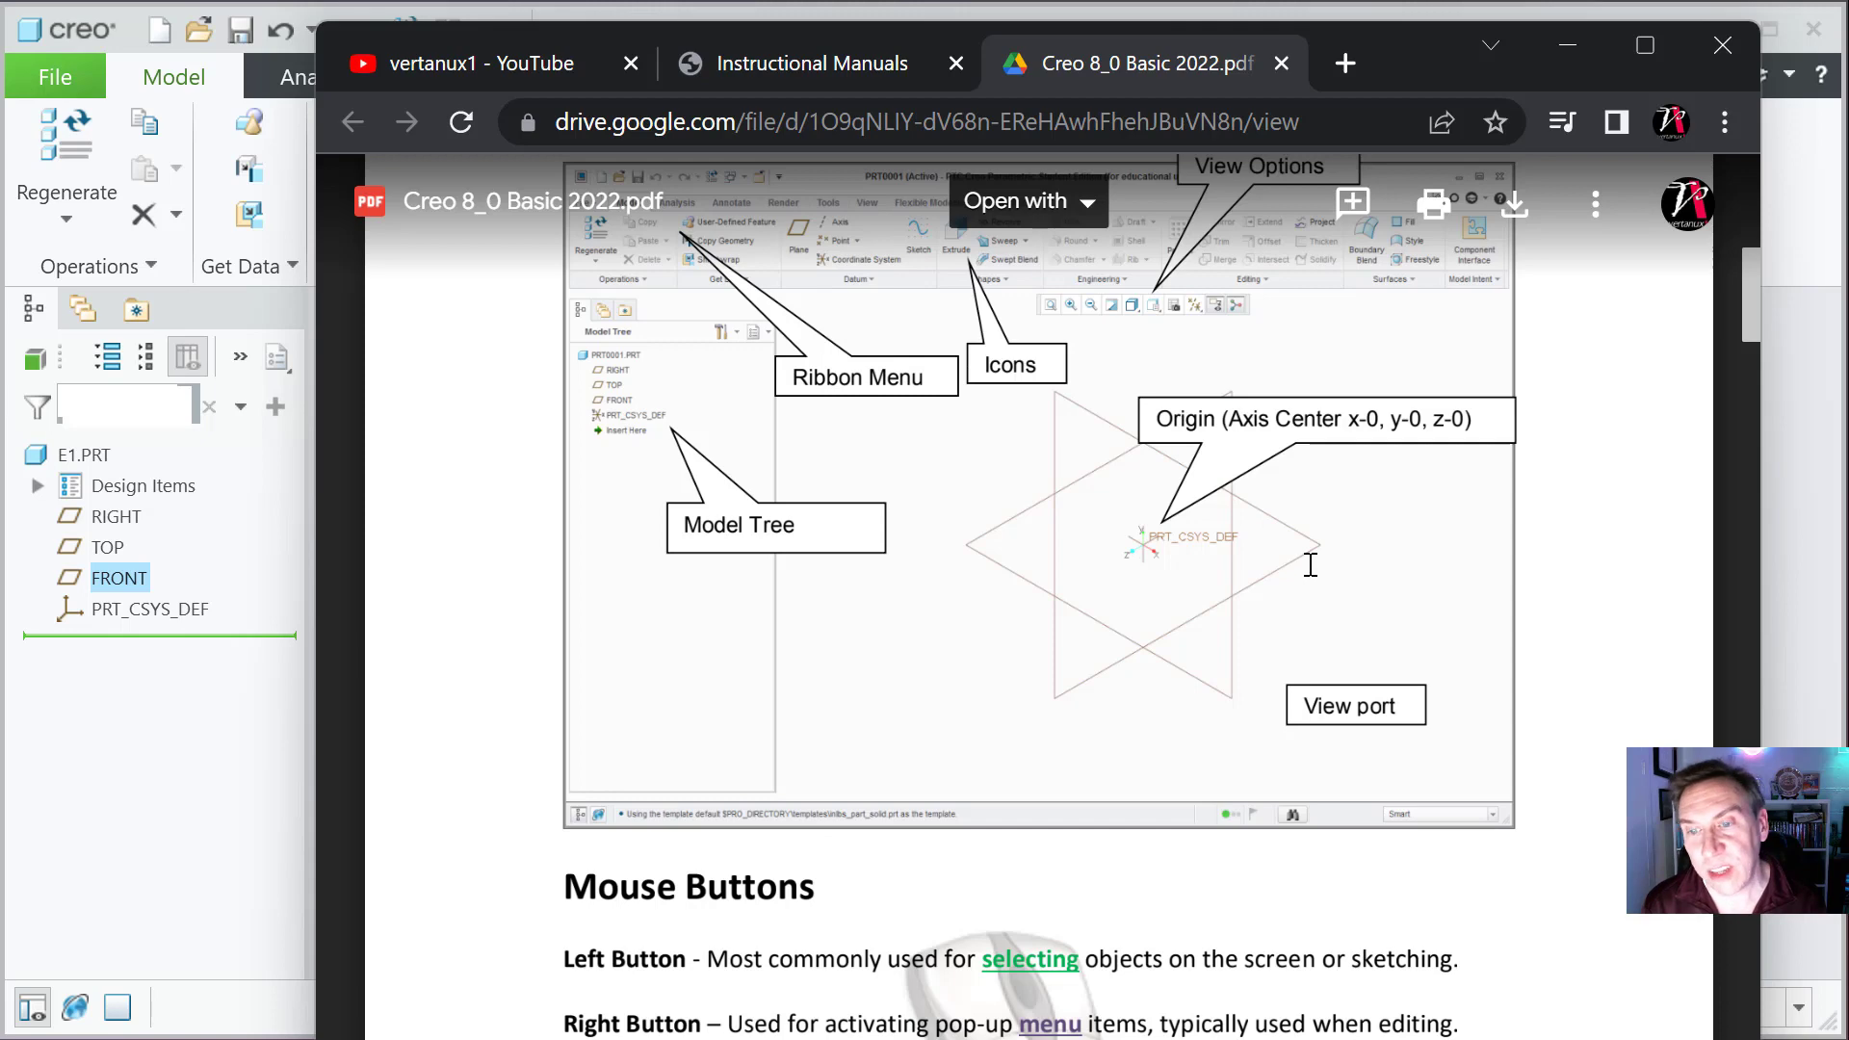
scroll(1296, 674, down, 3)
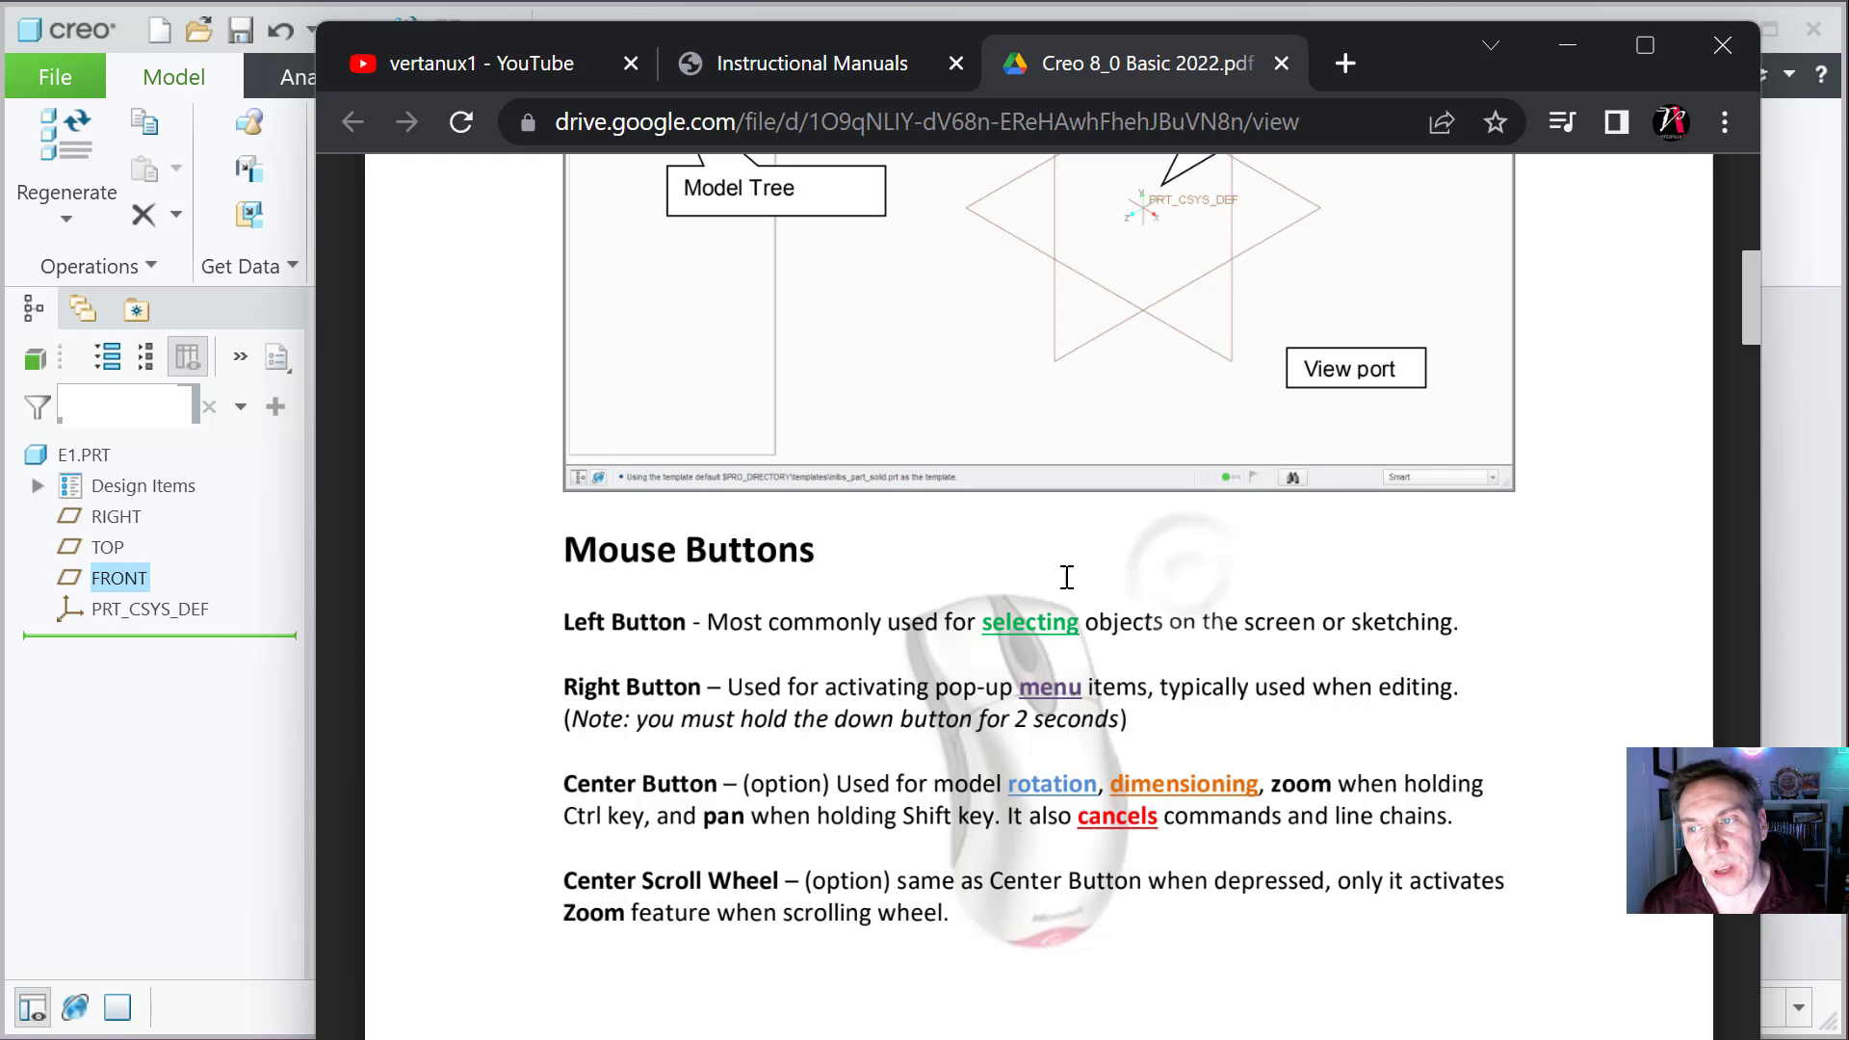
right_click(245, 568)
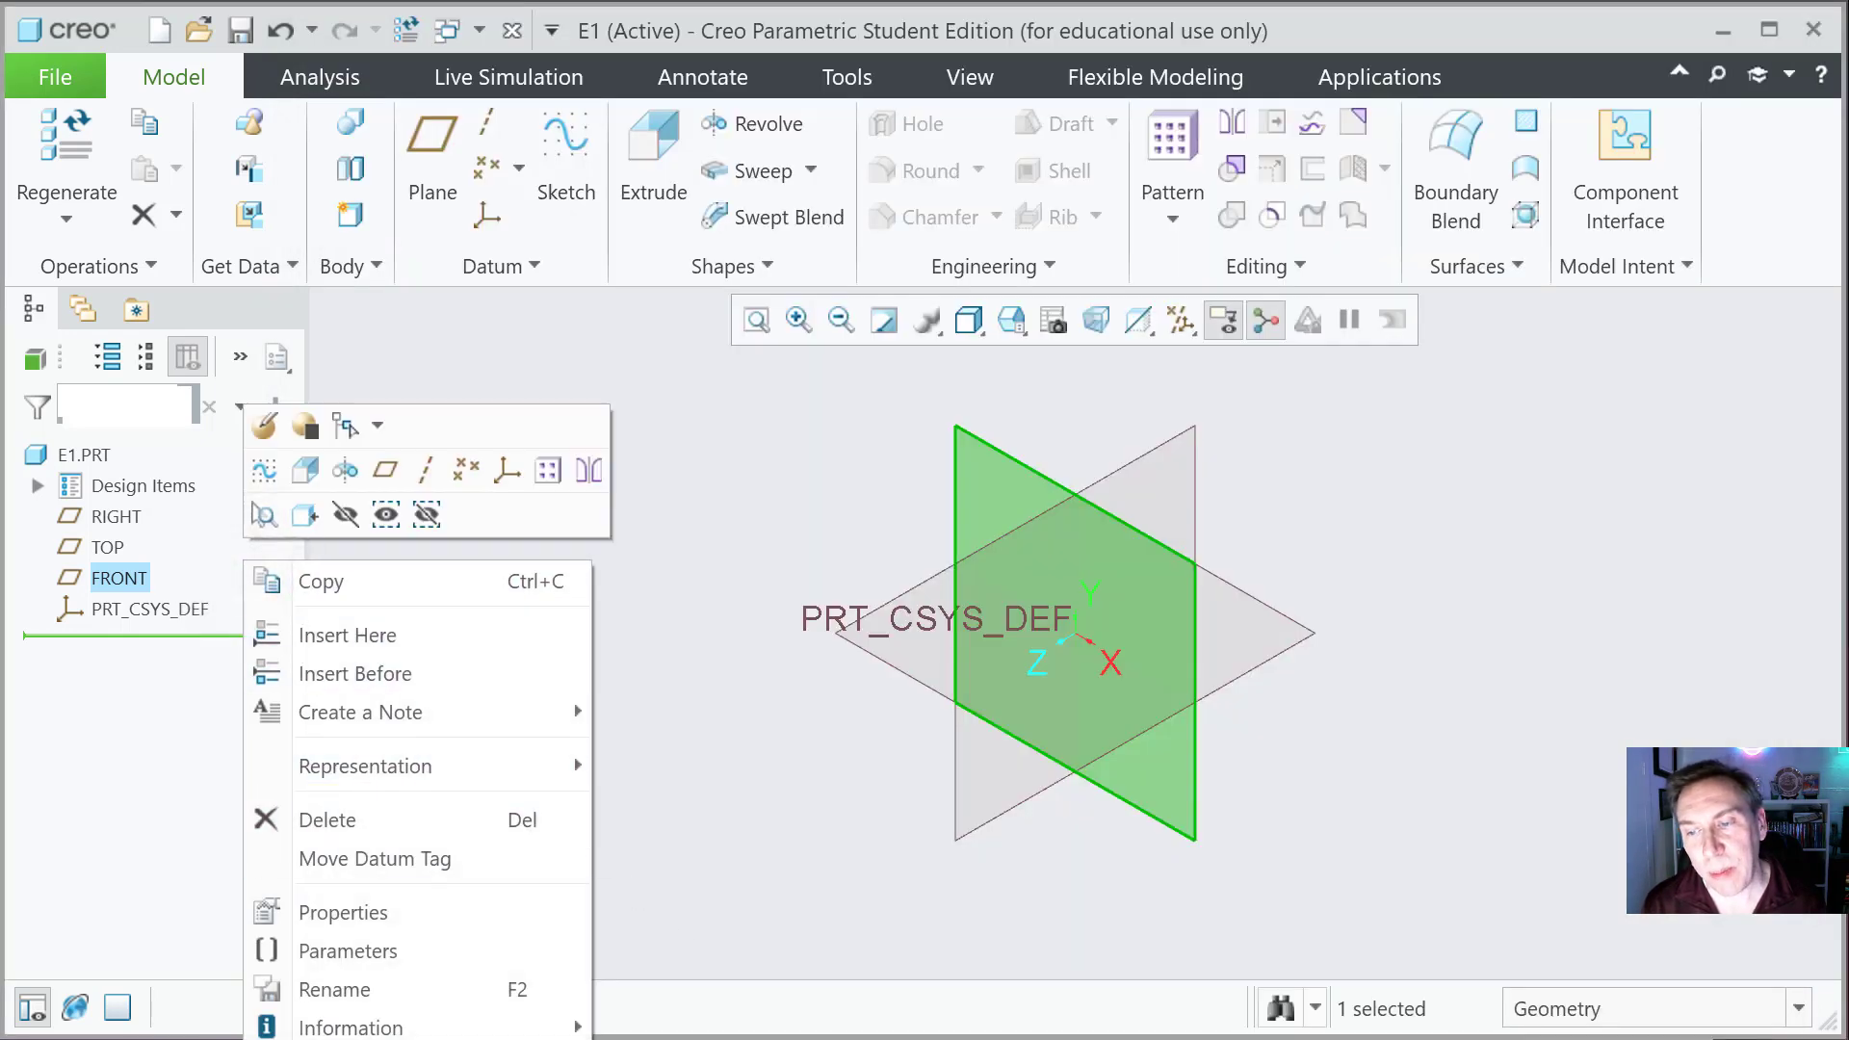
key(alt+Tab)
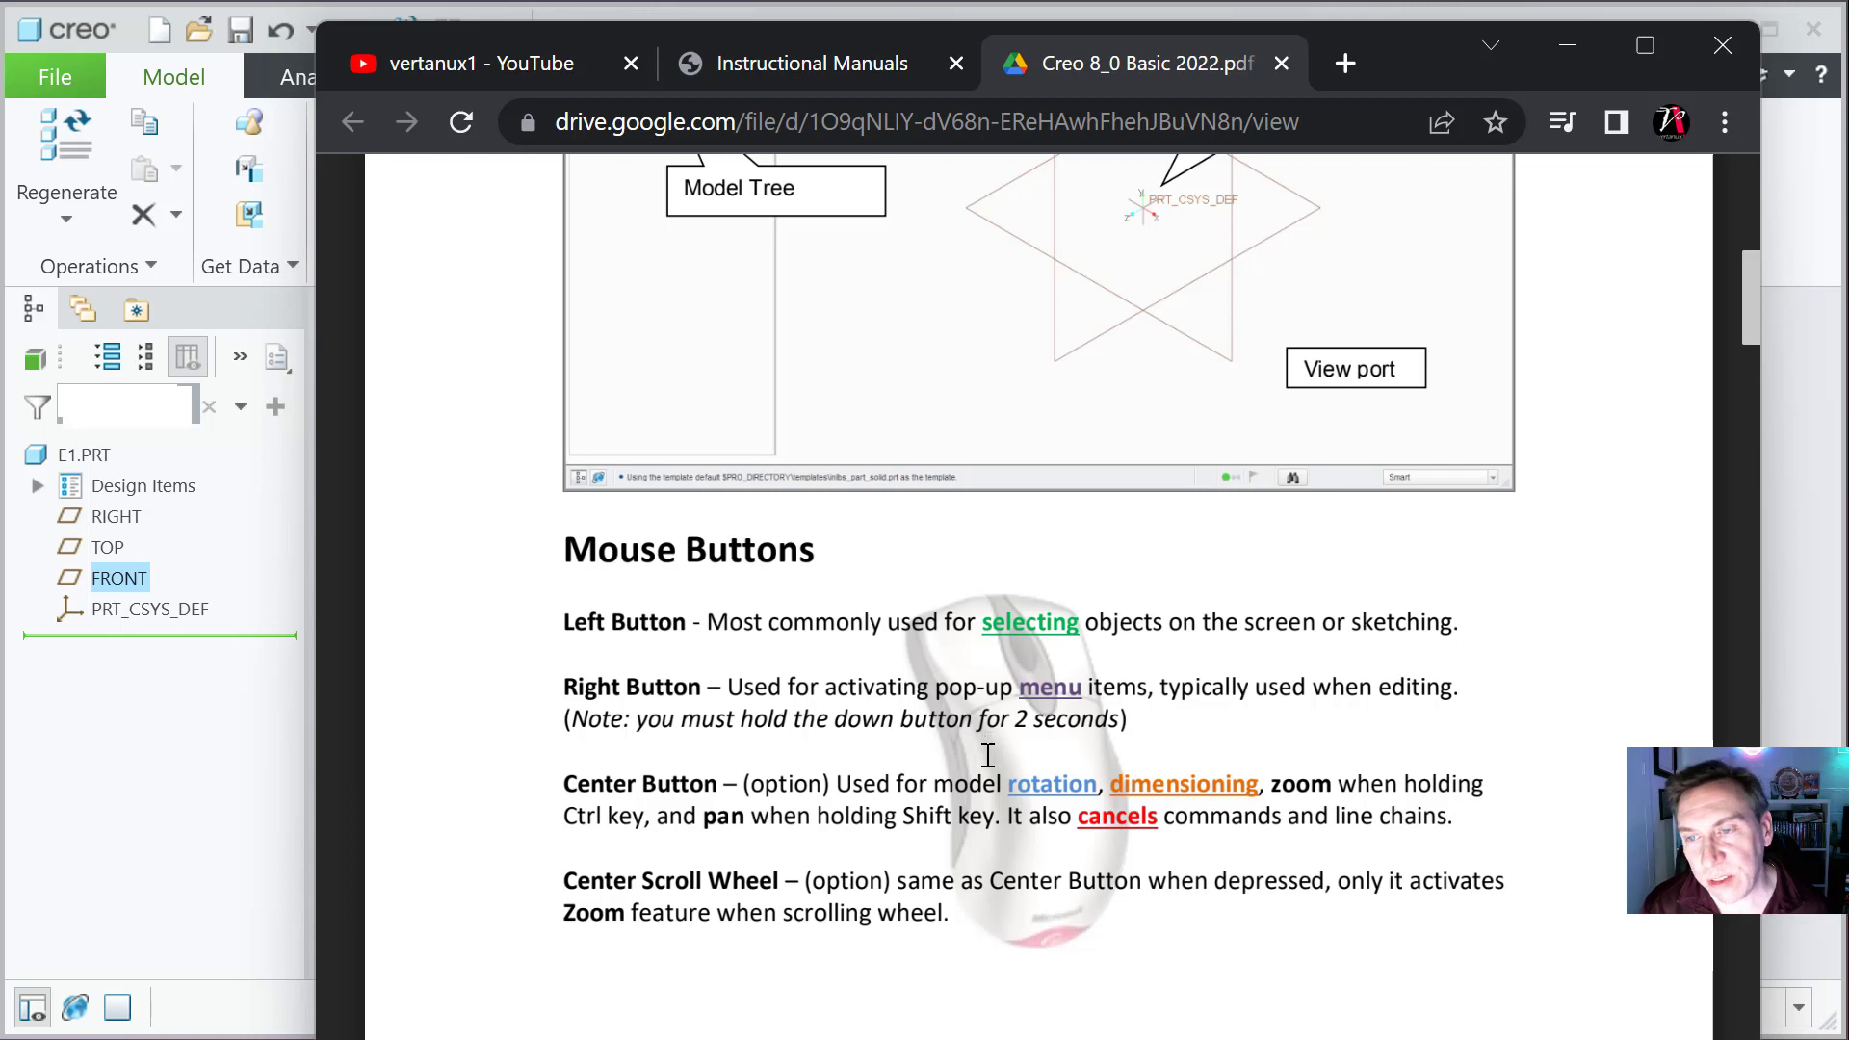
scroll(782, 755, down, 2)
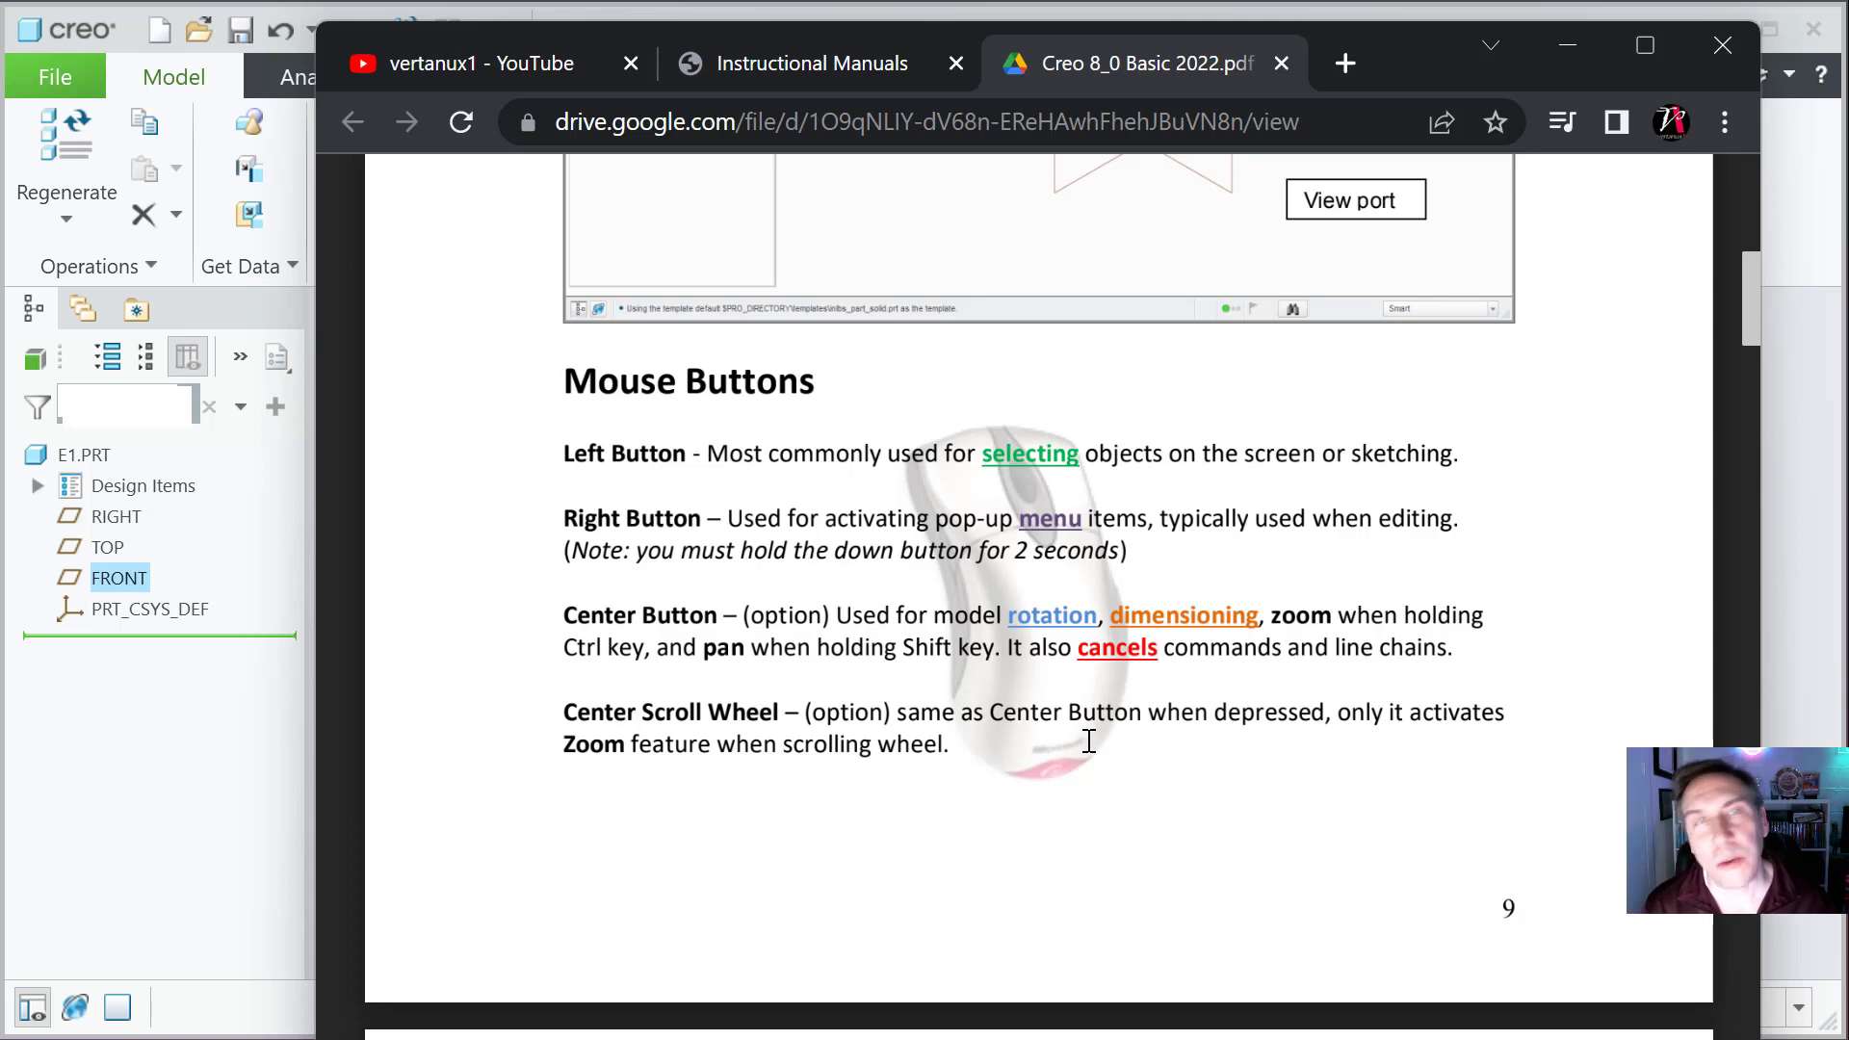
Step: Skim the manual's "Options & Properties" page down to the Model Properties section
scroll(1089, 741, down, 10)
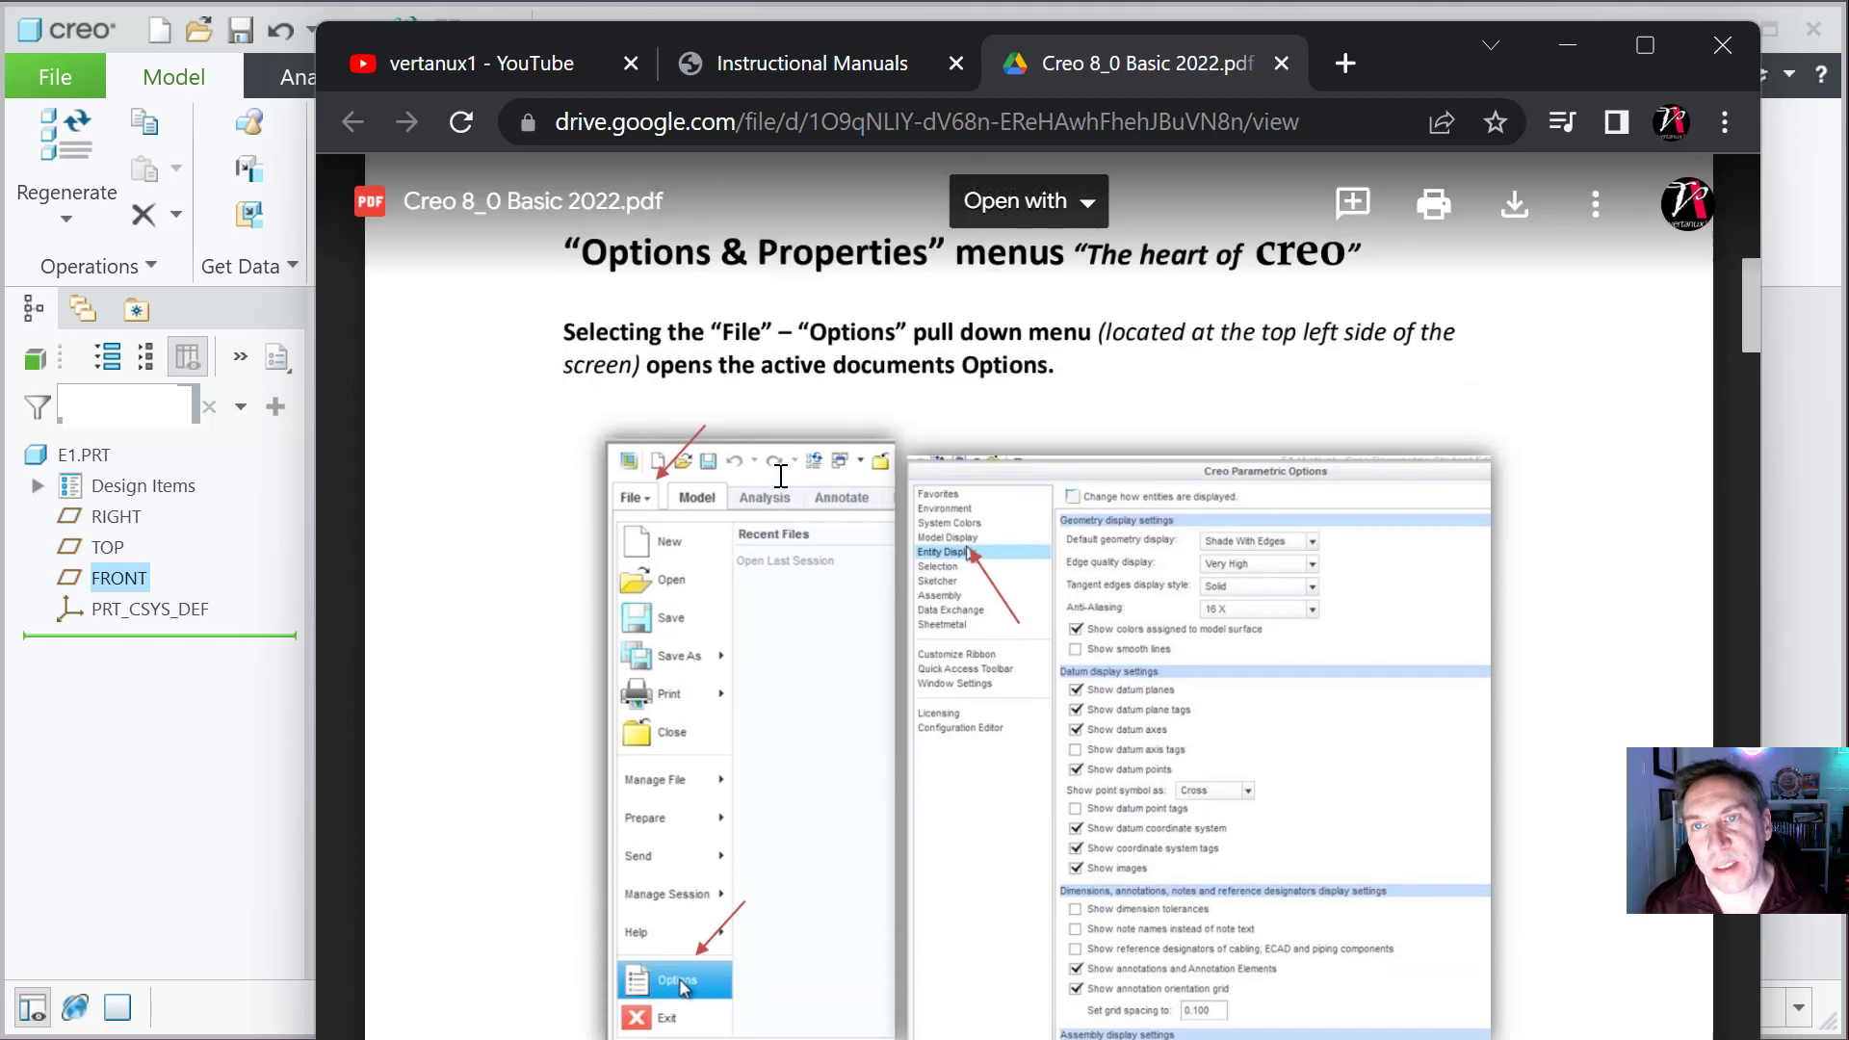
scroll(852, 335, up, 2)
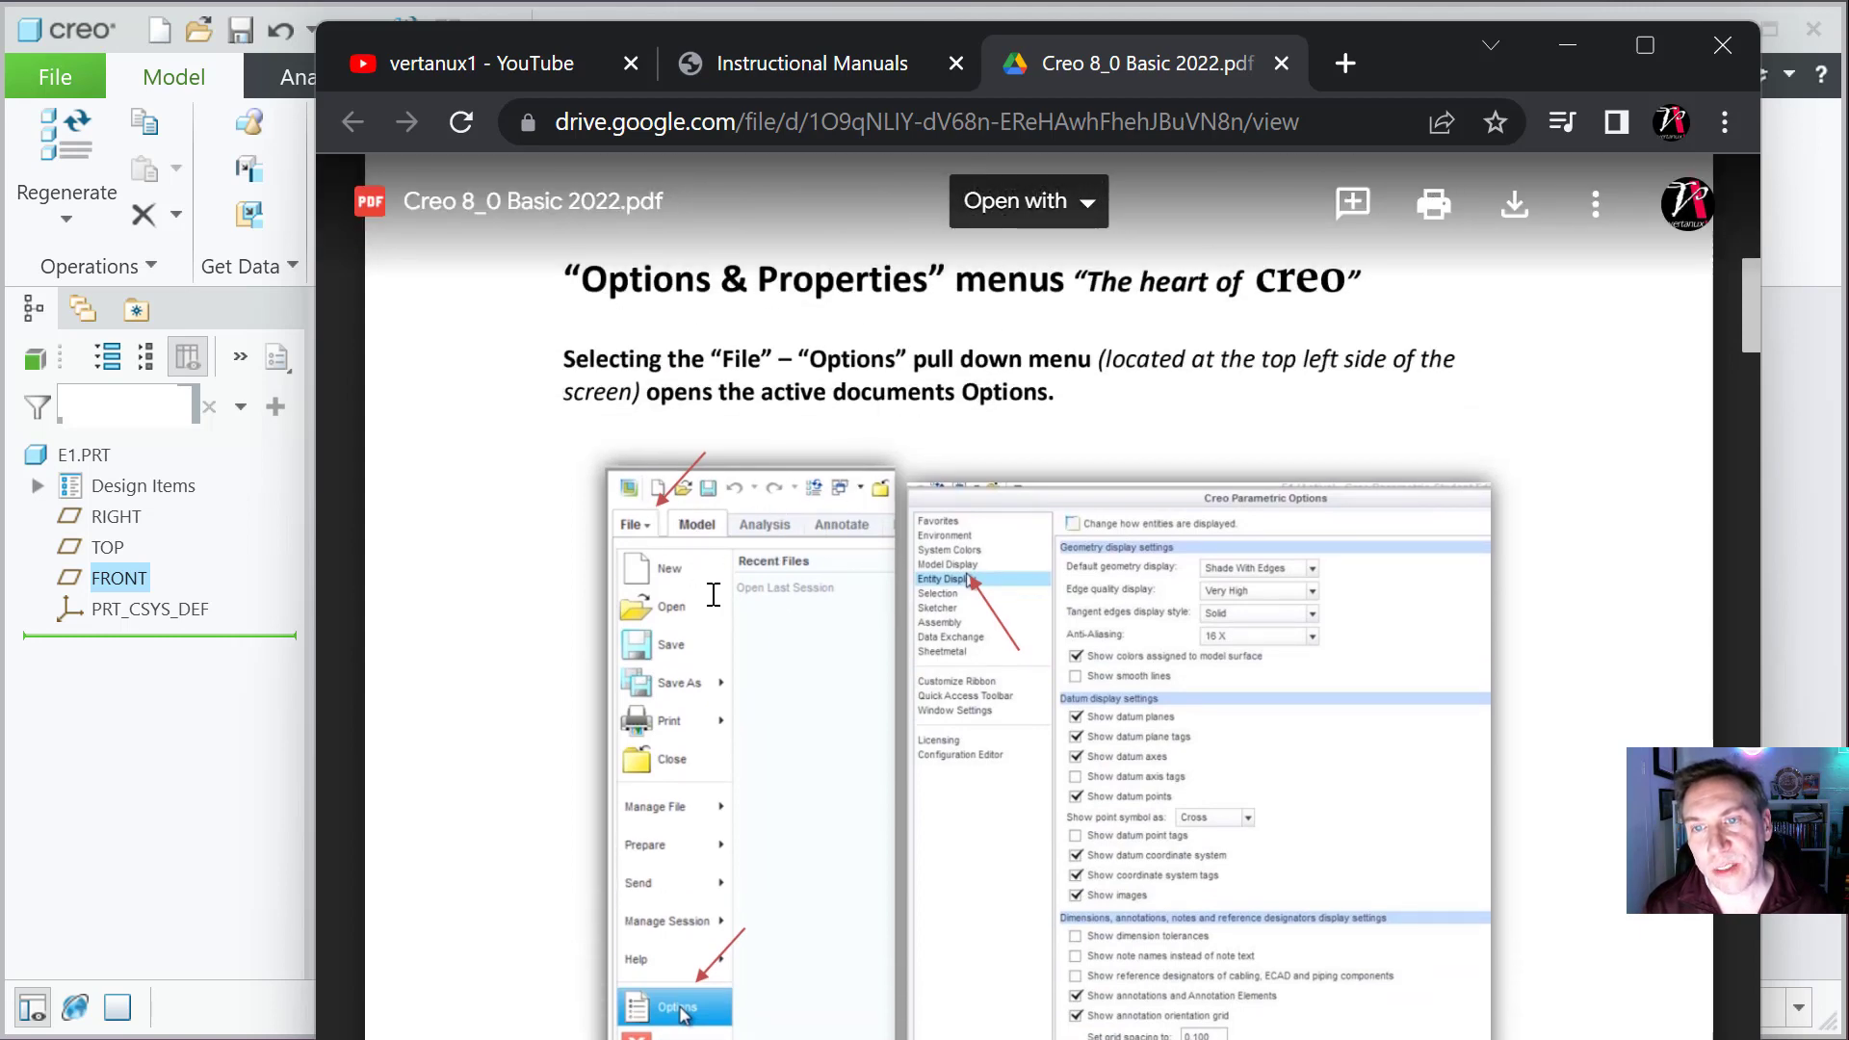
scroll(710, 594, down, 3)
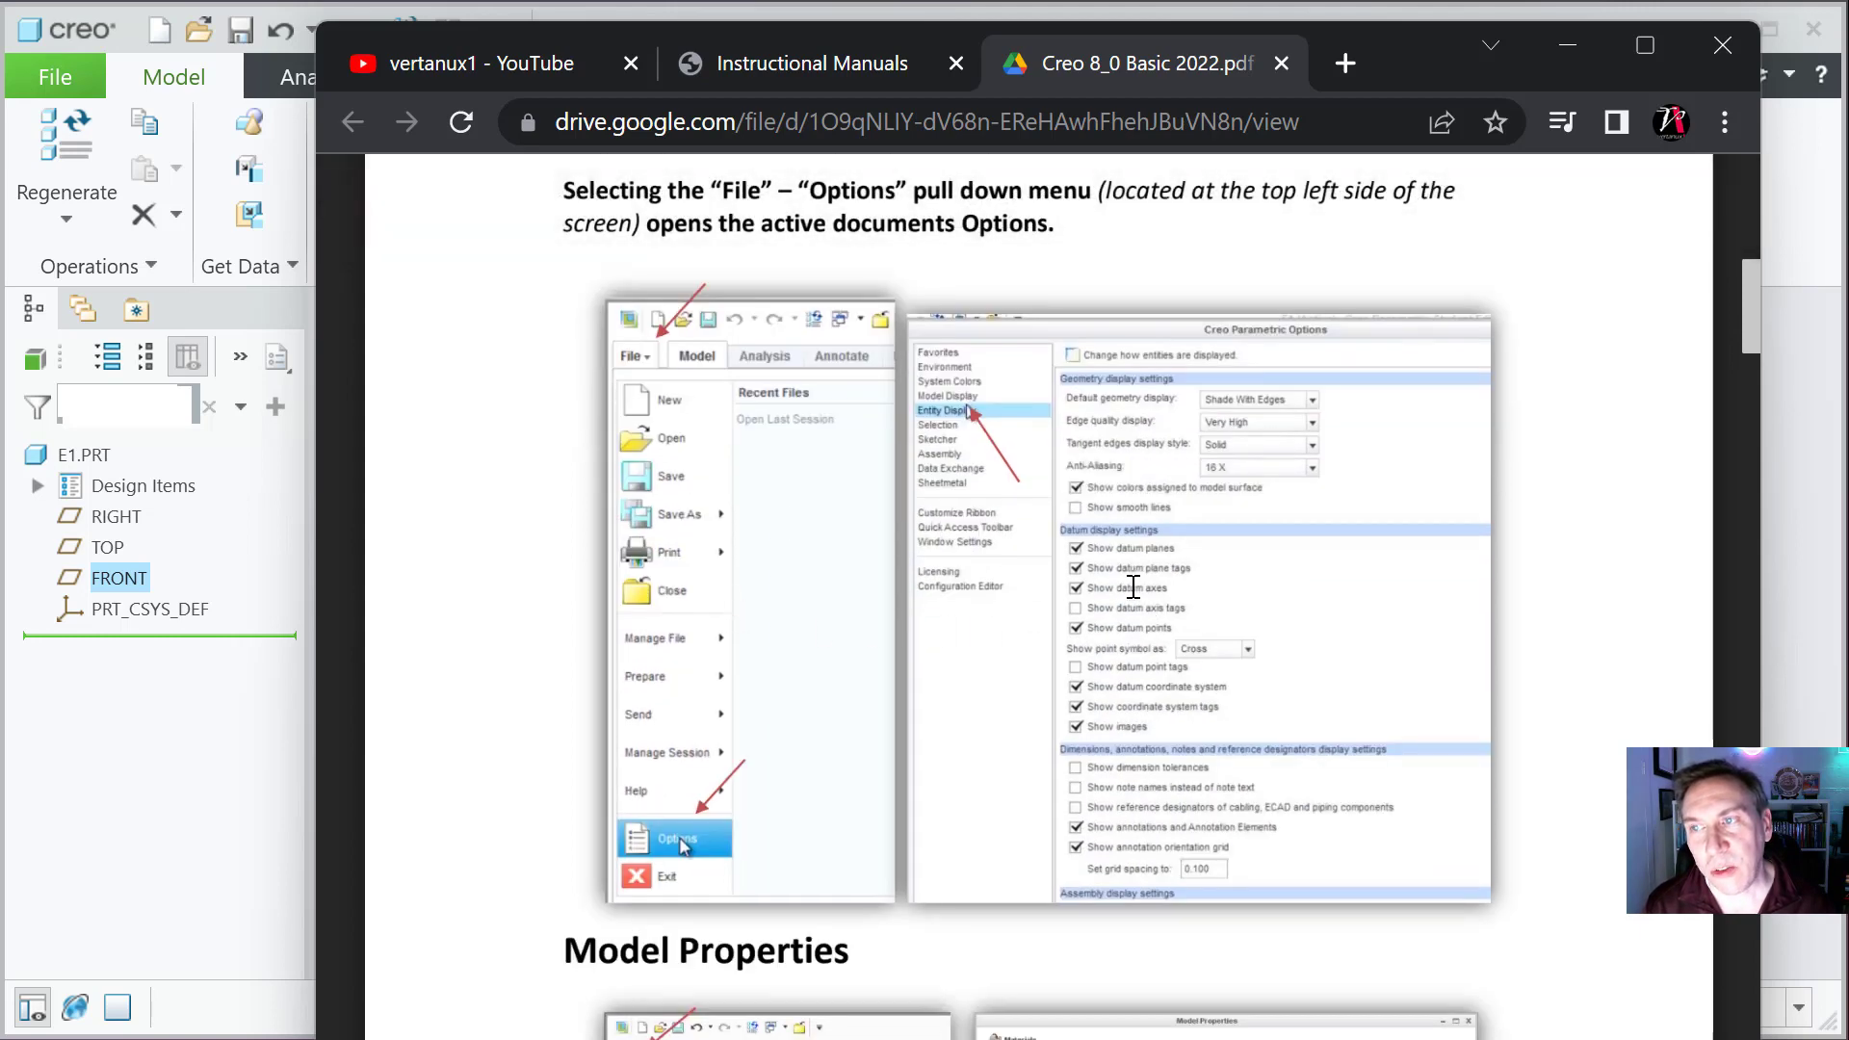
scroll(1127, 587, down, 3)
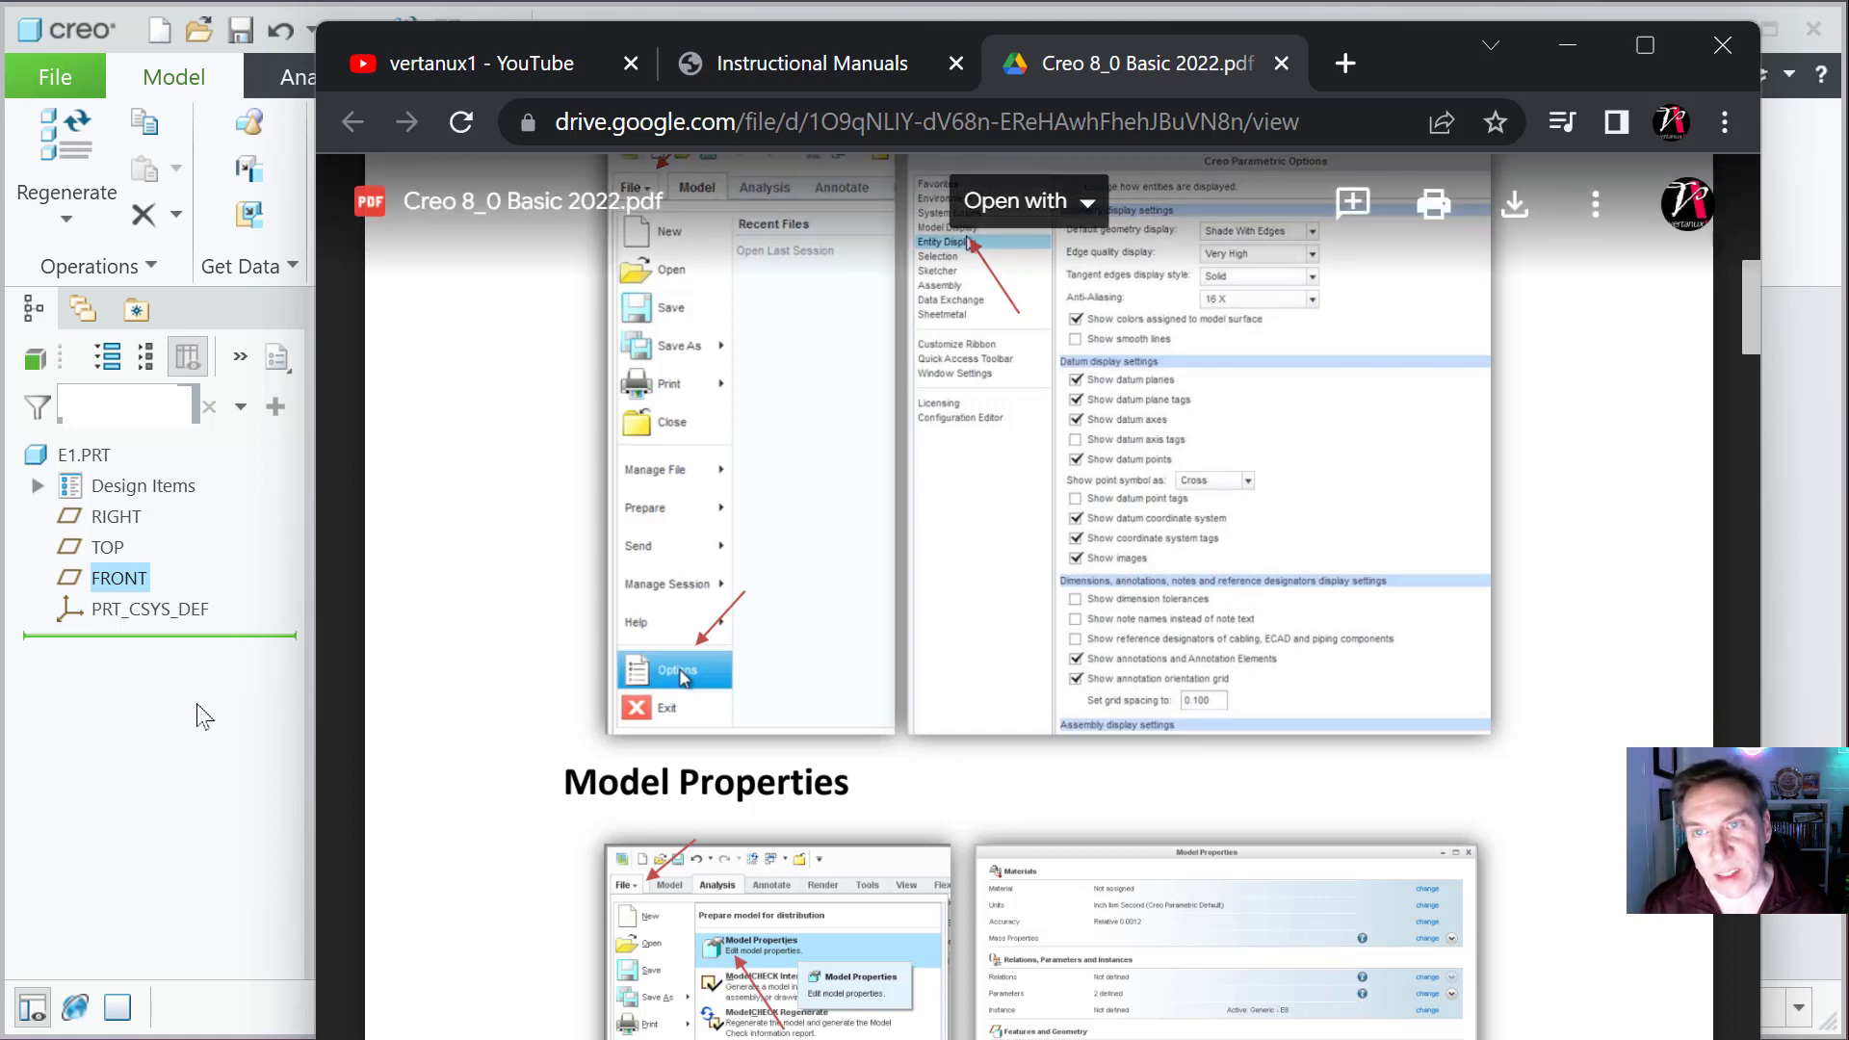
scroll(790, 721, down, 3)
Step: Switch to Creo and set the Sketcher option for the number of decimal places for dimensions to 3
click(172, 728)
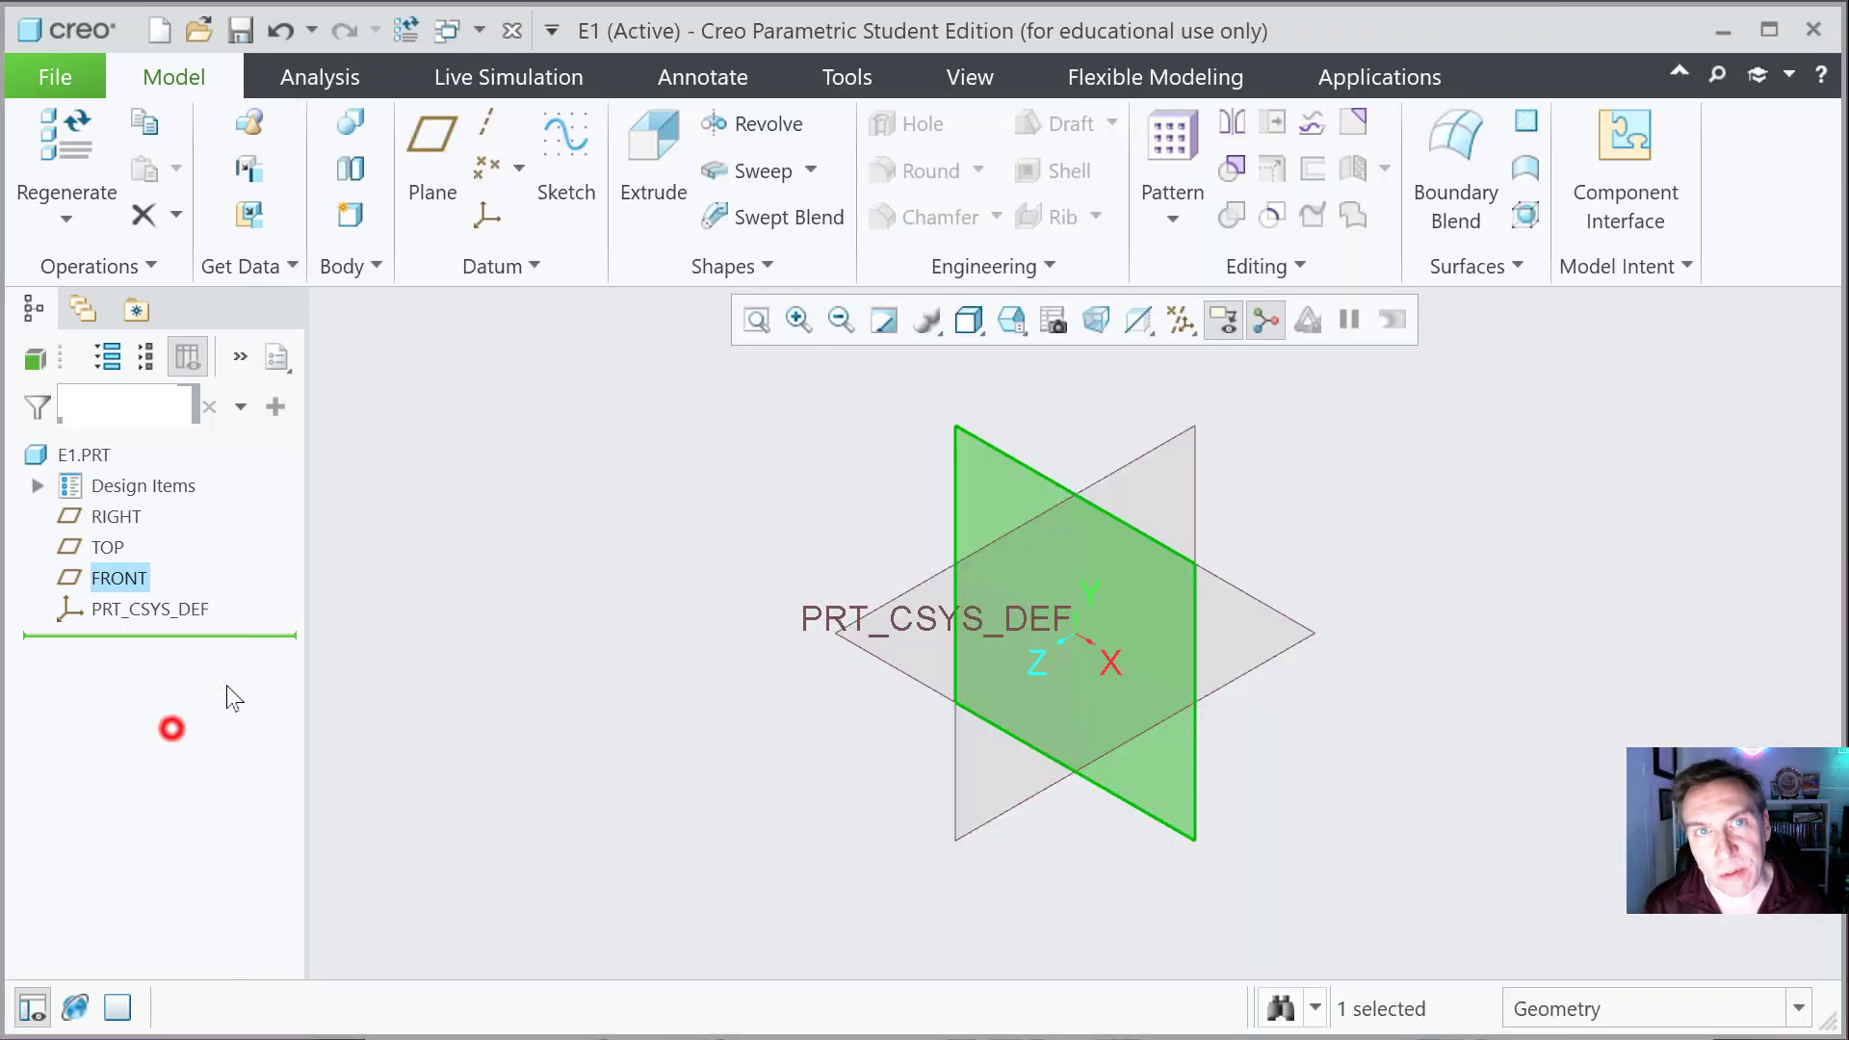
click(29, 85)
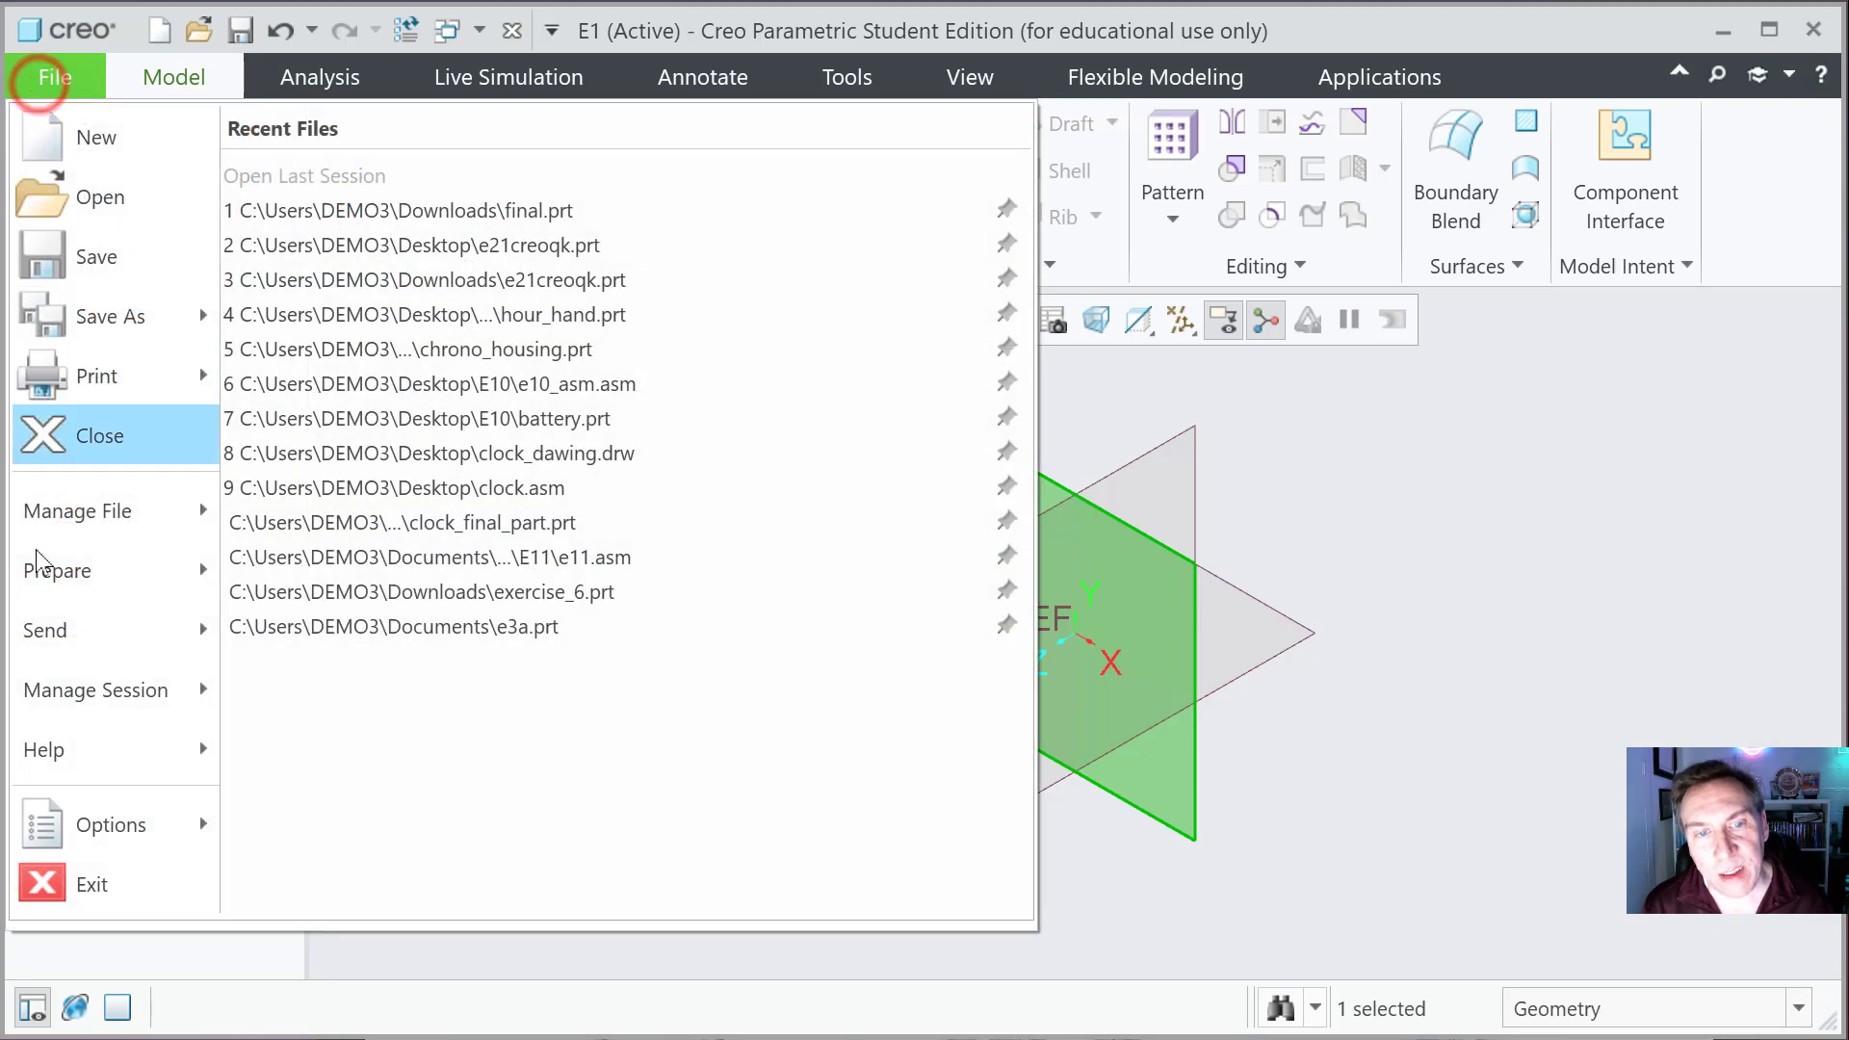
click(88, 830)
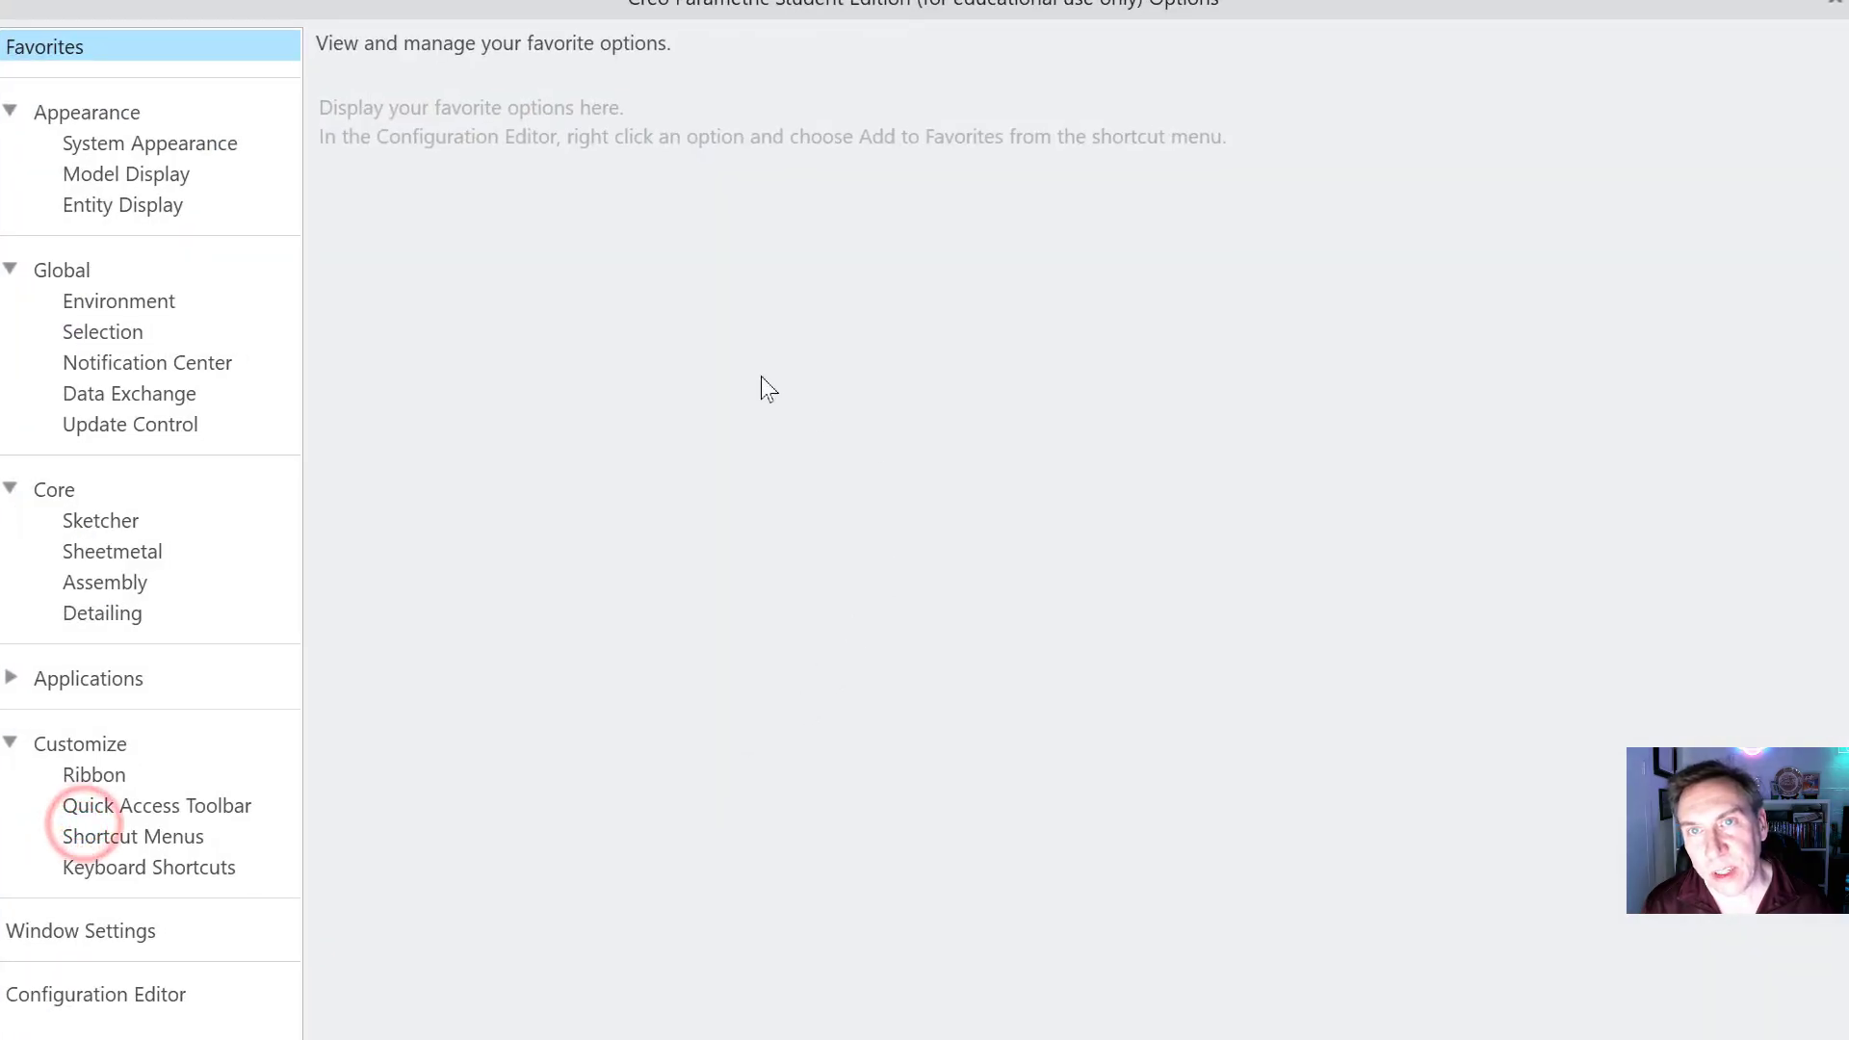
drag(573, 13, 879, 61)
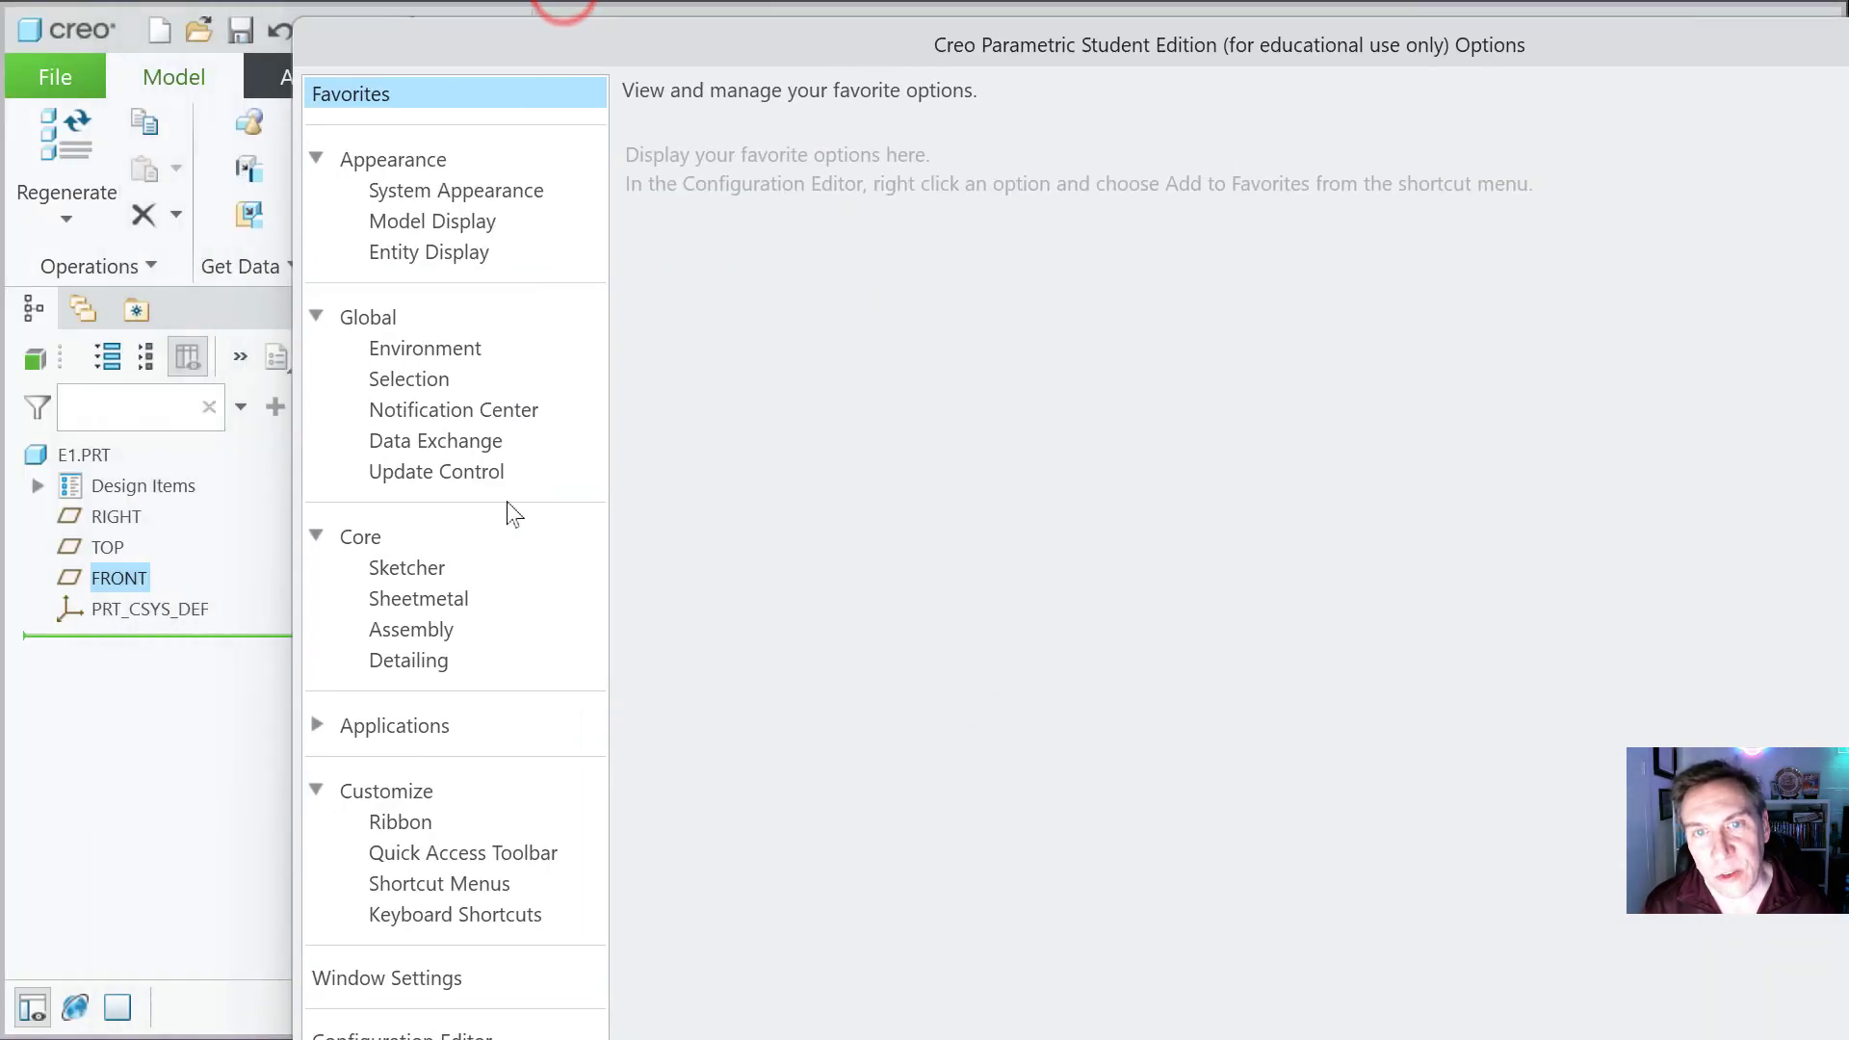
click(406, 570)
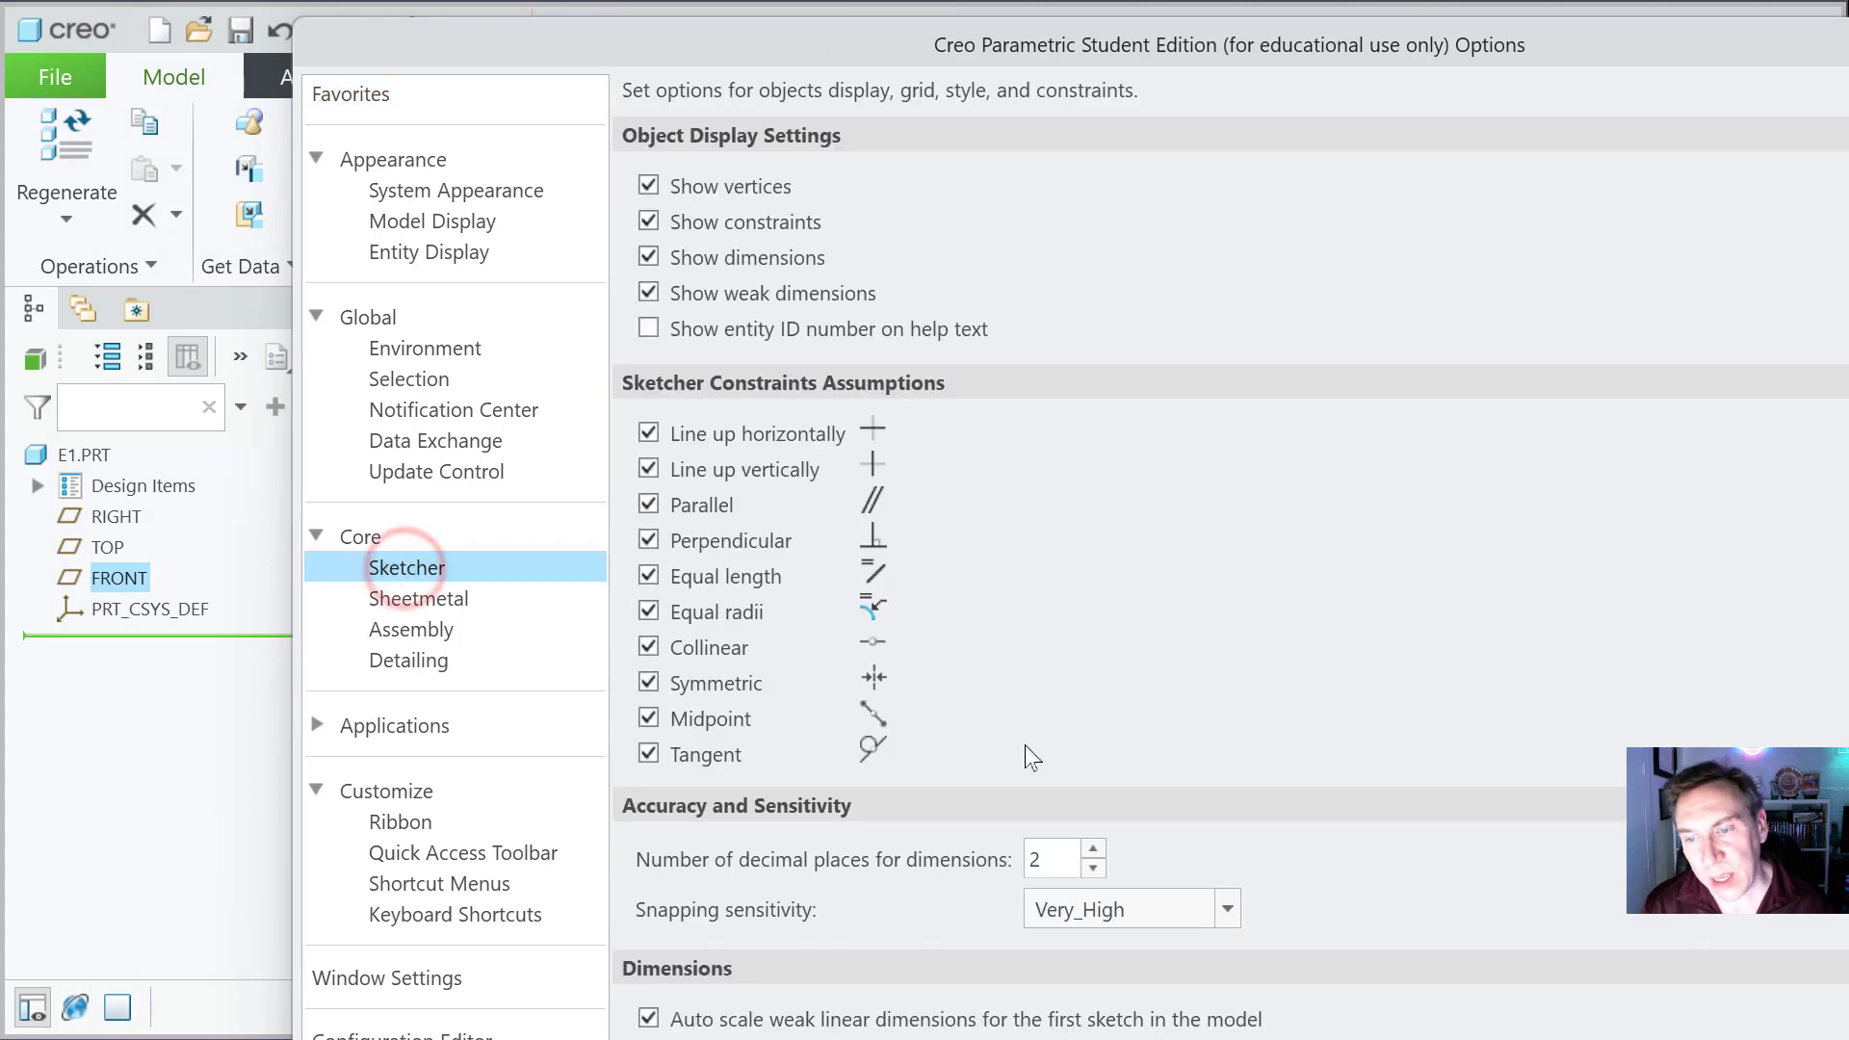
scroll(1025, 744, down, 3)
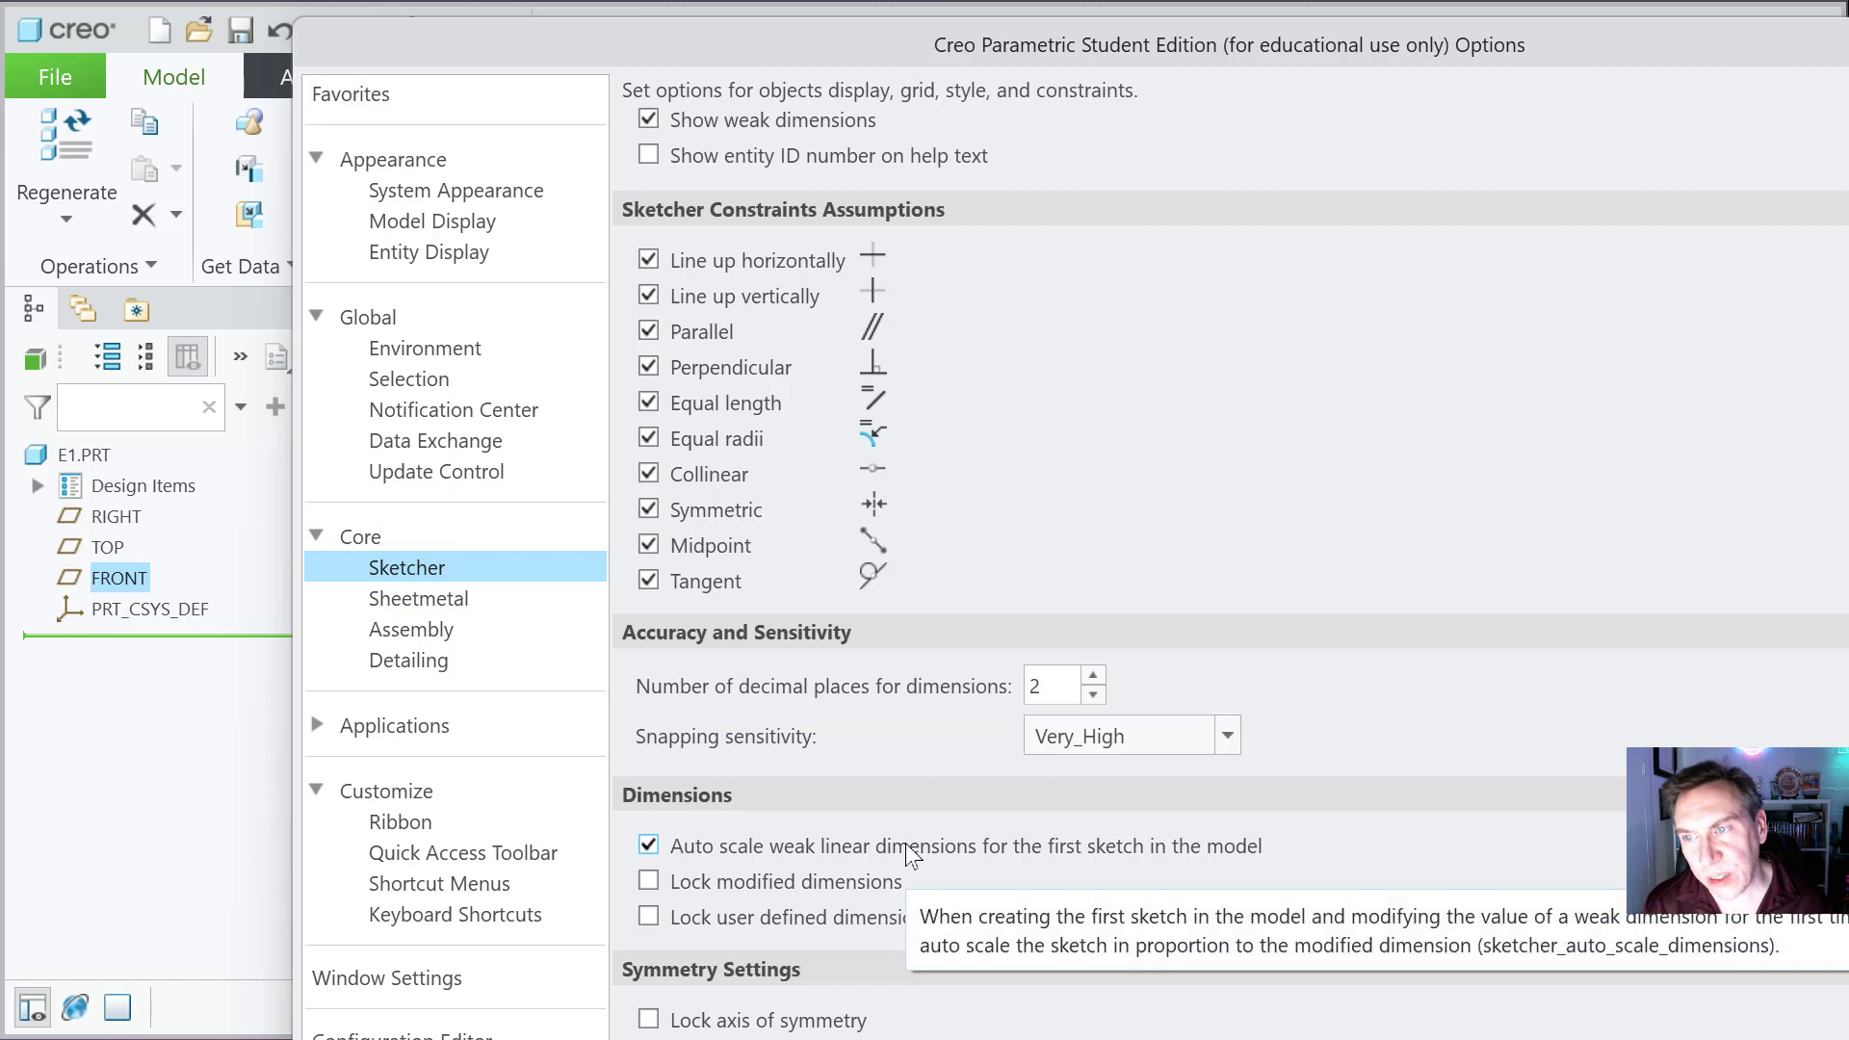
click(1094, 675)
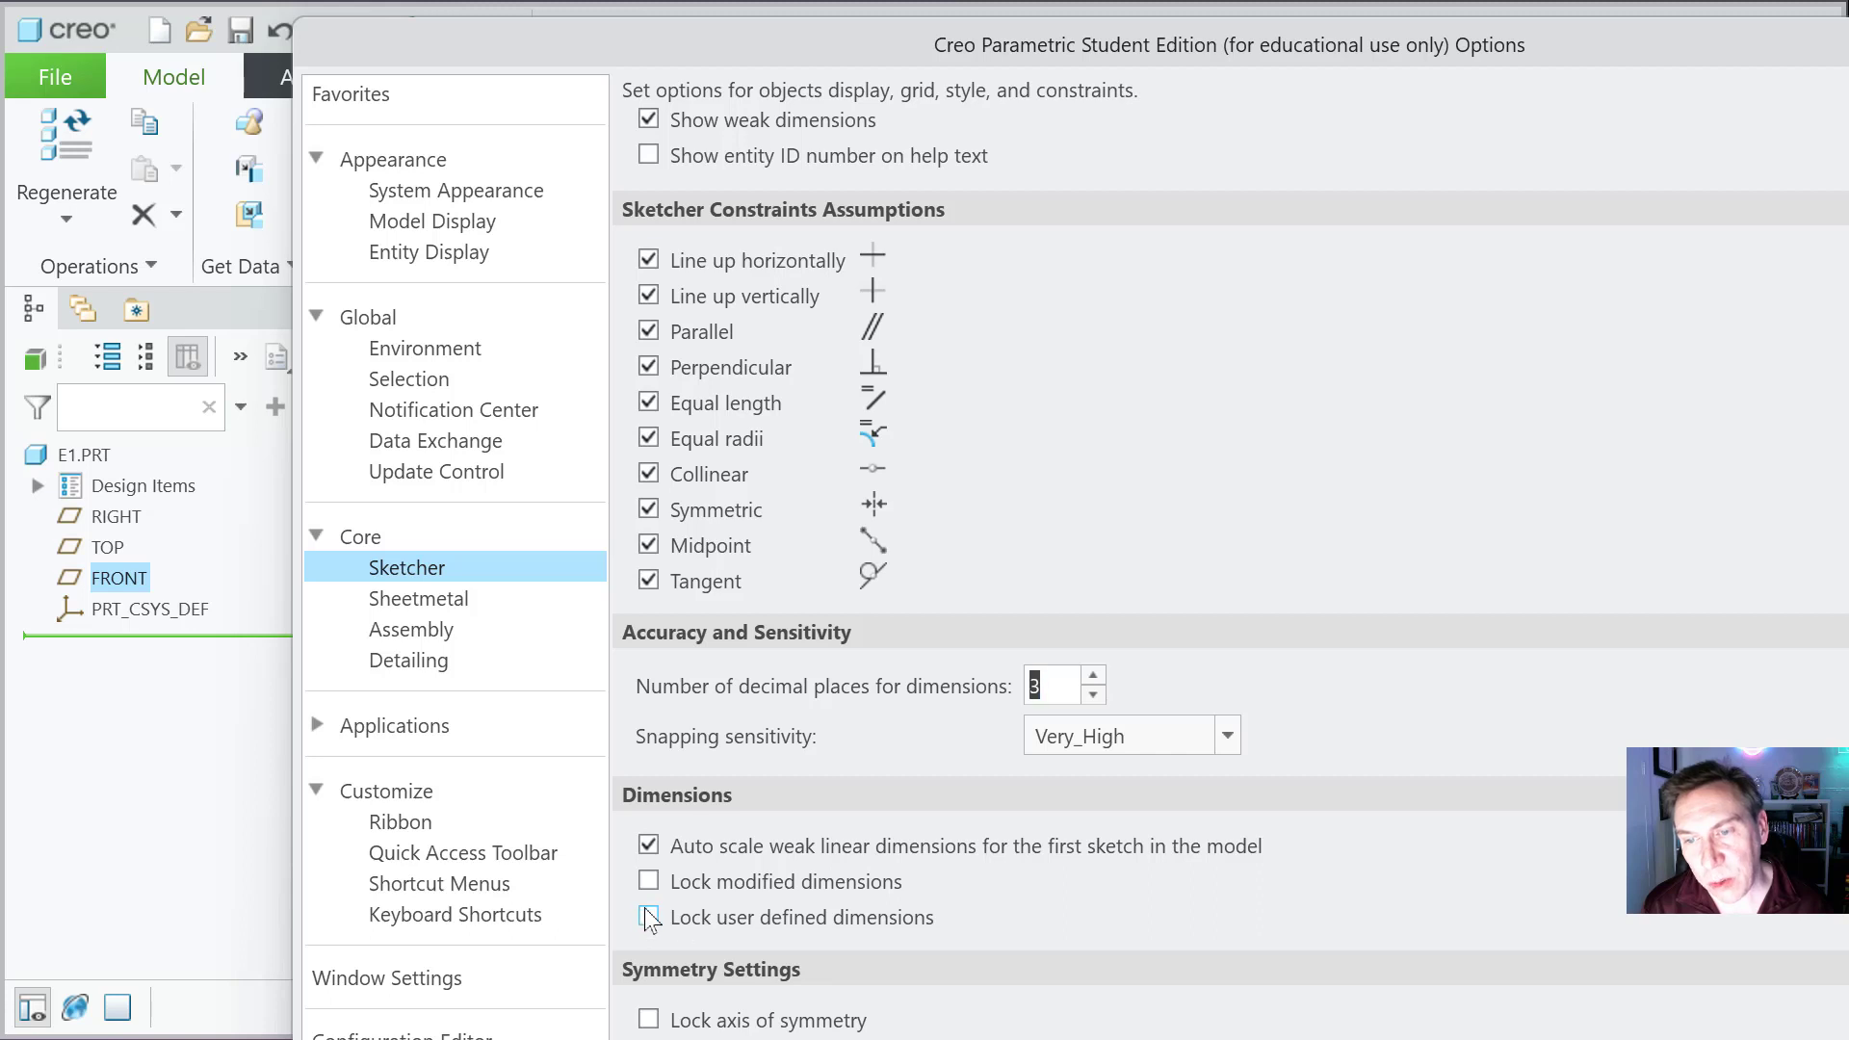
click(673, 885)
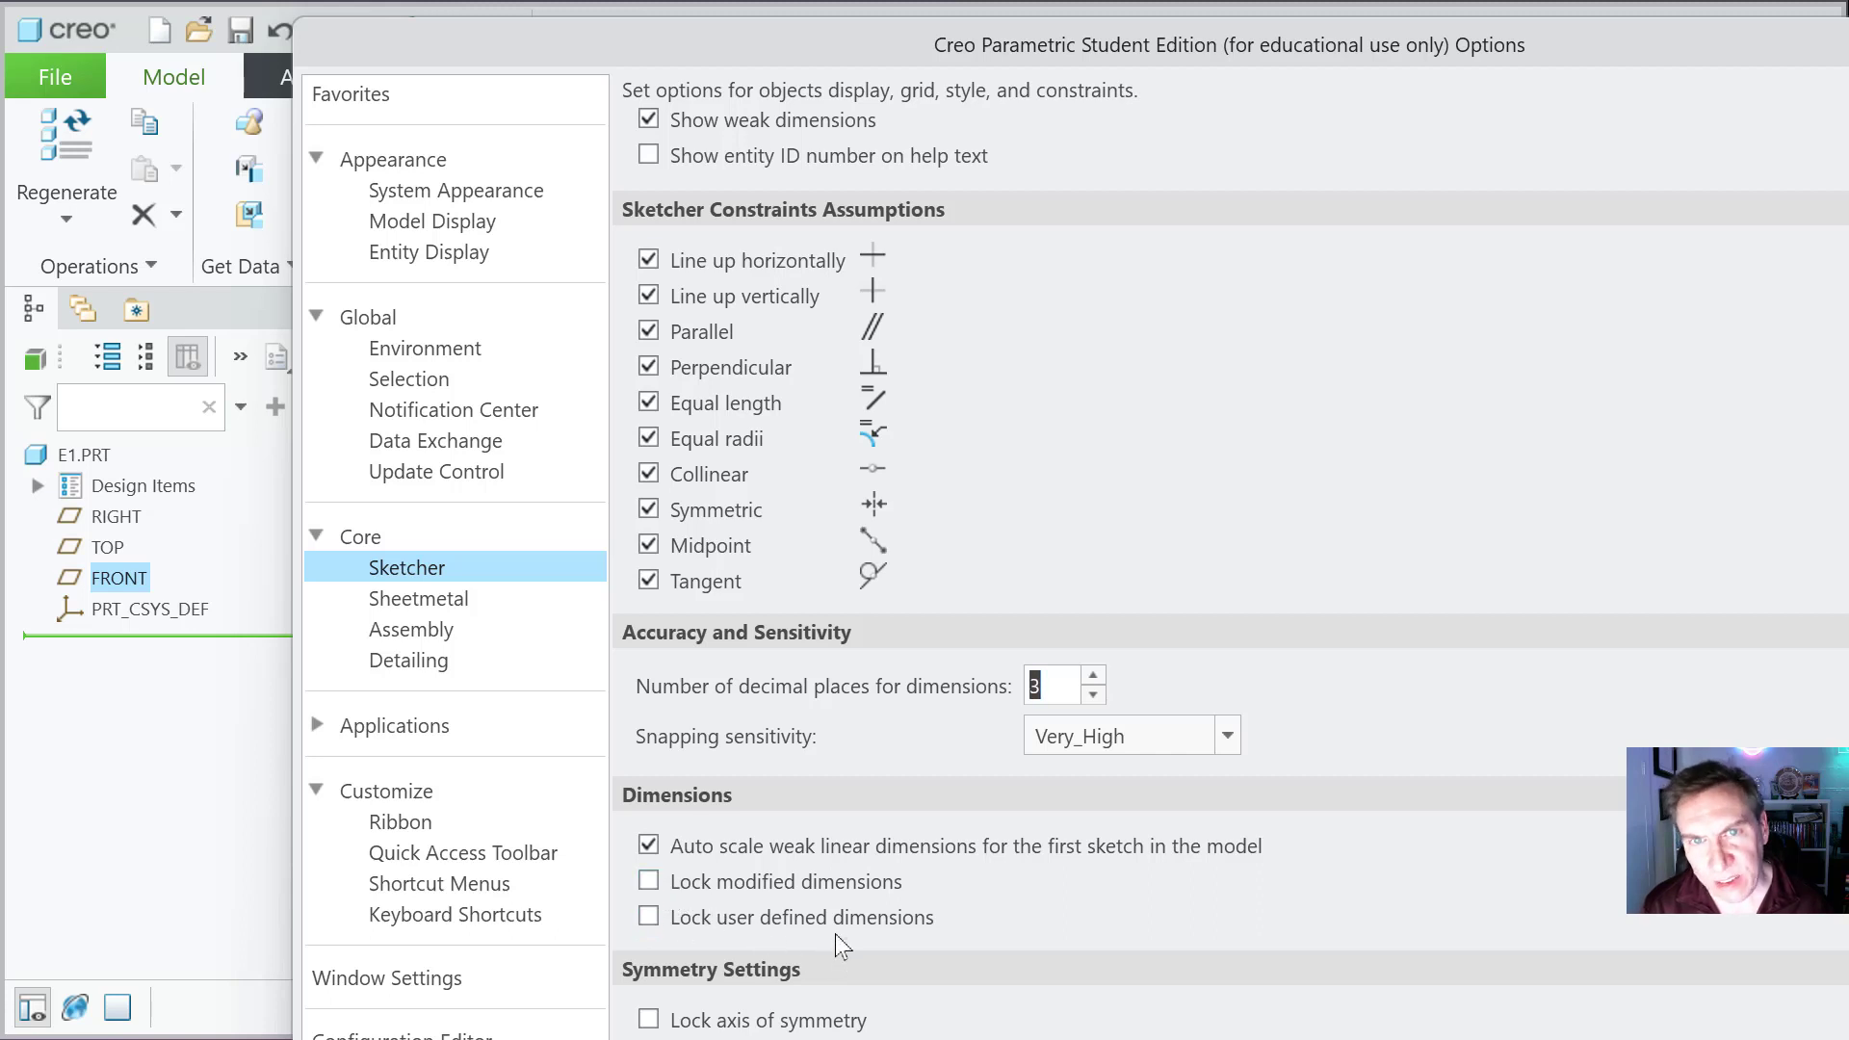
scroll(834, 936, up, 2)
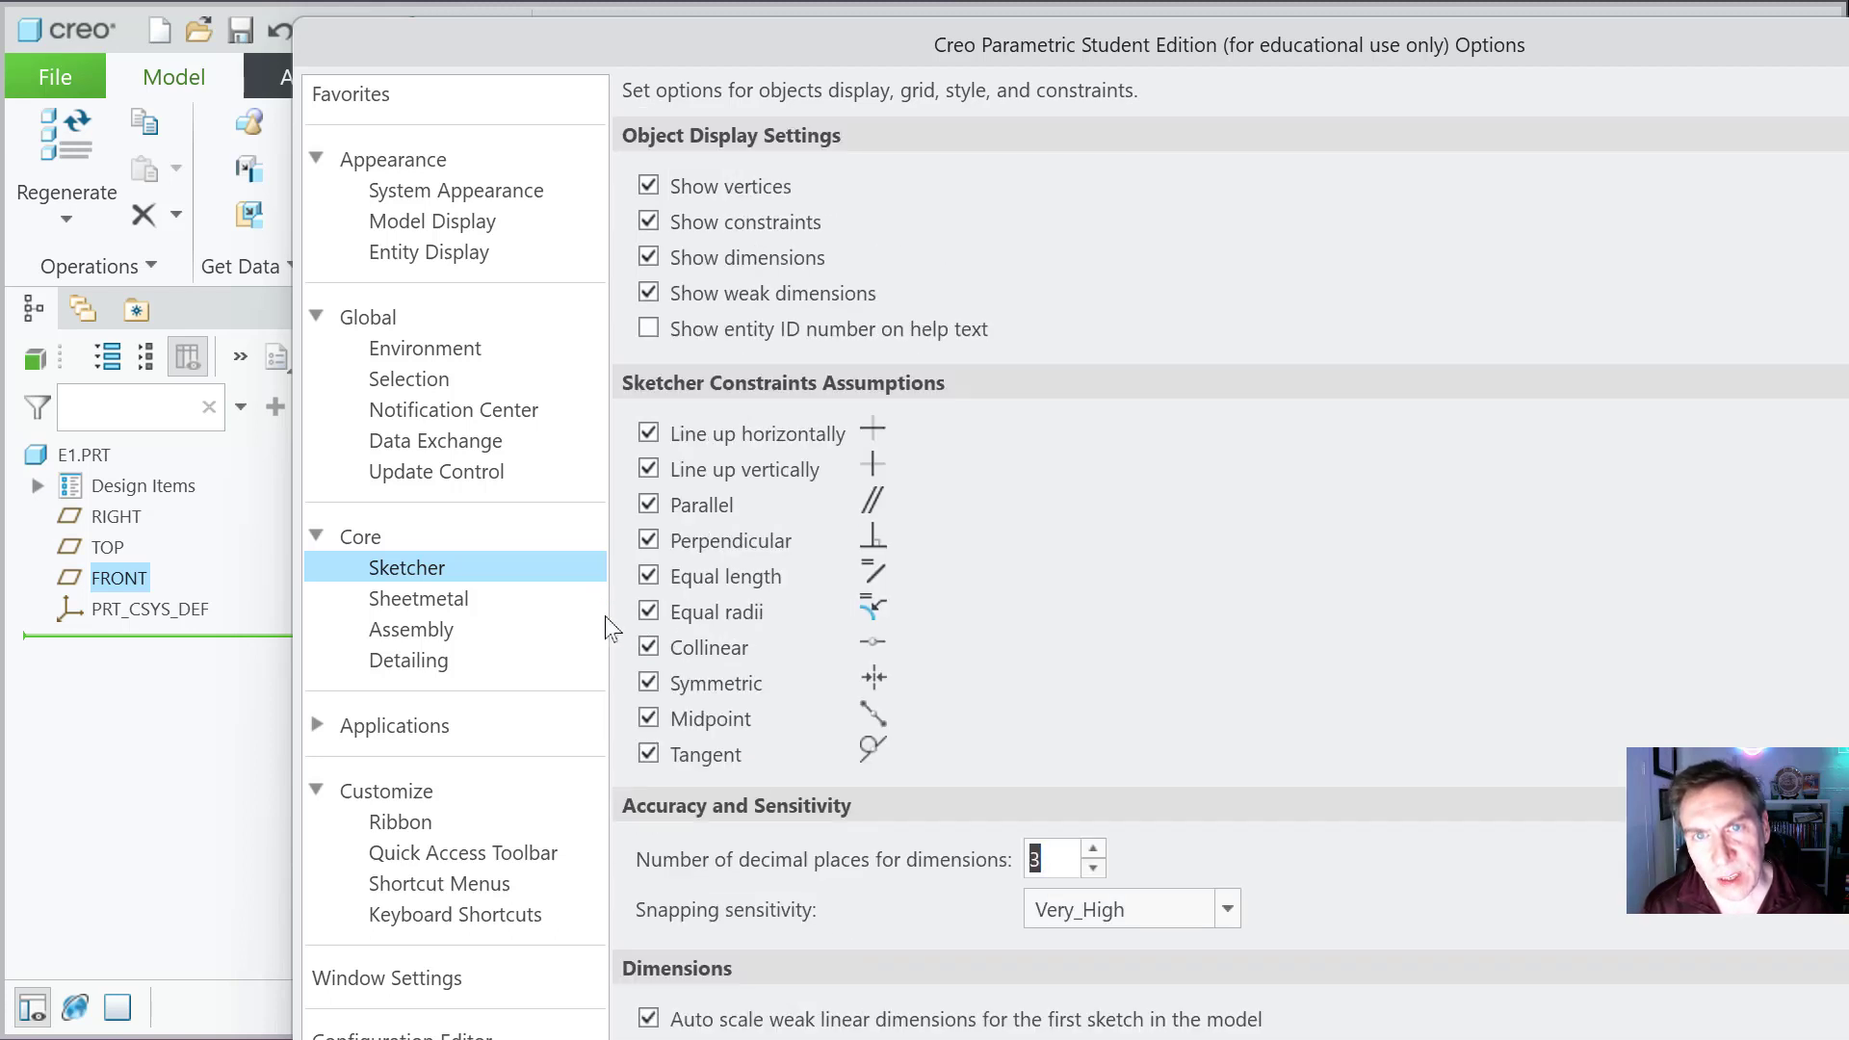
Step: Apply the Sketcher options and save the settings to the config.pro file in Public Documents
scroll(899, 703, down, 9)
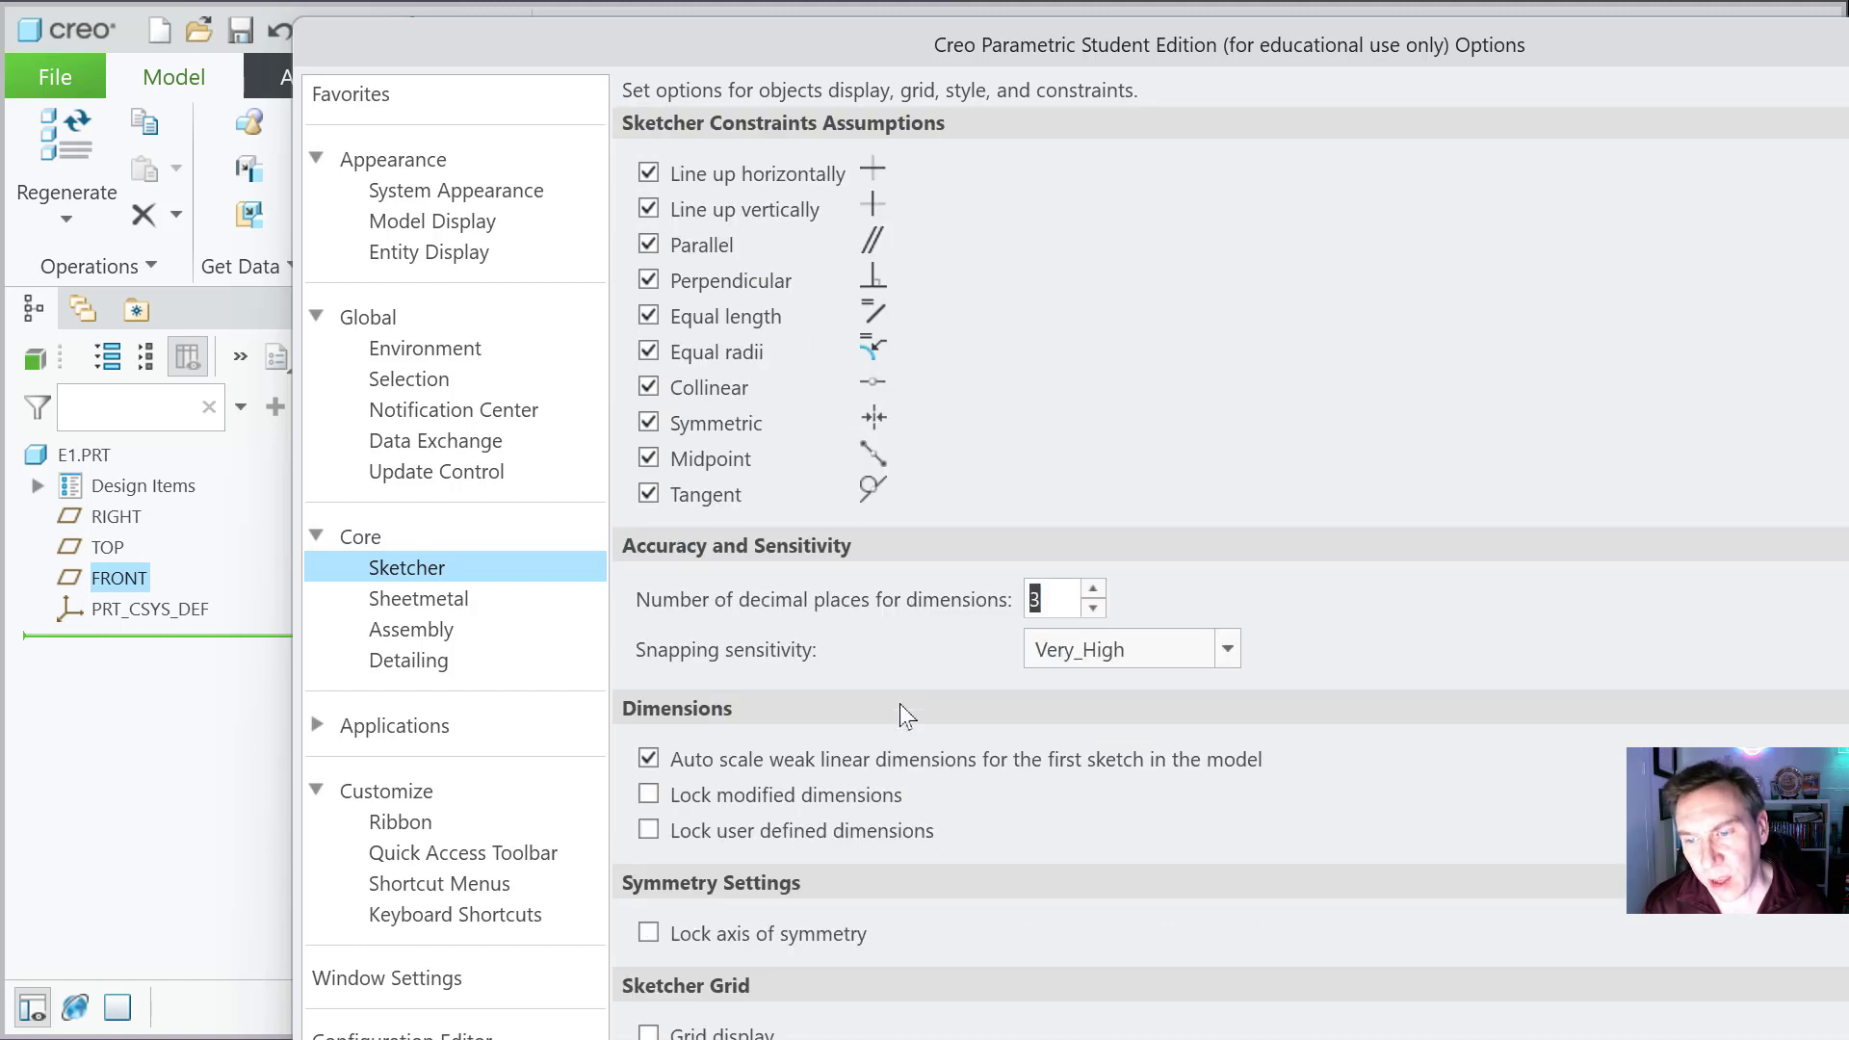
scroll(898, 703, down, 1)
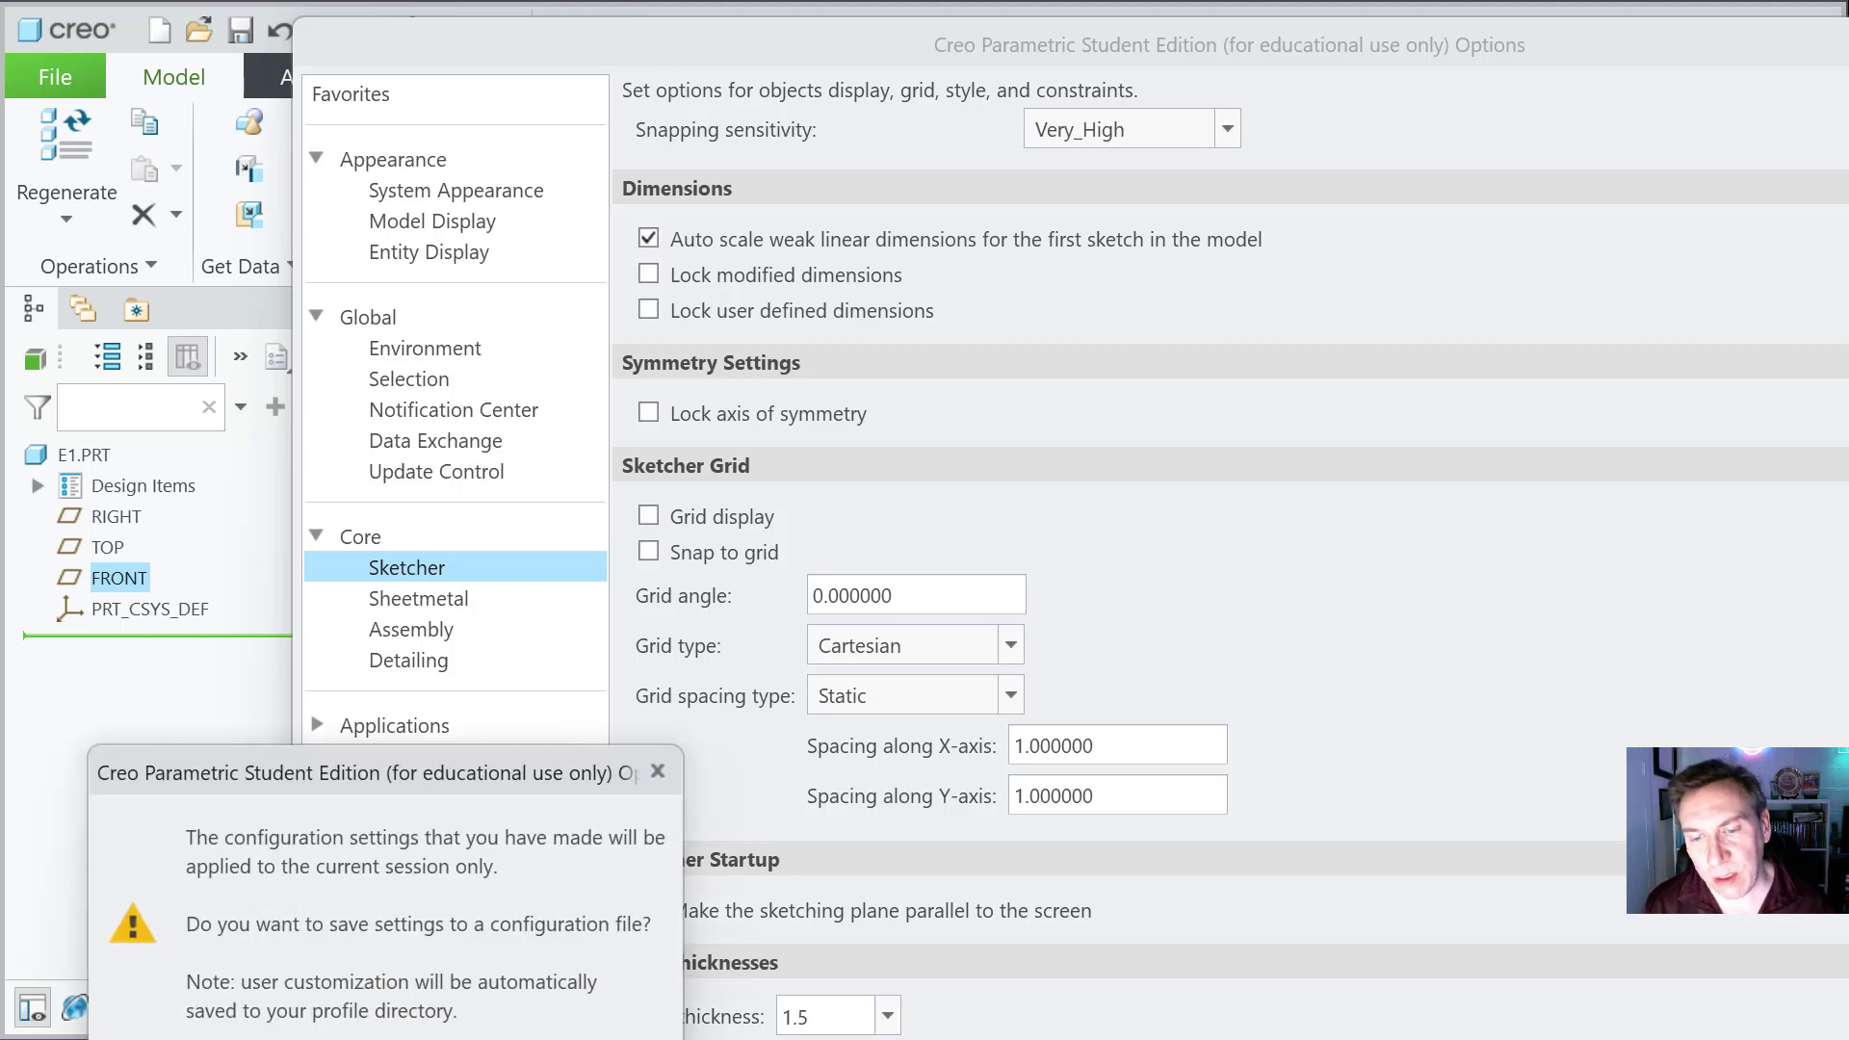
key(Return)
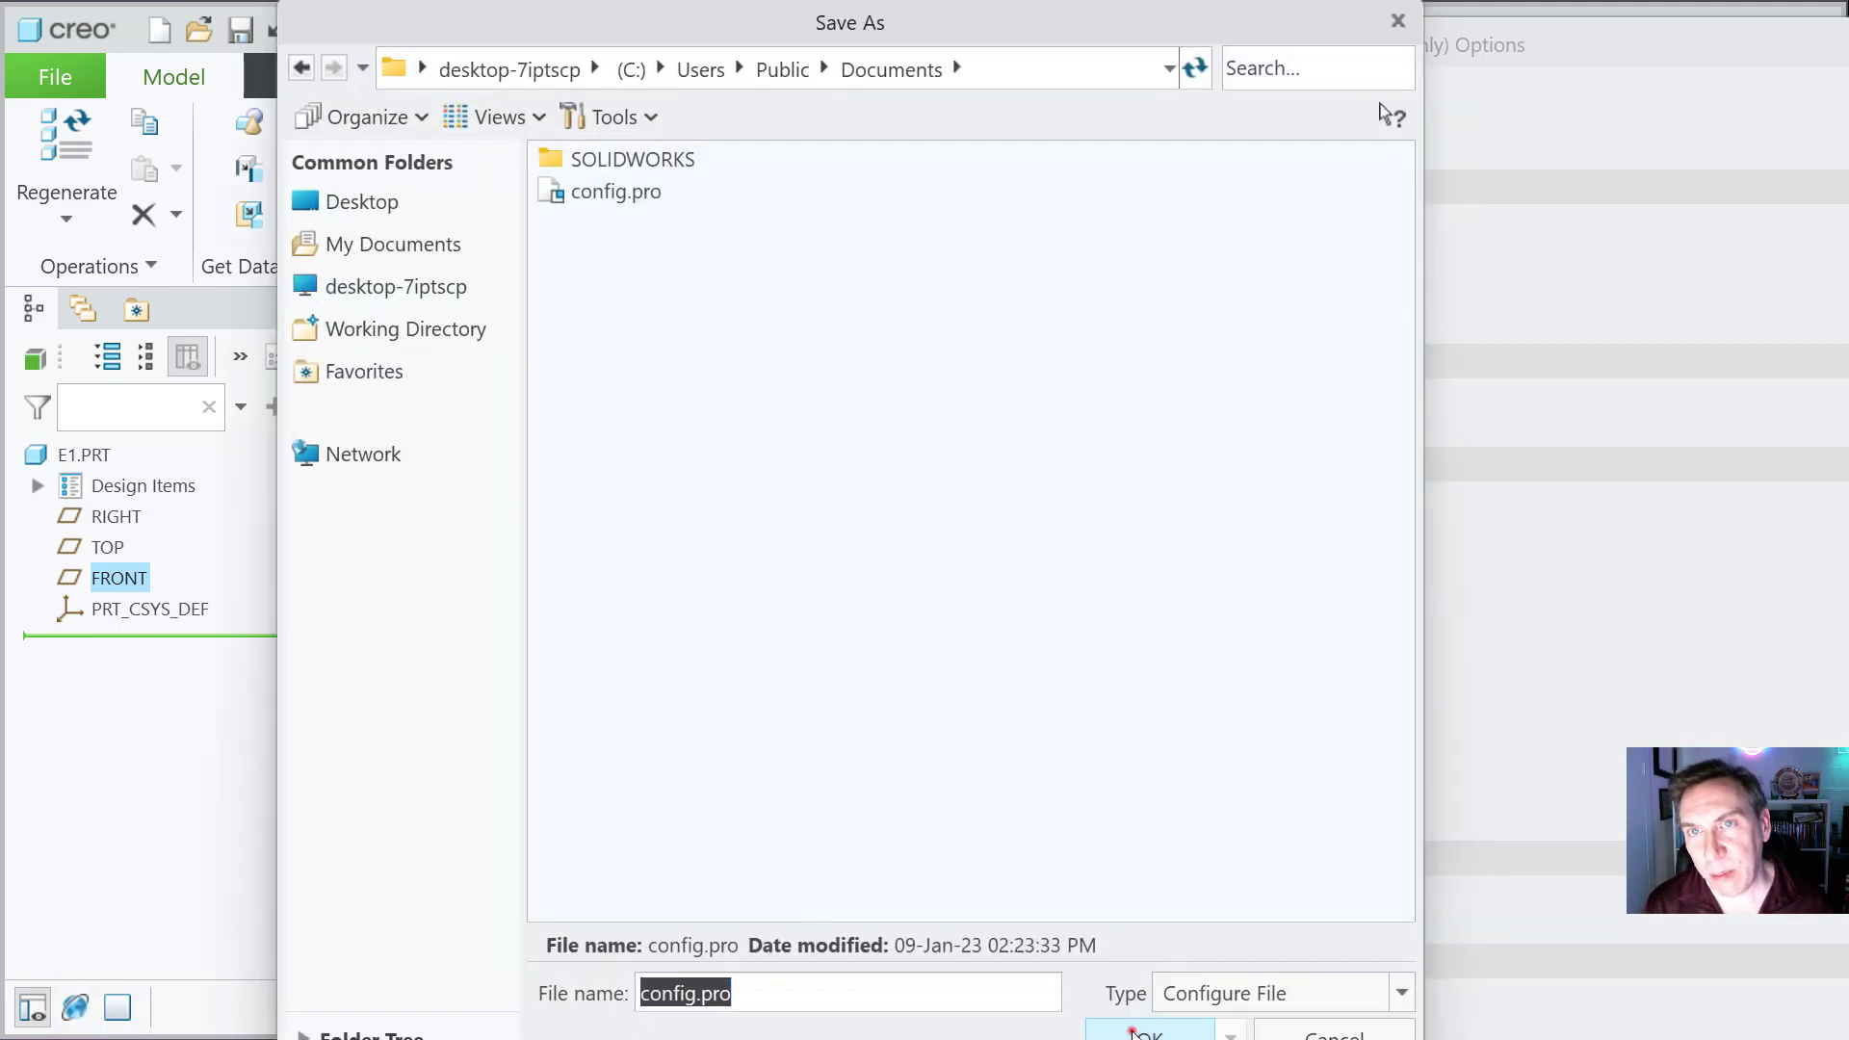
click(1138, 1030)
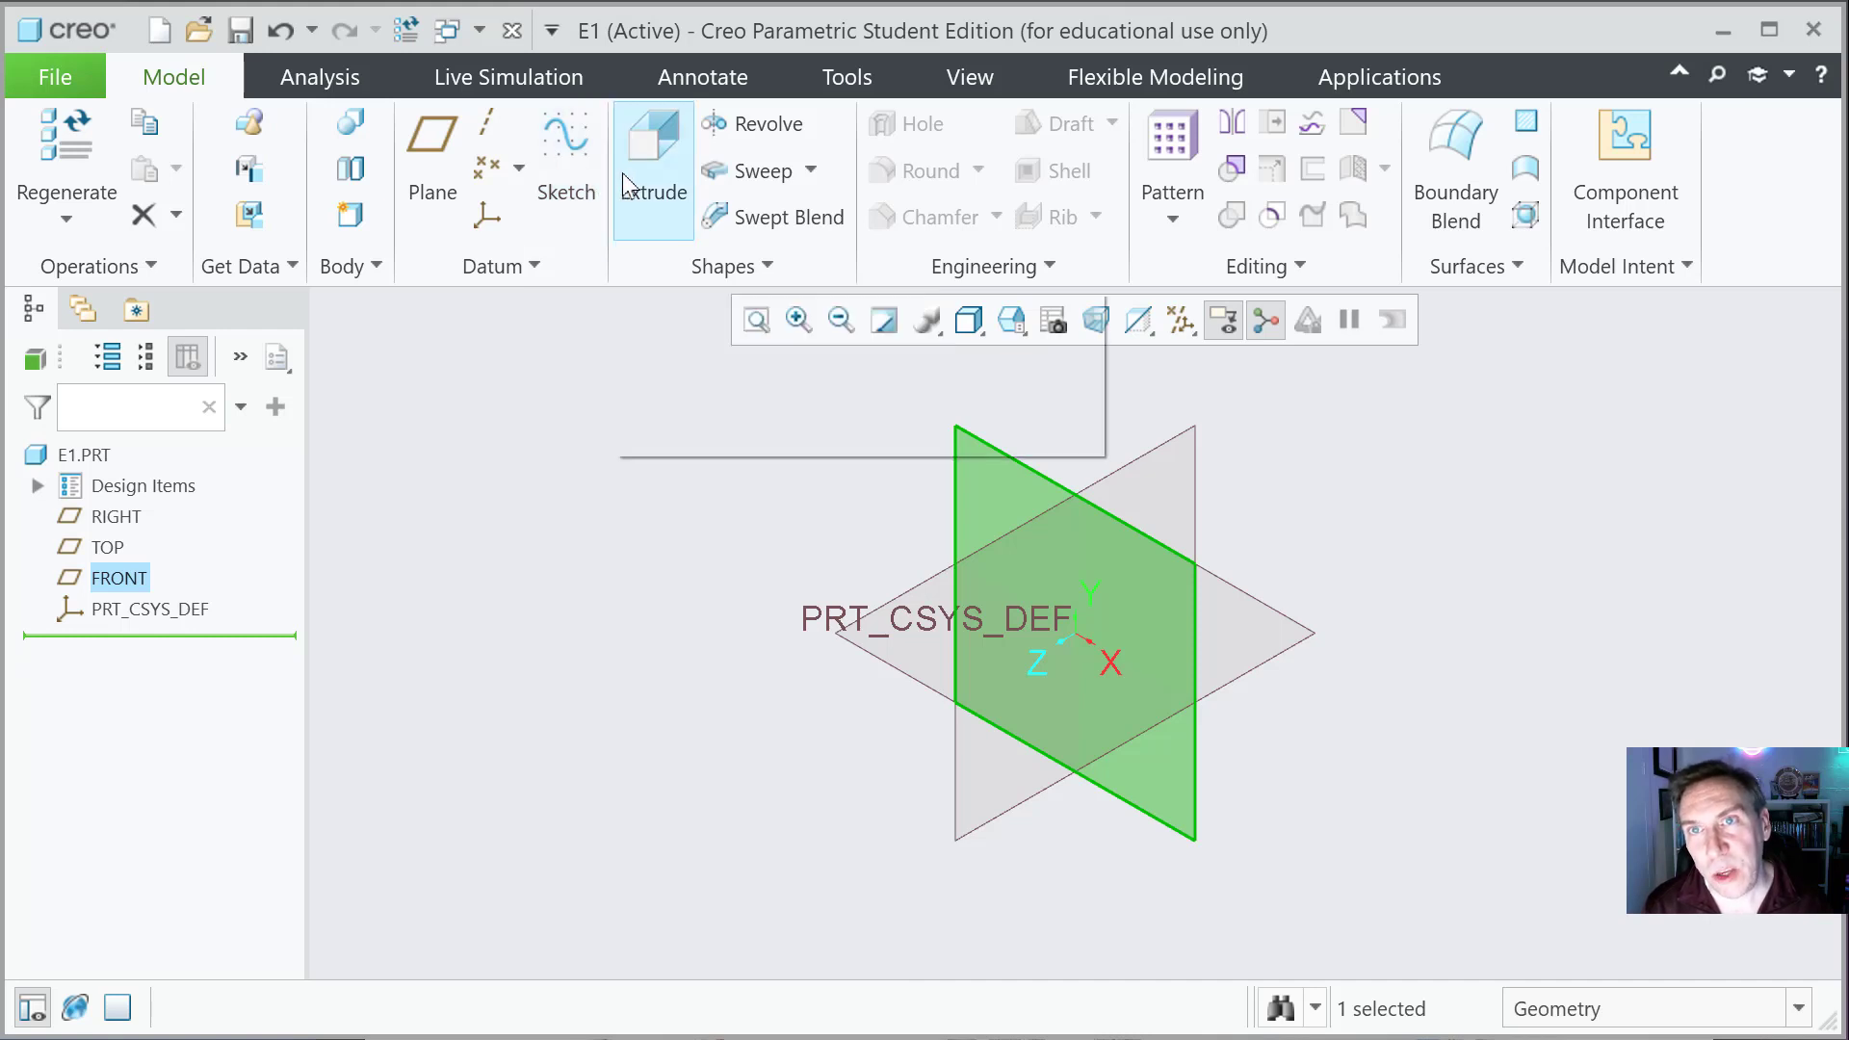
Step: Start a sketch on the FRONT datum plane and hide all datum axes, points, coordinate systems and planes
click(566, 185)
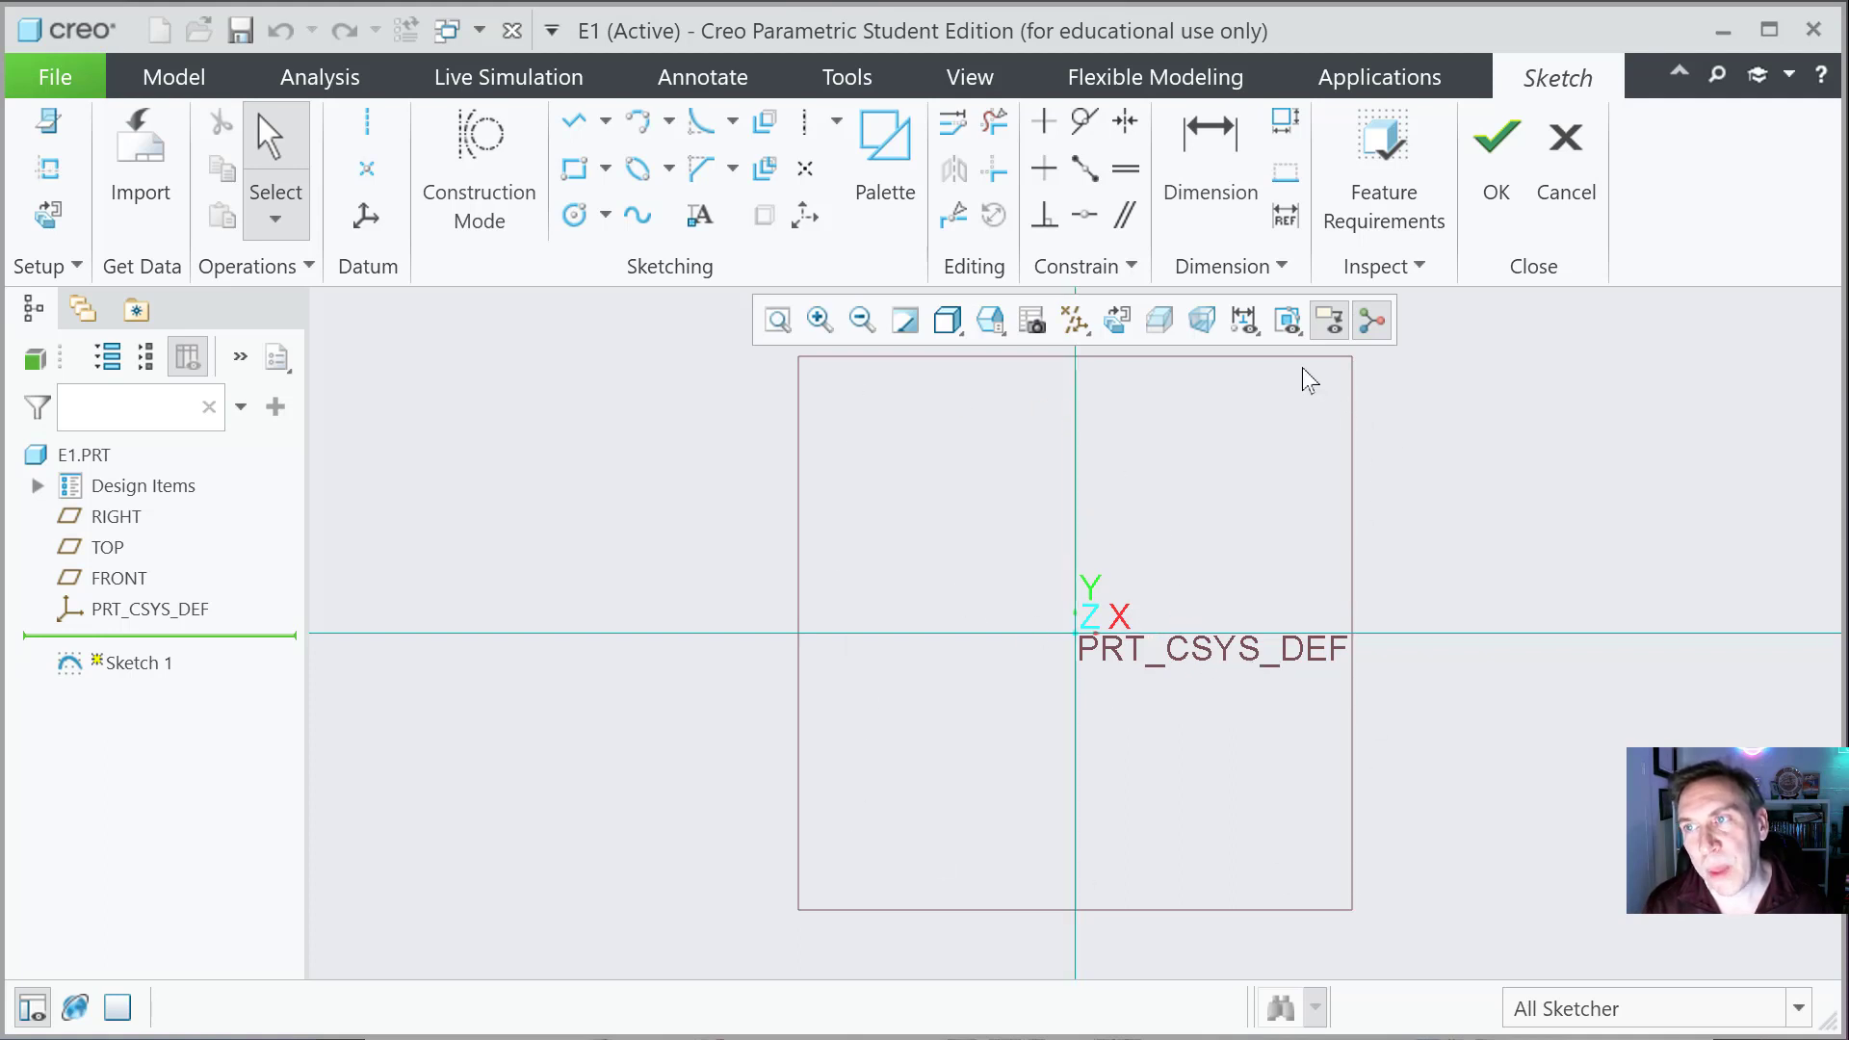
click(1076, 325)
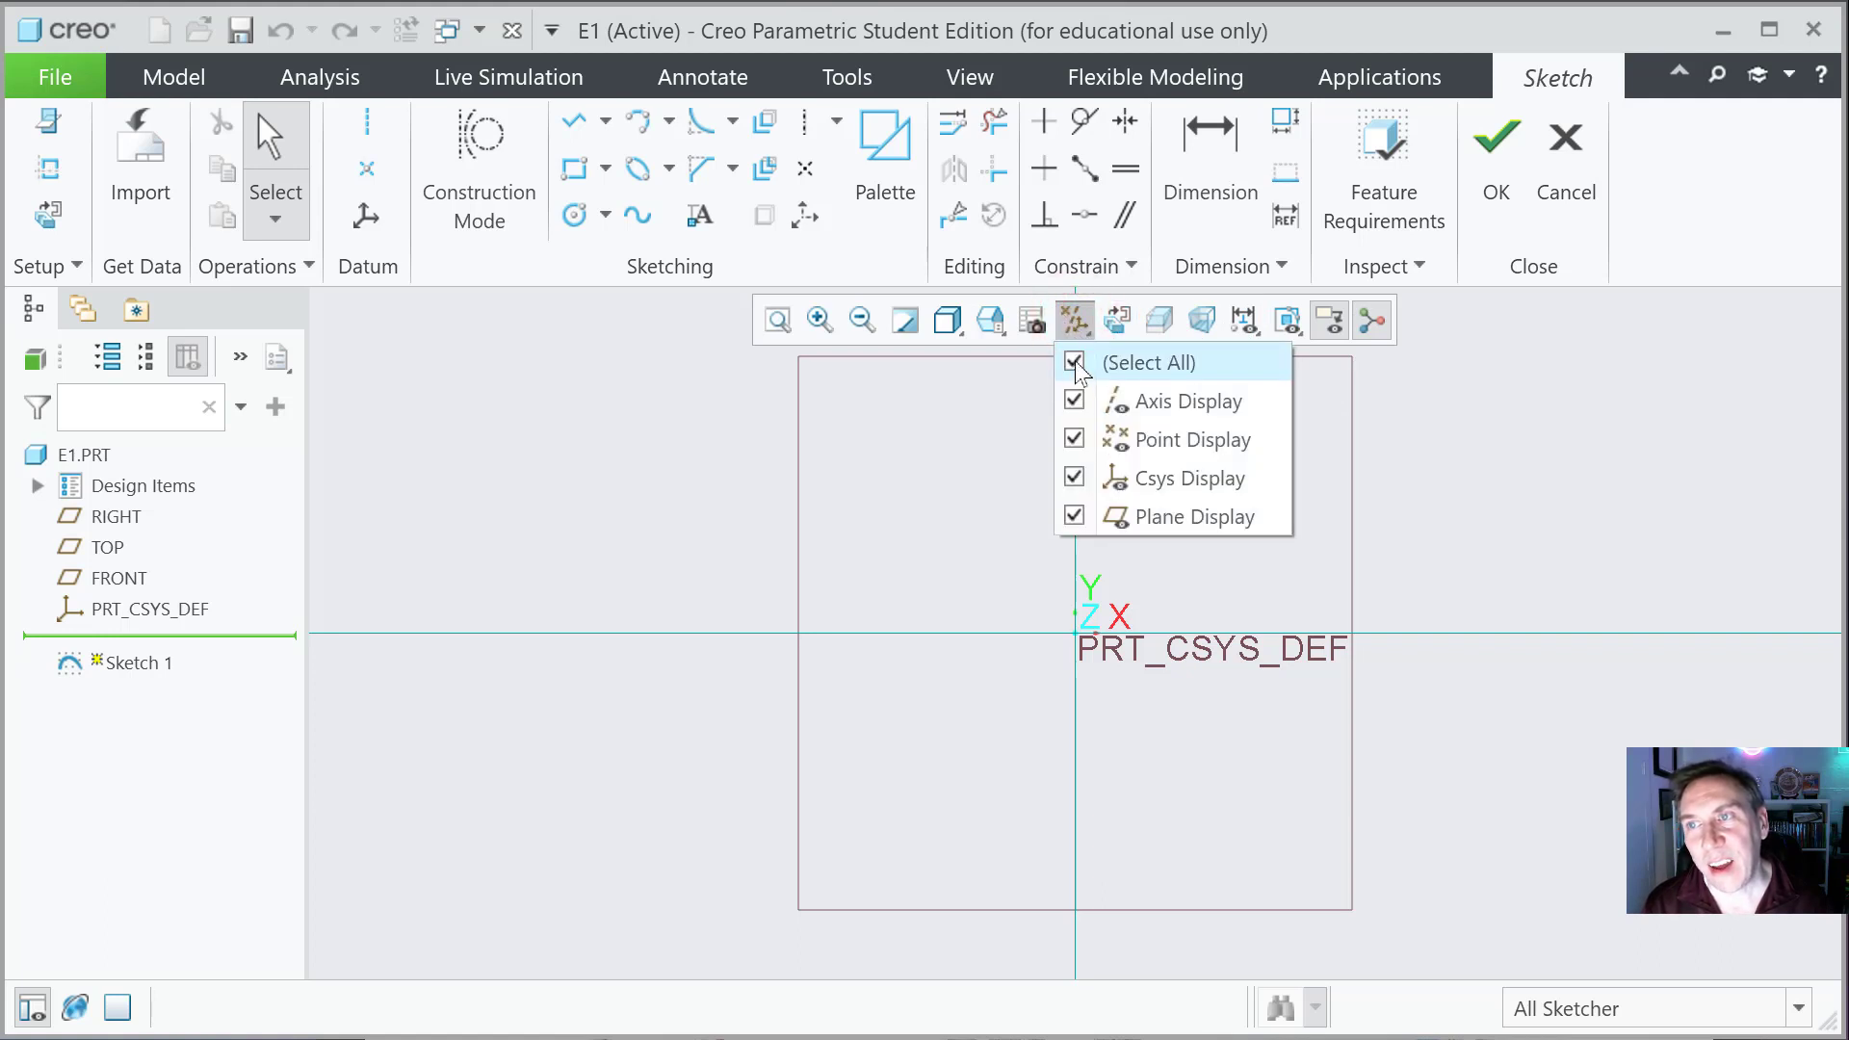
click(1075, 363)
click(679, 429)
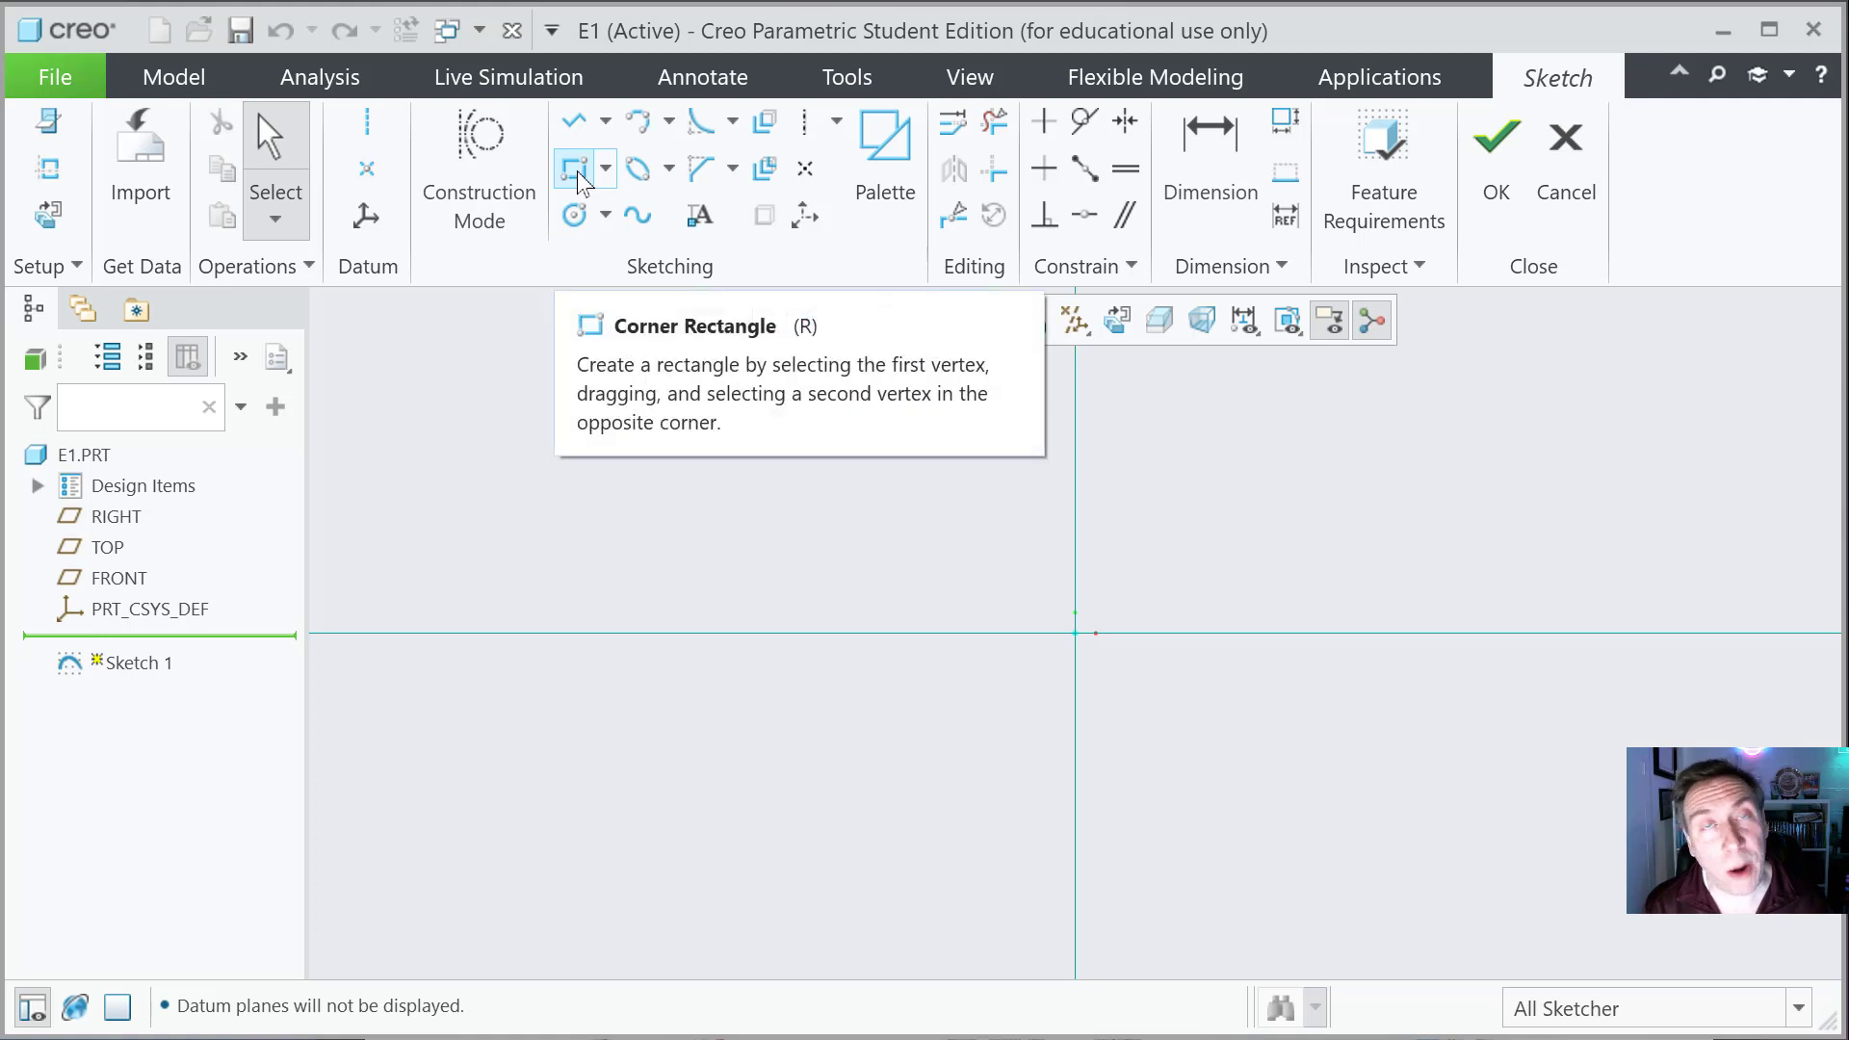
Step: Sketch a corner rectangle about 135 wide by 214 high from the origin, extending up and to the right
click(607, 174)
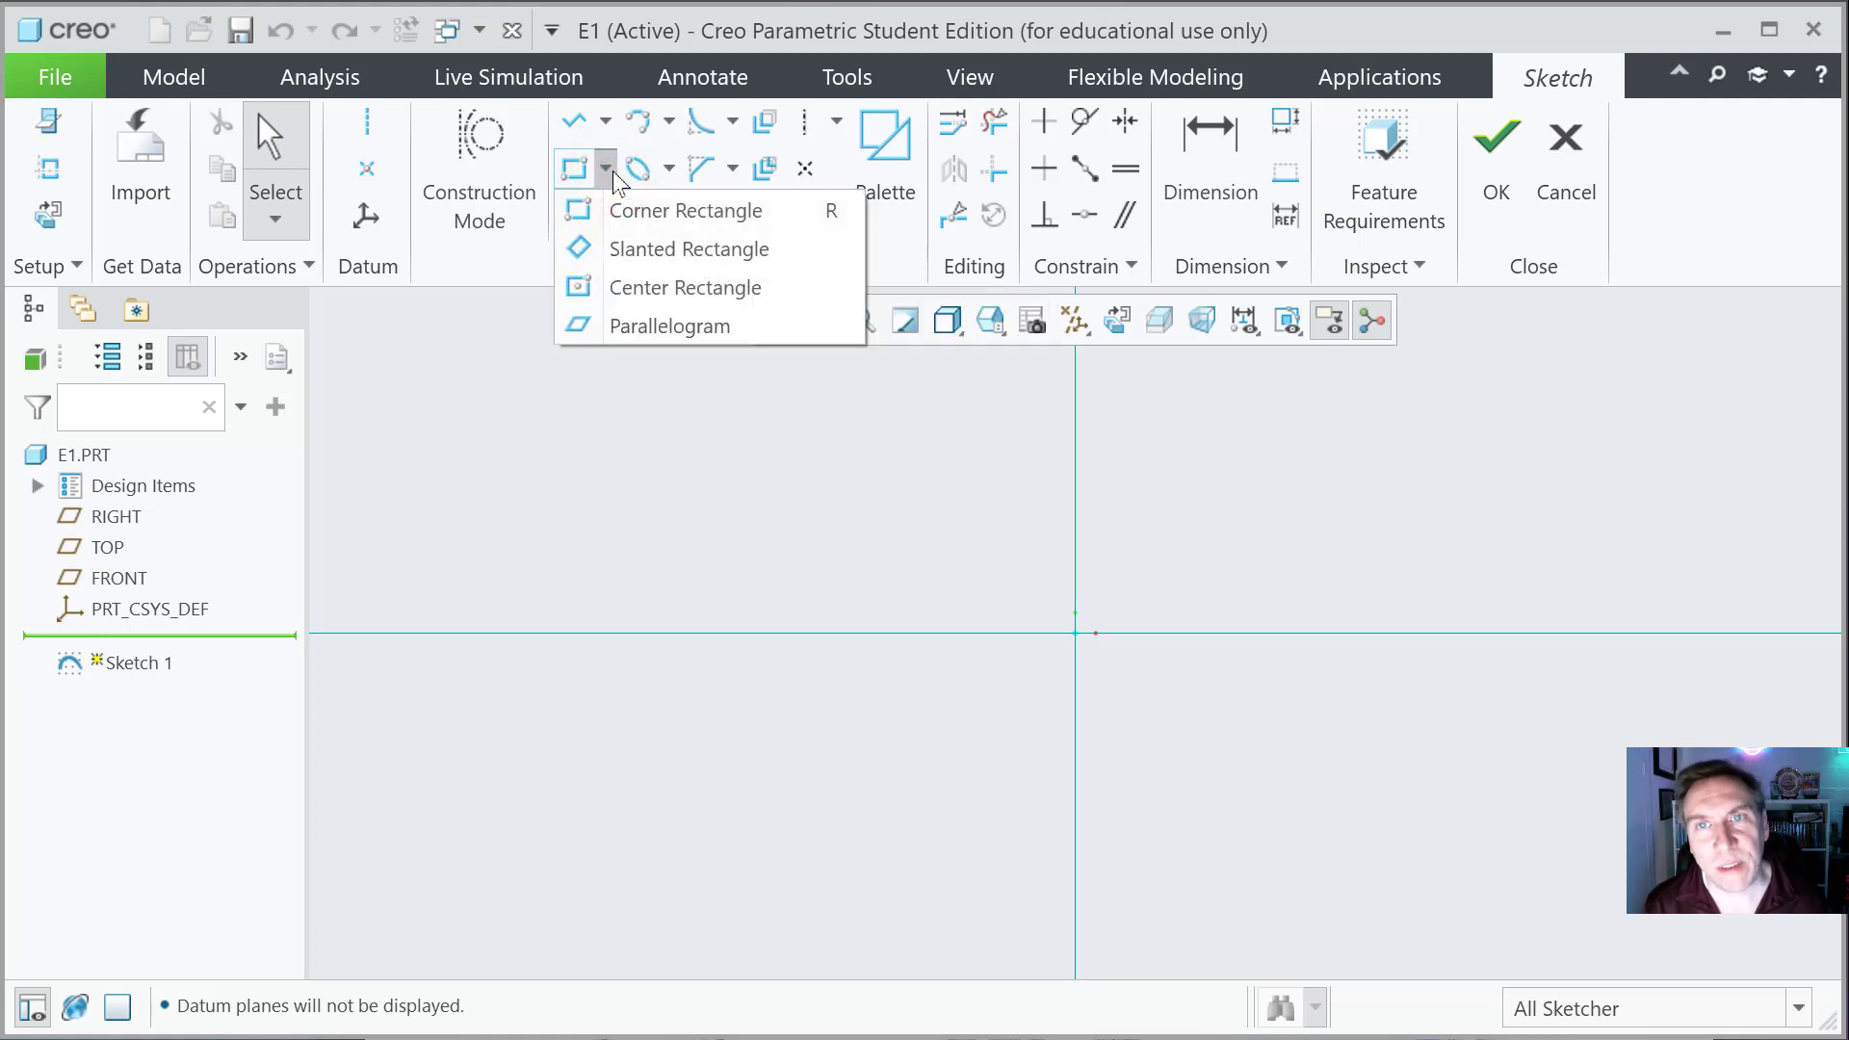
click(583, 220)
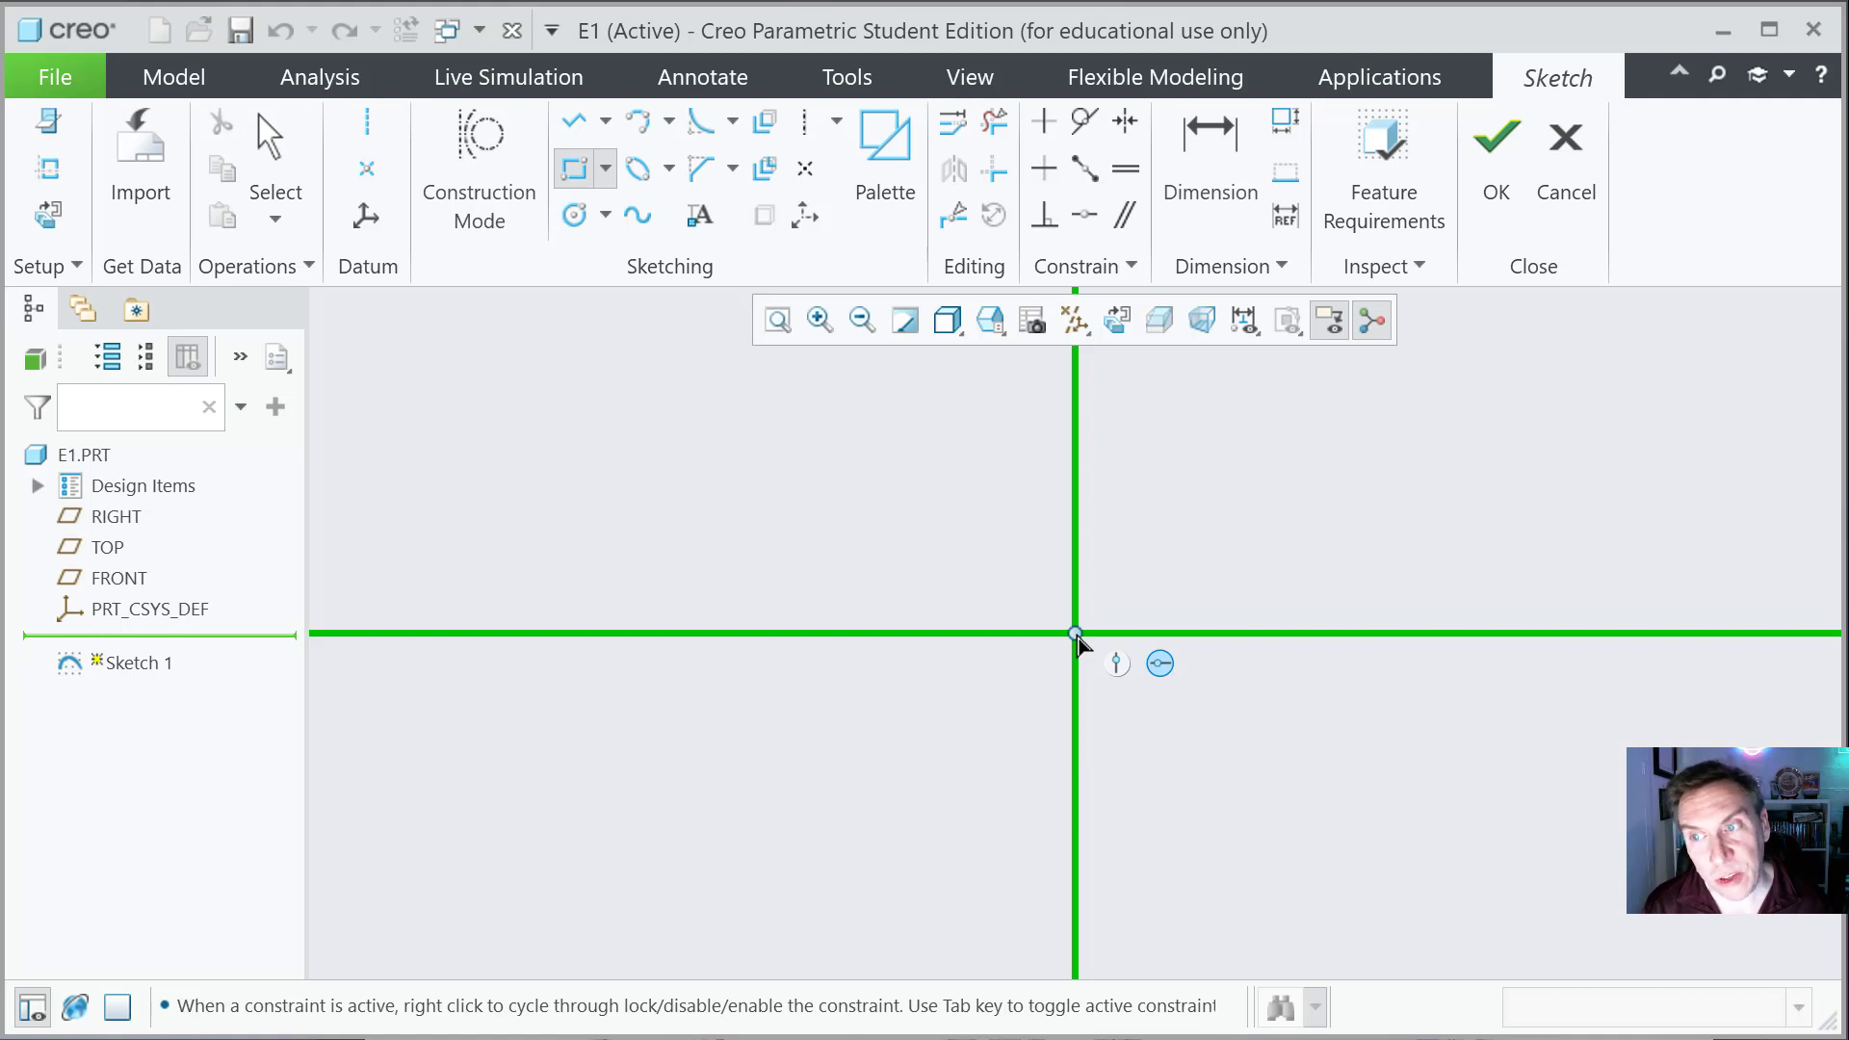
click(1076, 635)
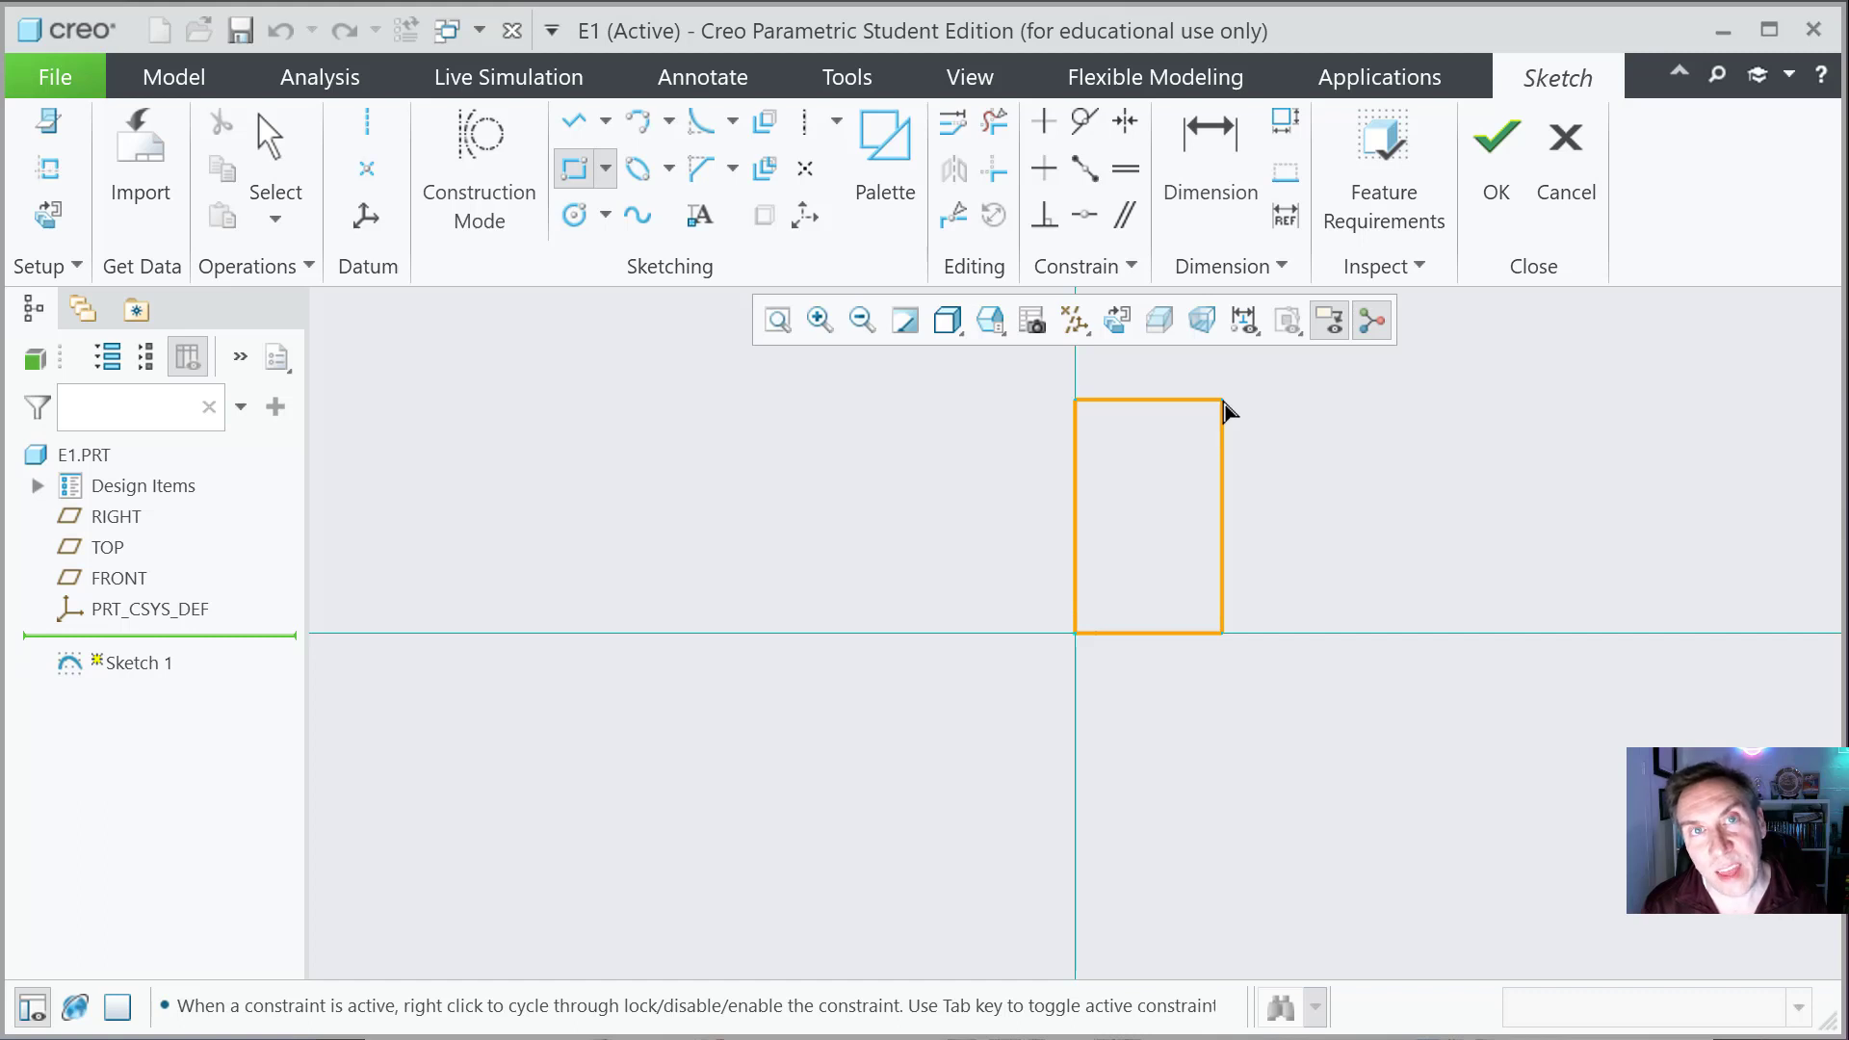
click(1224, 401)
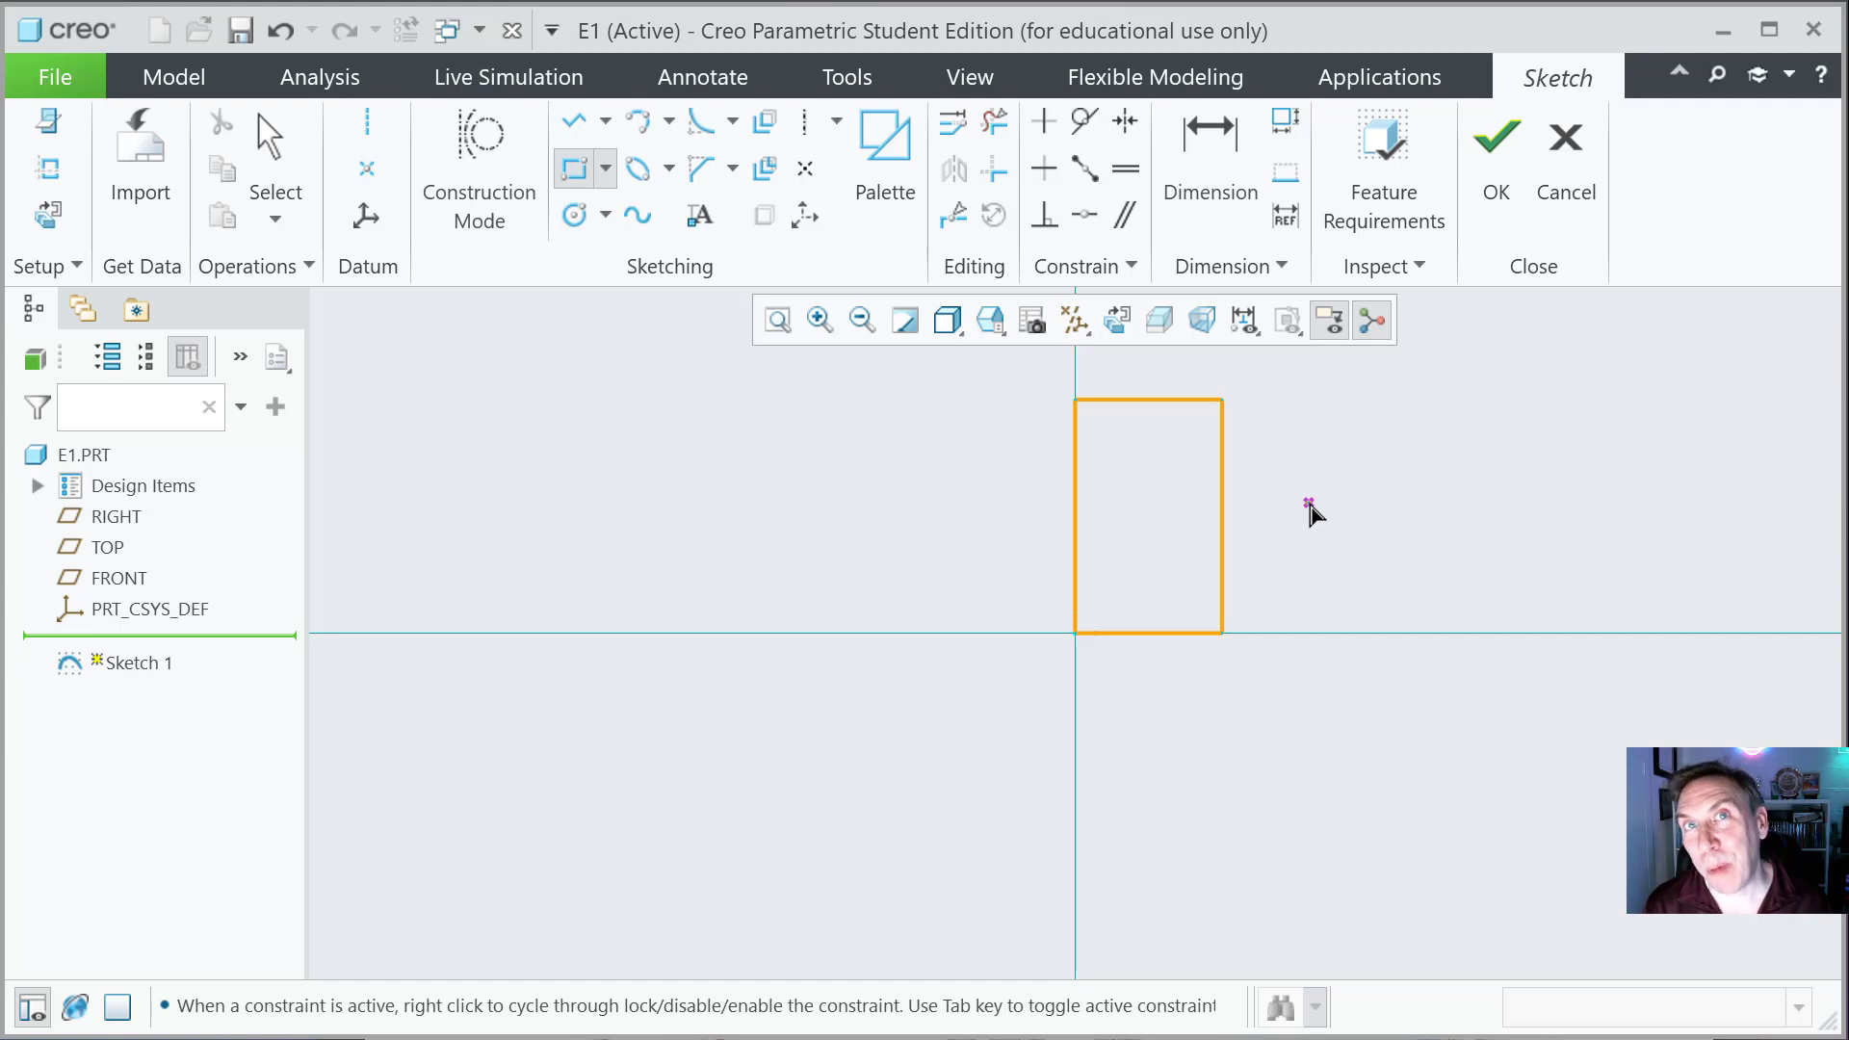
middle_click(1313, 510)
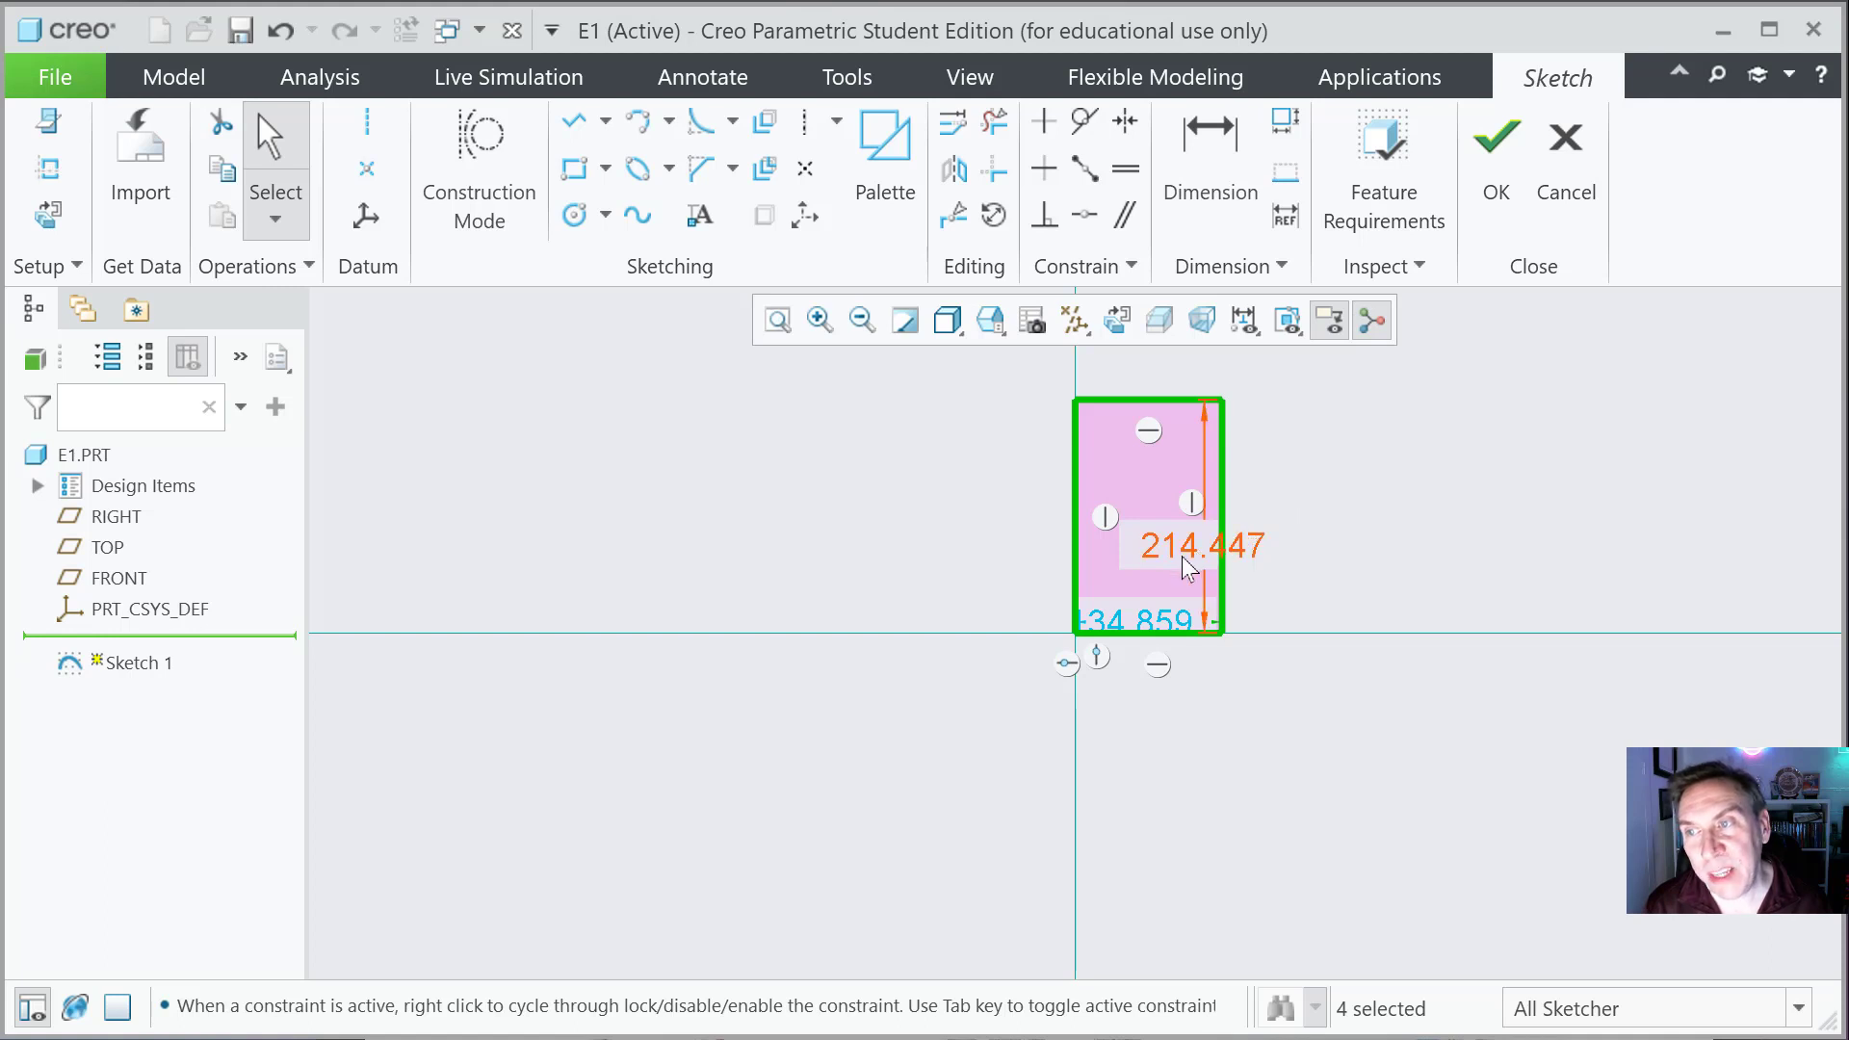
Step: Move the rectangle's height and width dimensions clear of the shape and set the width to 3
drag(1233, 570, 1334, 511)
drag(1135, 626, 1177, 732)
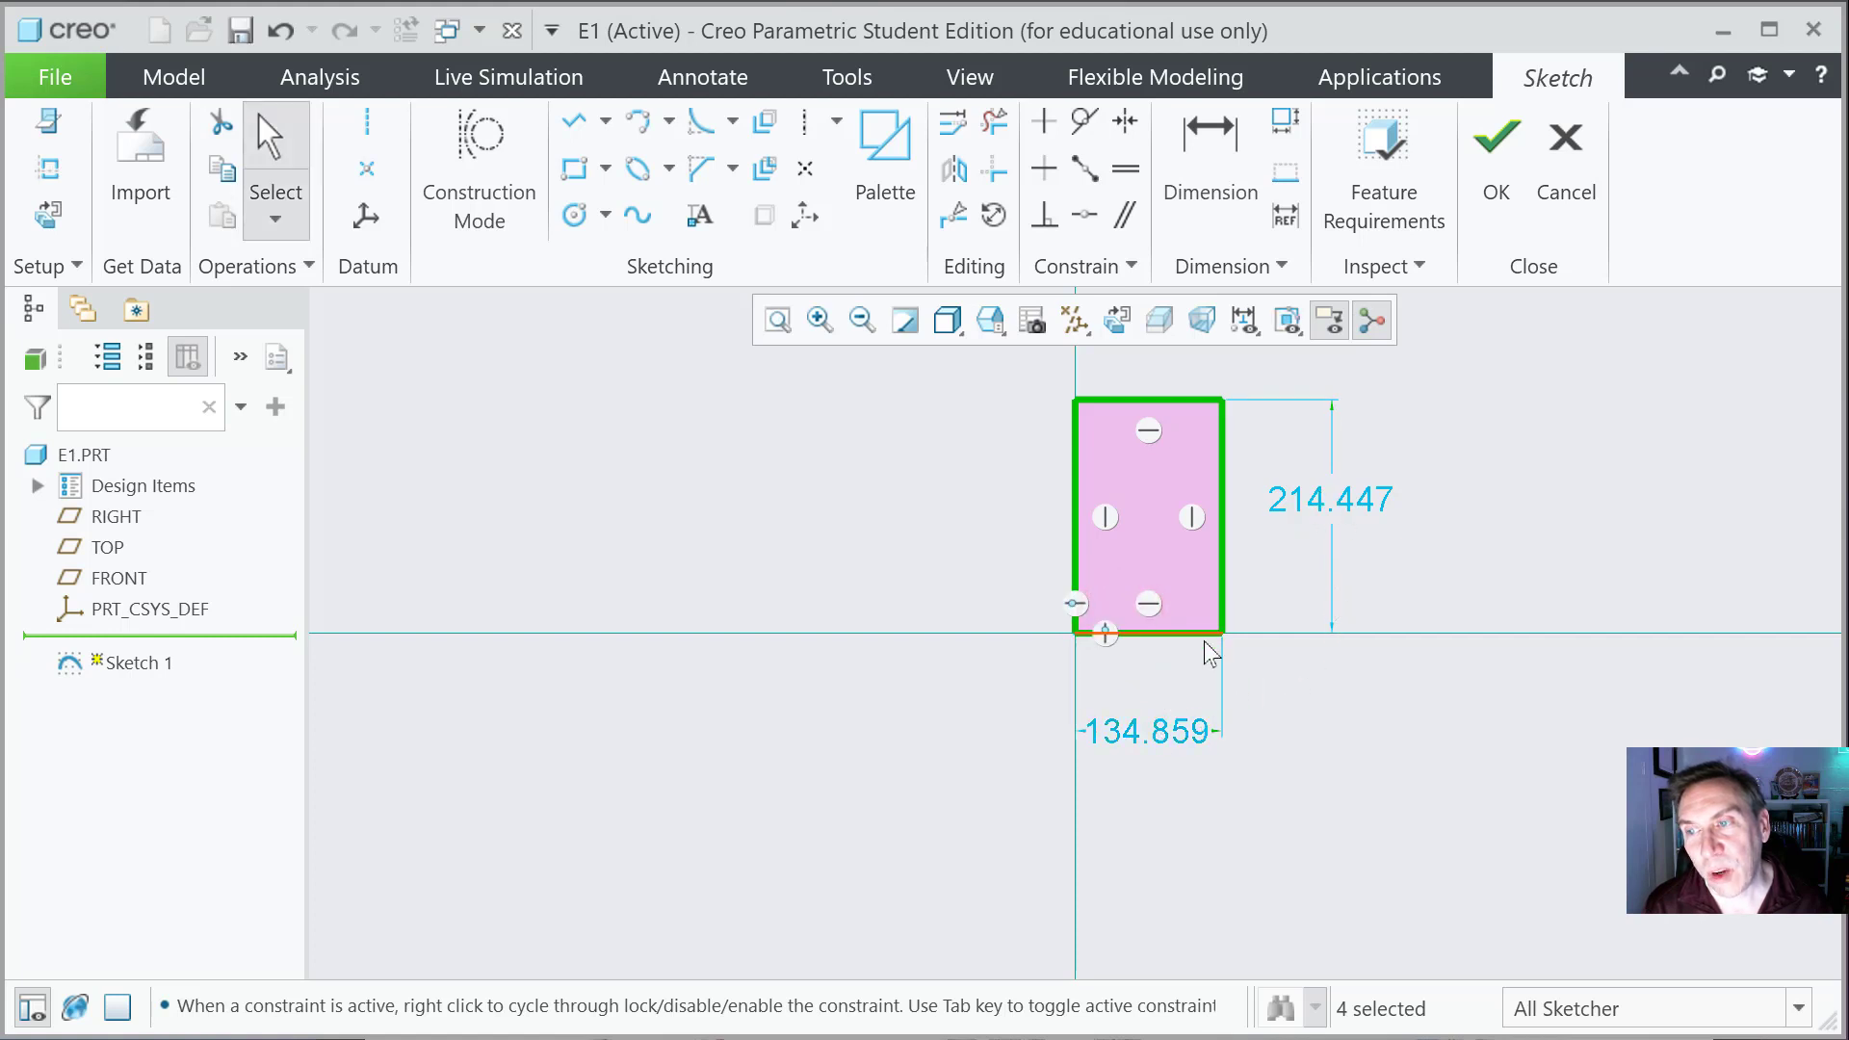
double_click(1144, 734)
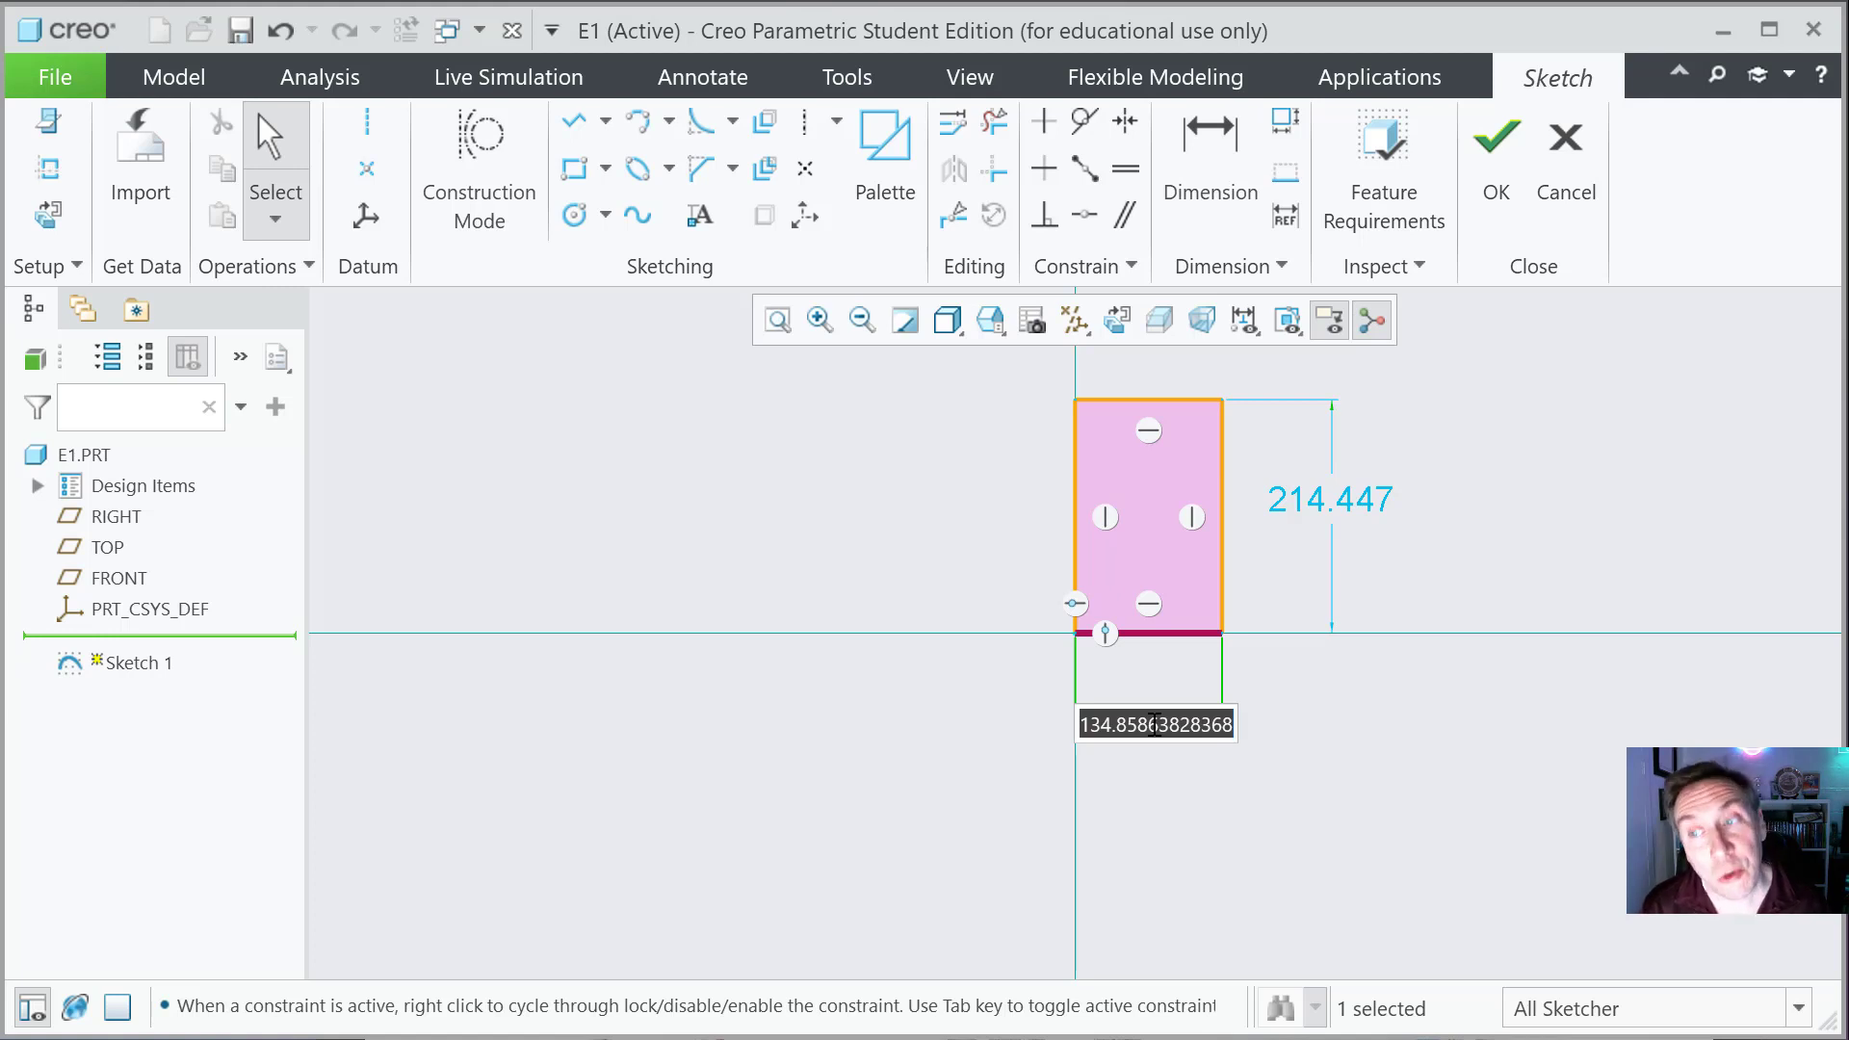
text(3)
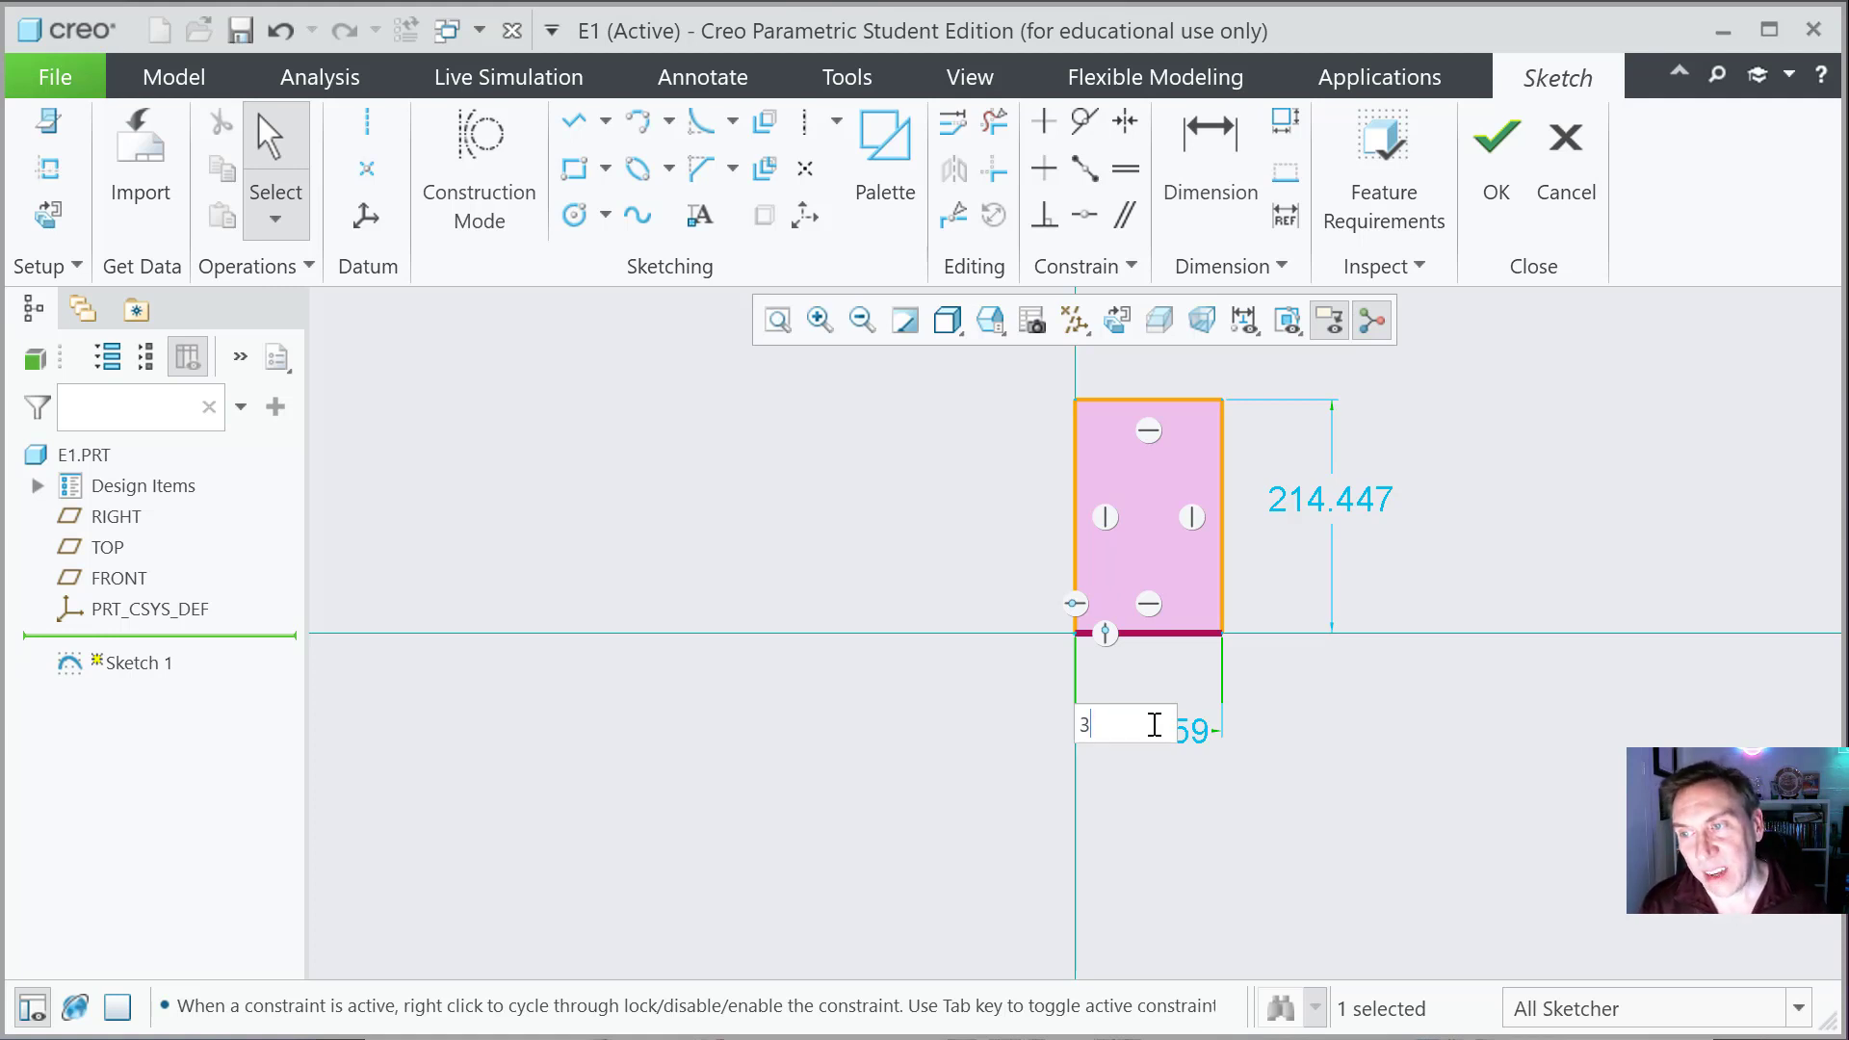
key(Return)
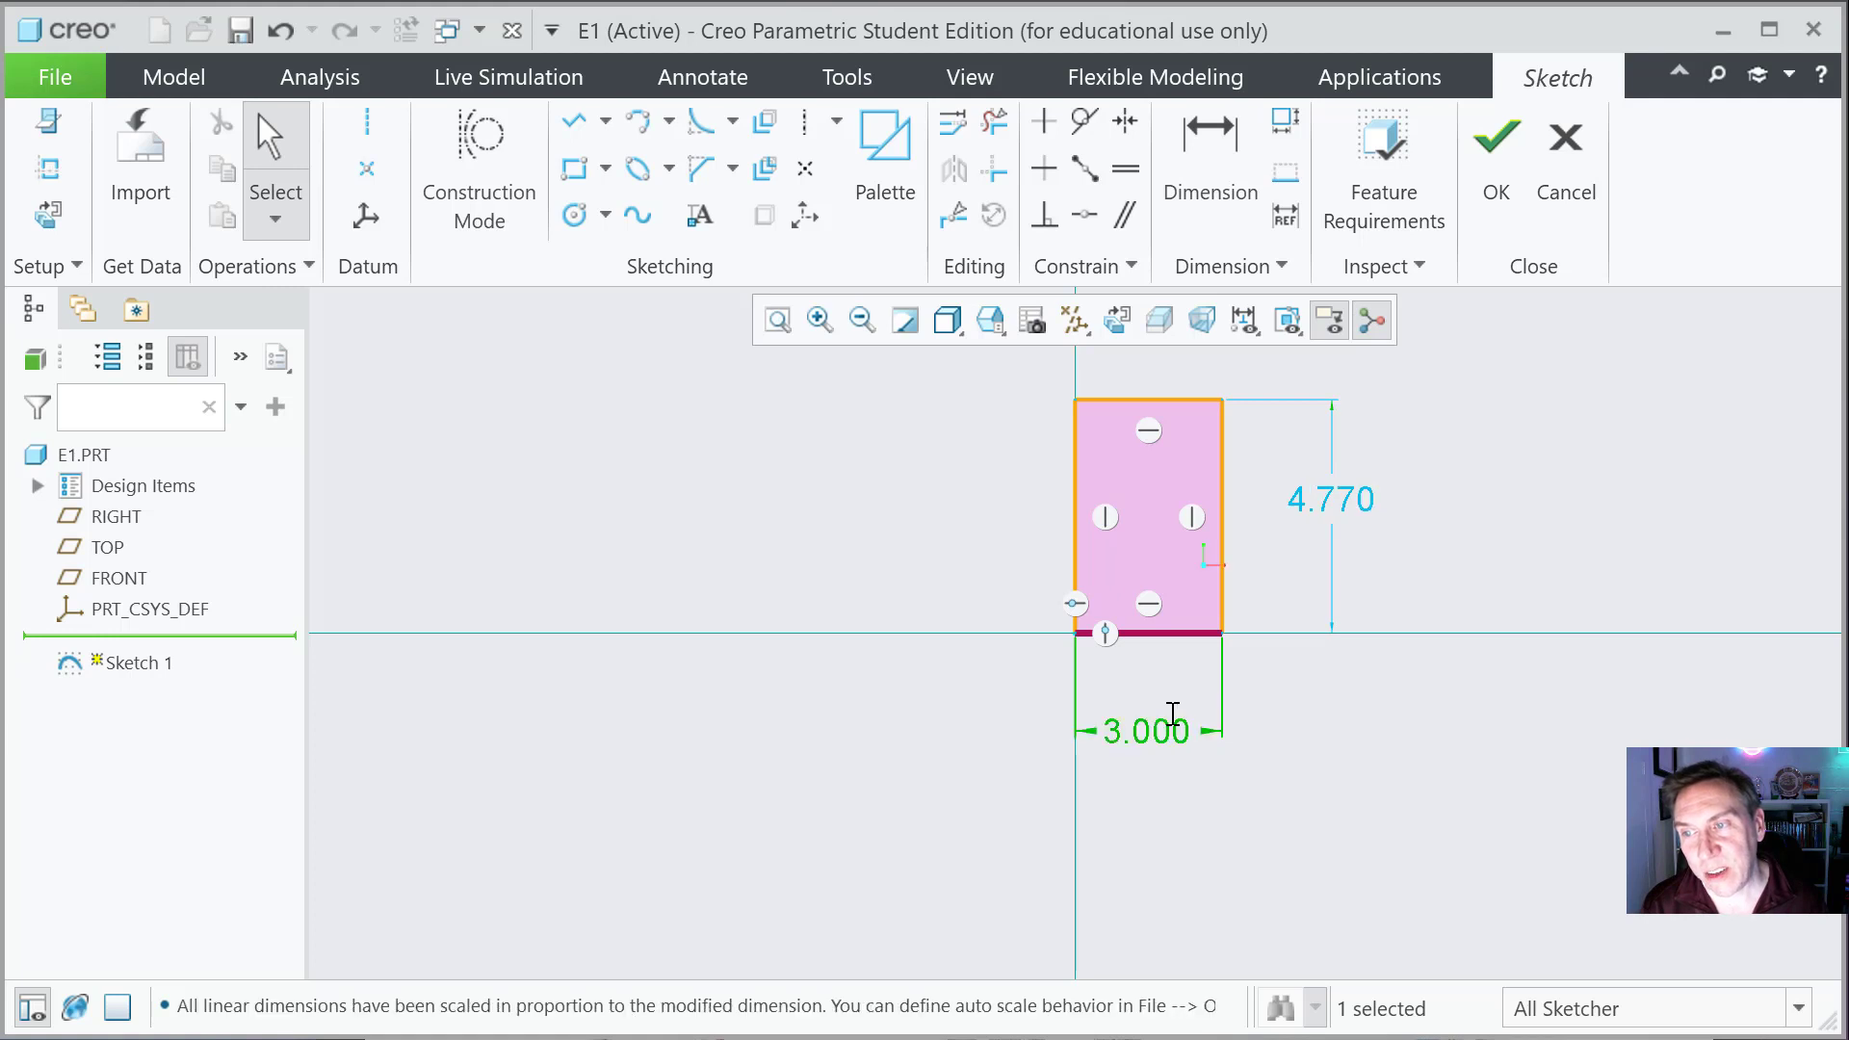
Step: Set the rectangle's height to 5 and complete the sketch
double_click(1343, 501)
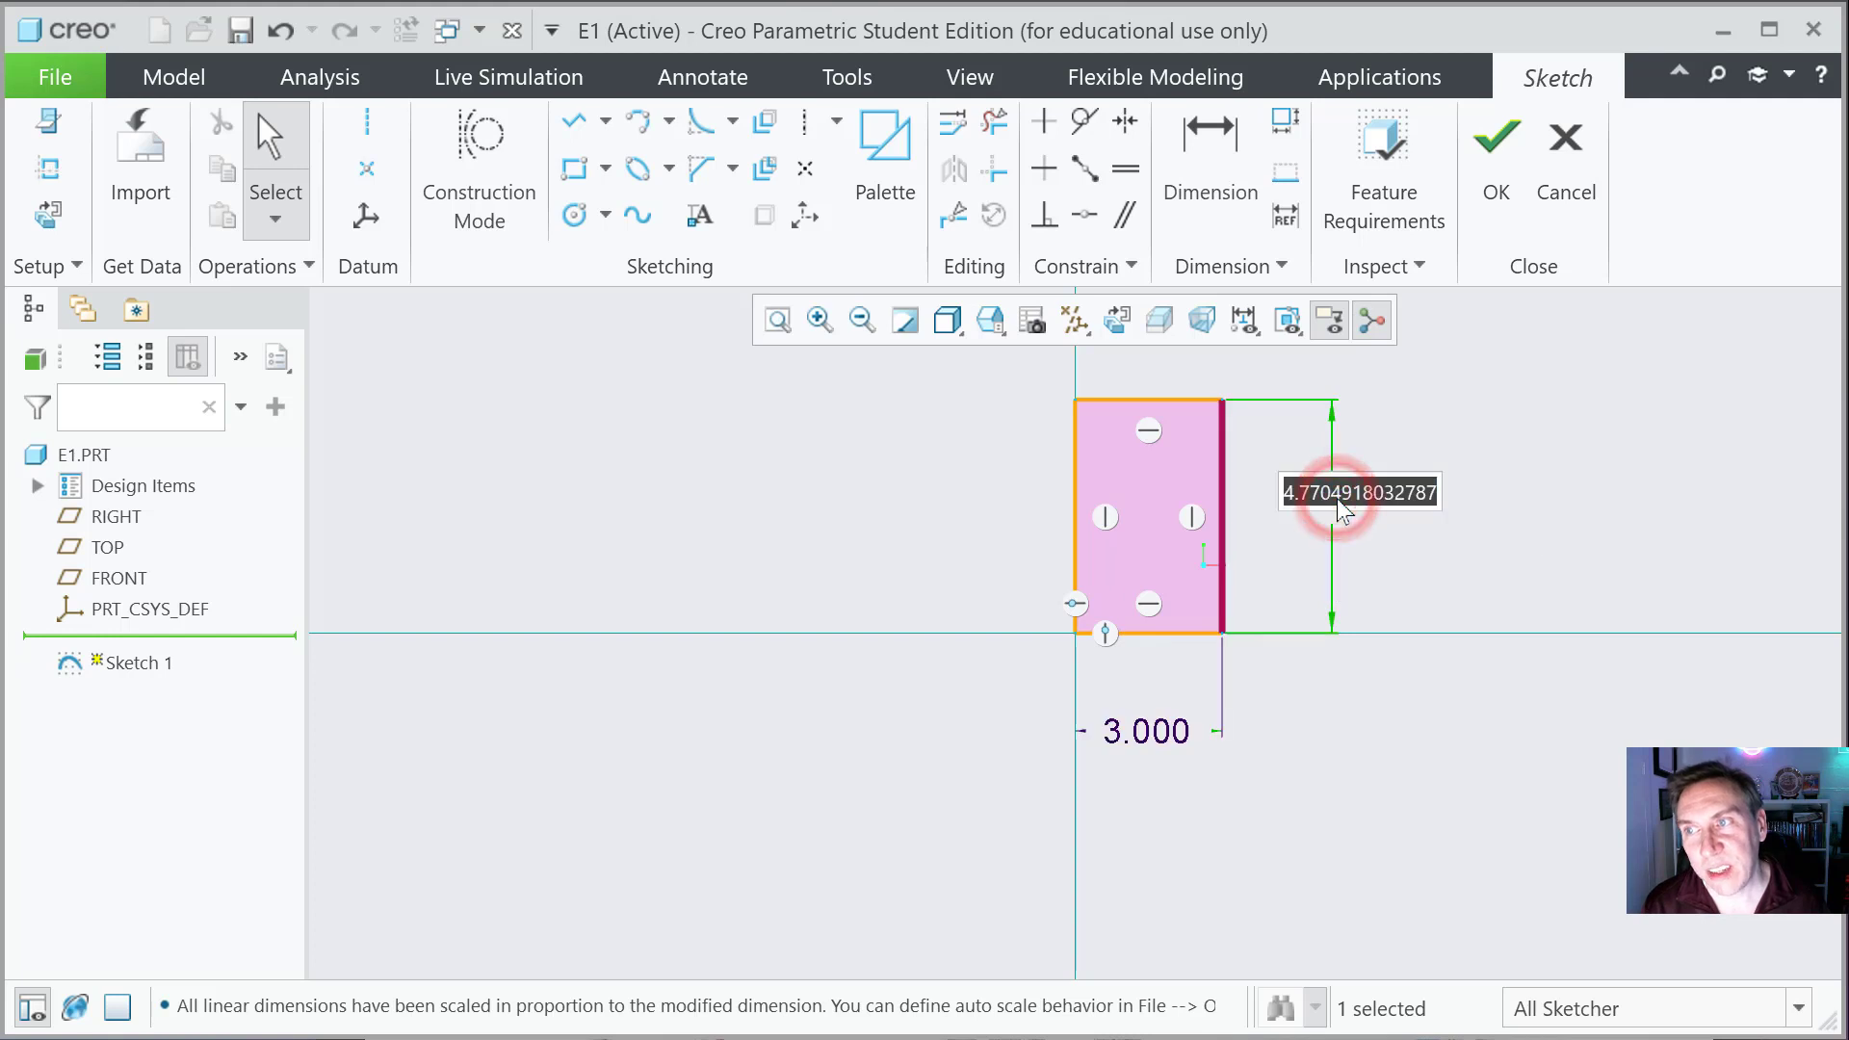
text(5)
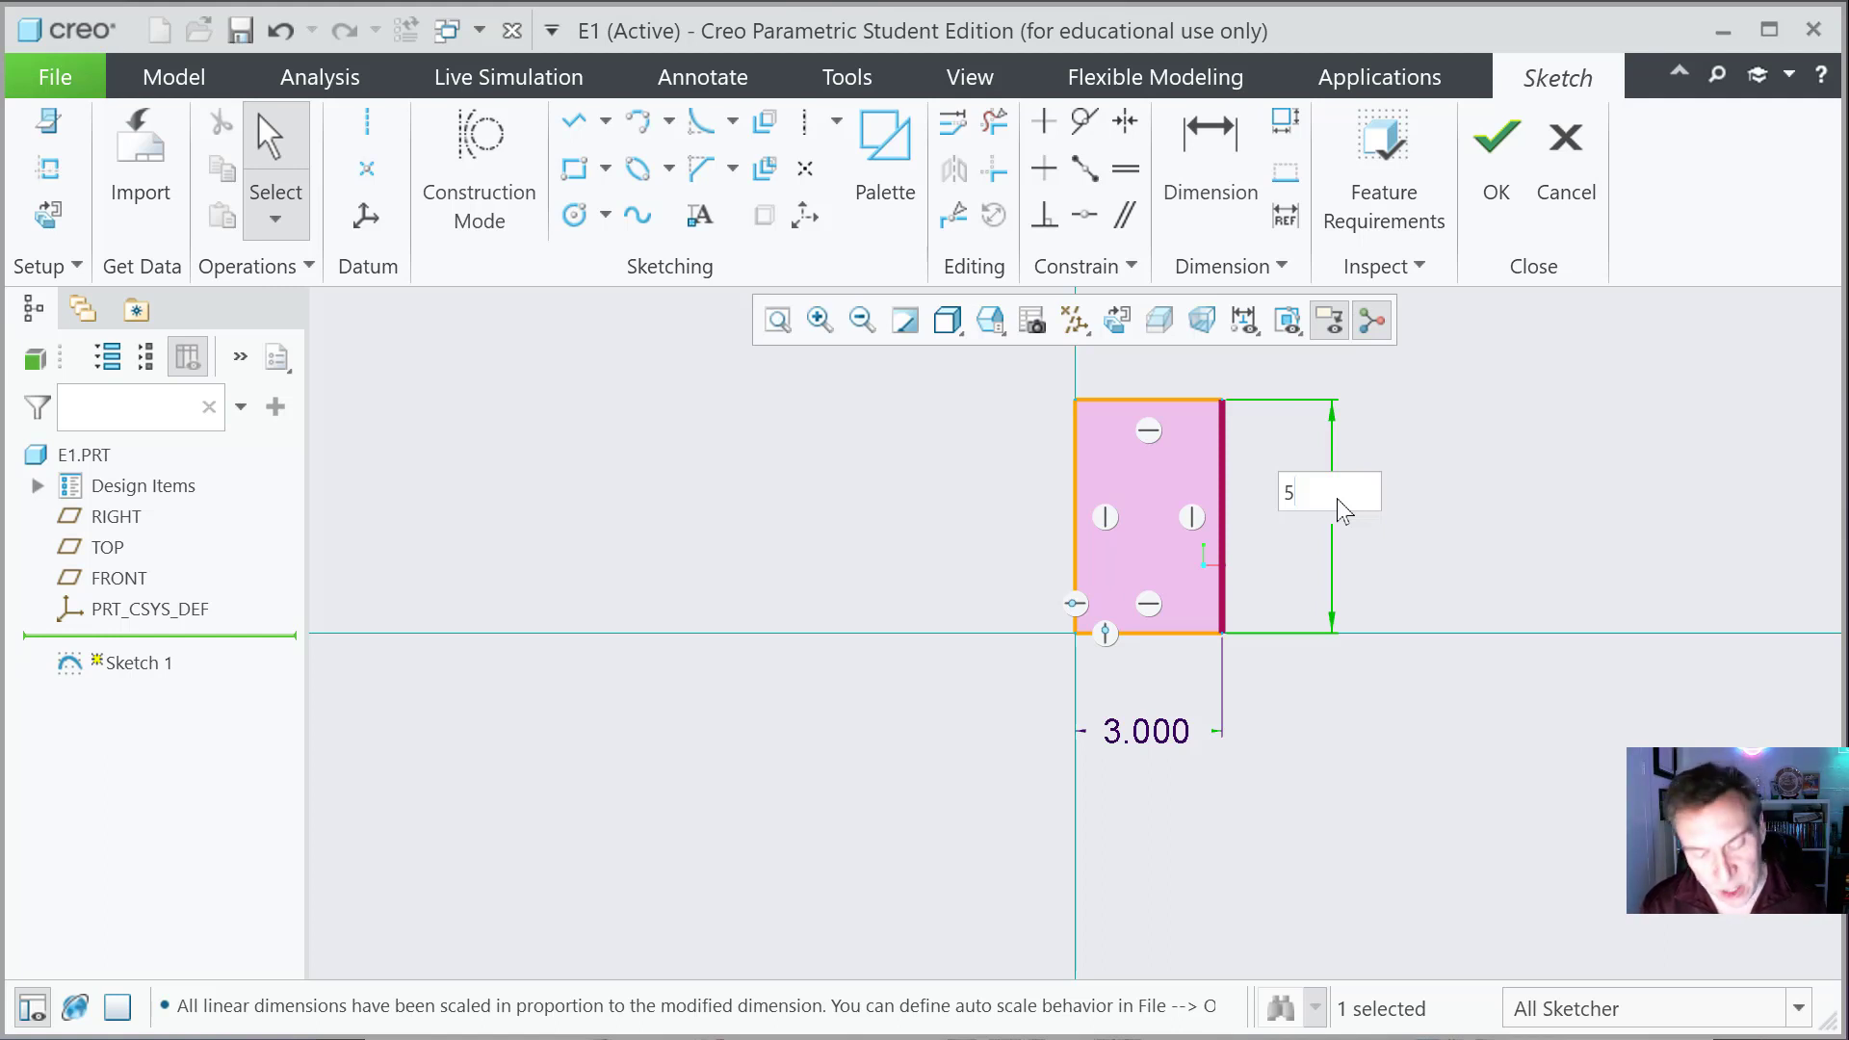
key(Return)
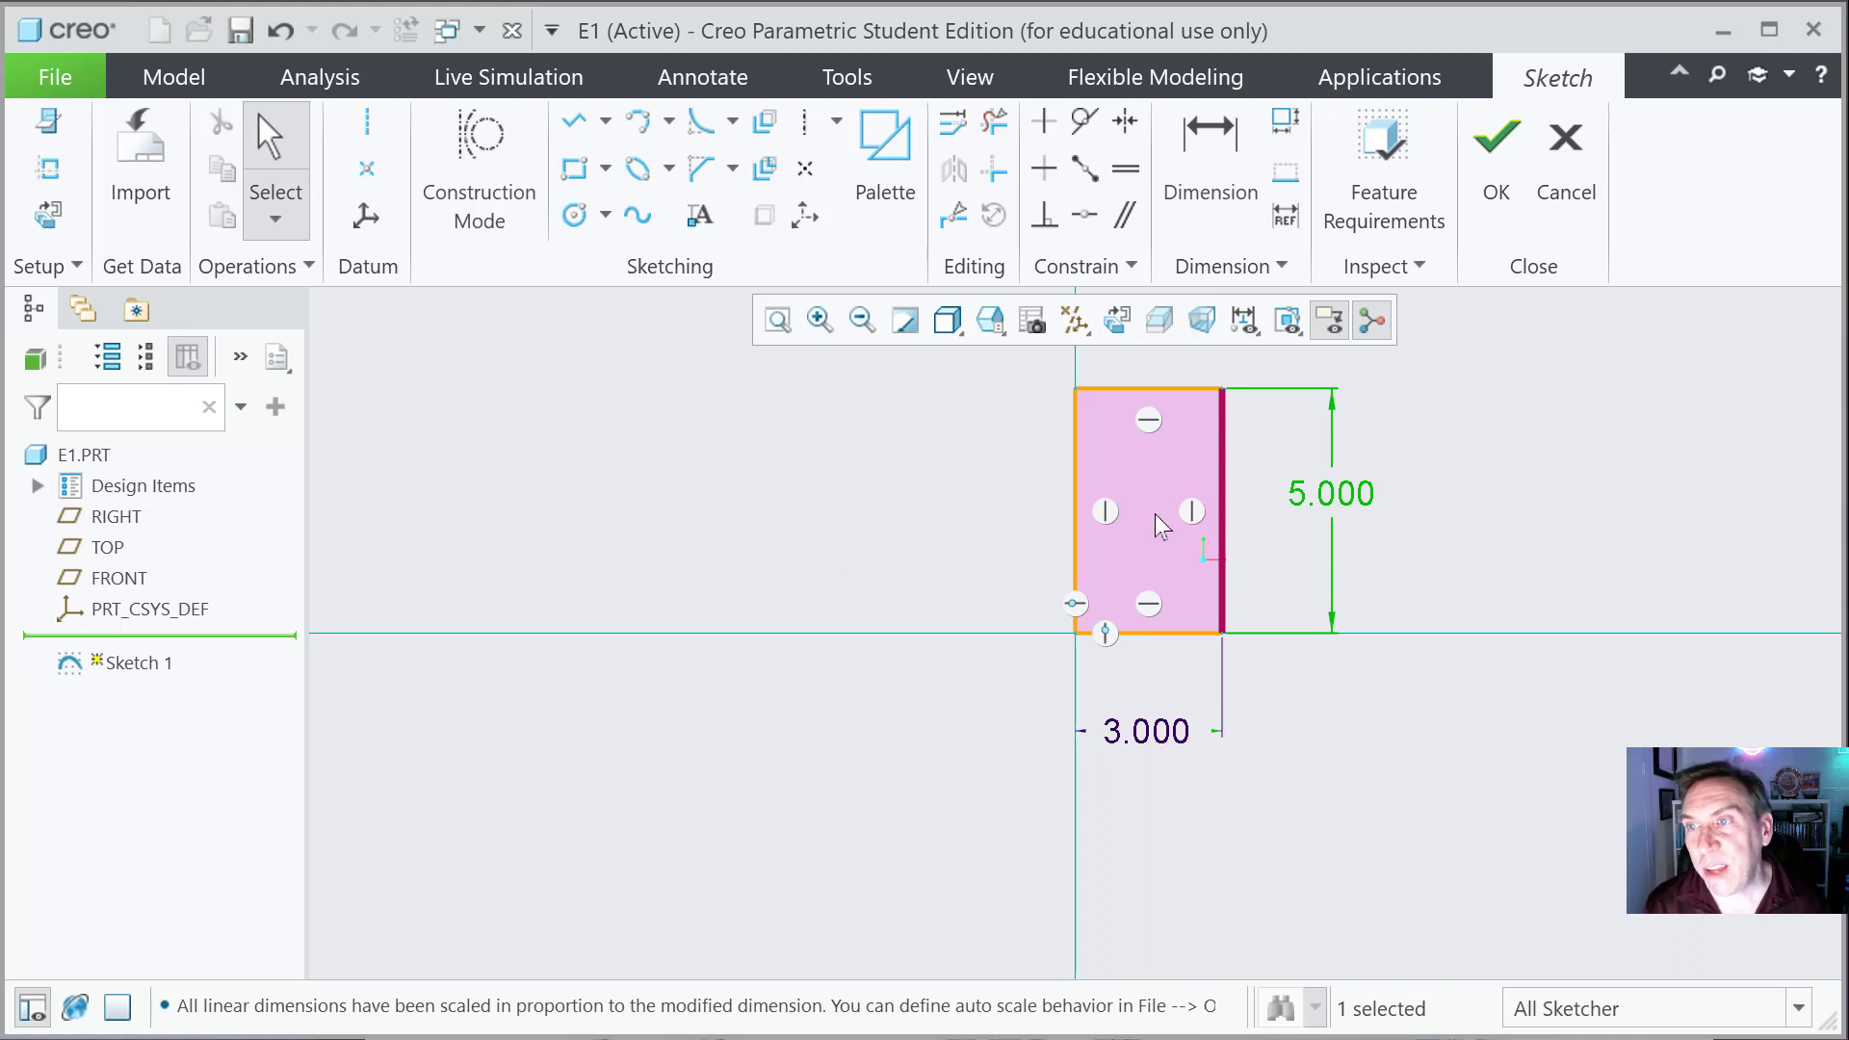
click(1493, 194)
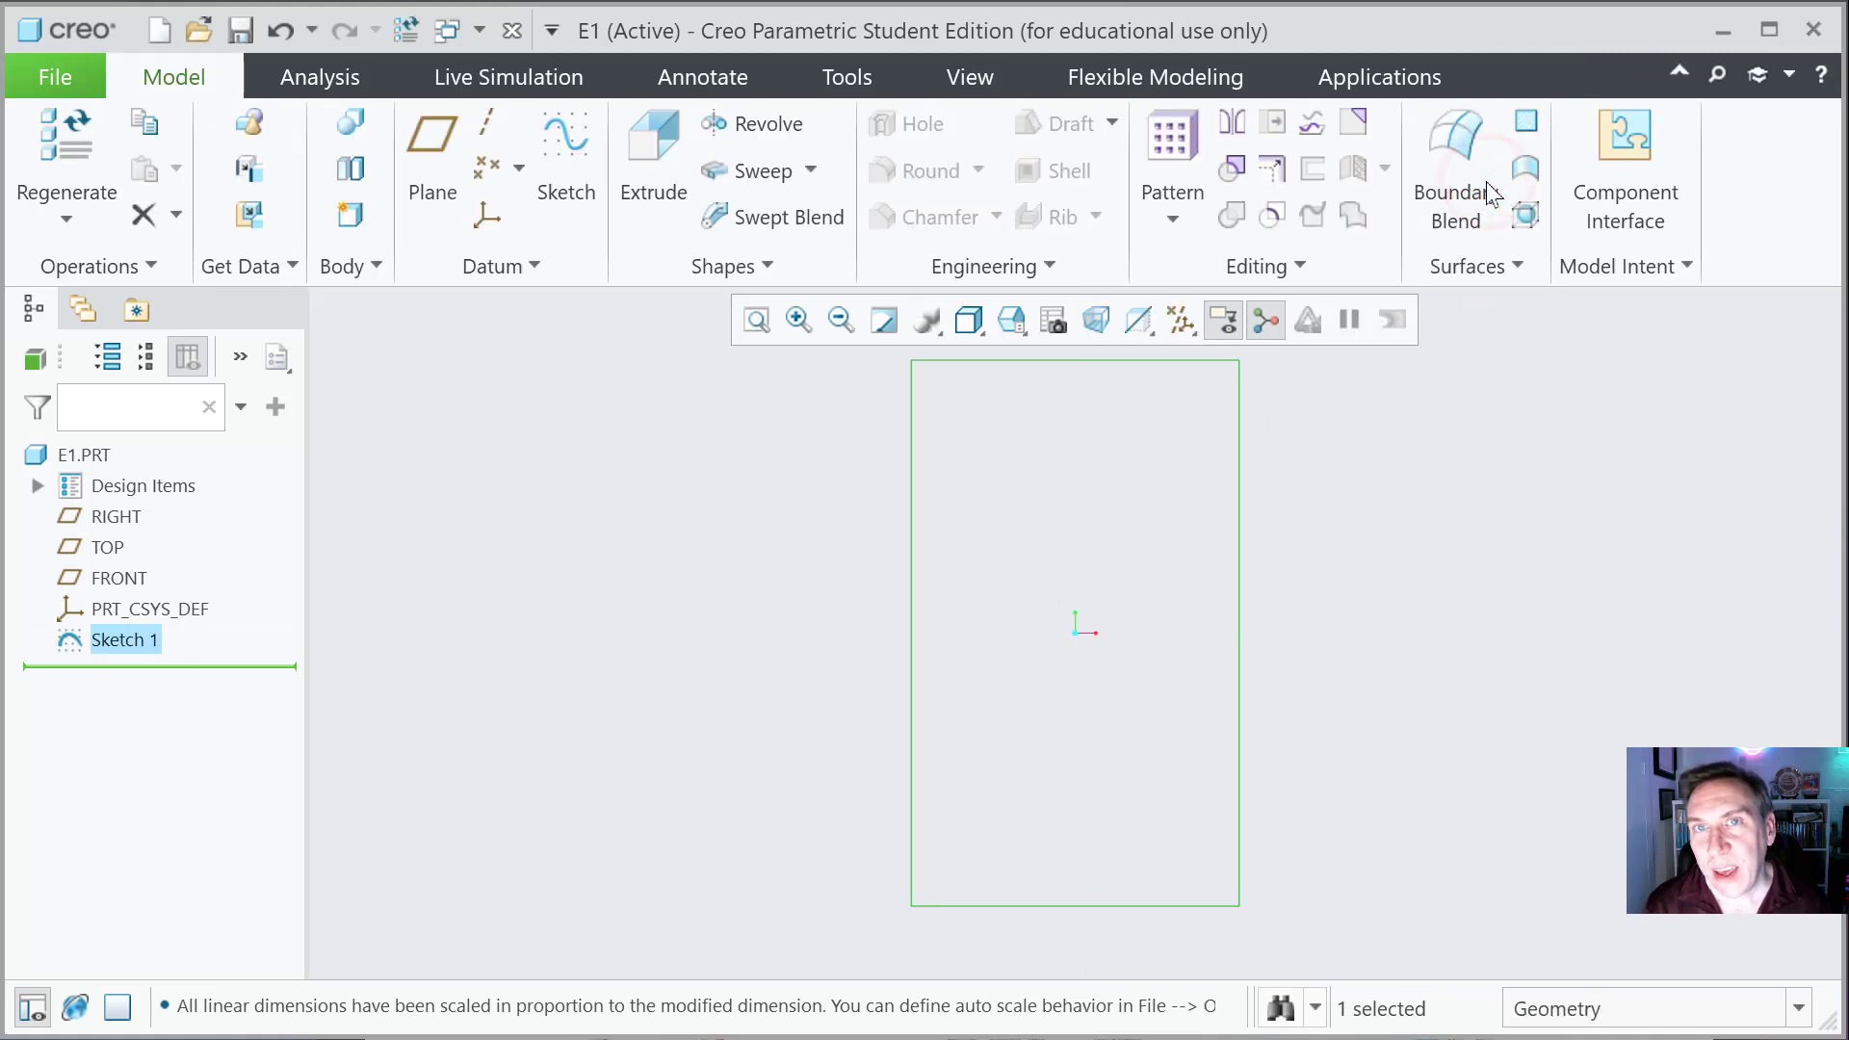
Step: Start a solid Extrude of the rectangle sketch and display its depth options as a detached group
click(638, 154)
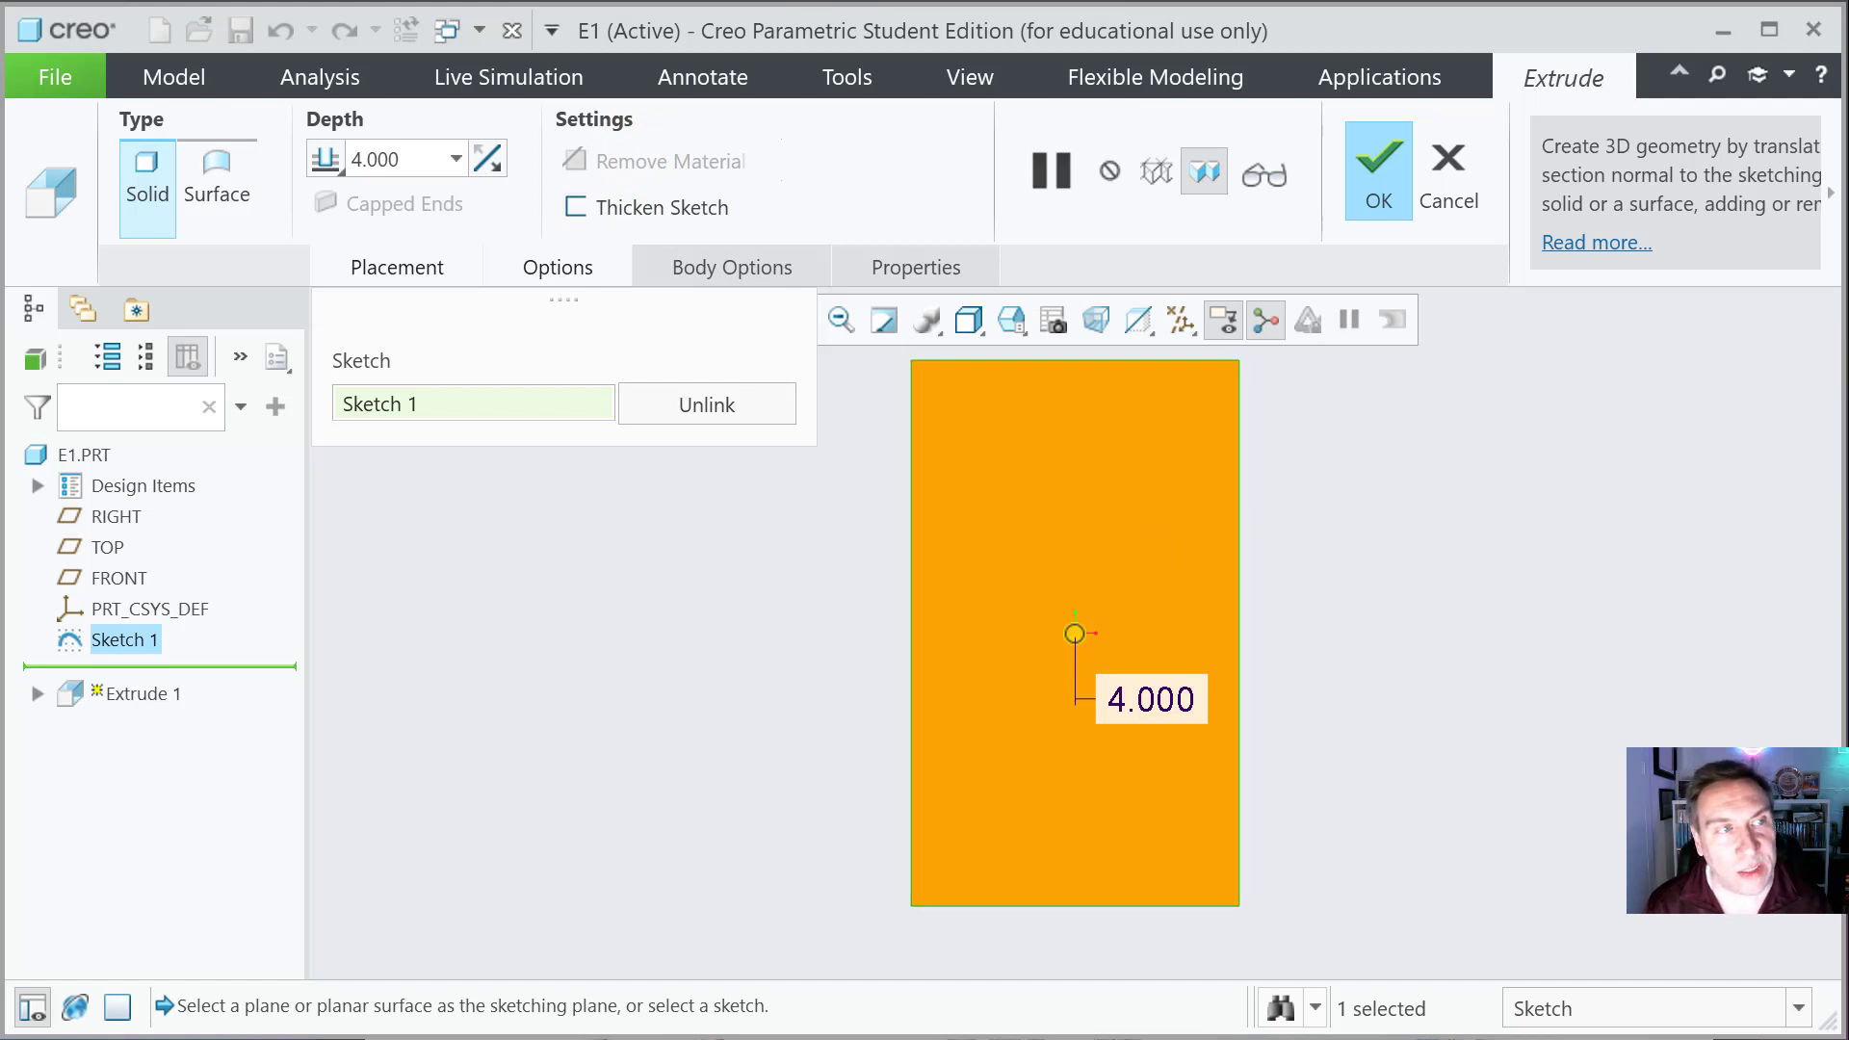
drag(558, 266, 367, 472)
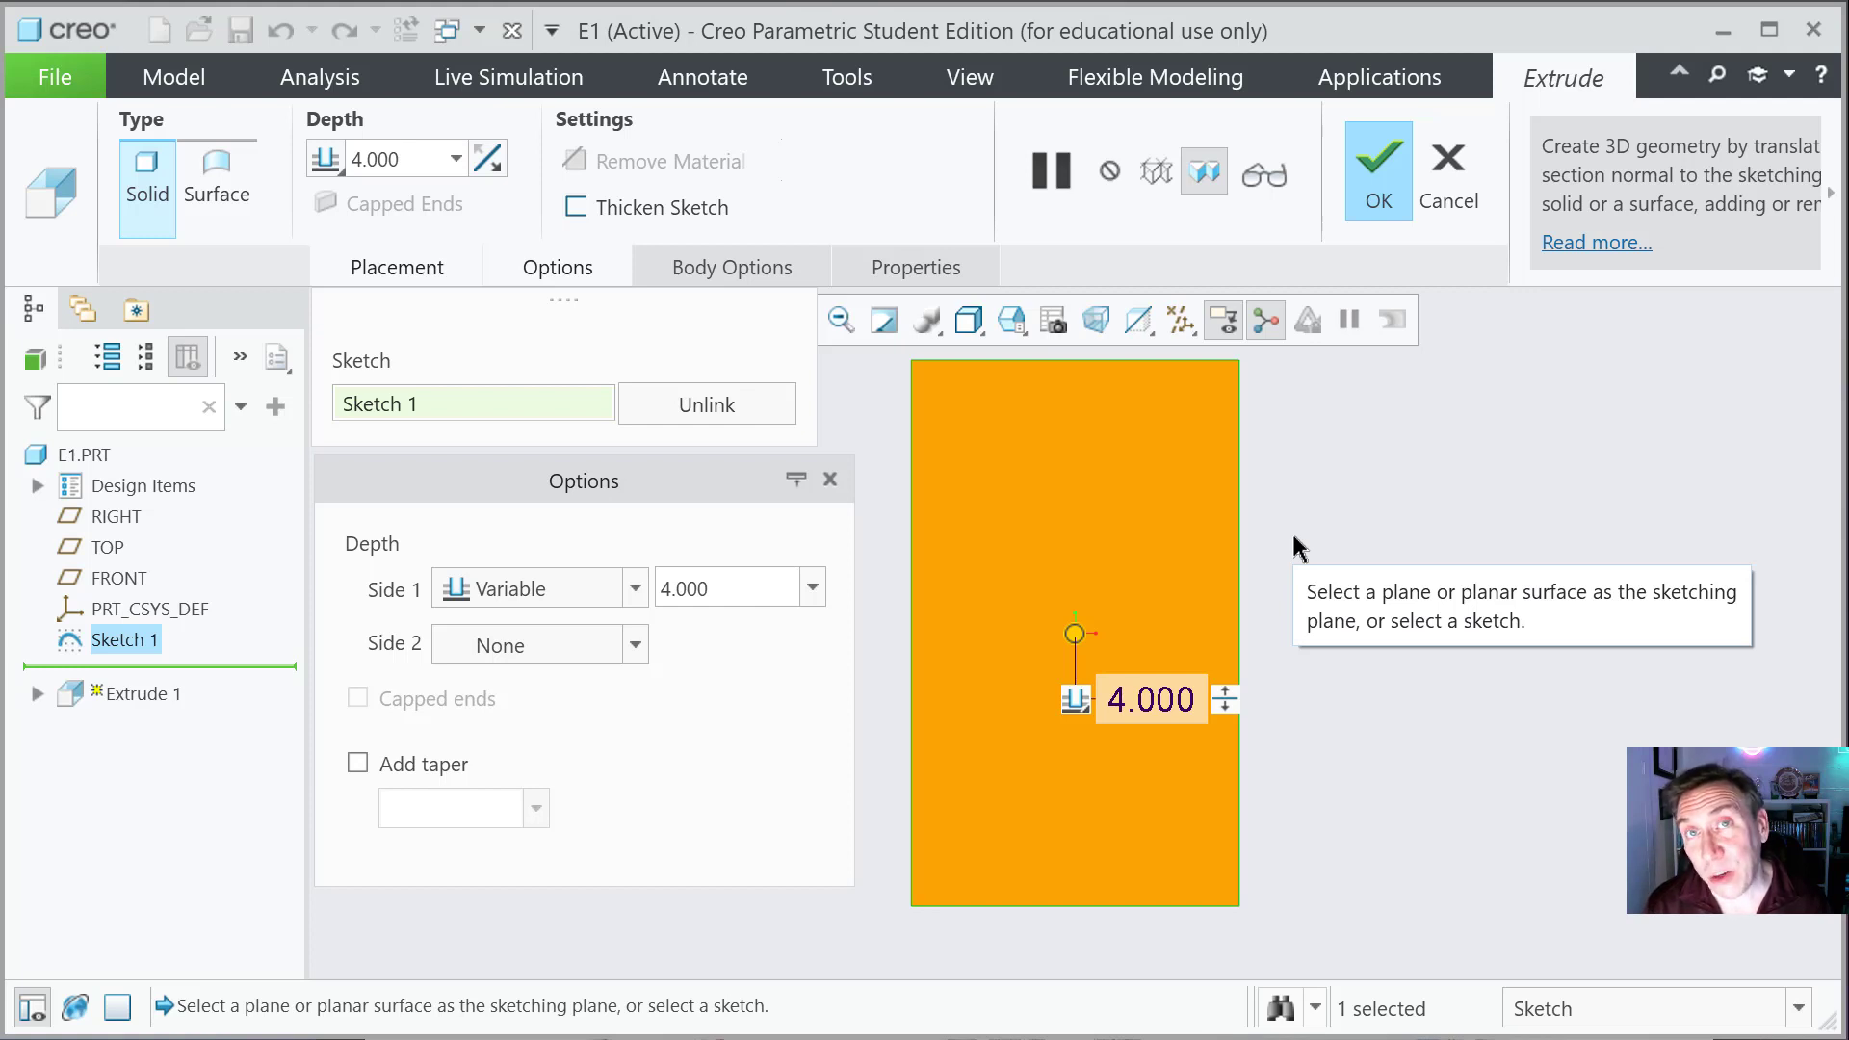
Step: Examine the extrusion preview by zooming in and out and orbiting it to a 3D view
scroll(1145, 582, down, 3)
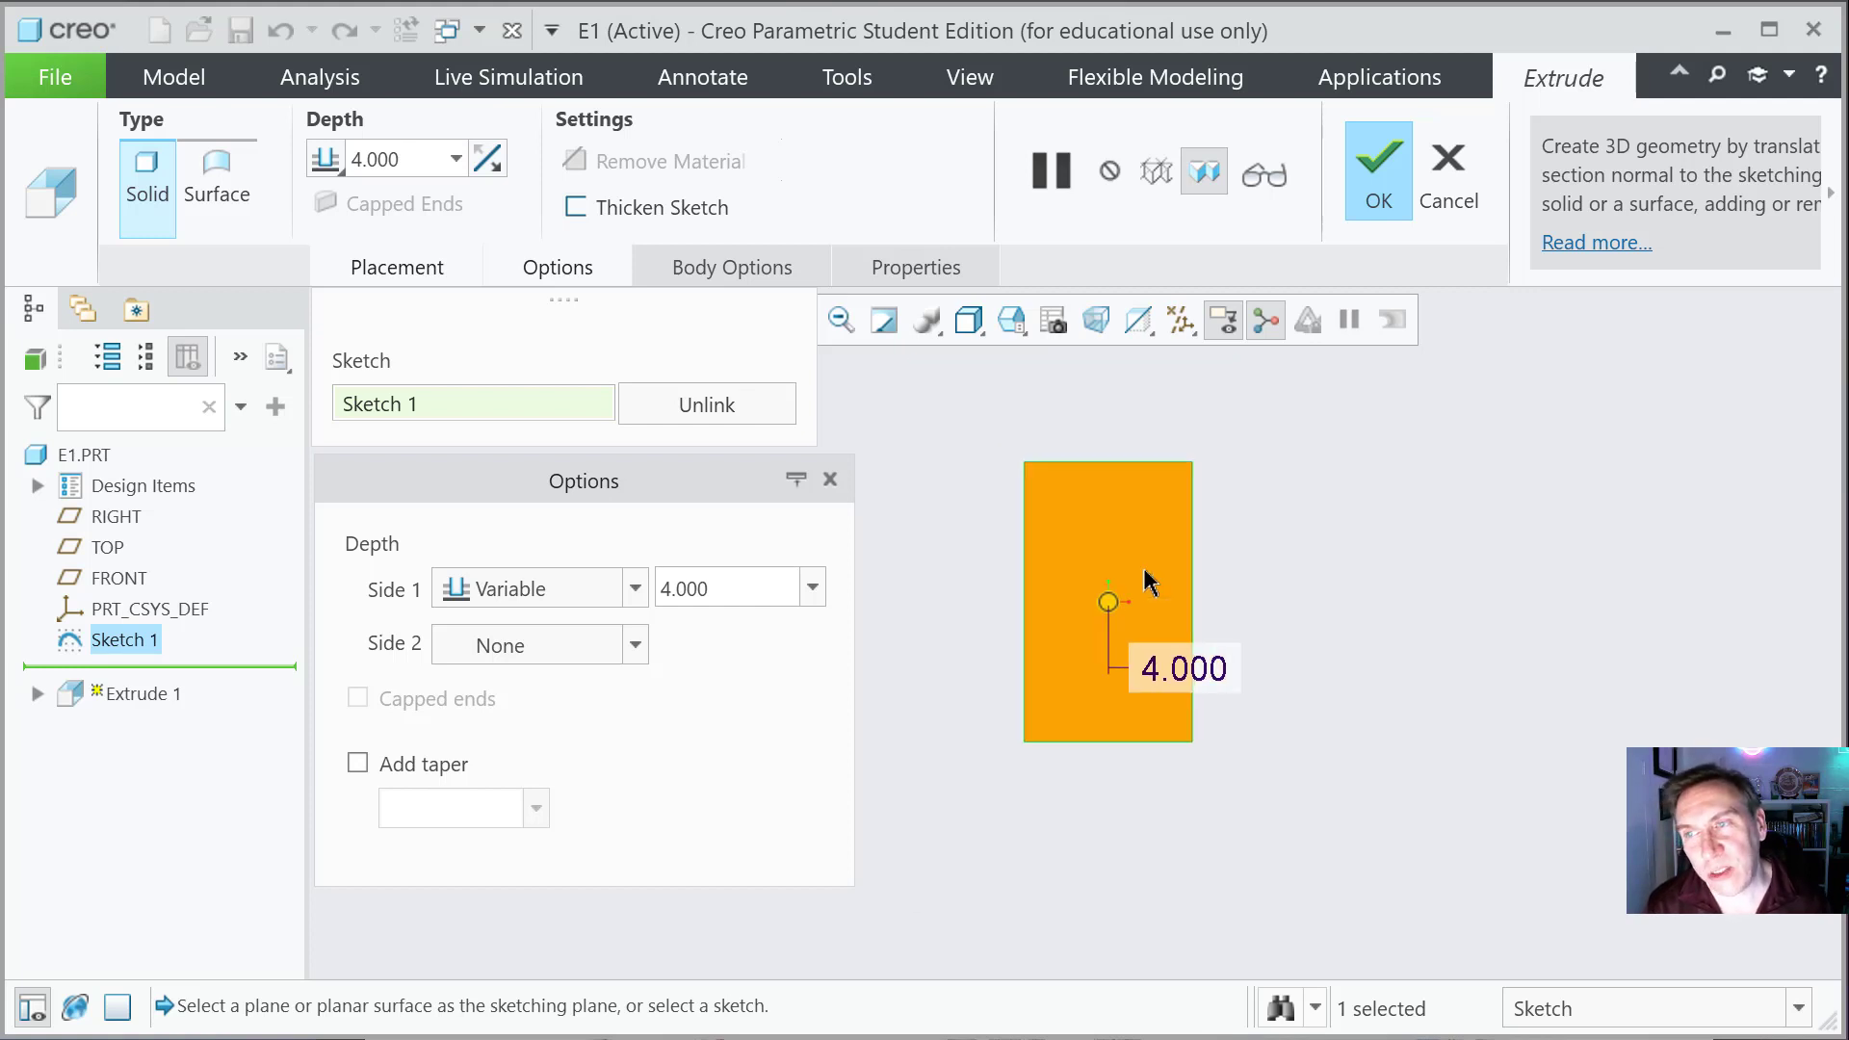
scroll(1145, 581, up, 3)
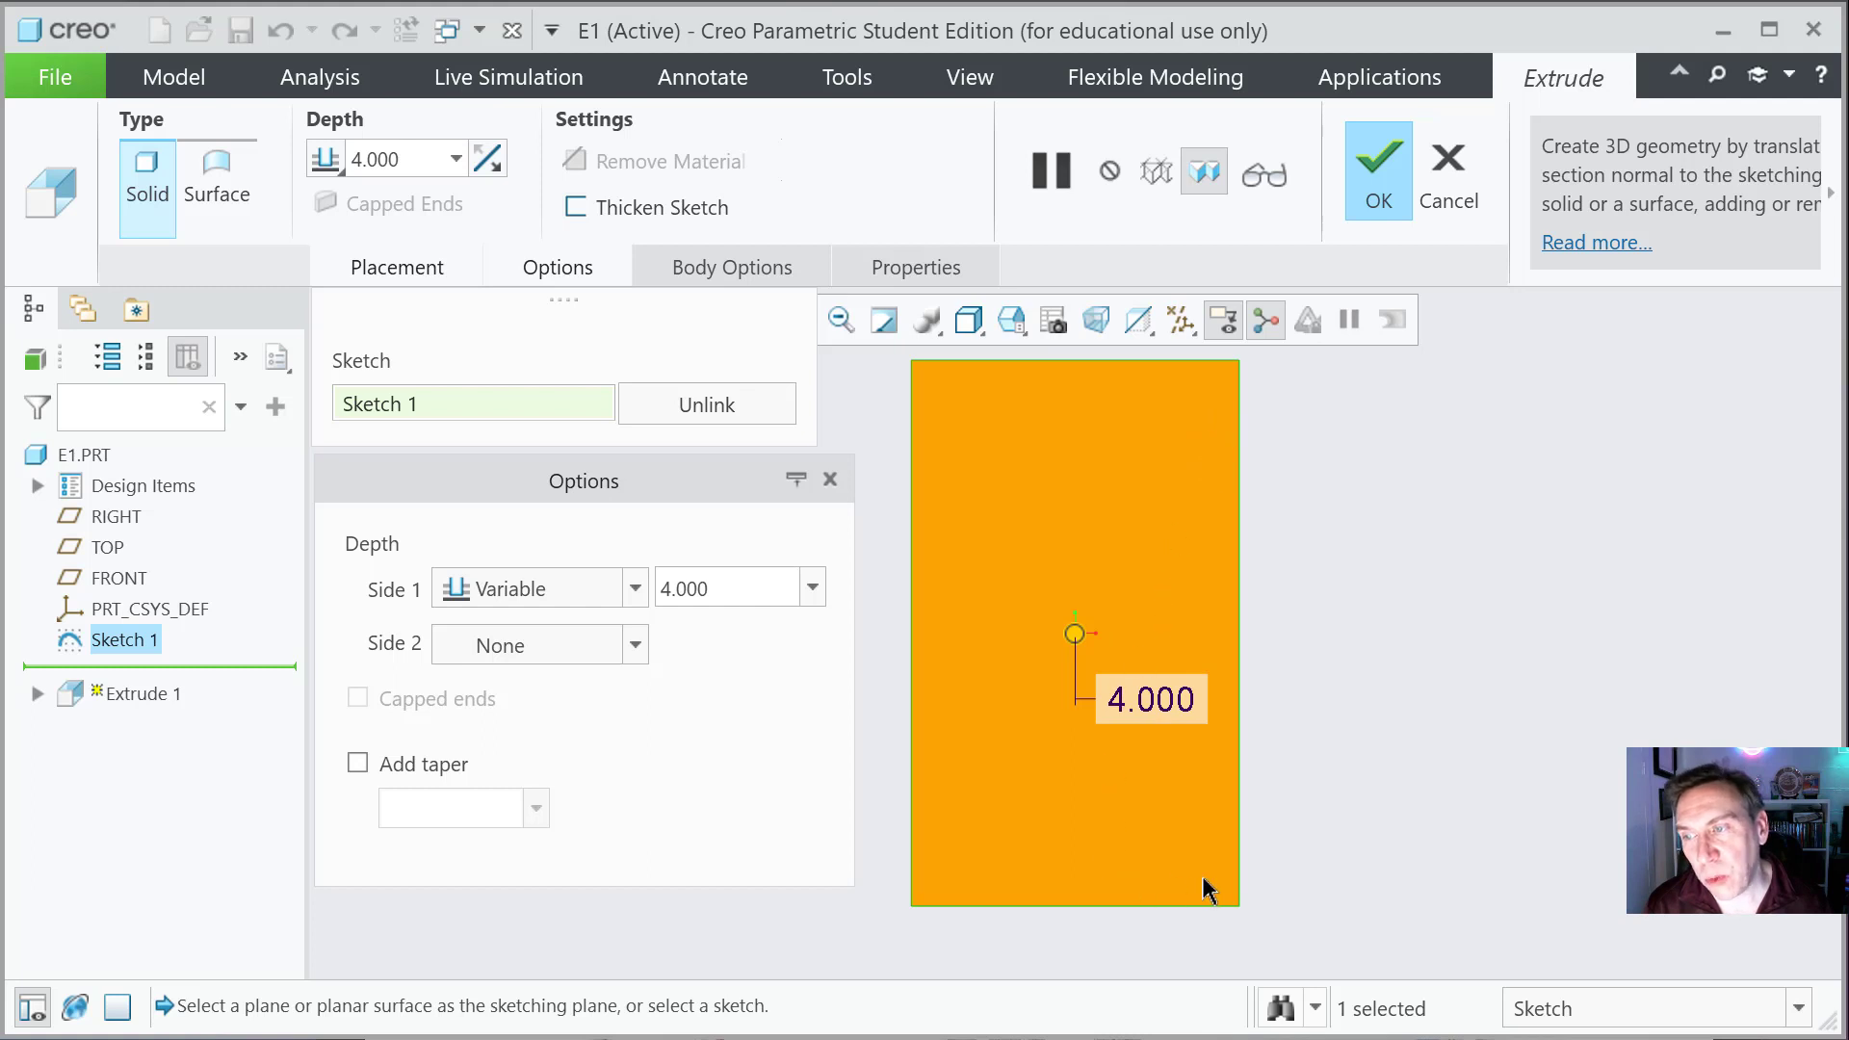
scroll(1207, 891, down, 2)
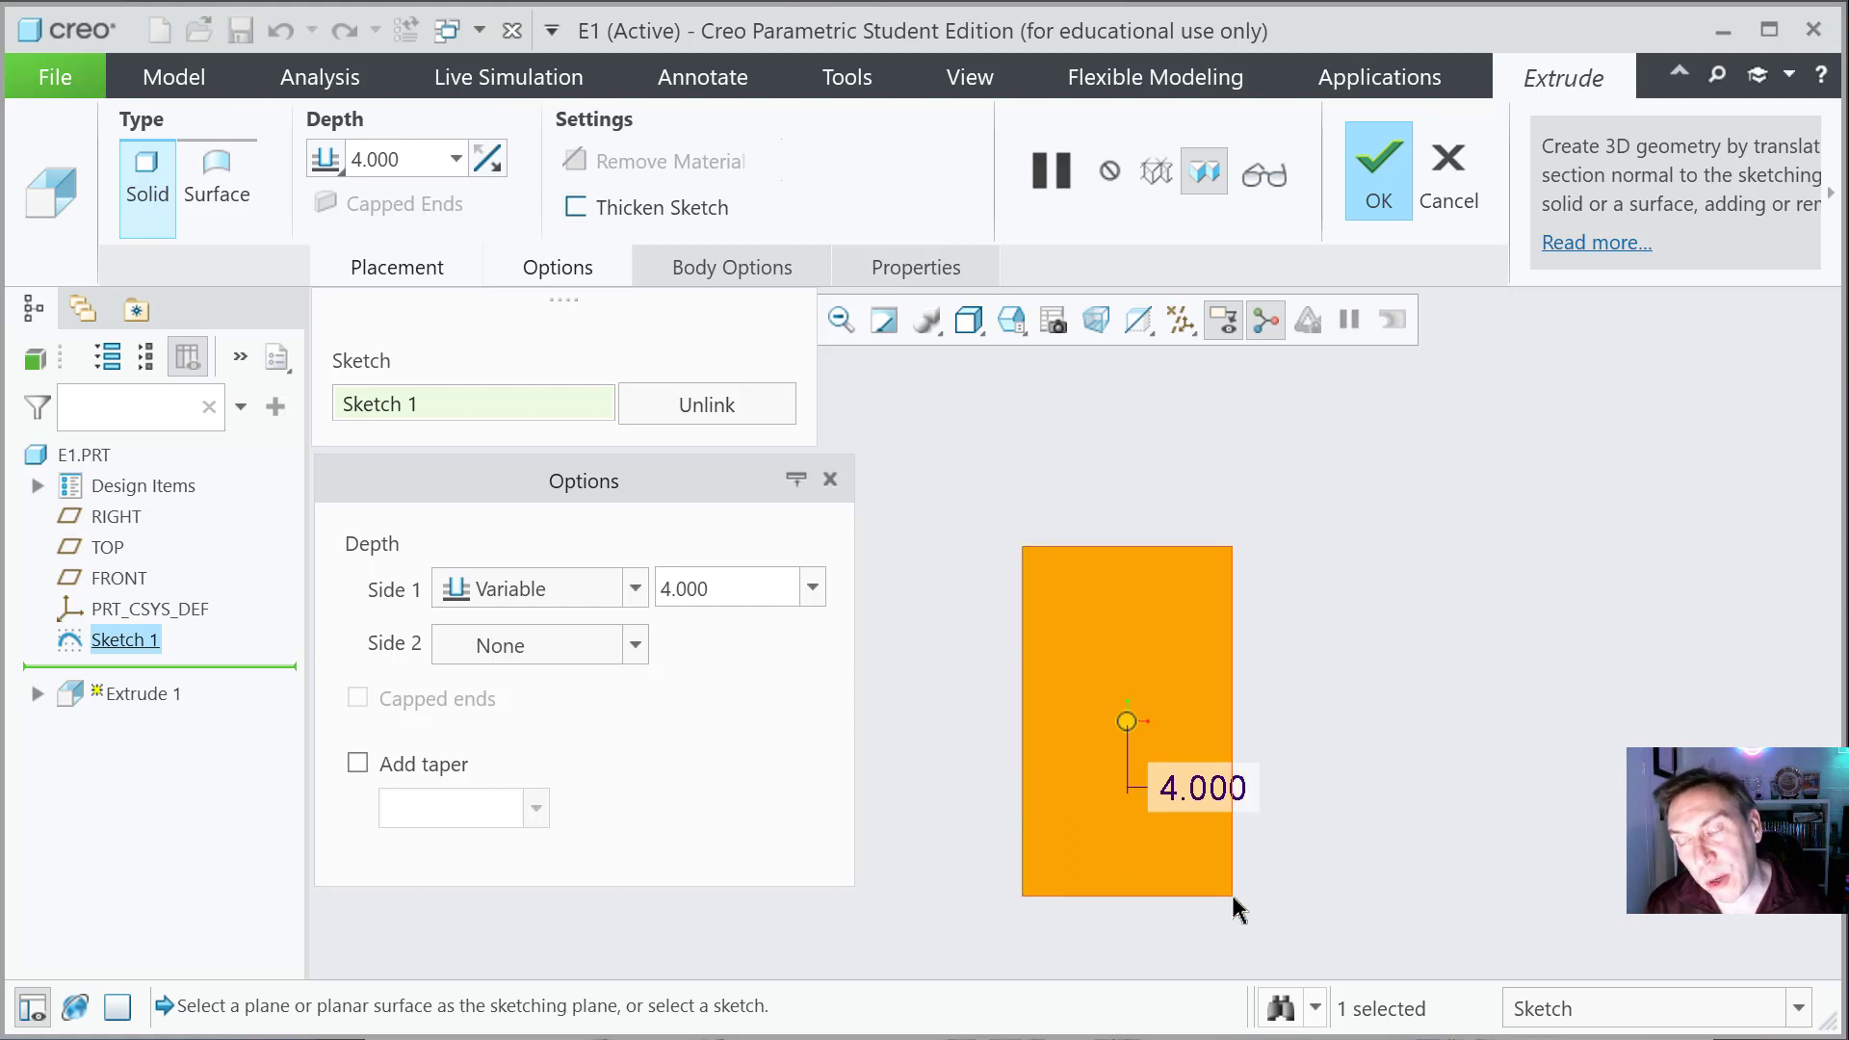
scroll(1232, 894, up, 3)
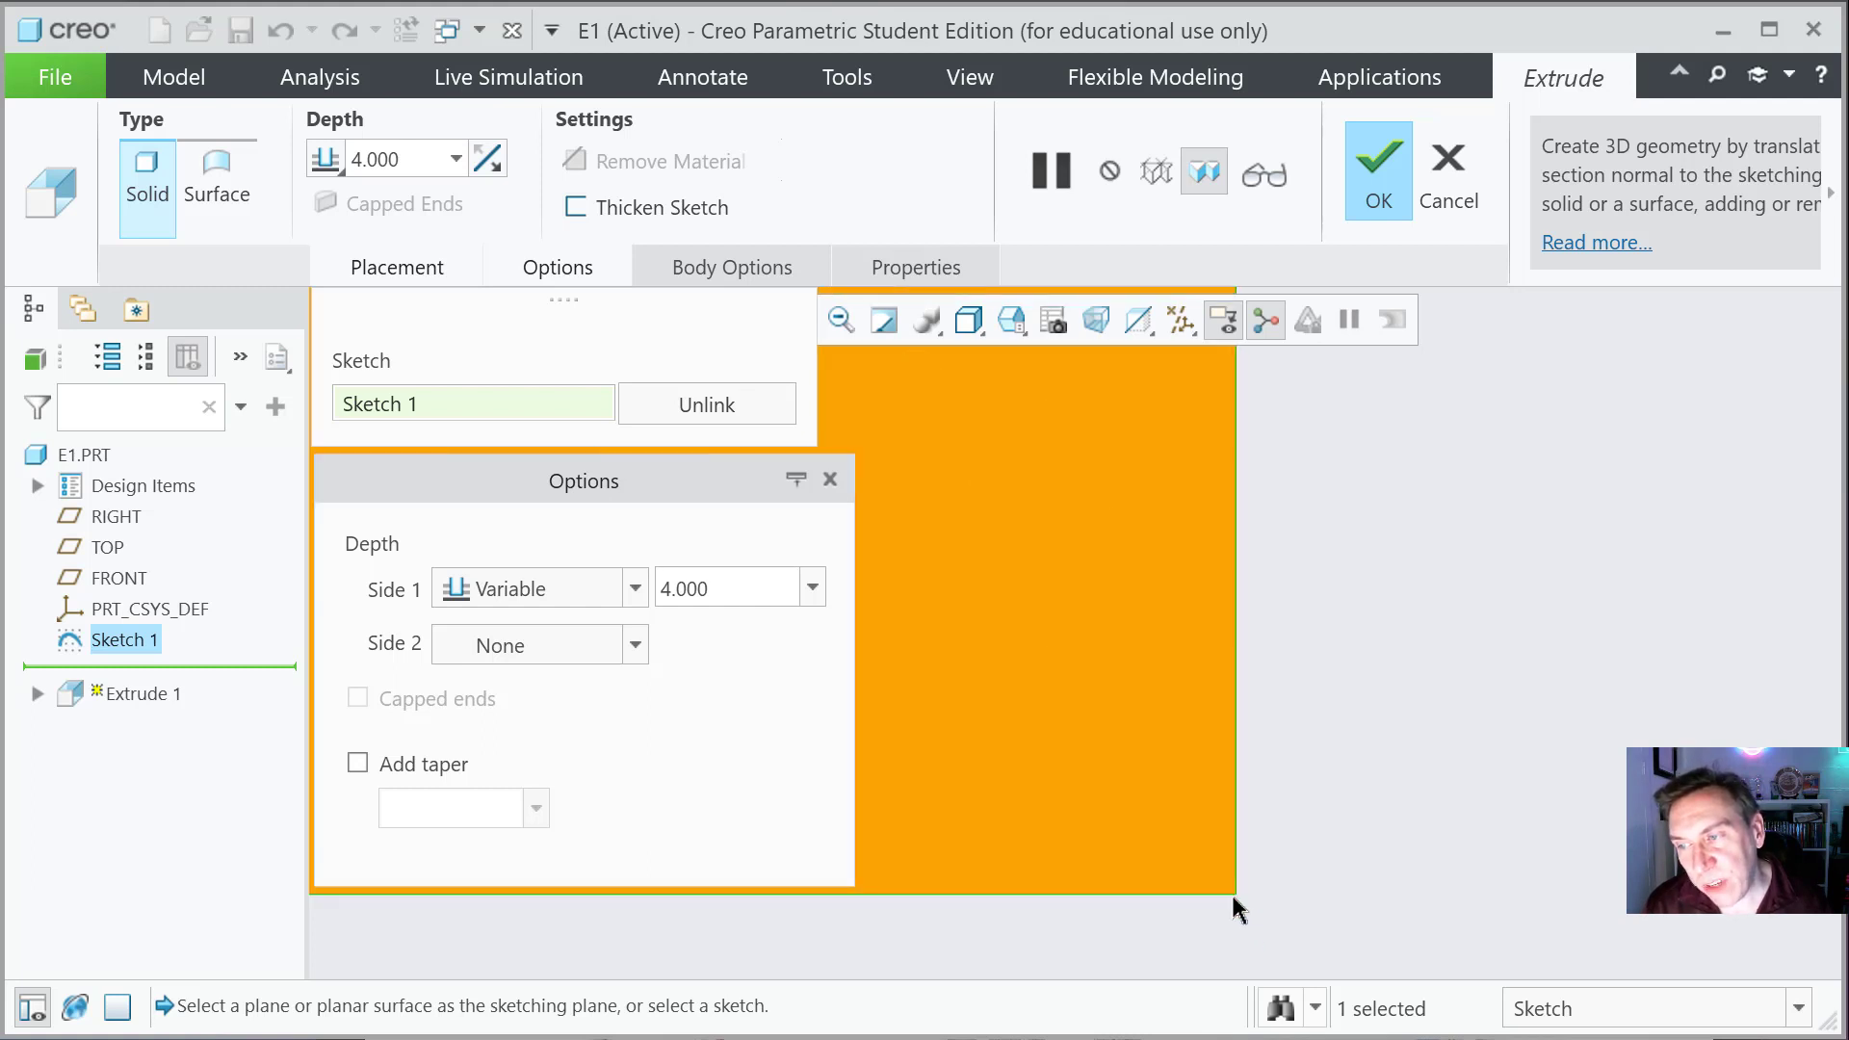
scroll(1236, 898, down, 2)
scroll(1240, 898, down, 1)
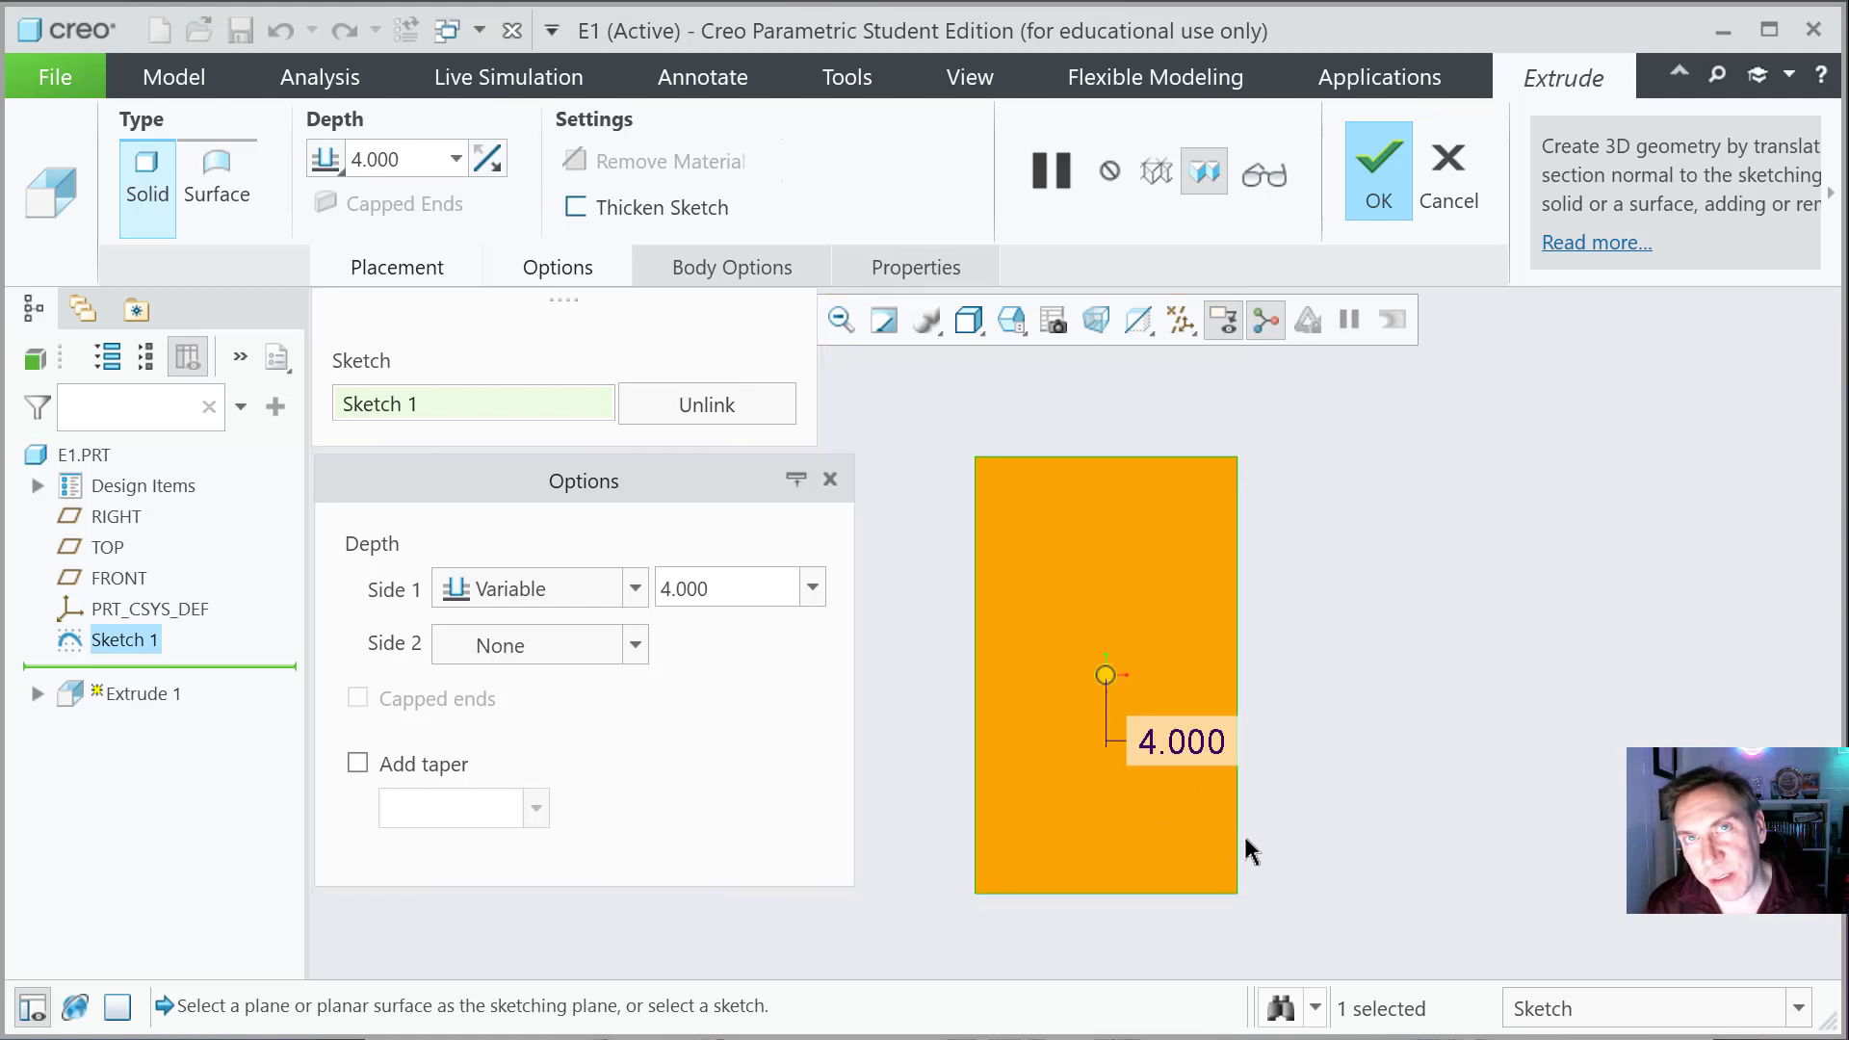
scroll(1244, 832, up, 1)
scroll(1237, 737, down, 1)
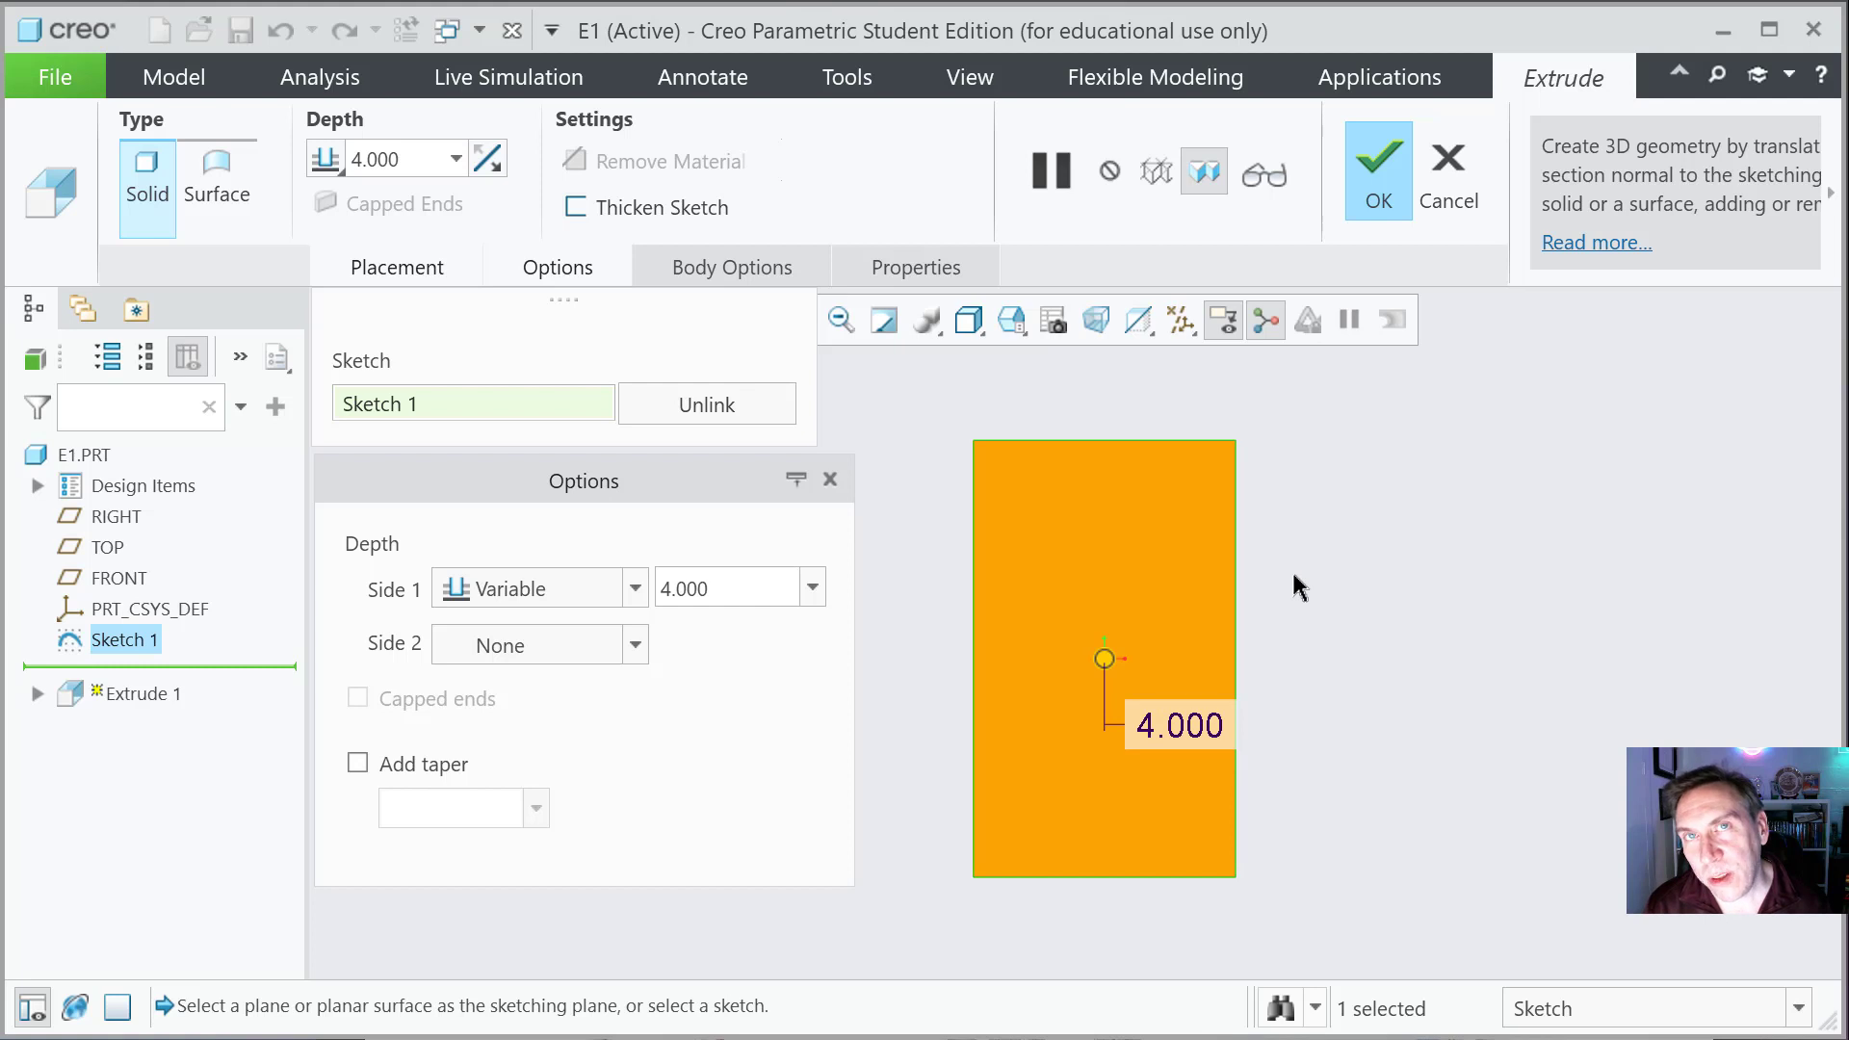
middle_drag(1293, 588, 1222, 590)
scroll(1301, 549, down, 2)
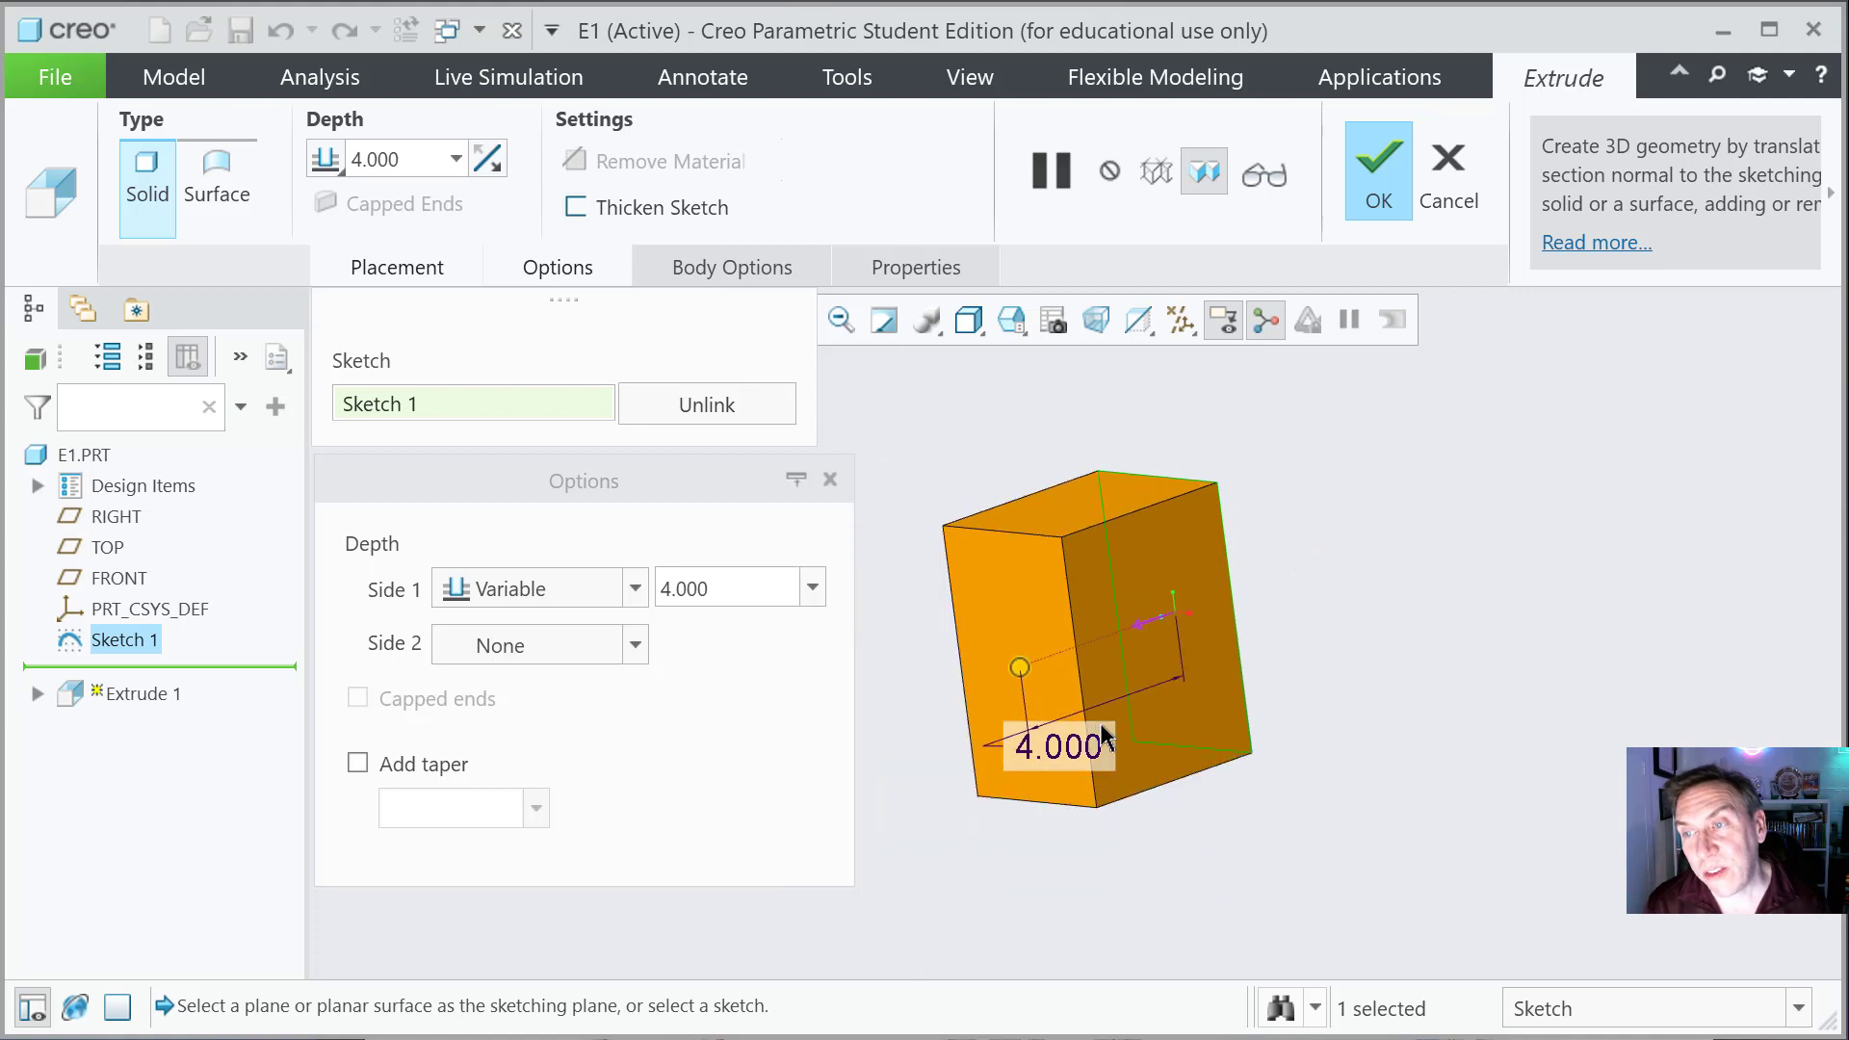
scroll(1107, 674, up, 2)
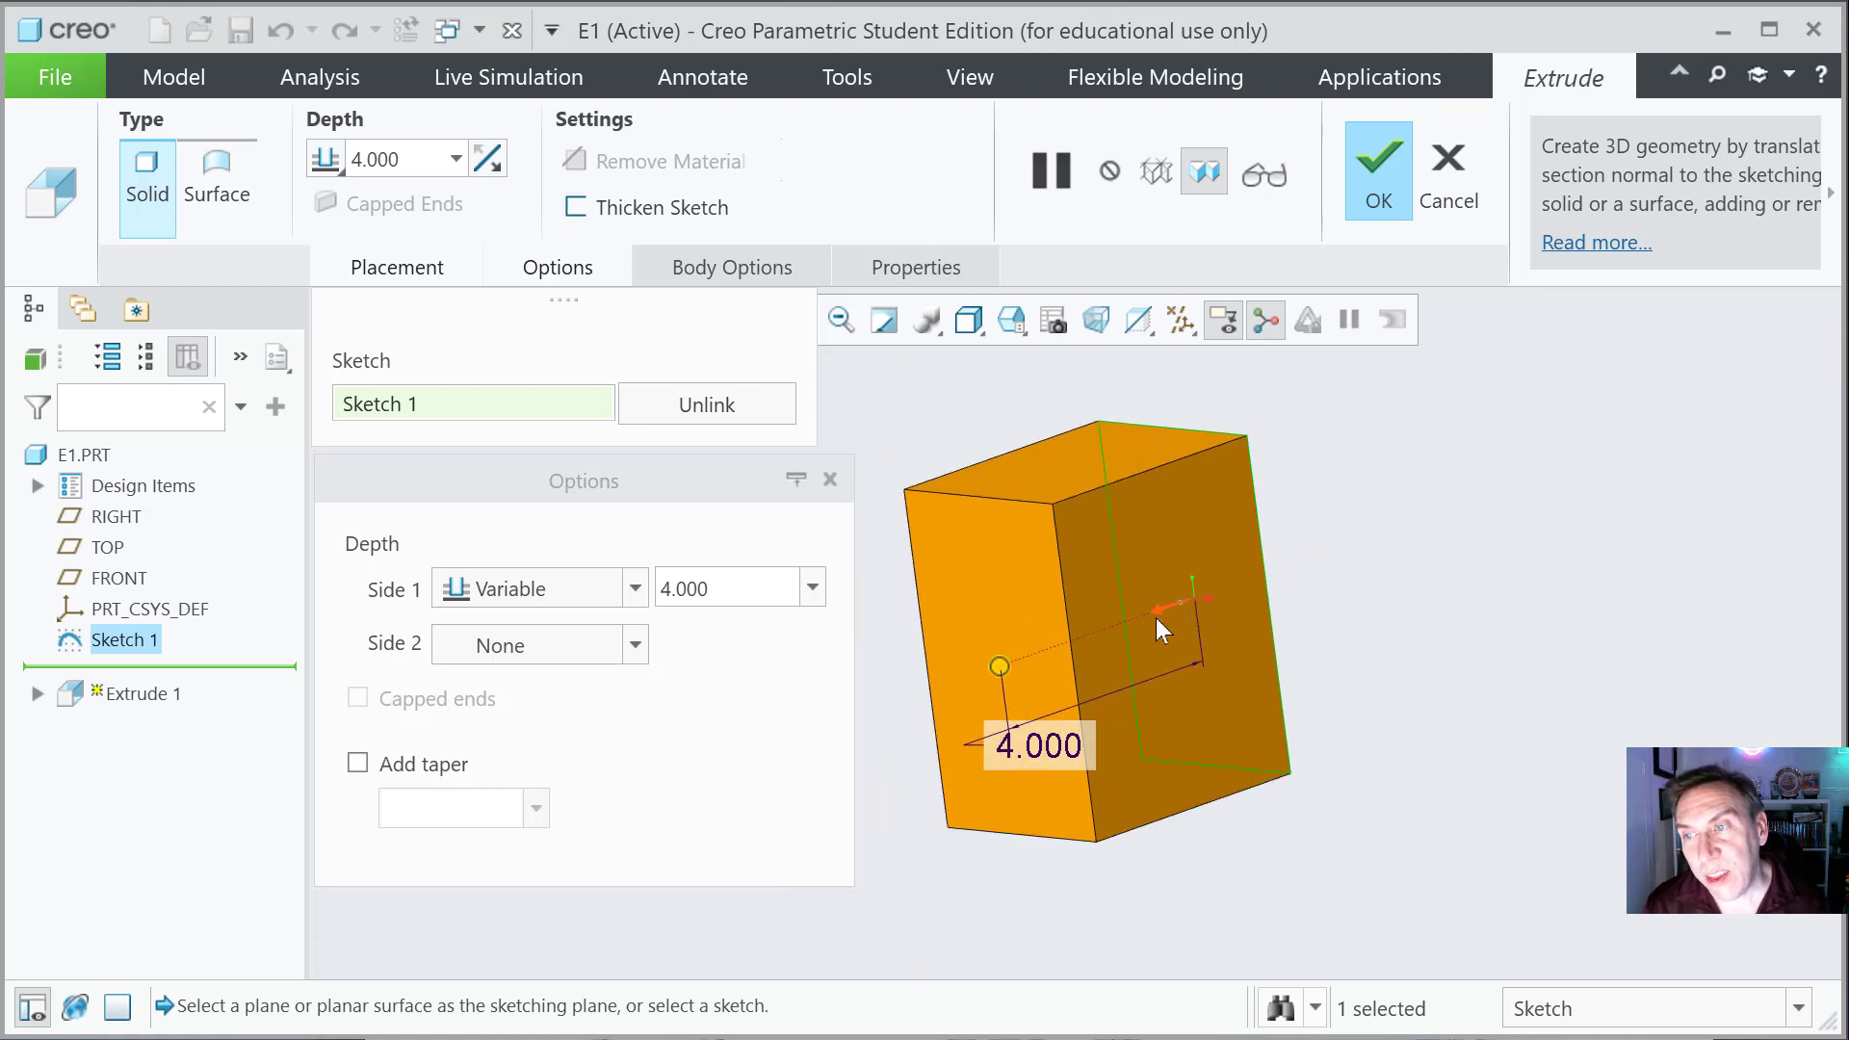
Step: Set the extrusion depth to 0.5, complete the feature and clear the selection
double_click(1030, 748)
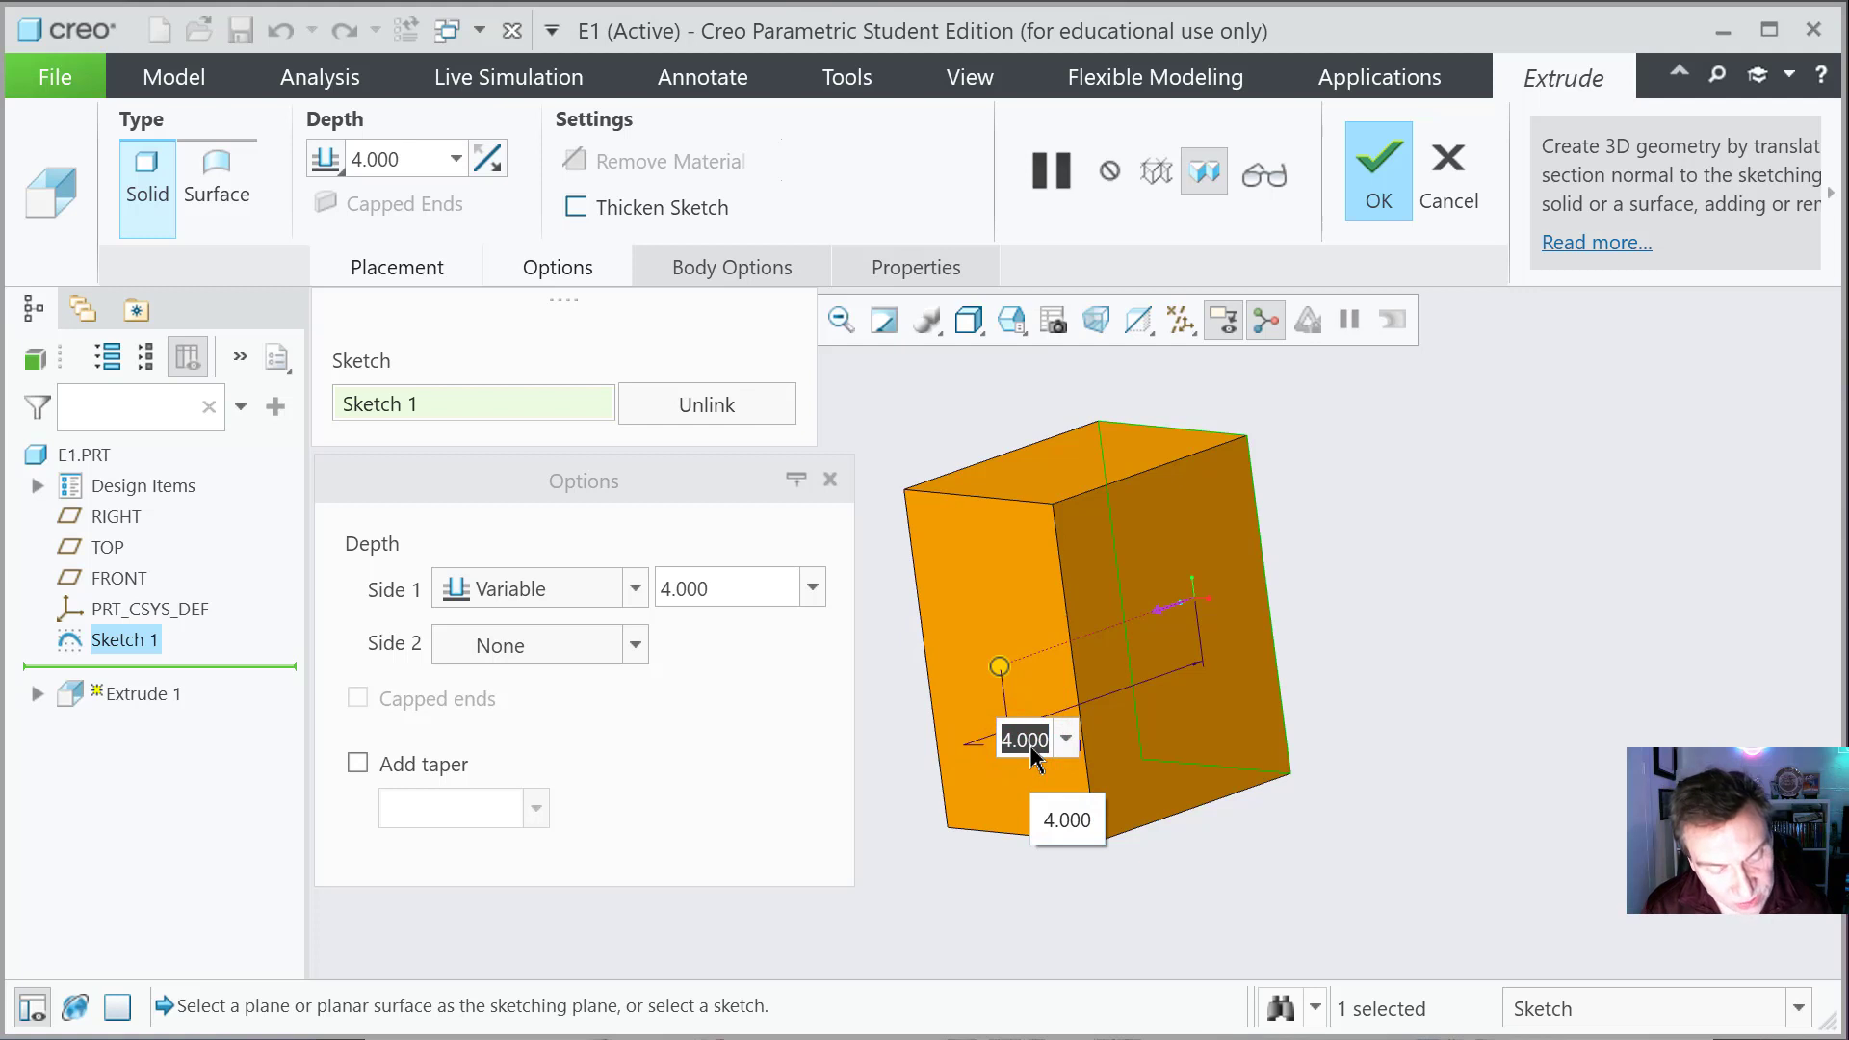
text(.5)
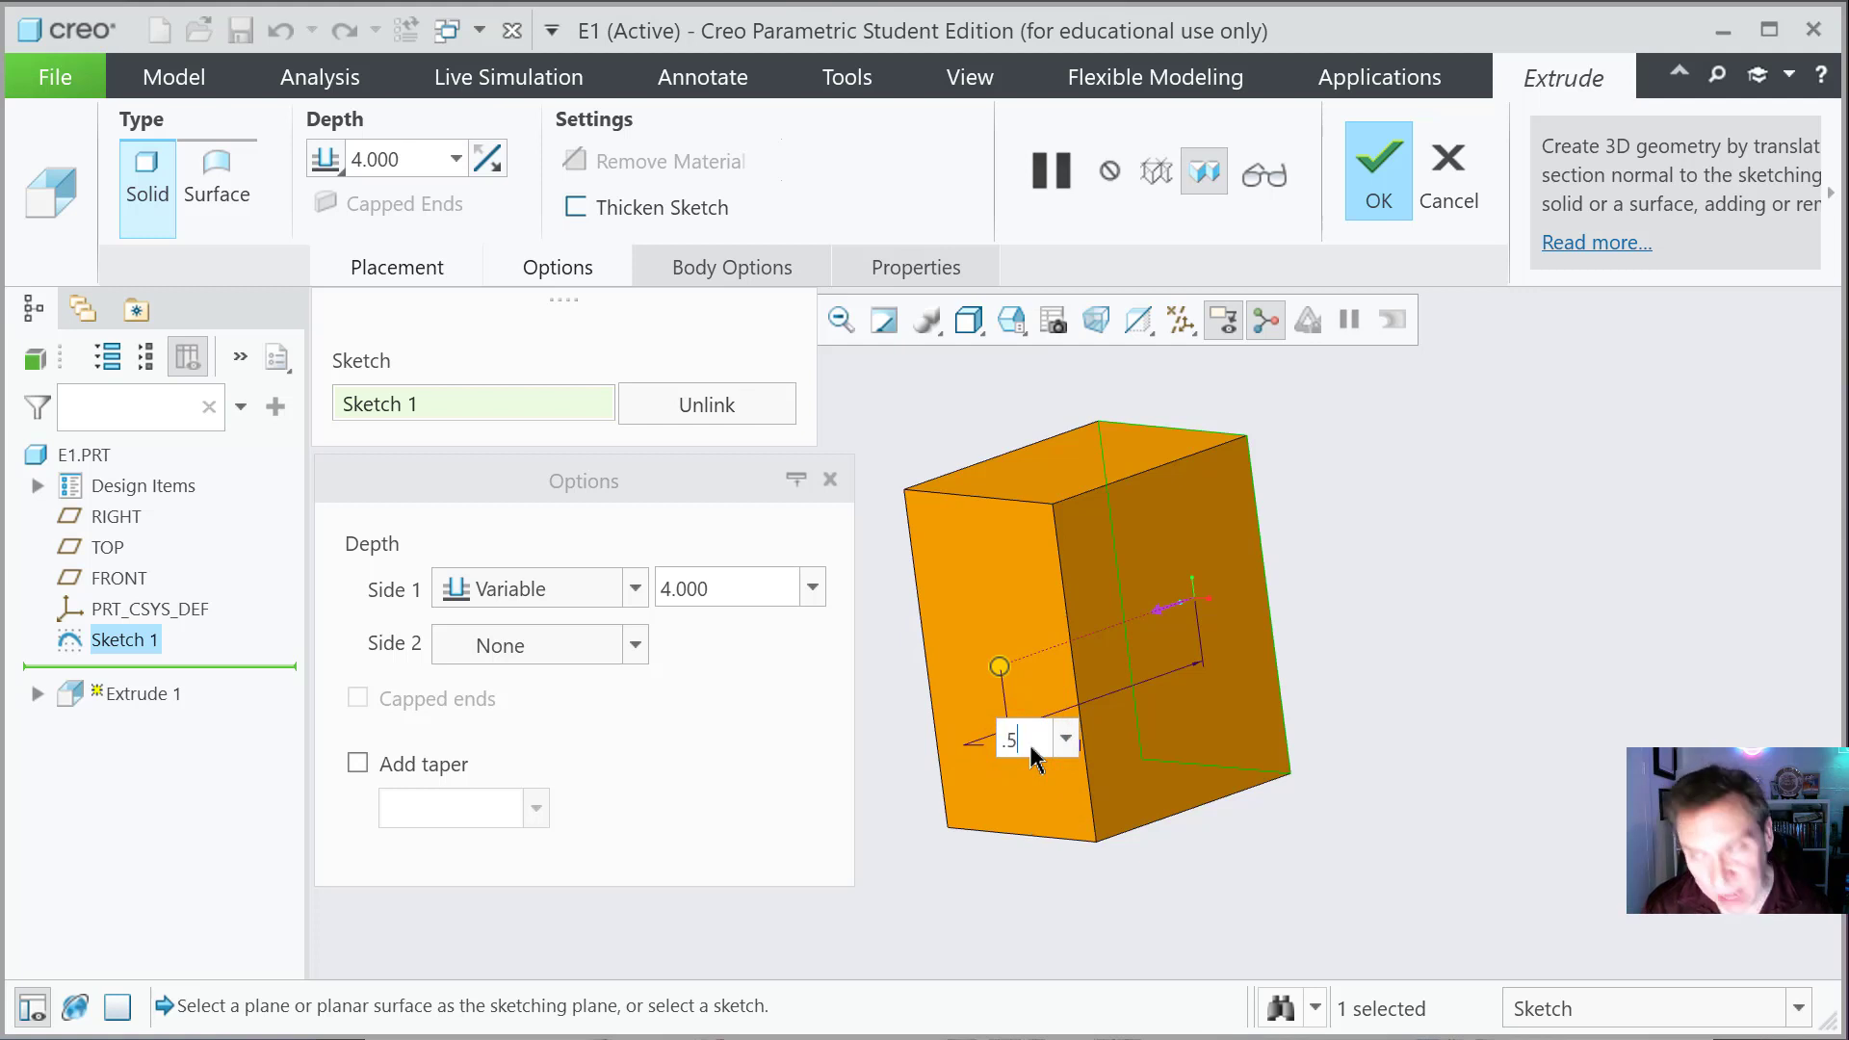
key(Return)
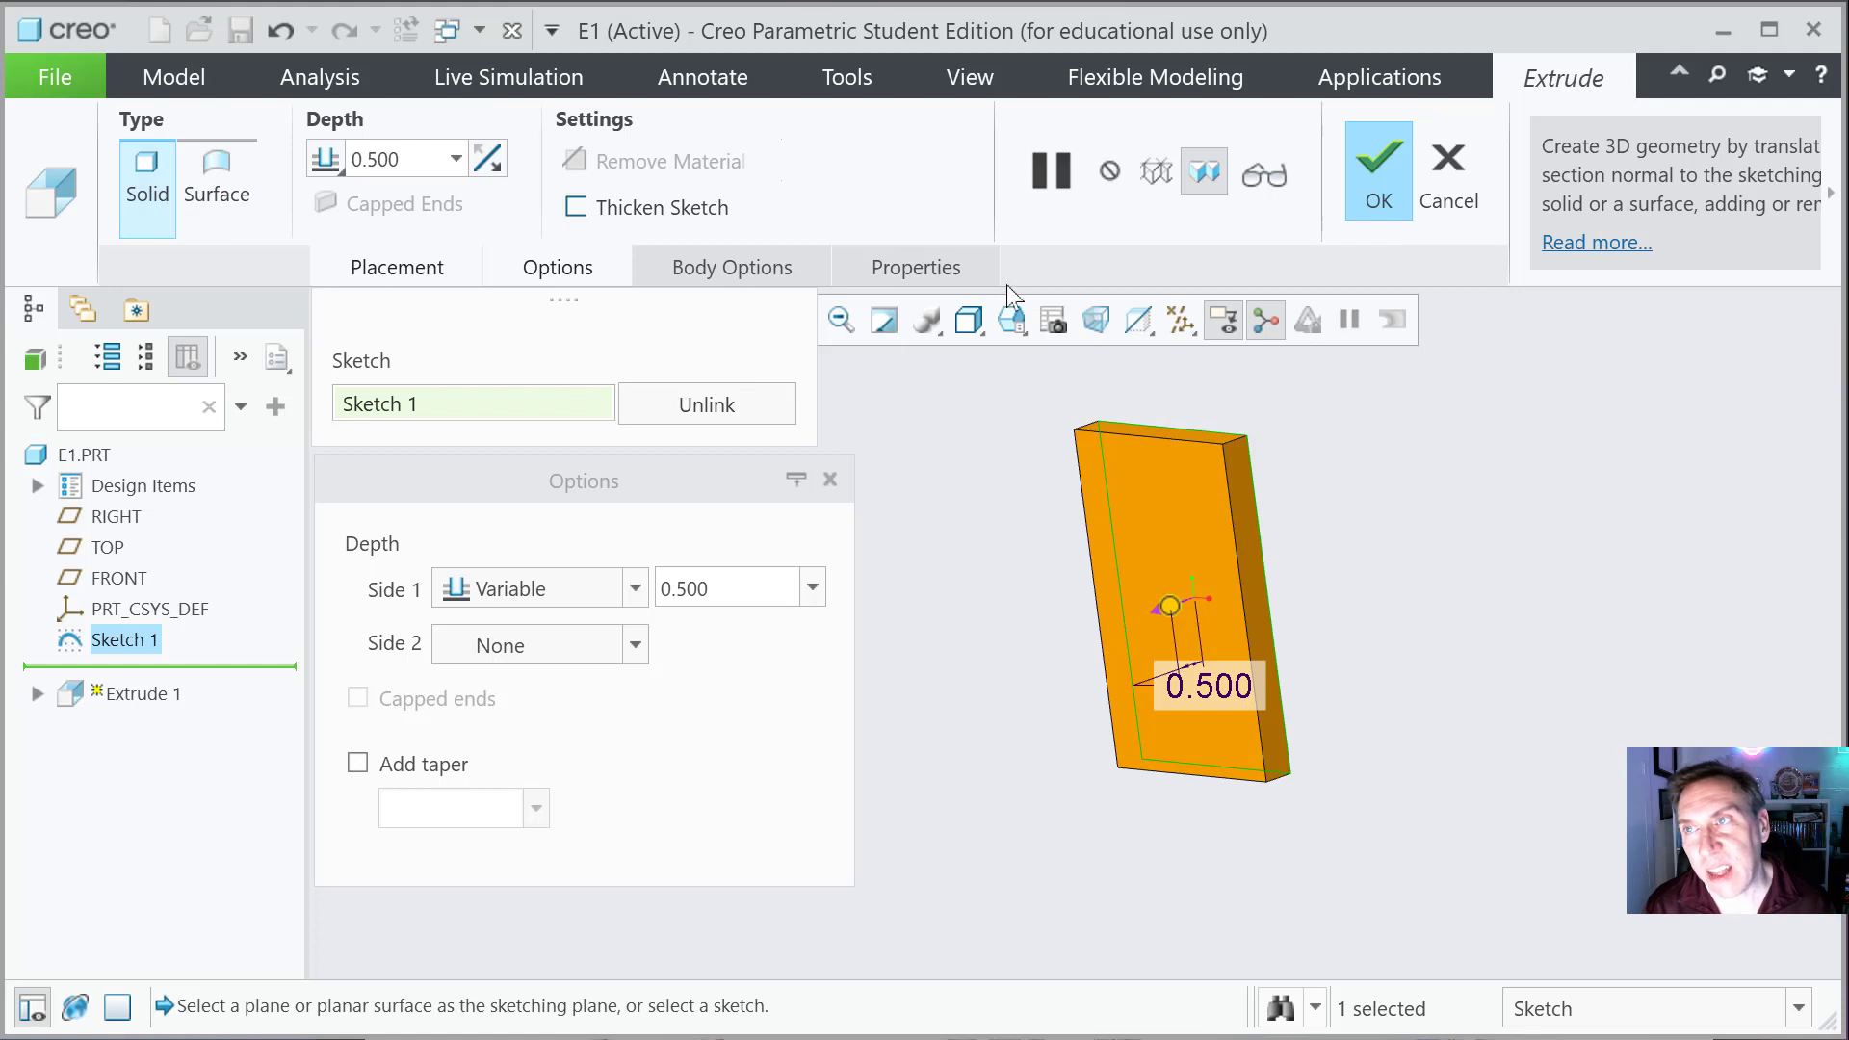
click(1376, 174)
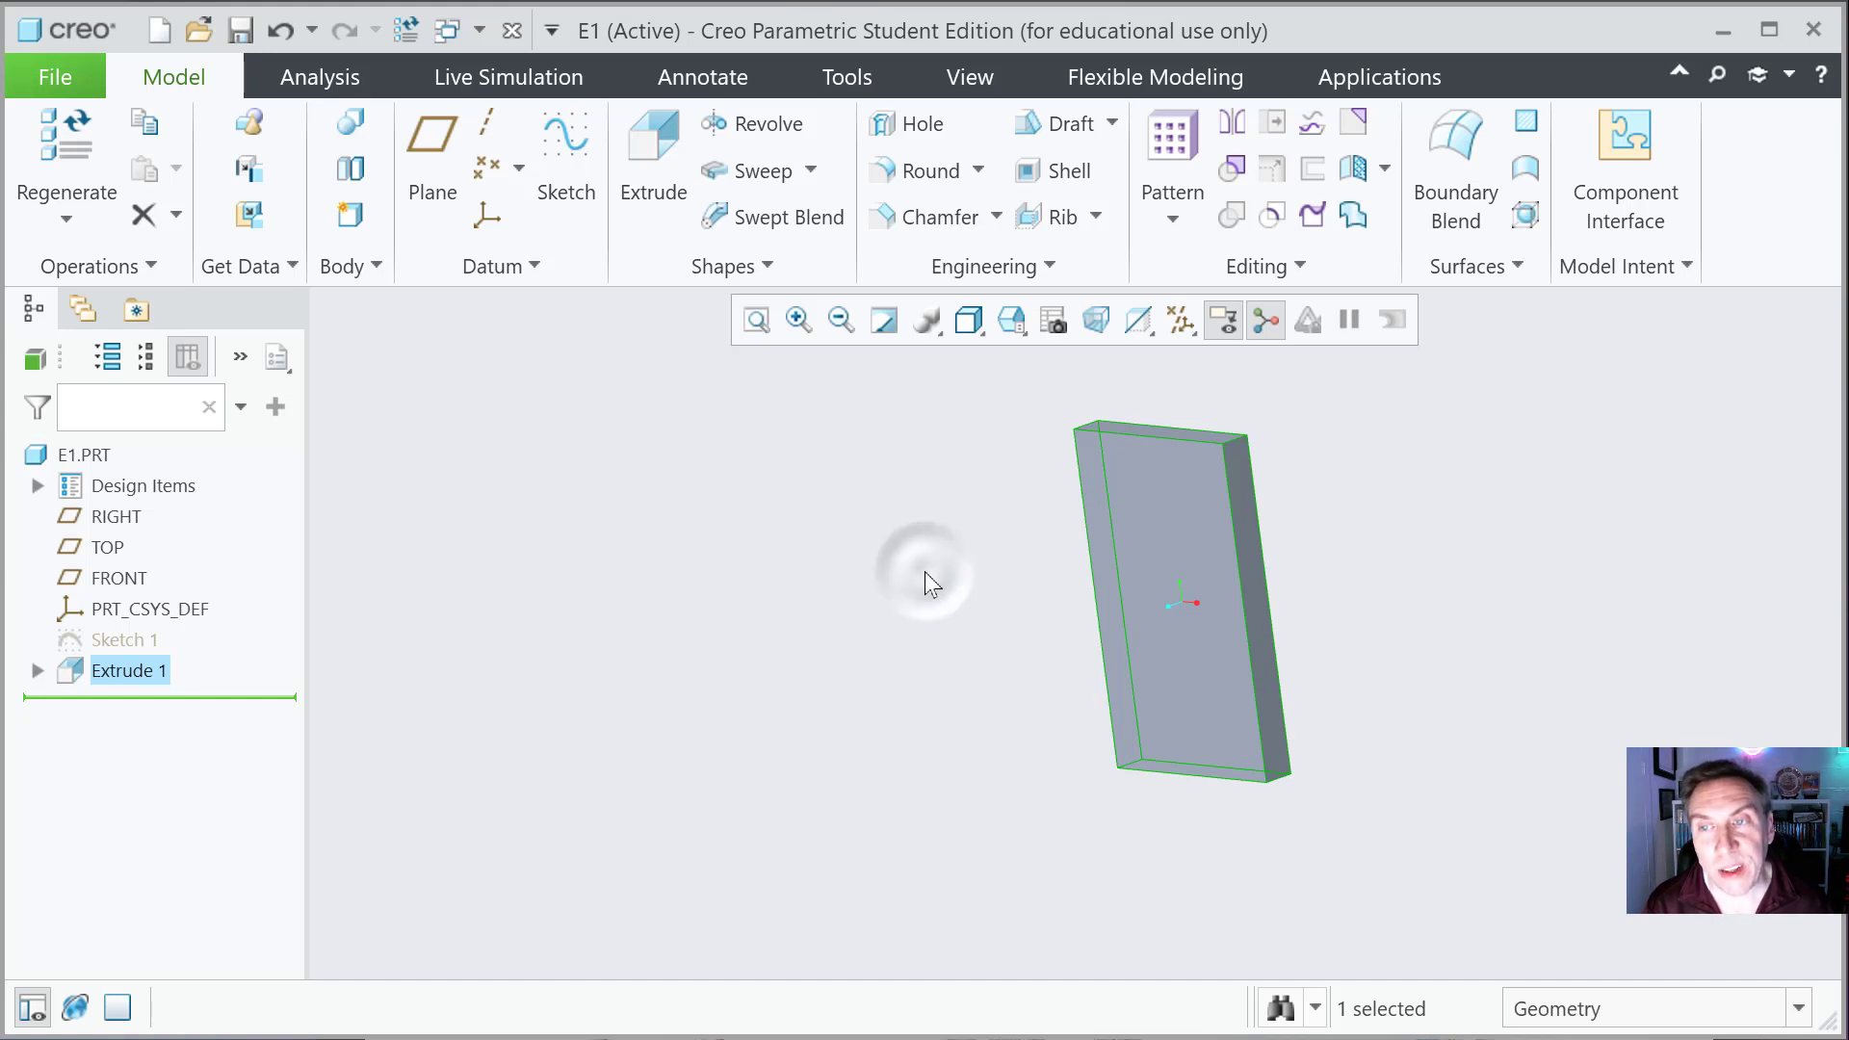
right_click(924, 572)
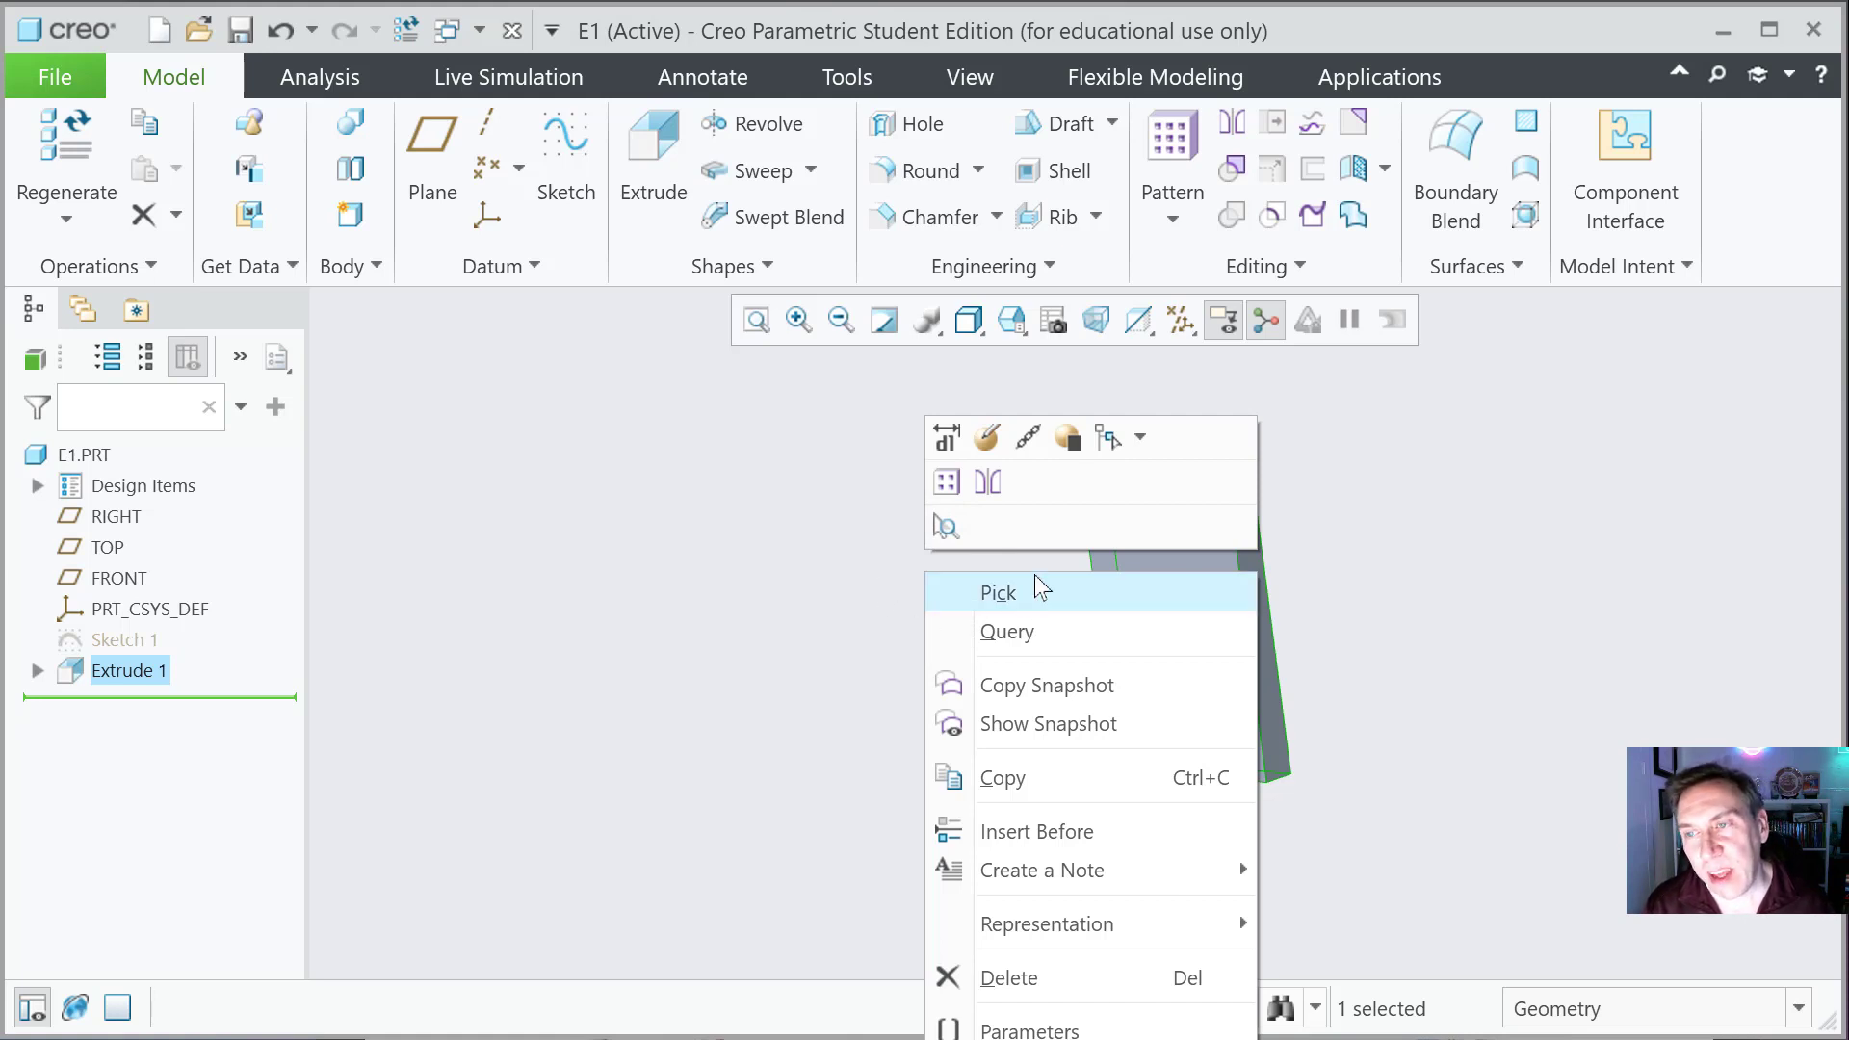
click(715, 580)
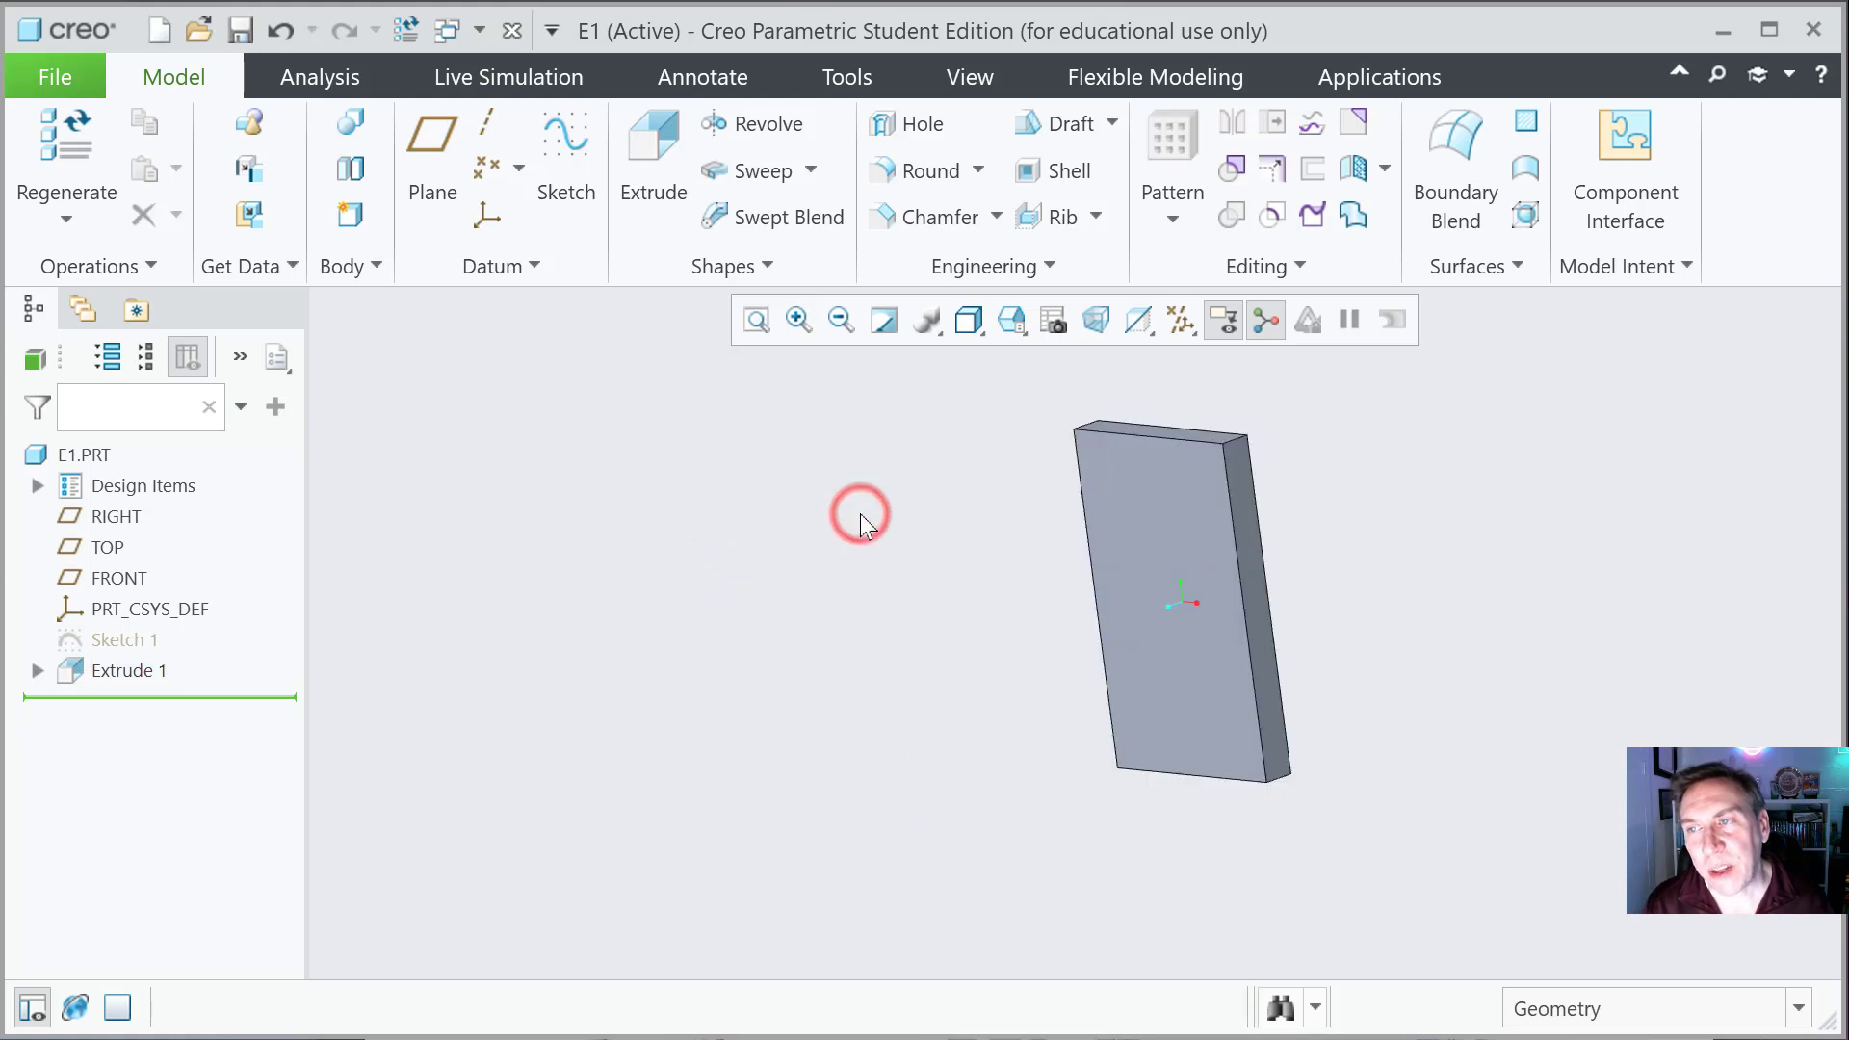
Step: Examine the extruded plate and its upper front corner at different zoom levels
scroll(1315, 557, up, 1)
scroll(1309, 552, down, 1)
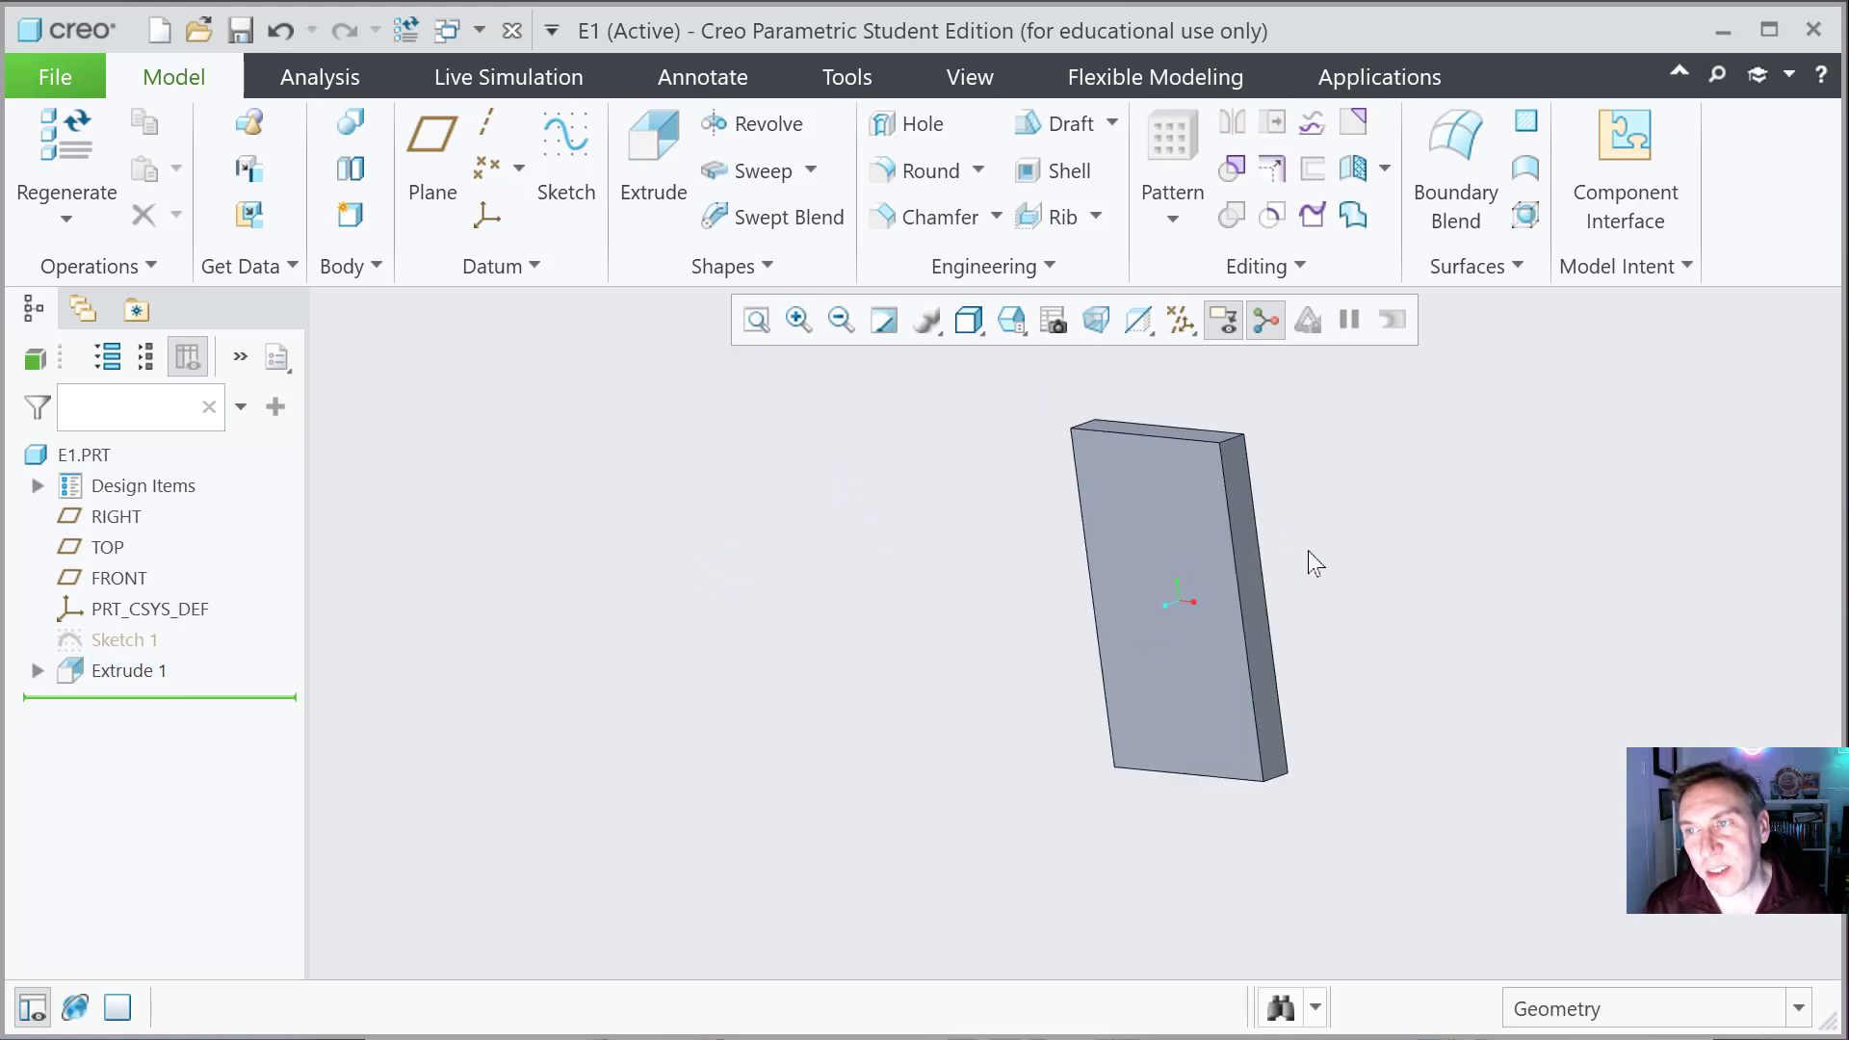
scroll(1239, 599, down, 2)
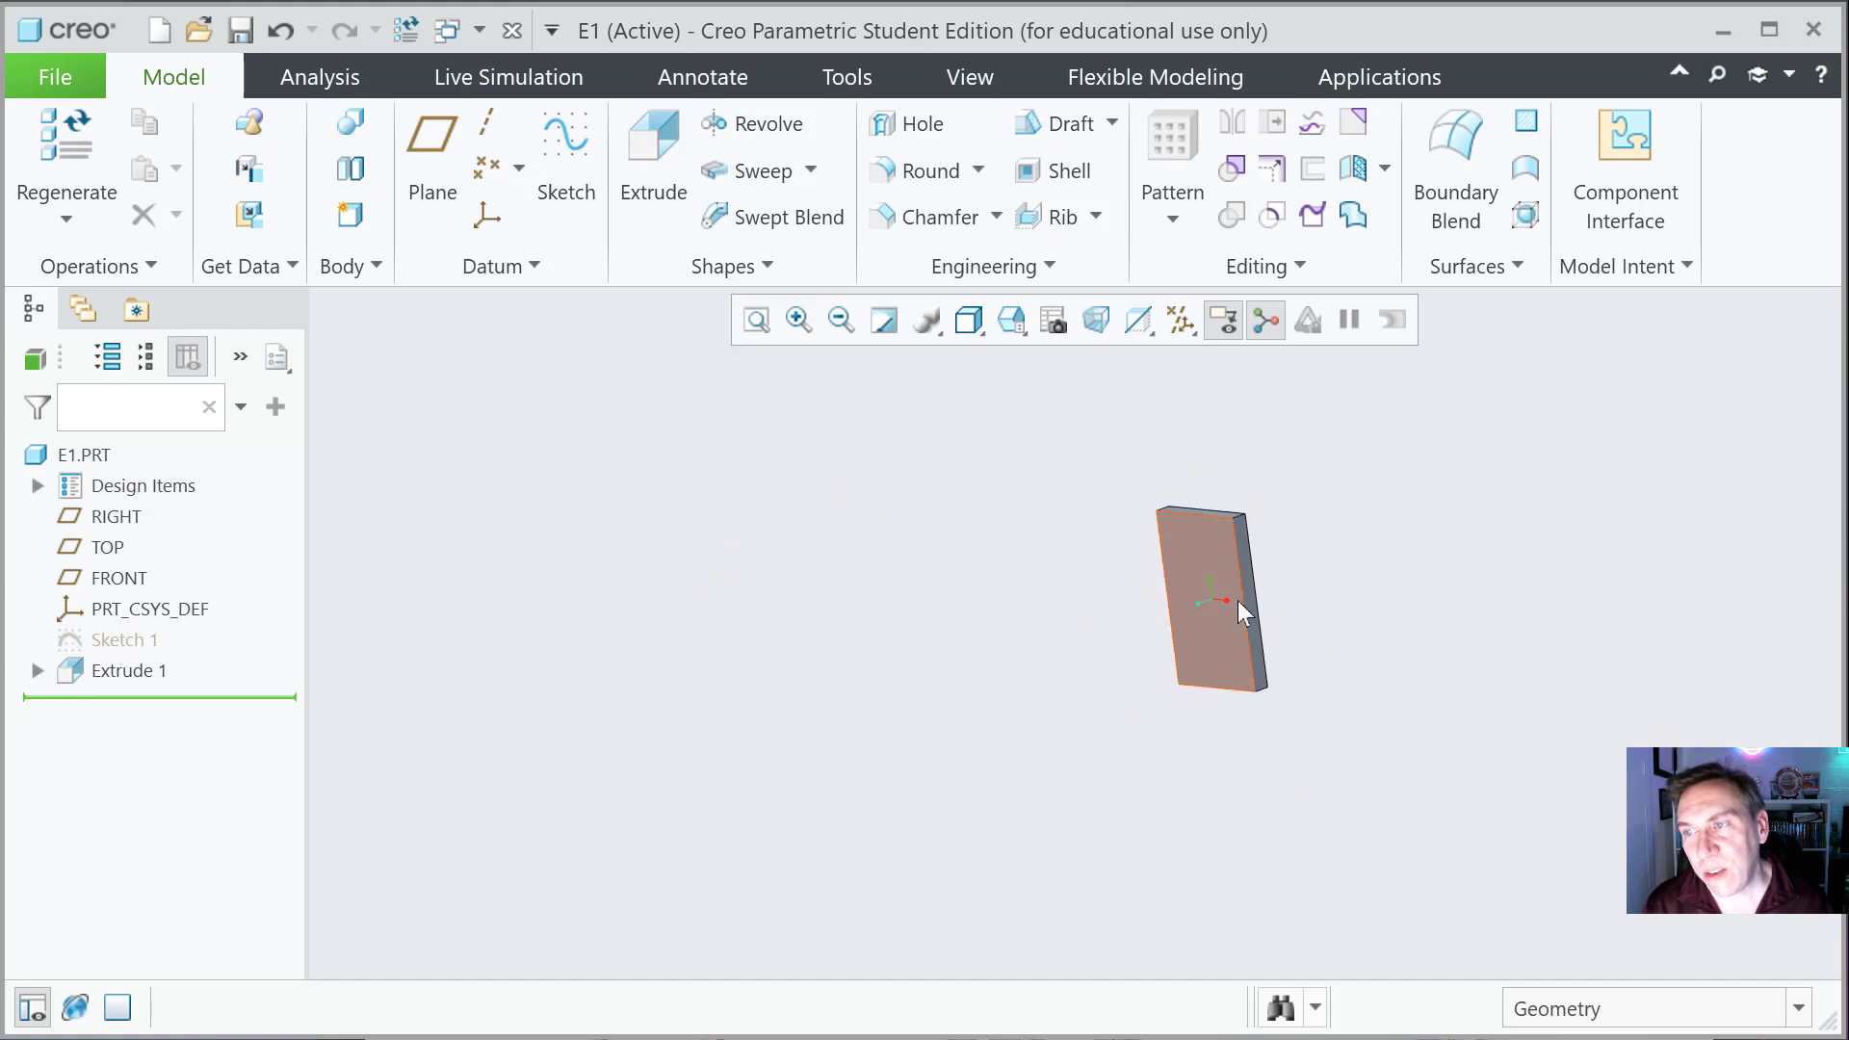
scroll(1233, 598, up, 3)
scroll(1204, 604, down, 3)
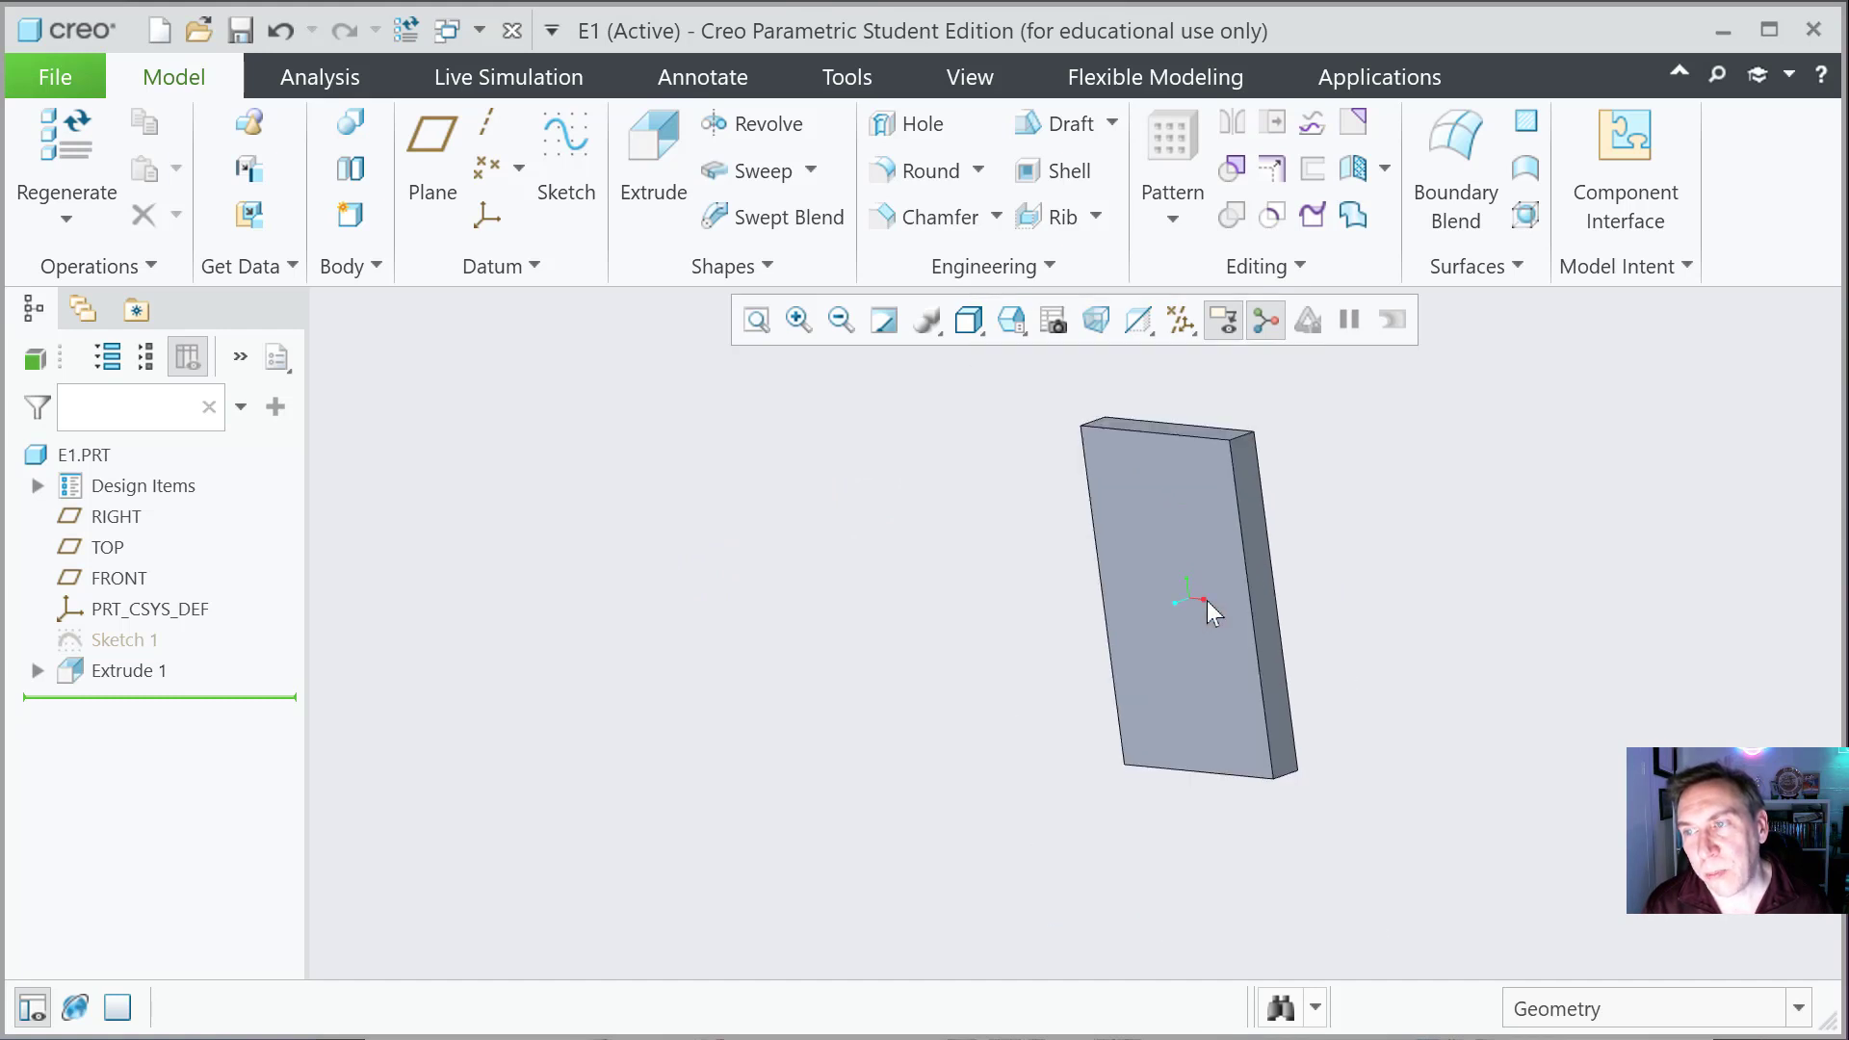
scroll(1145, 494, up, 6)
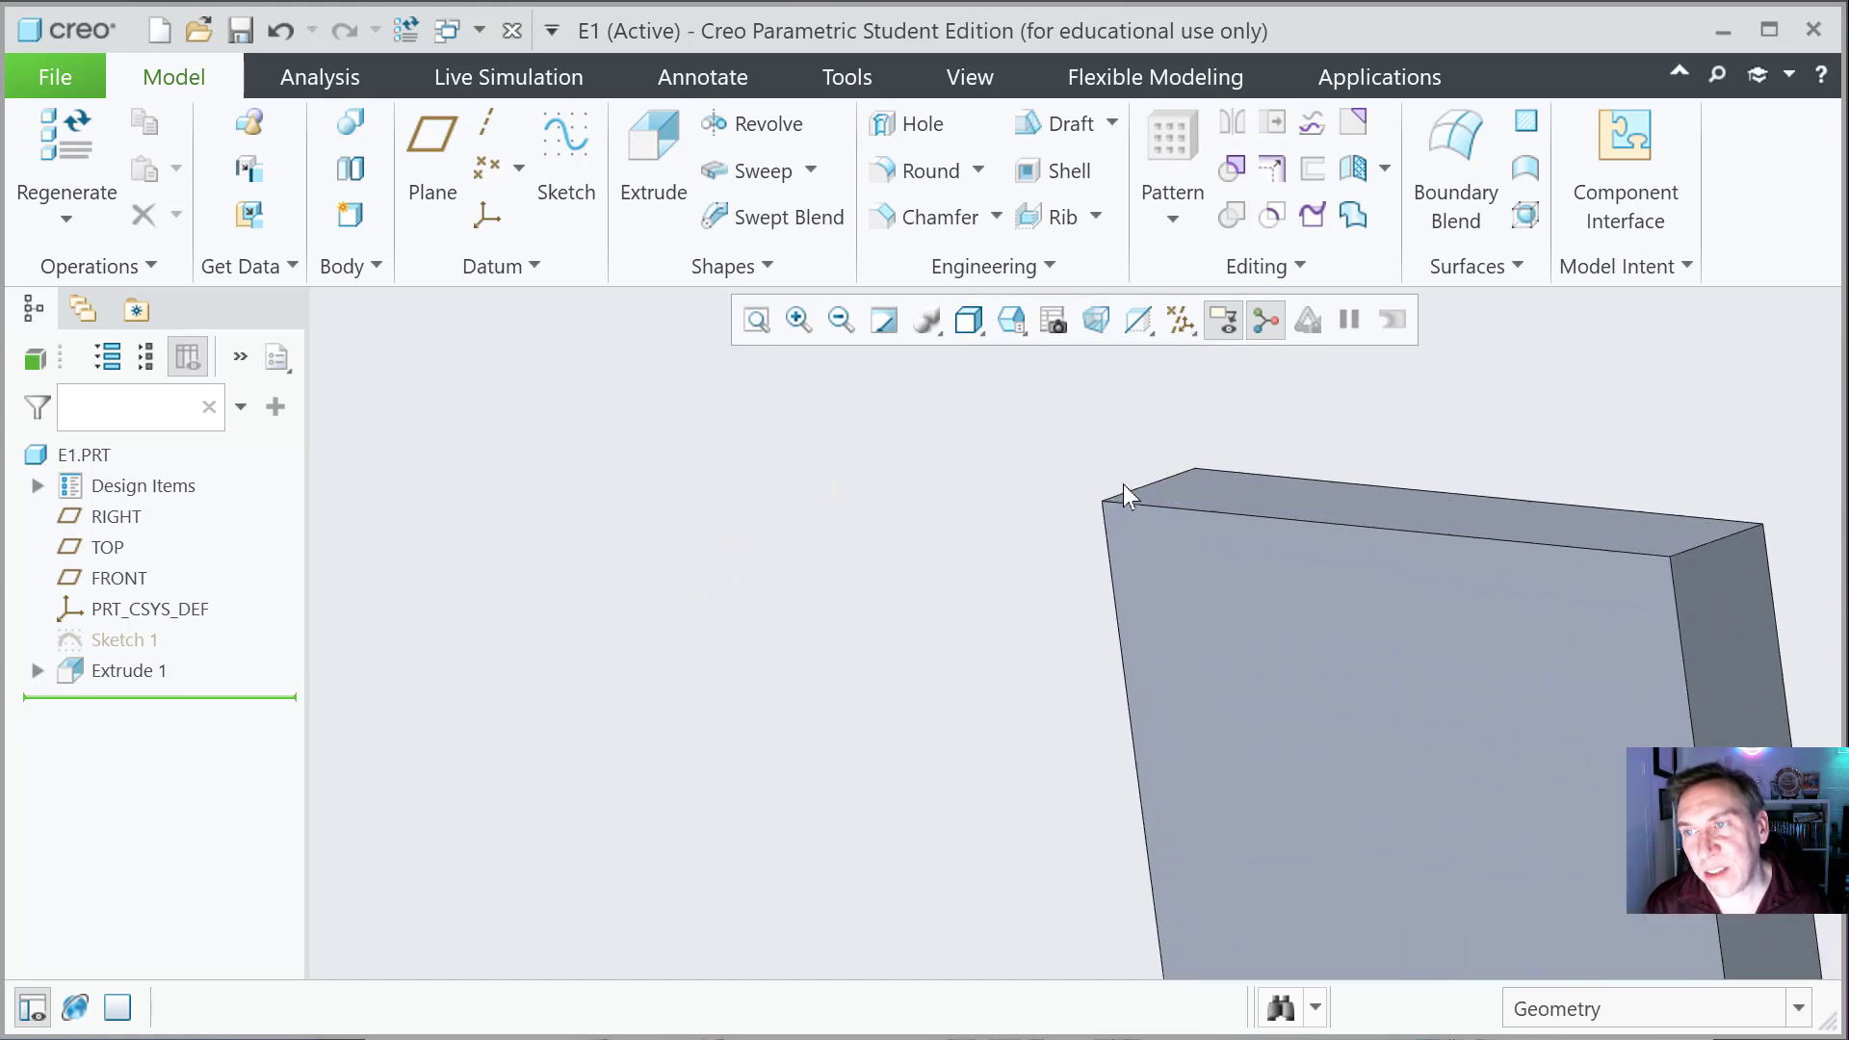
scroll(1140, 516, up, 2)
scroll(1140, 516, down, 5)
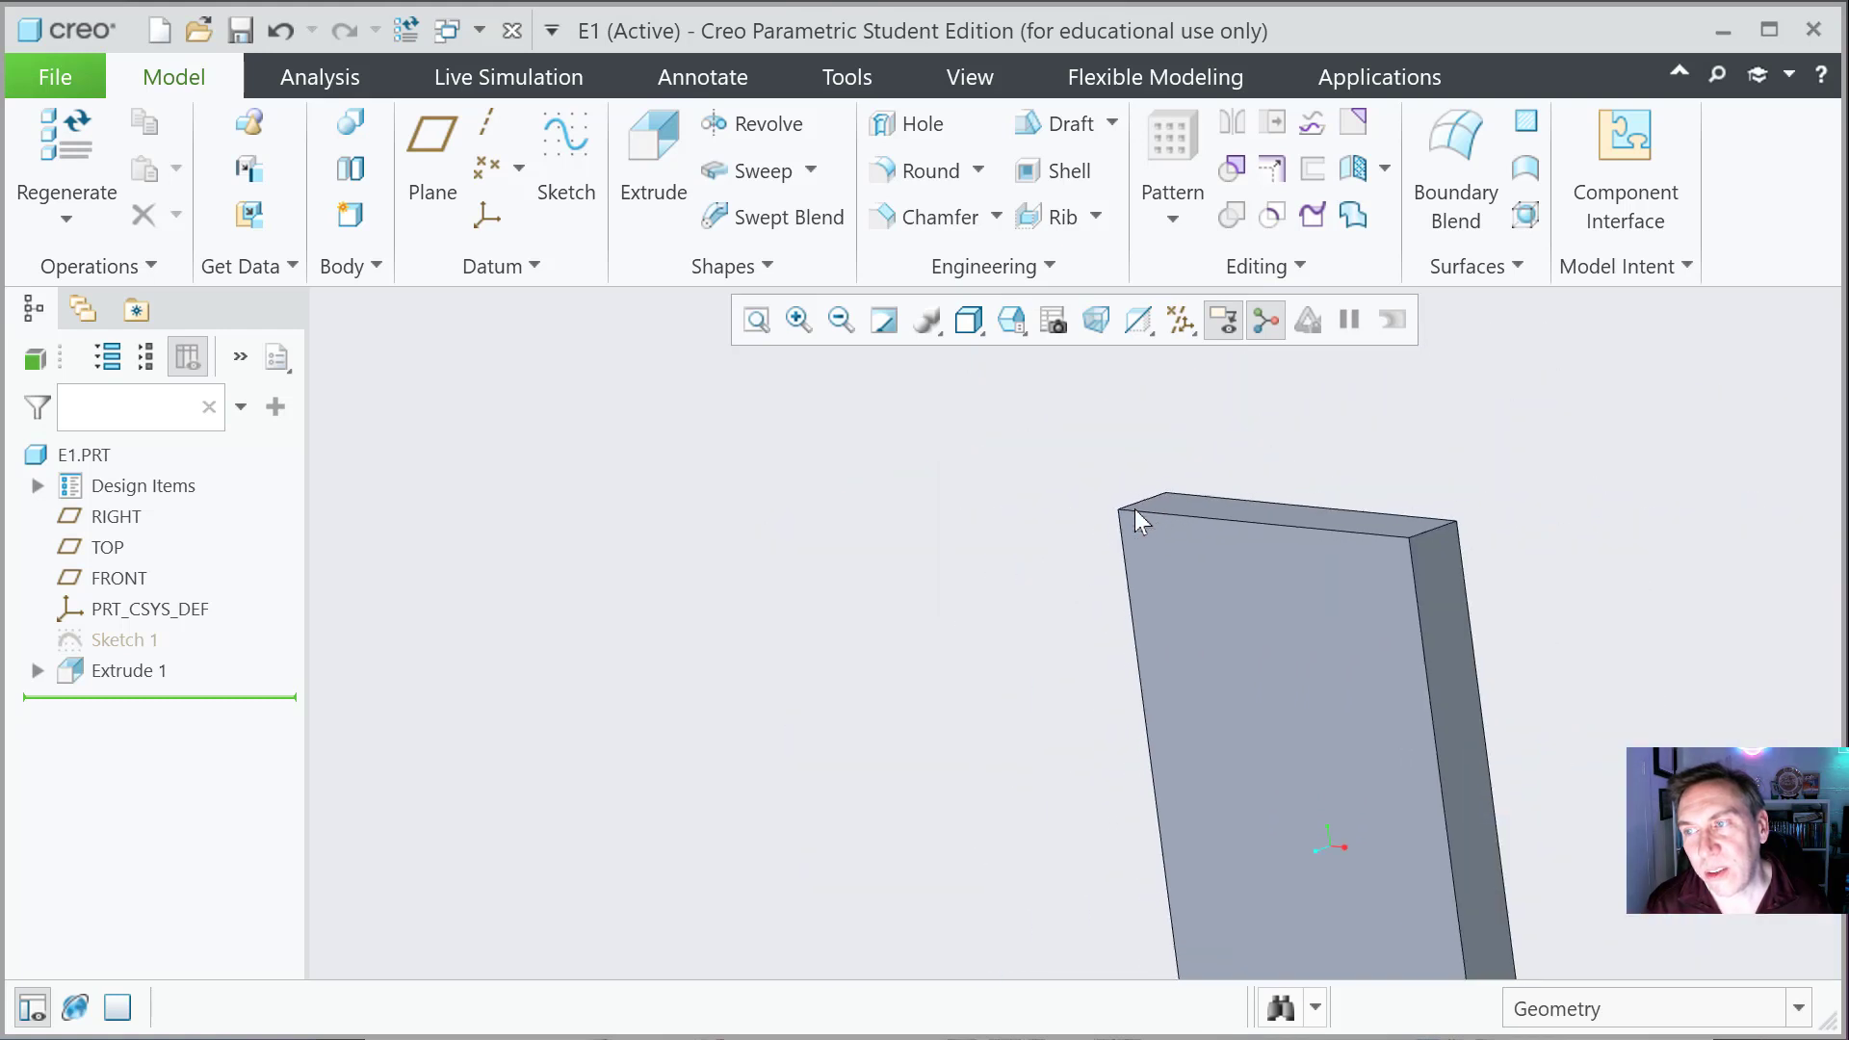
Step: Refit the plate, zoom into a box around its upper front corner, and zoom out to fit the whole plate
click(764, 327)
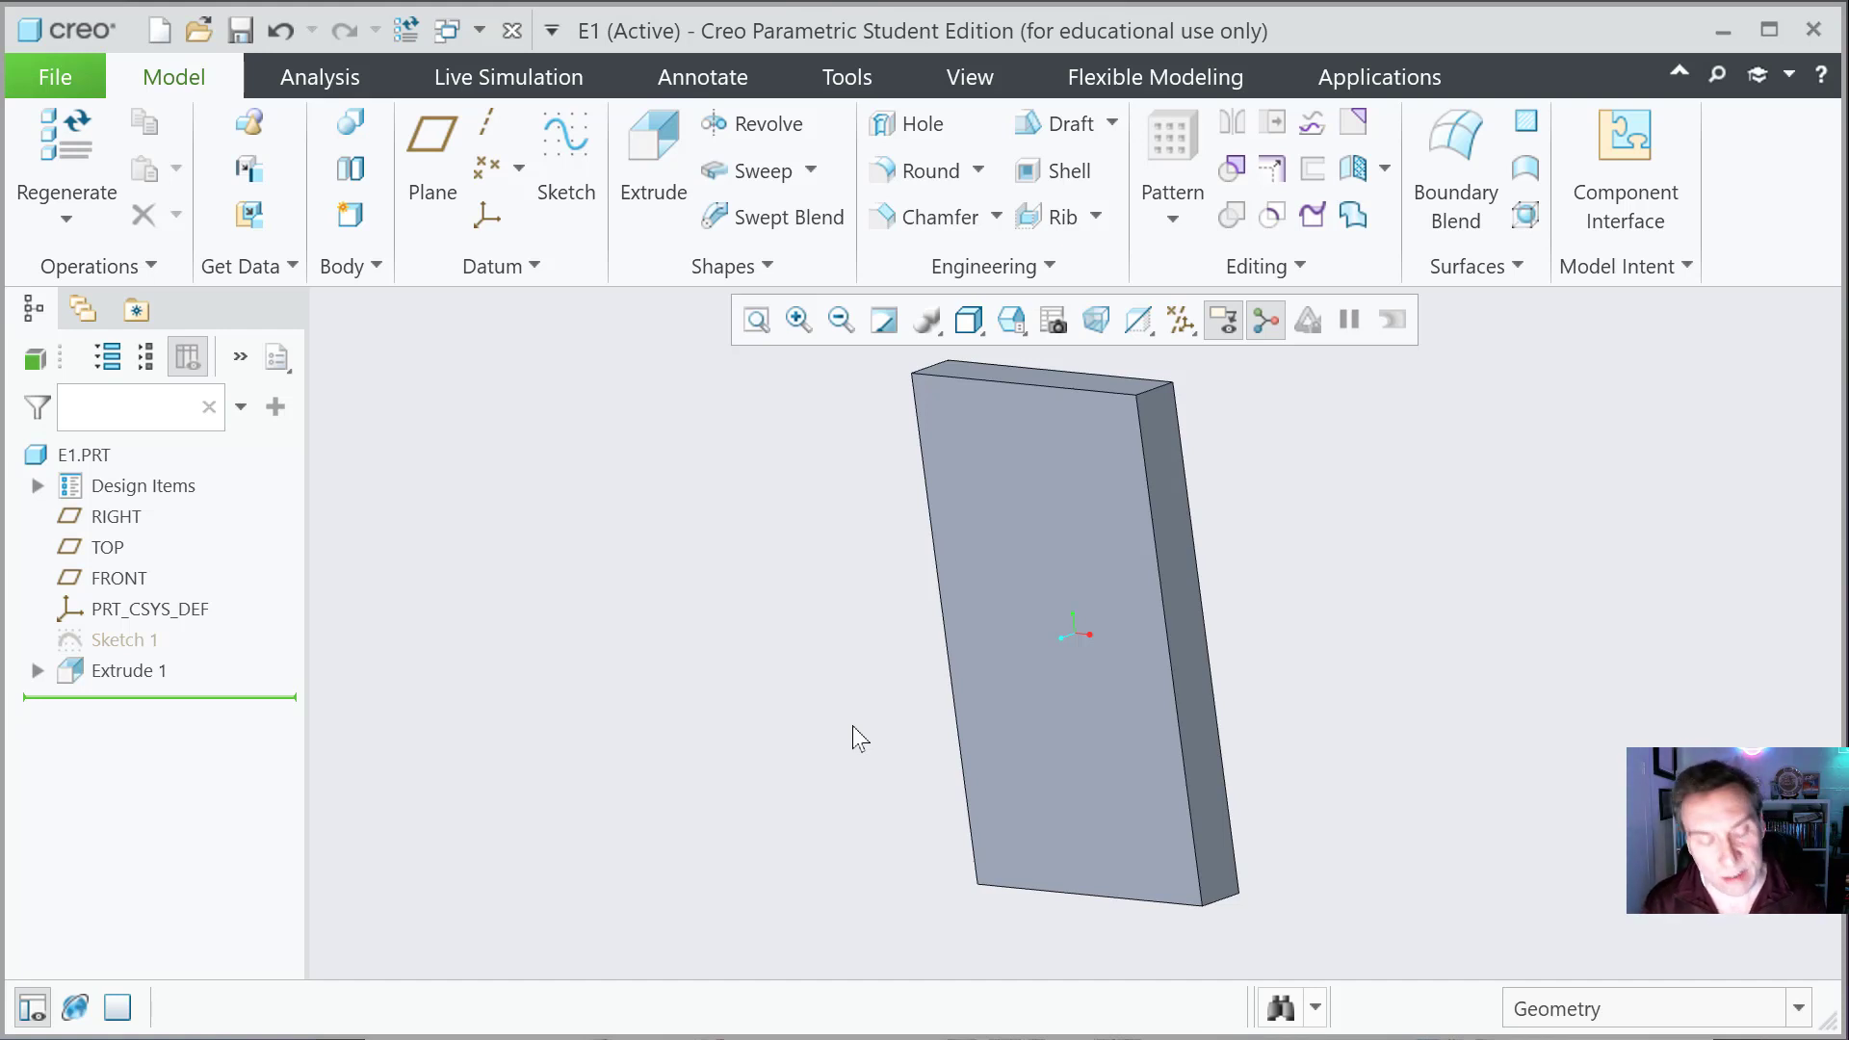
click(799, 320)
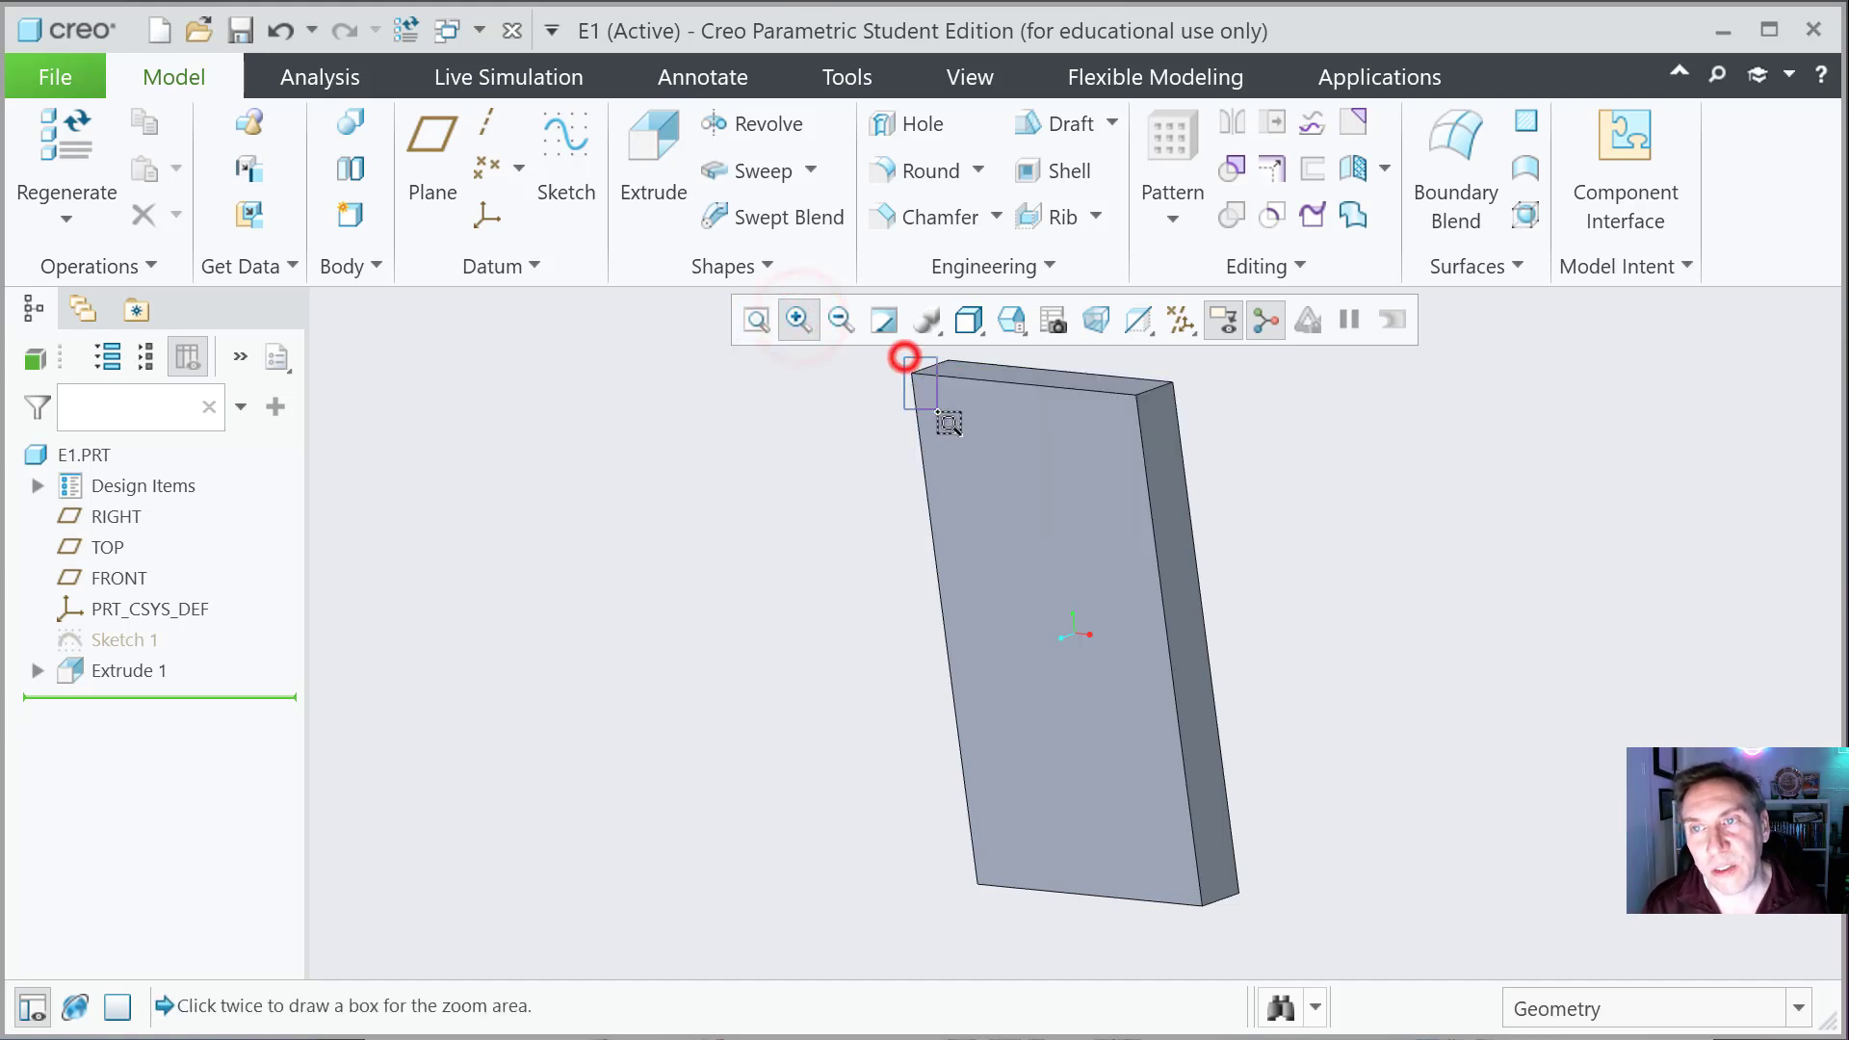
click(903, 359)
click(973, 404)
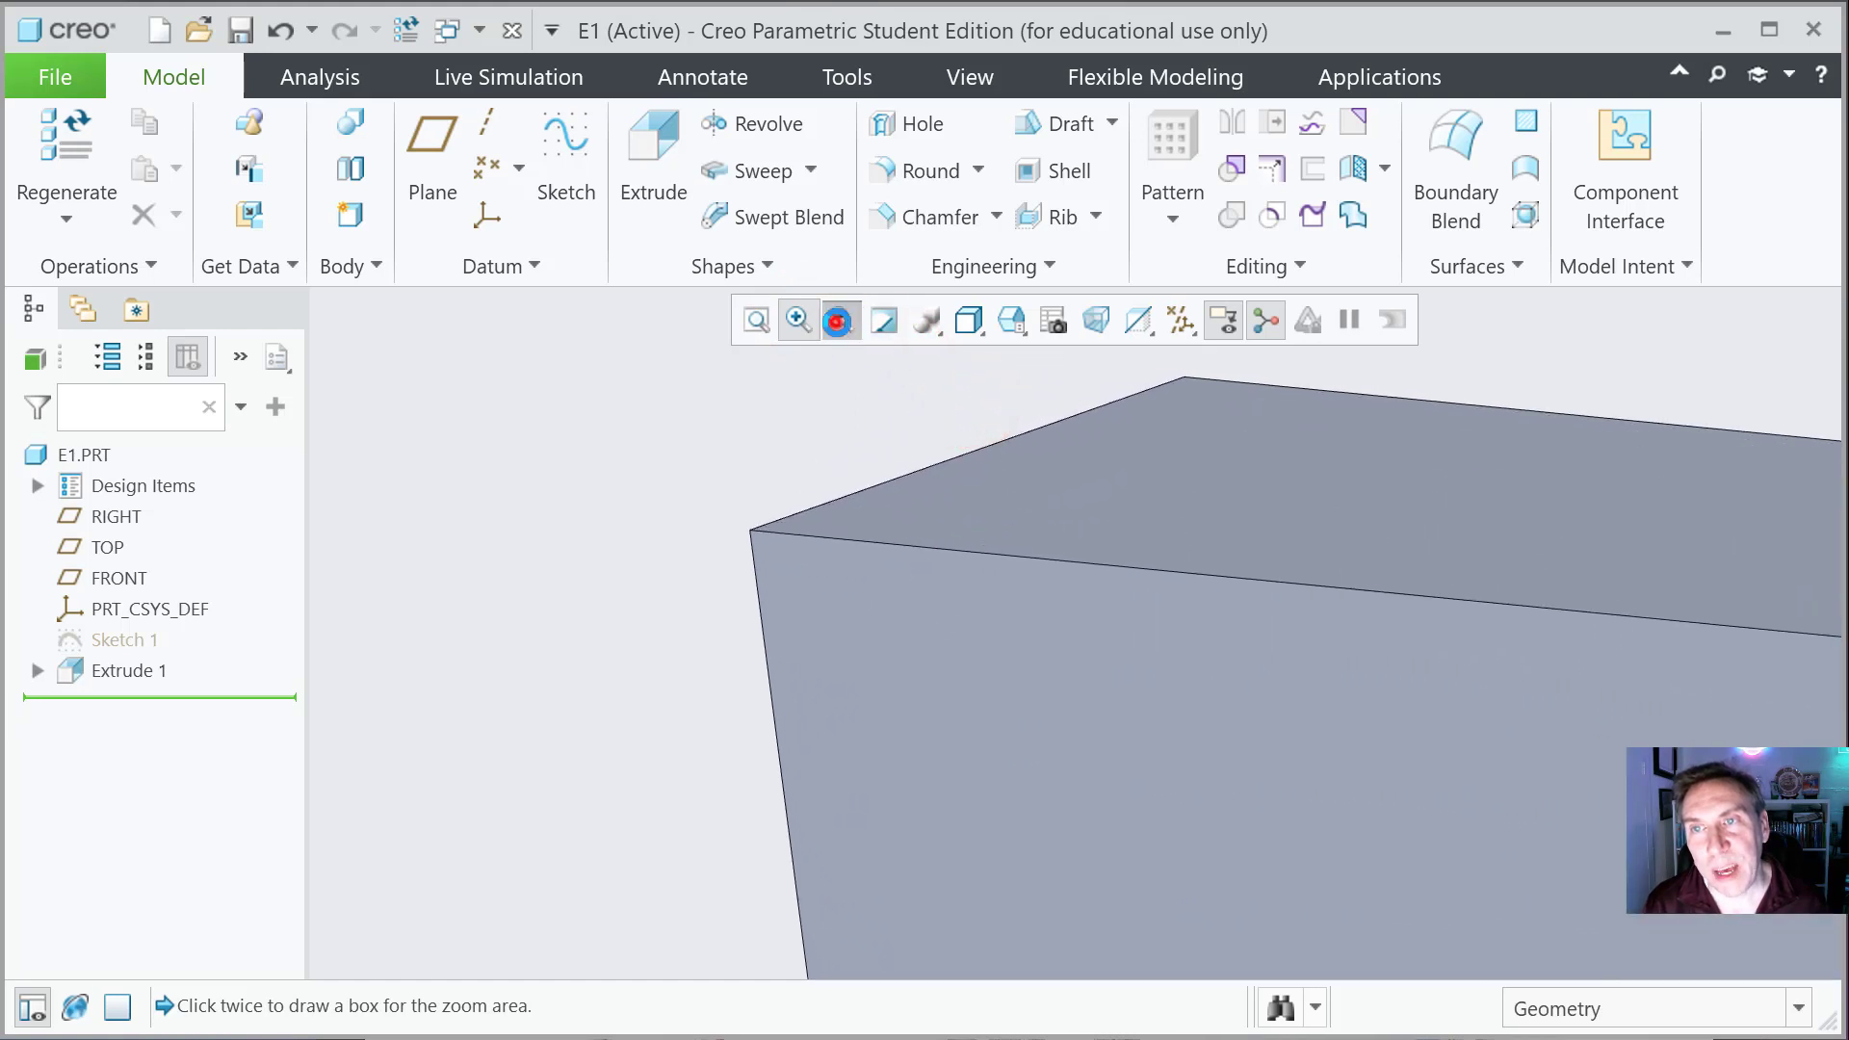
click(840, 322)
click(757, 320)
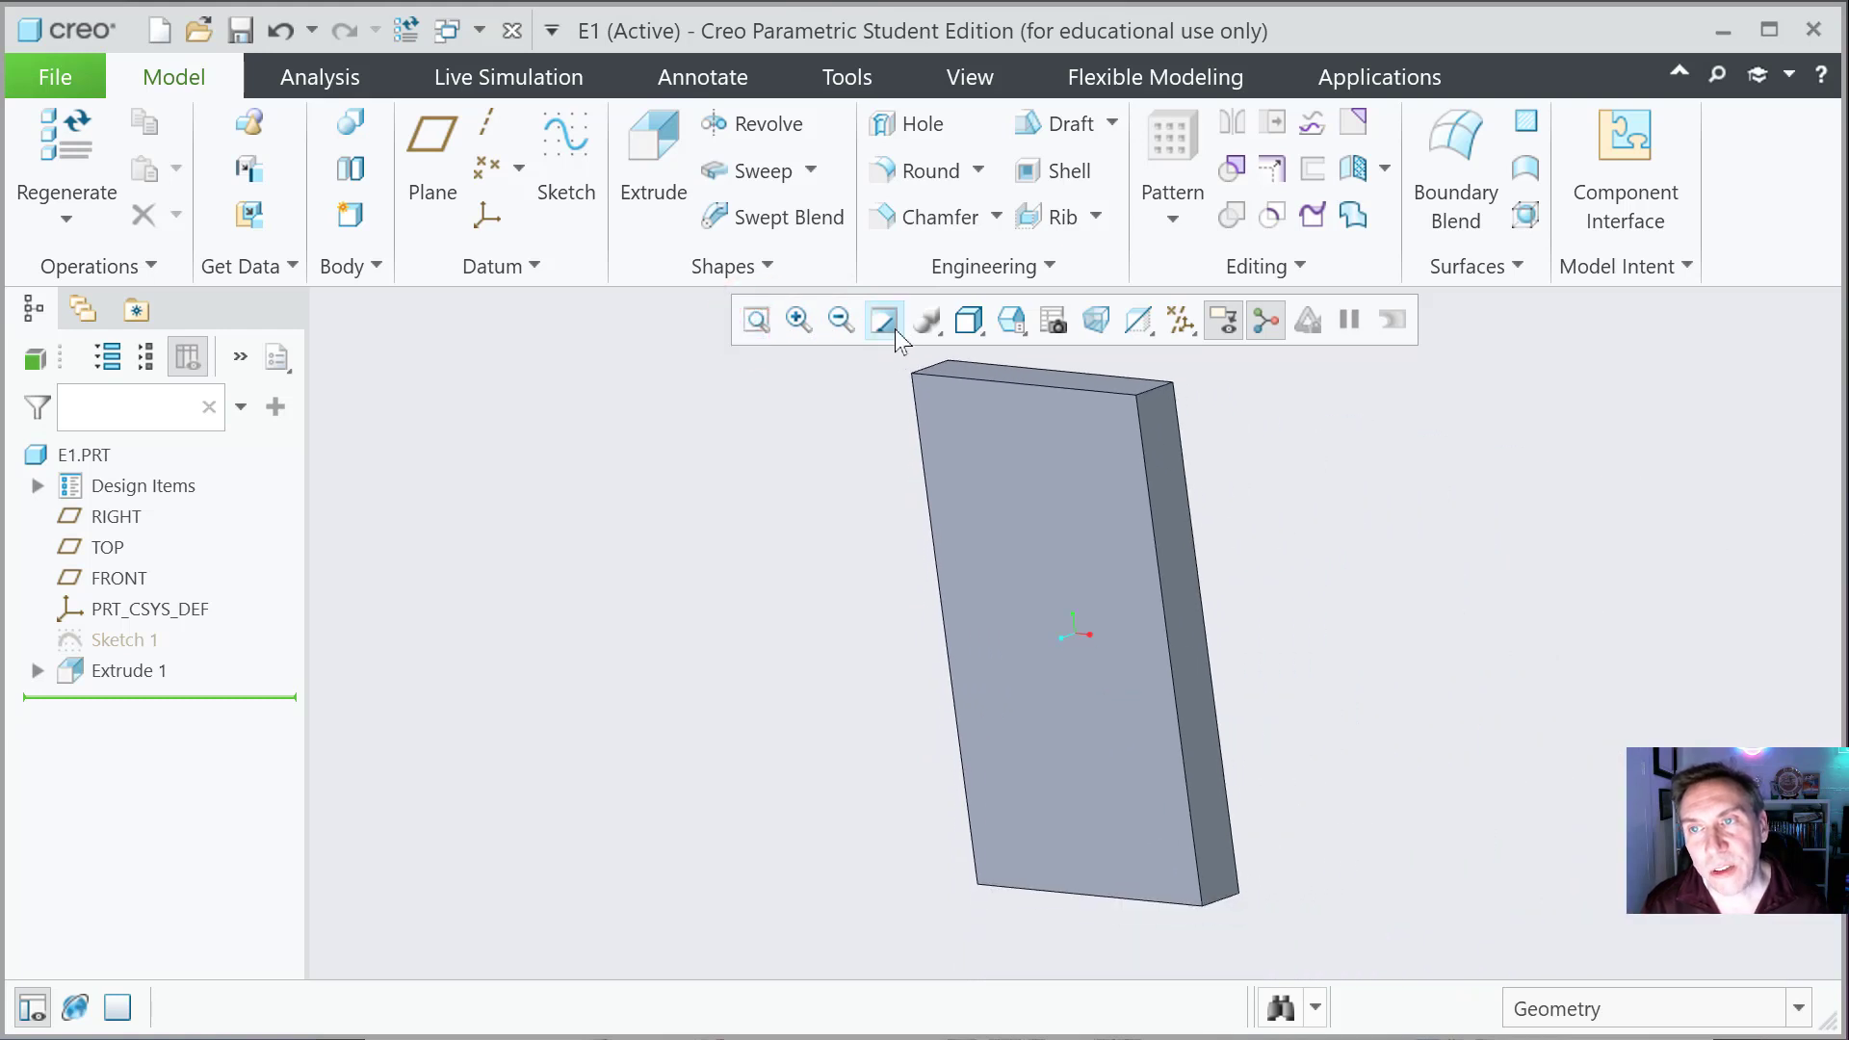
Step: Show the extruded plate's editable dimensions in the model and repaint the view
double_click(1027, 591)
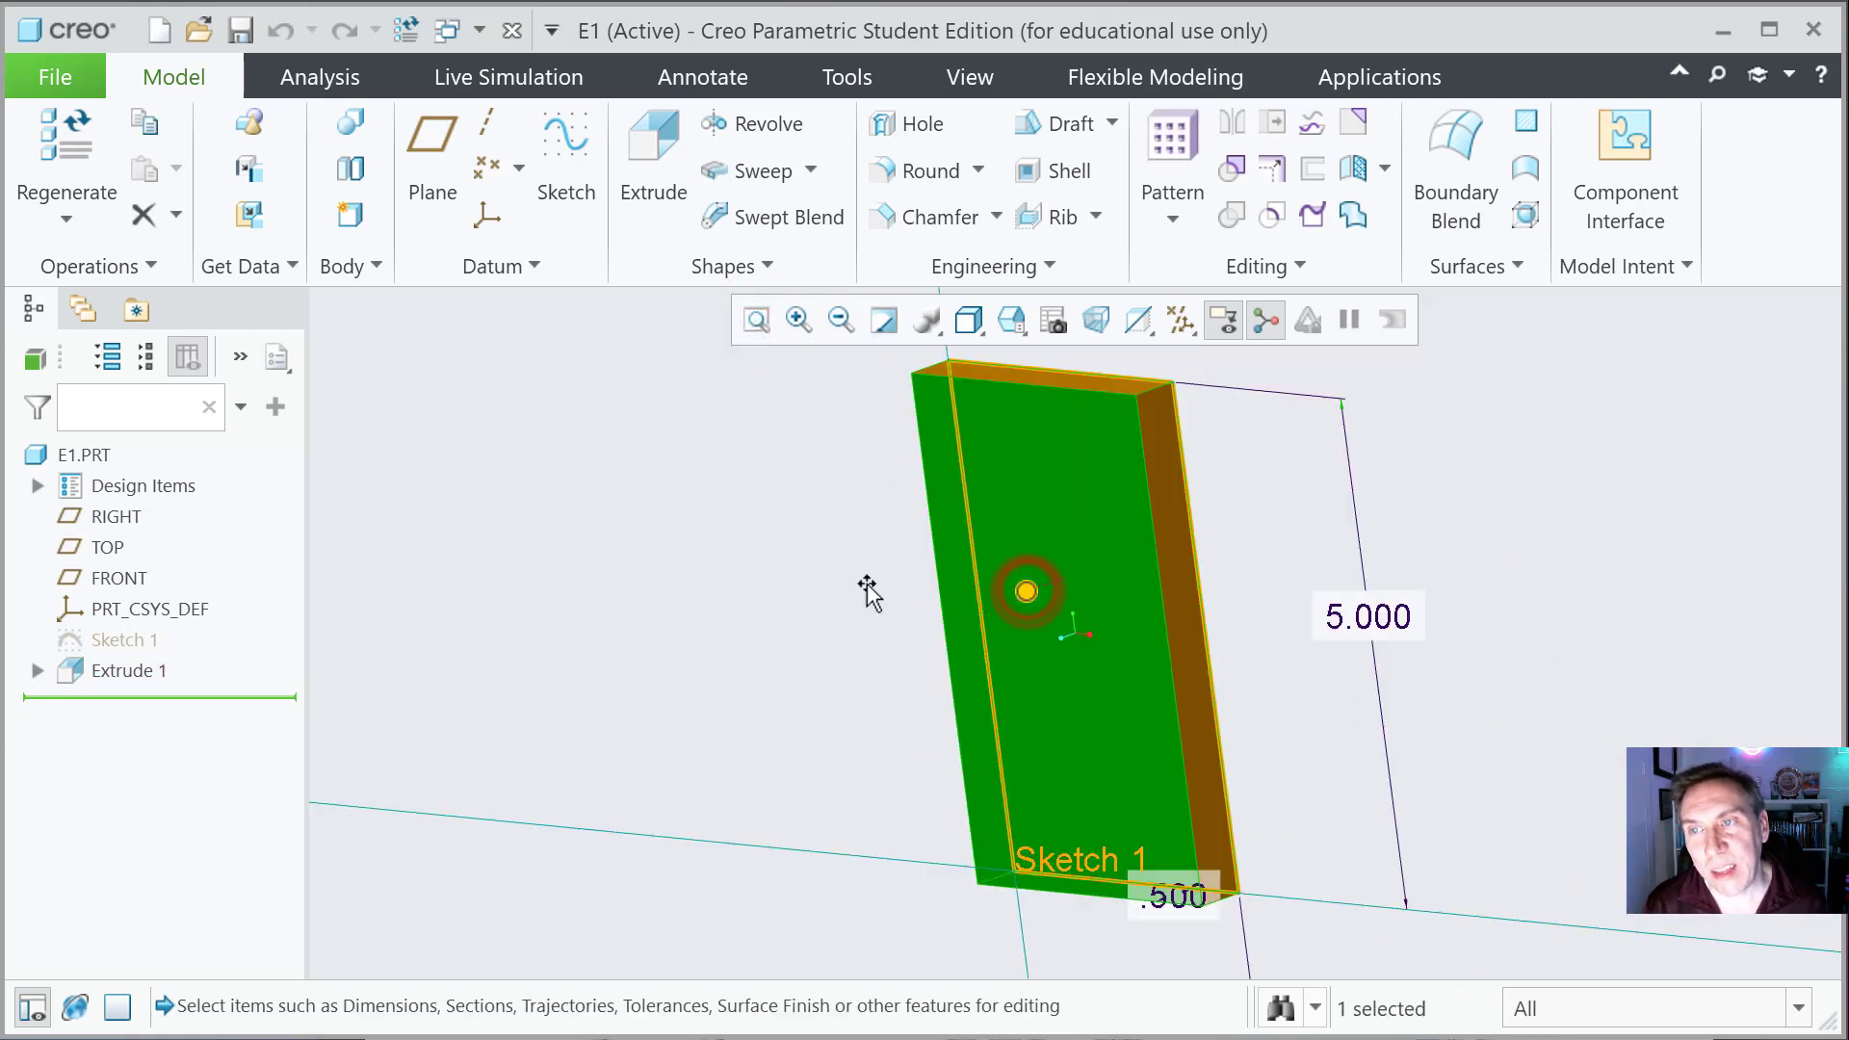
click(886, 318)
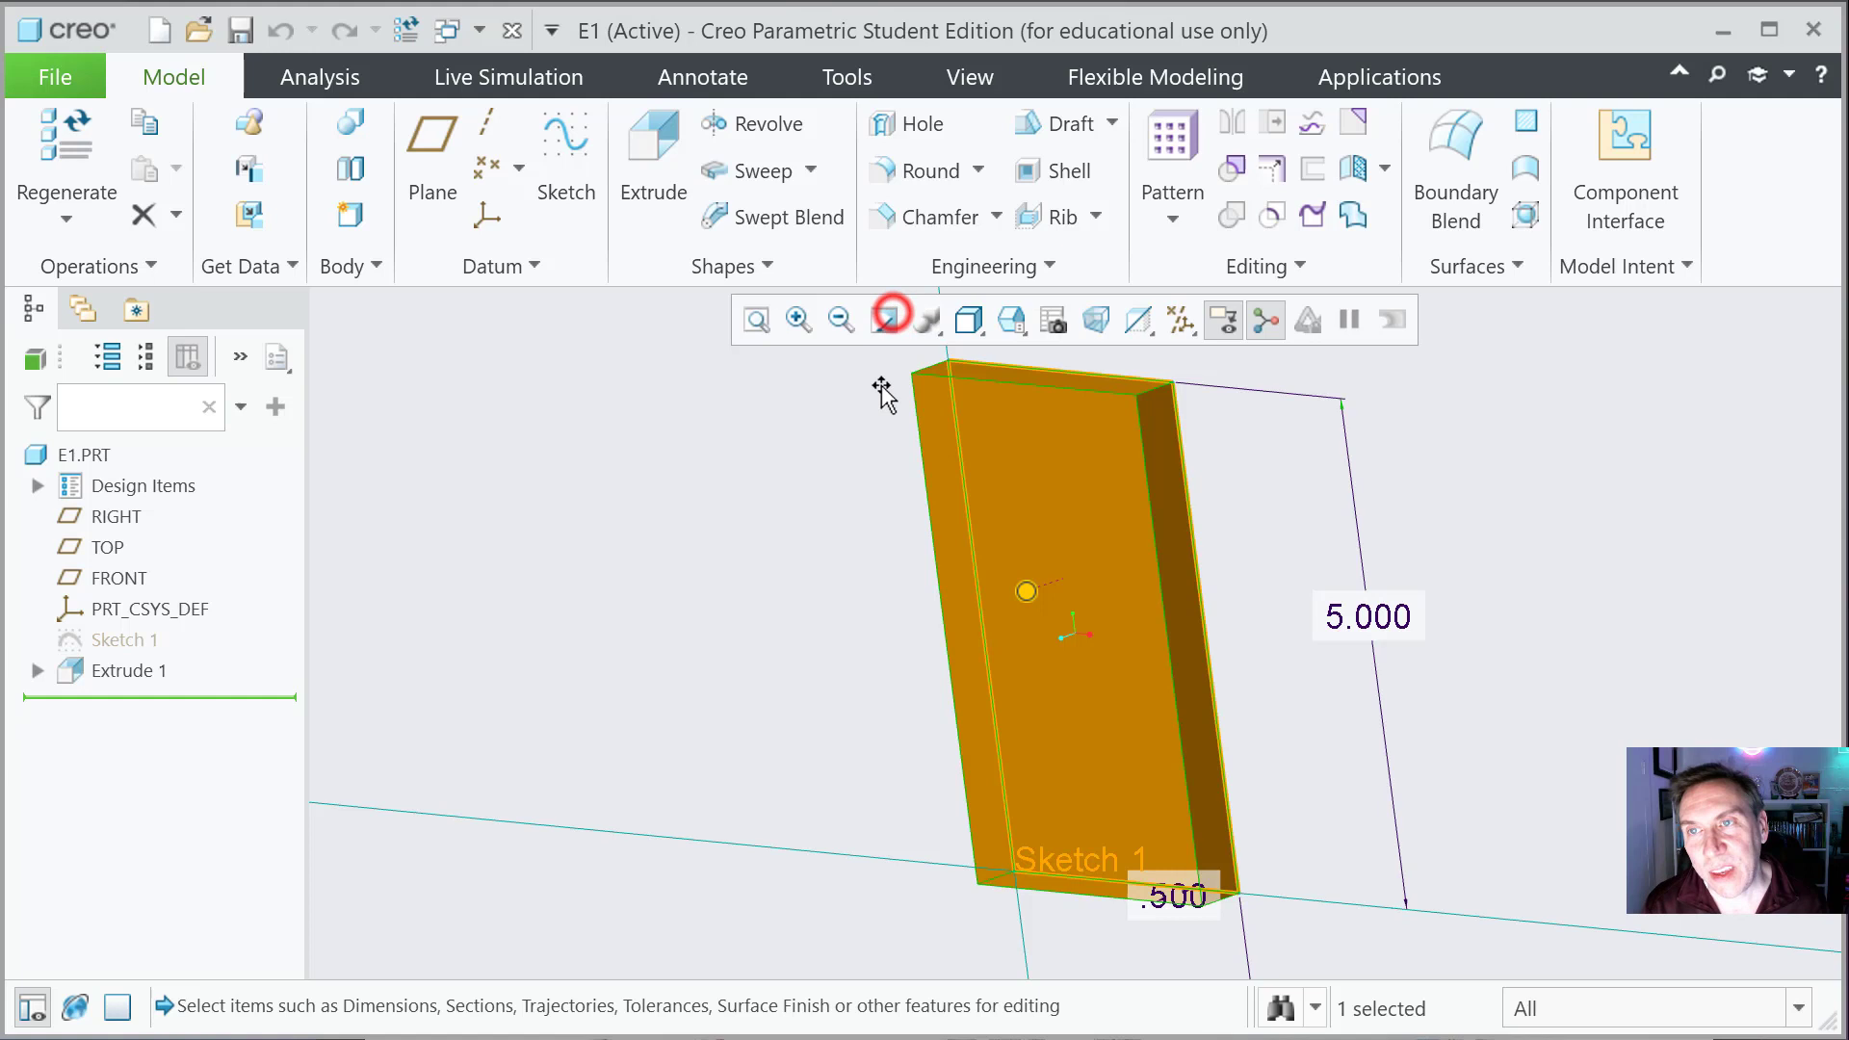
Step: Hide the plate's dimensions and look at the scene background and ambient occlusion options without changing them
click(828, 412)
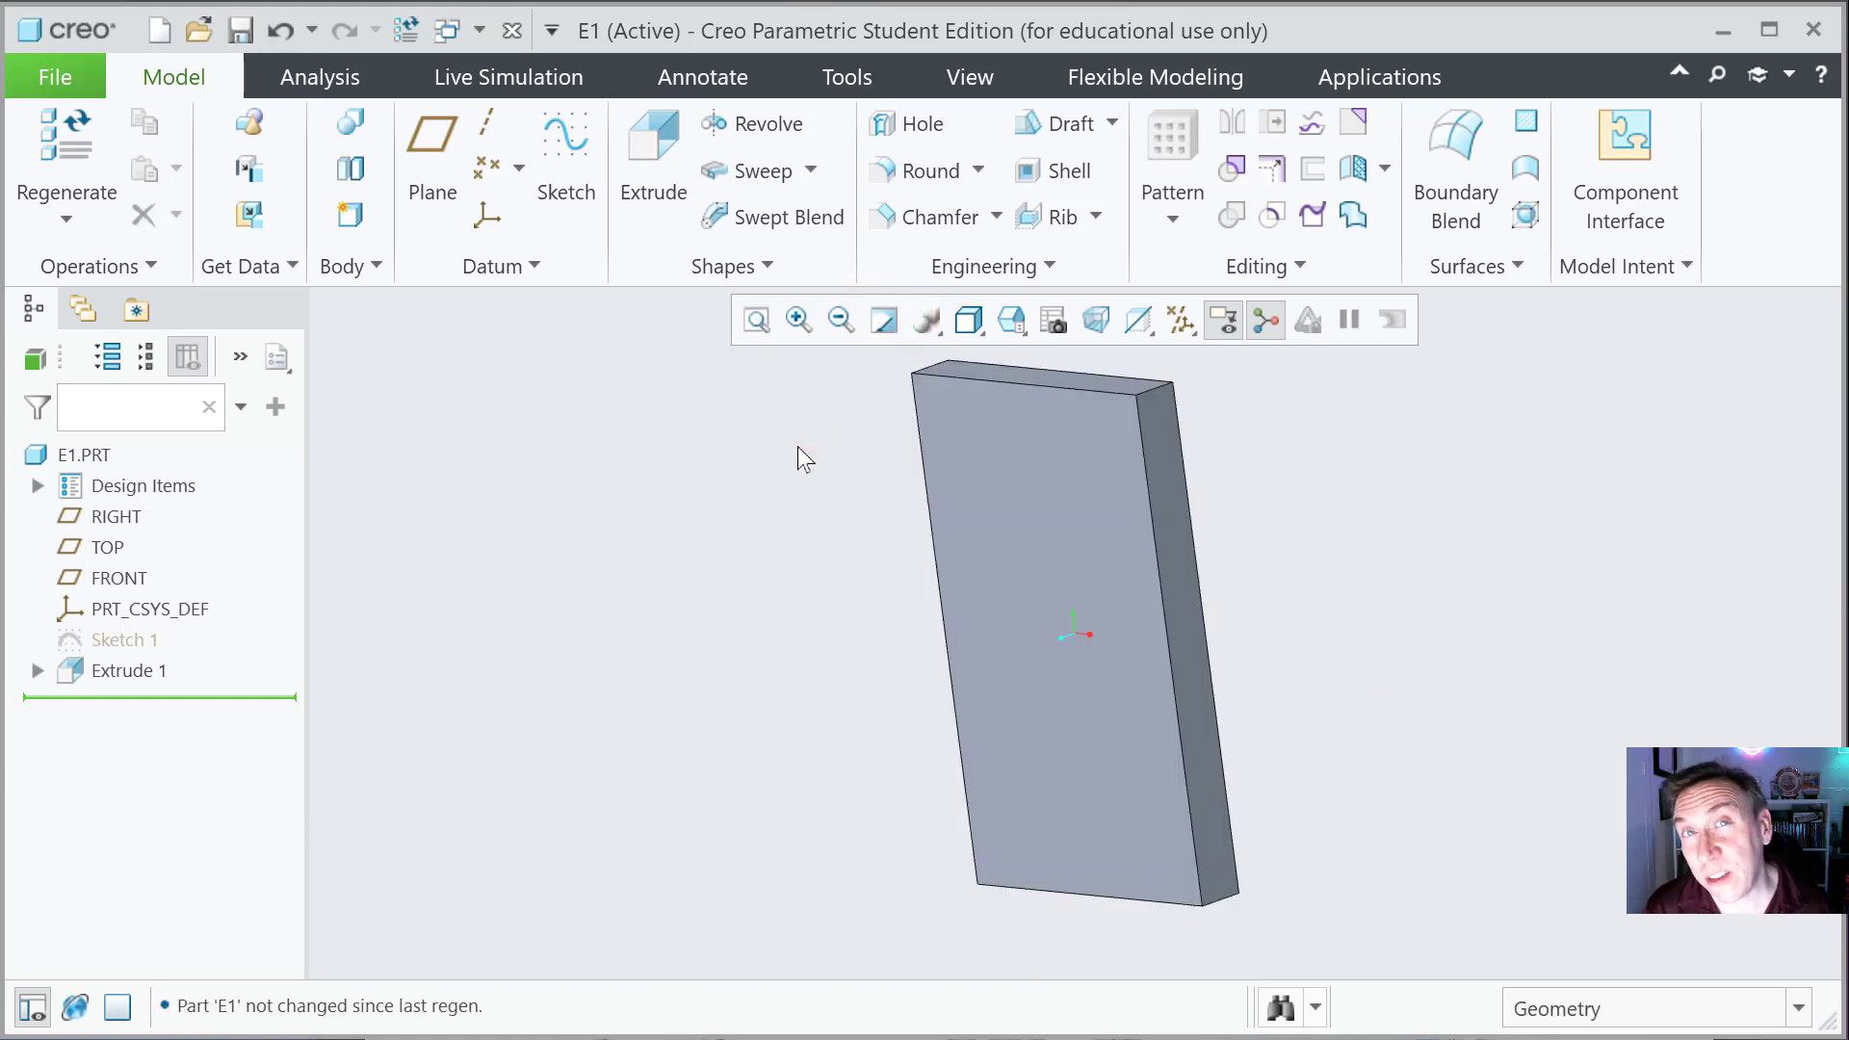
click(924, 327)
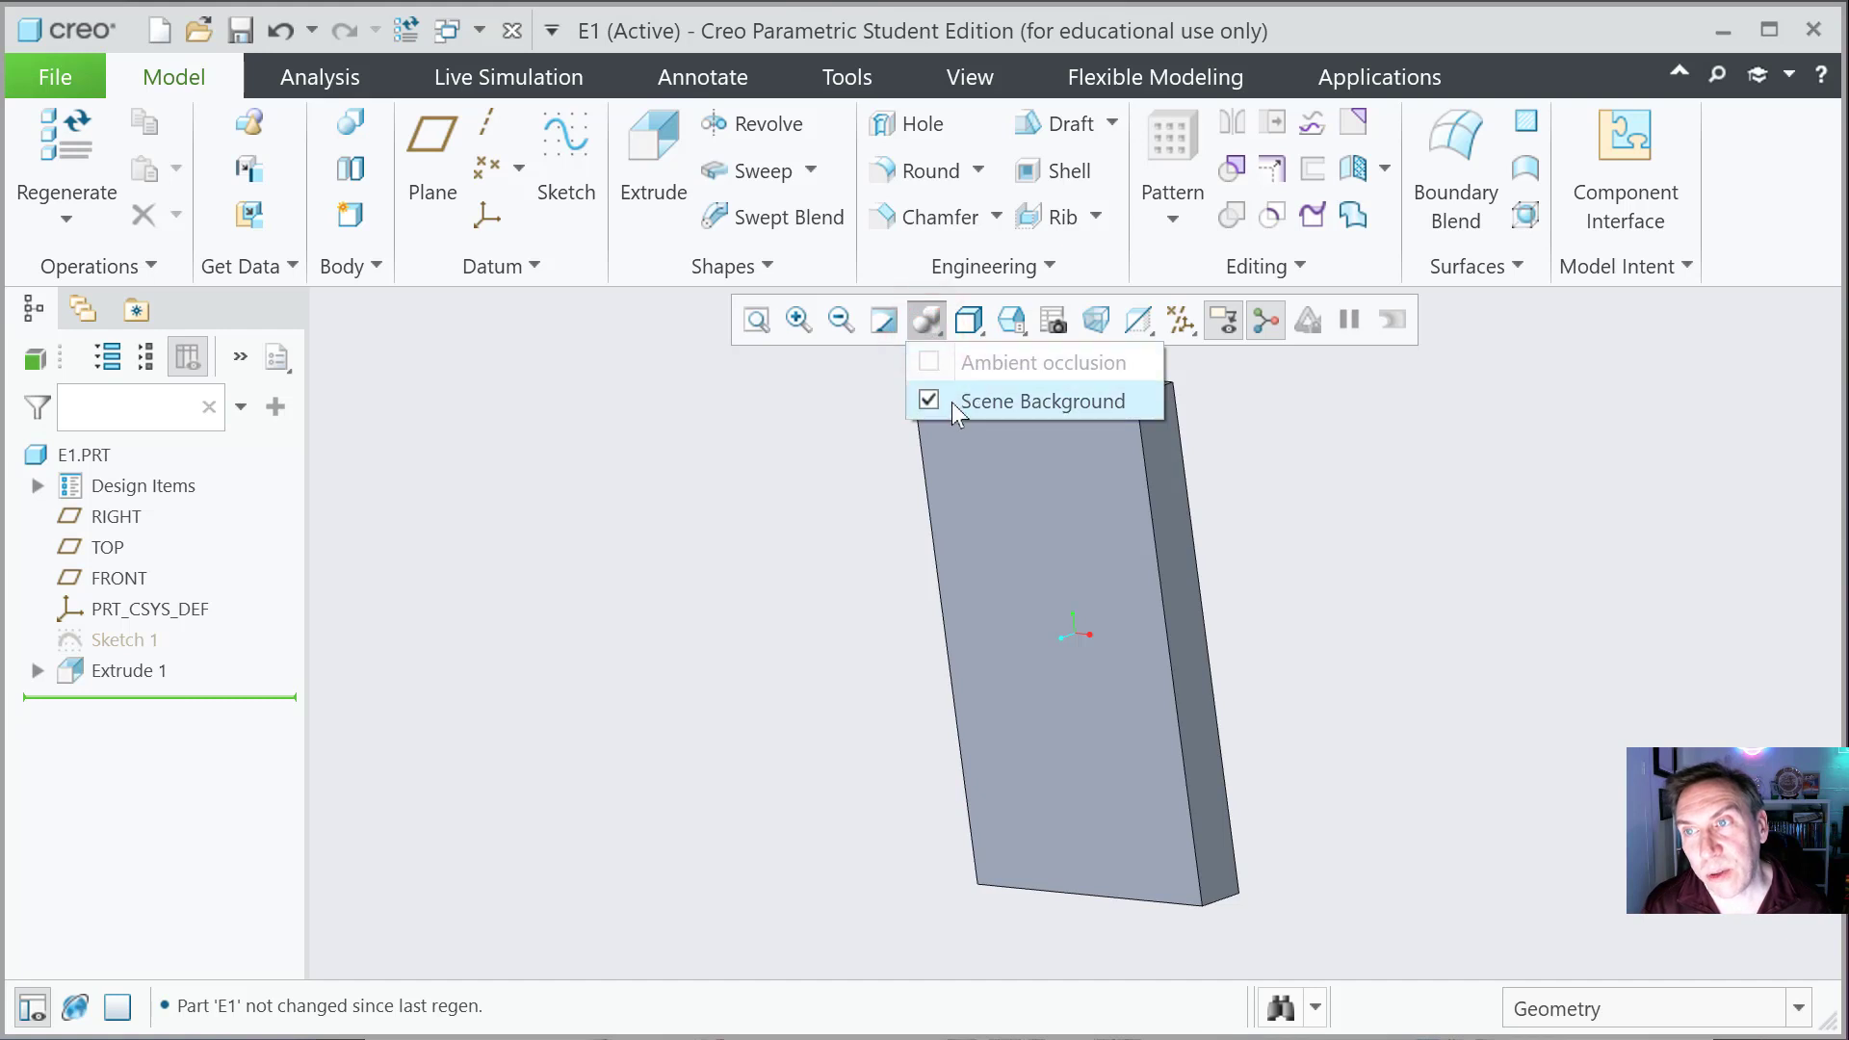
click(846, 383)
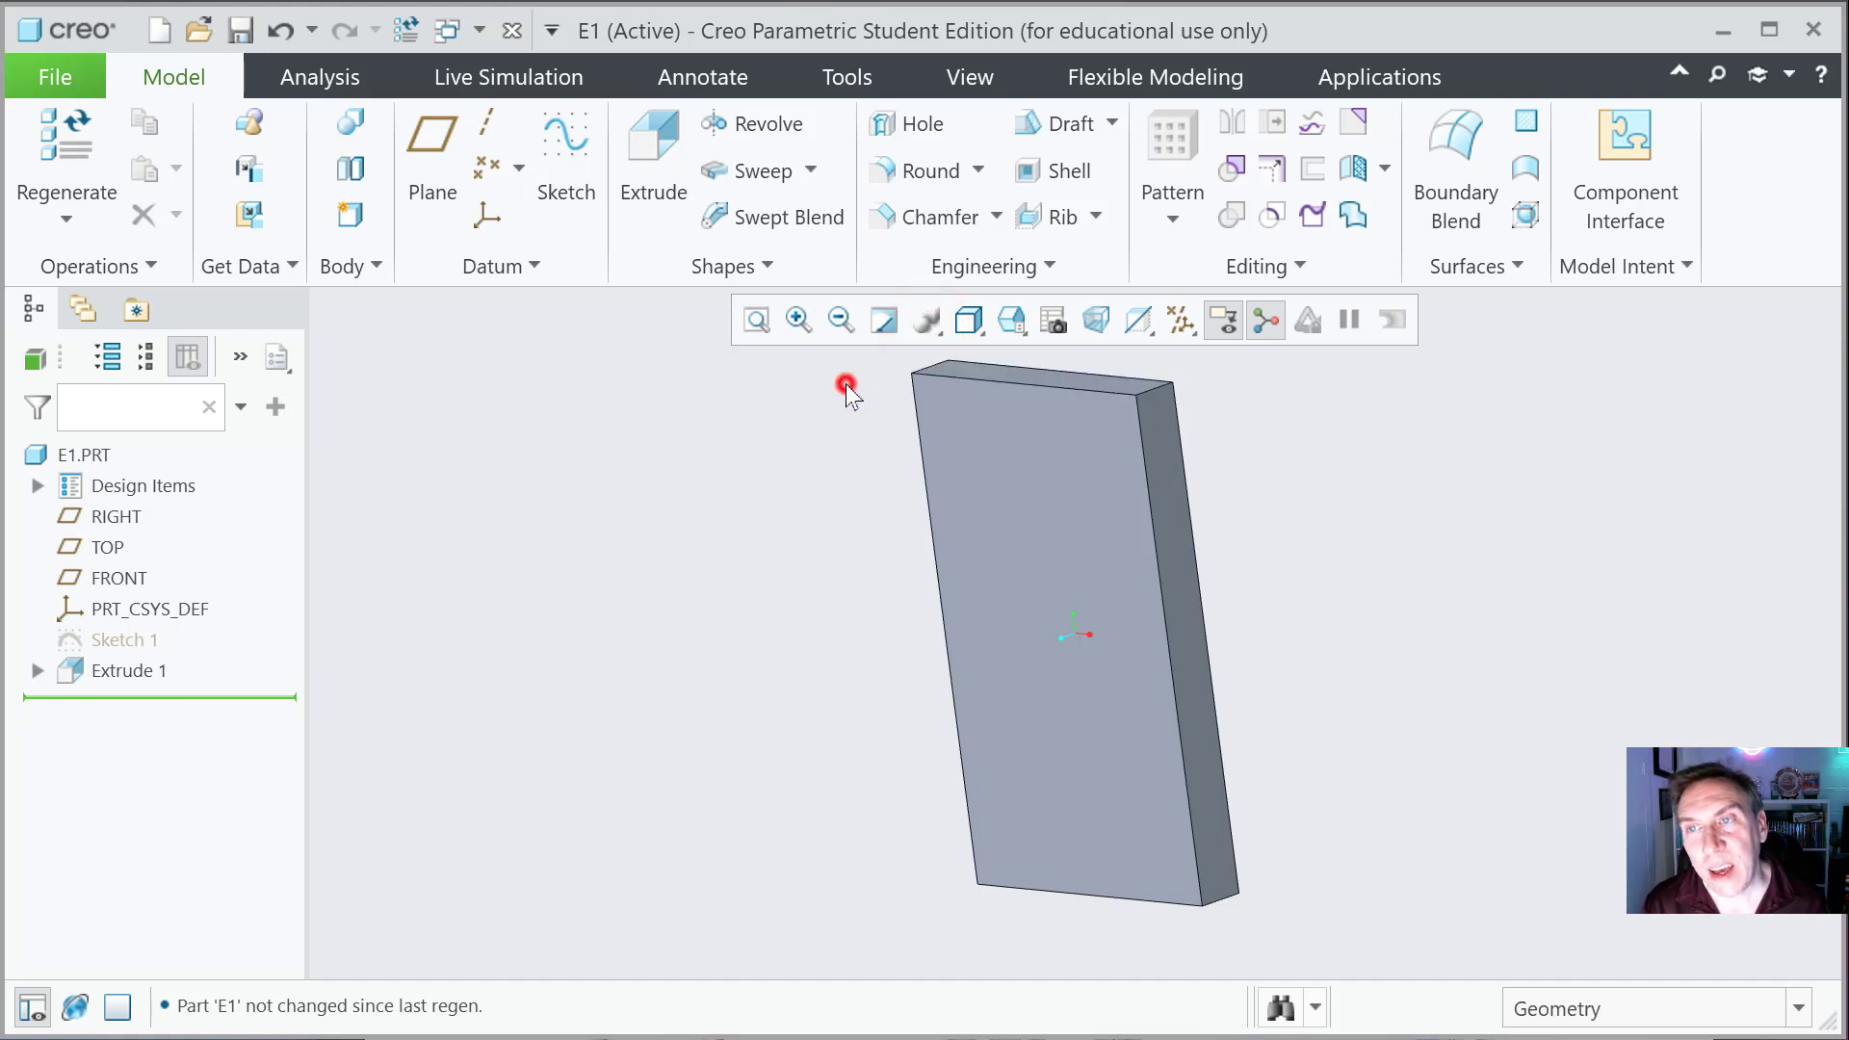
Step: View the plate in Shading With Reflections from a different angle and return it to Shading With Edges
click(975, 334)
click(969, 354)
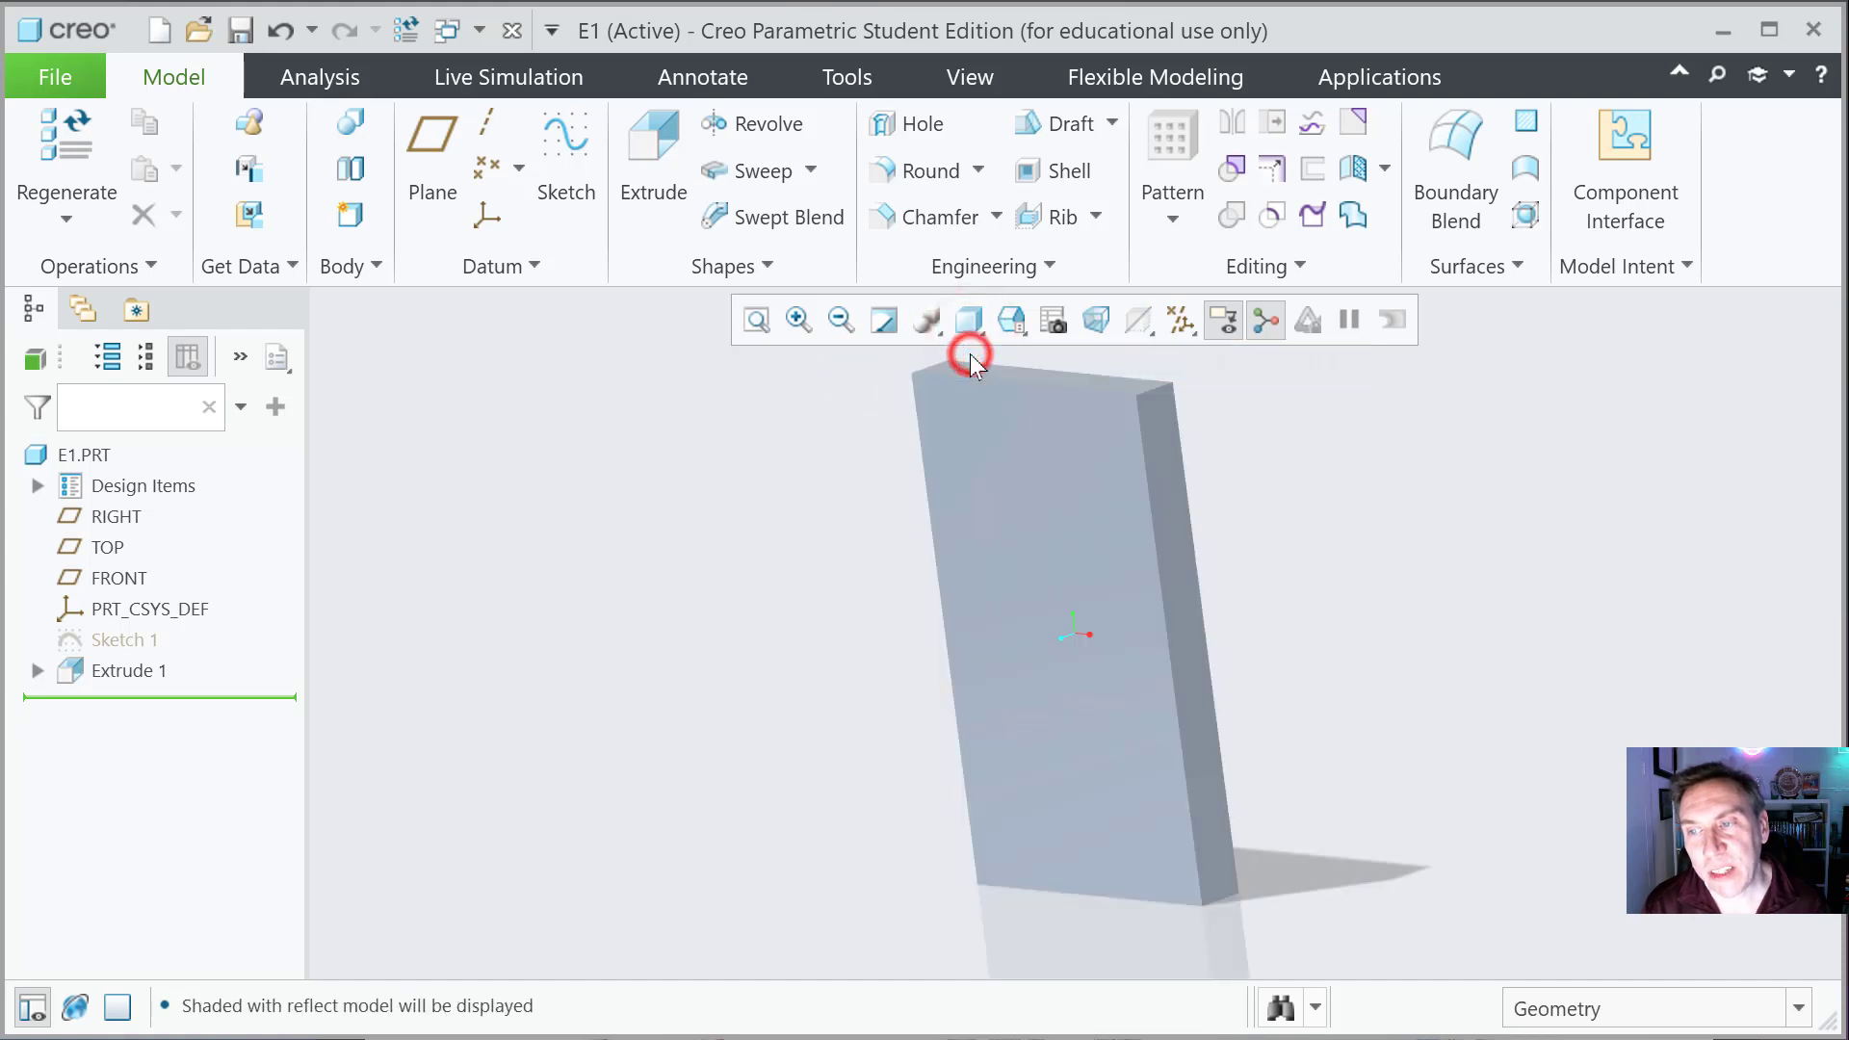
middle_drag(865, 598, 879, 629)
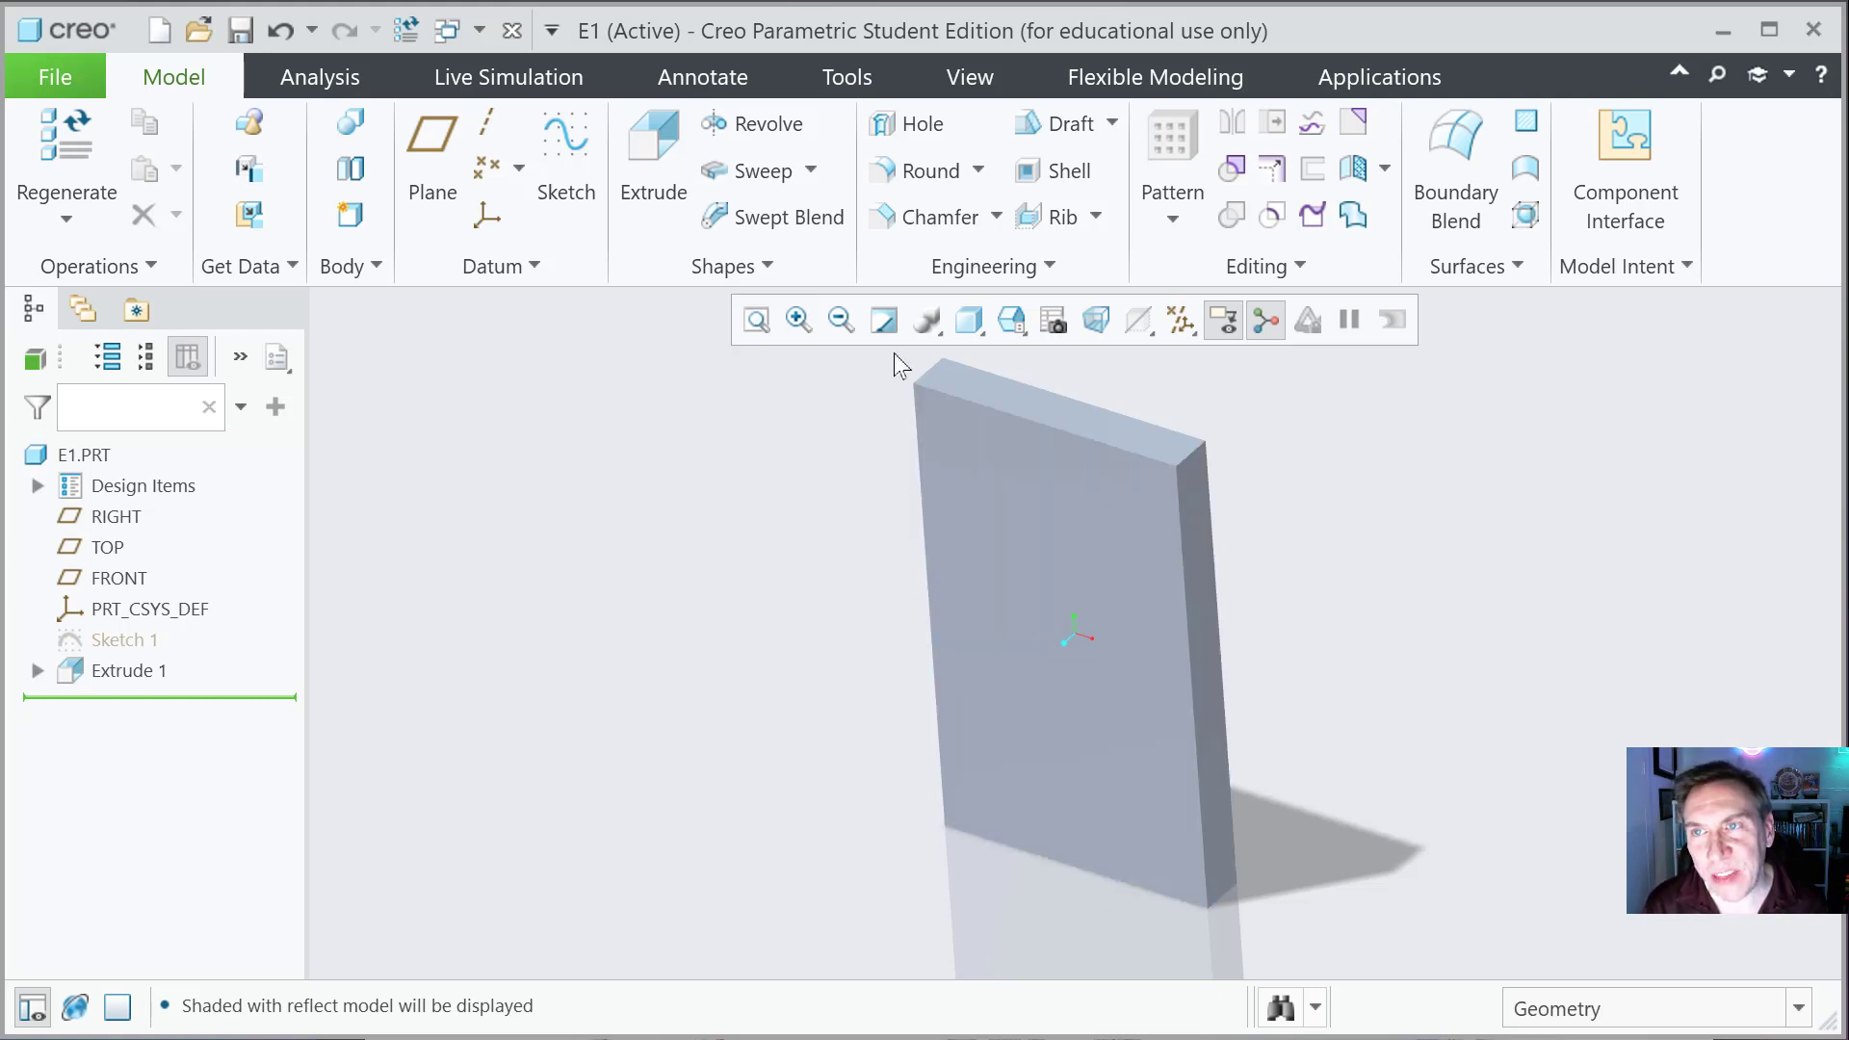
click(967, 321)
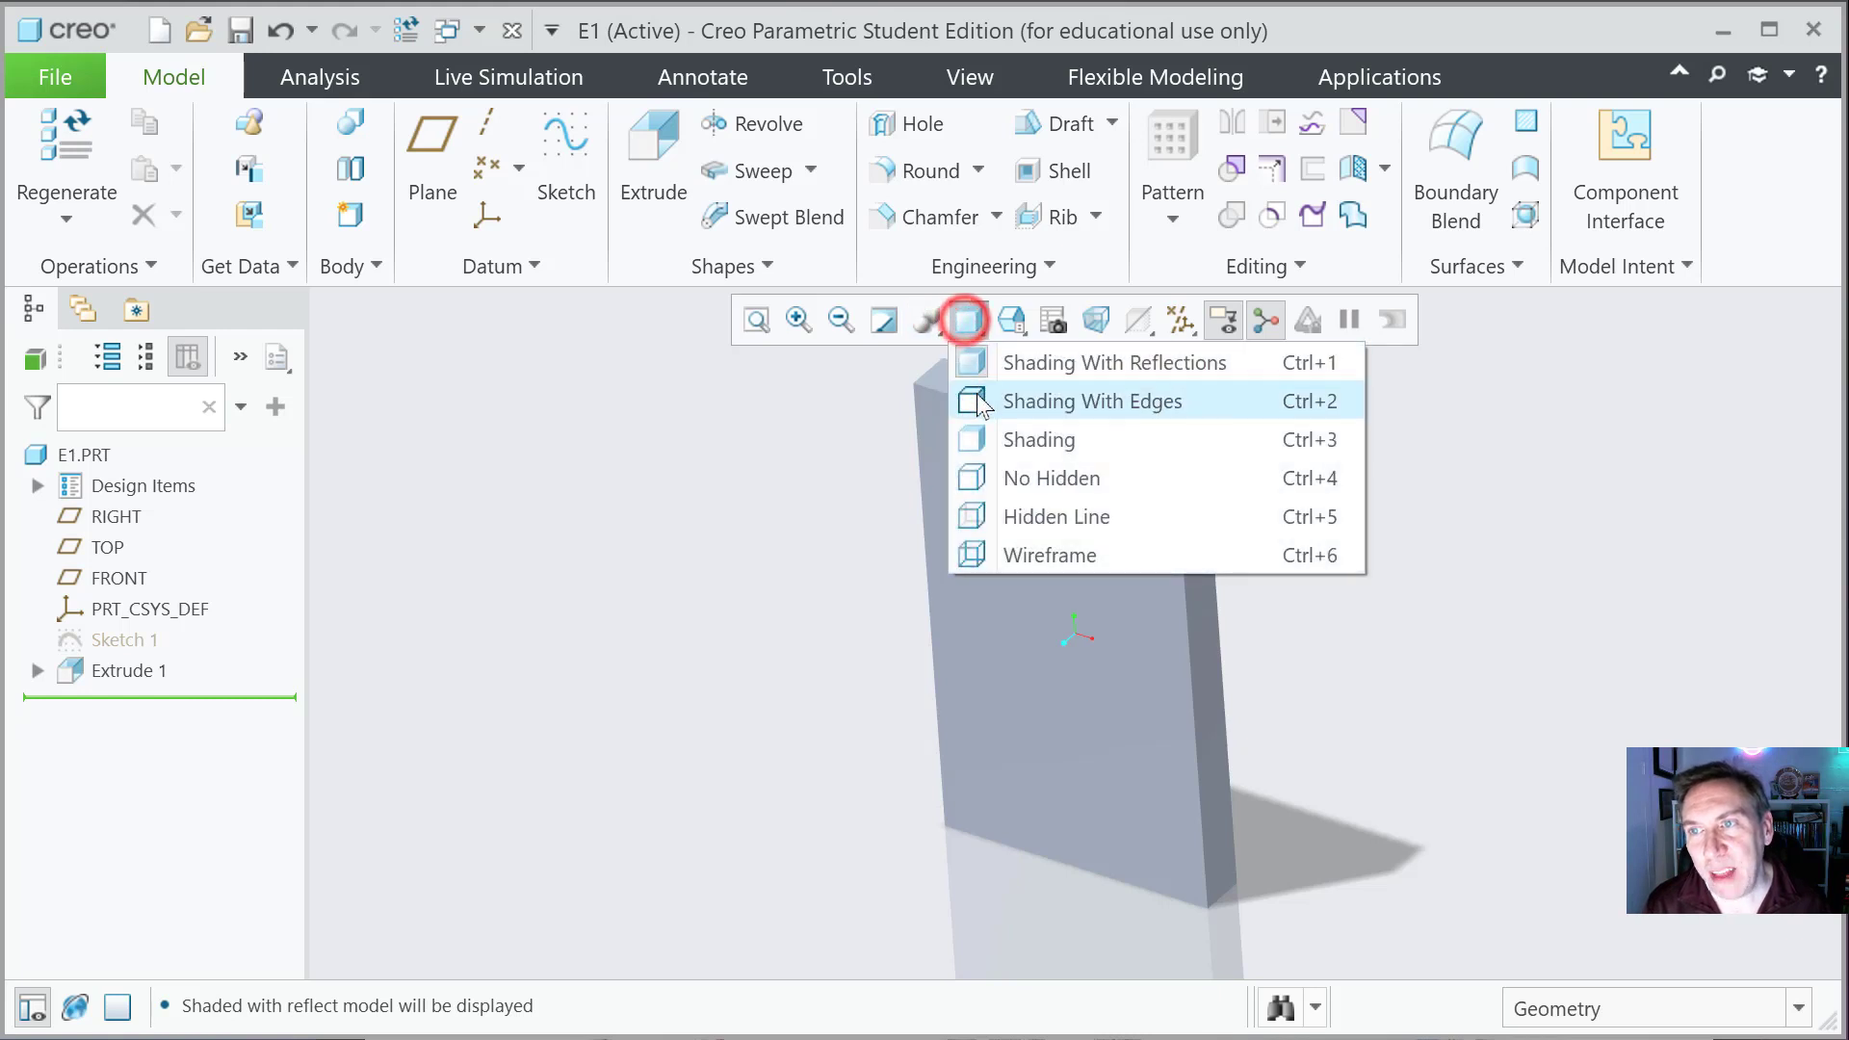
click(981, 403)
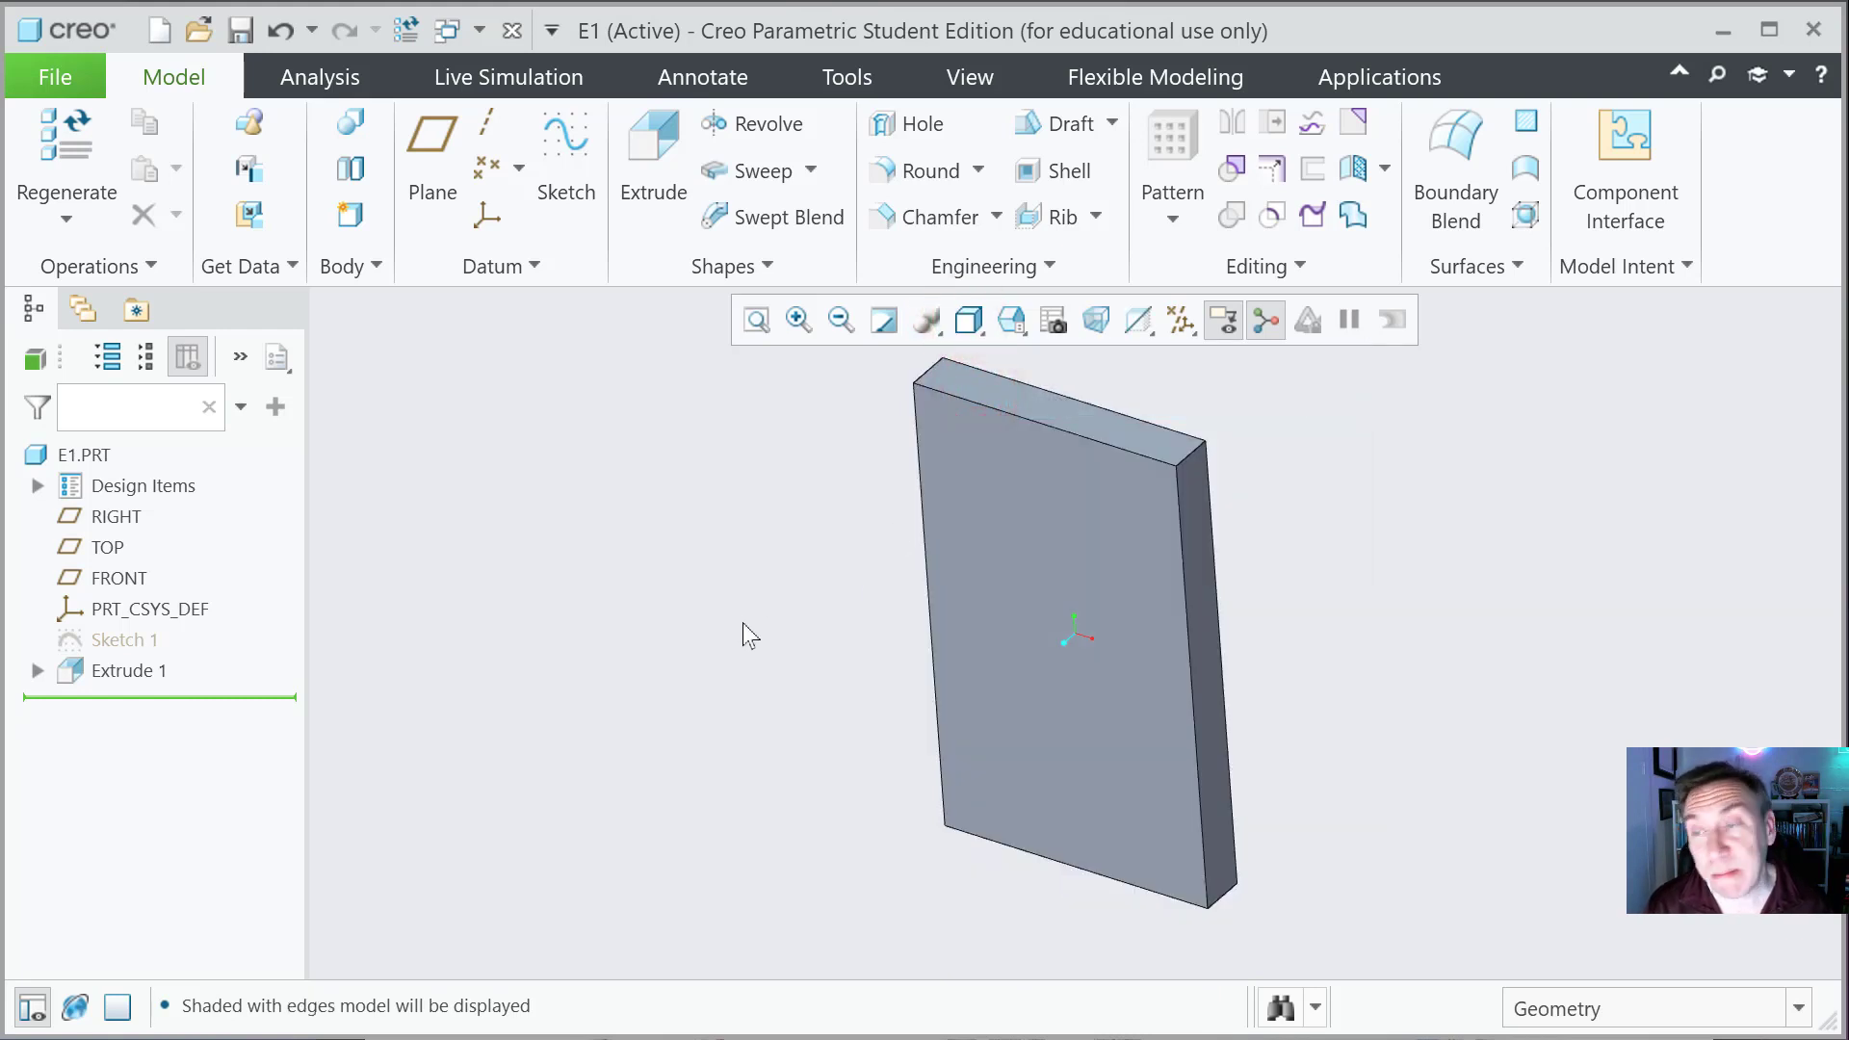
Step: View the plate in Wireframe display and restore Shading With Edges
click(985, 335)
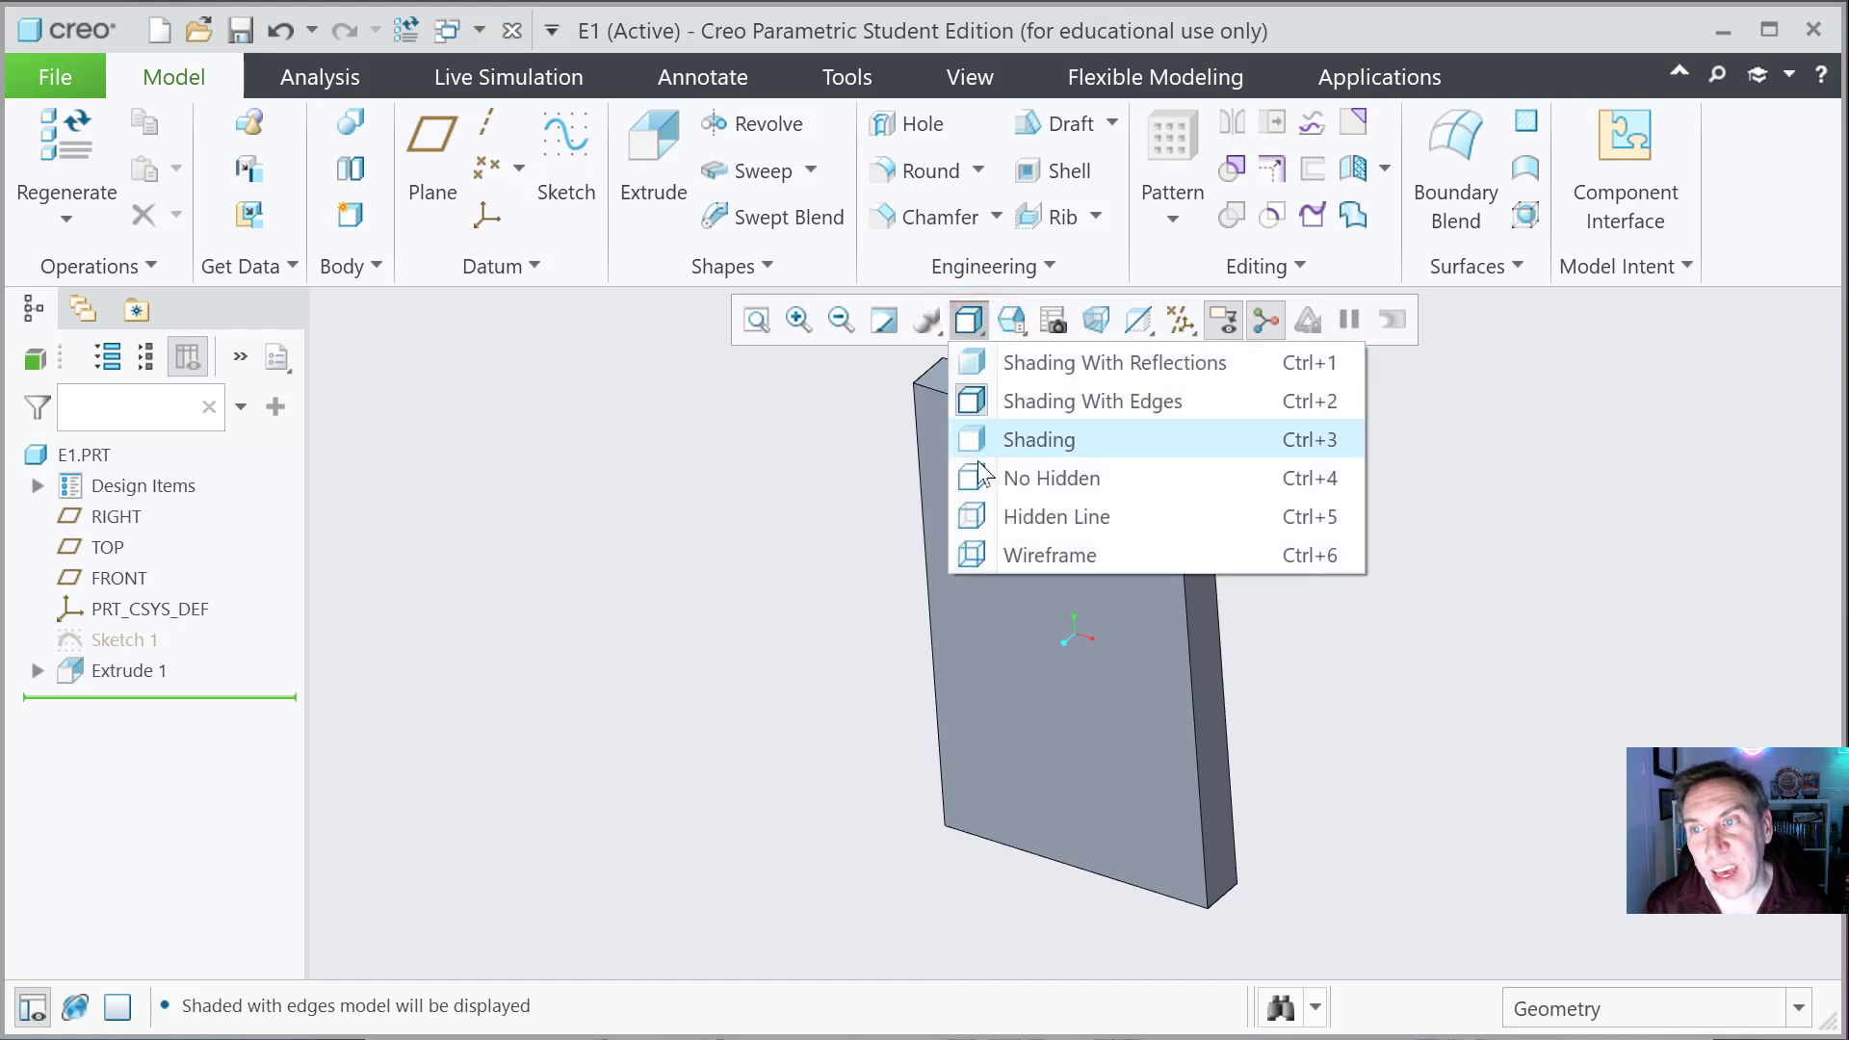
click(974, 556)
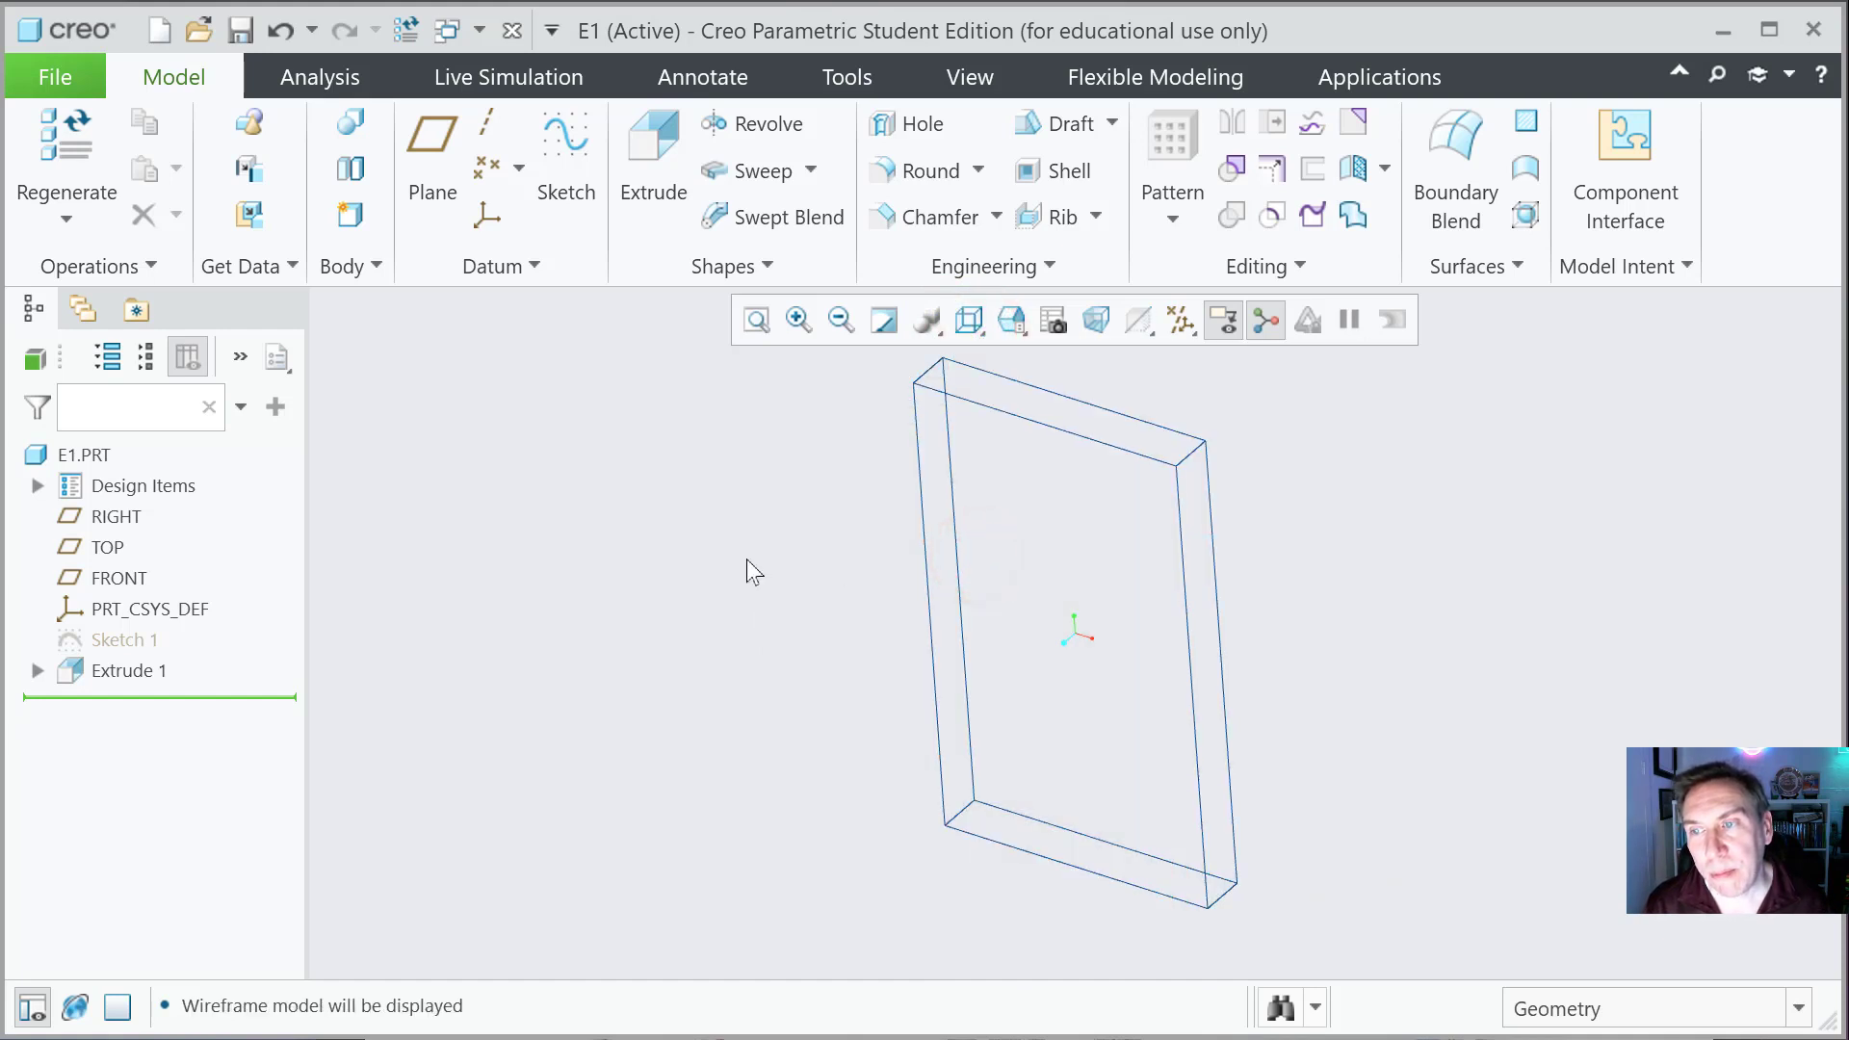
click(989, 320)
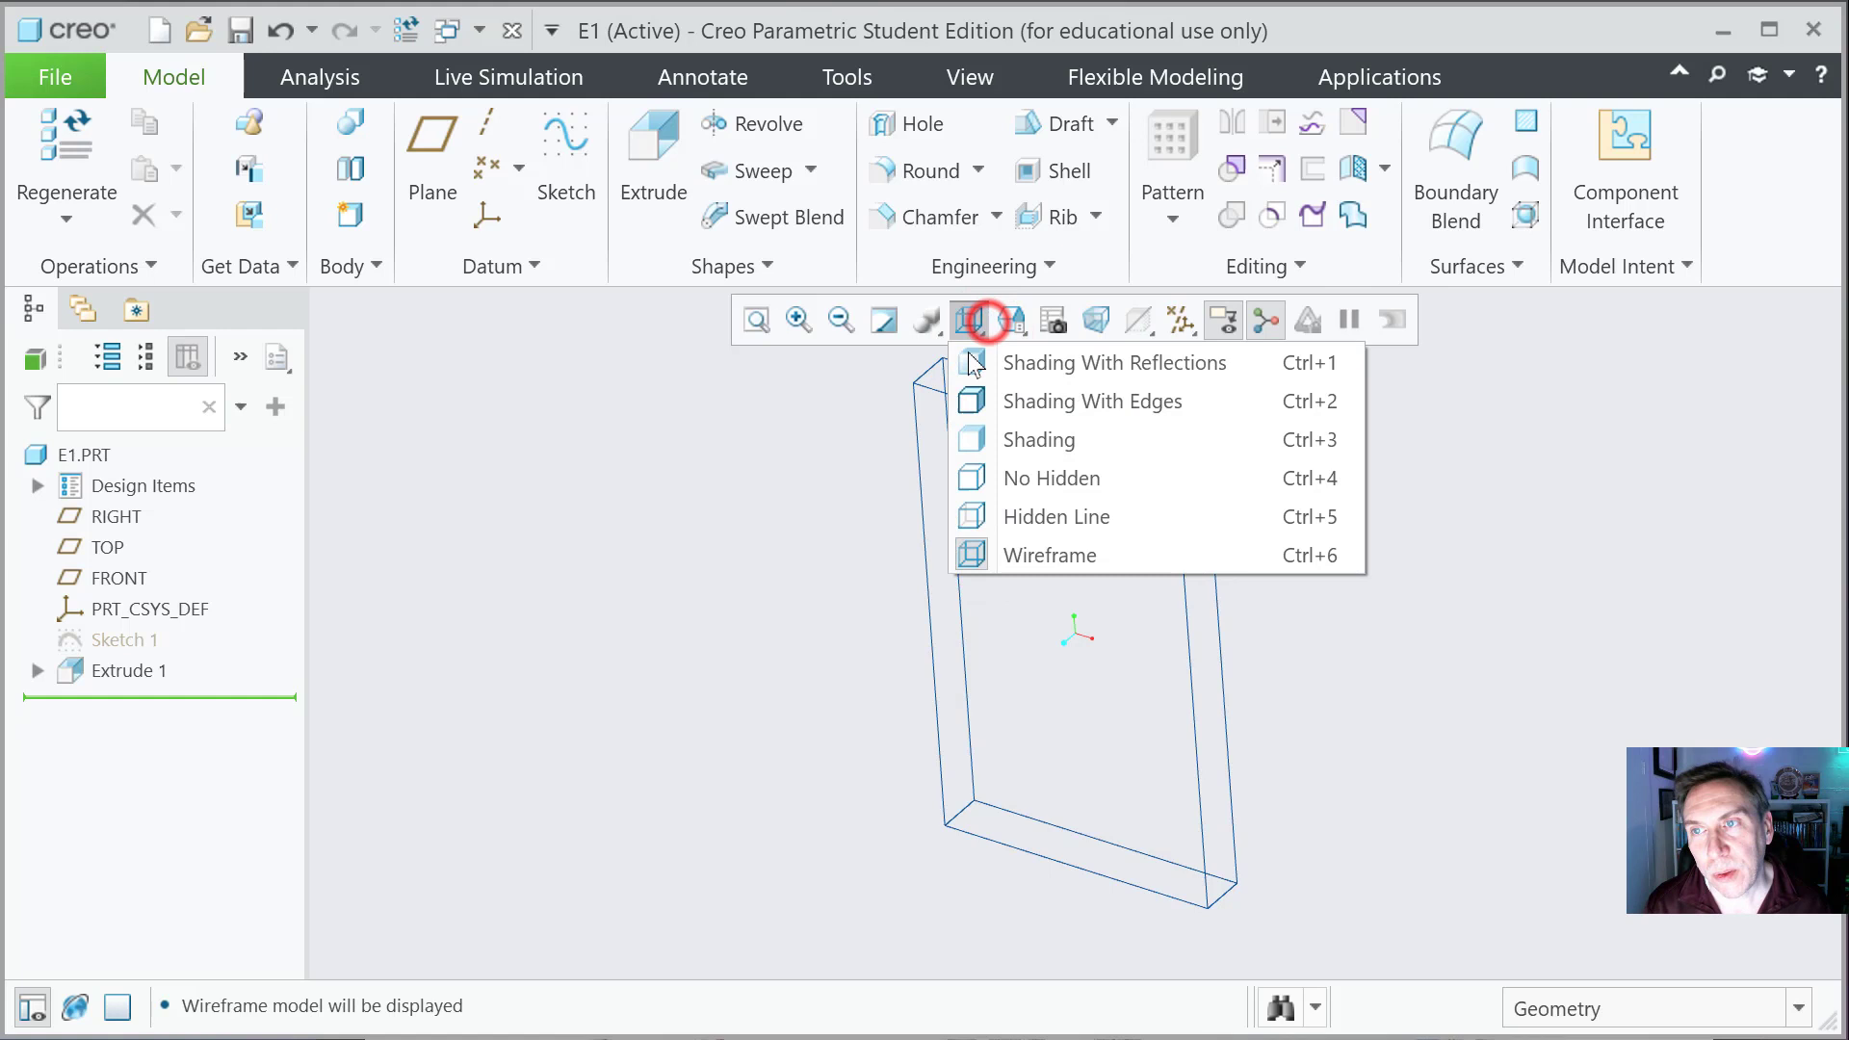
click(979, 401)
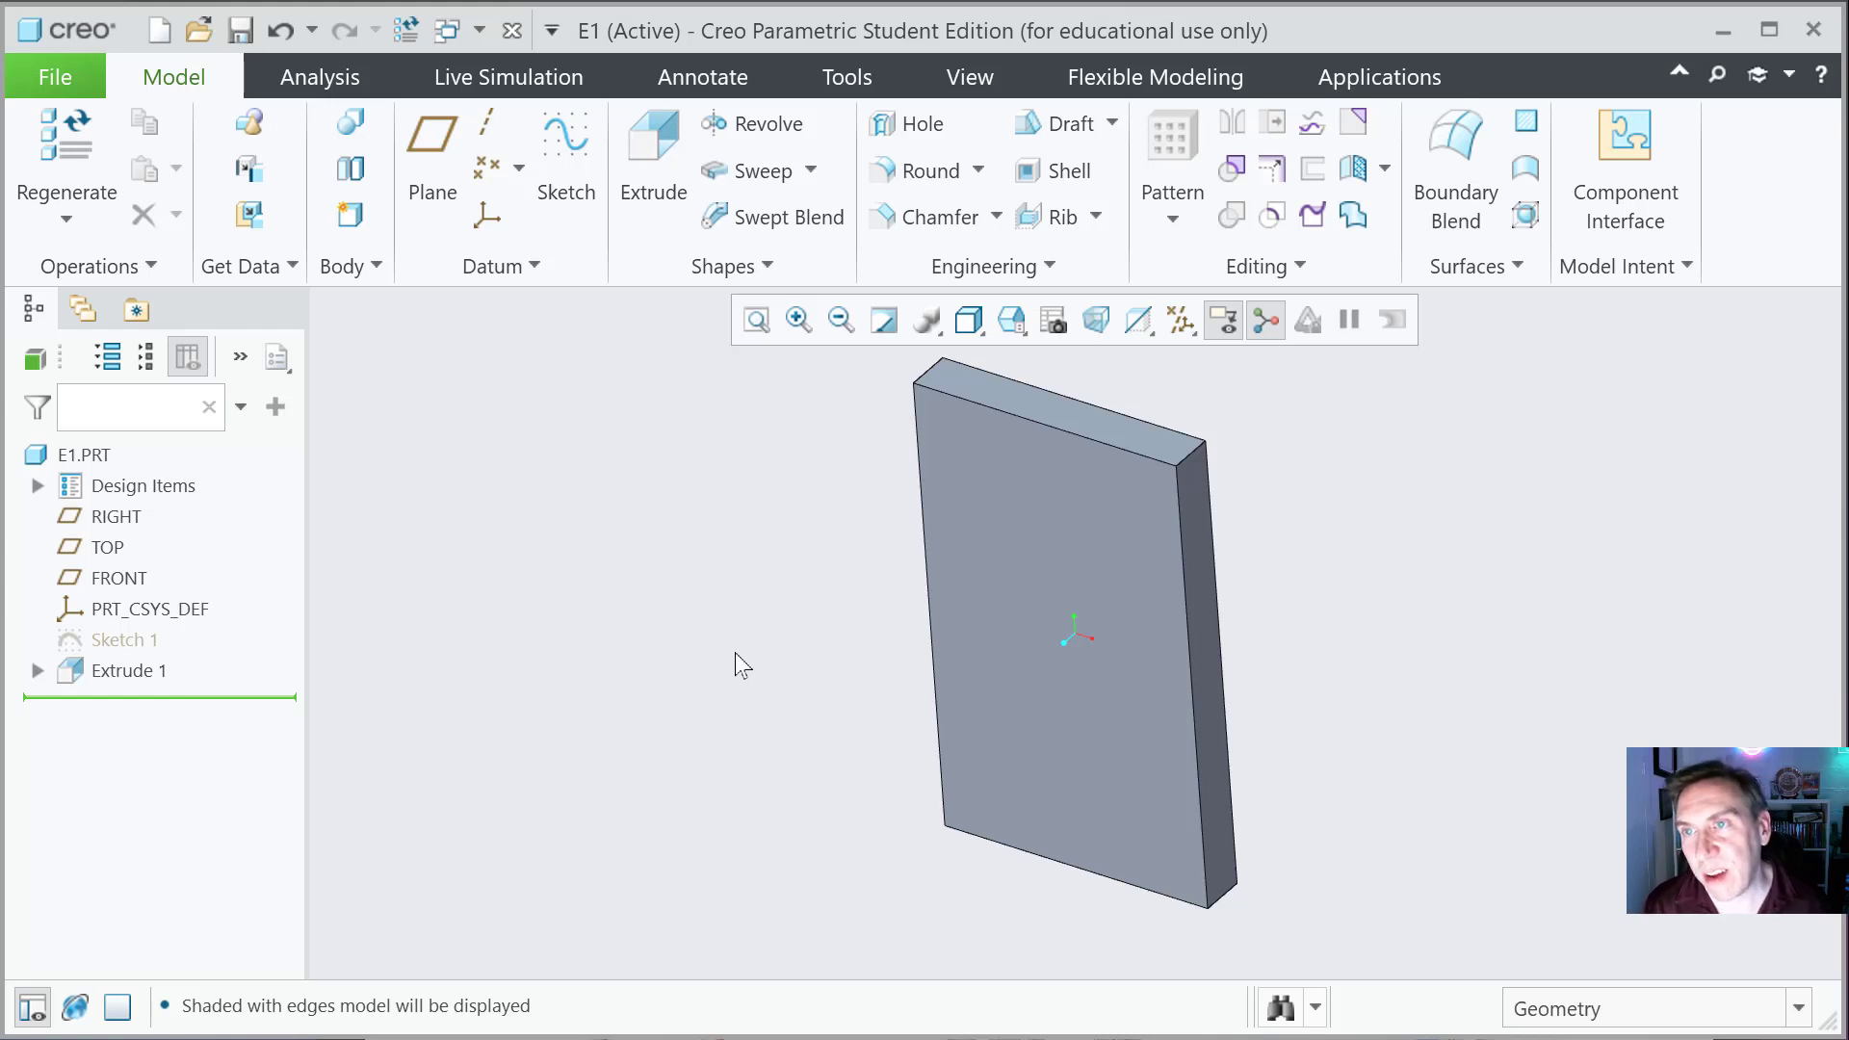
Step: View the plate from the saved FRONT, BACK and TOP orientations in turn
click(1014, 321)
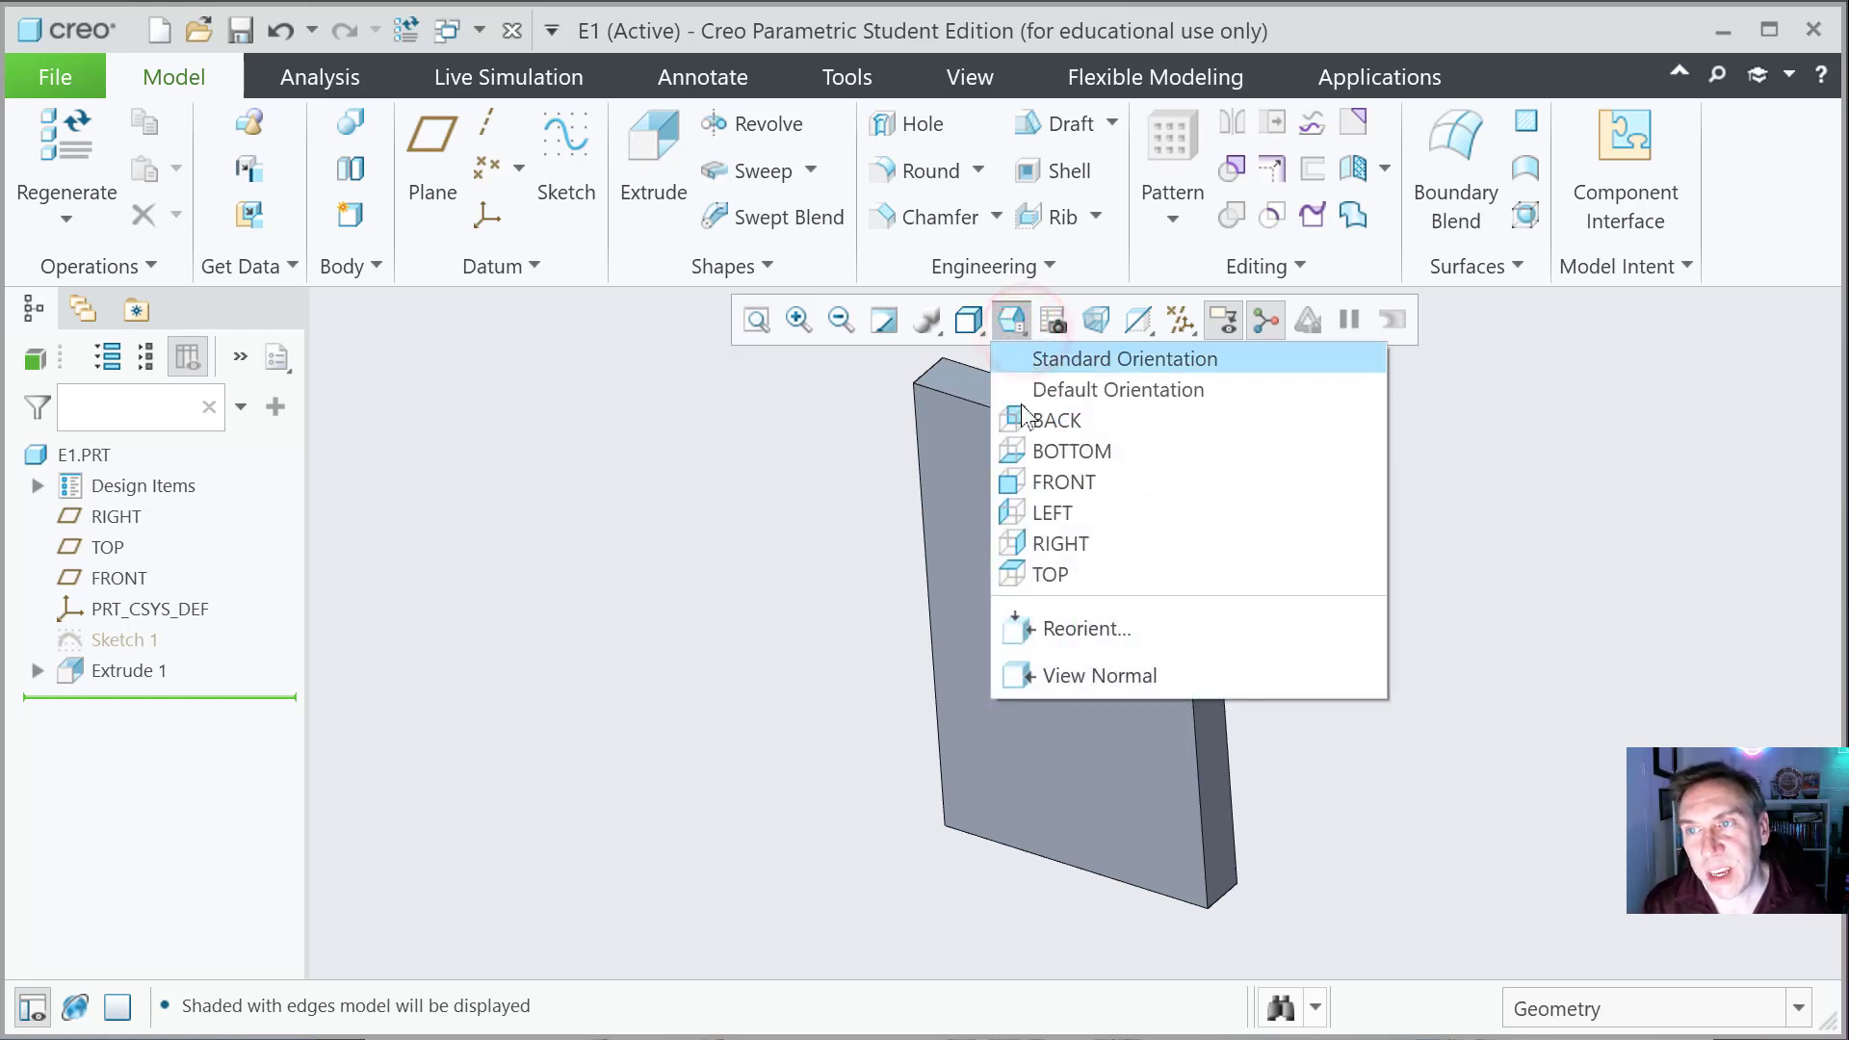
click(1031, 482)
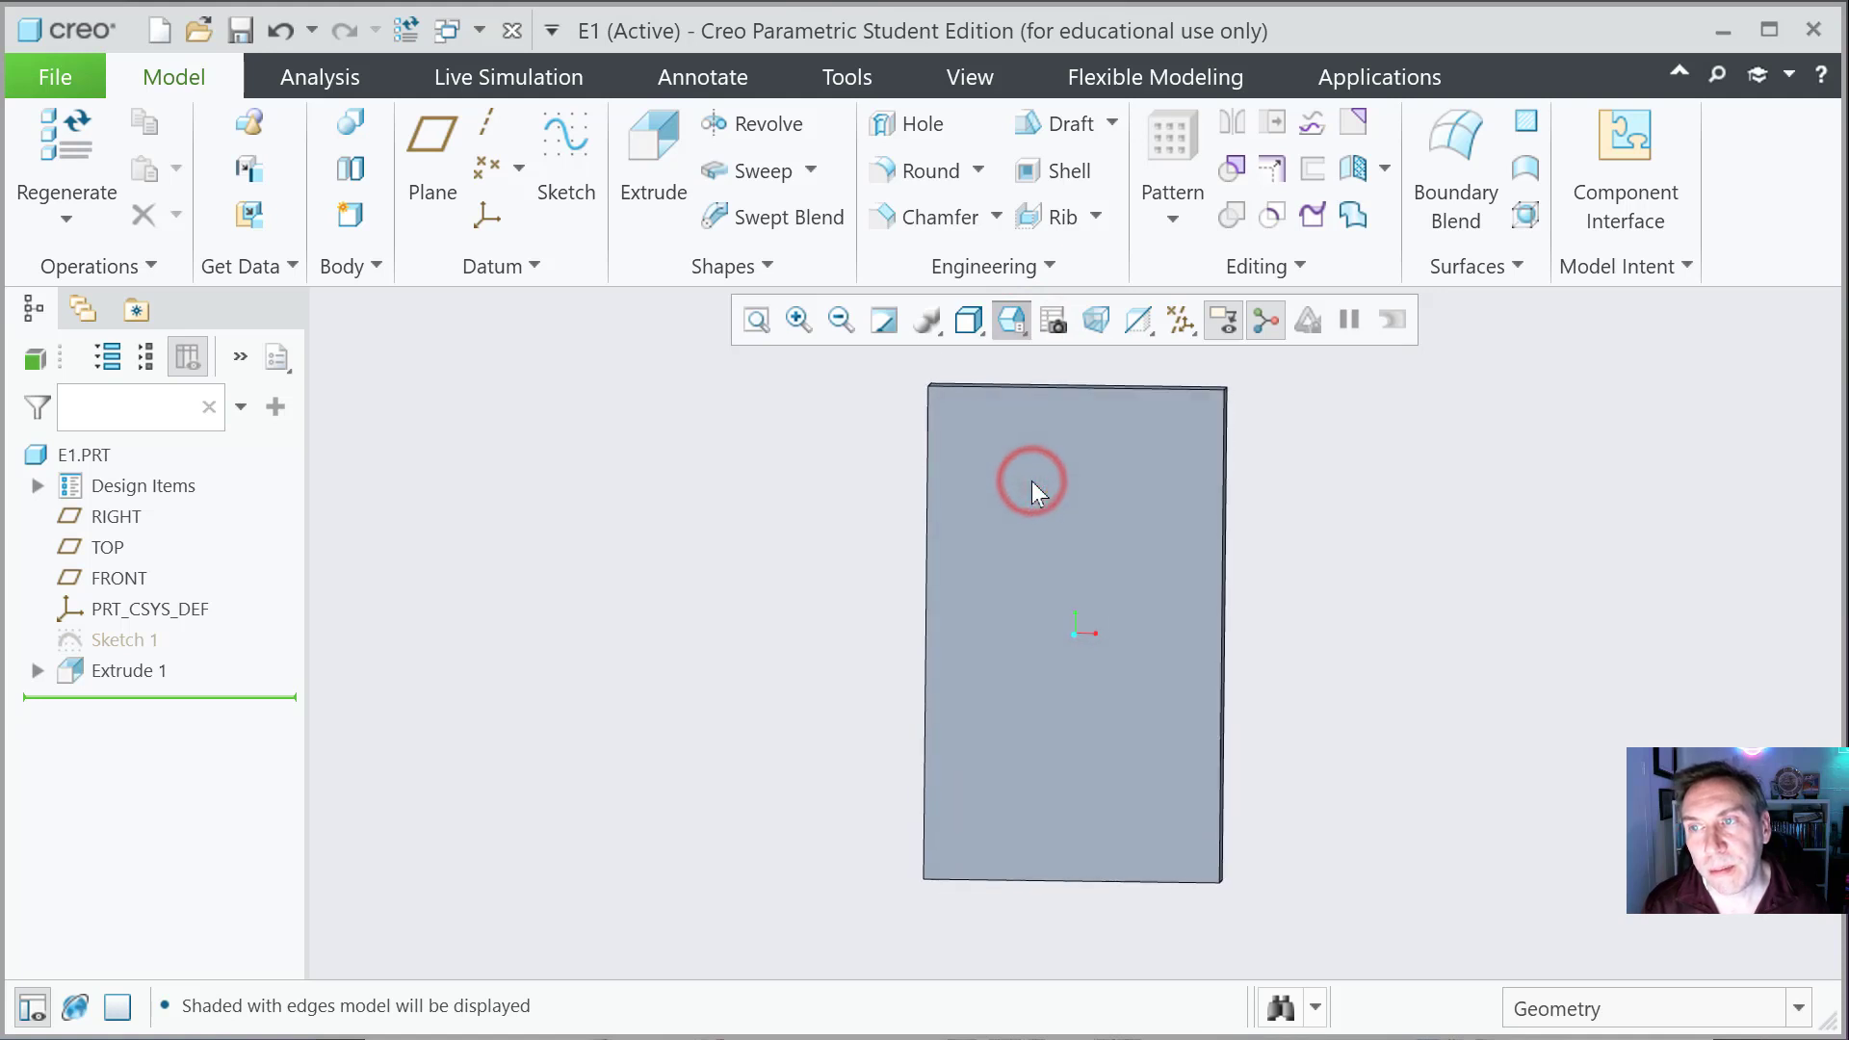
click(1015, 326)
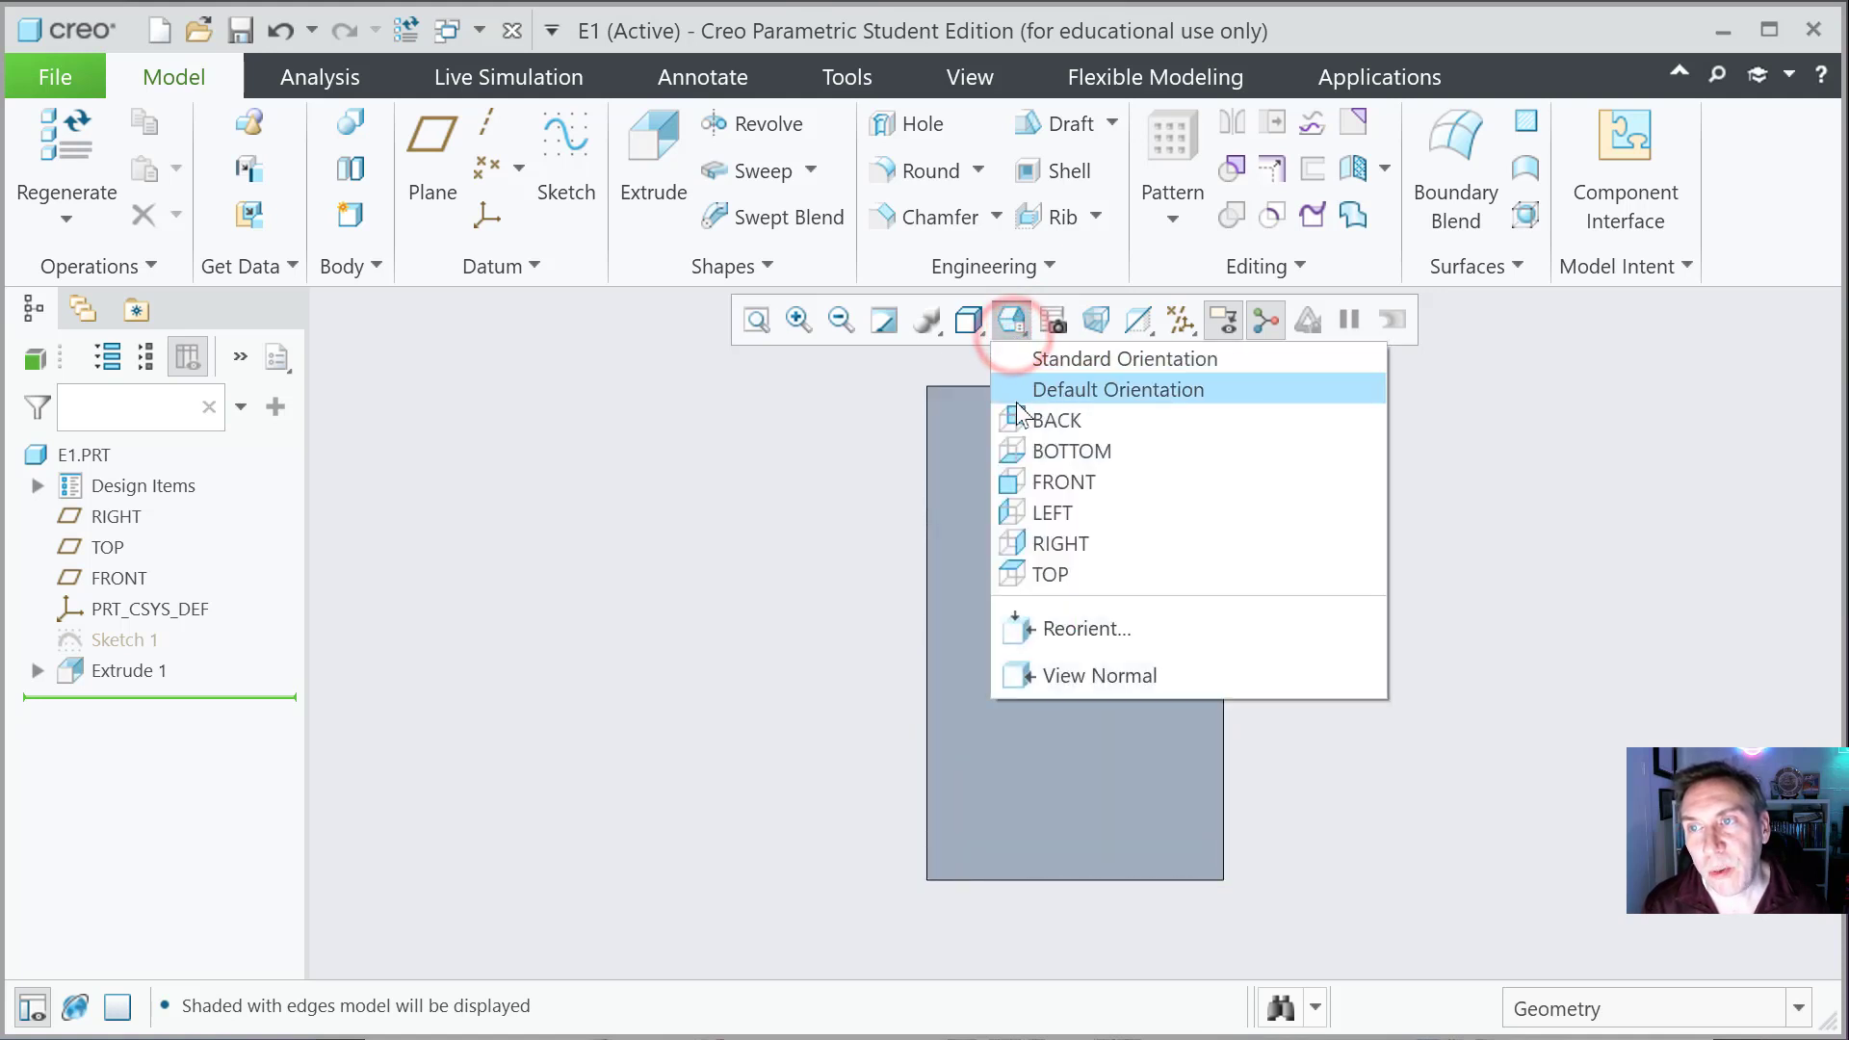
click(1016, 429)
click(1013, 322)
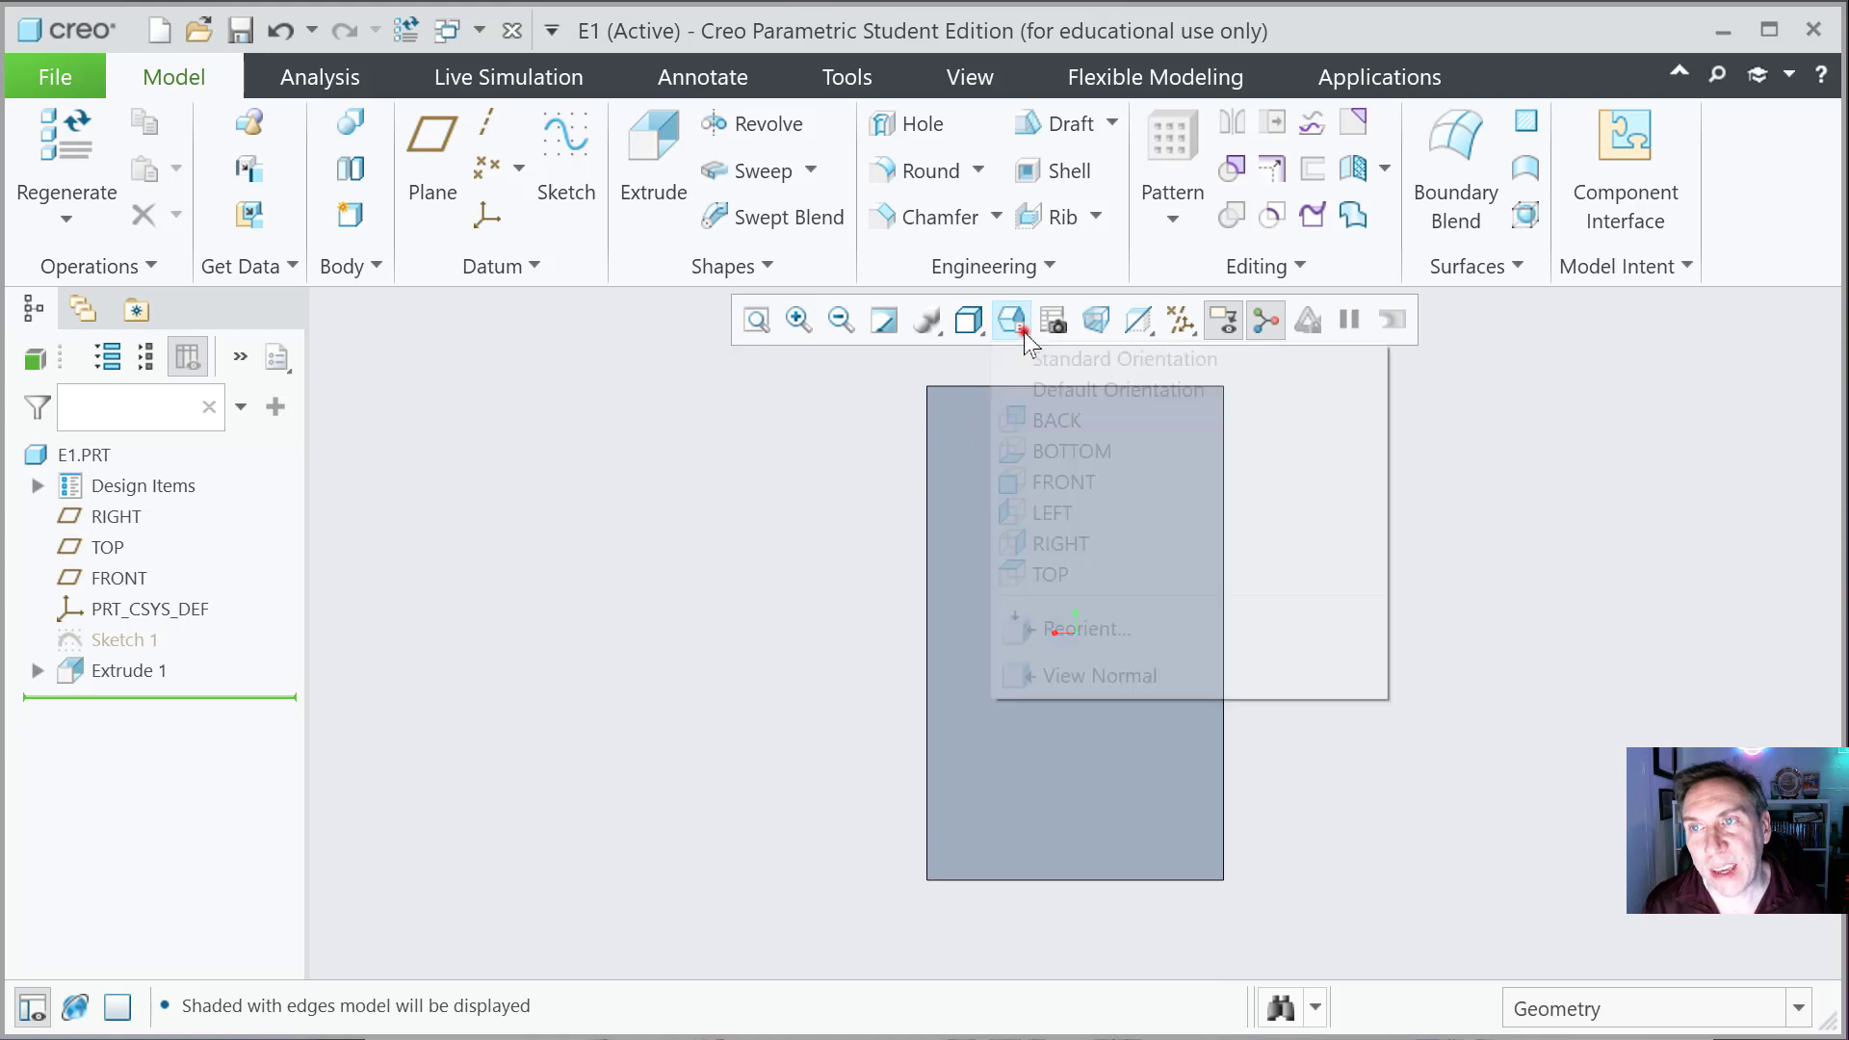
click(1036, 574)
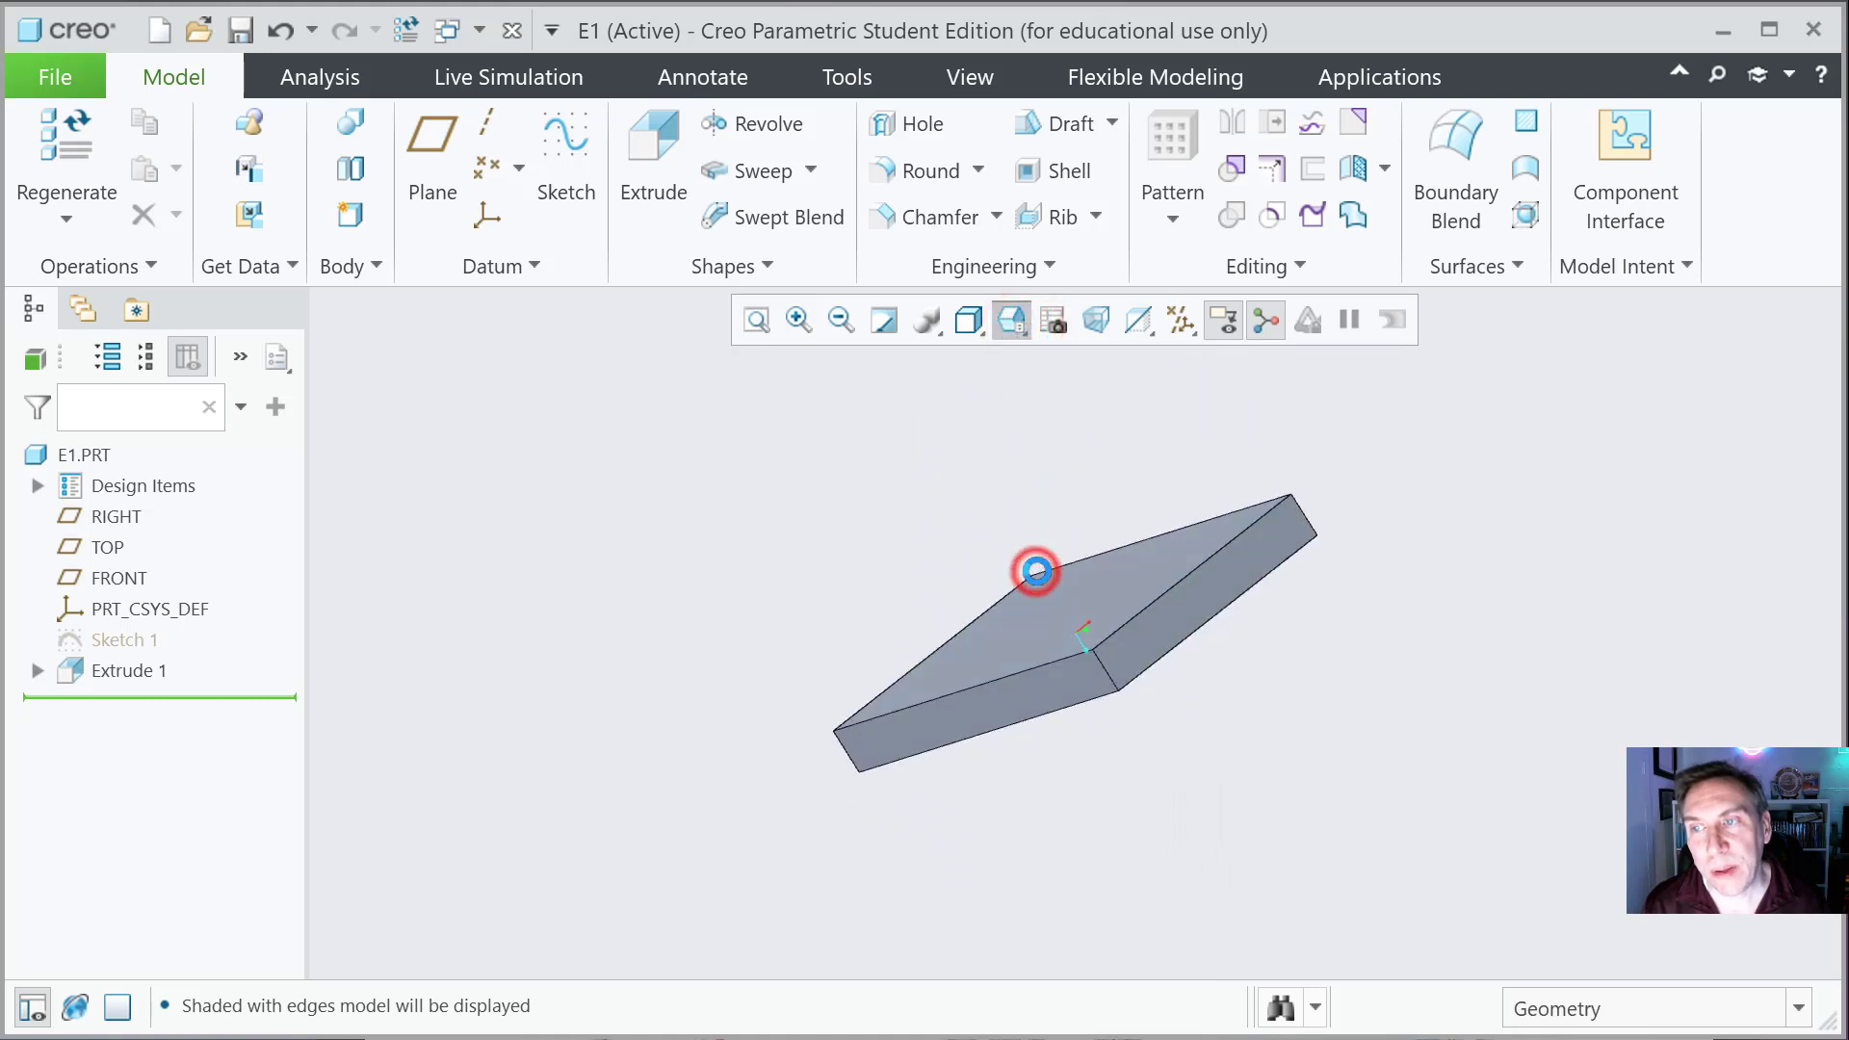
Step: Return the plate to Standard Orientation and orbit it to view its top and side faces
click(1005, 328)
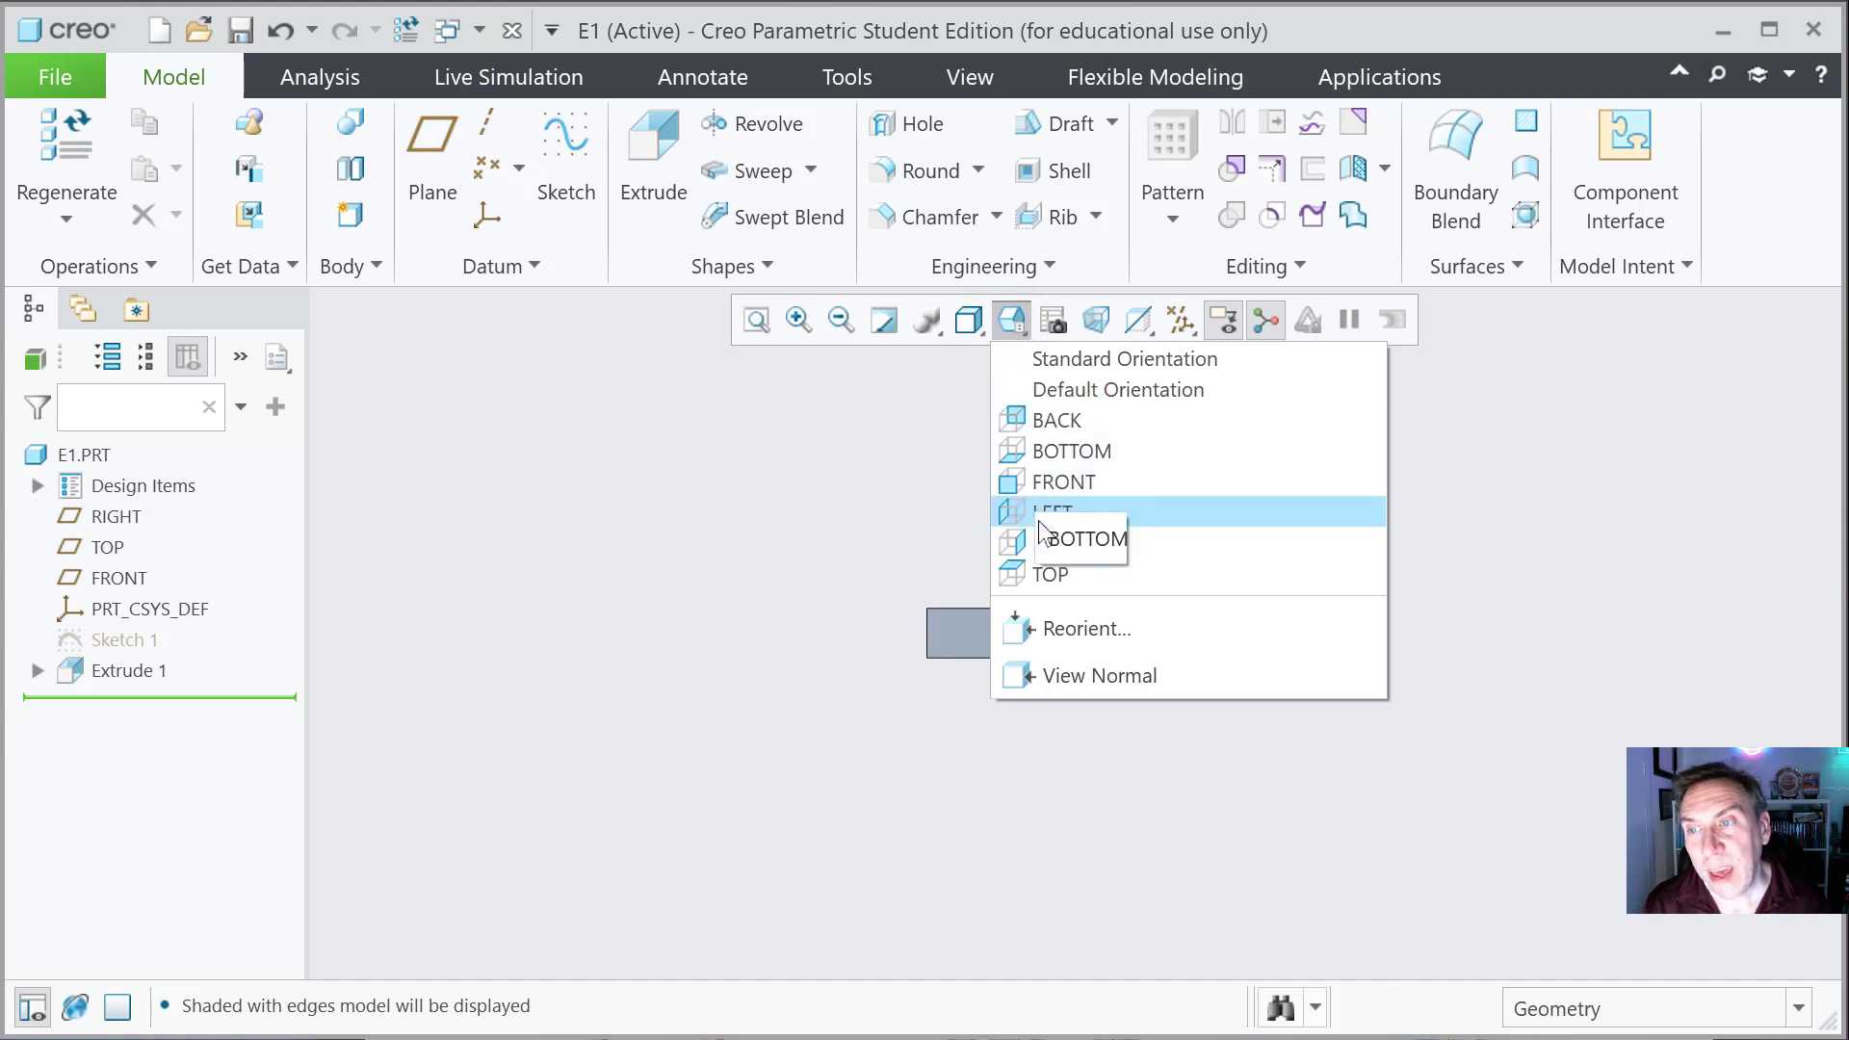
click(1128, 370)
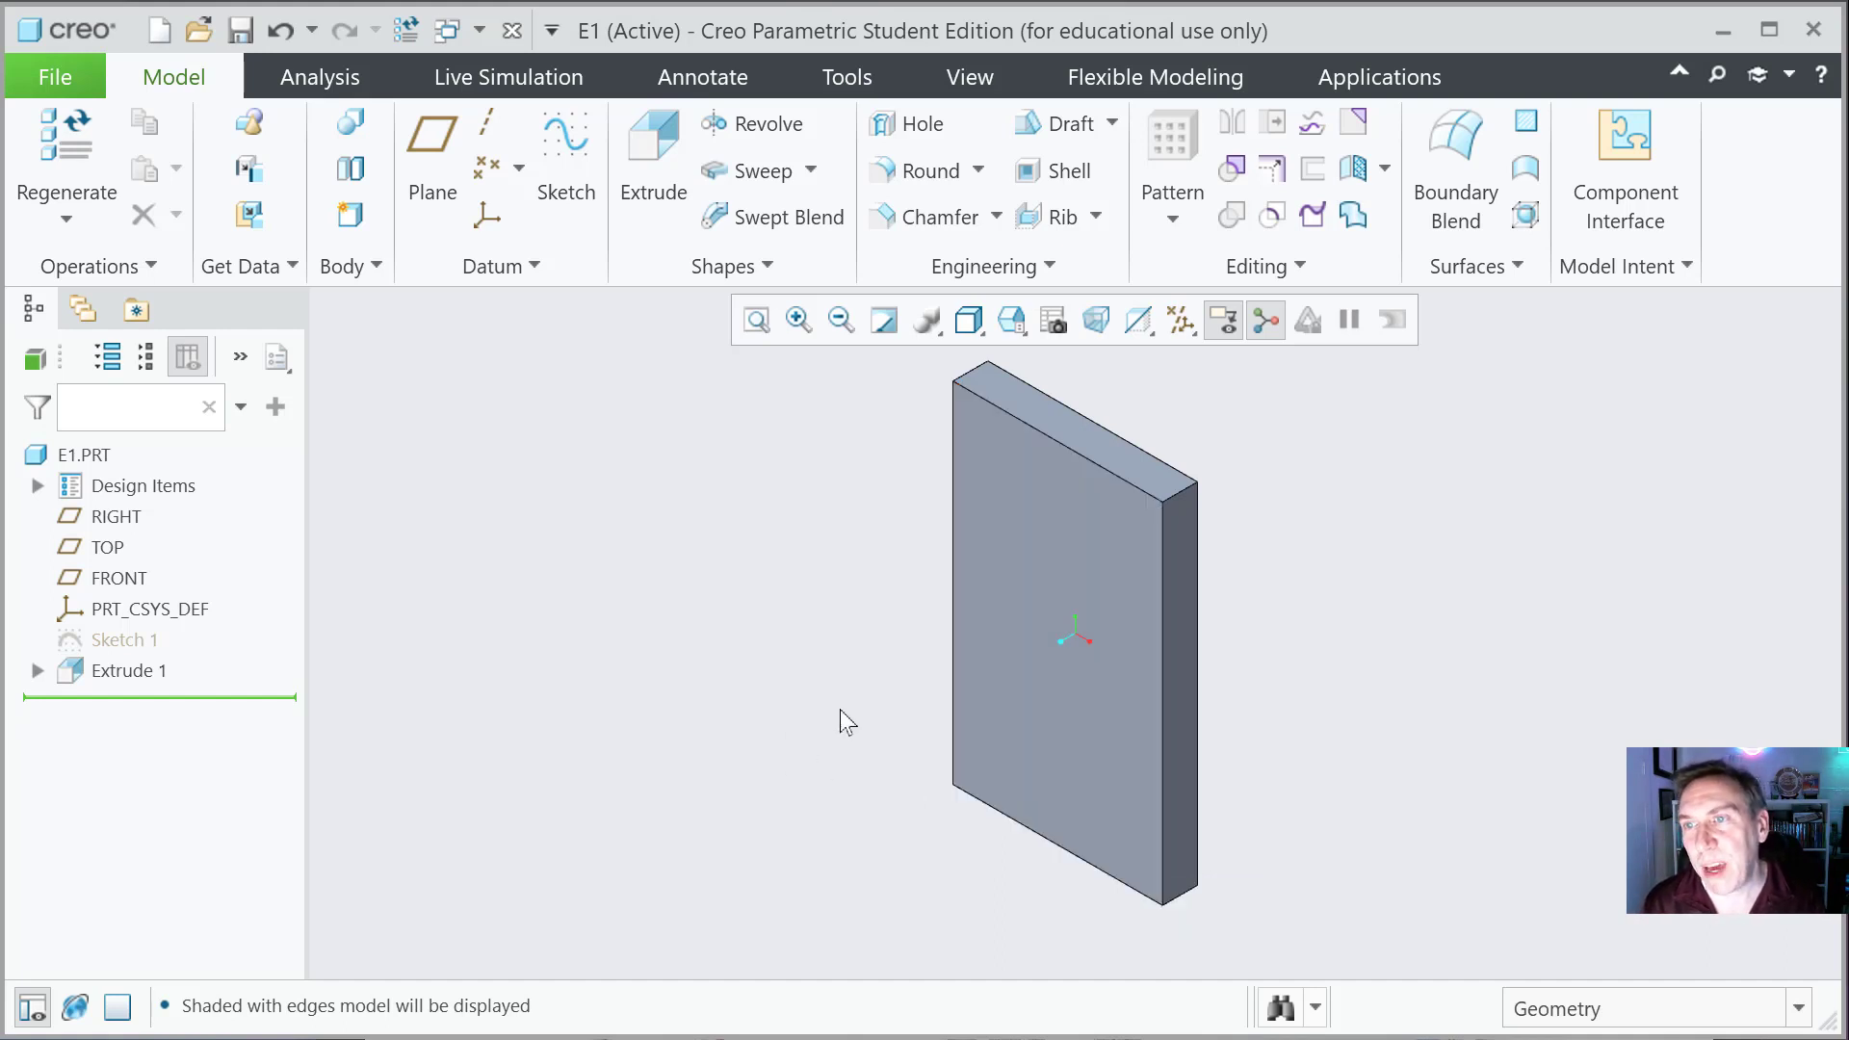
mouse_move(840, 709)
middle_down()
mouse_move(875, 742)
mouse_move(920, 648)
middle_up()
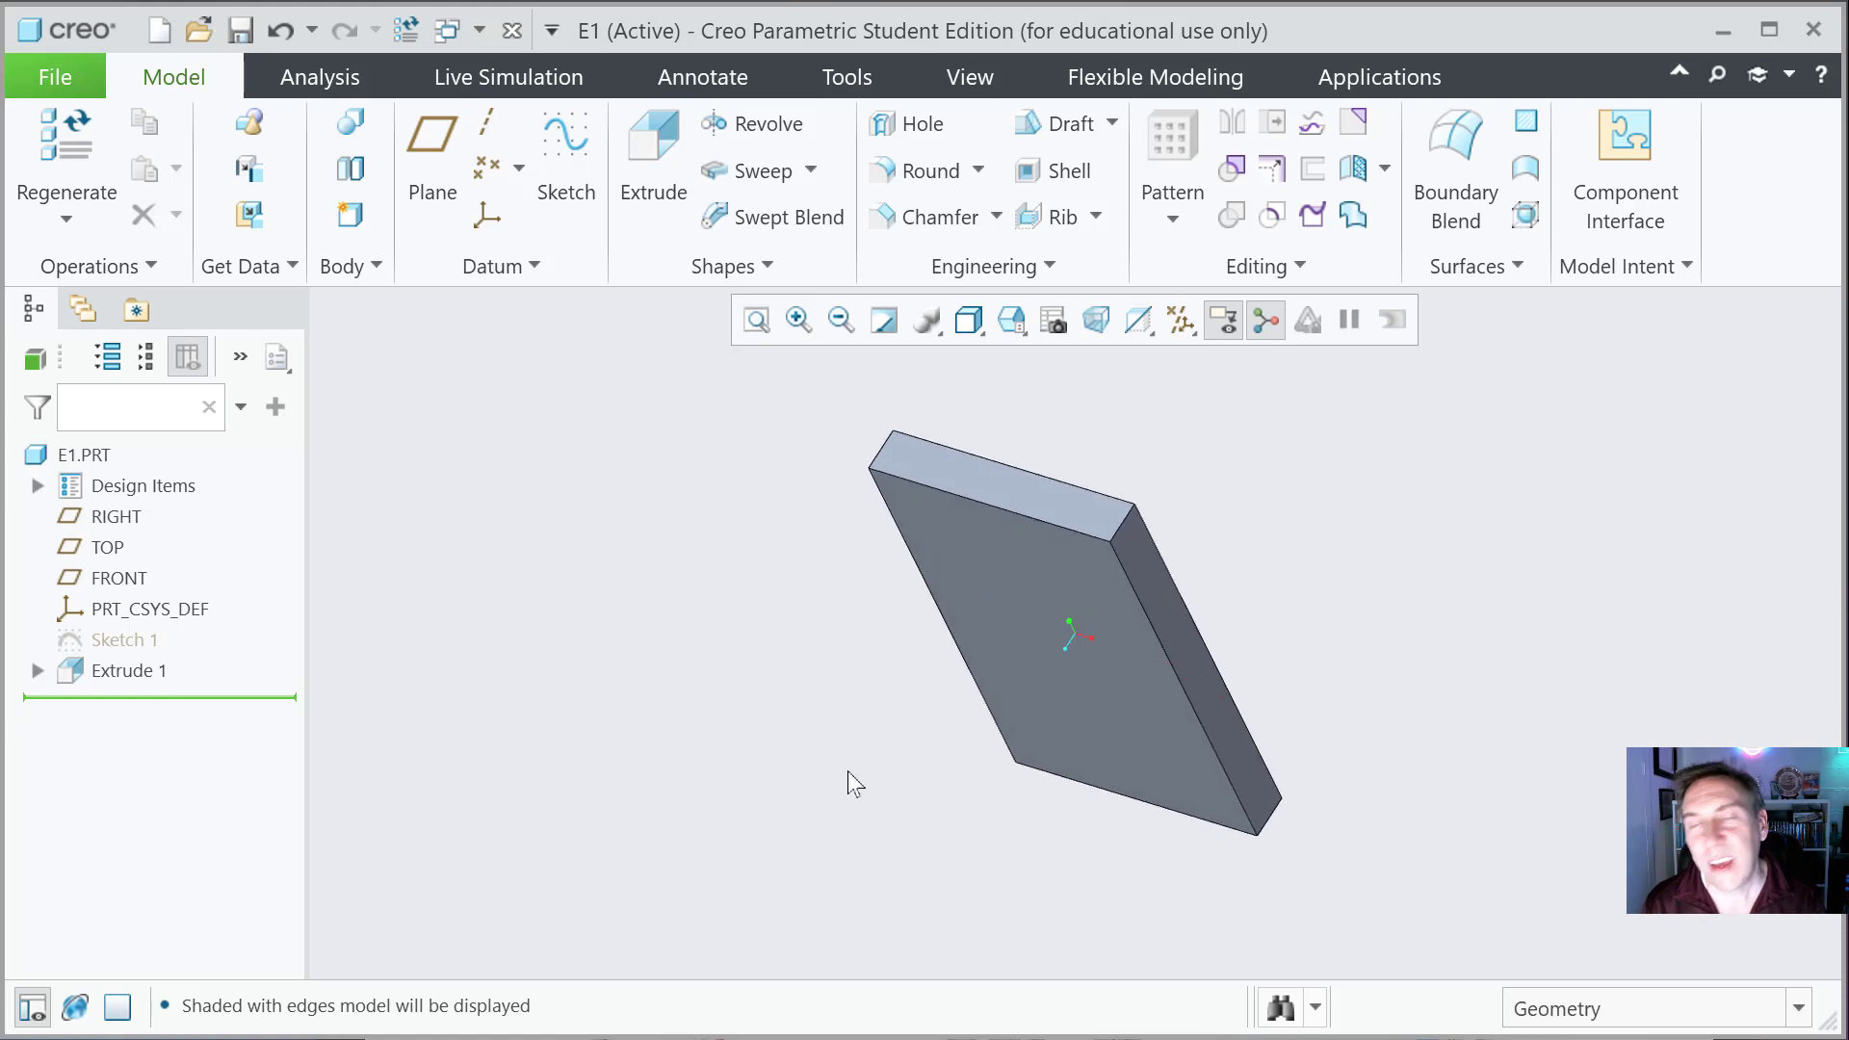
mouse_move(847, 771)
middle_down()
mouse_move(896, 719)
mouse_move(850, 719)
mouse_move(867, 732)
middle_up()
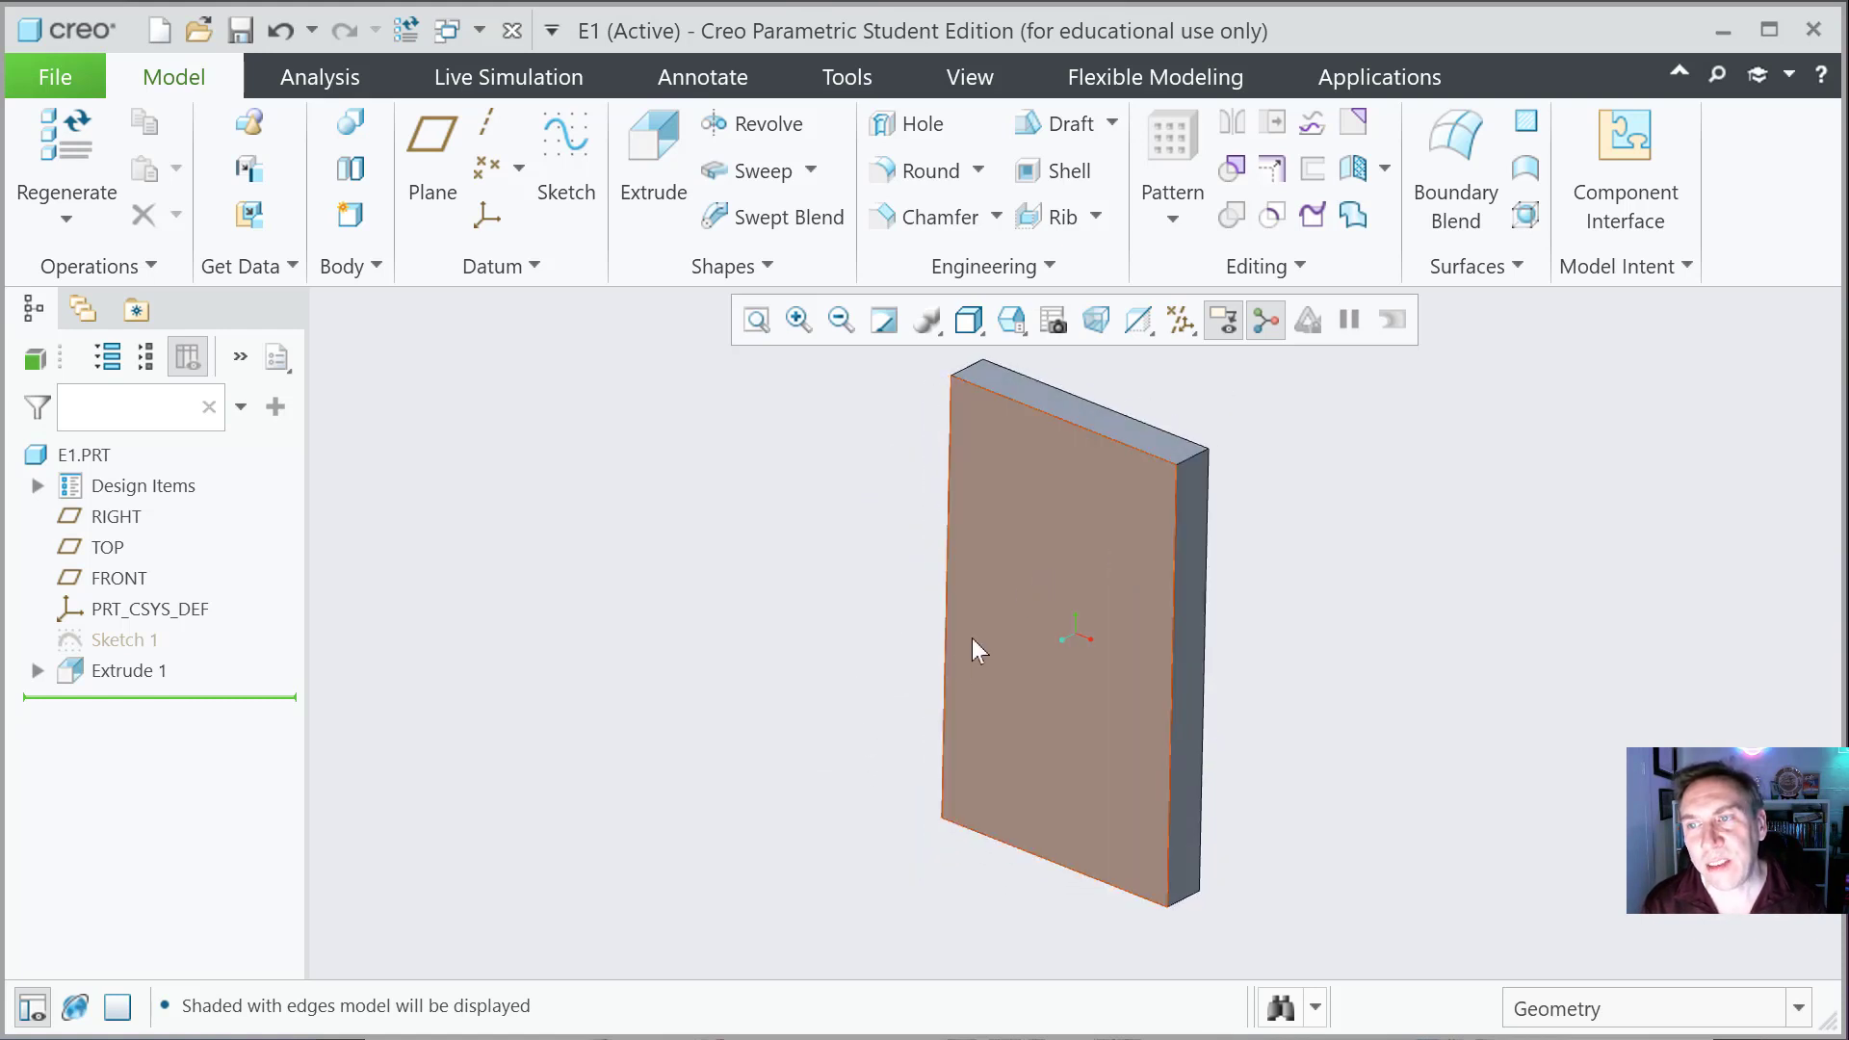
Step: Compare the plate with Perspective View on and off, show its dimensions in perspective, and finish with perspective off and nothing selected
click(1095, 325)
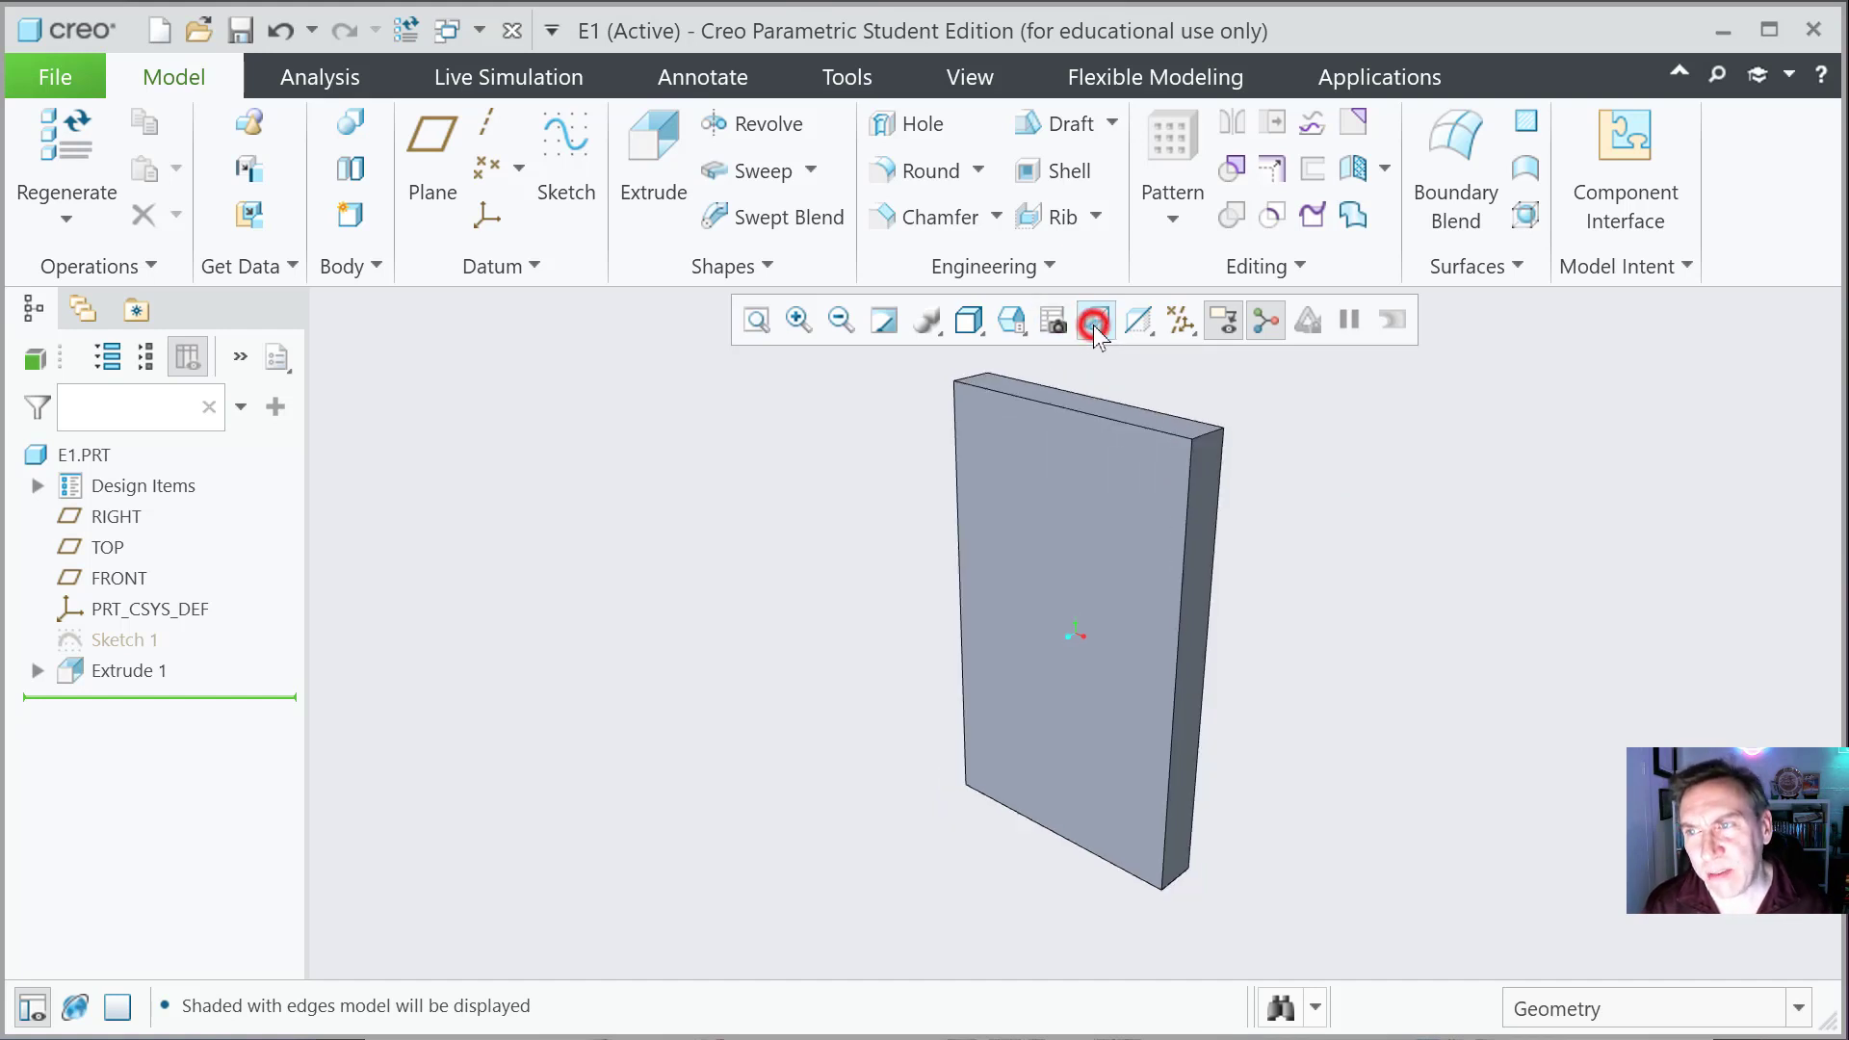
click(1094, 326)
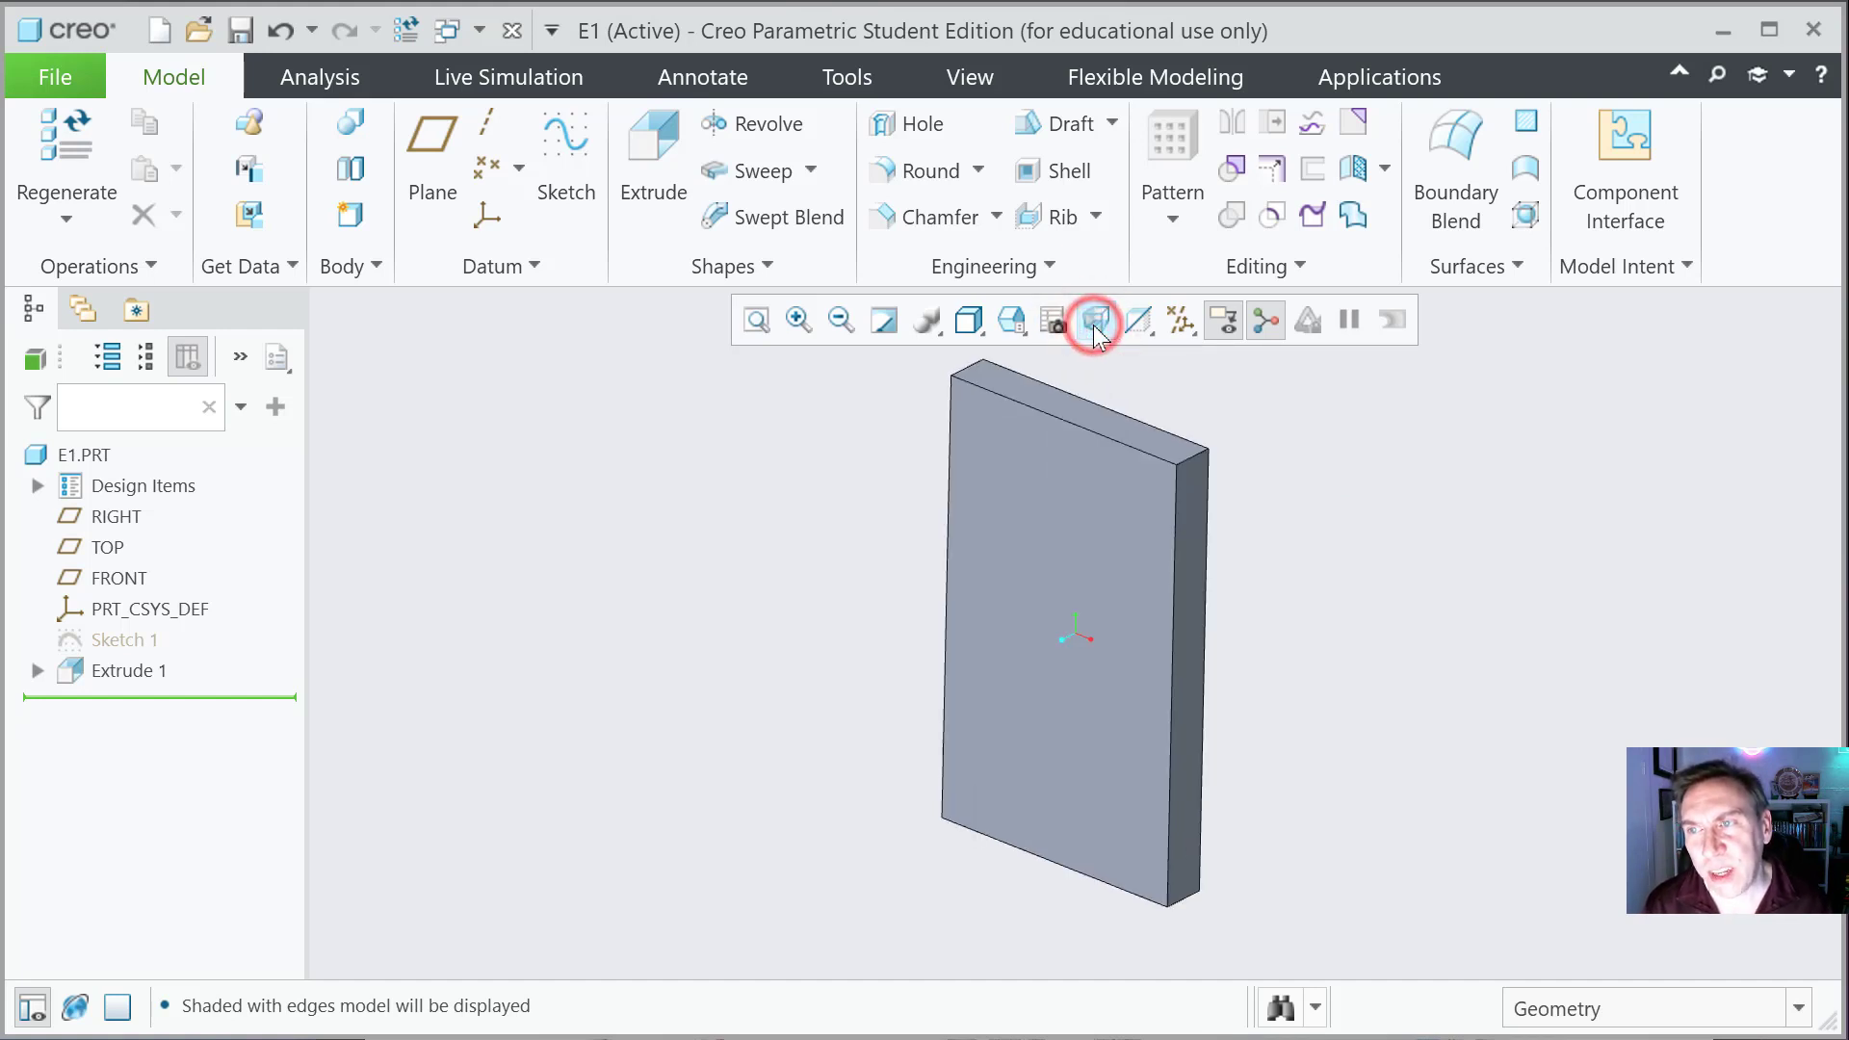
click(1094, 326)
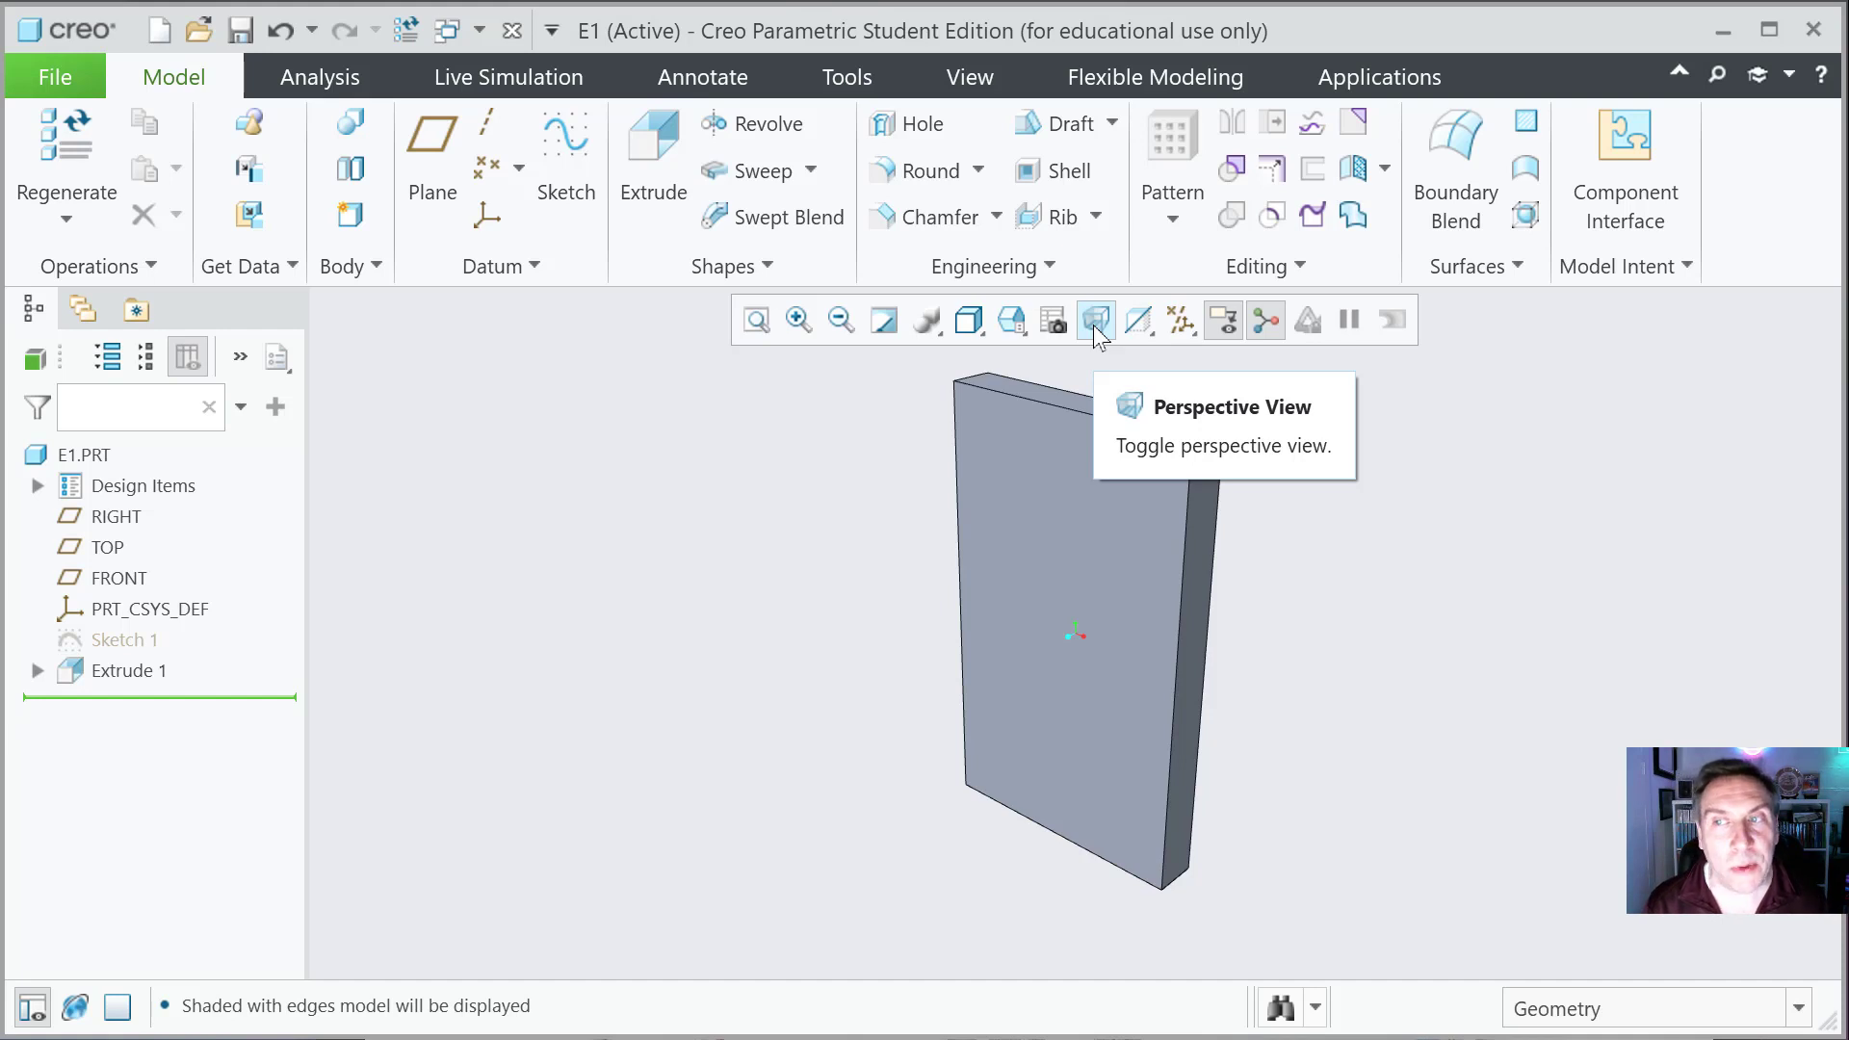
click(1044, 539)
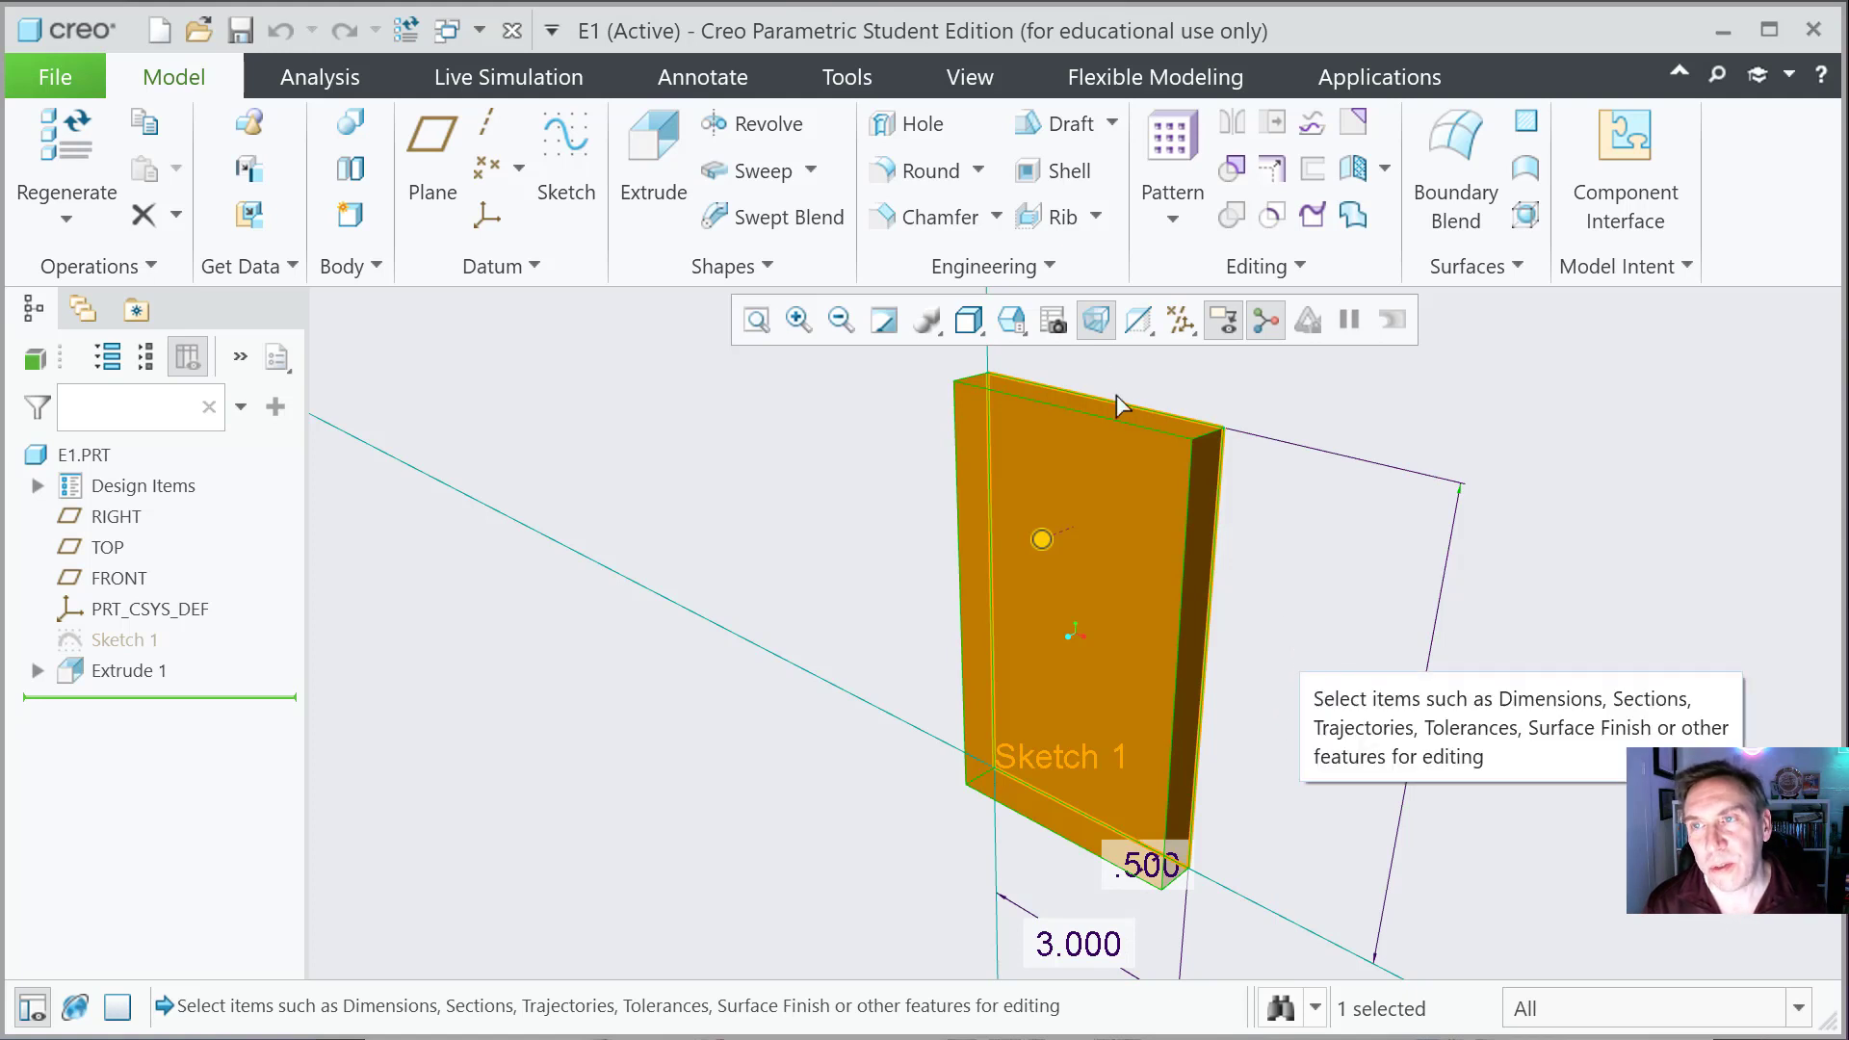
click(1094, 324)
click(881, 493)
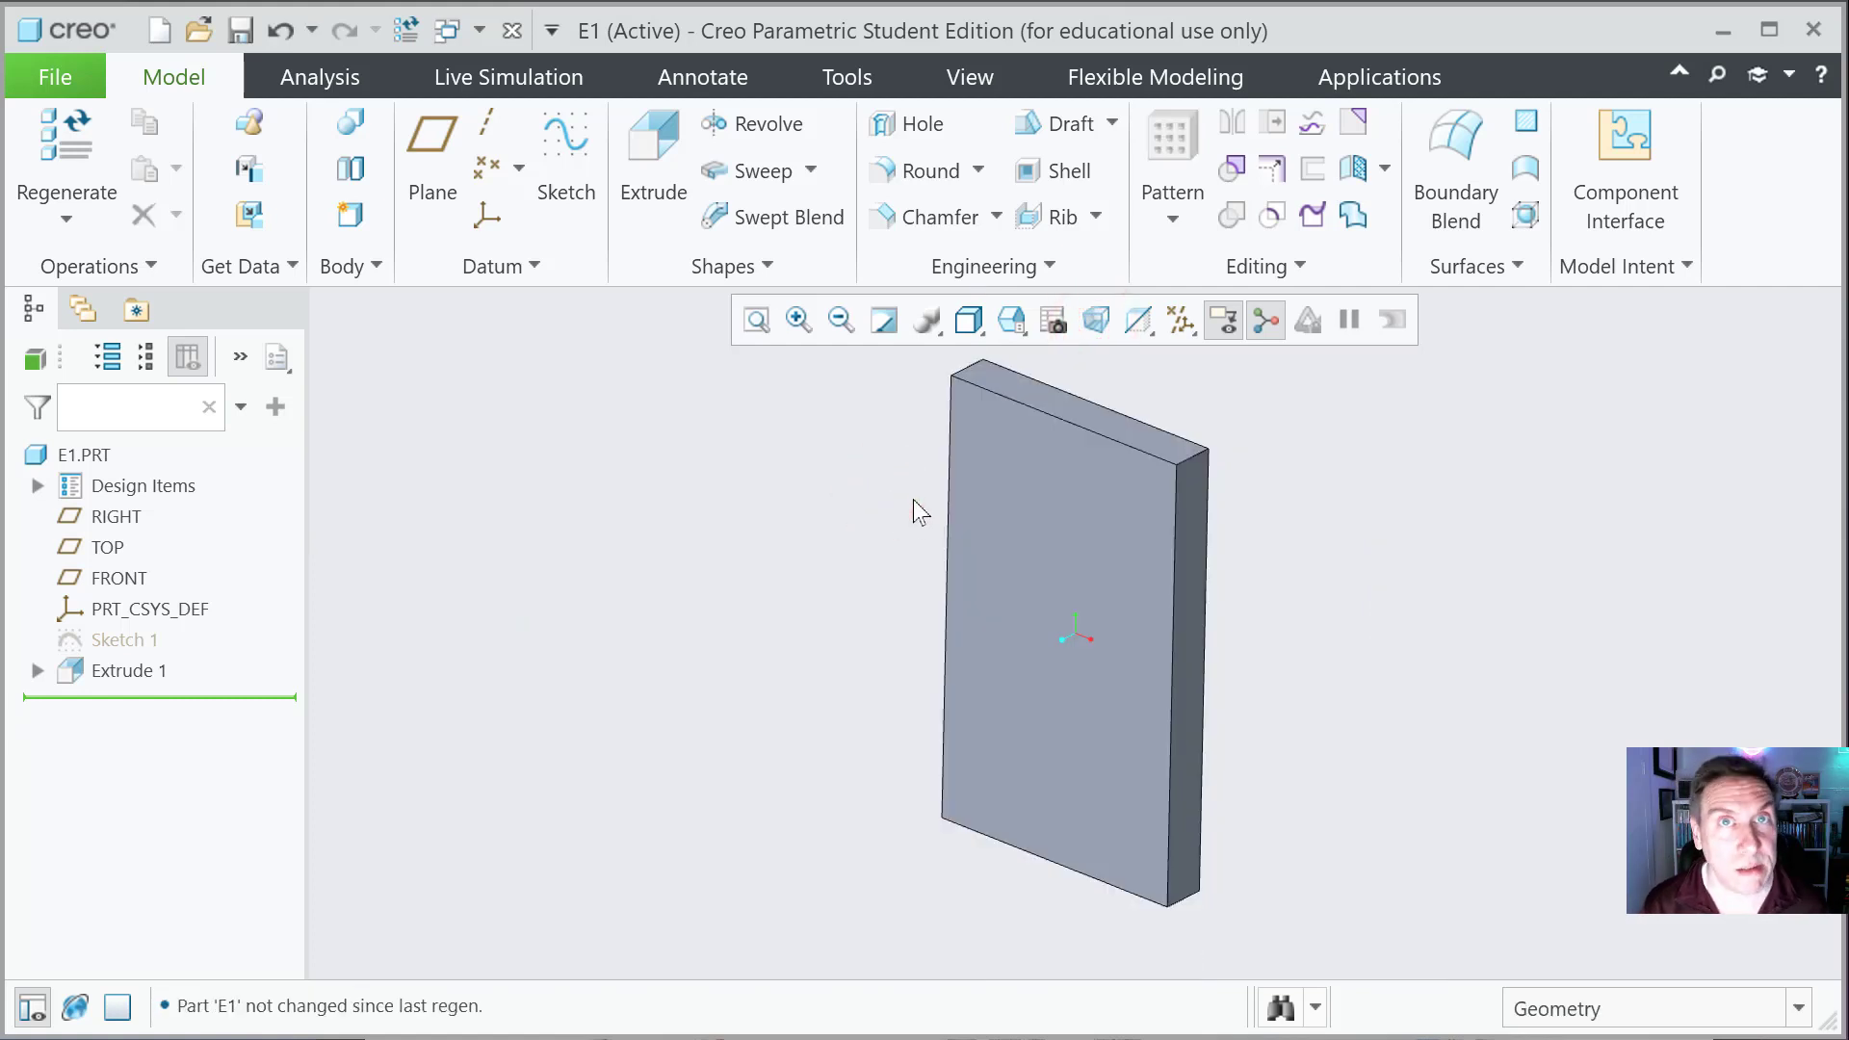
Step: Look at the transparency options, hide the spin center, and orbit the plate about several different points
click(1137, 320)
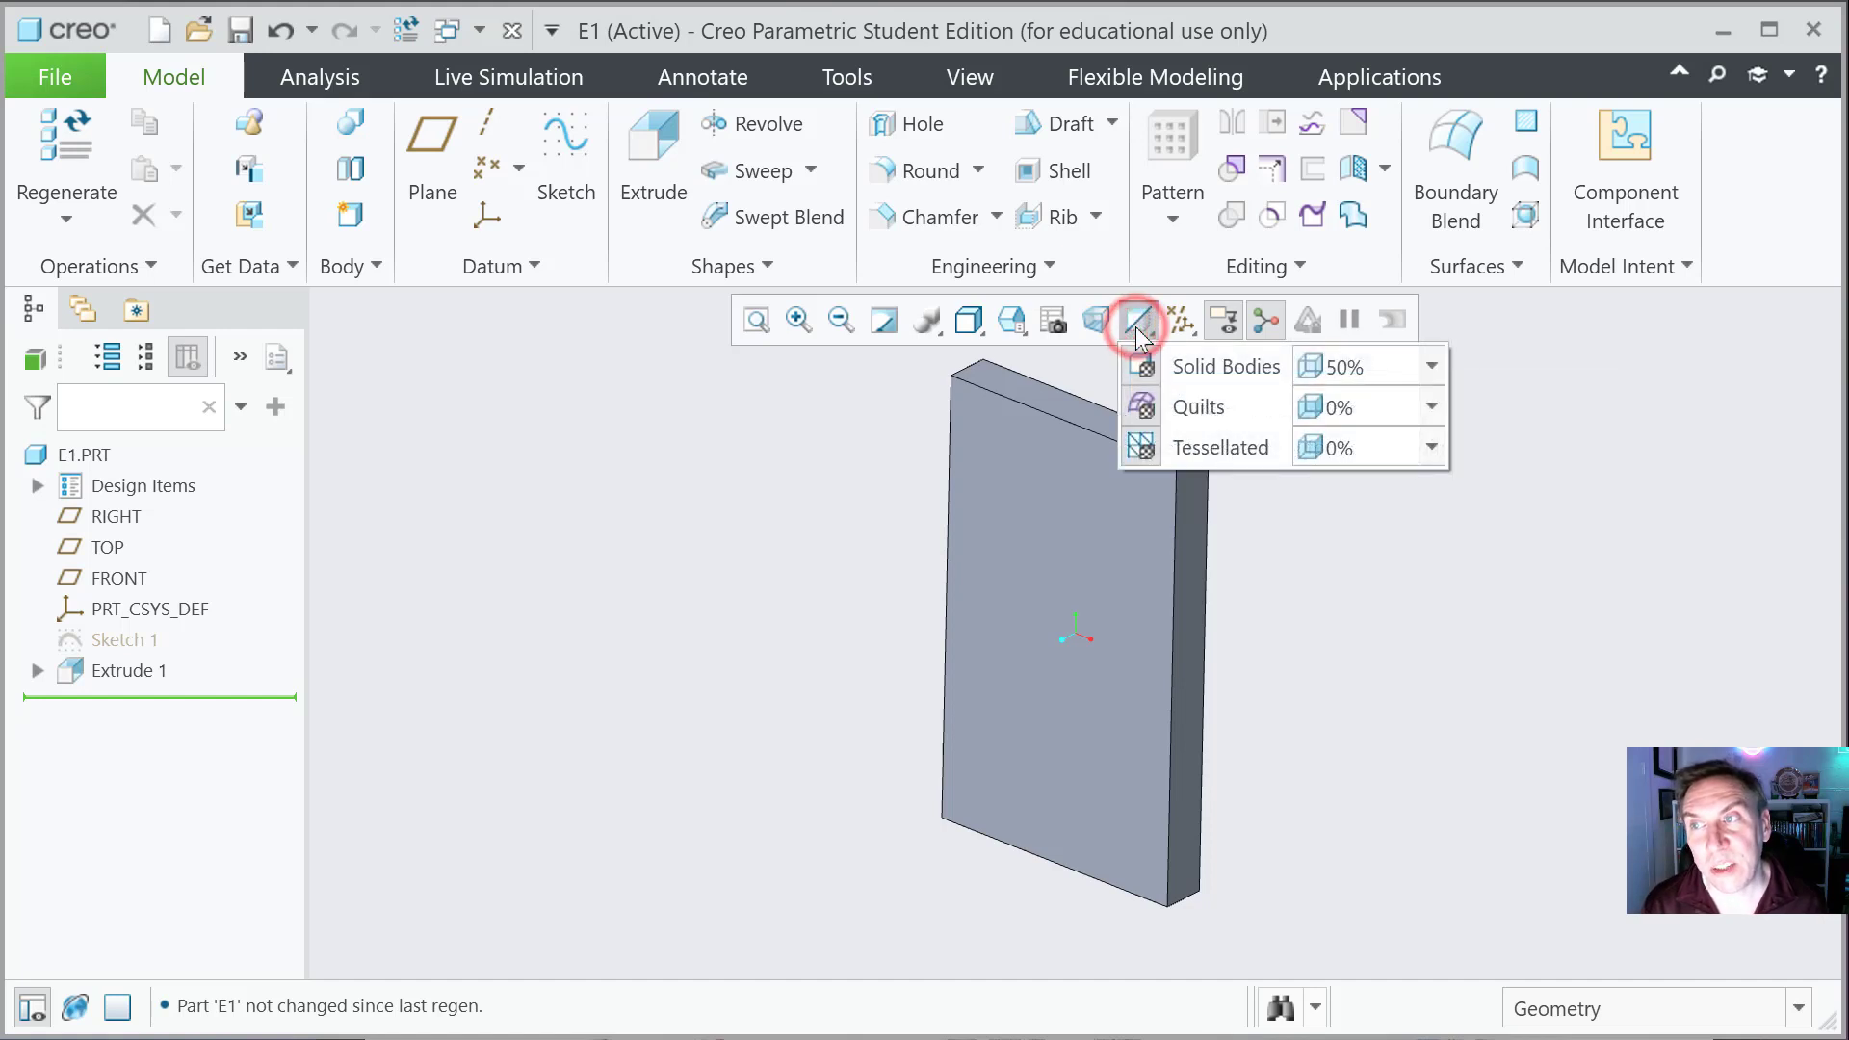
click(815, 433)
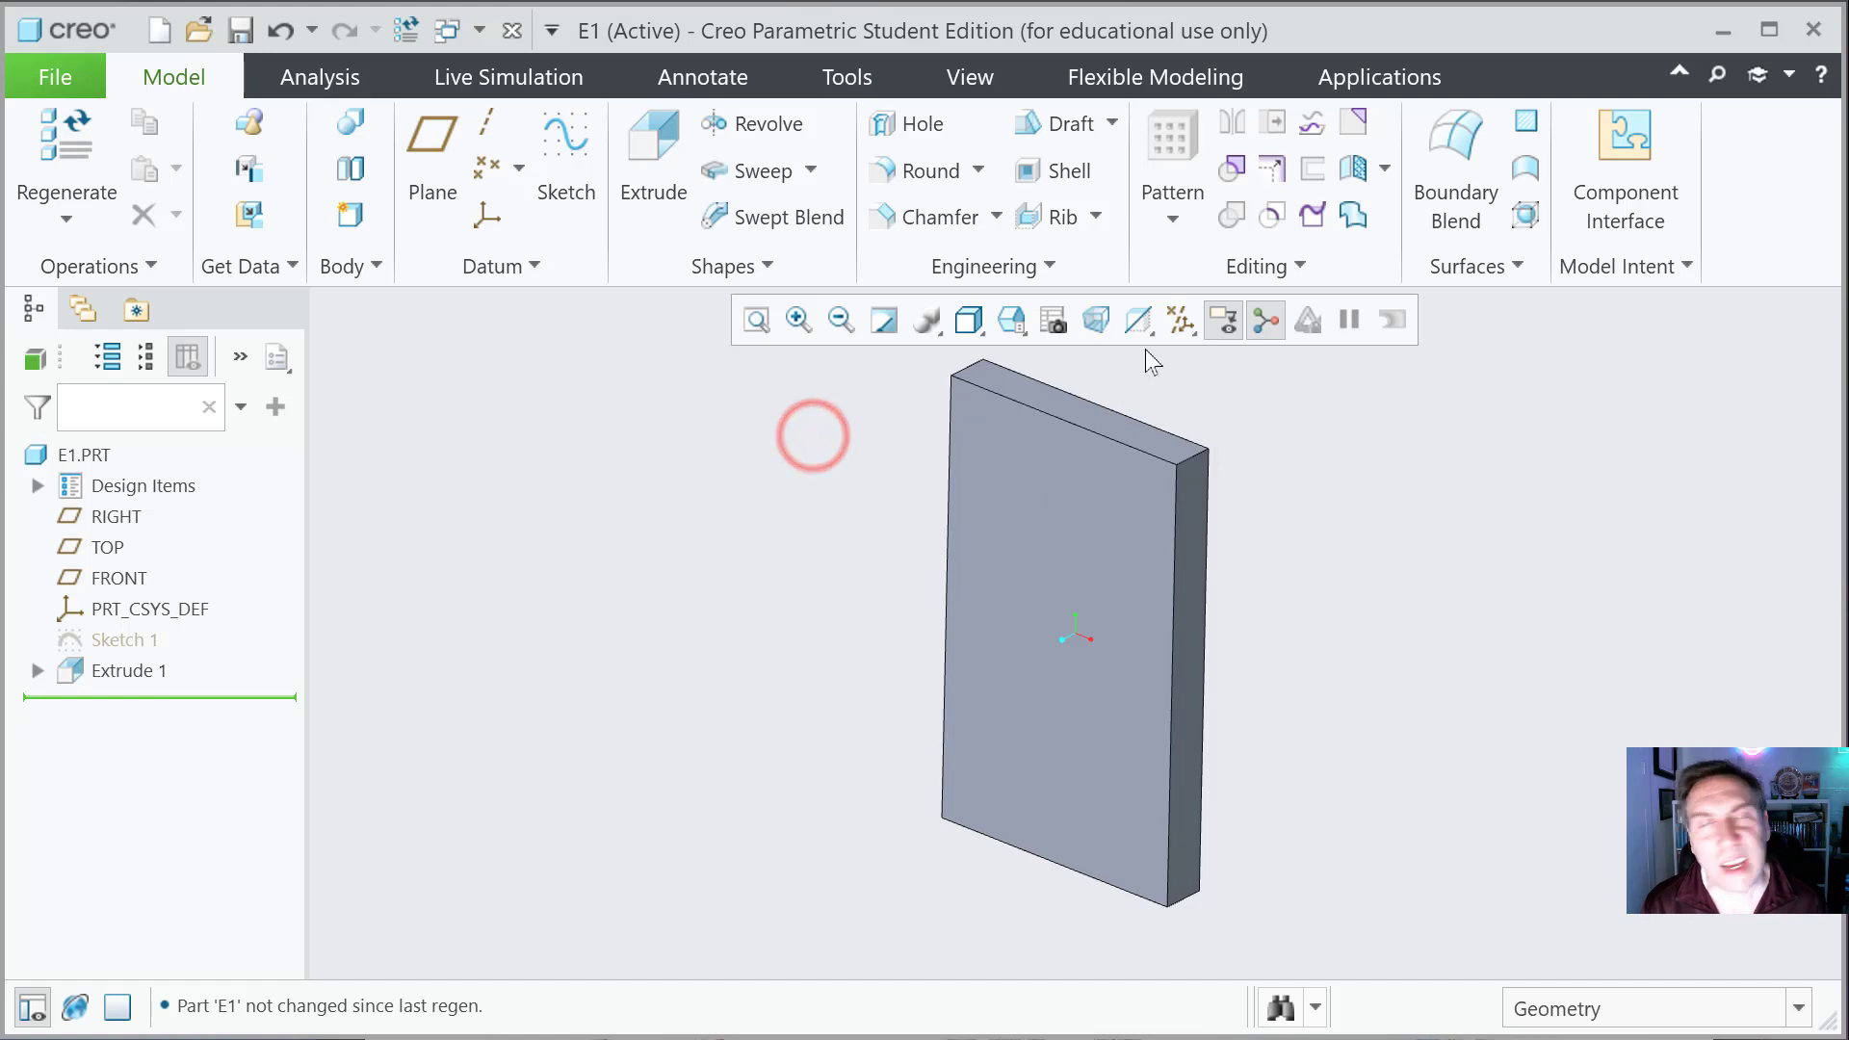
click(1265, 332)
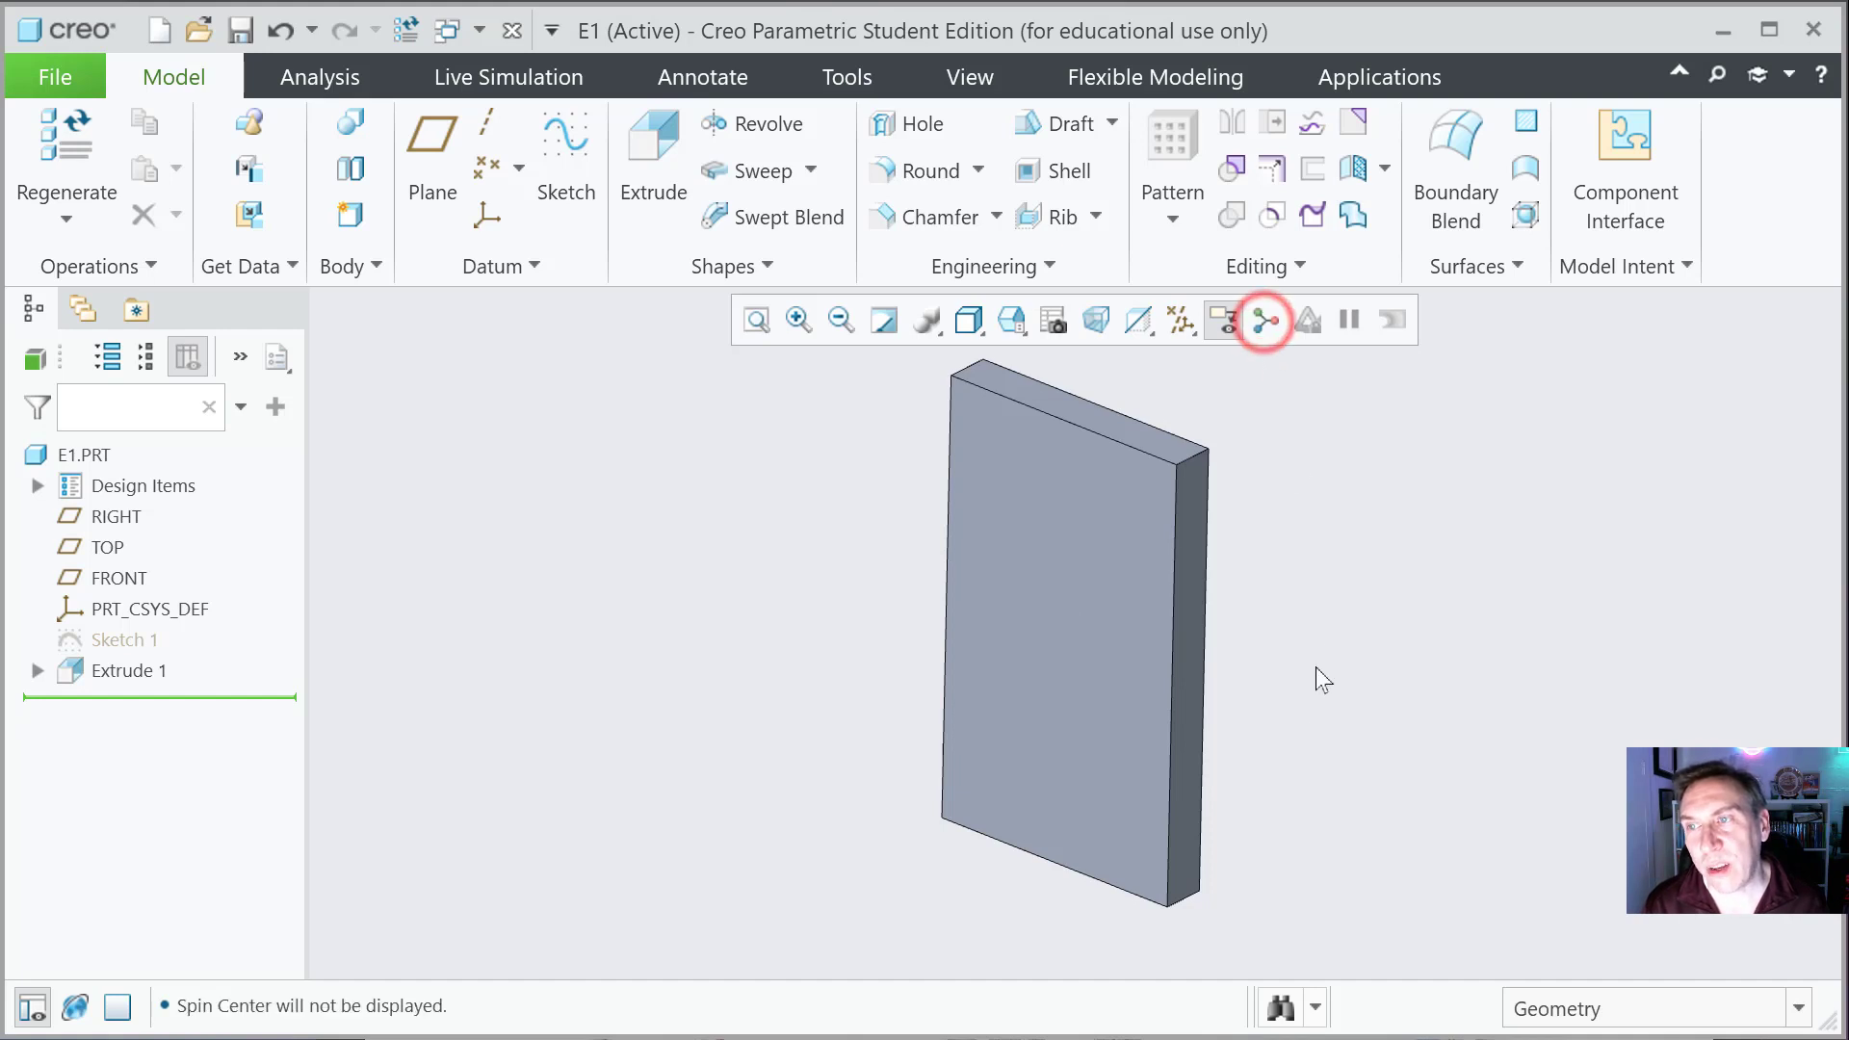
middle_drag(1264, 446, 1083, 434)
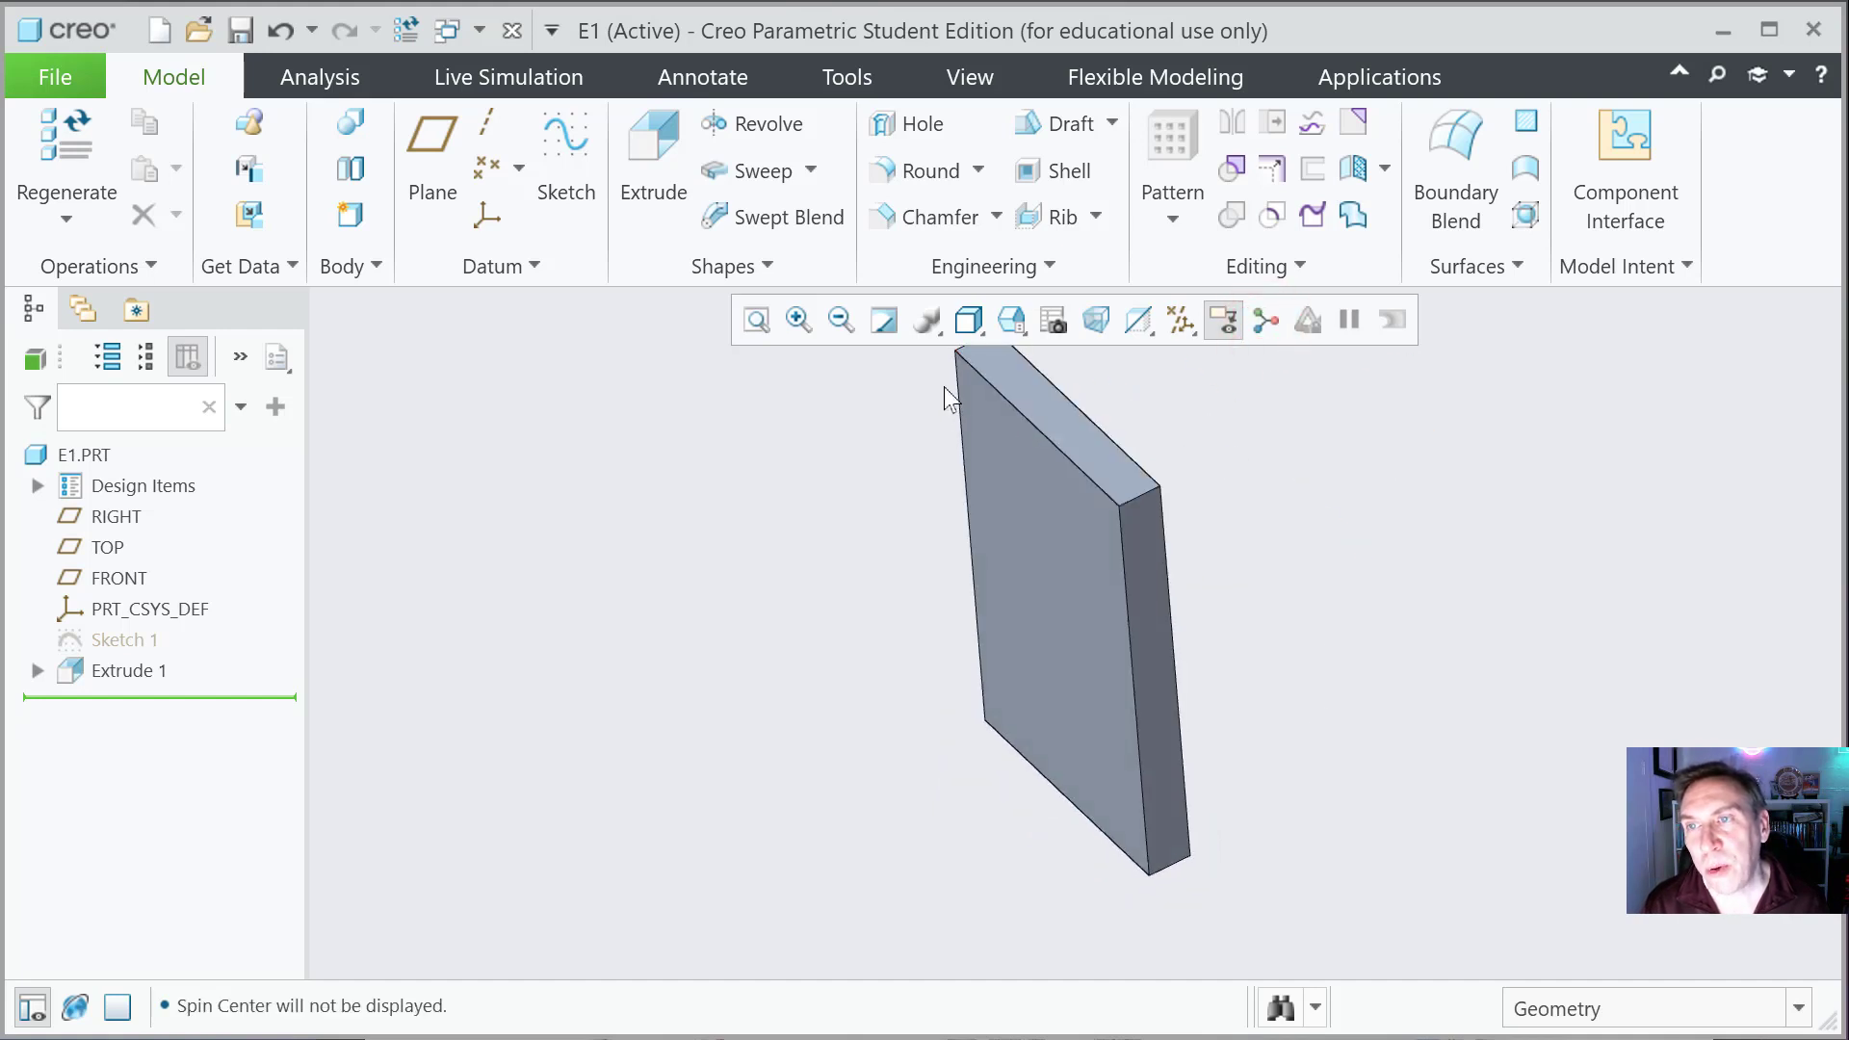
mouse_move(944, 386)
middle_down()
mouse_move(825, 503)
mouse_move(784, 355)
mouse_move(1148, 737)
middle_up()
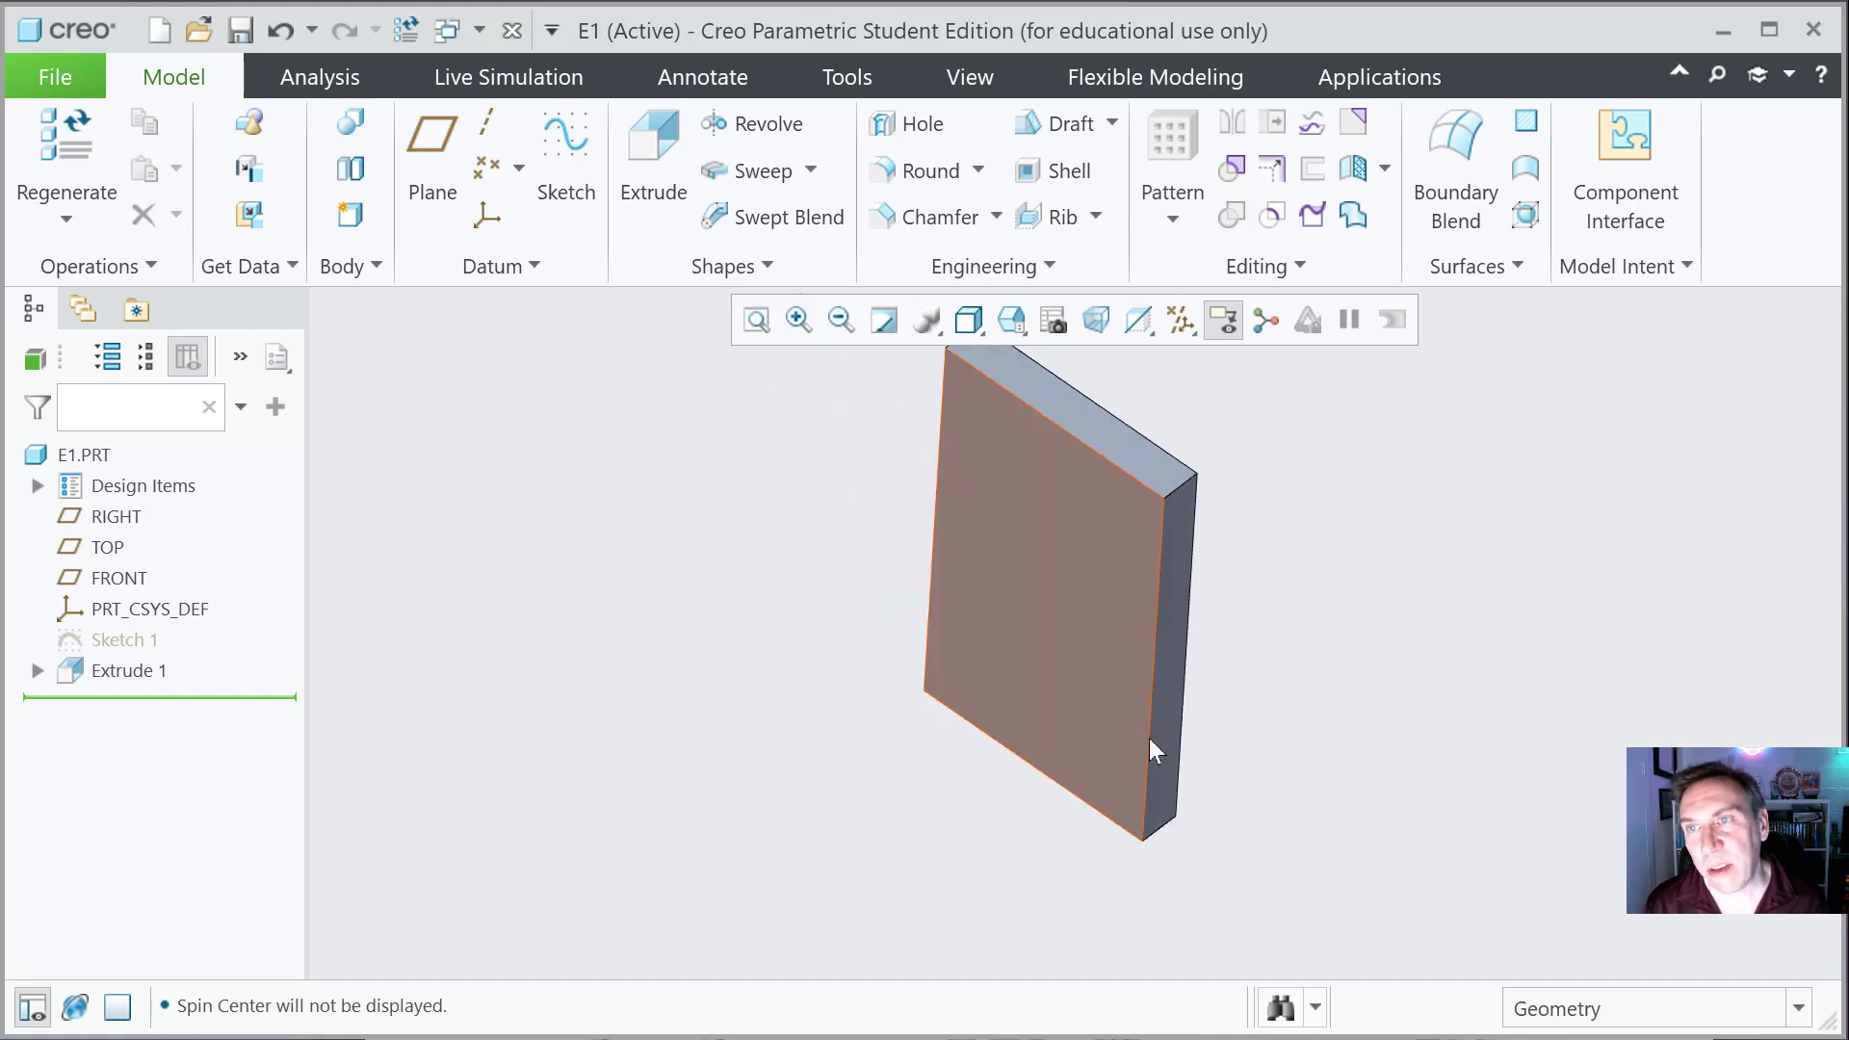
mouse_move(1172, 813)
middle_down()
mouse_move(1204, 799)
mouse_move(1271, 674)
mouse_move(1368, 355)
middle_up()
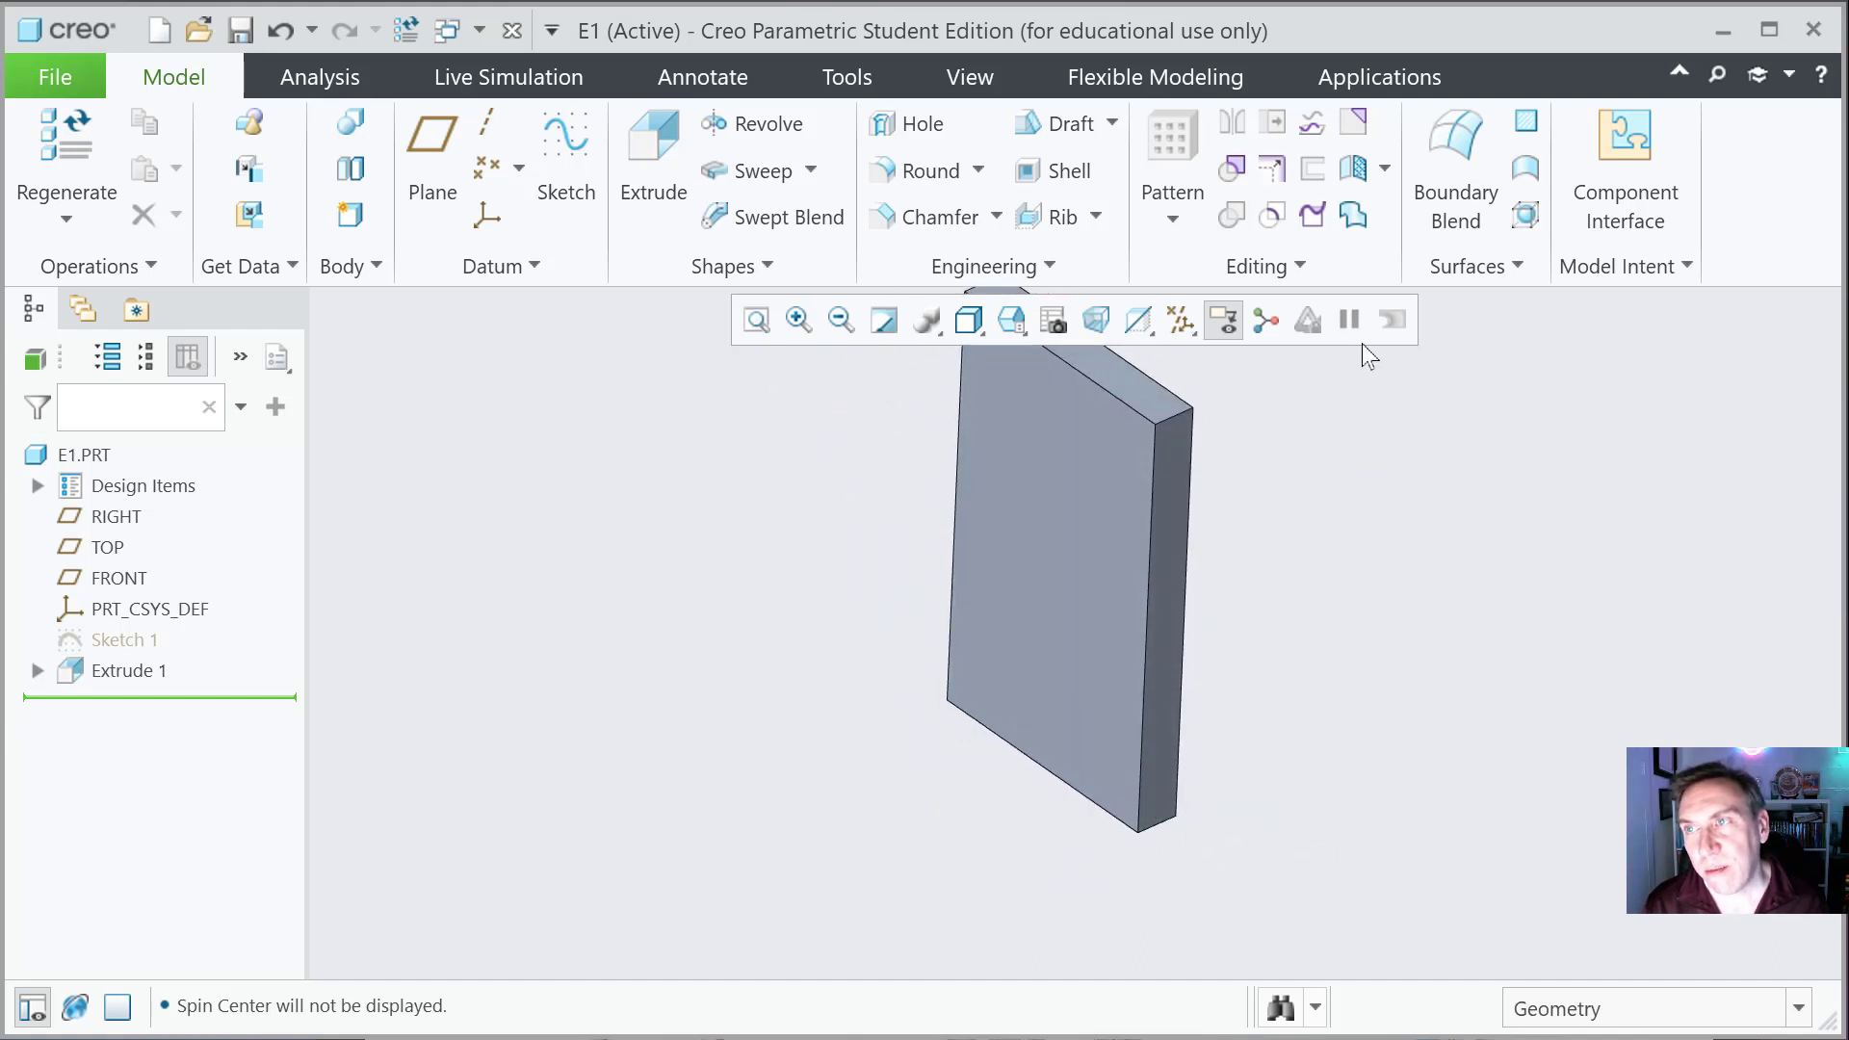
Step: Show the spin center again, orbit the plate about it, and clear the edge selection
click(1264, 323)
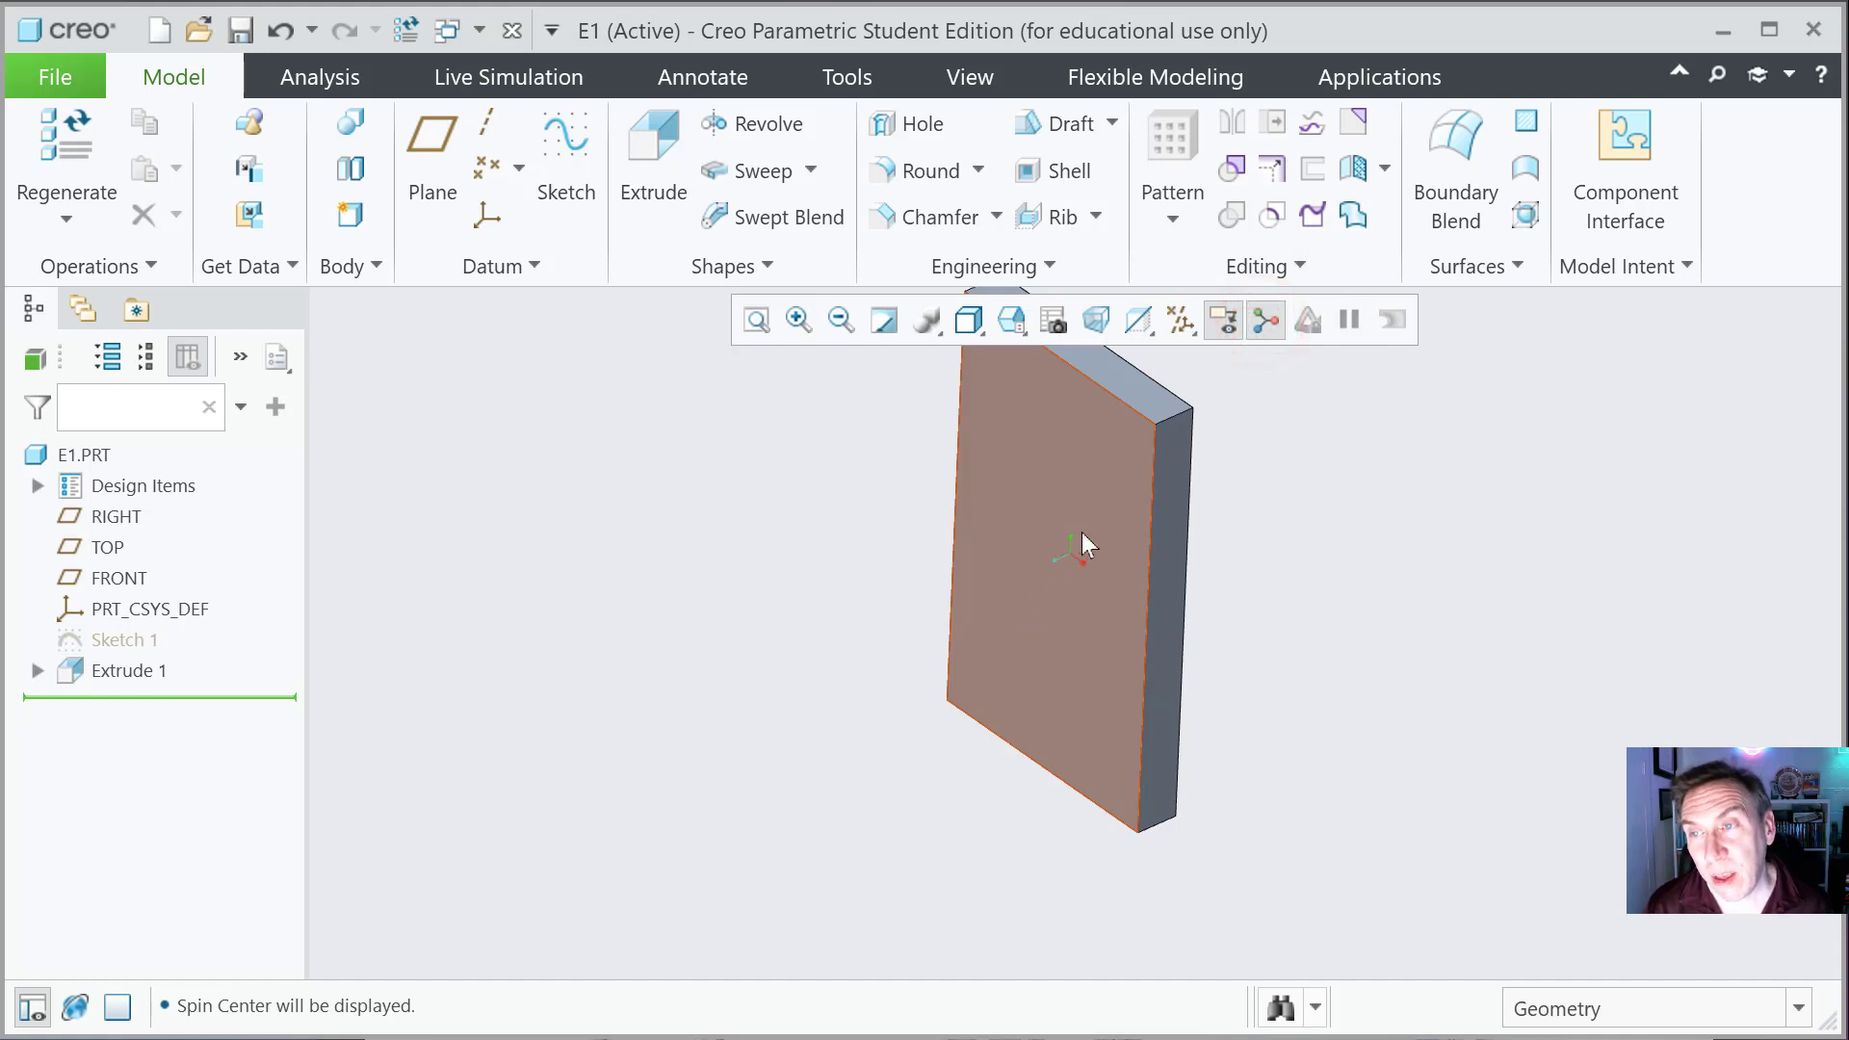
mouse_move(1083, 534)
middle_down()
mouse_move(1024, 528)
mouse_move(1115, 578)
mouse_move(1107, 511)
mouse_move(1060, 528)
mouse_move(1123, 395)
mouse_move(1194, 387)
middle_up()
click(1127, 399)
click(1184, 383)
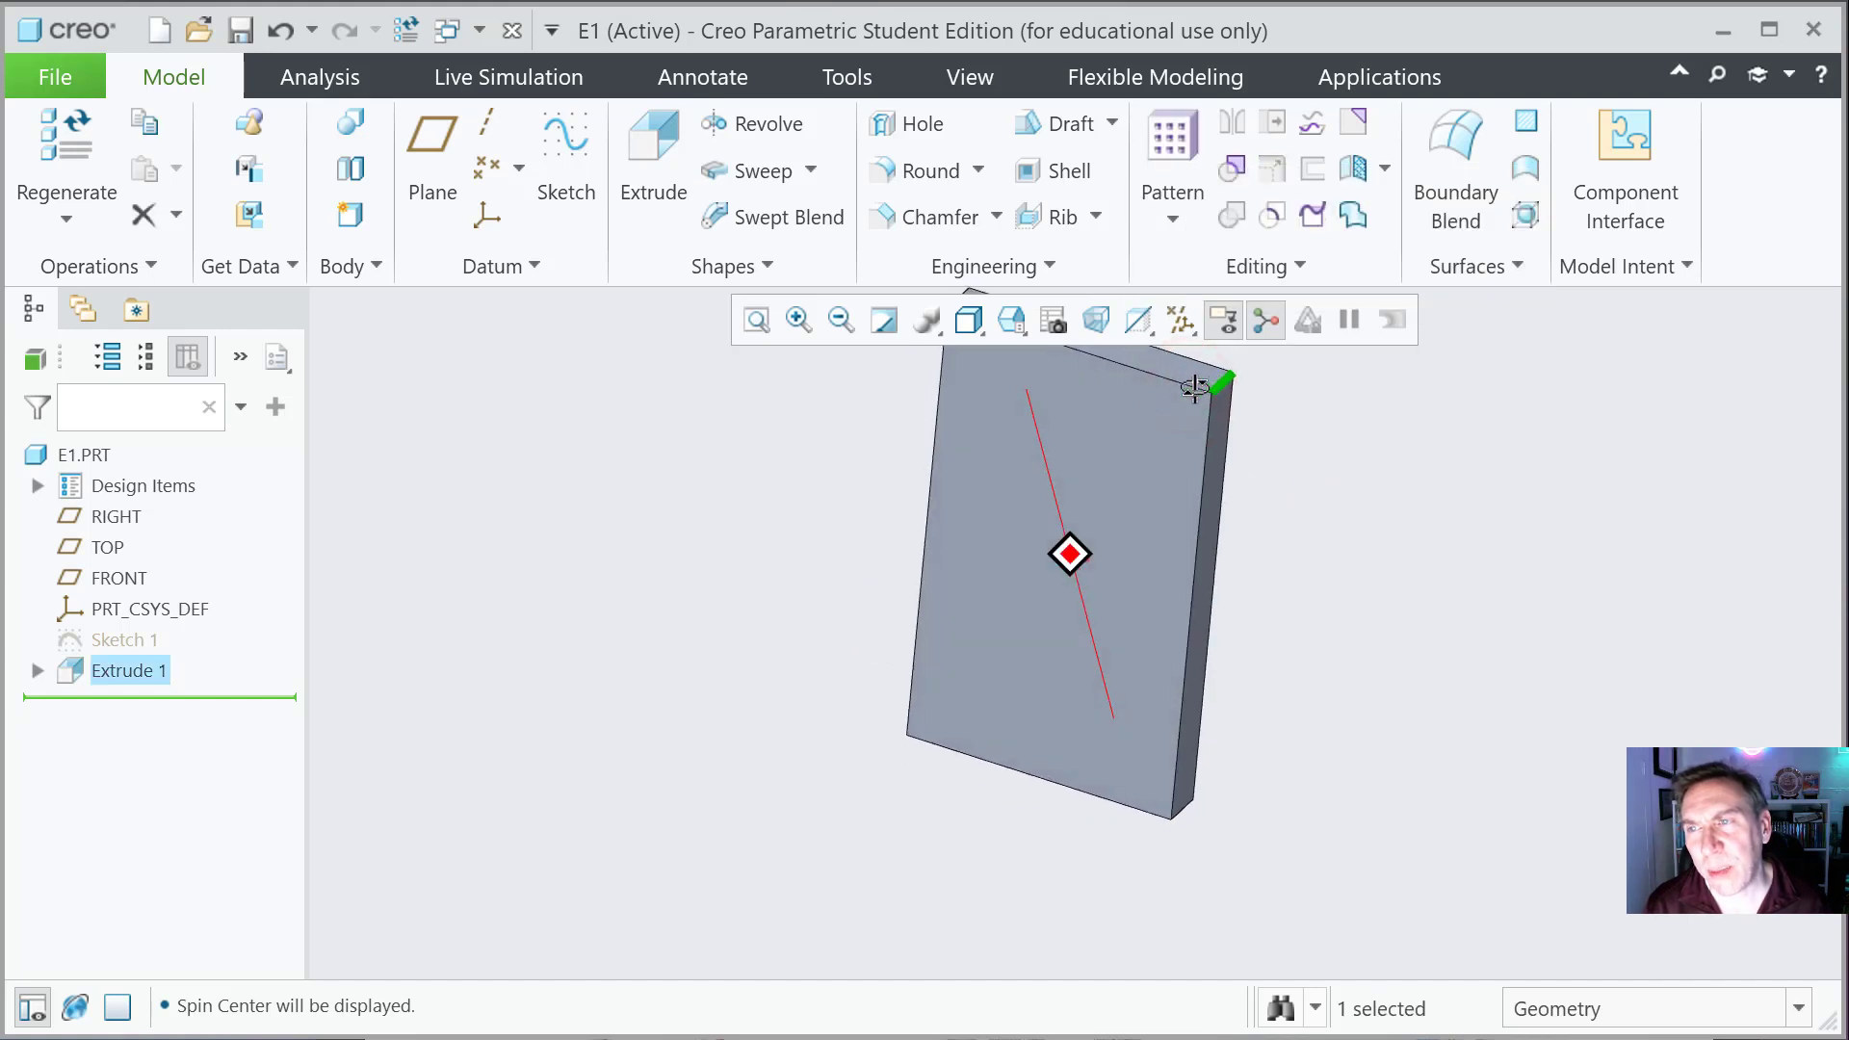
click(1538, 654)
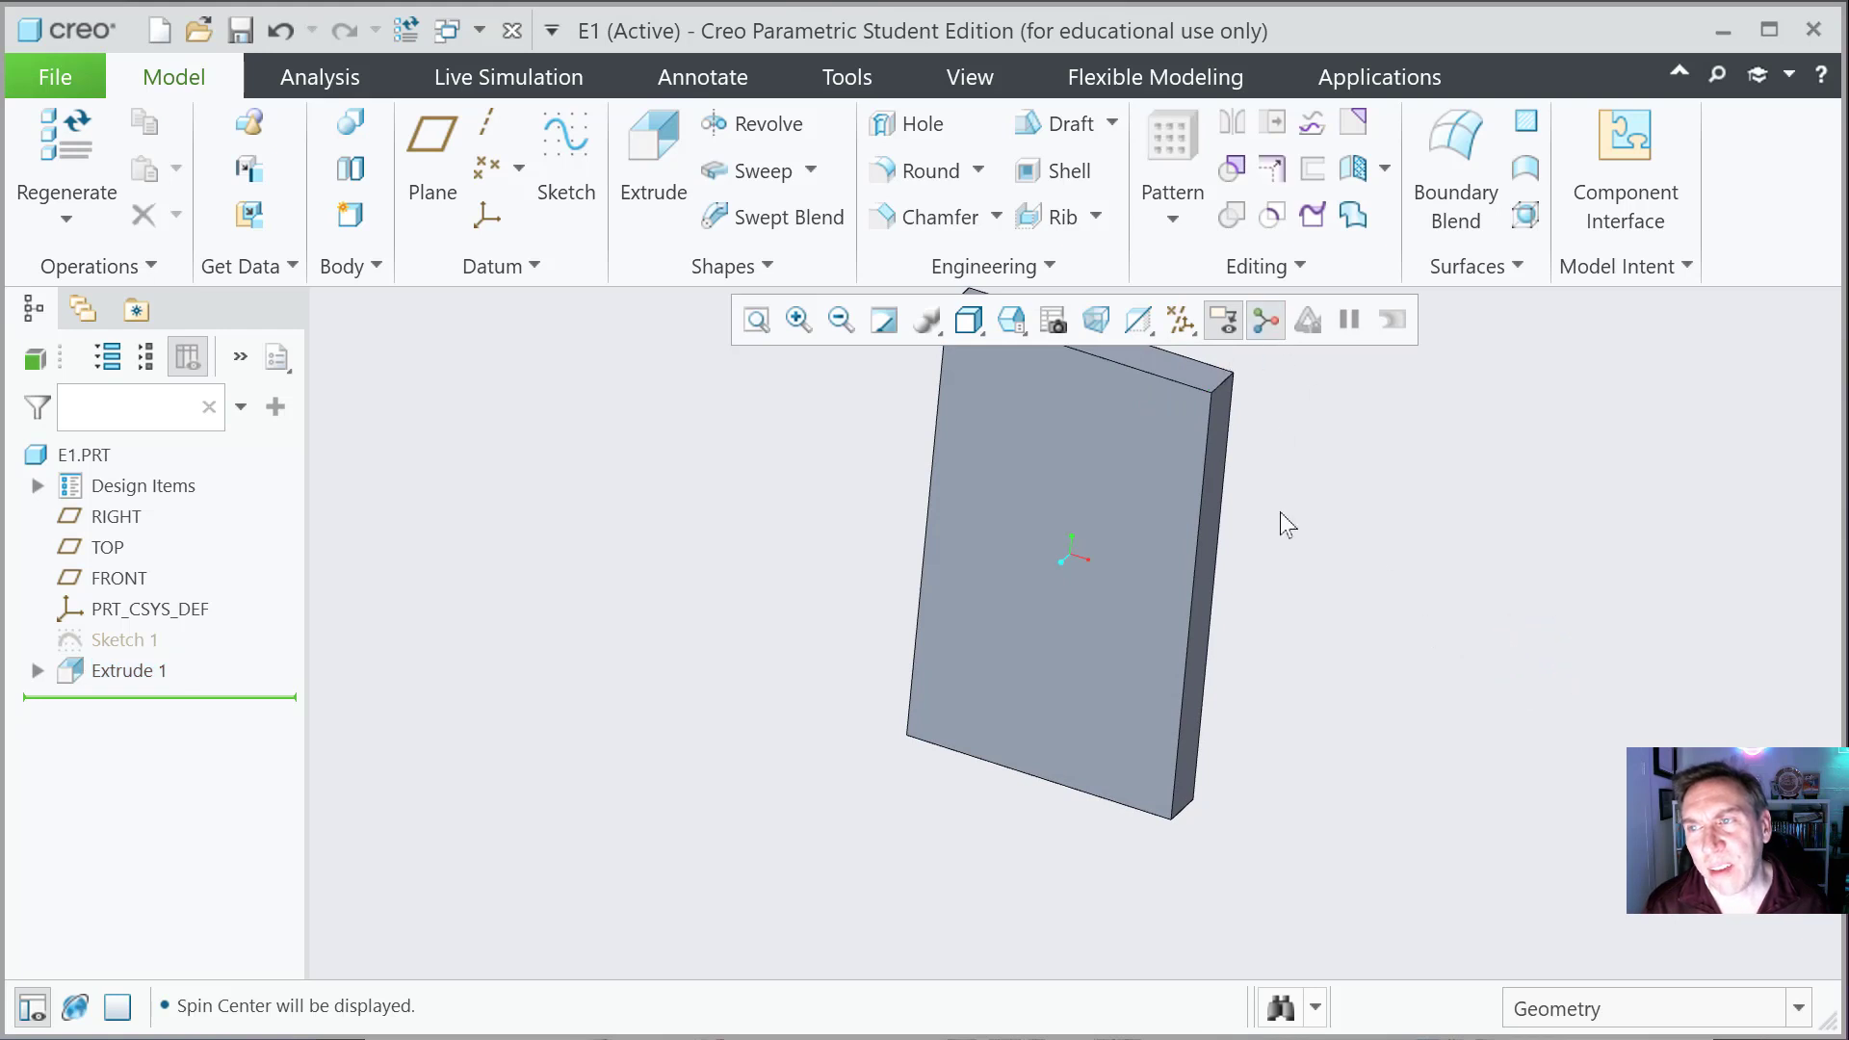
middle_drag(1280, 513, 1296, 551)
scroll(1356, 372, up, 2)
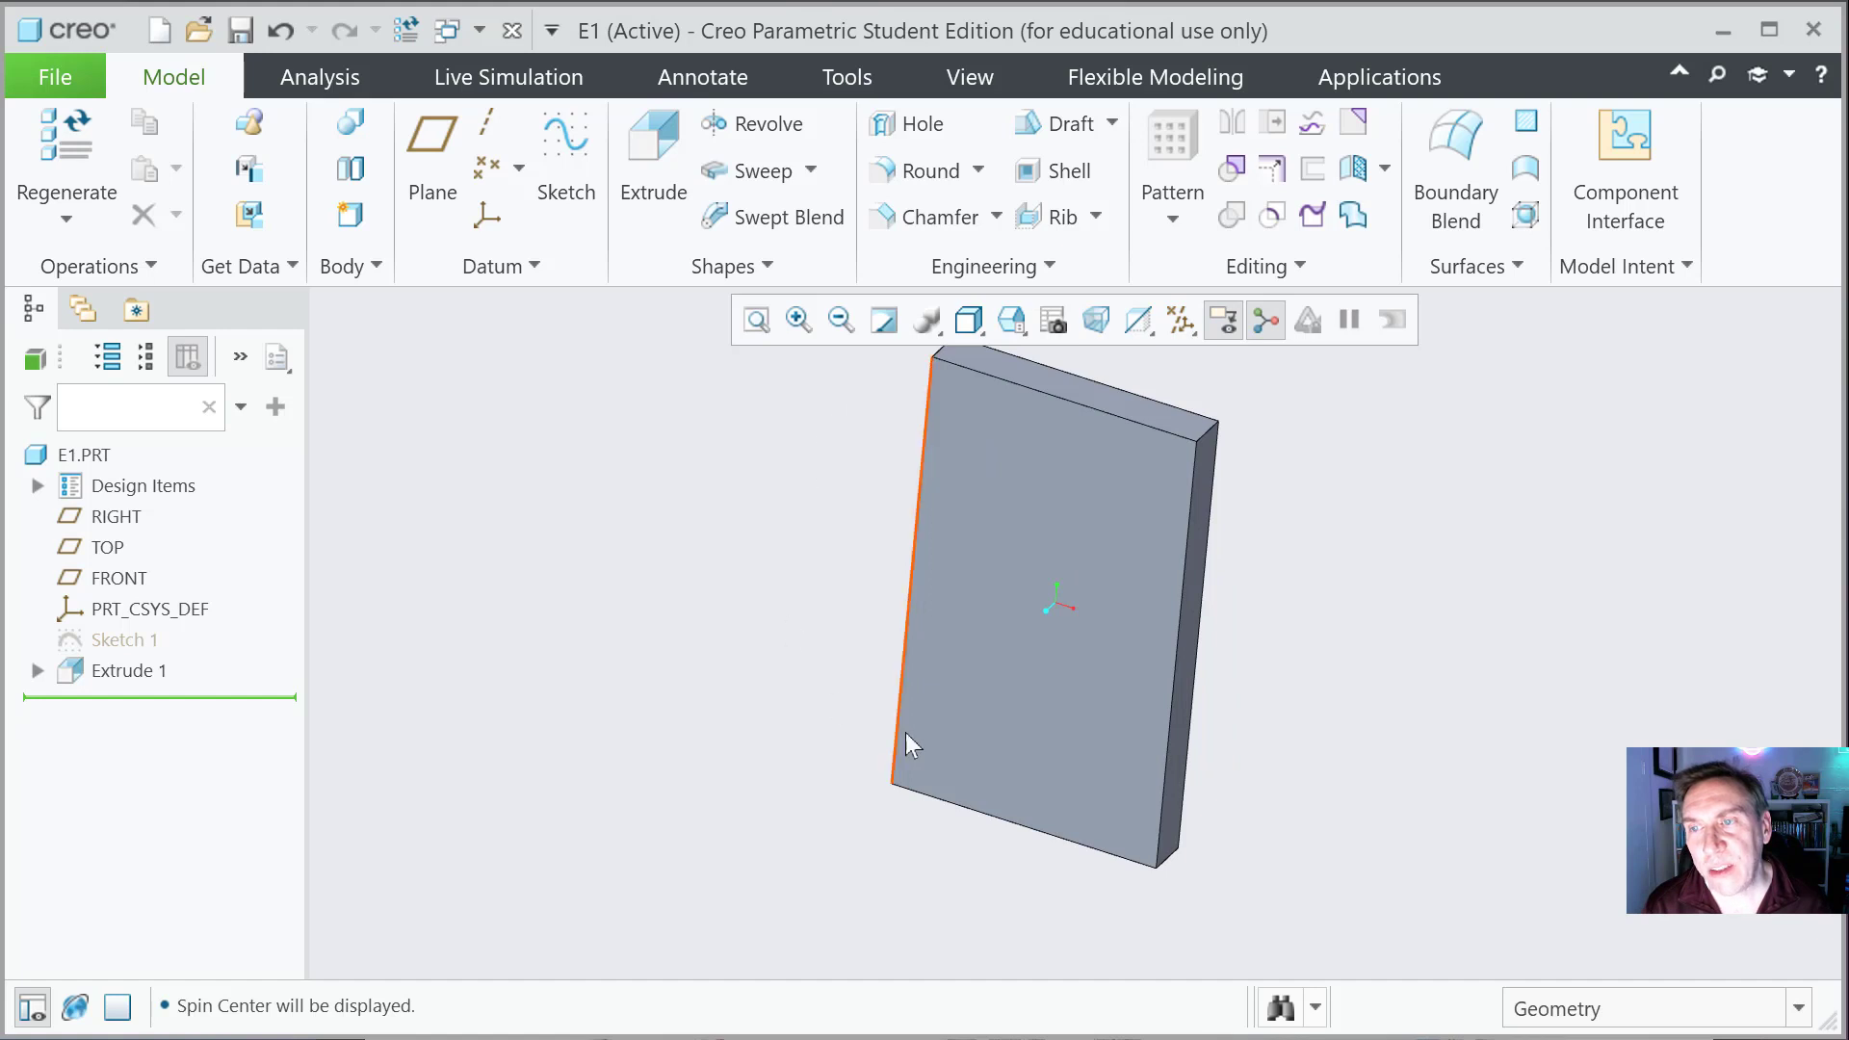
Step: Return the plate to Default Orientation, select its front face, and check which sketch belongs to Extrude 1 in the model tree
click(1013, 321)
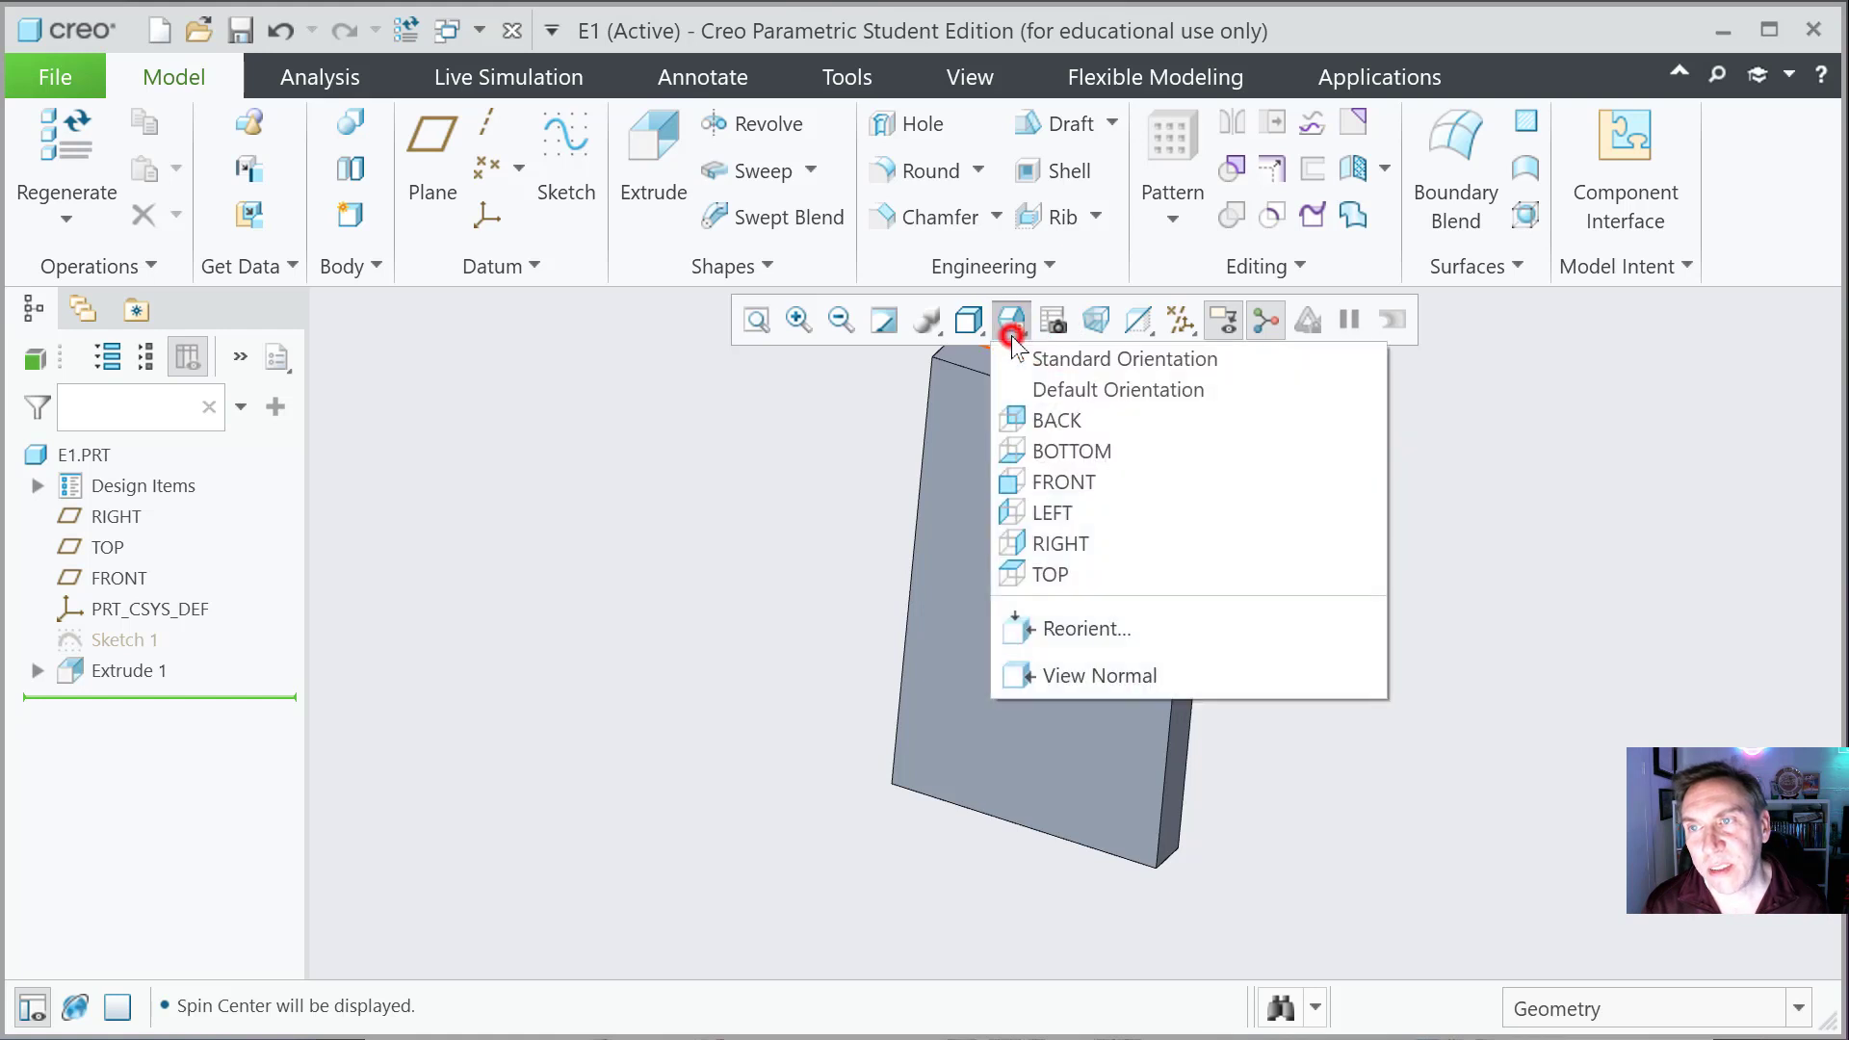
click(1037, 389)
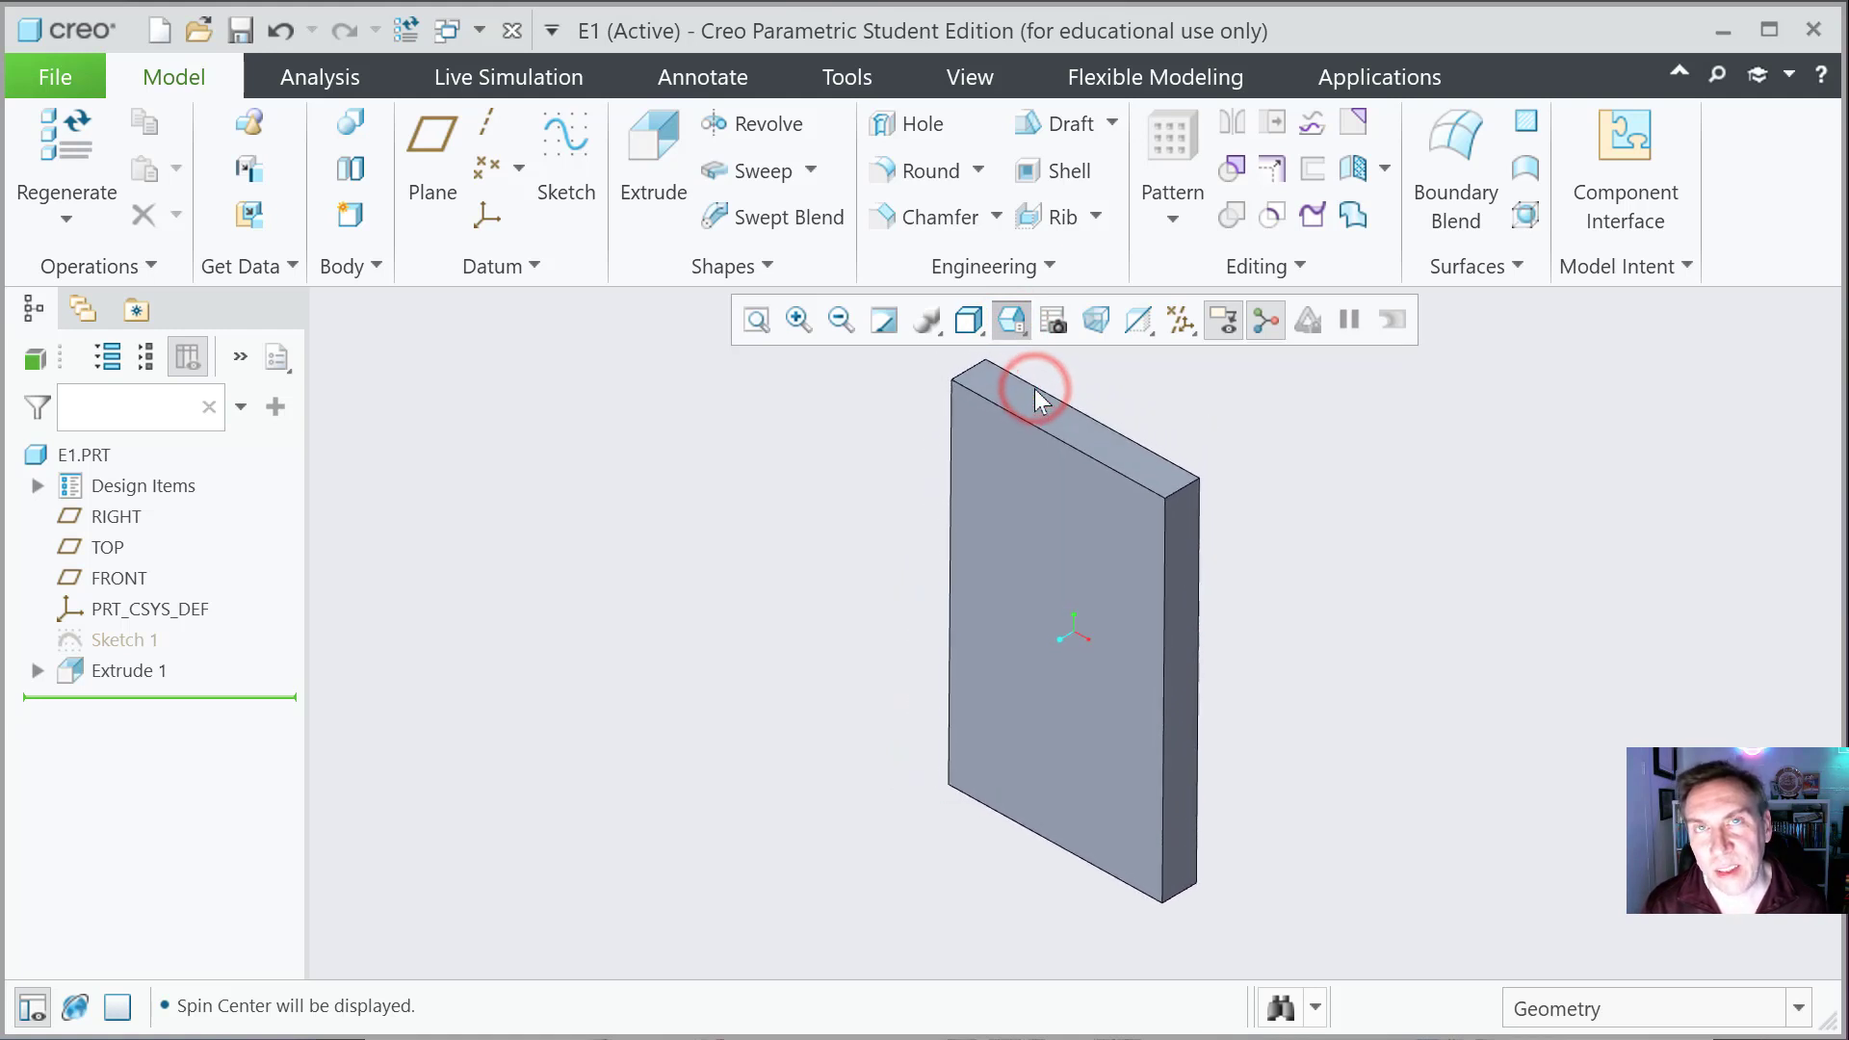
click(1050, 768)
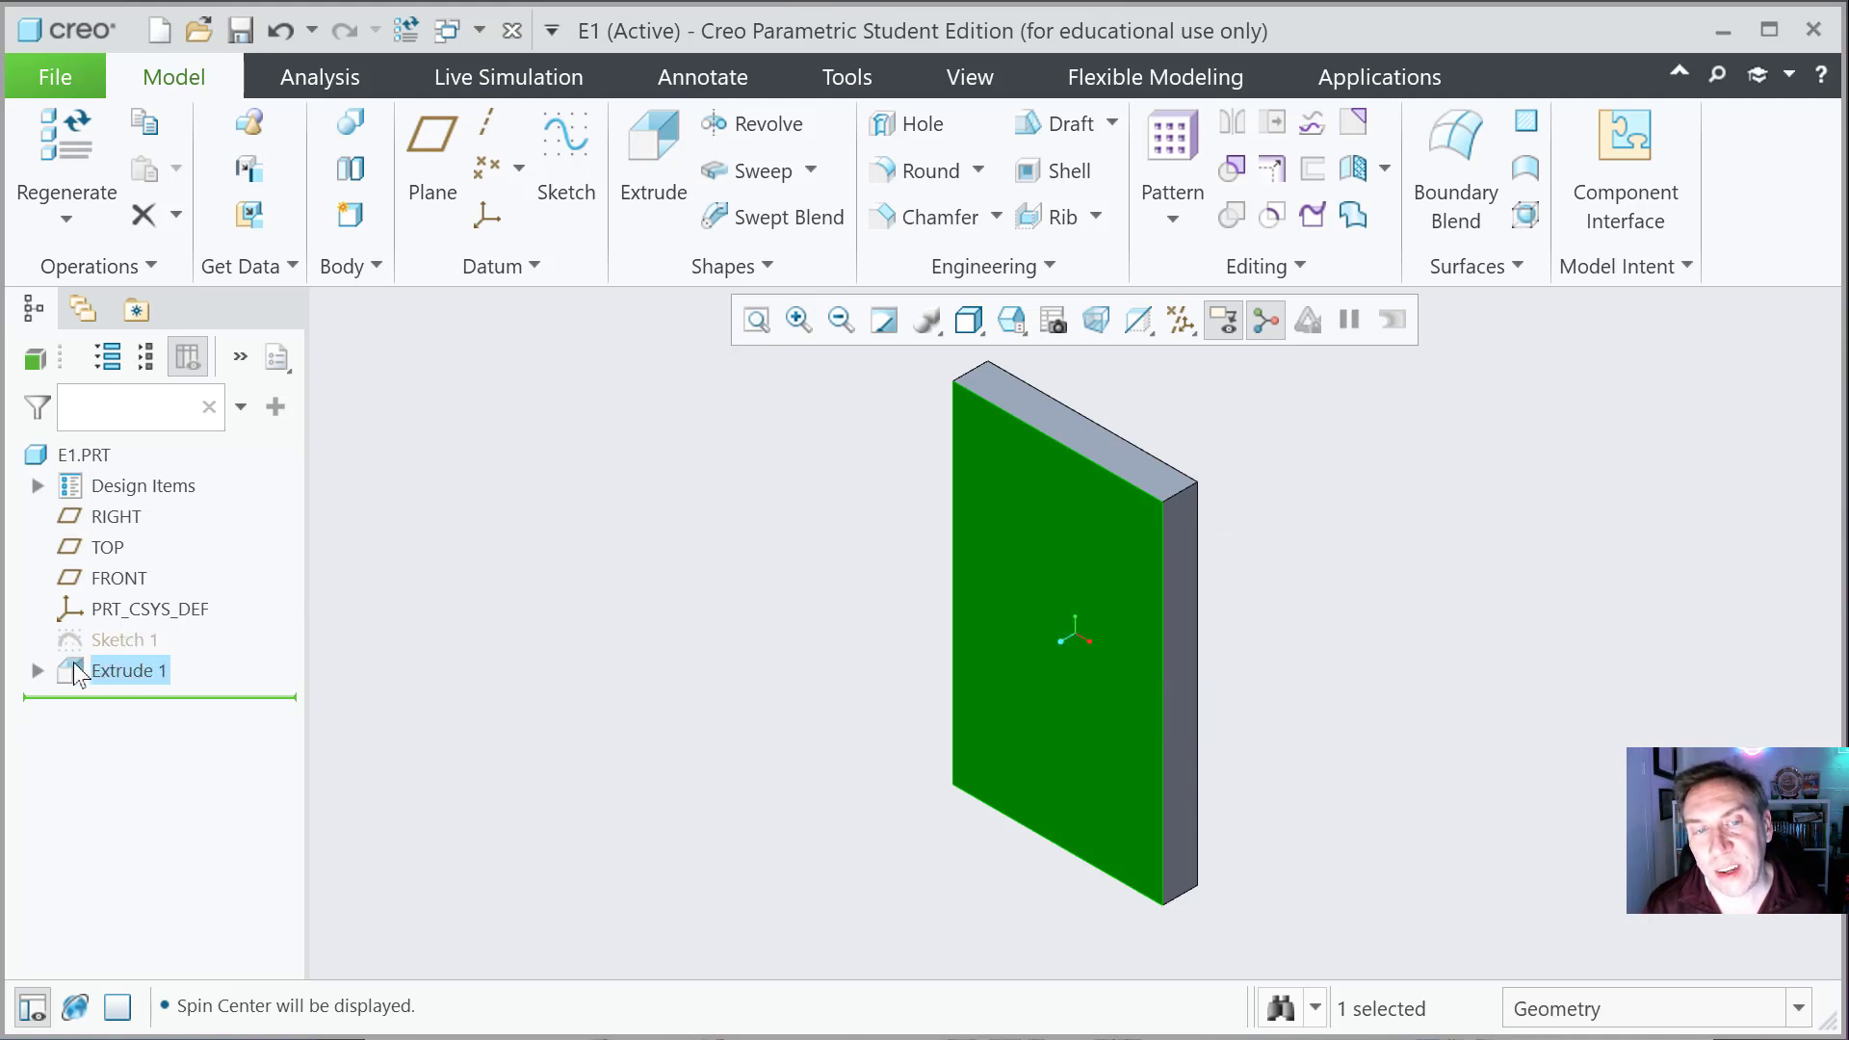
click(37, 670)
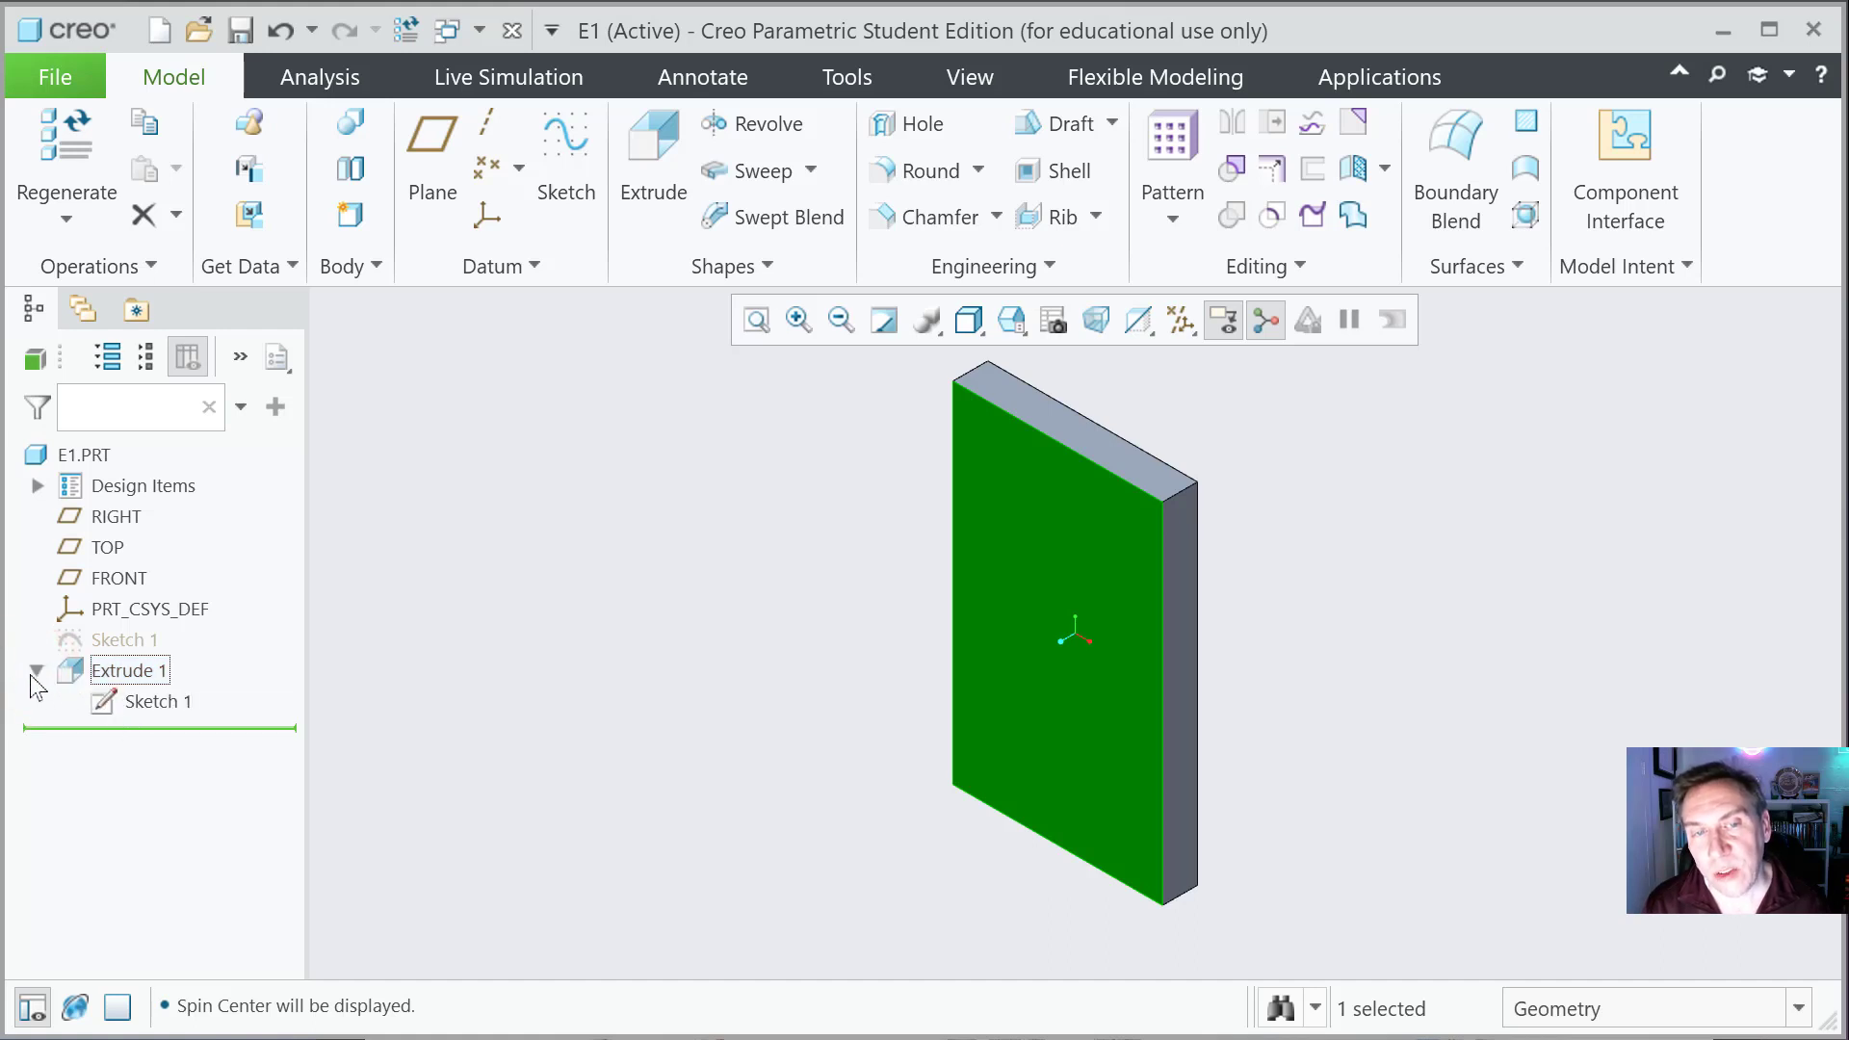
click(37, 672)
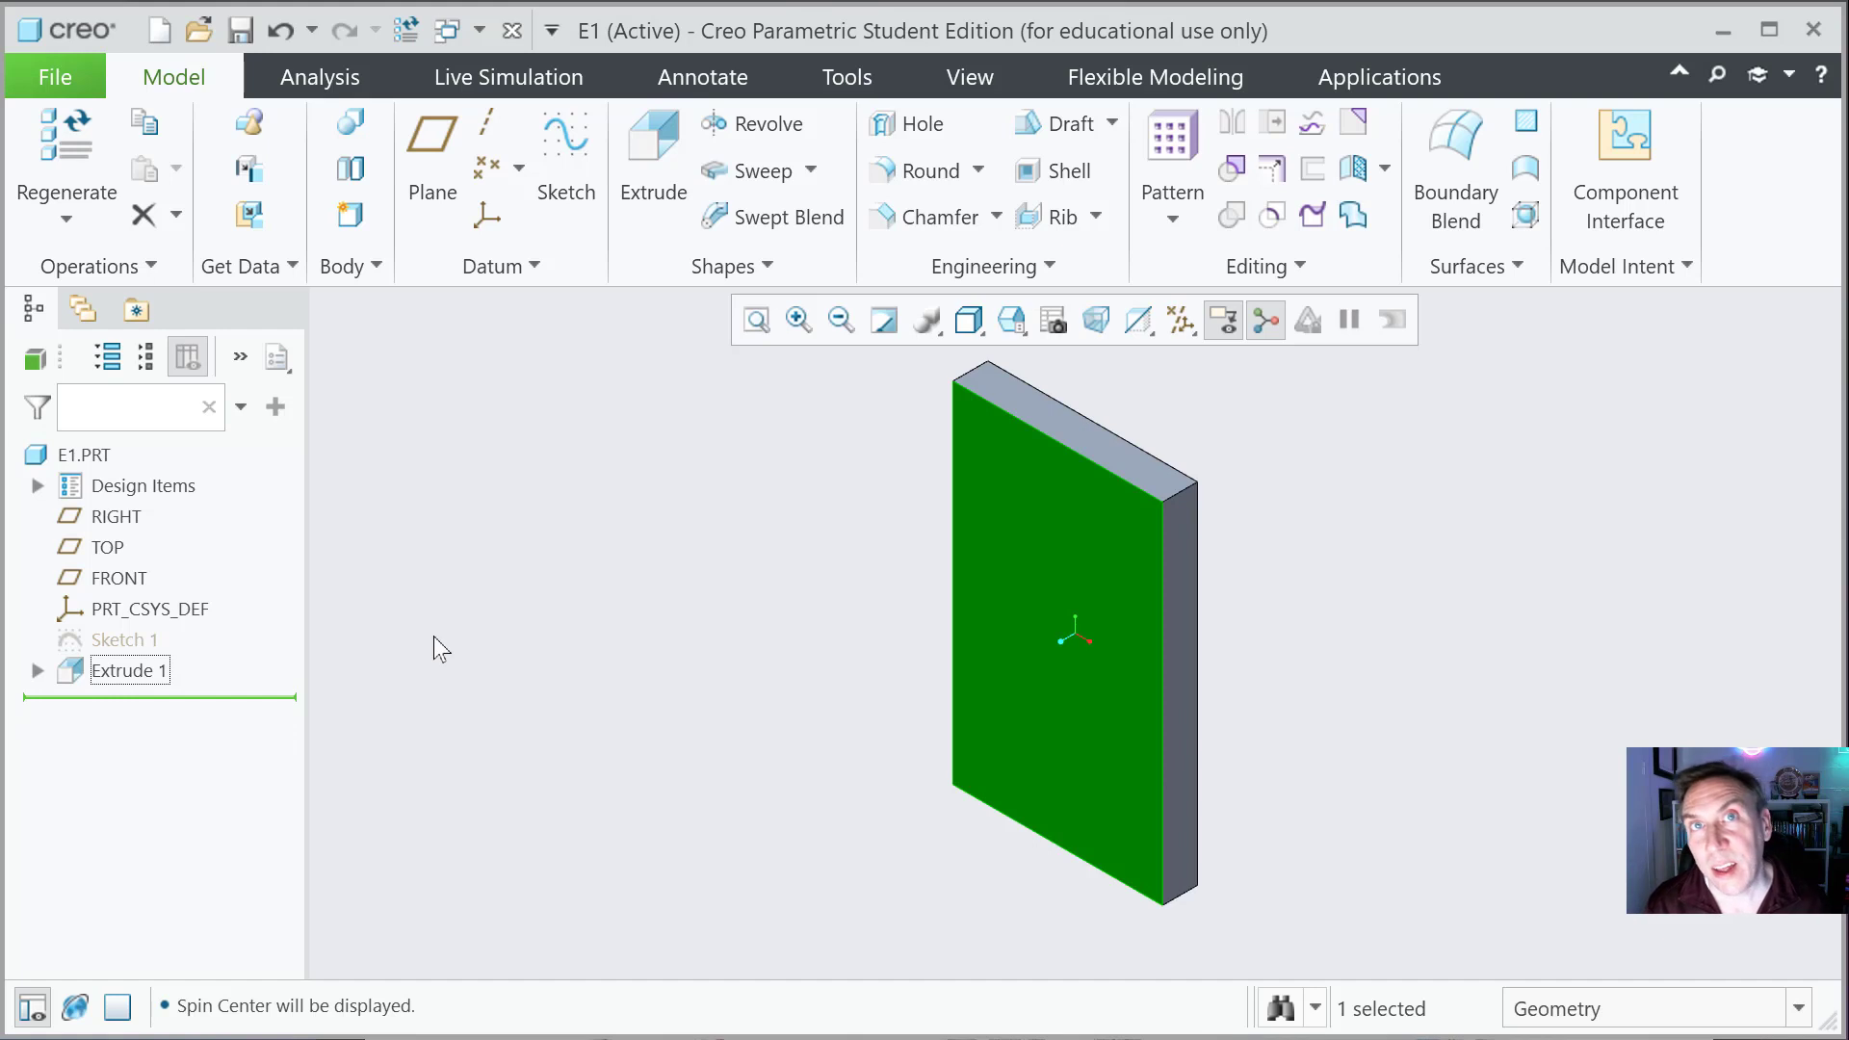
Step: Start an Extrude on the plate's front face and sketch a full-width rectangle about 1.625 high from its lower-left corner
click(1101, 759)
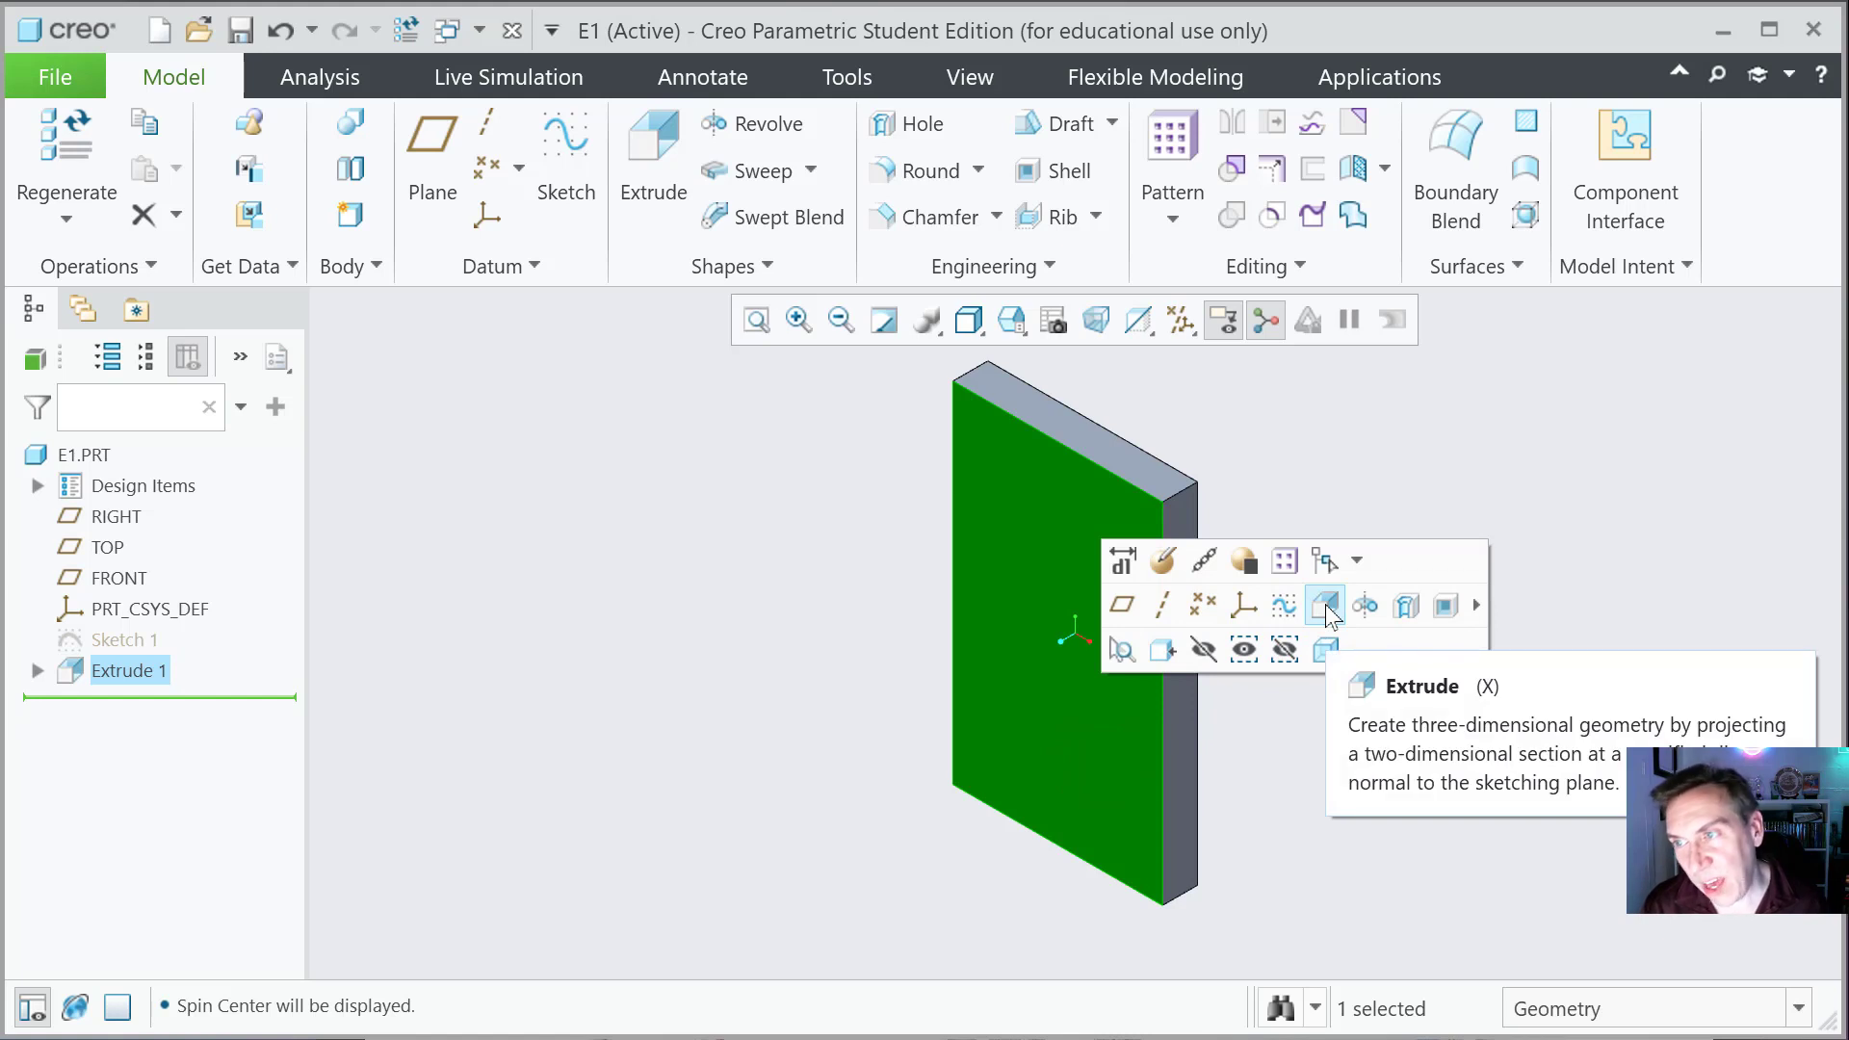
click(1325, 607)
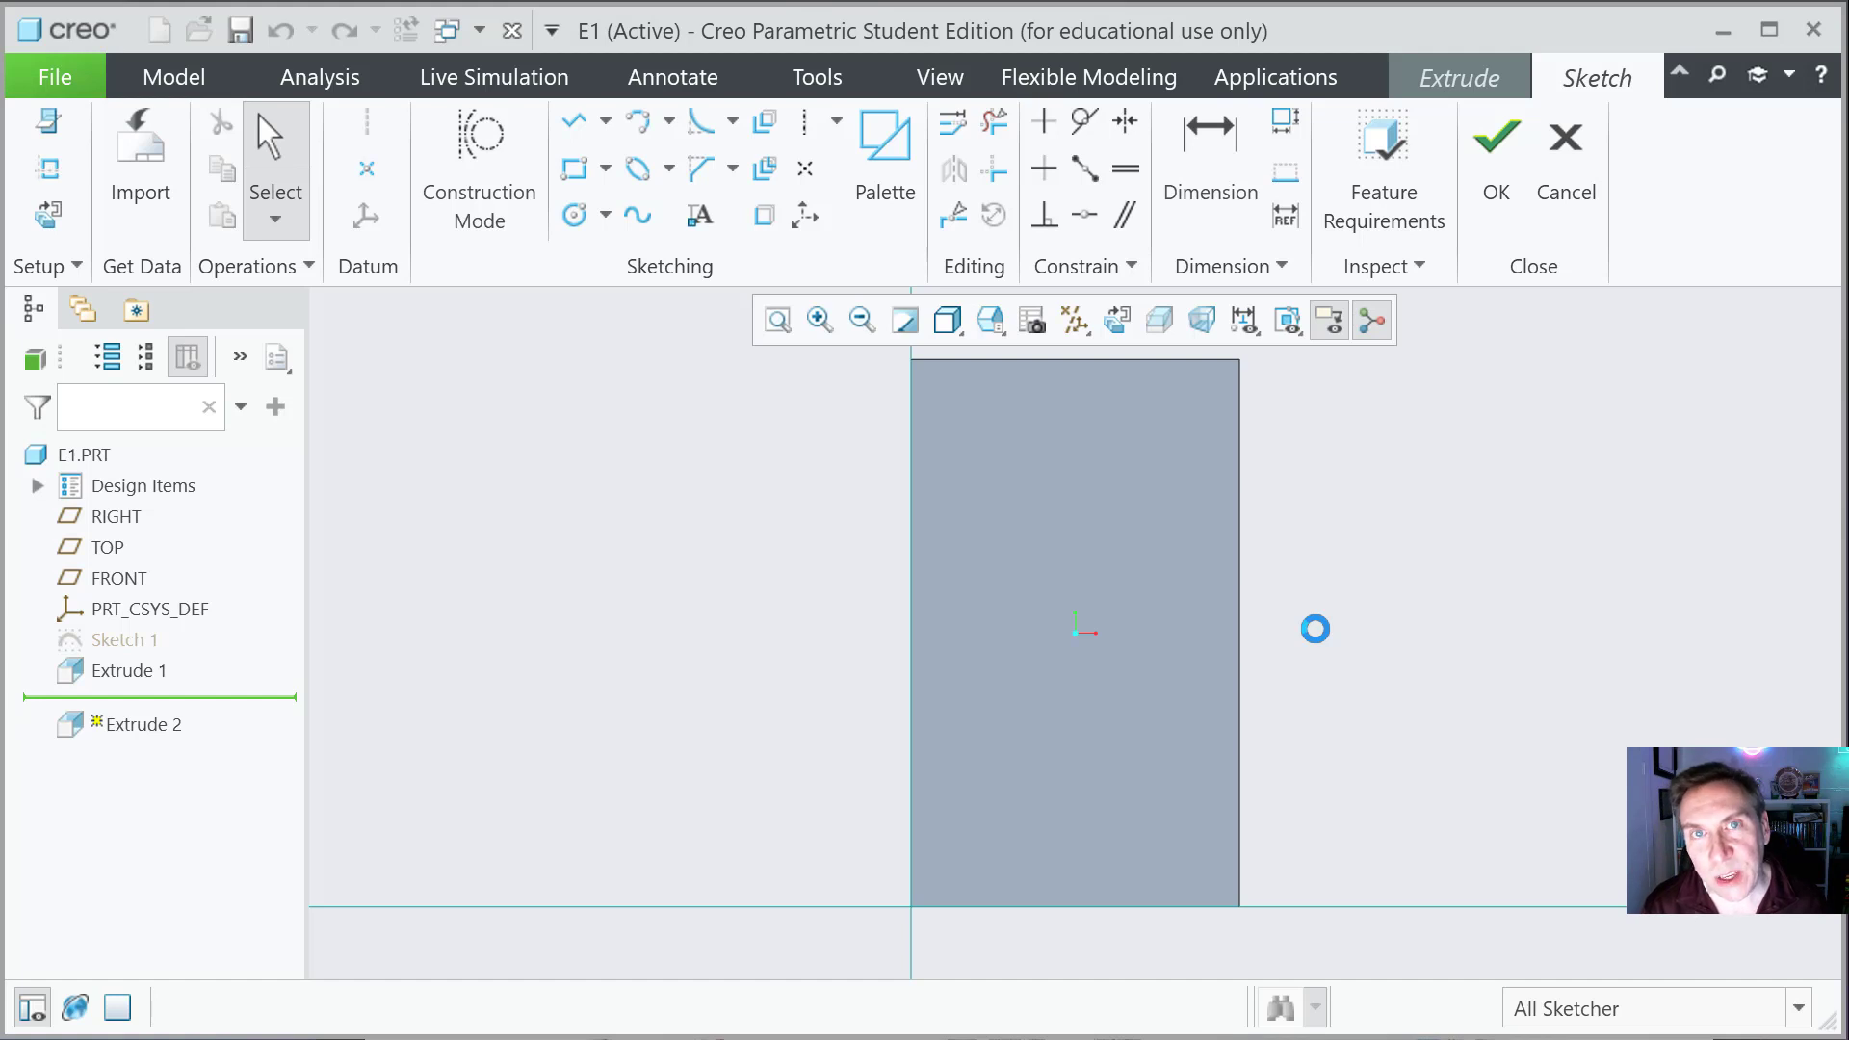
click(576, 174)
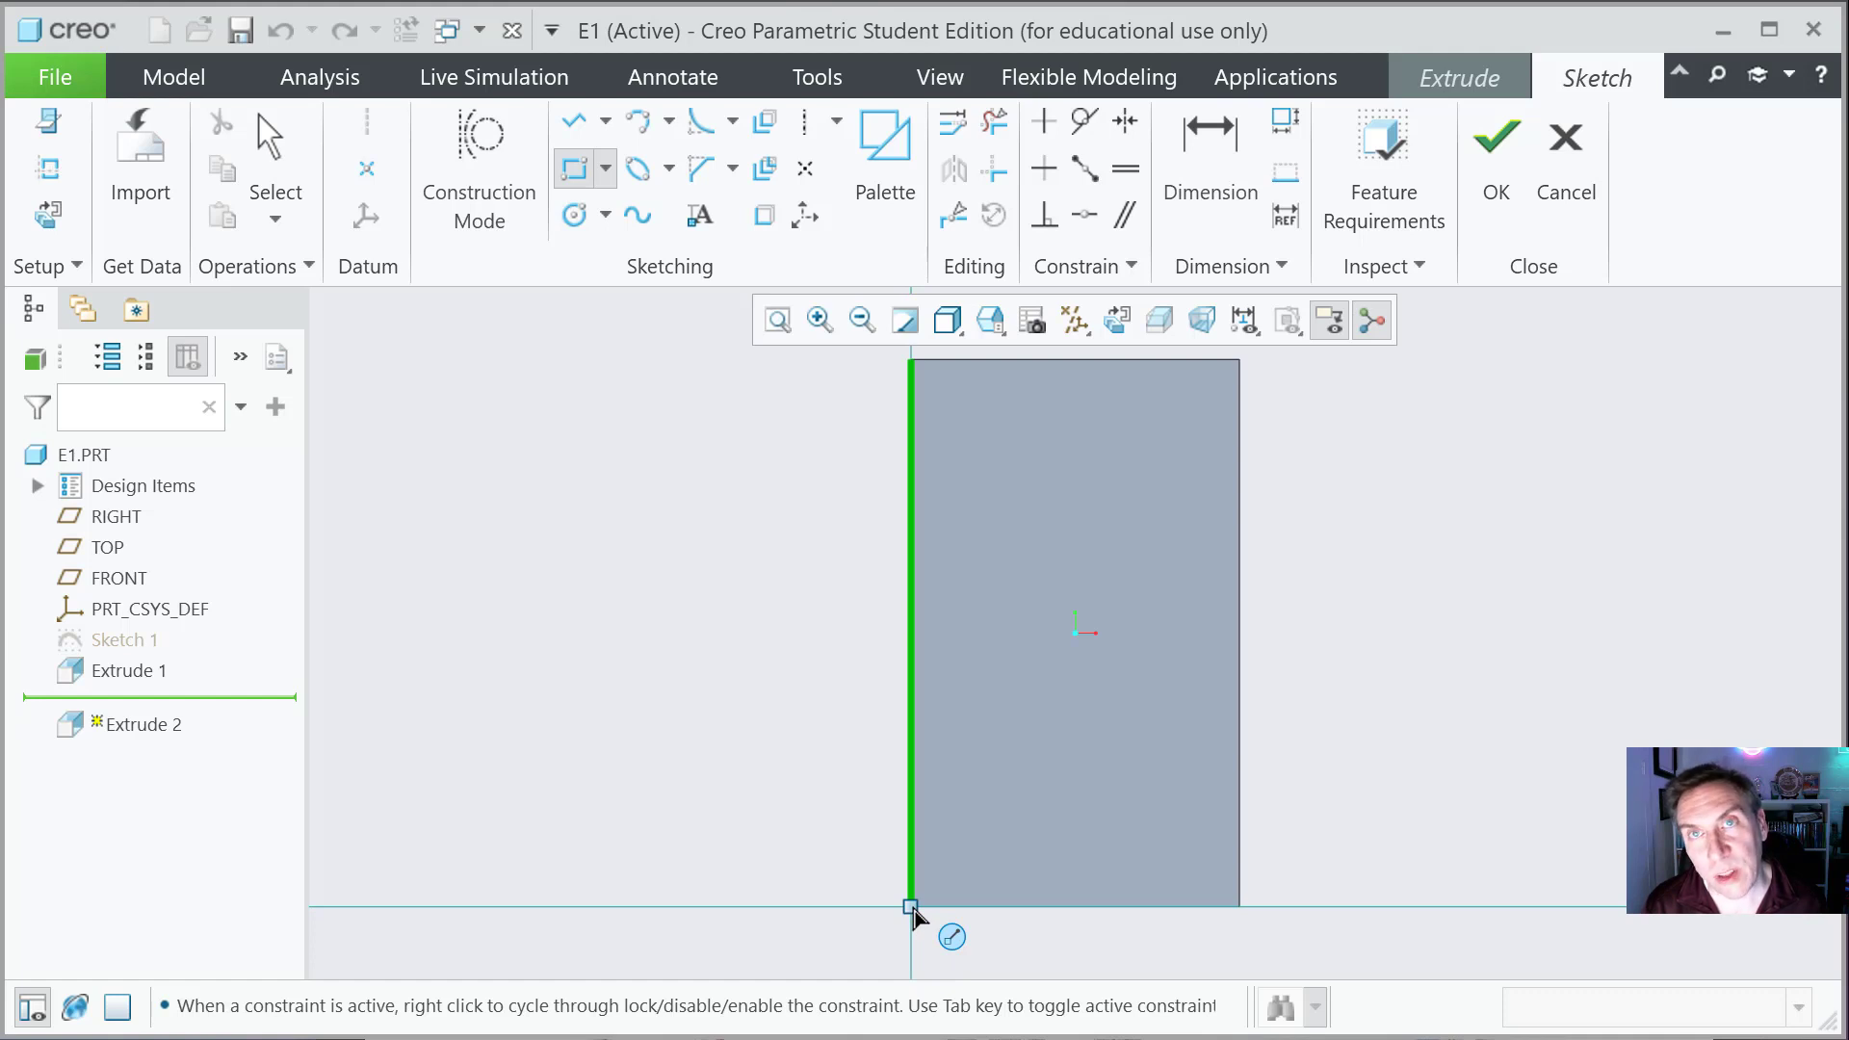
click(910, 907)
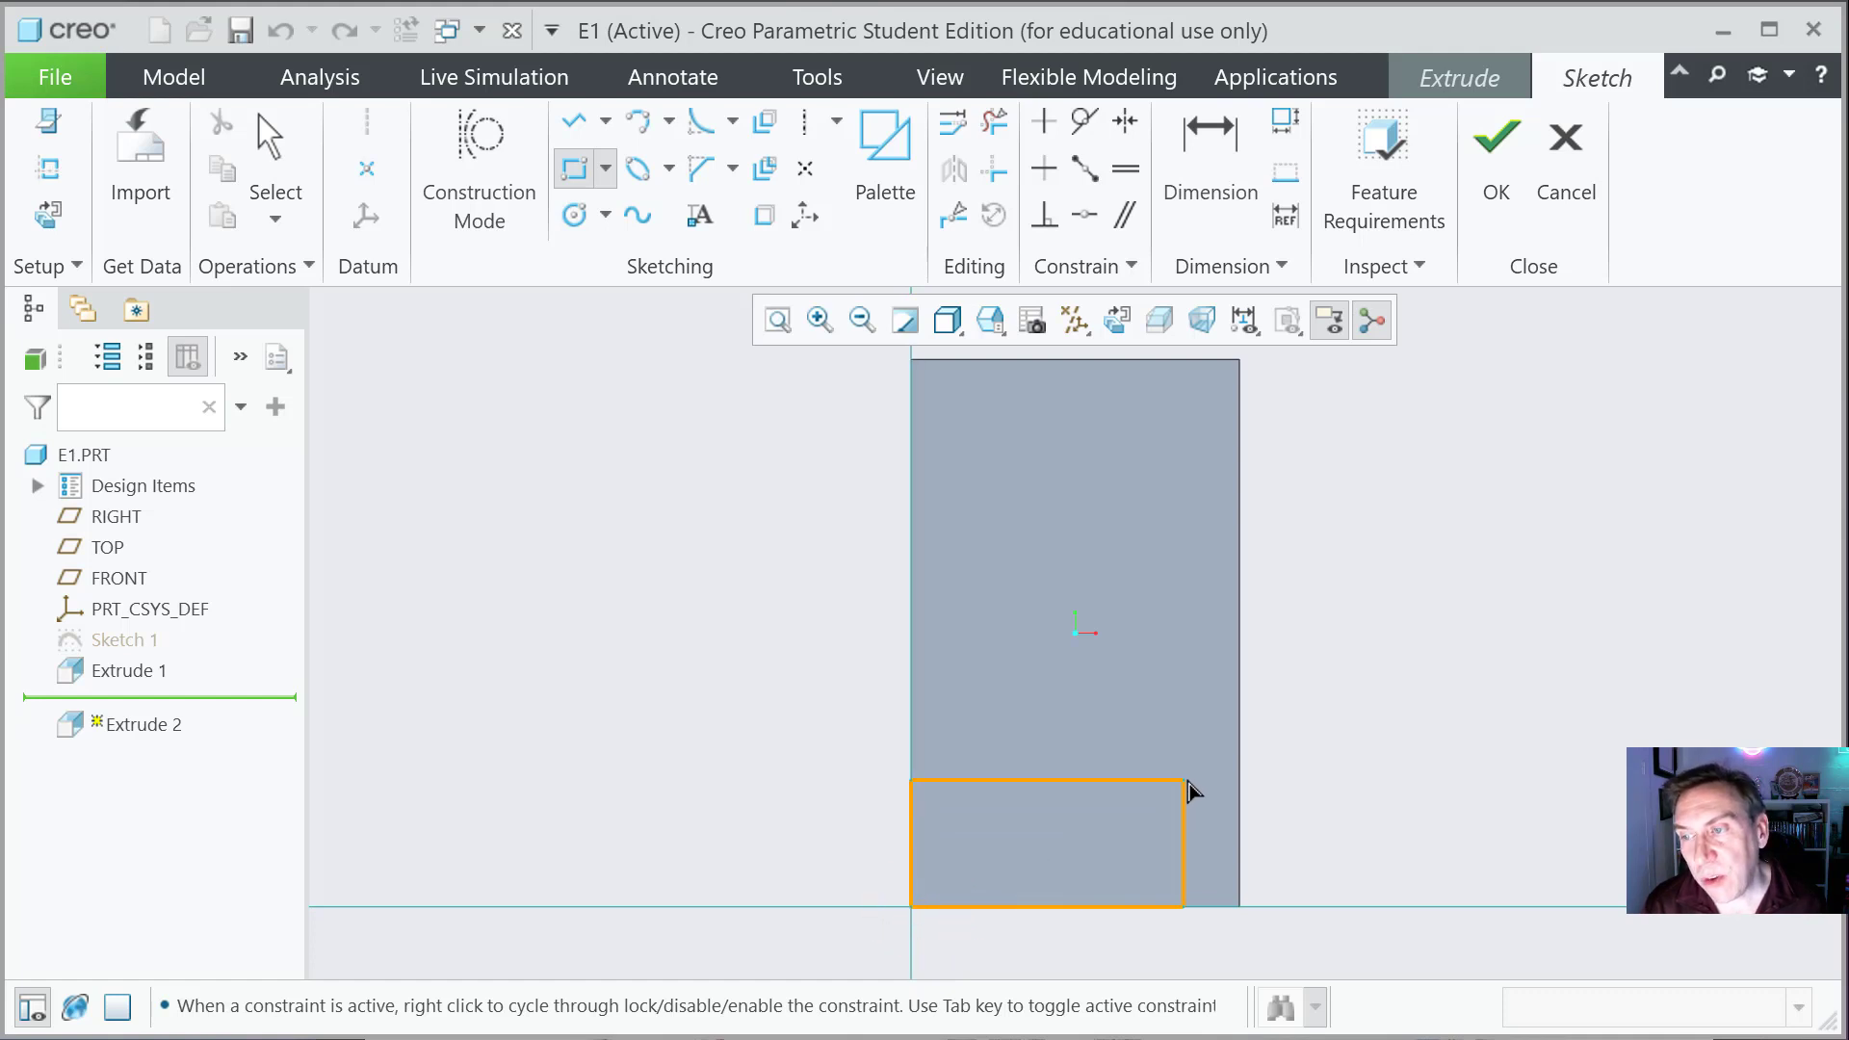
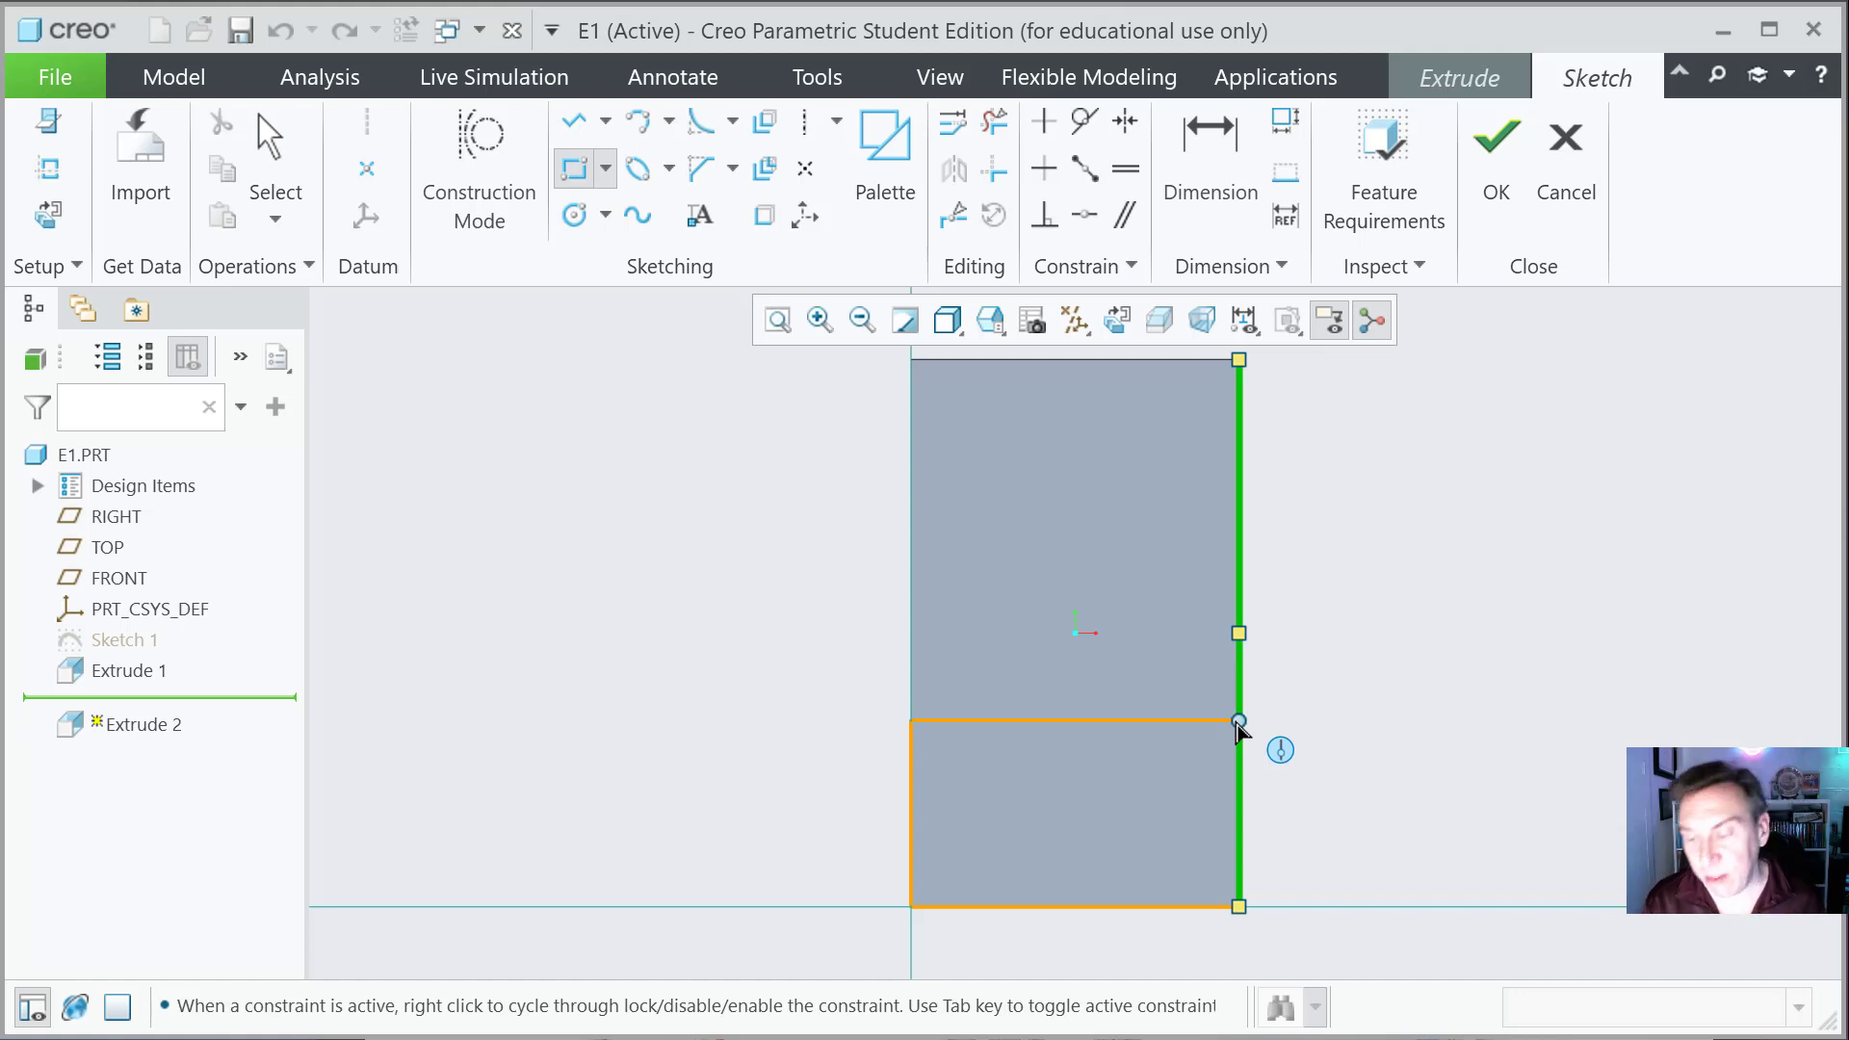
mouse_move(1238, 725)
mouse_down()
mouse_move(1237, 663)
mouse_move(1236, 730)
mouse_up()
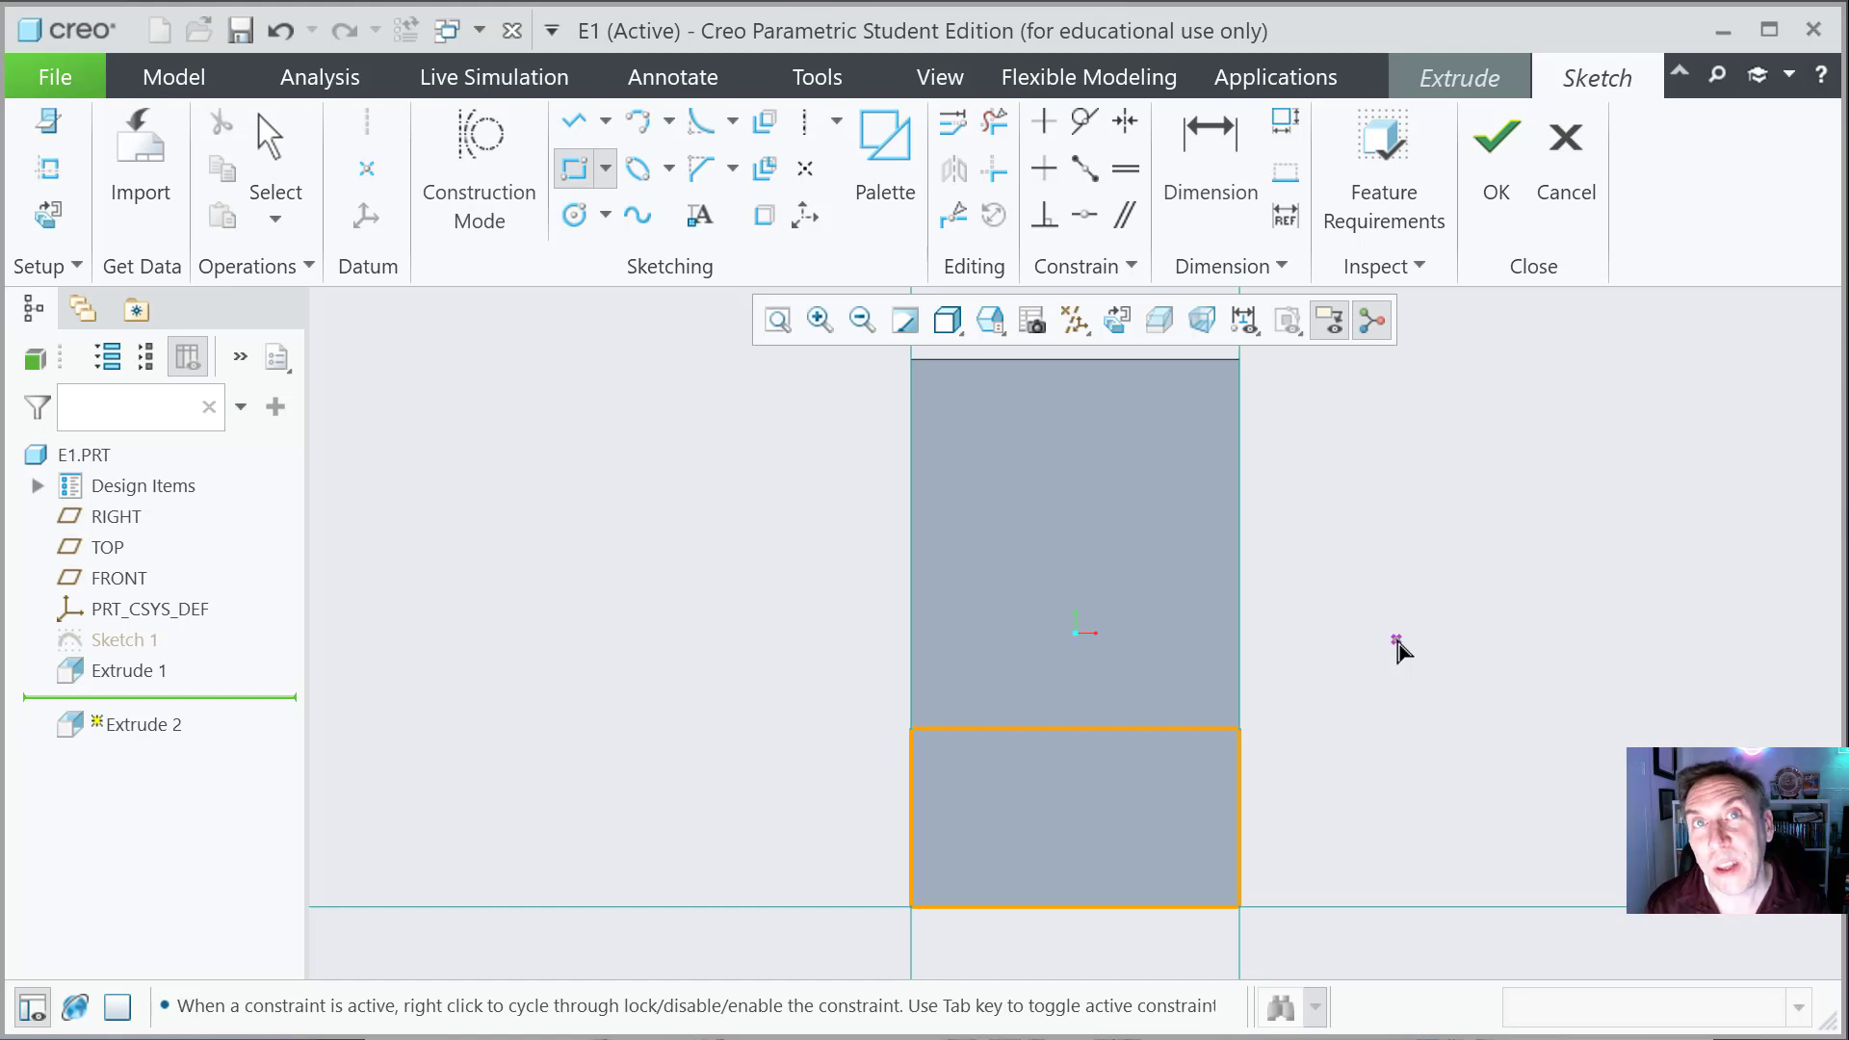
middle_click(1399, 651)
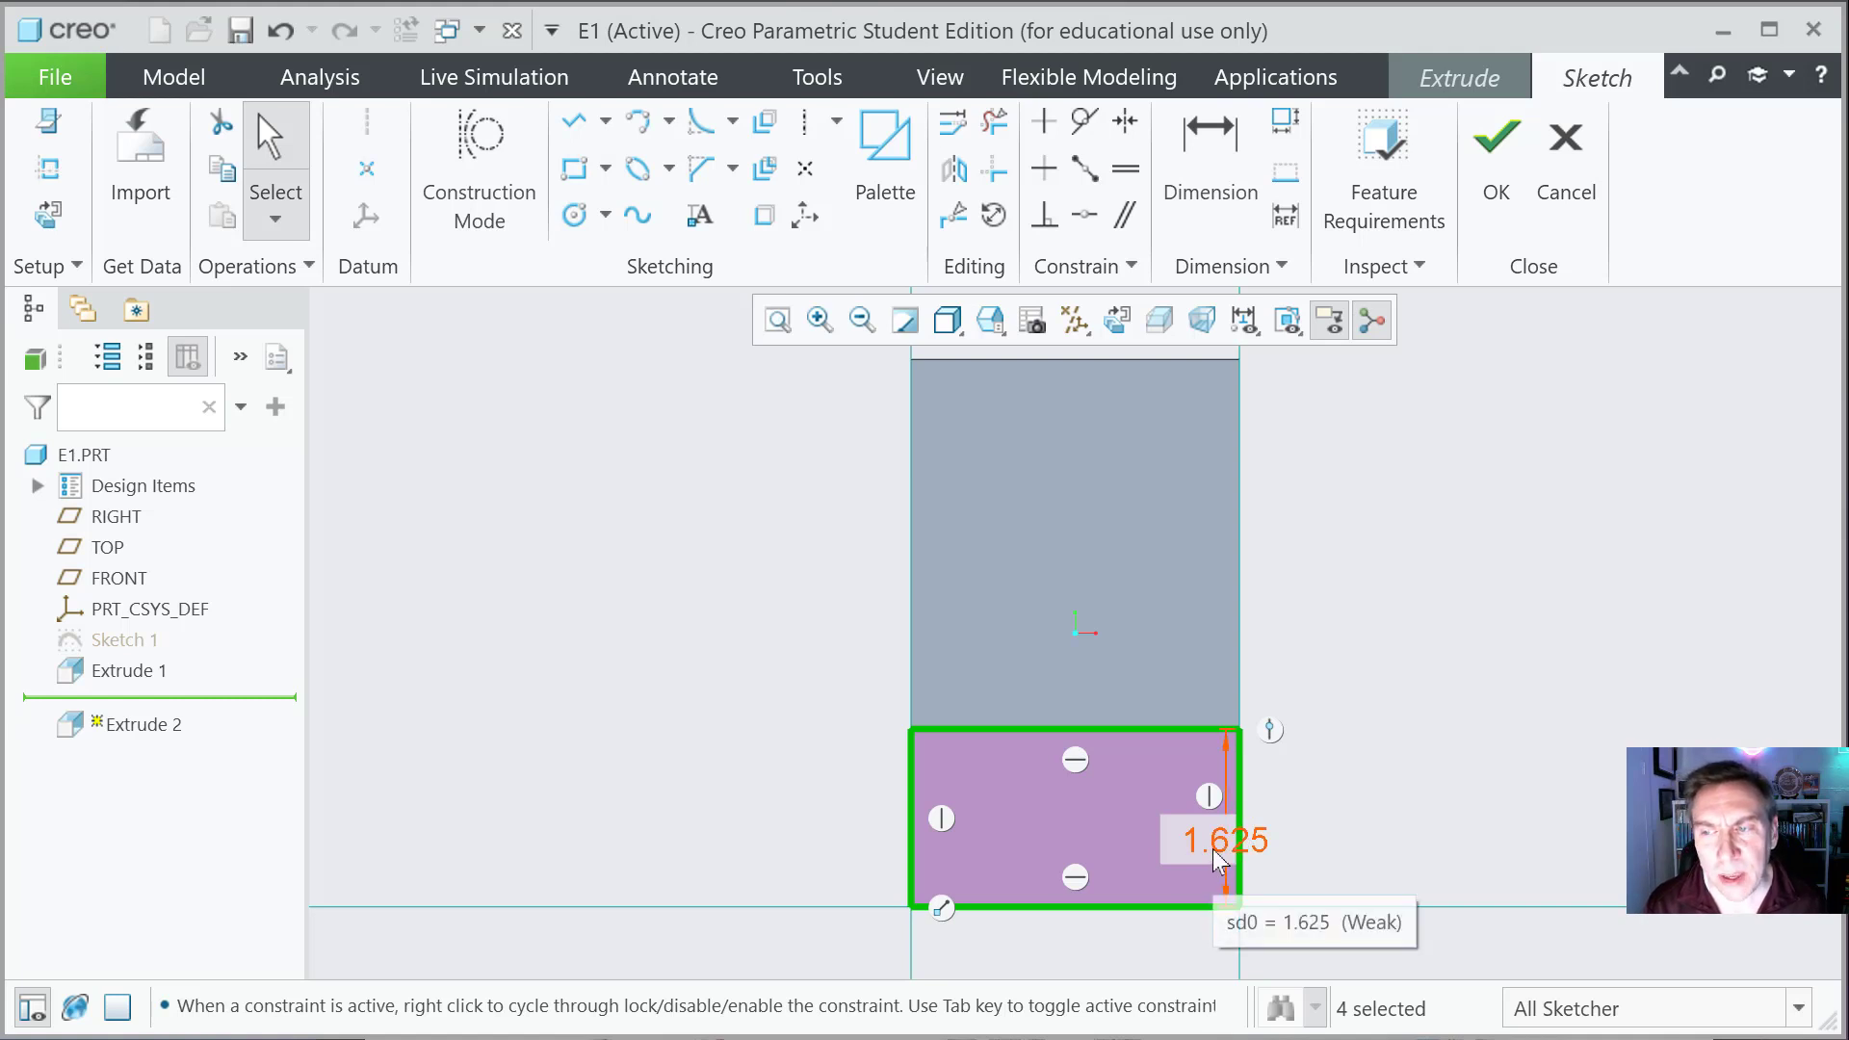
Step: Place the rectangle's height dimension outside the plate, set it to 1.5, and finish the sketch
drag(1217, 857, 1348, 834)
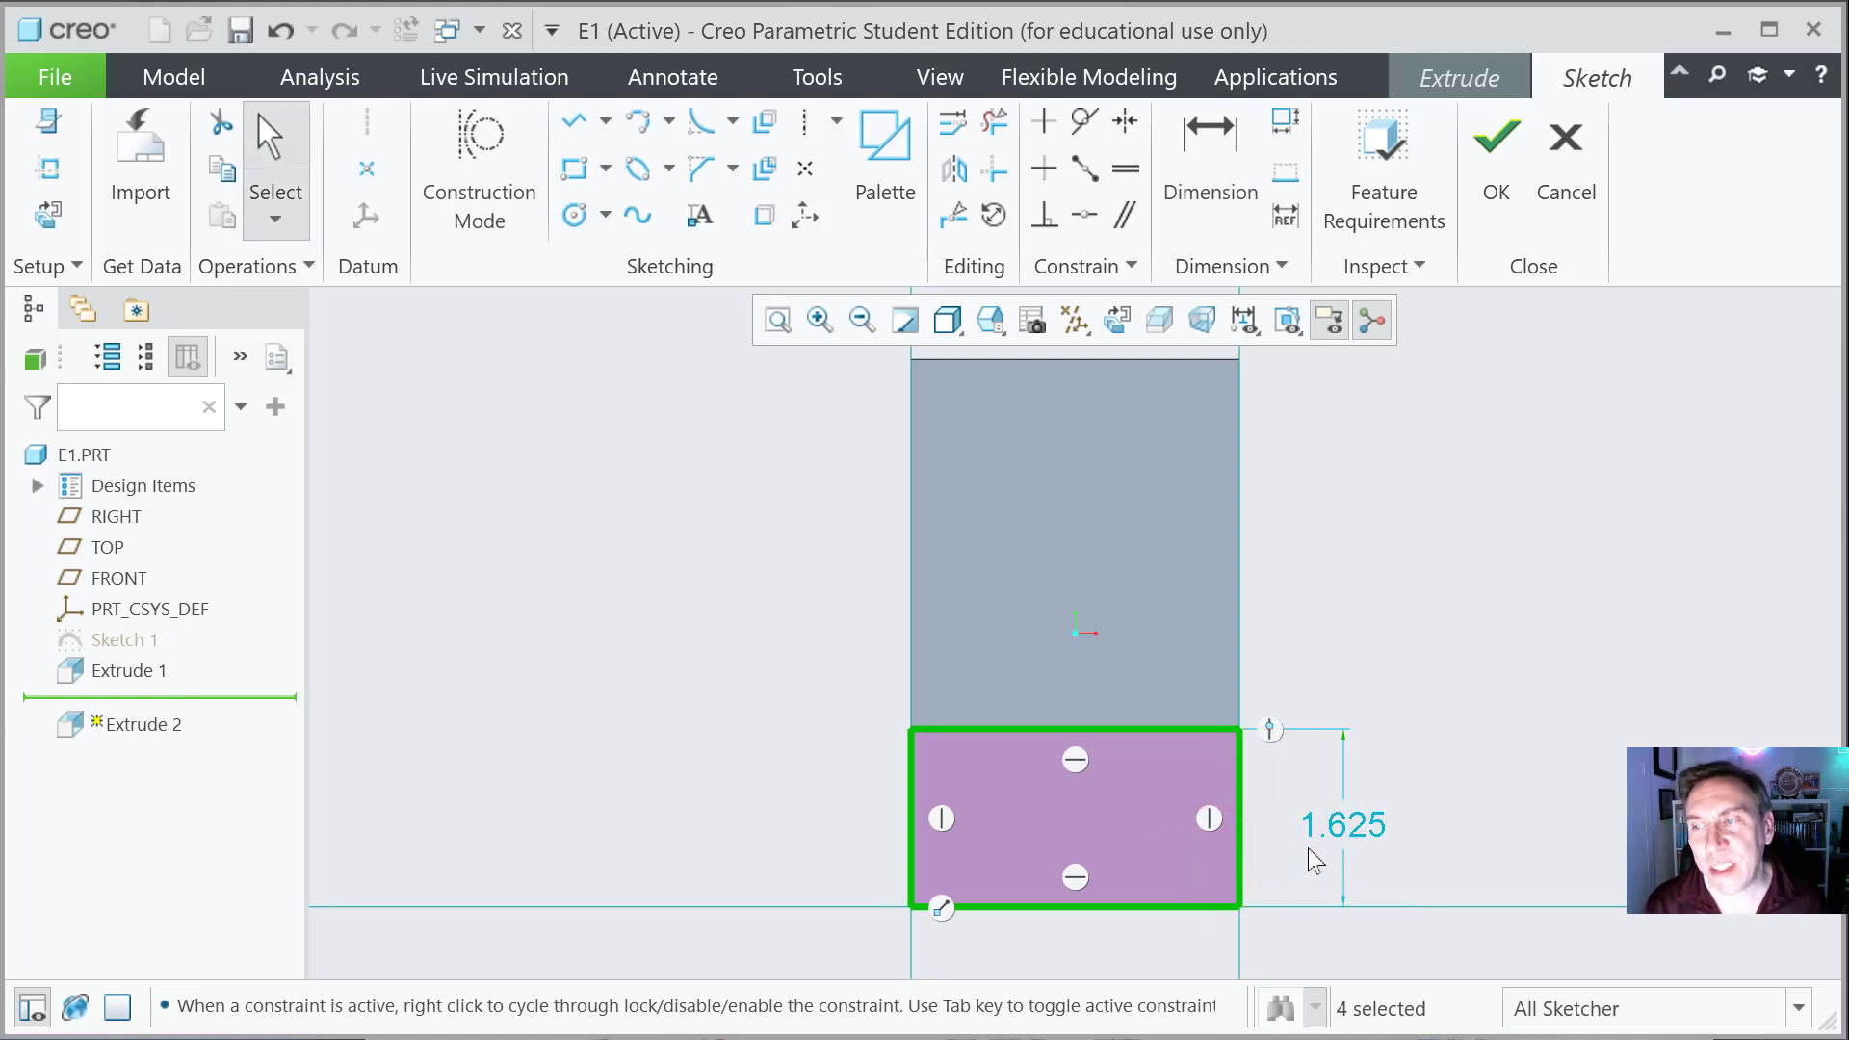
scroll(1043, 784, up, 1)
scroll(1043, 784, down, 2)
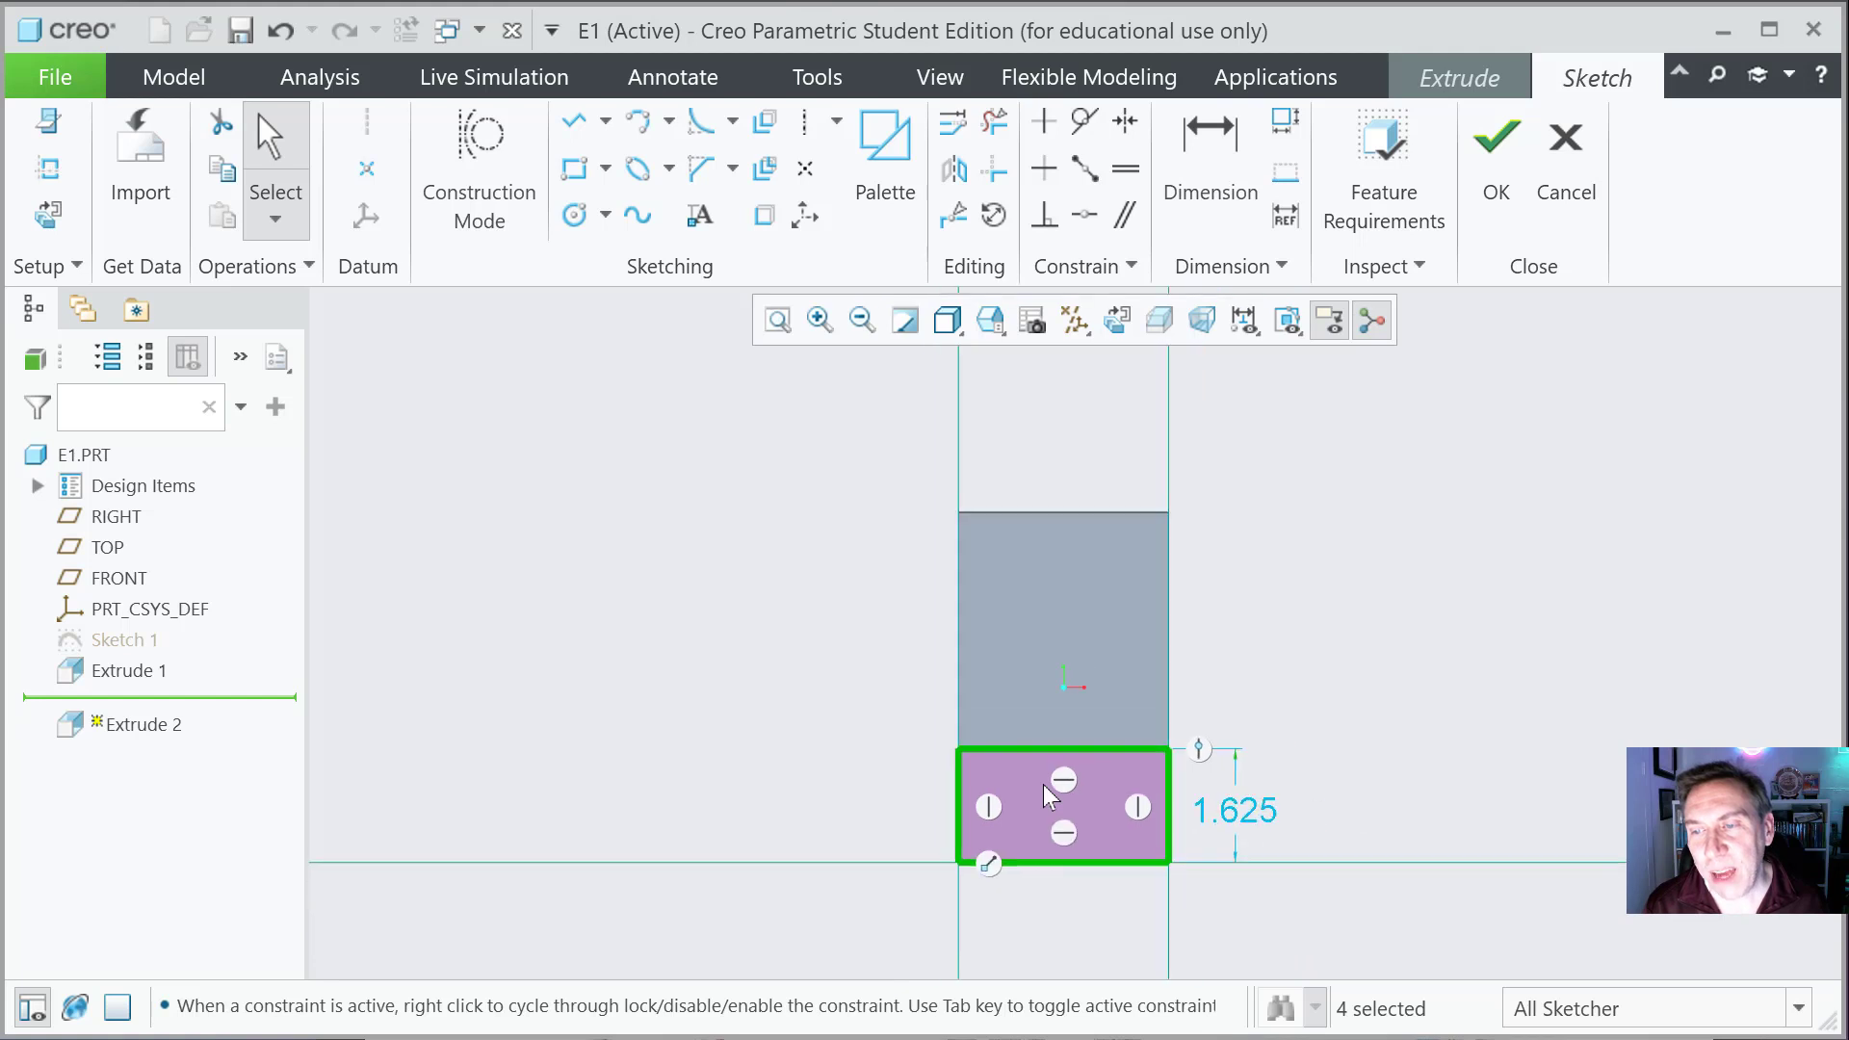
scroll(1100, 759, up, 1)
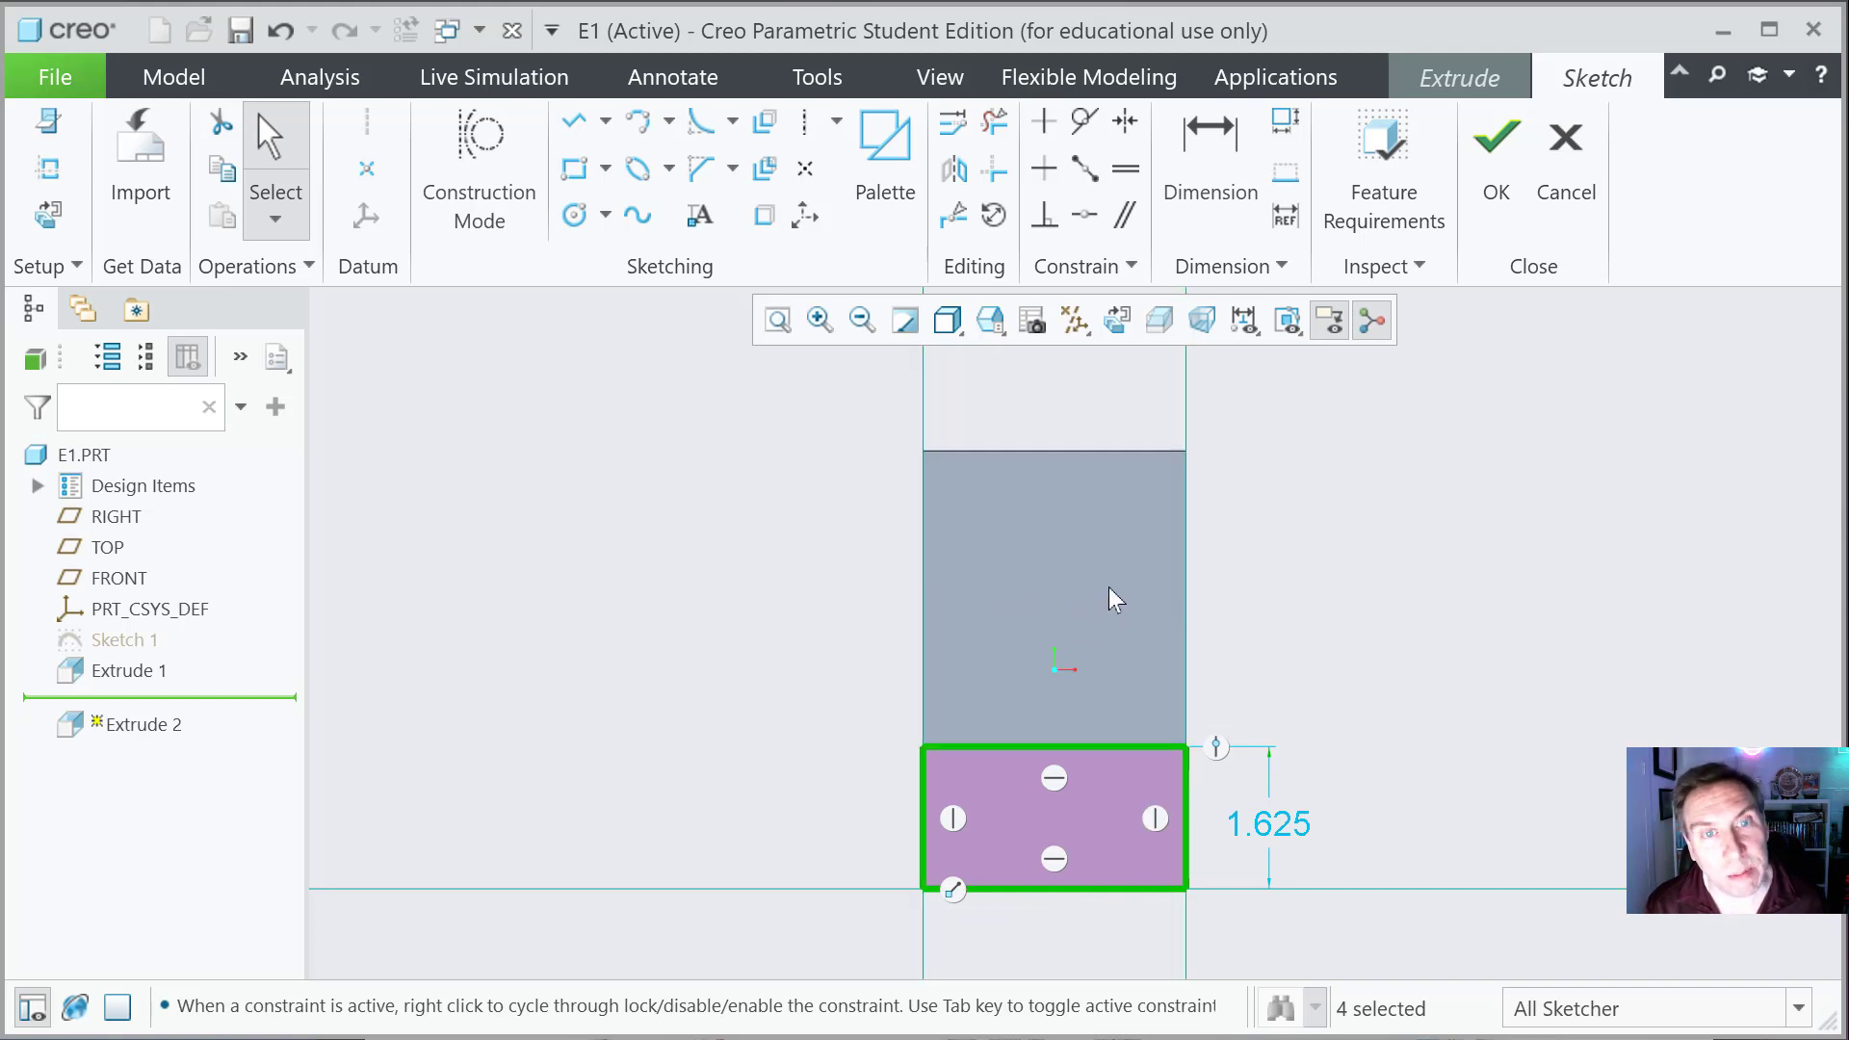
double_click(1282, 826)
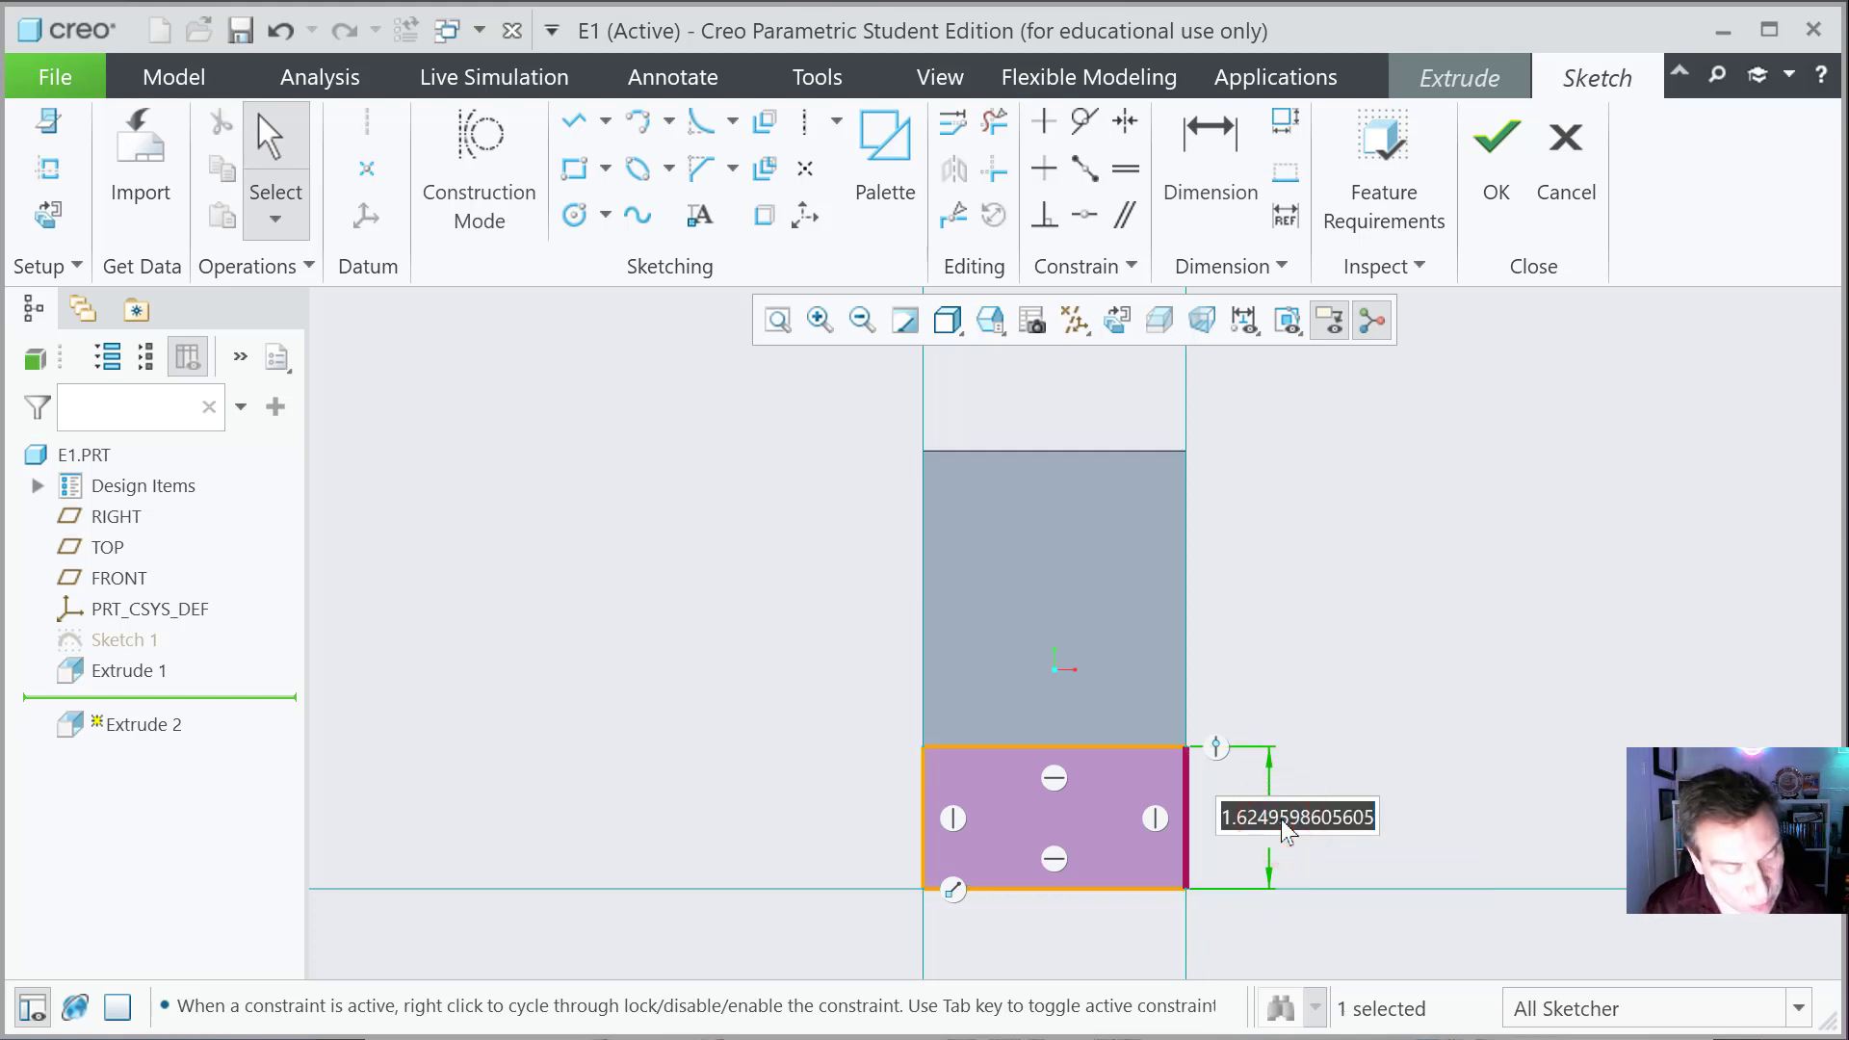
text(1.5)
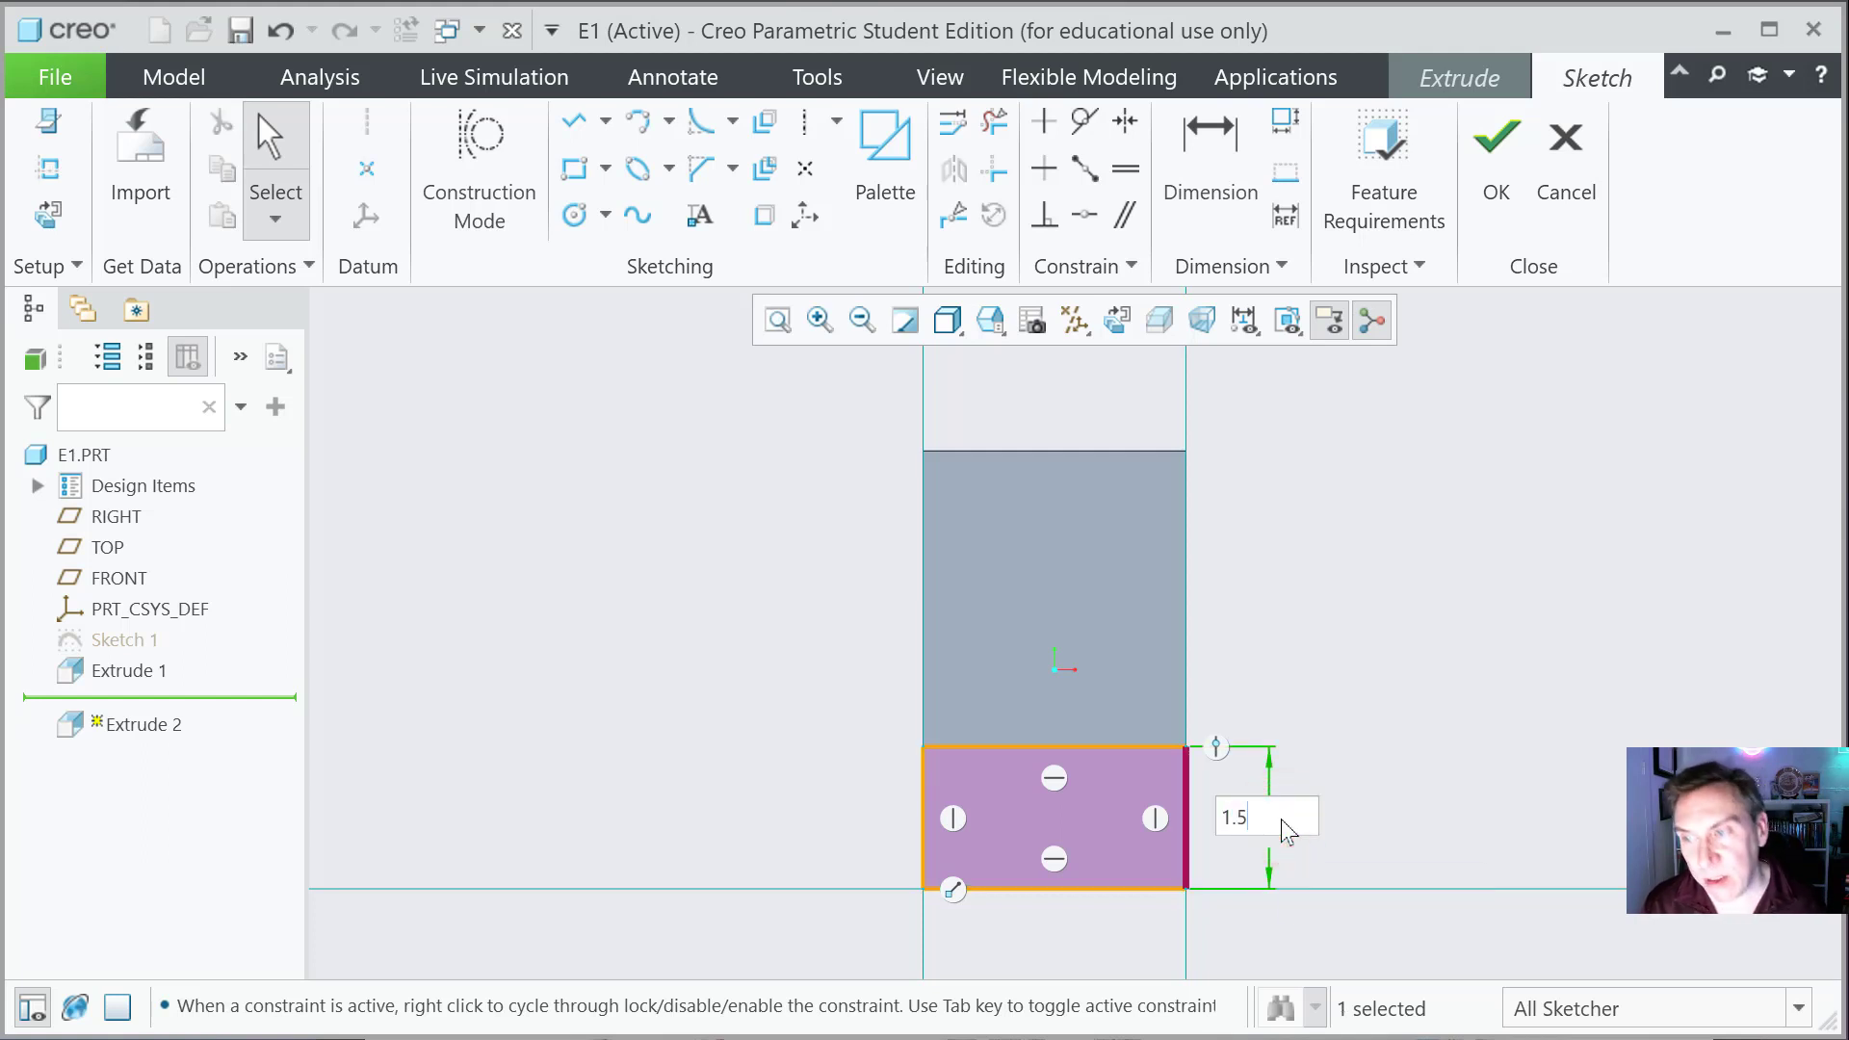
key(Return)
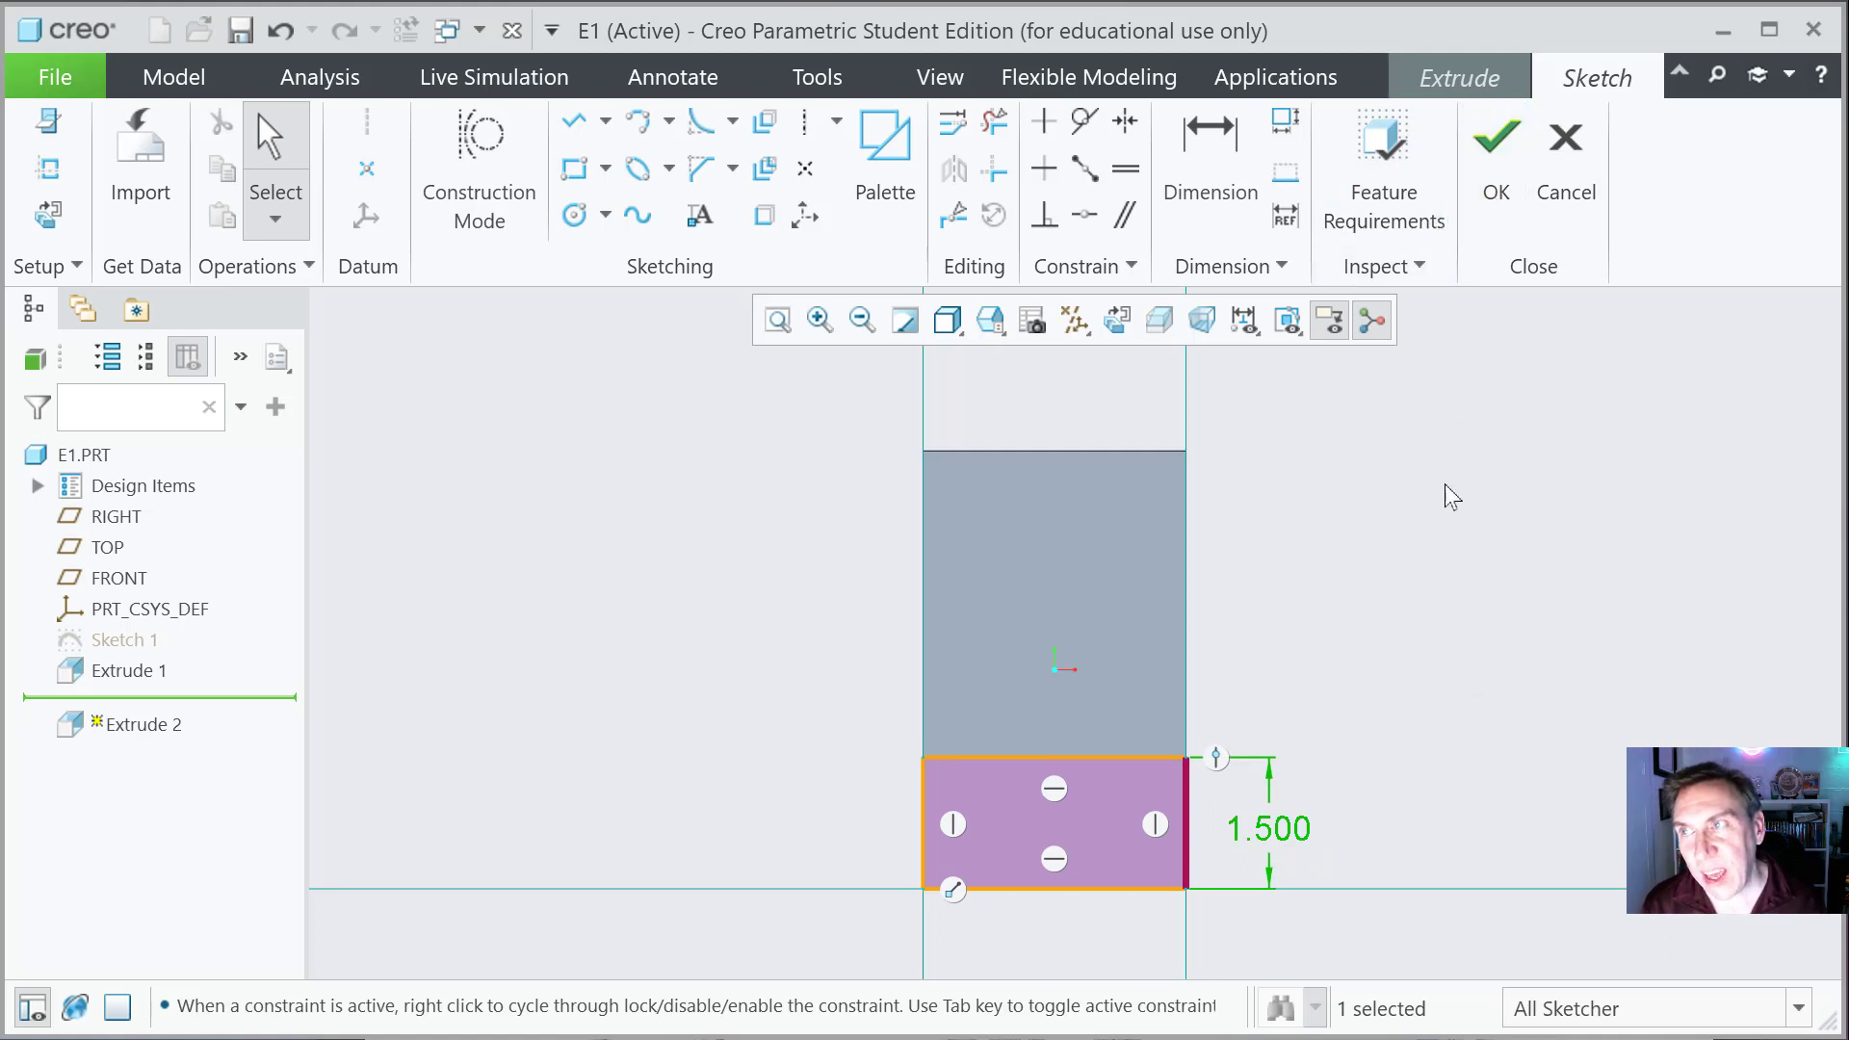
click(1499, 195)
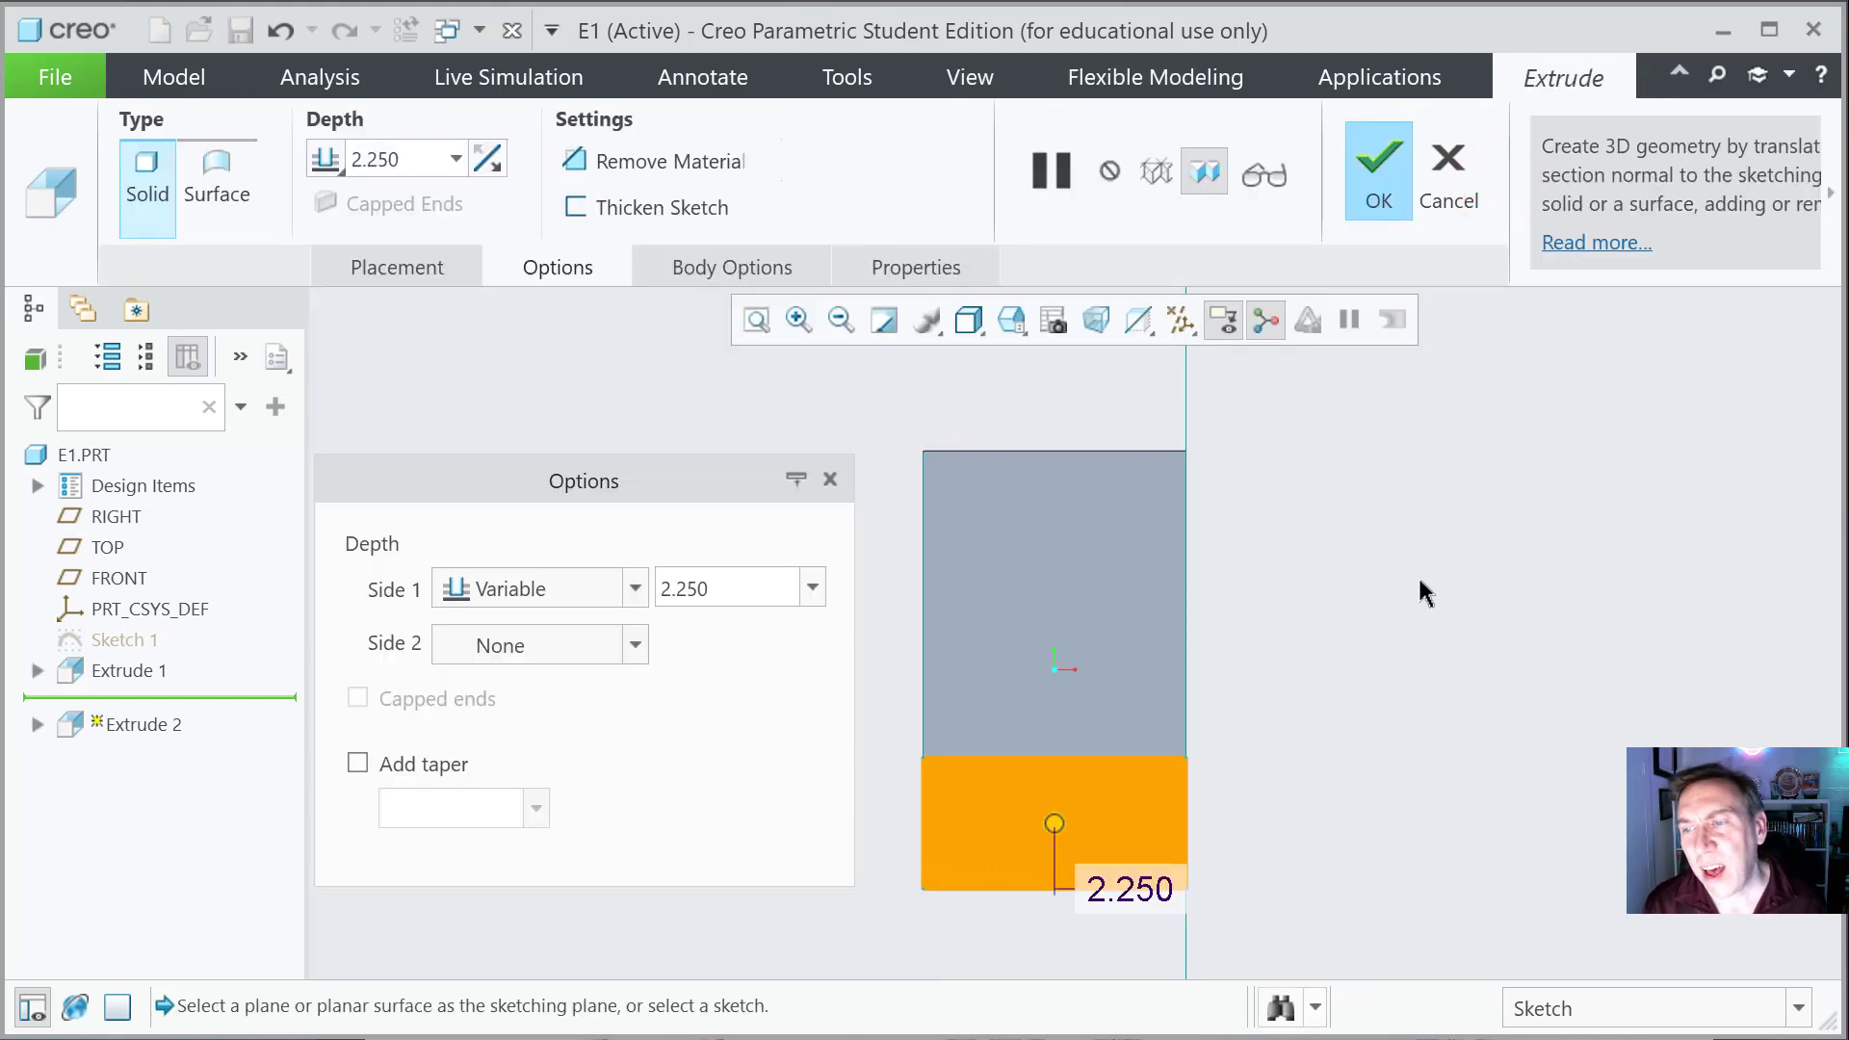
Step: Extrude the rectangle outward from the plate's front face to a depth of 0.5 and clear the selection
middle_drag(1387, 523, 1308, 590)
scroll(1308, 590, down, 2)
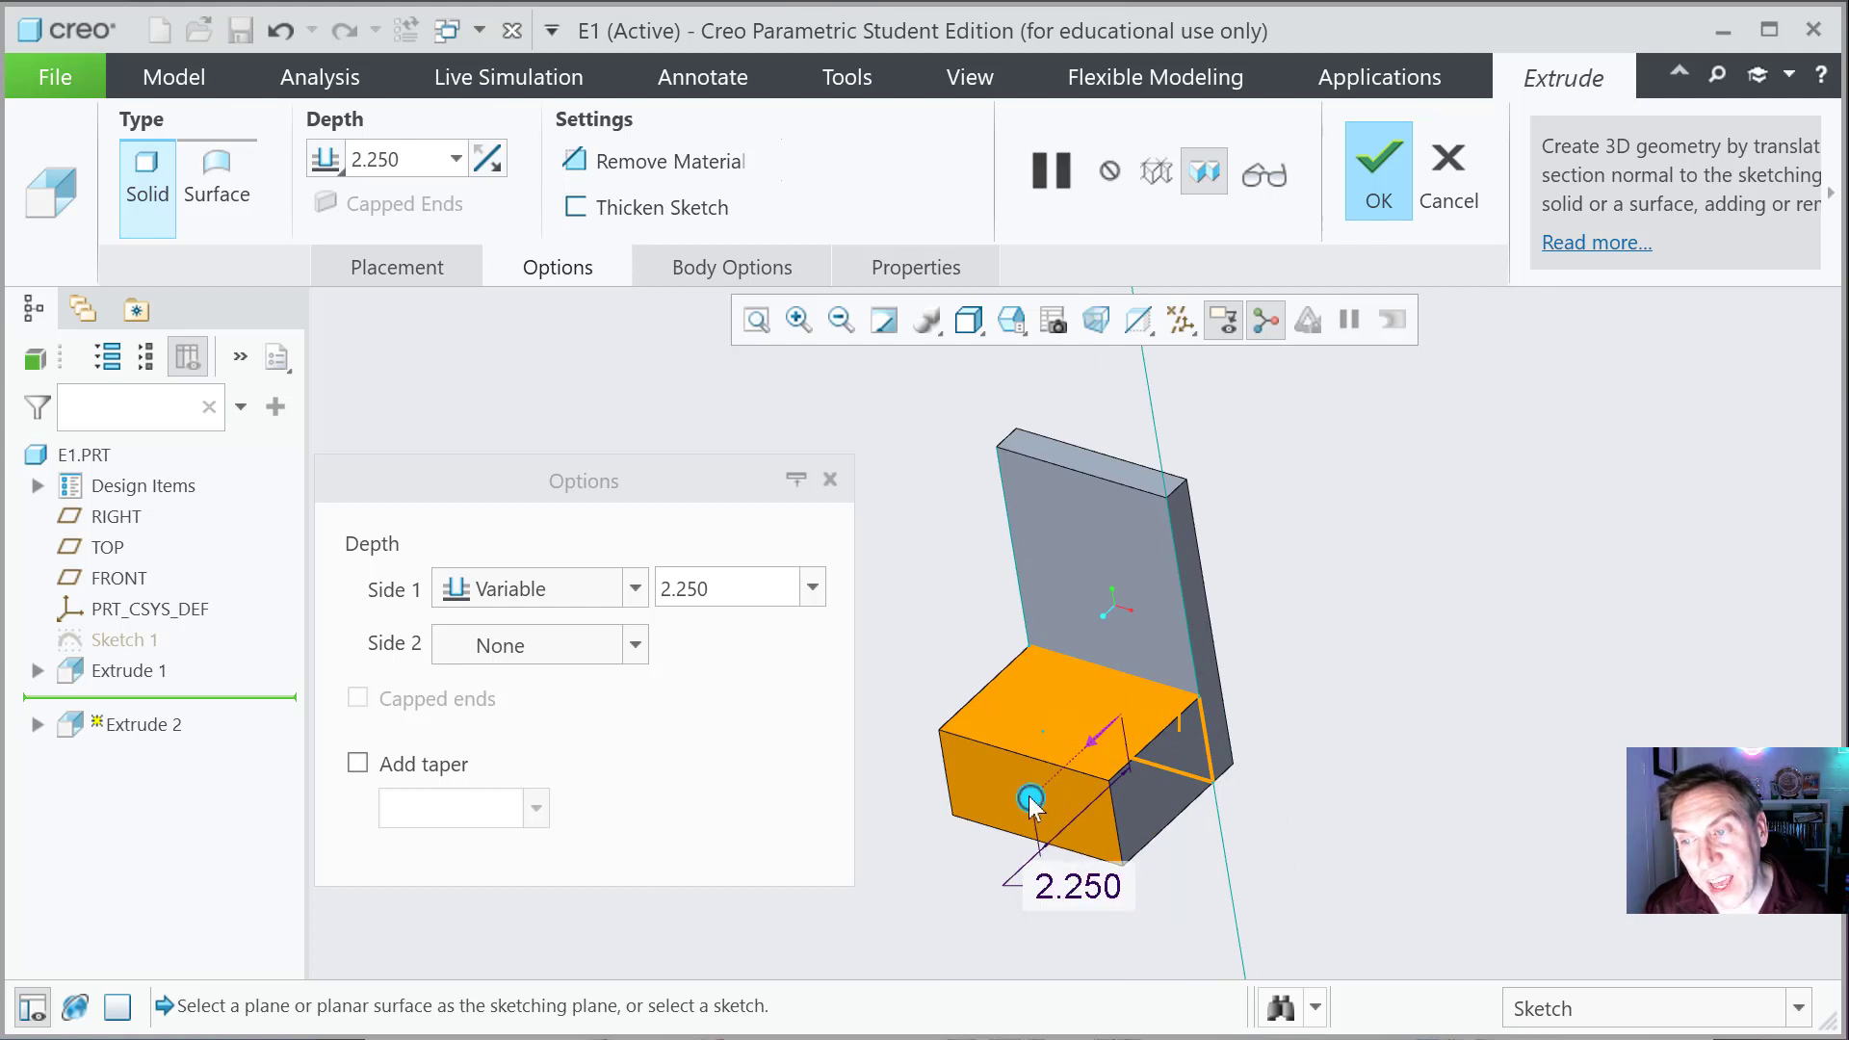
drag(1031, 800, 1135, 785)
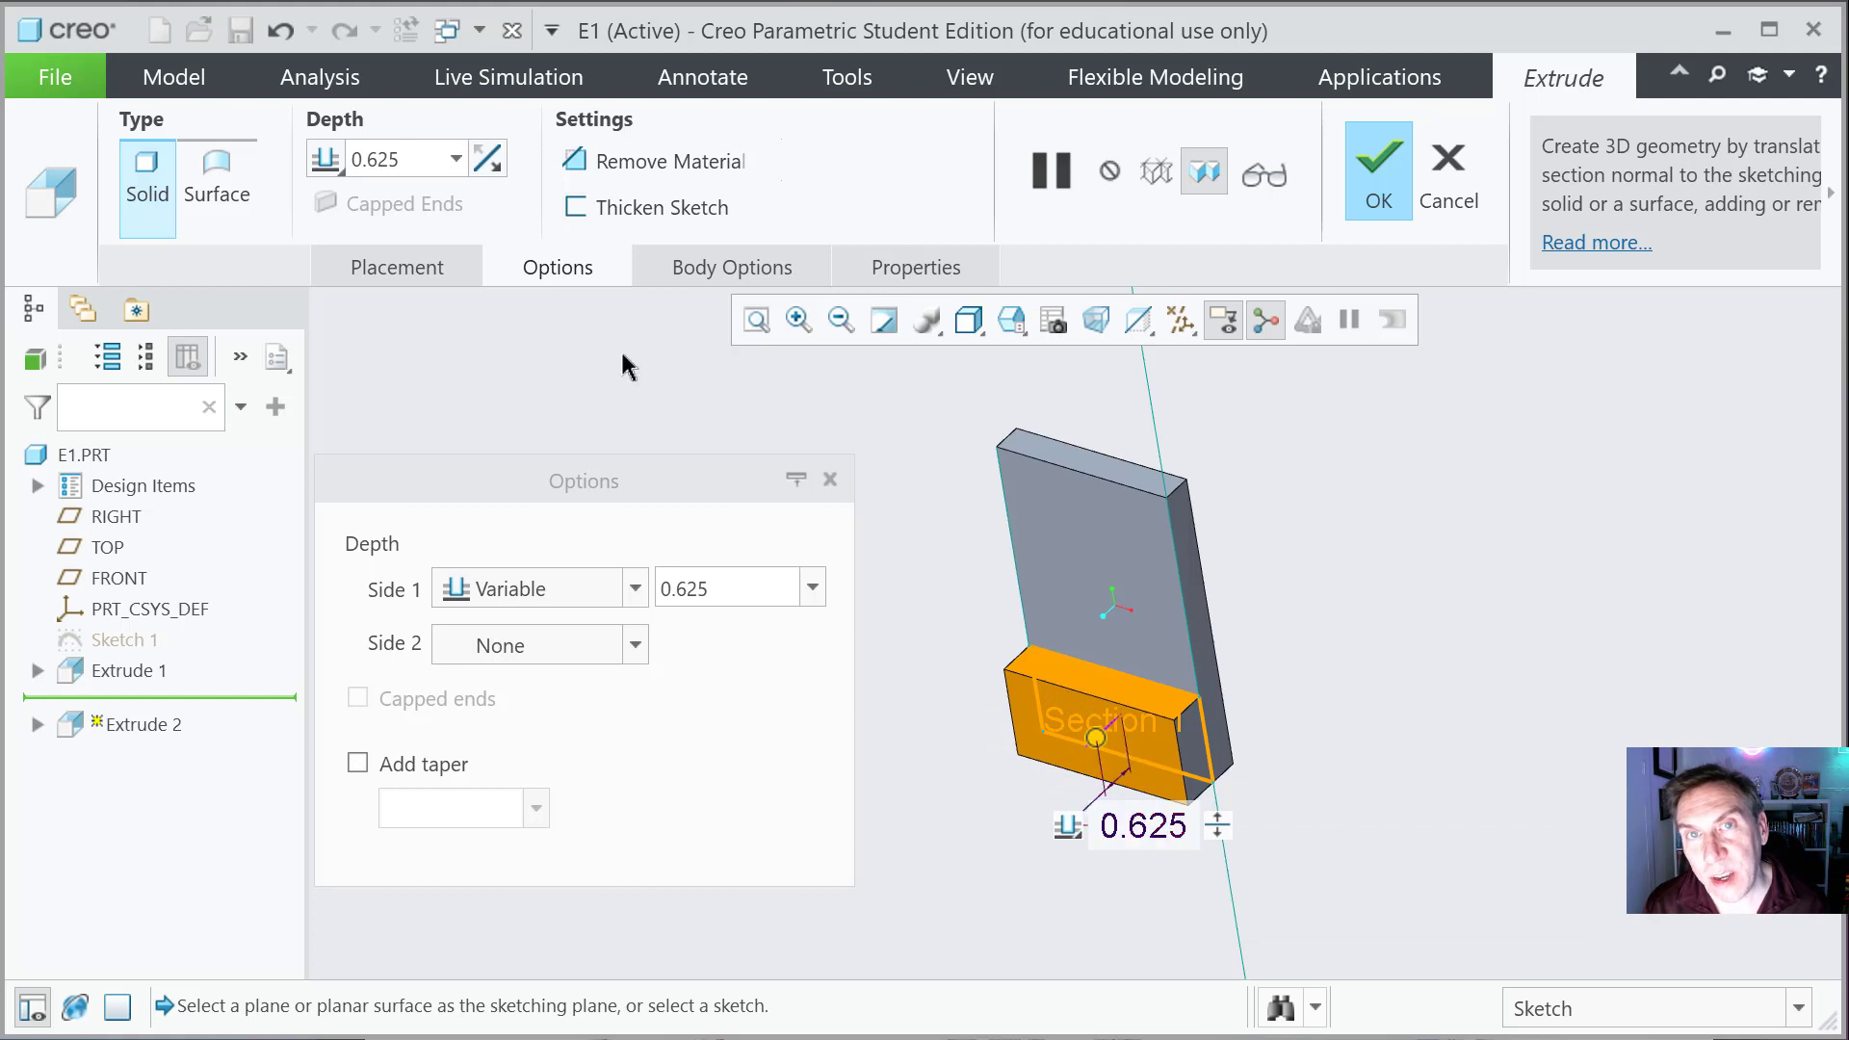
click(400, 152)
double_click(400, 154)
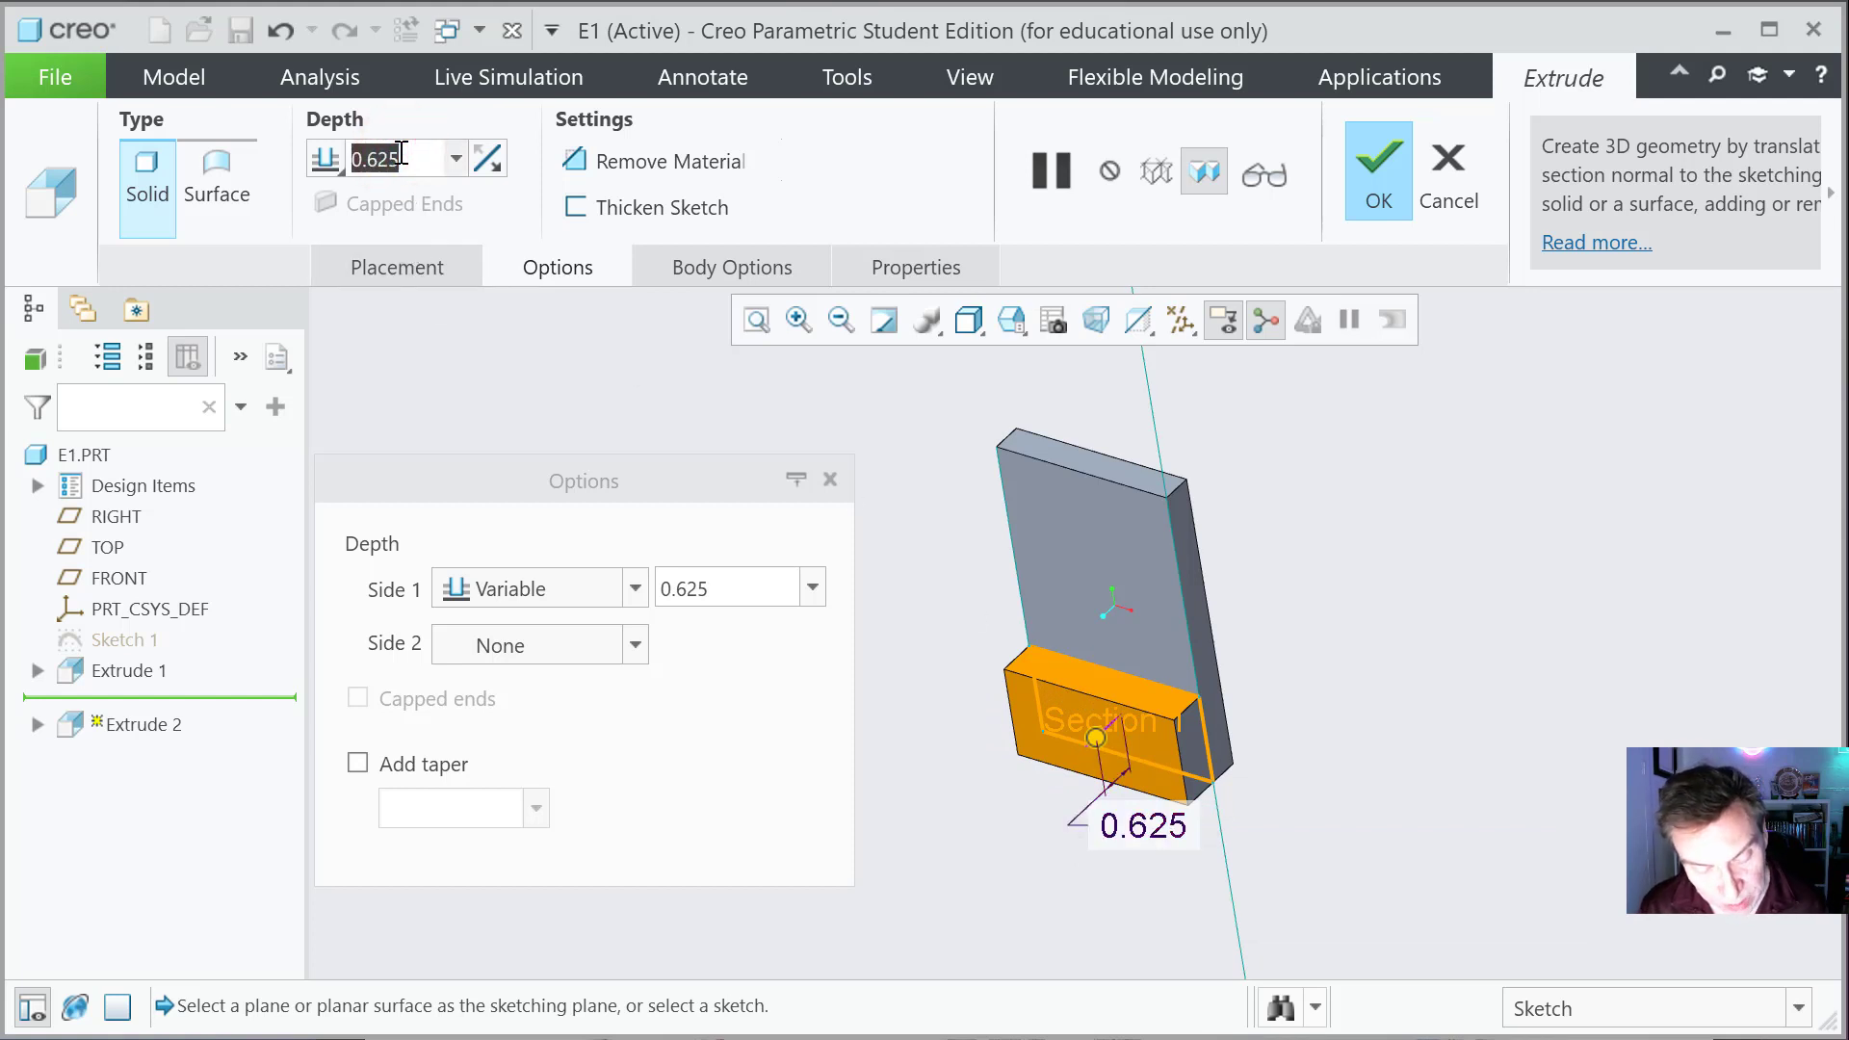
text(.5)
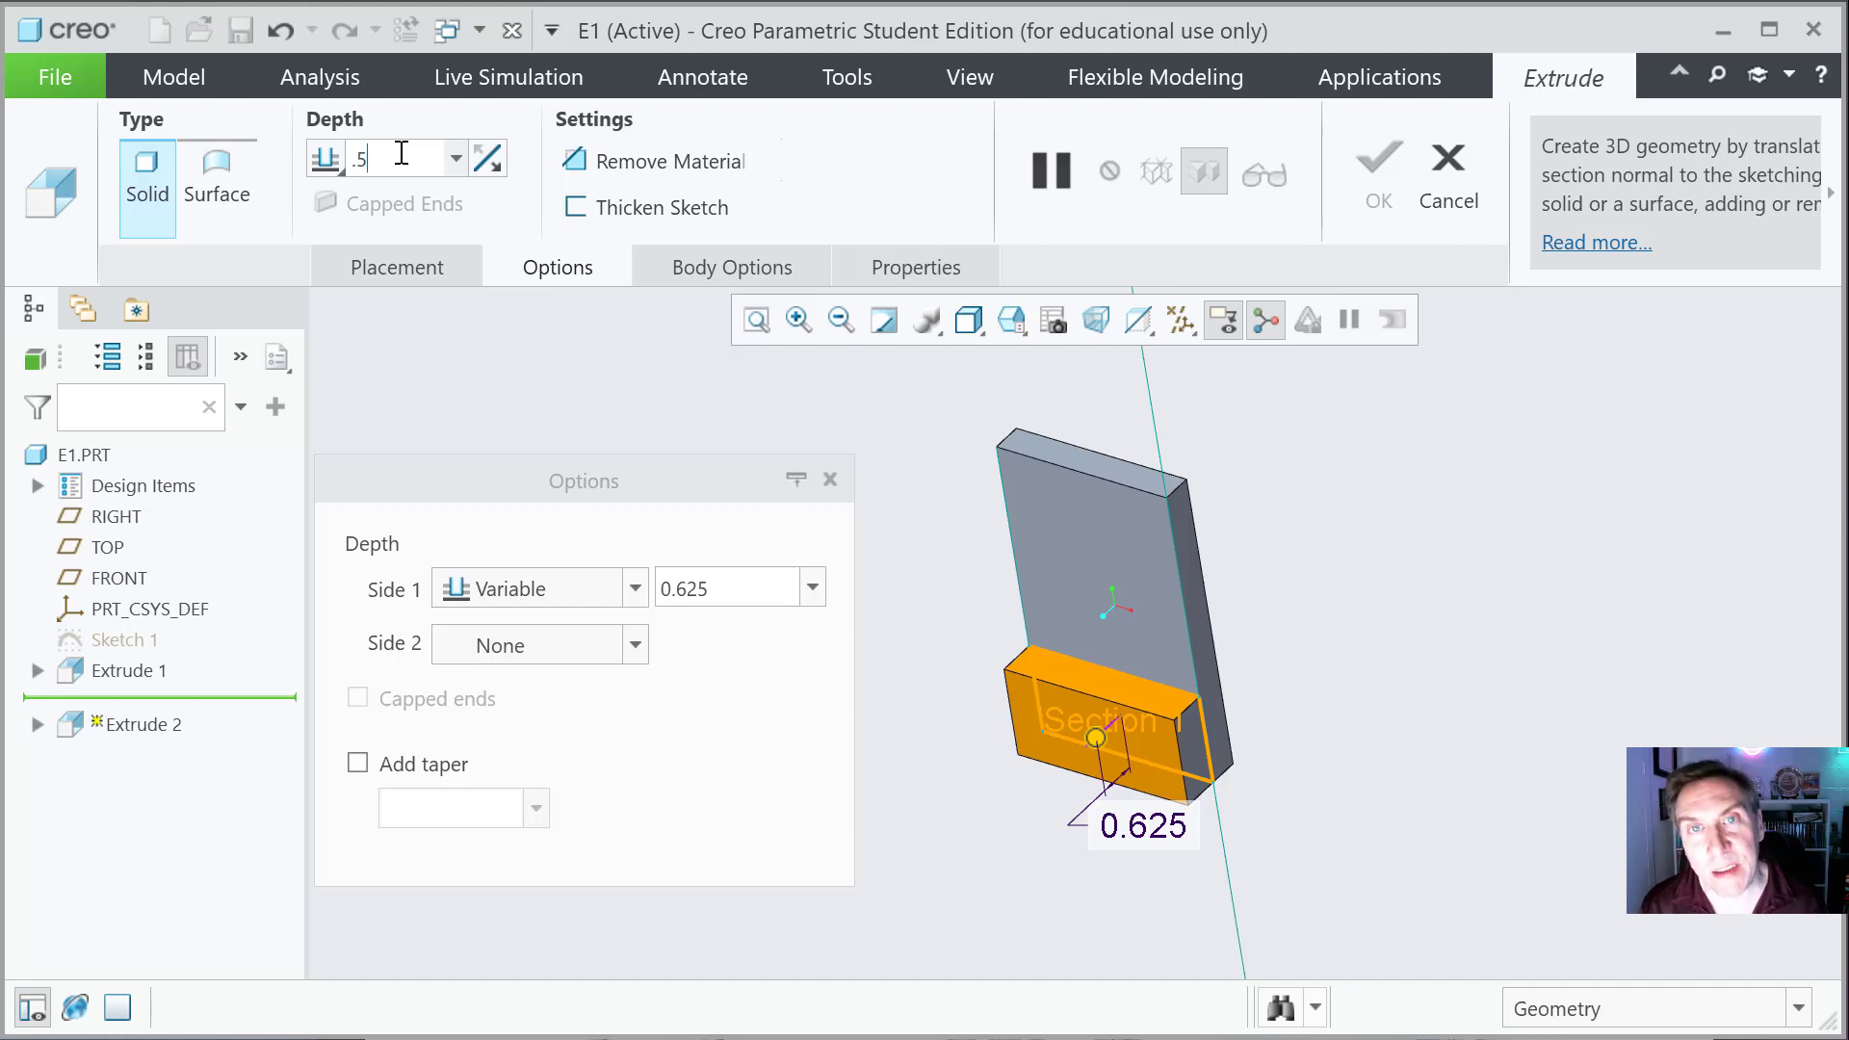
key(Return)
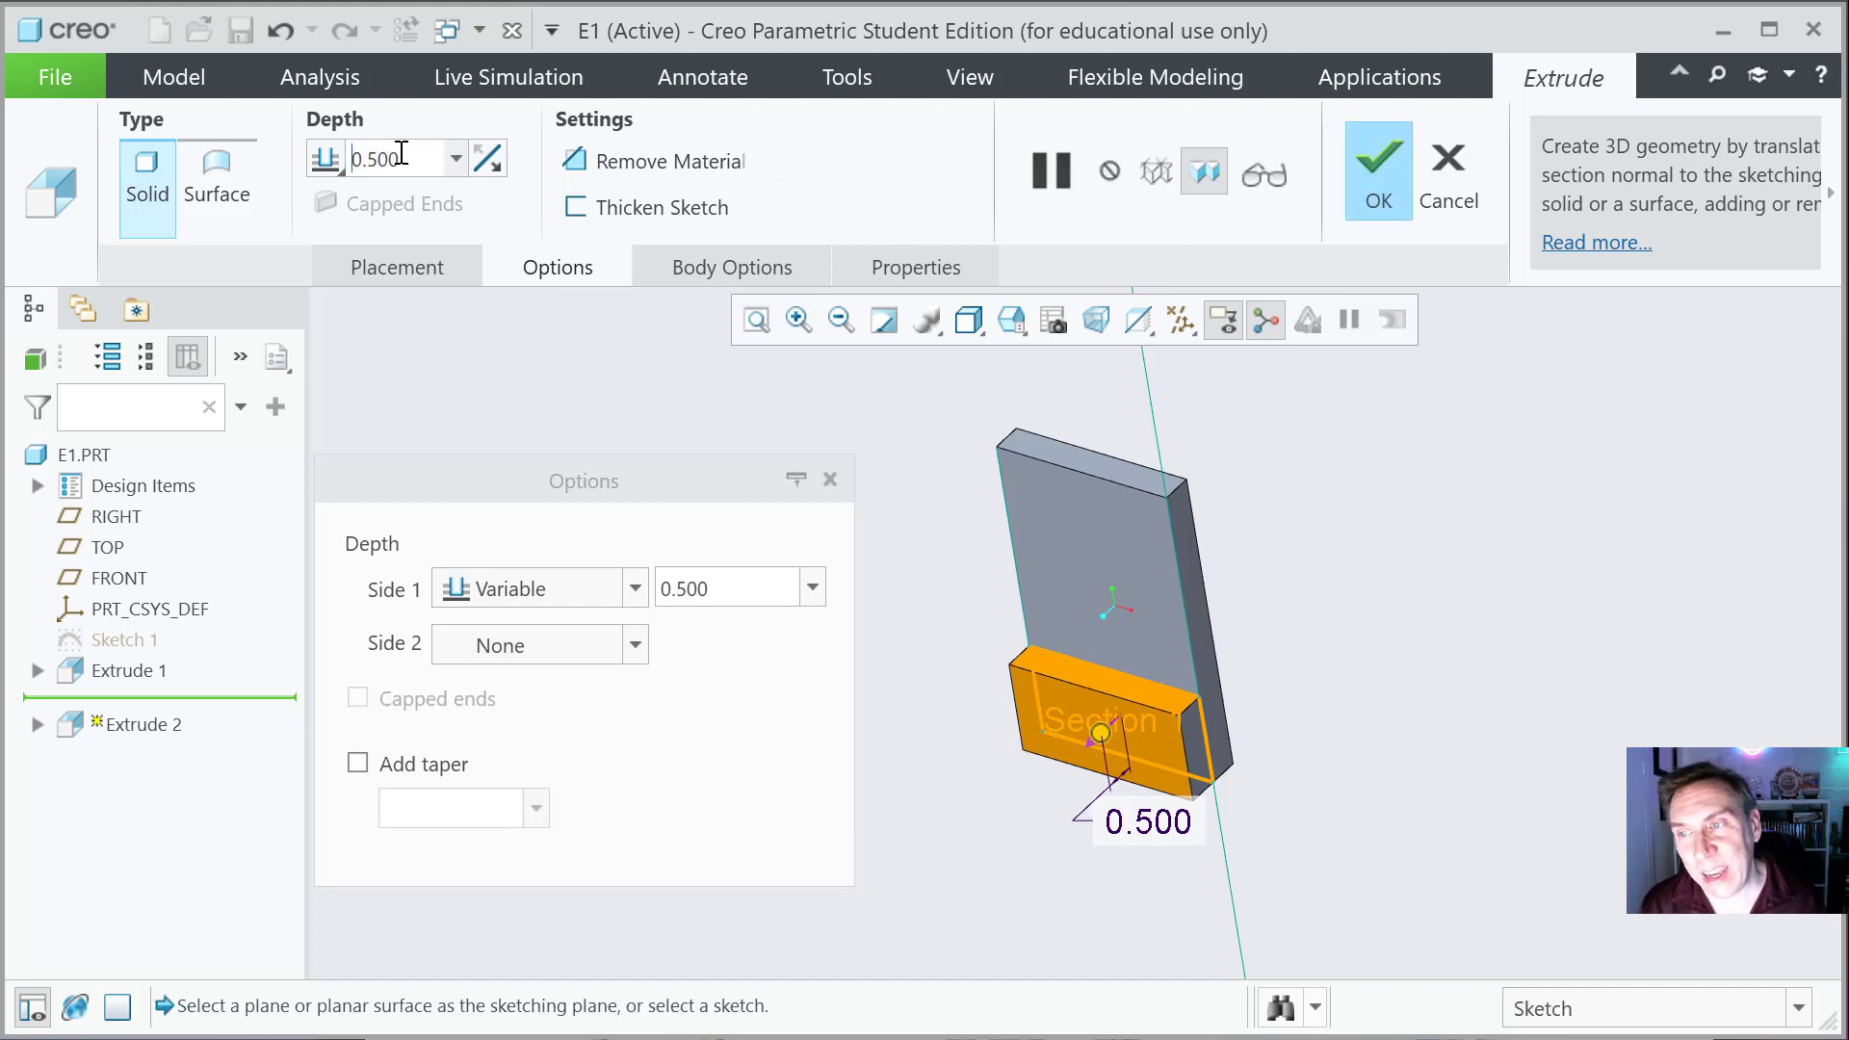
click(1383, 170)
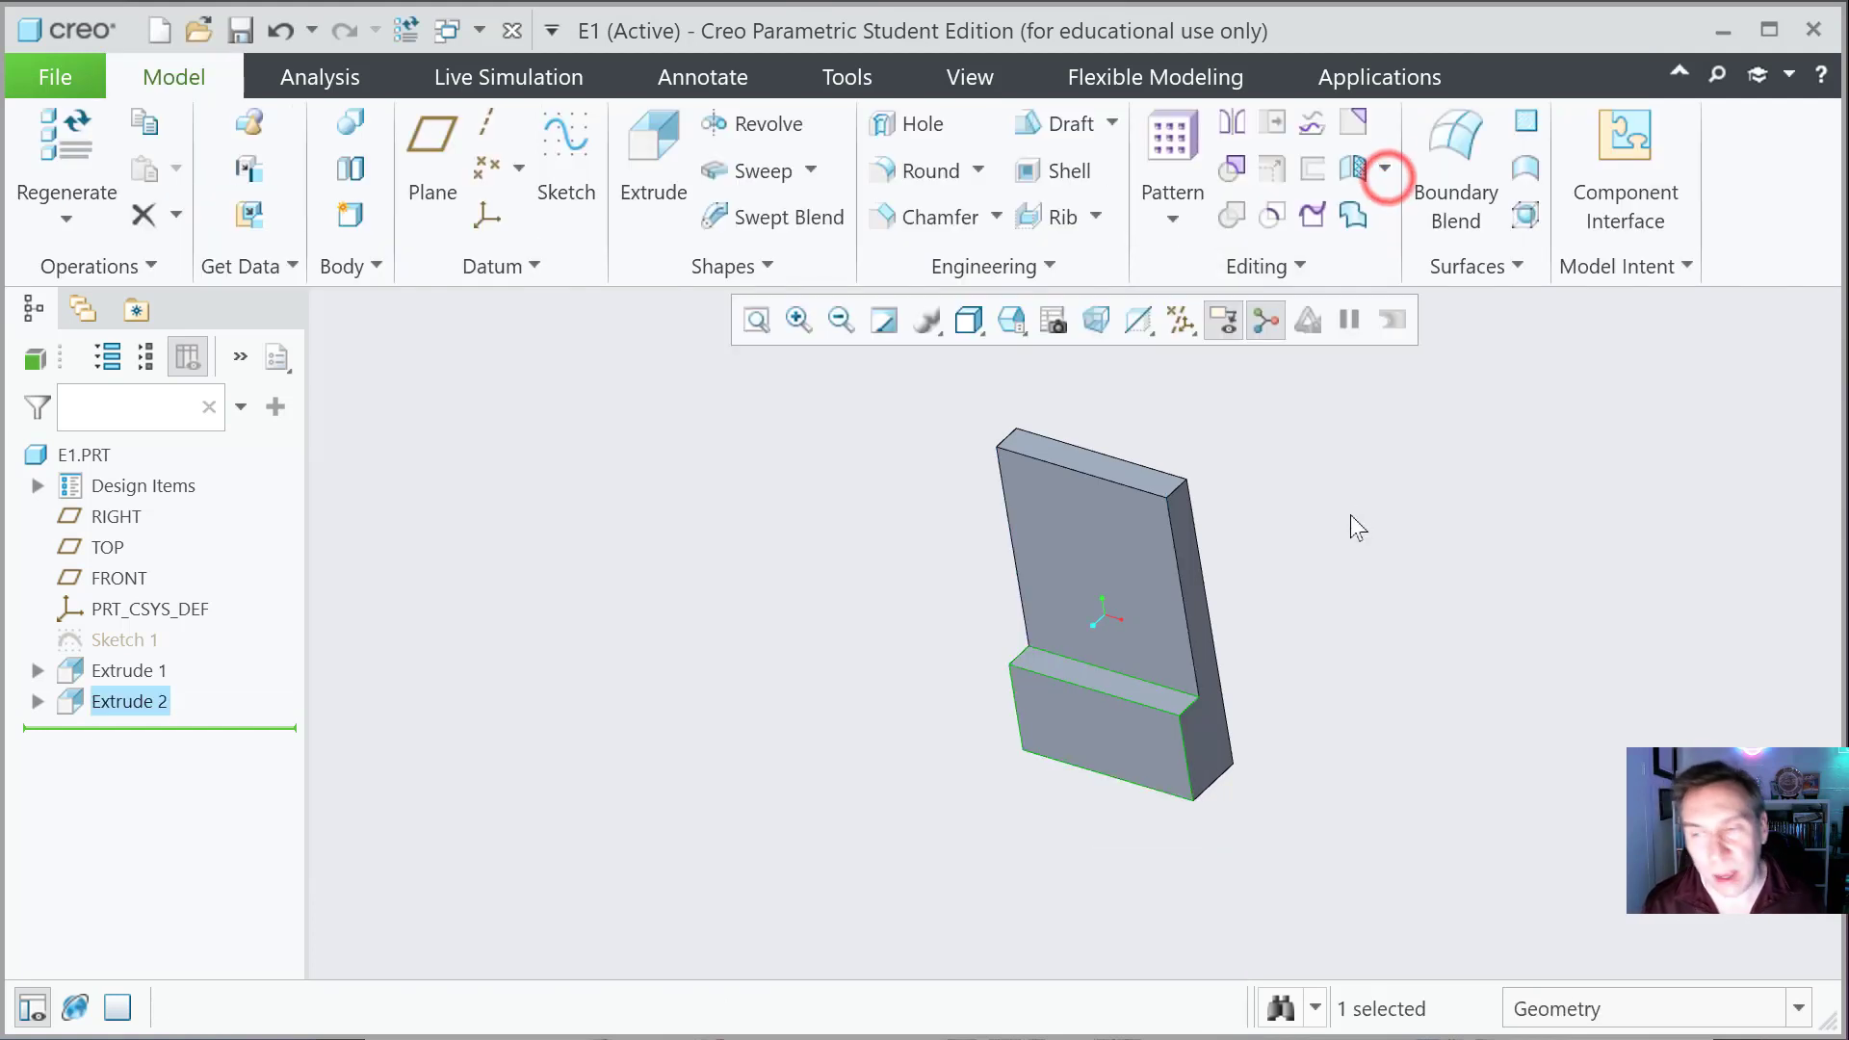
click(1340, 583)
Step: Start an Extrude on the plate's upper front face and sketch a center-point circle about 0.757 in diameter near its upper-left corner
scroll(1295, 655, up, 2)
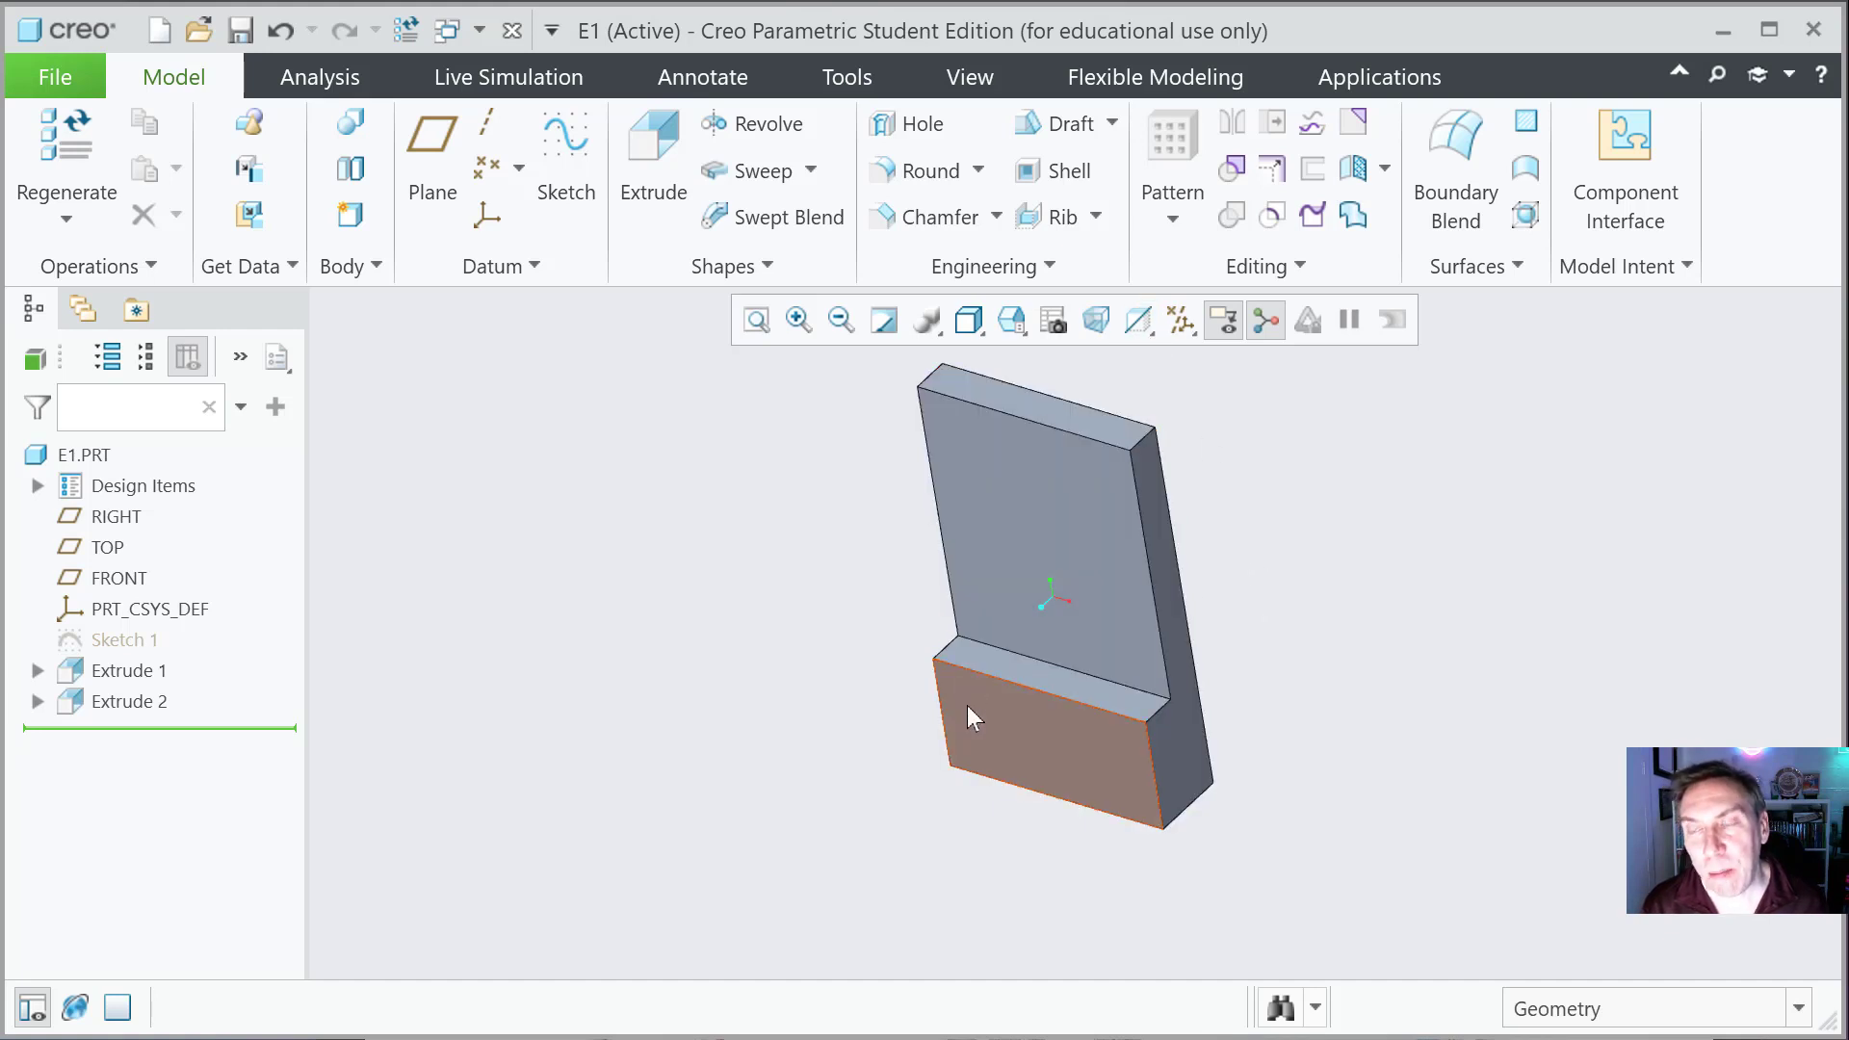
click(1021, 512)
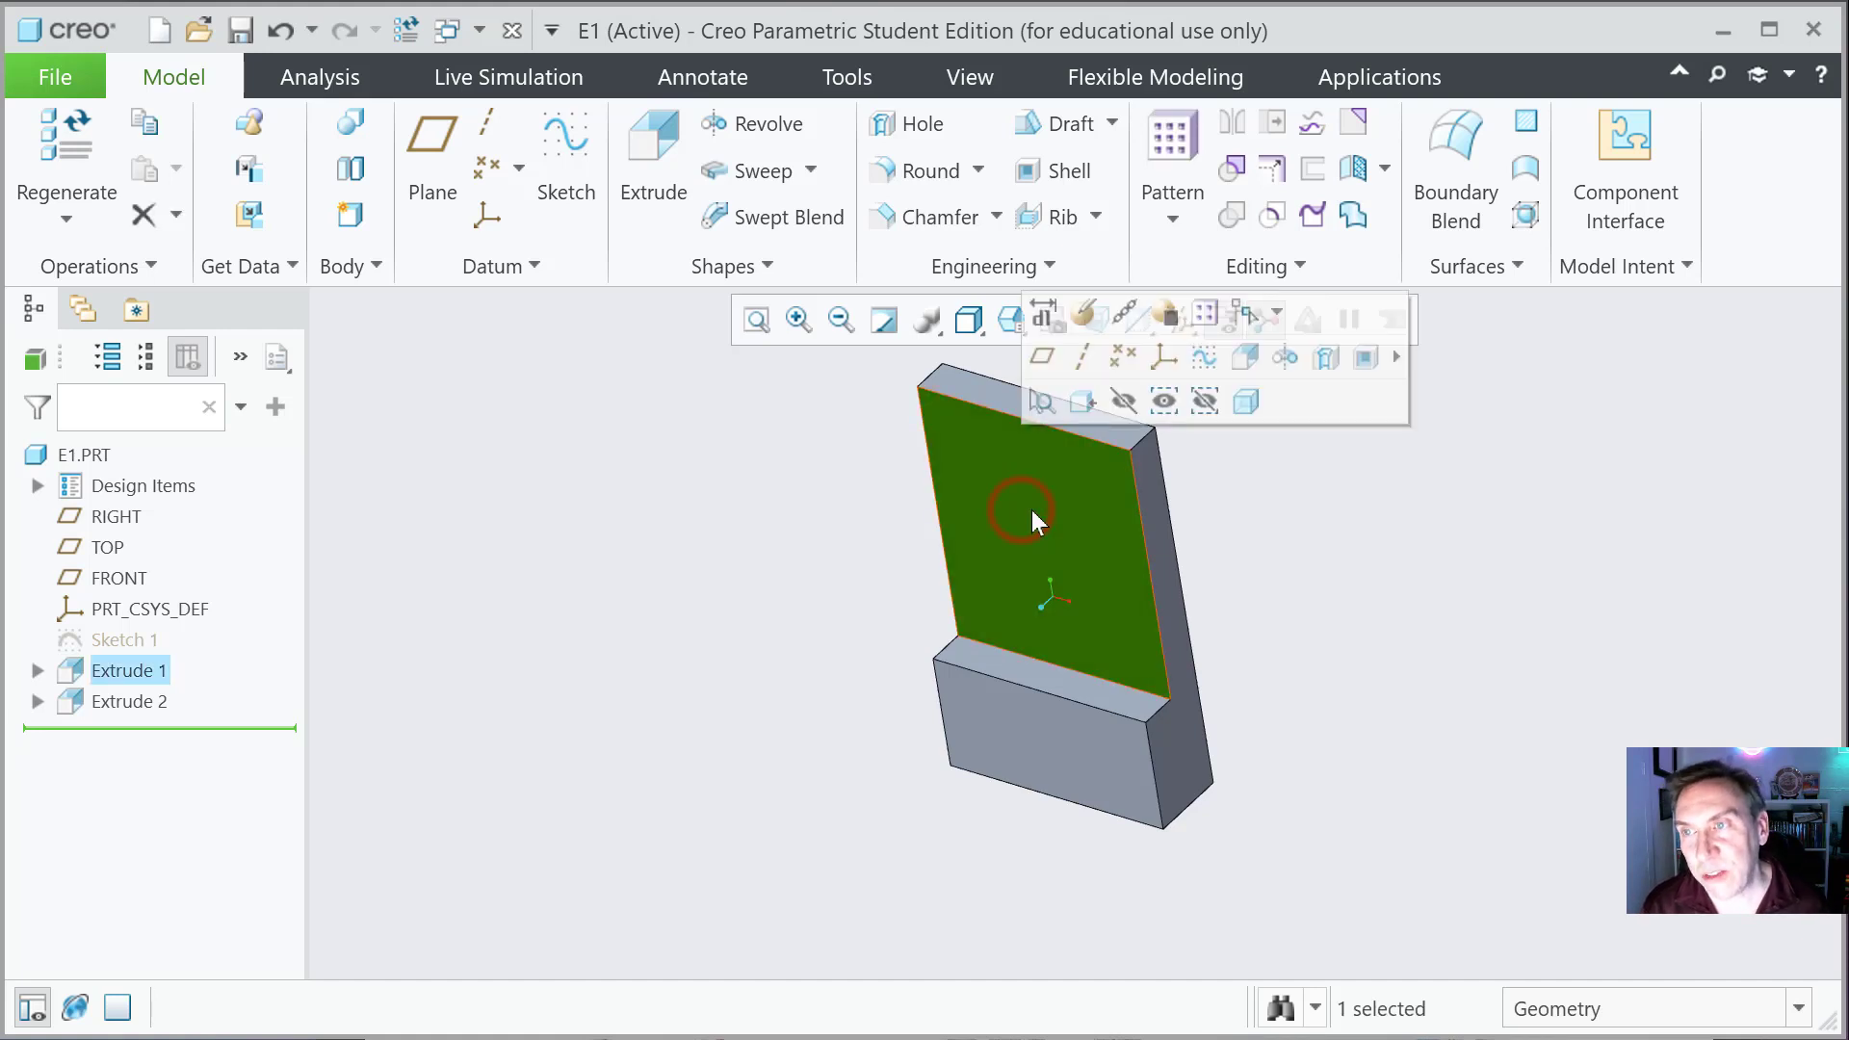
click(1244, 364)
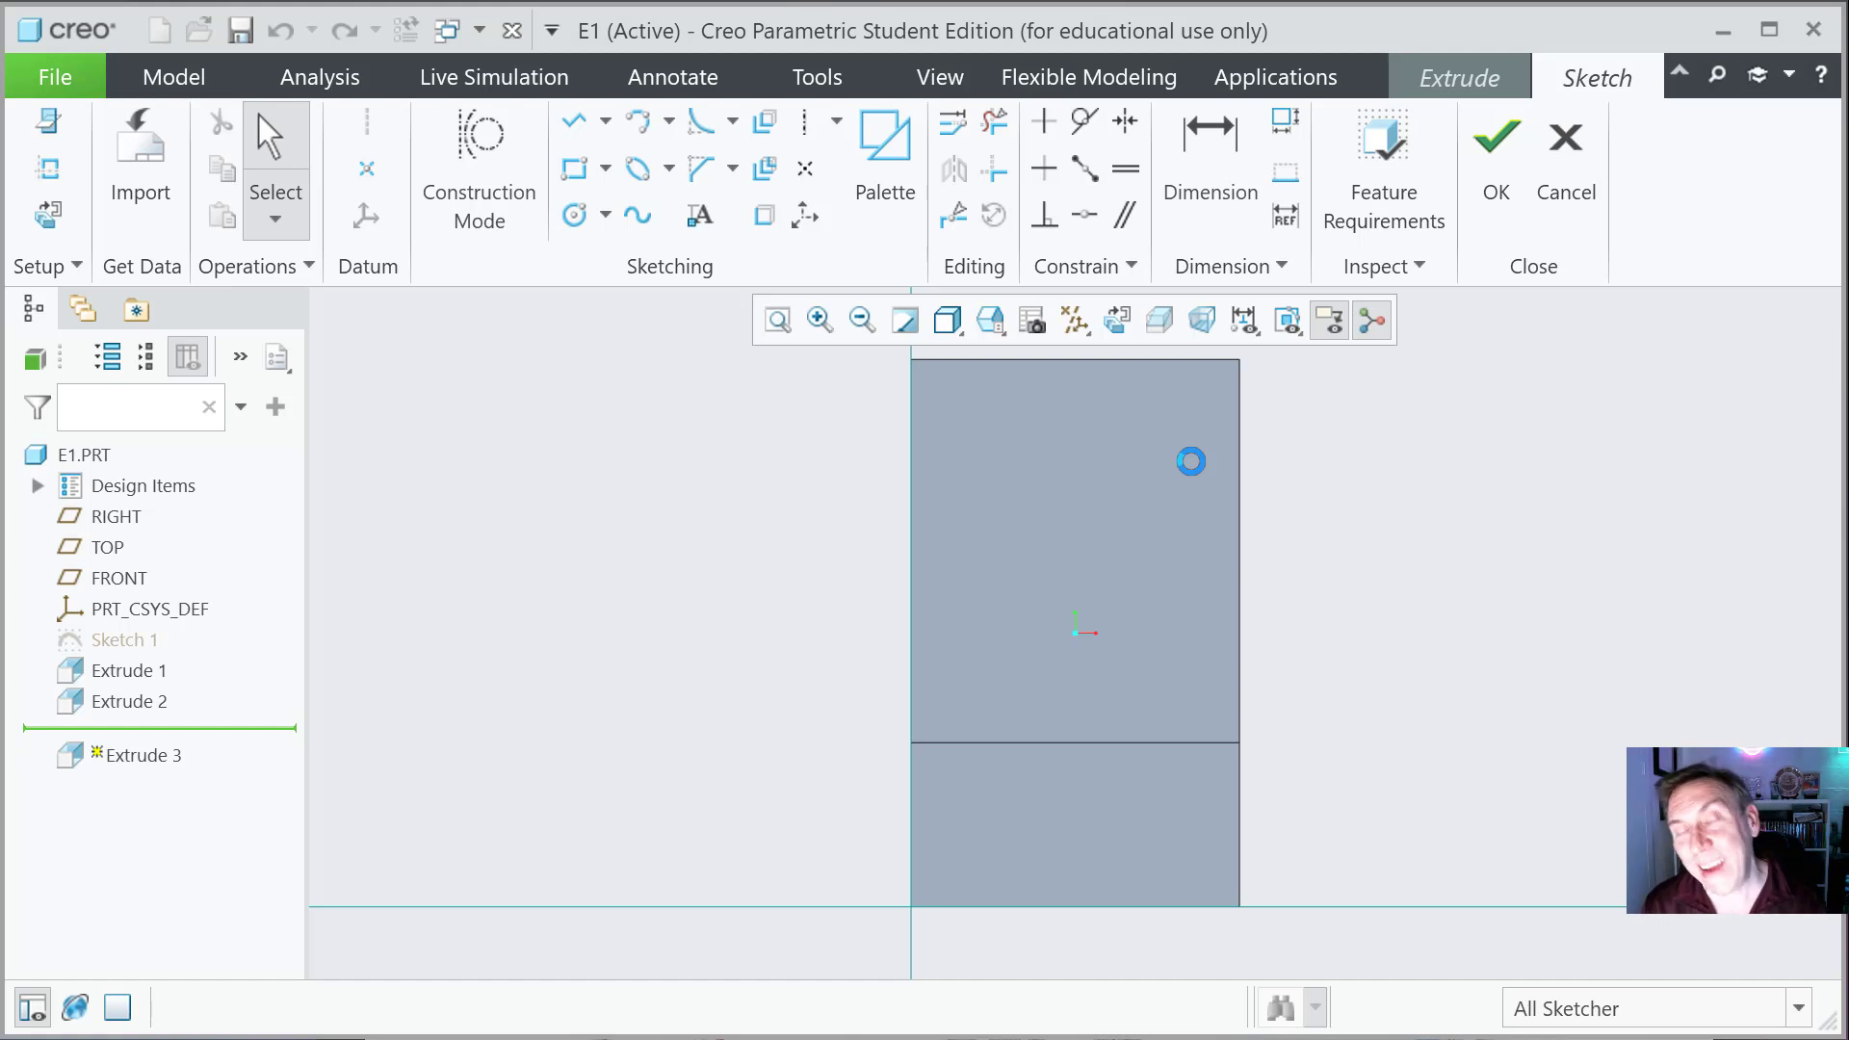
click(605, 218)
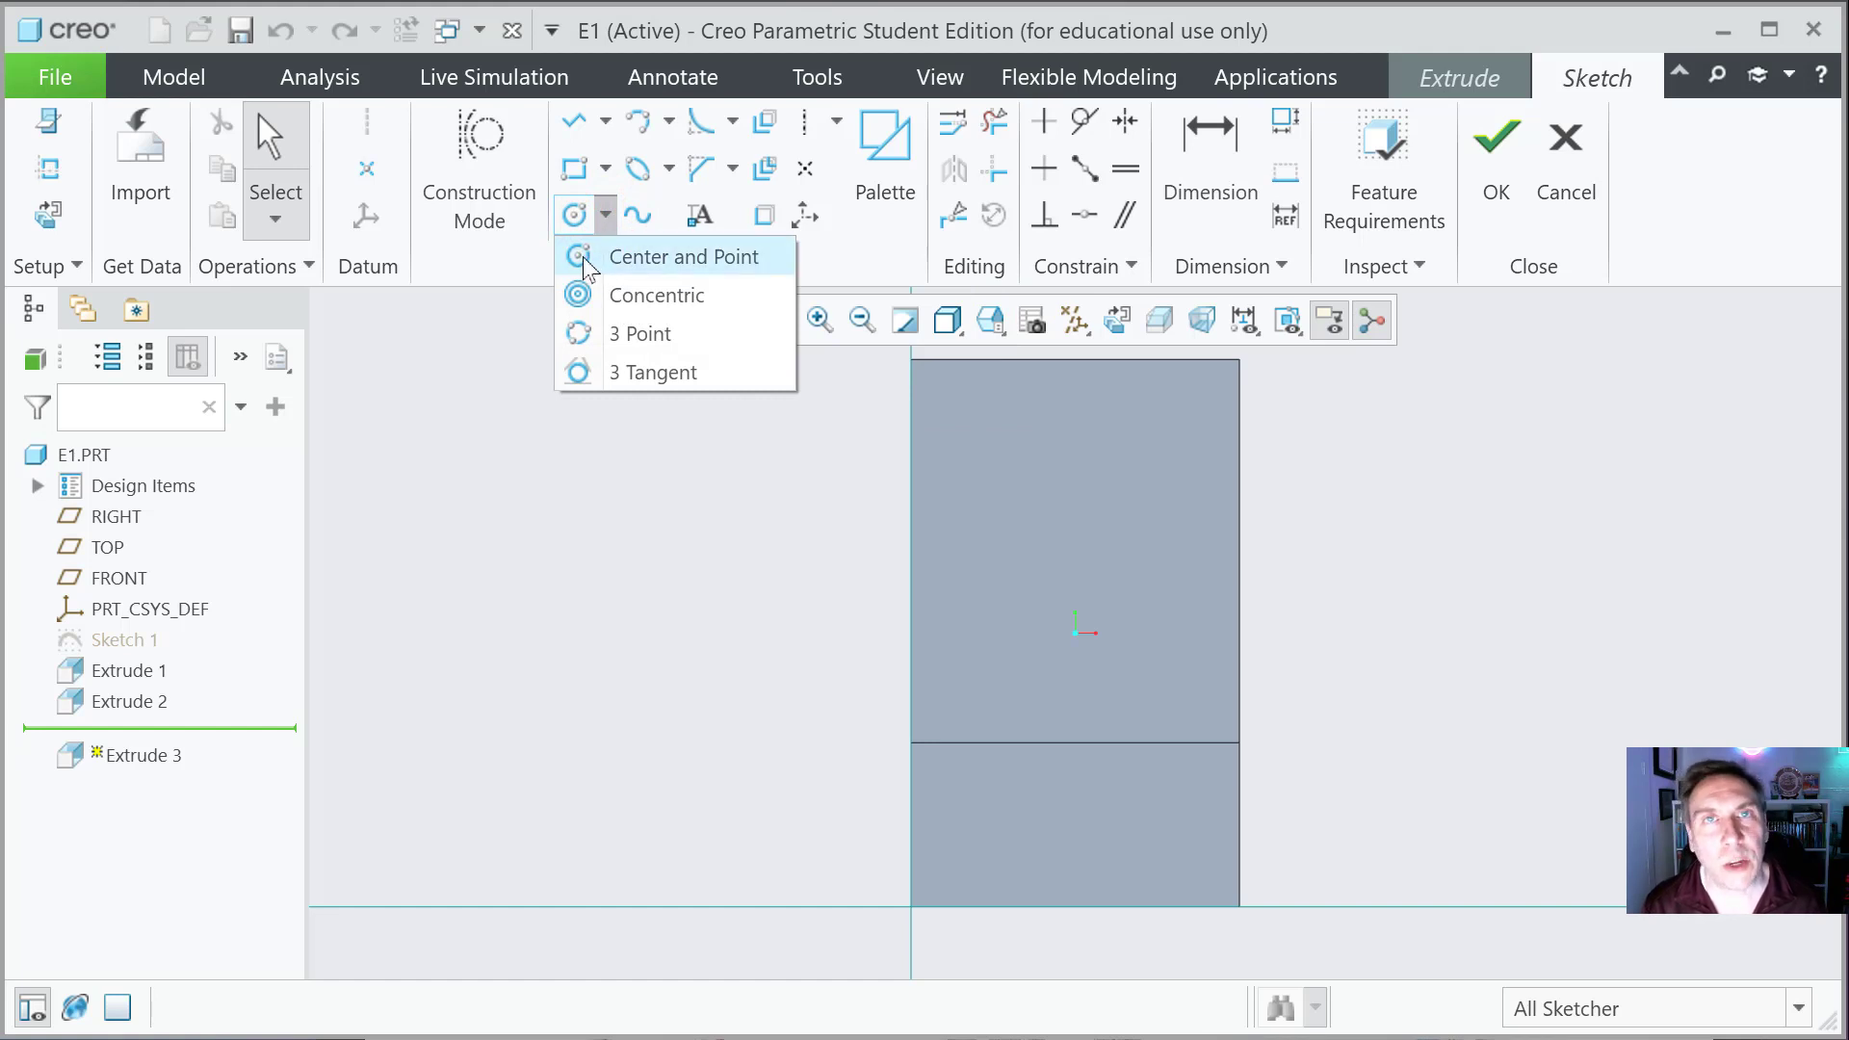
click(582, 256)
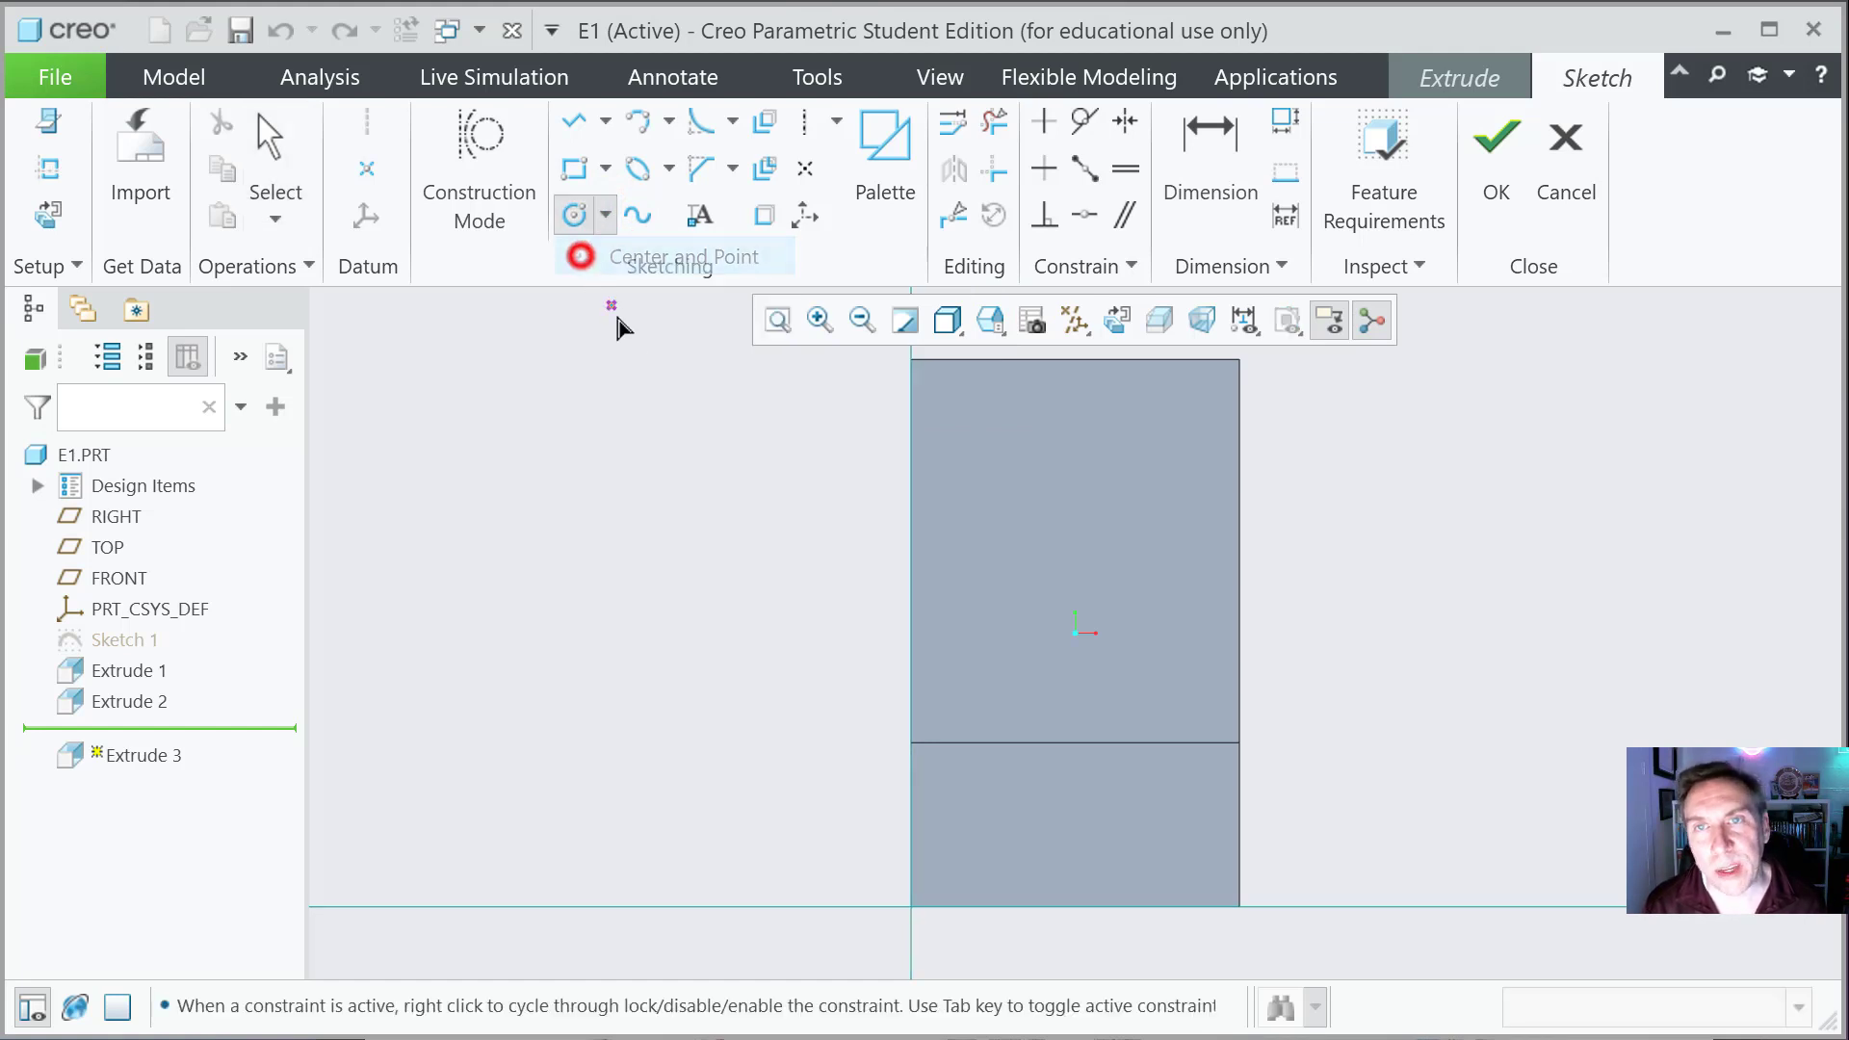
click(1001, 471)
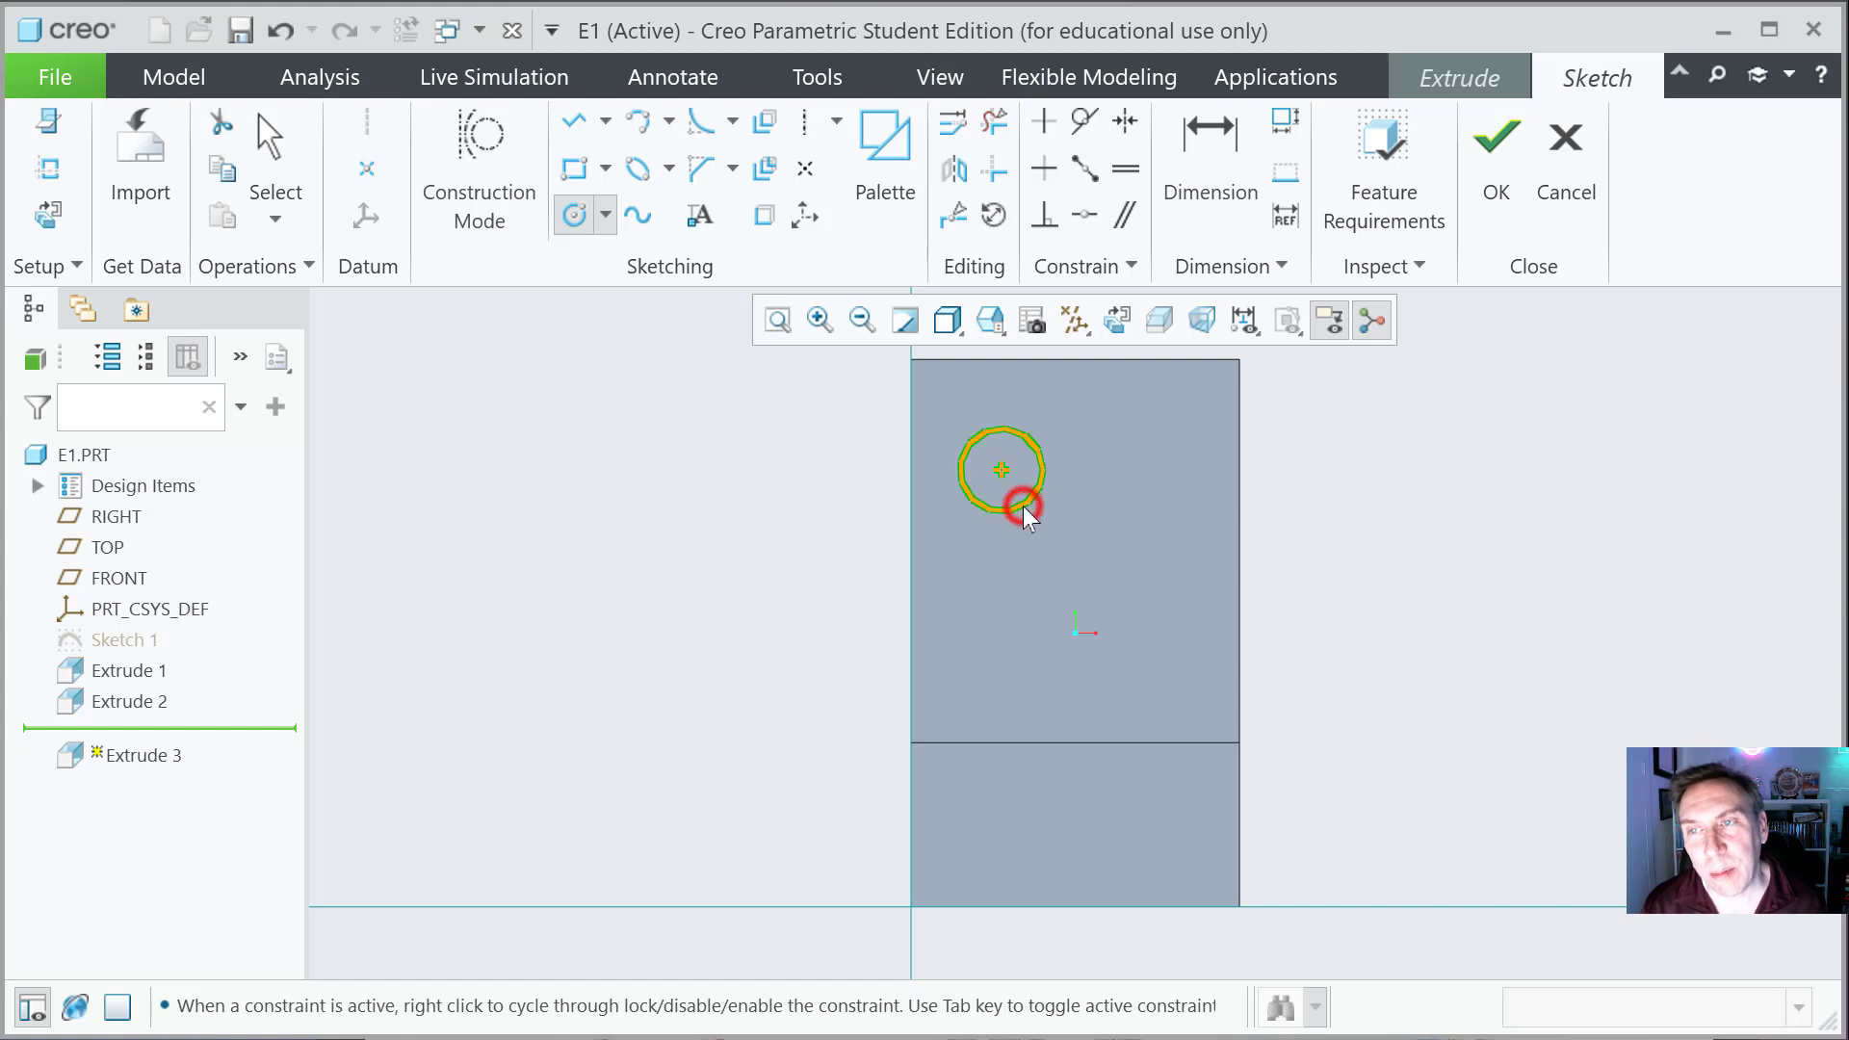
click(1023, 508)
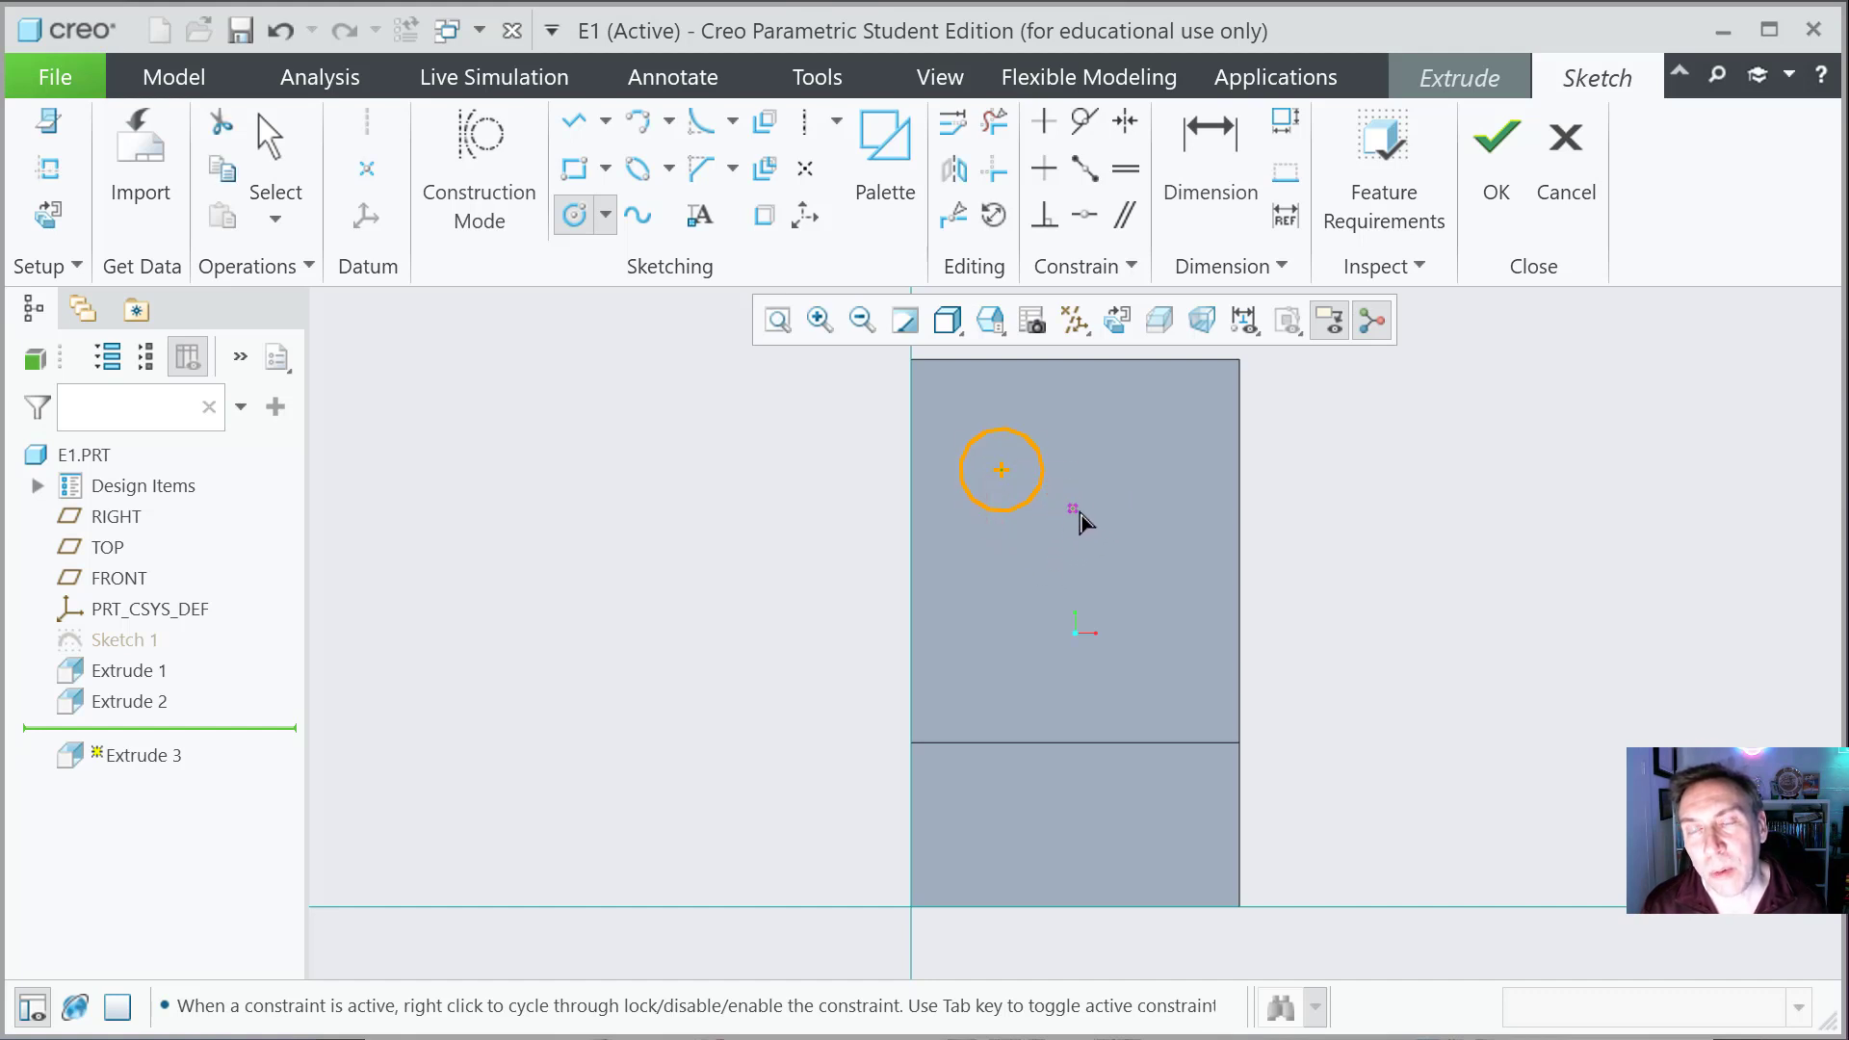
middle_click(1095, 577)
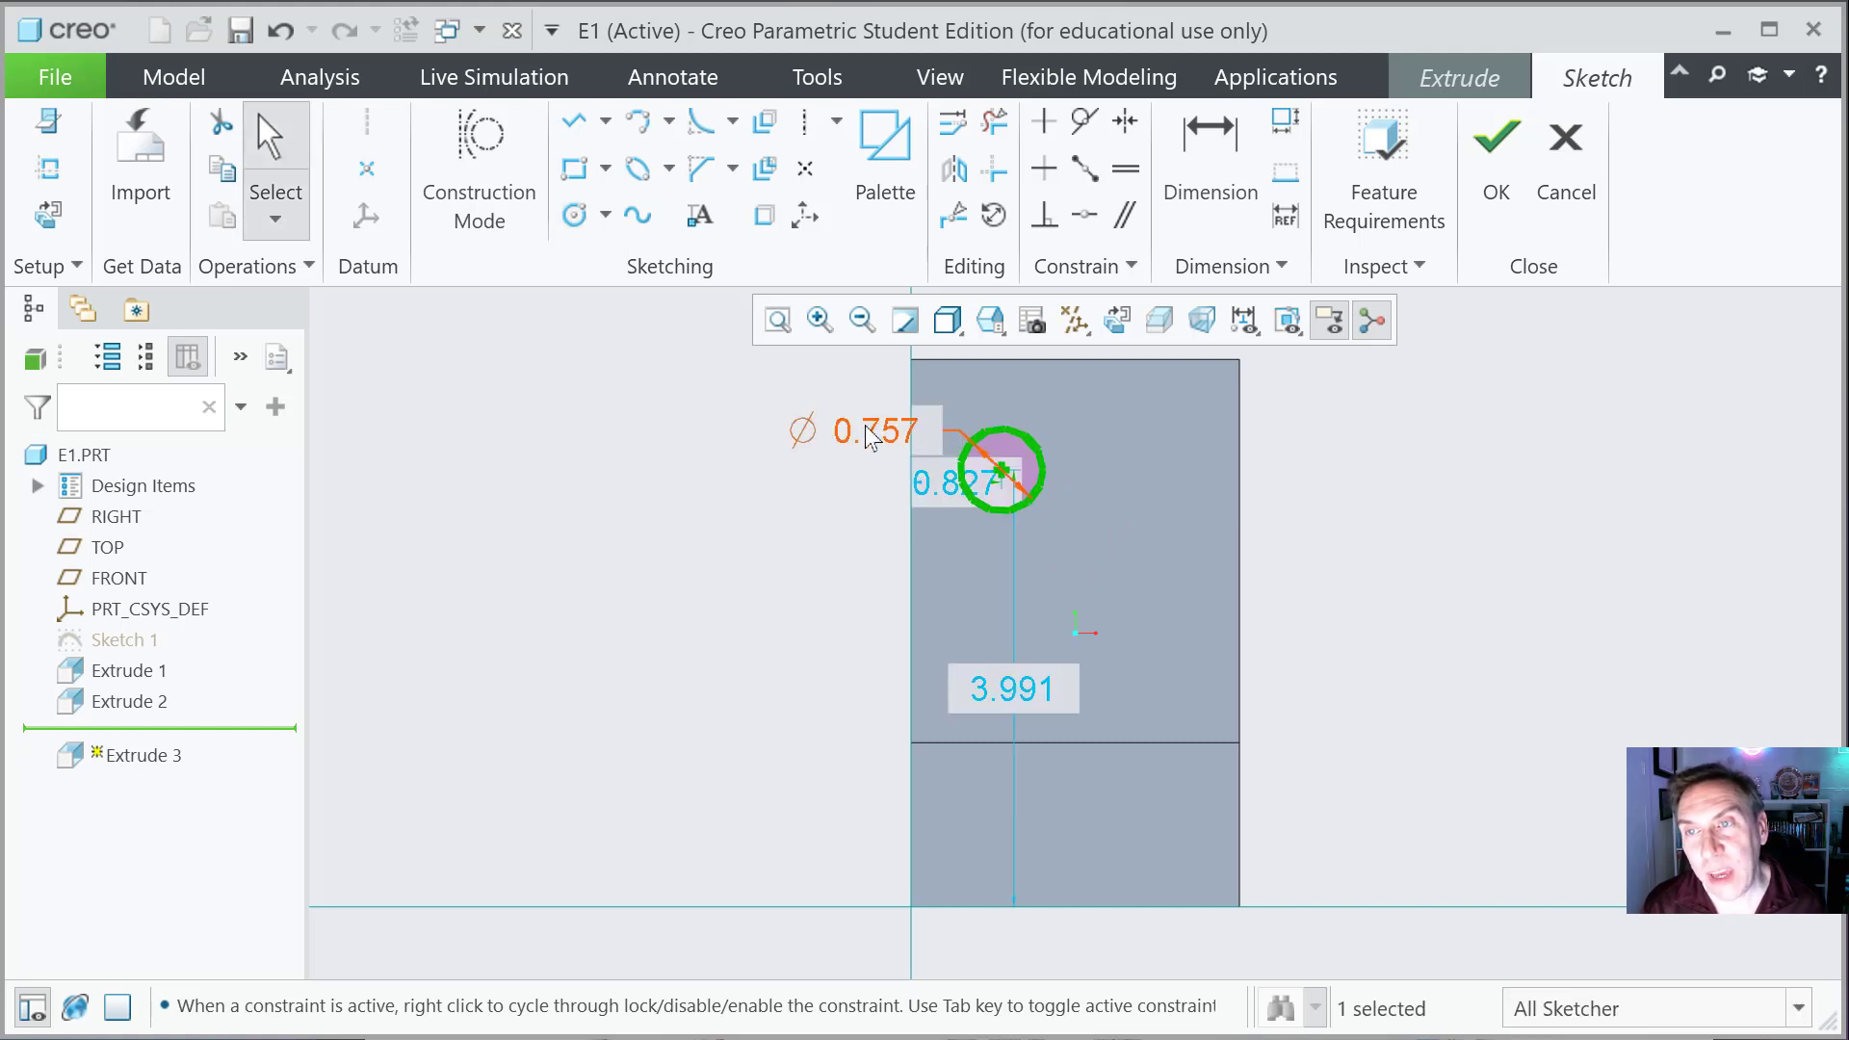
Step: Move the circle's diameter dimension outside the plate, above its upper-left corner, and set it to 0.75
scroll(872, 443, down, 2)
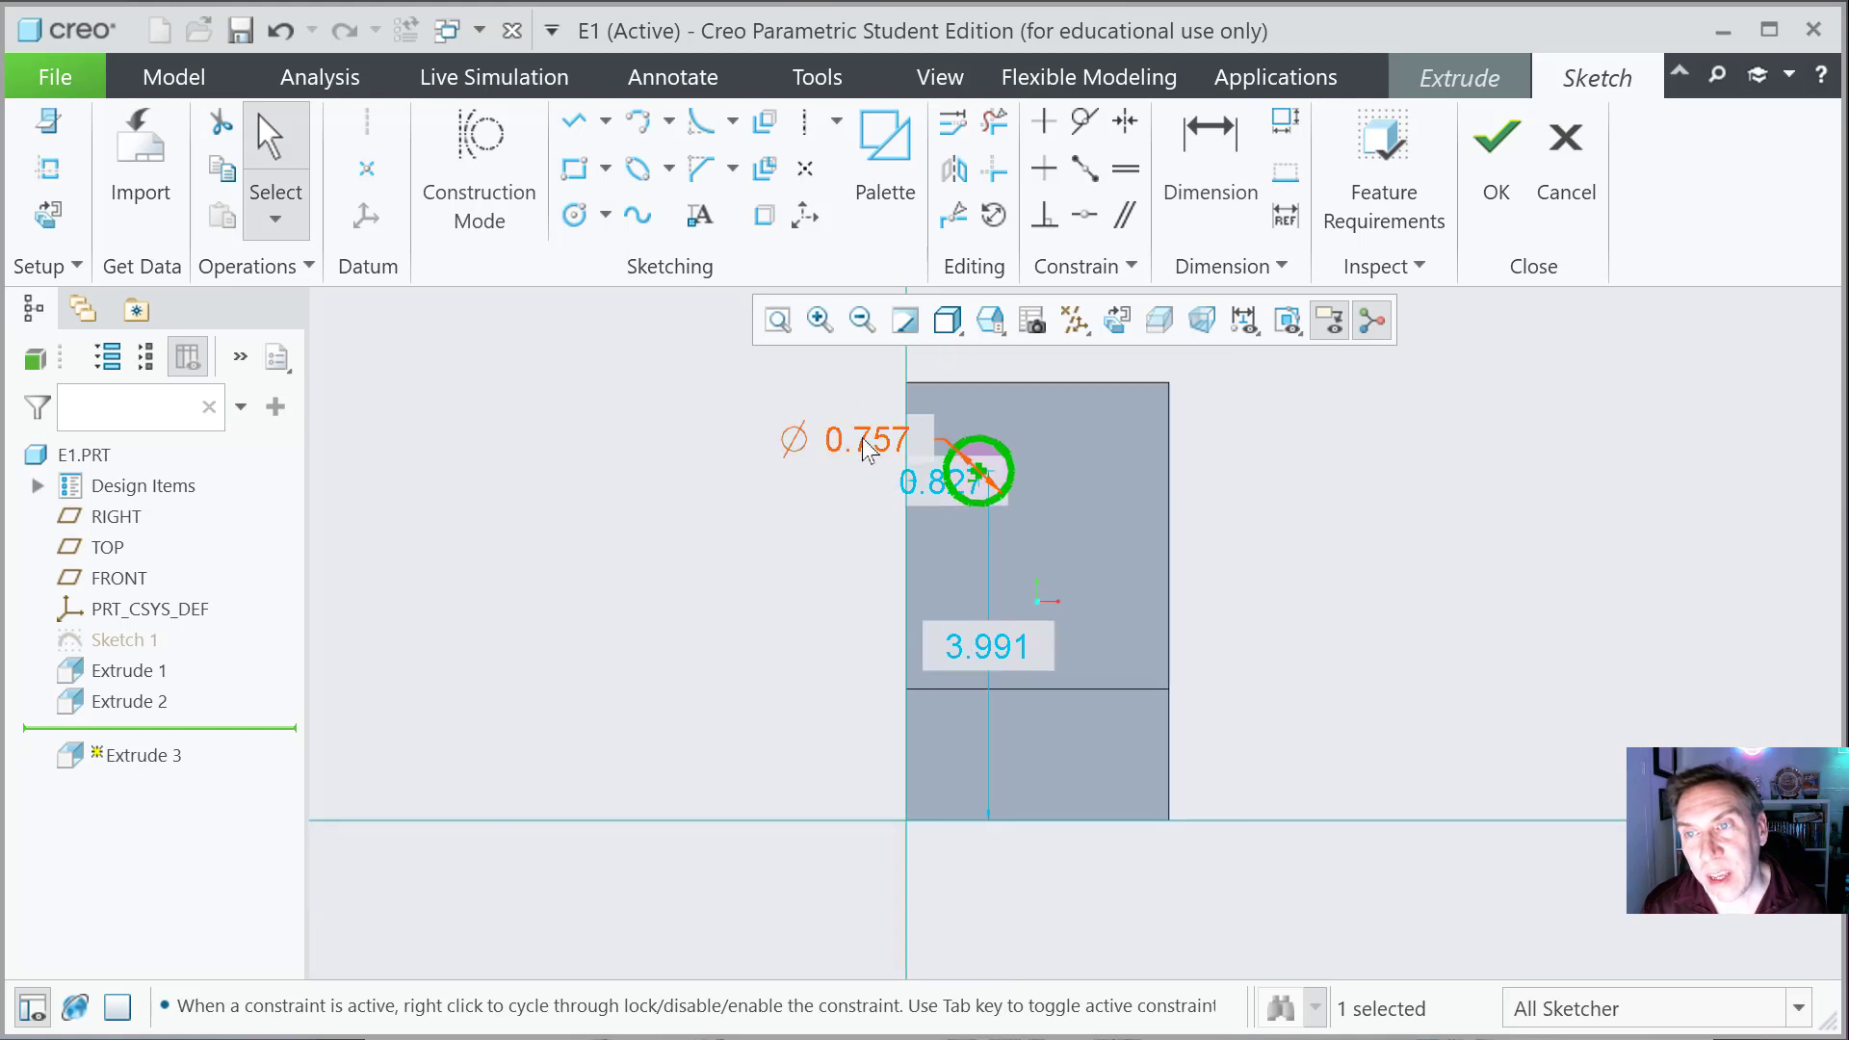
drag(872, 448, 809, 378)
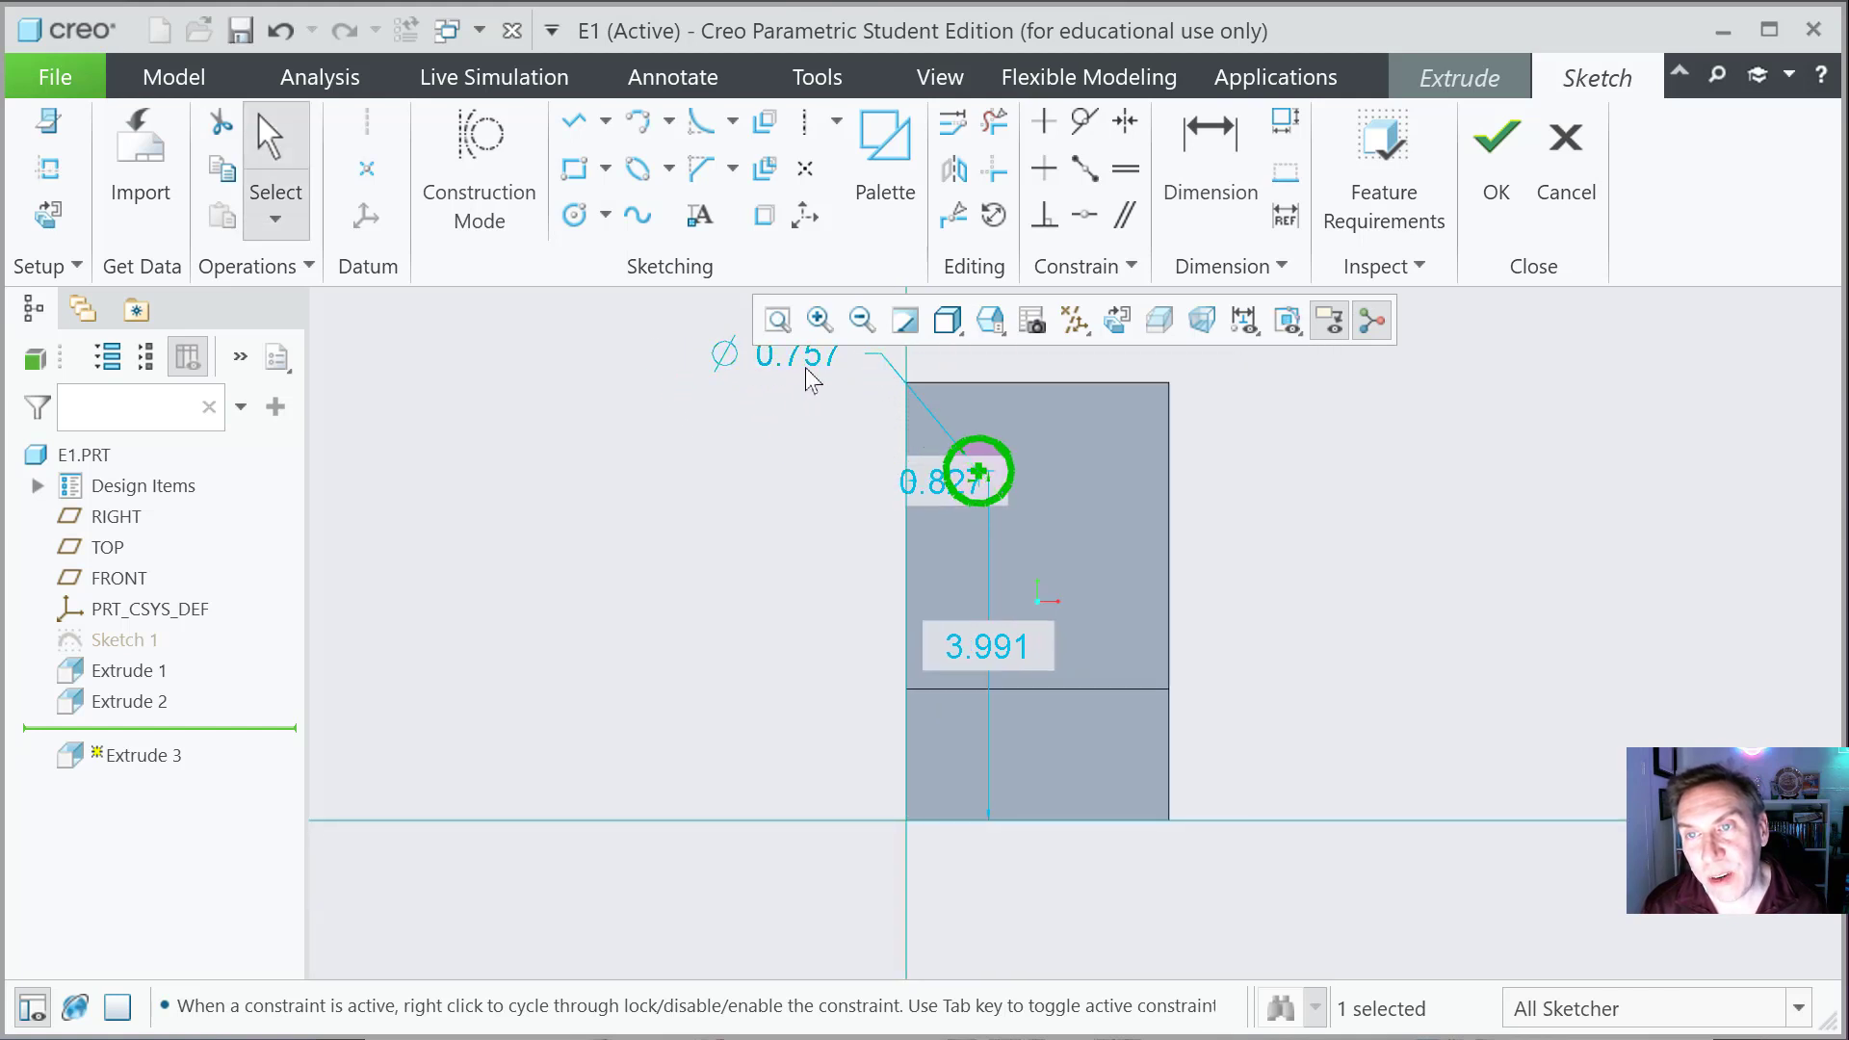
double_click(814, 366)
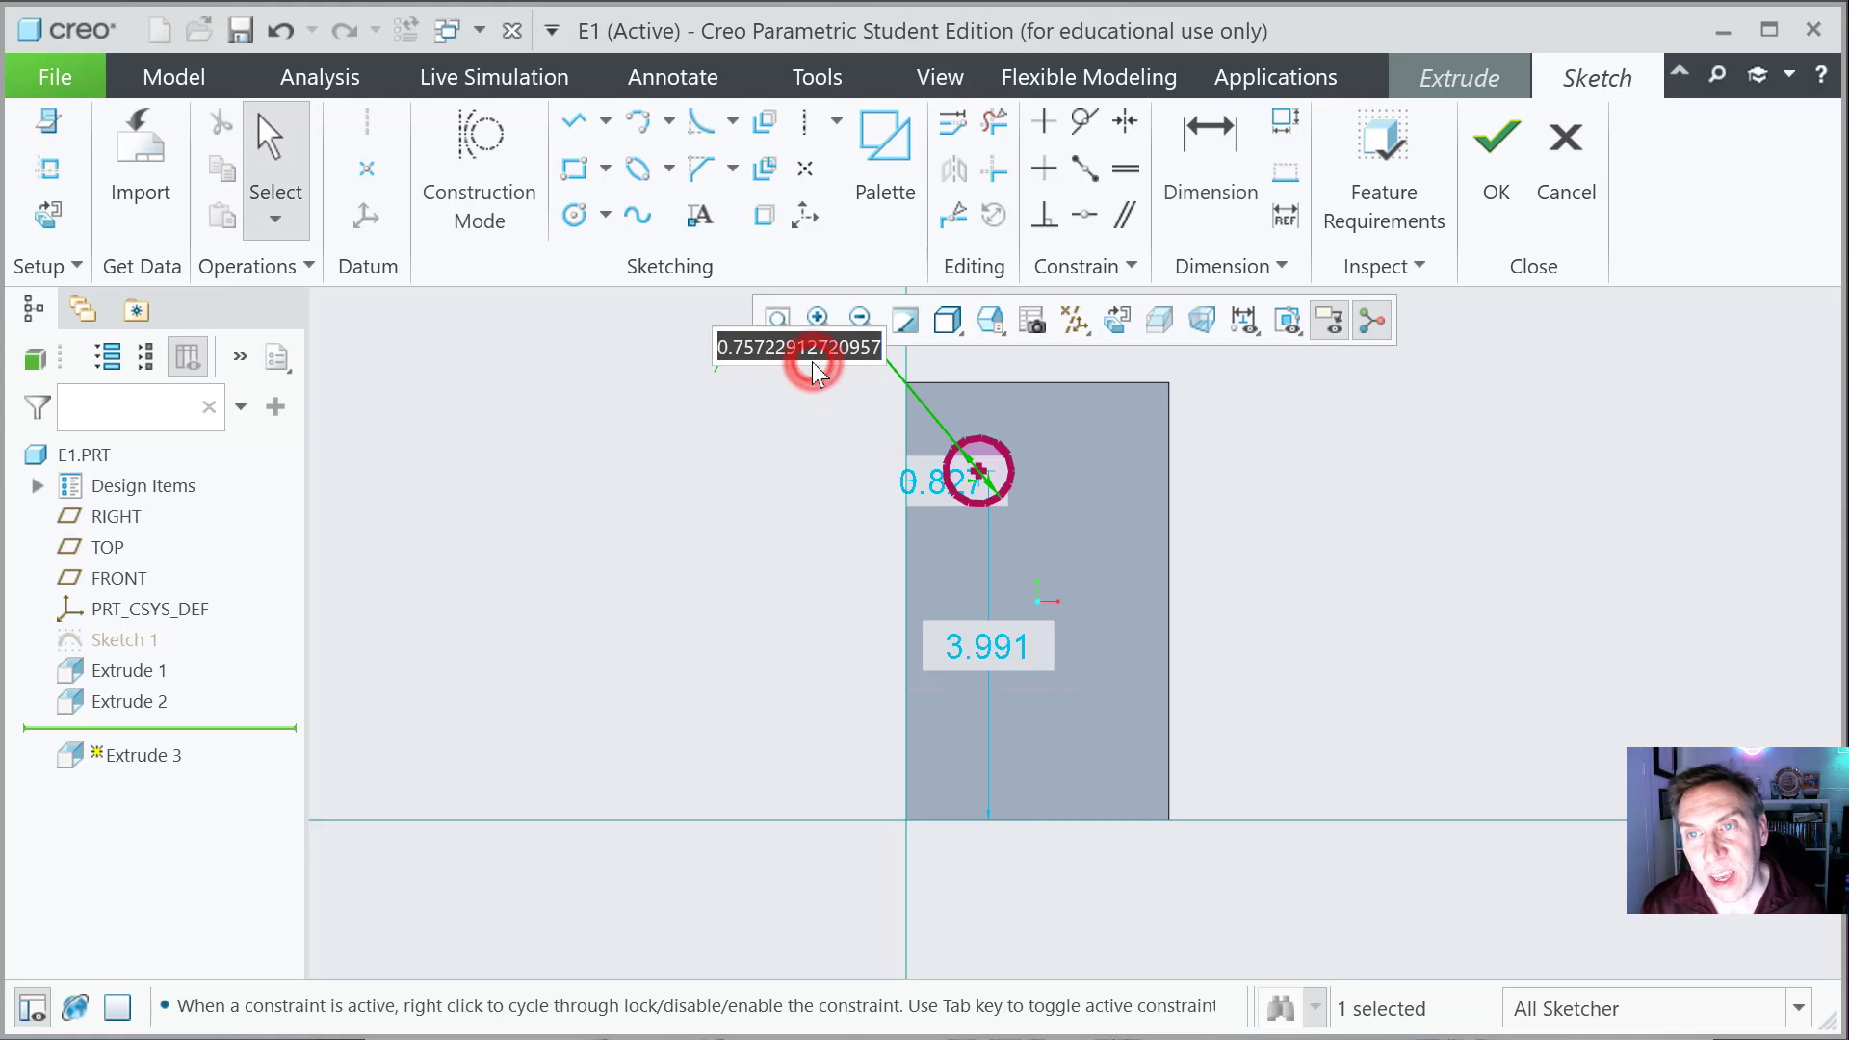
text(.)
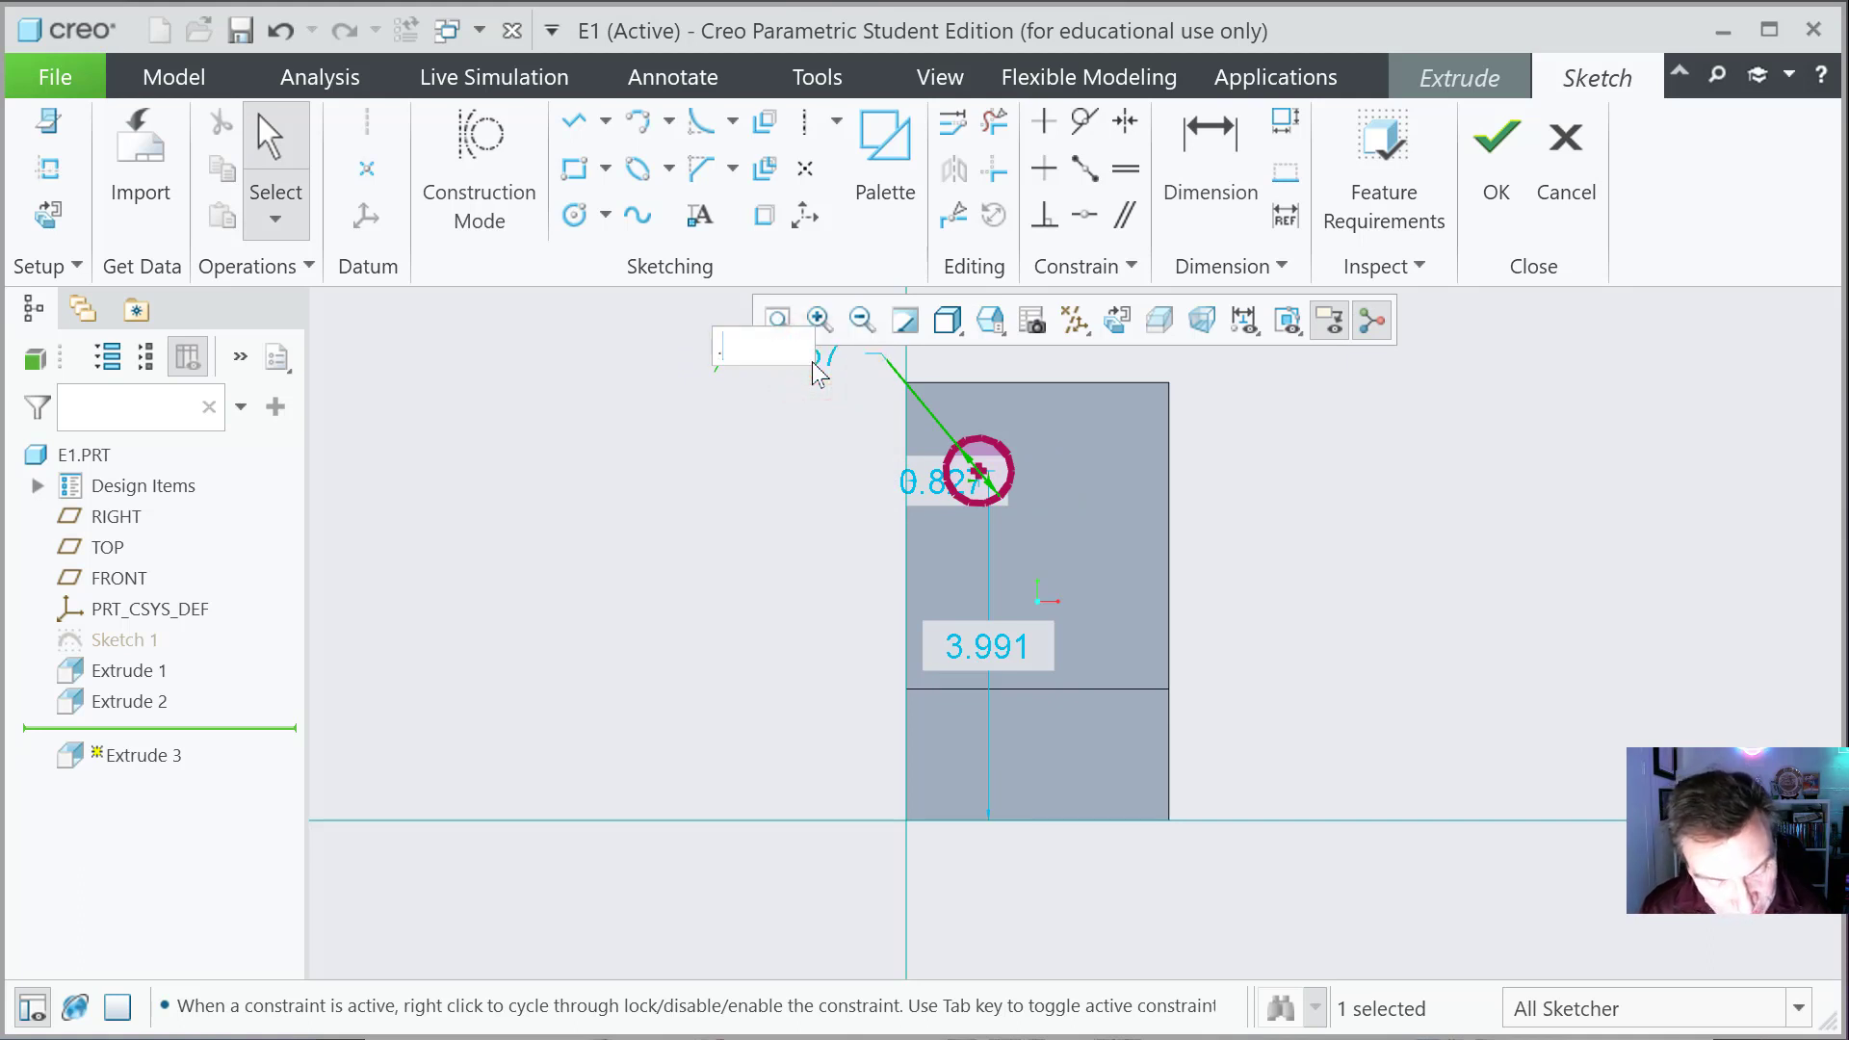
text(75)
key(Return)
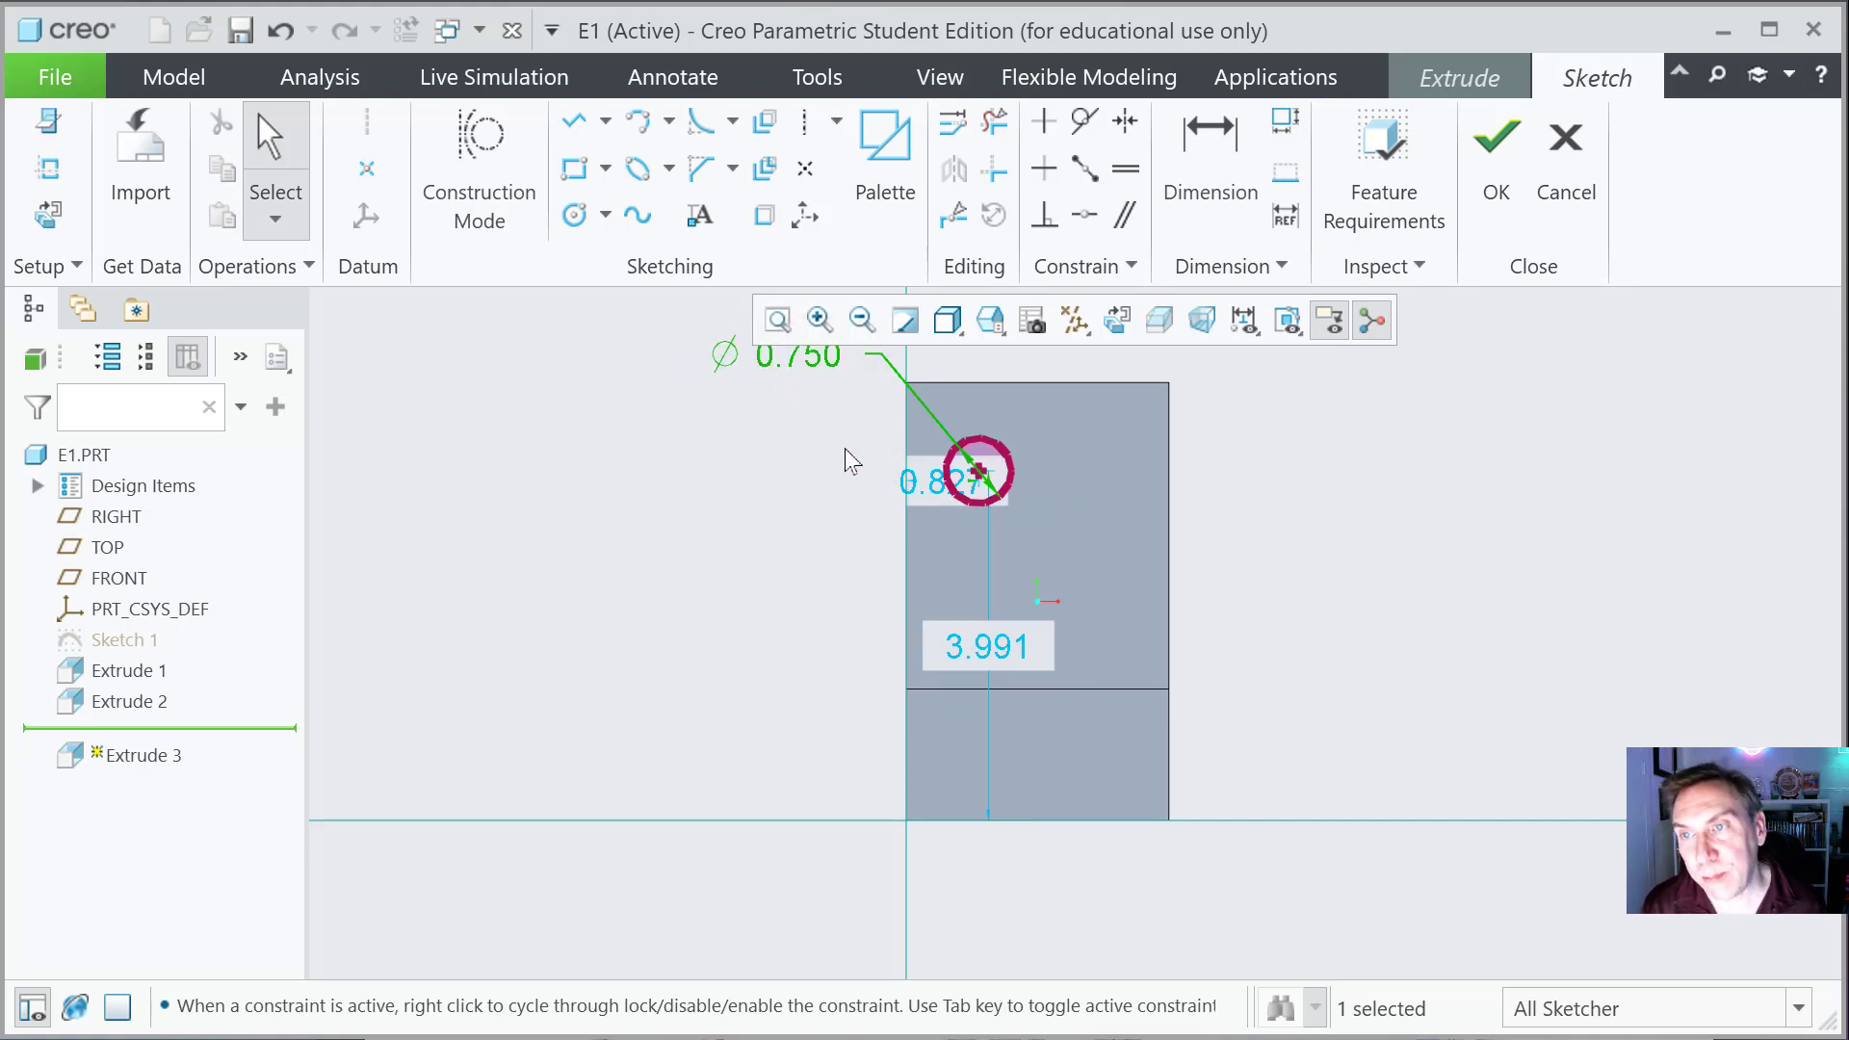
Step: Move the circle's horizontal position dimension above the plate and set it to 1
scroll(932, 484, down, 1)
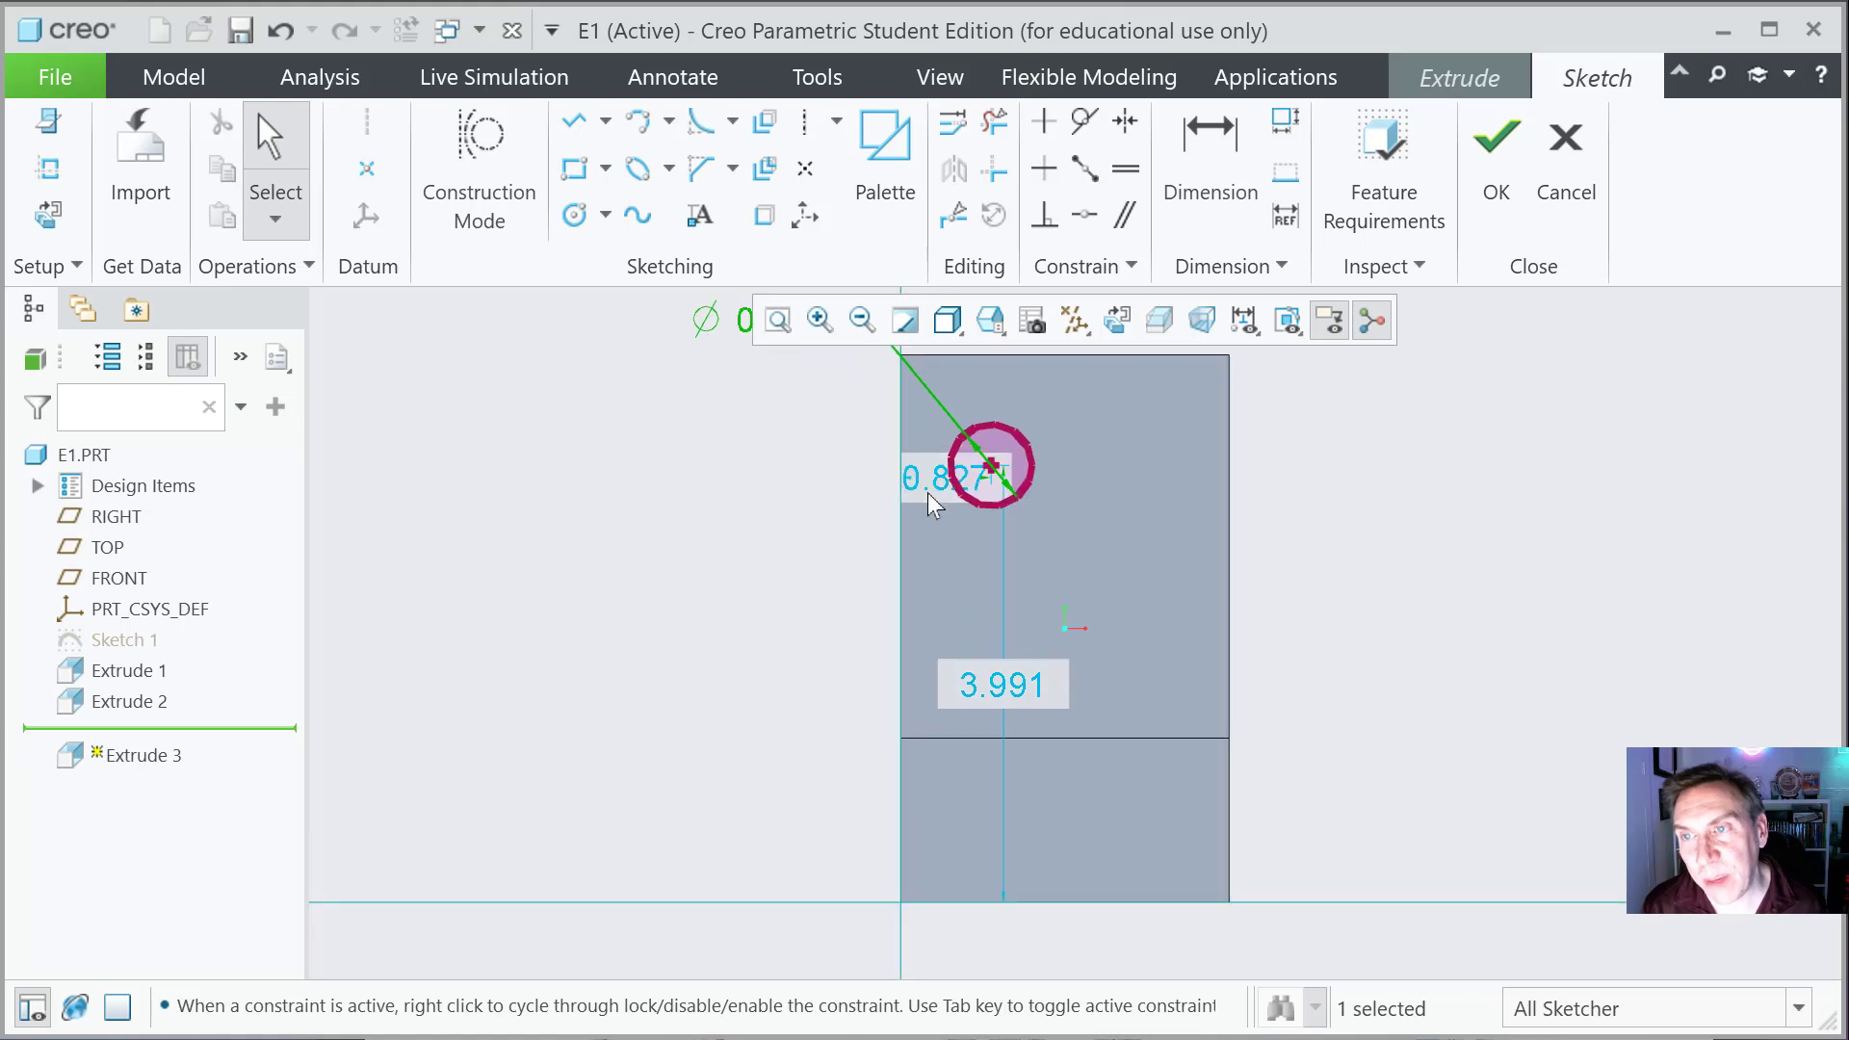
scroll(932, 485, up, 2)
drag(922, 484, 1030, 380)
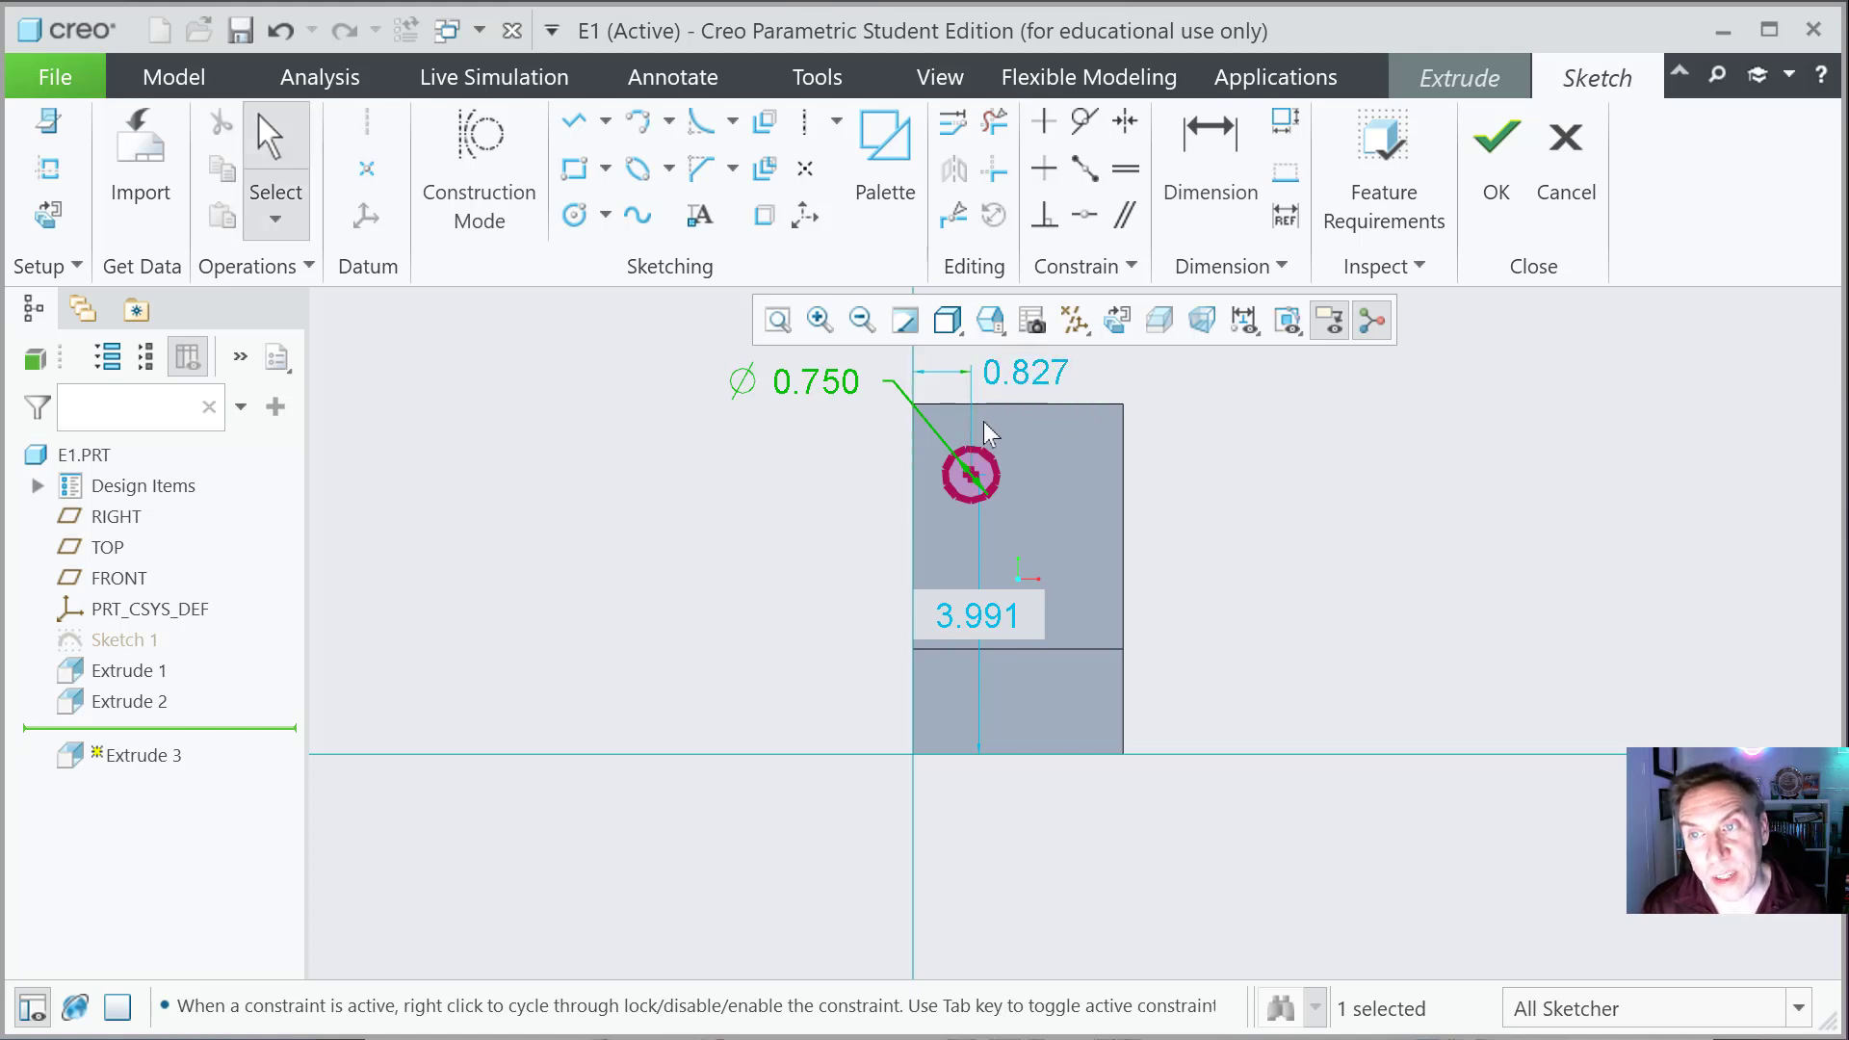
click(1023, 376)
text(1)
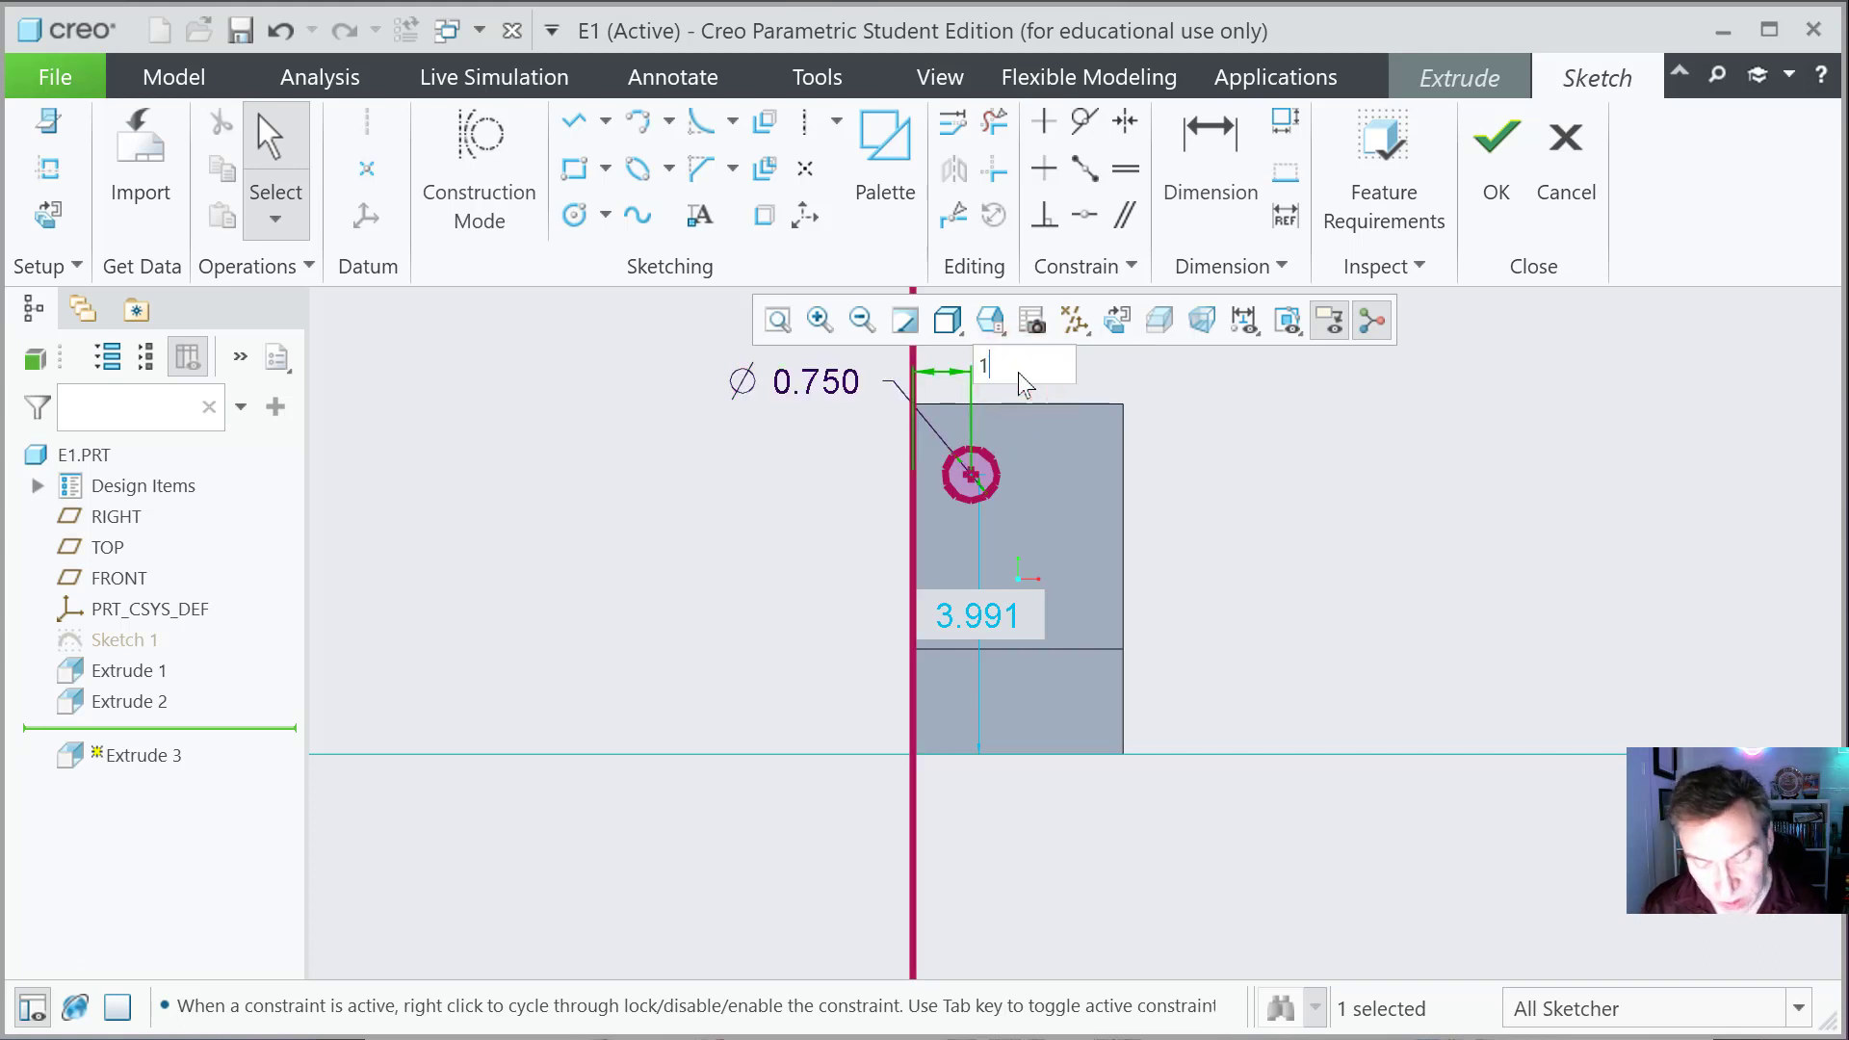
key(Return)
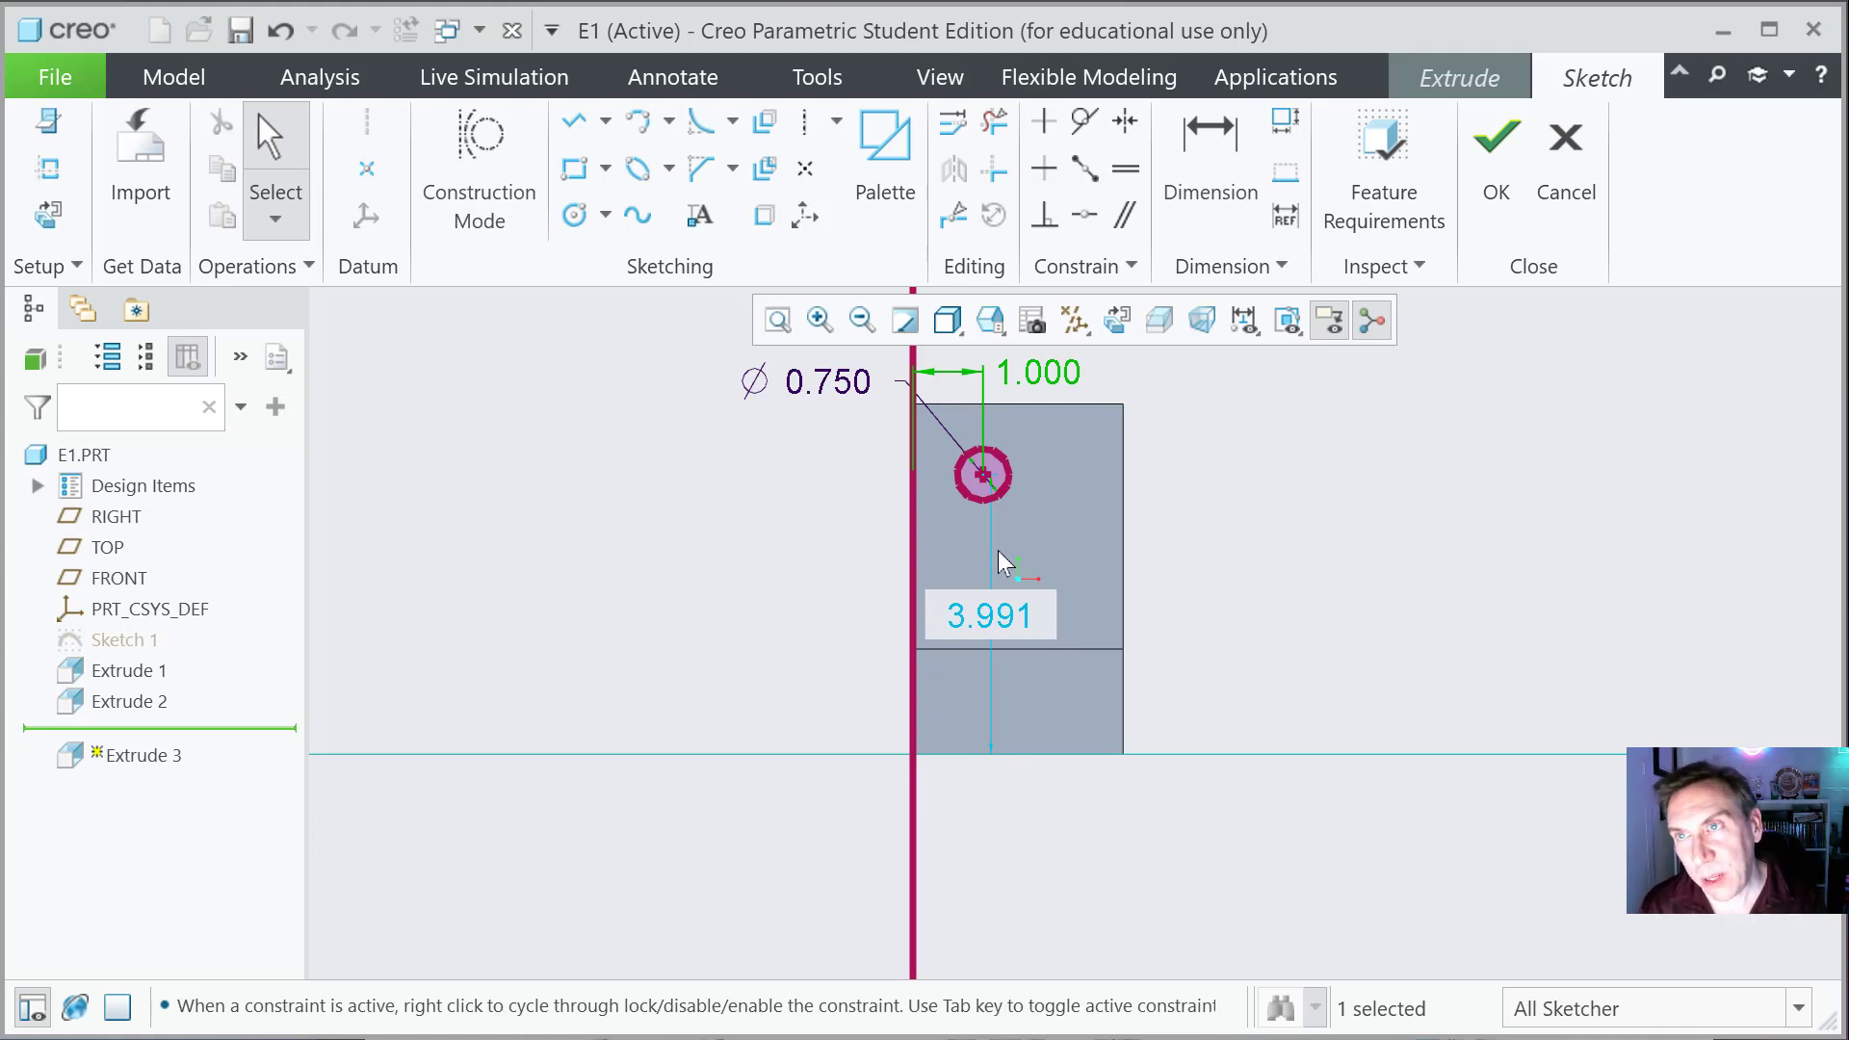
Step: Dimension the circle's center from the plate's upper edge, set the distance to 1, and finish the sketch
click(1236, 169)
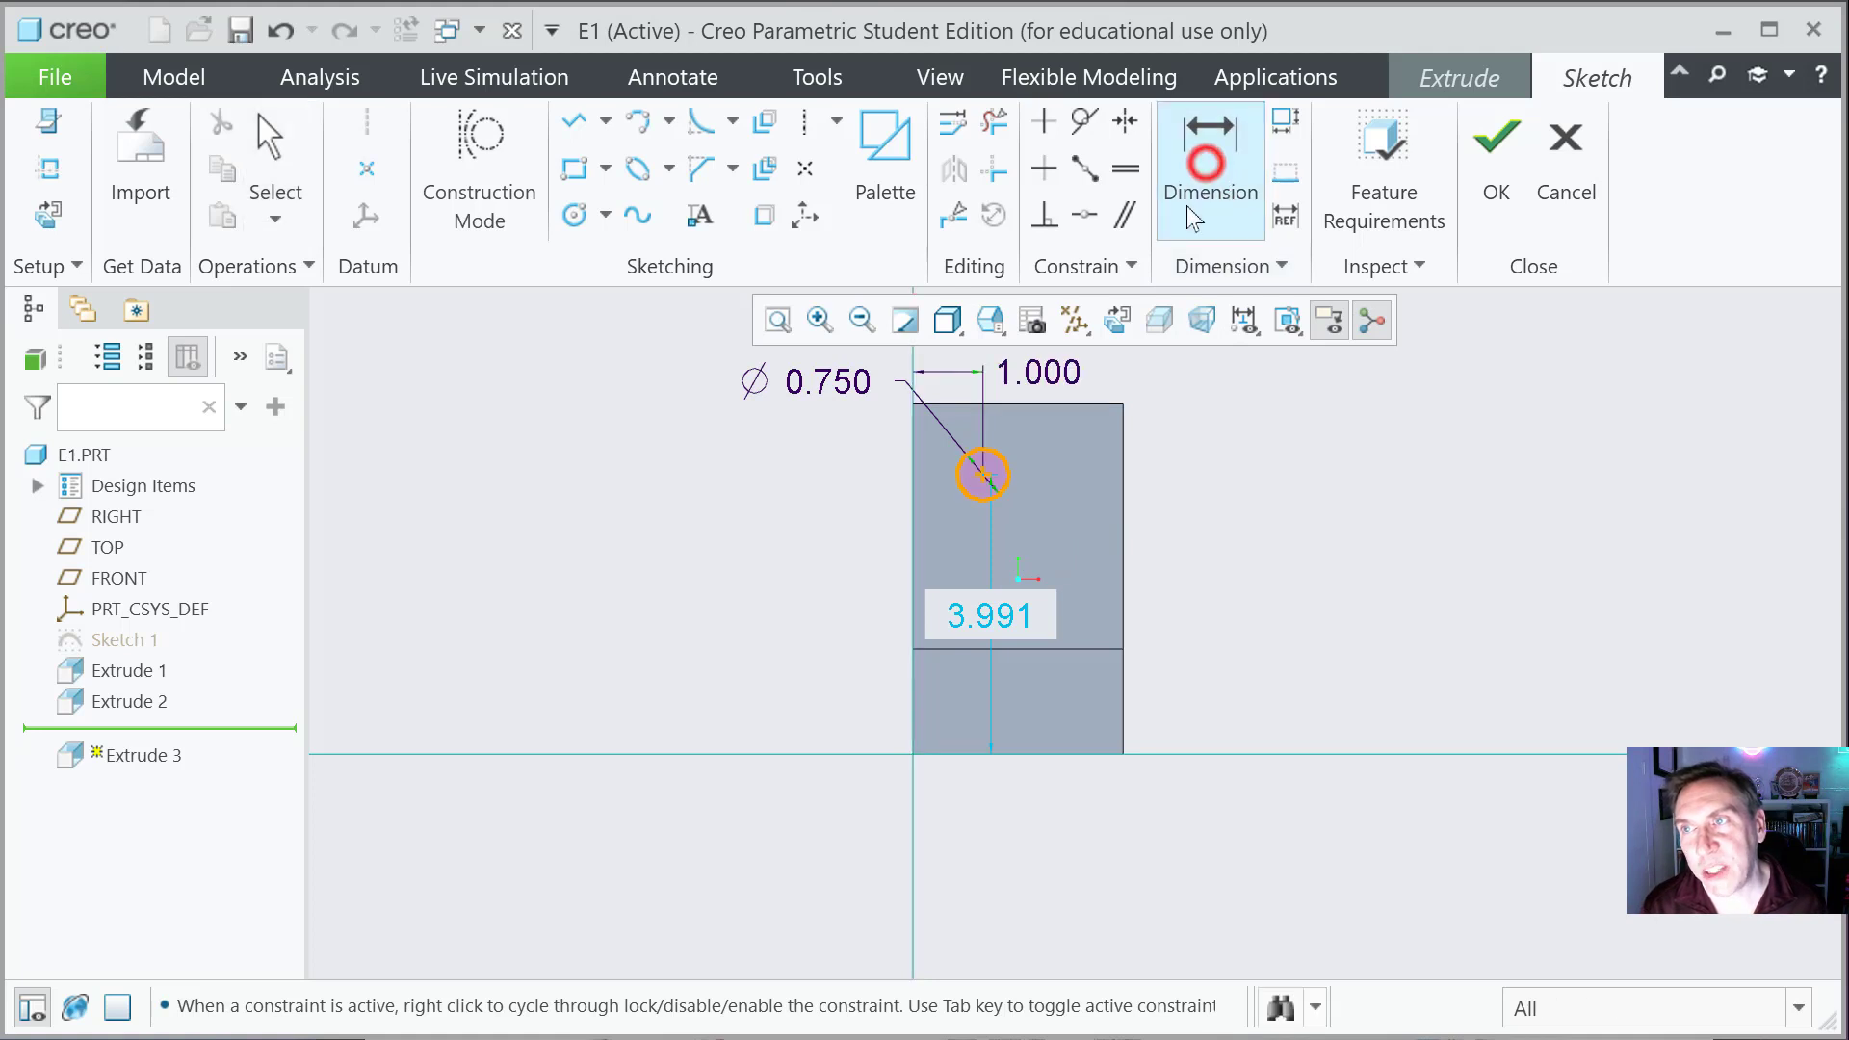
click(983, 475)
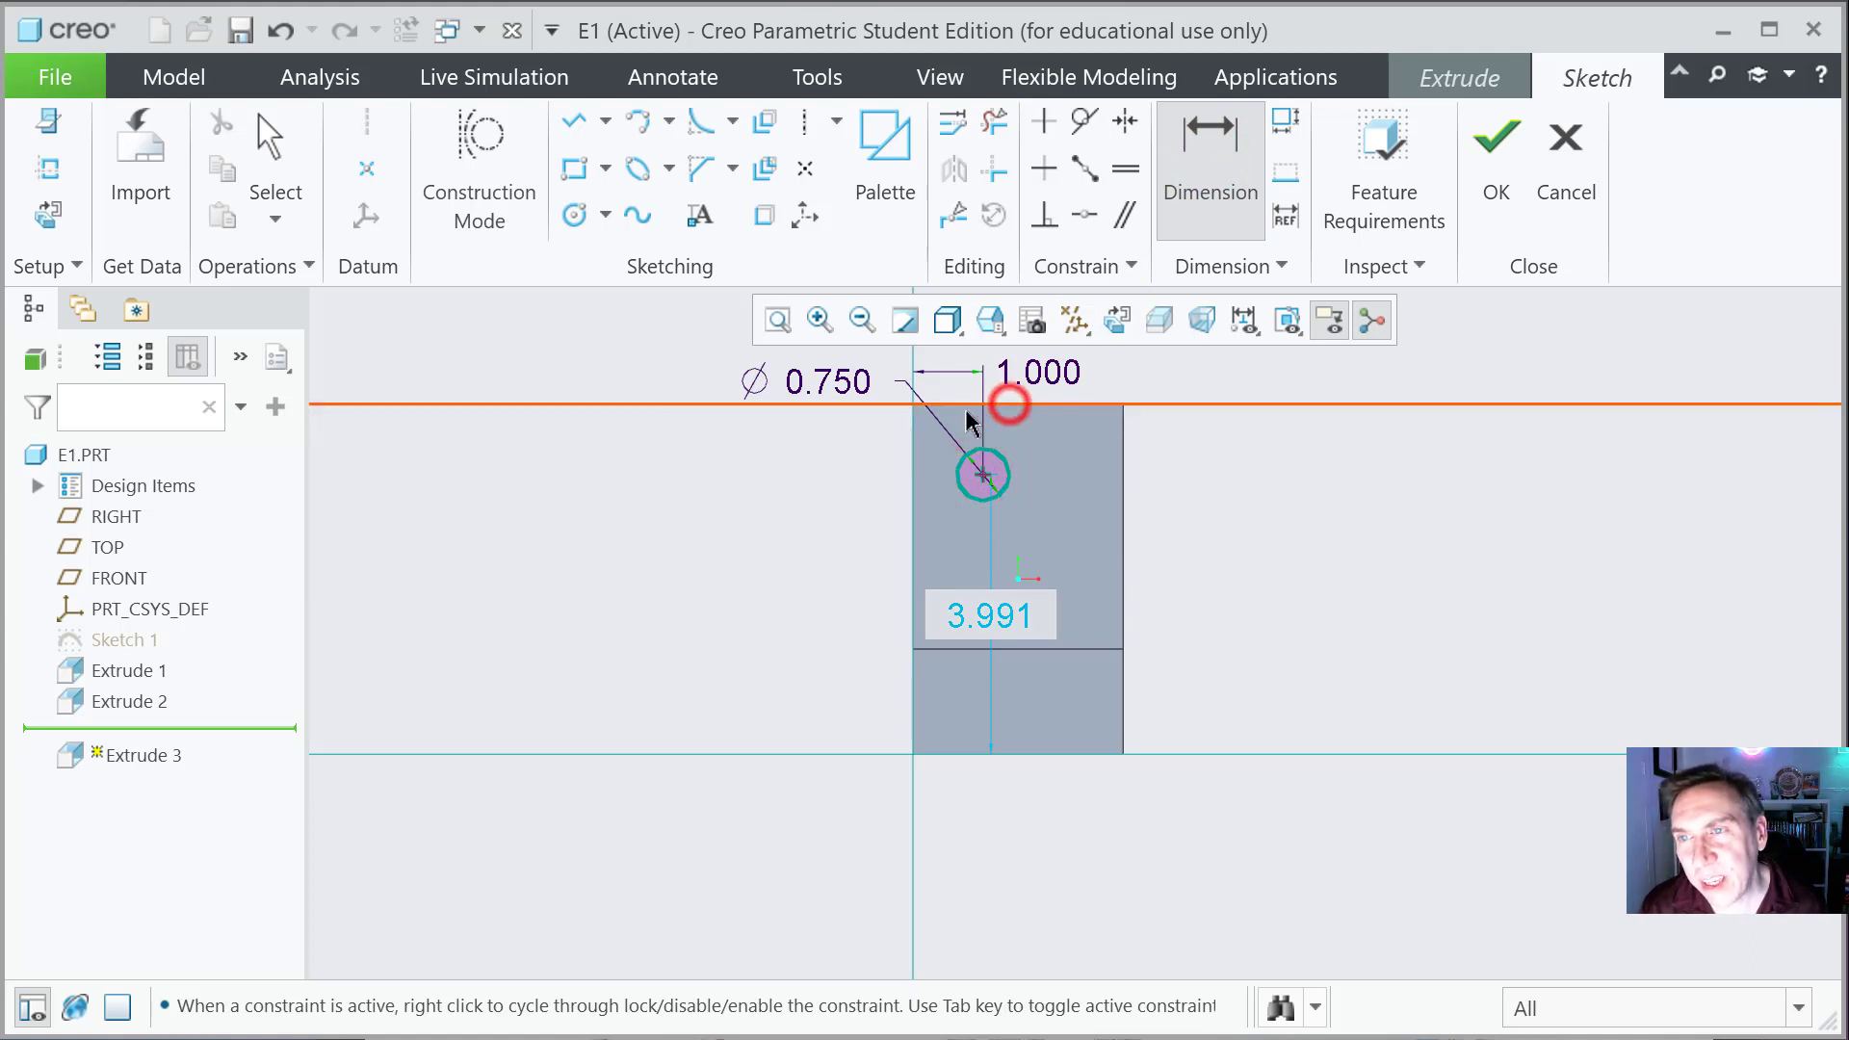
click(974, 407)
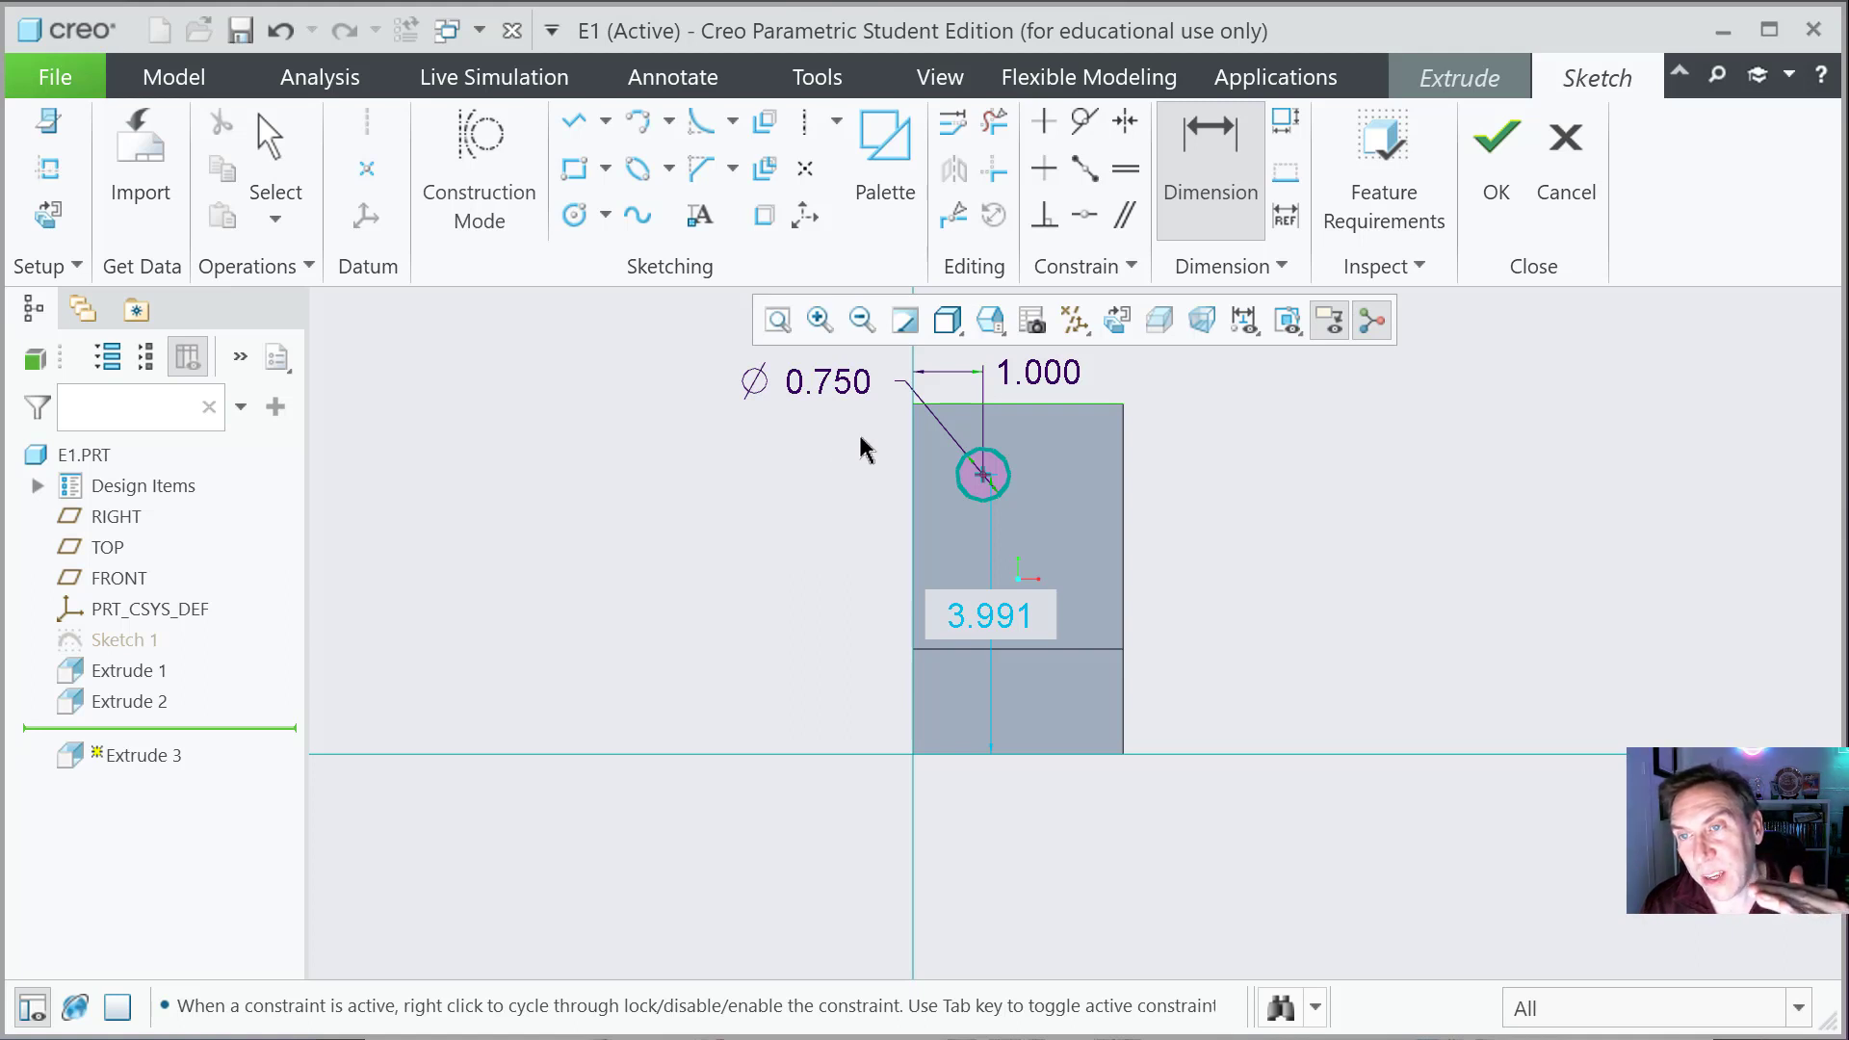
click(847, 445)
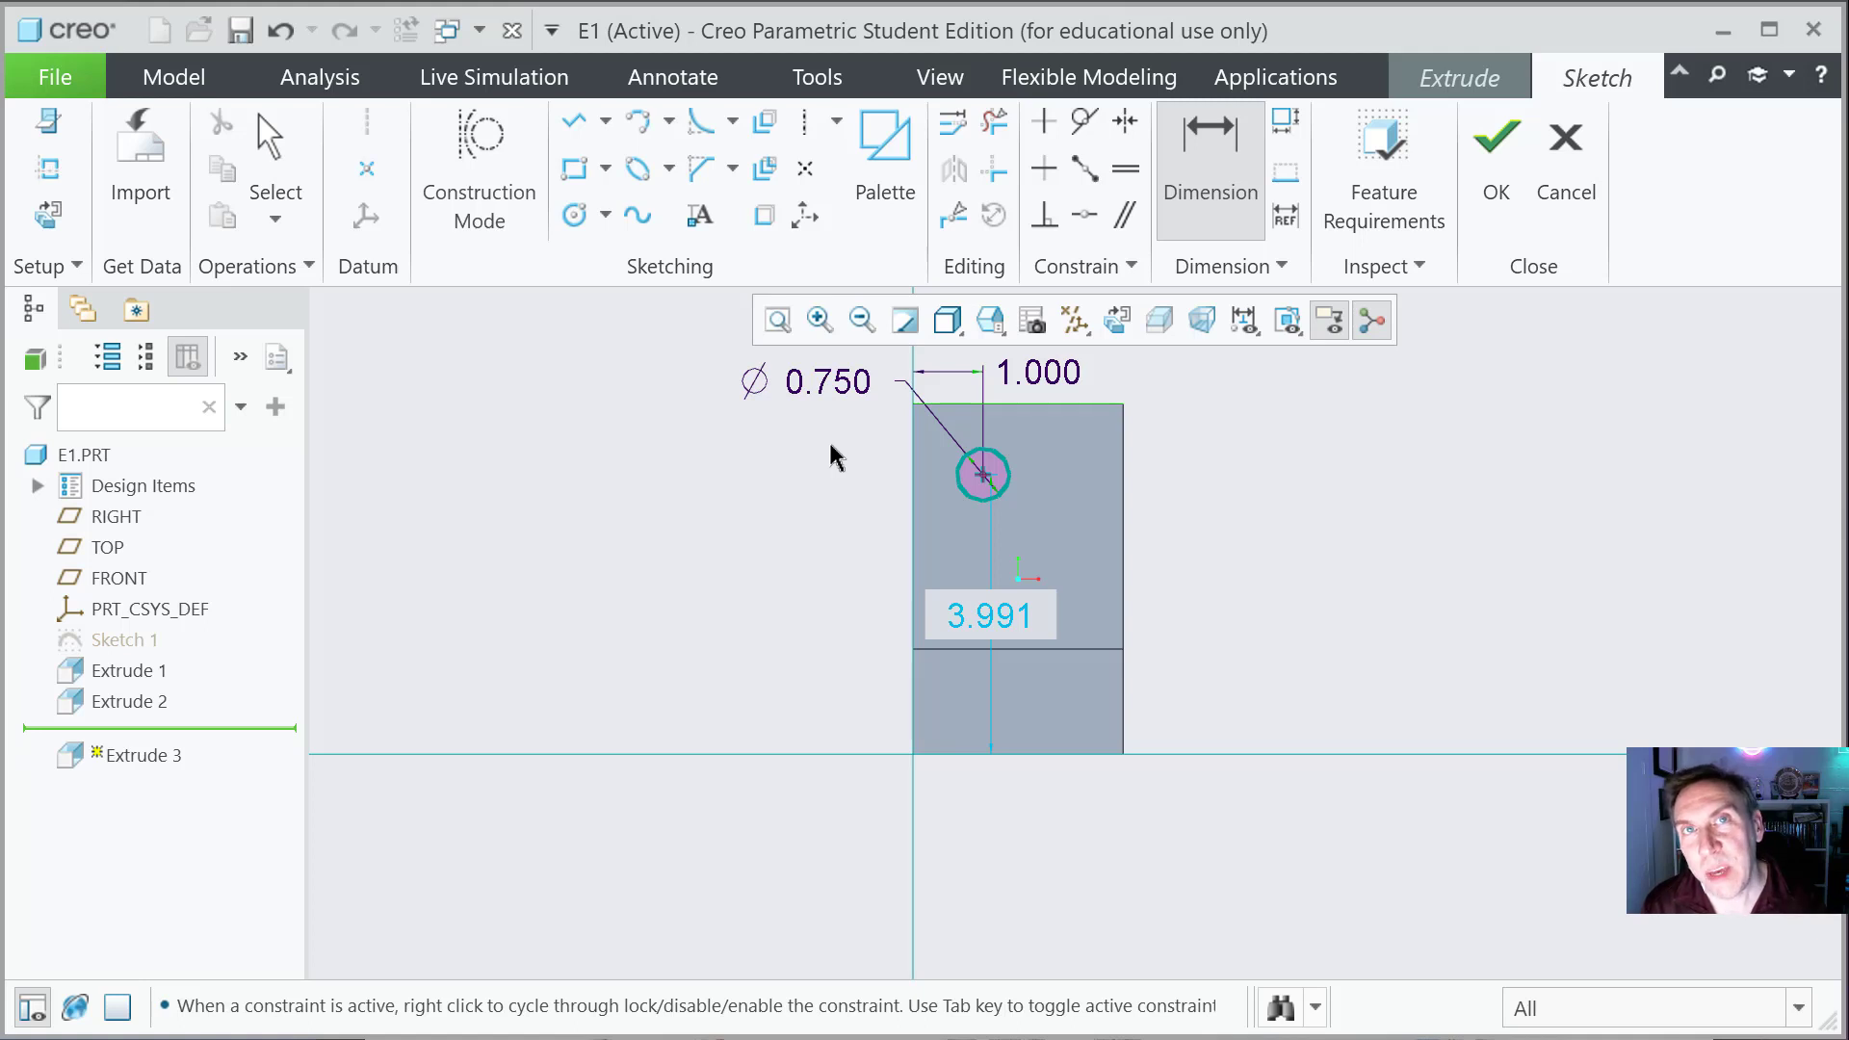
middle_click(838, 455)
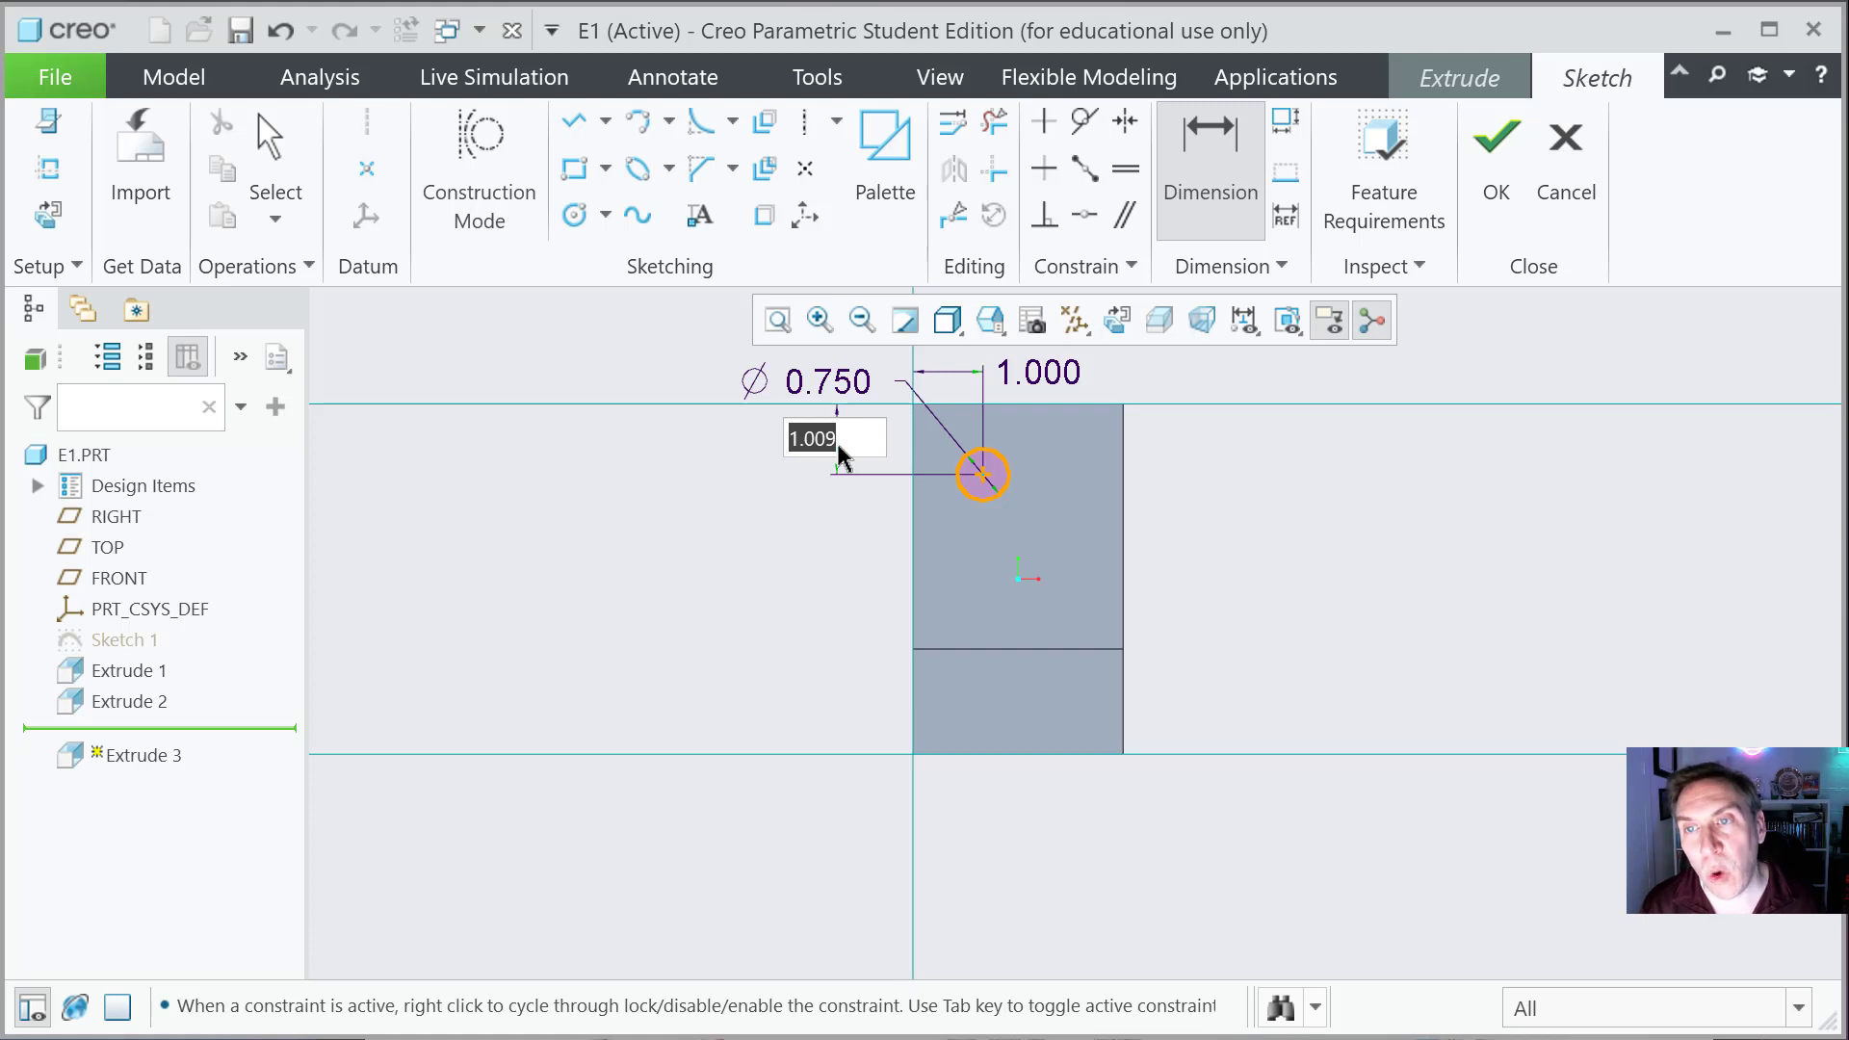
text(1)
key(Return)
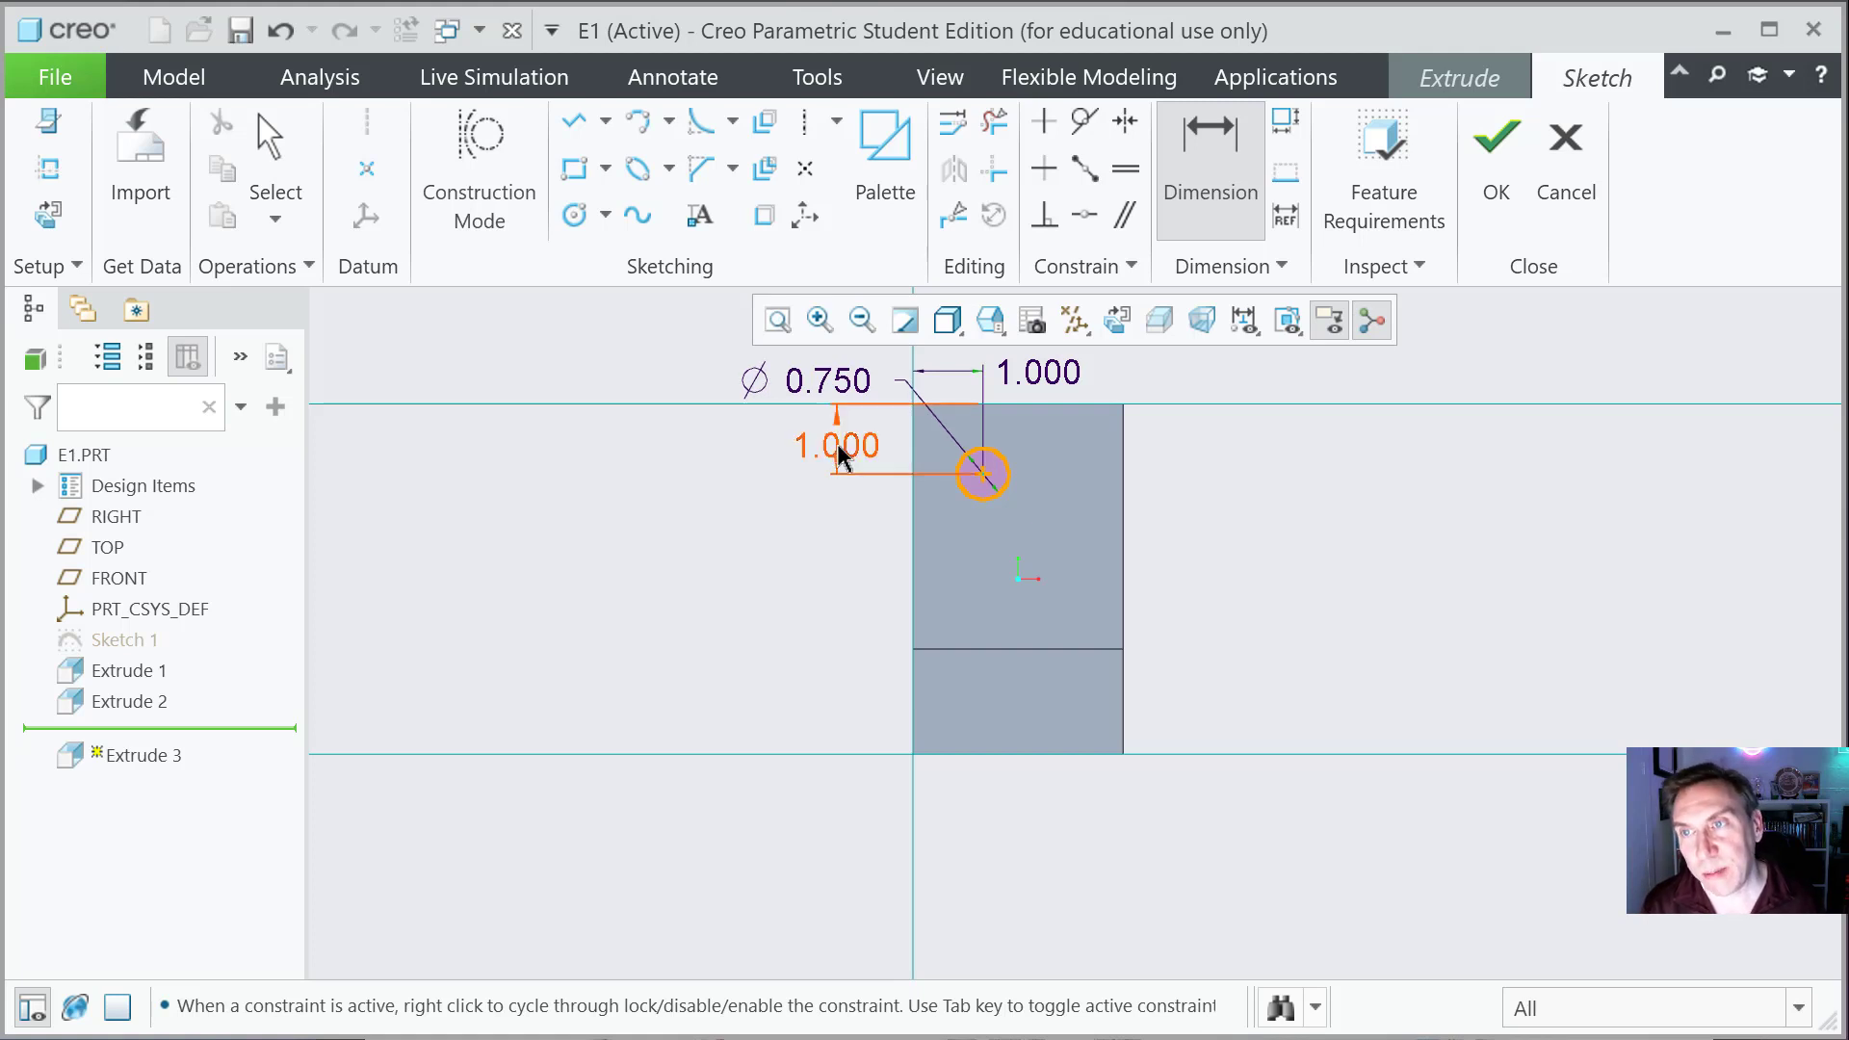
middle_click(809, 544)
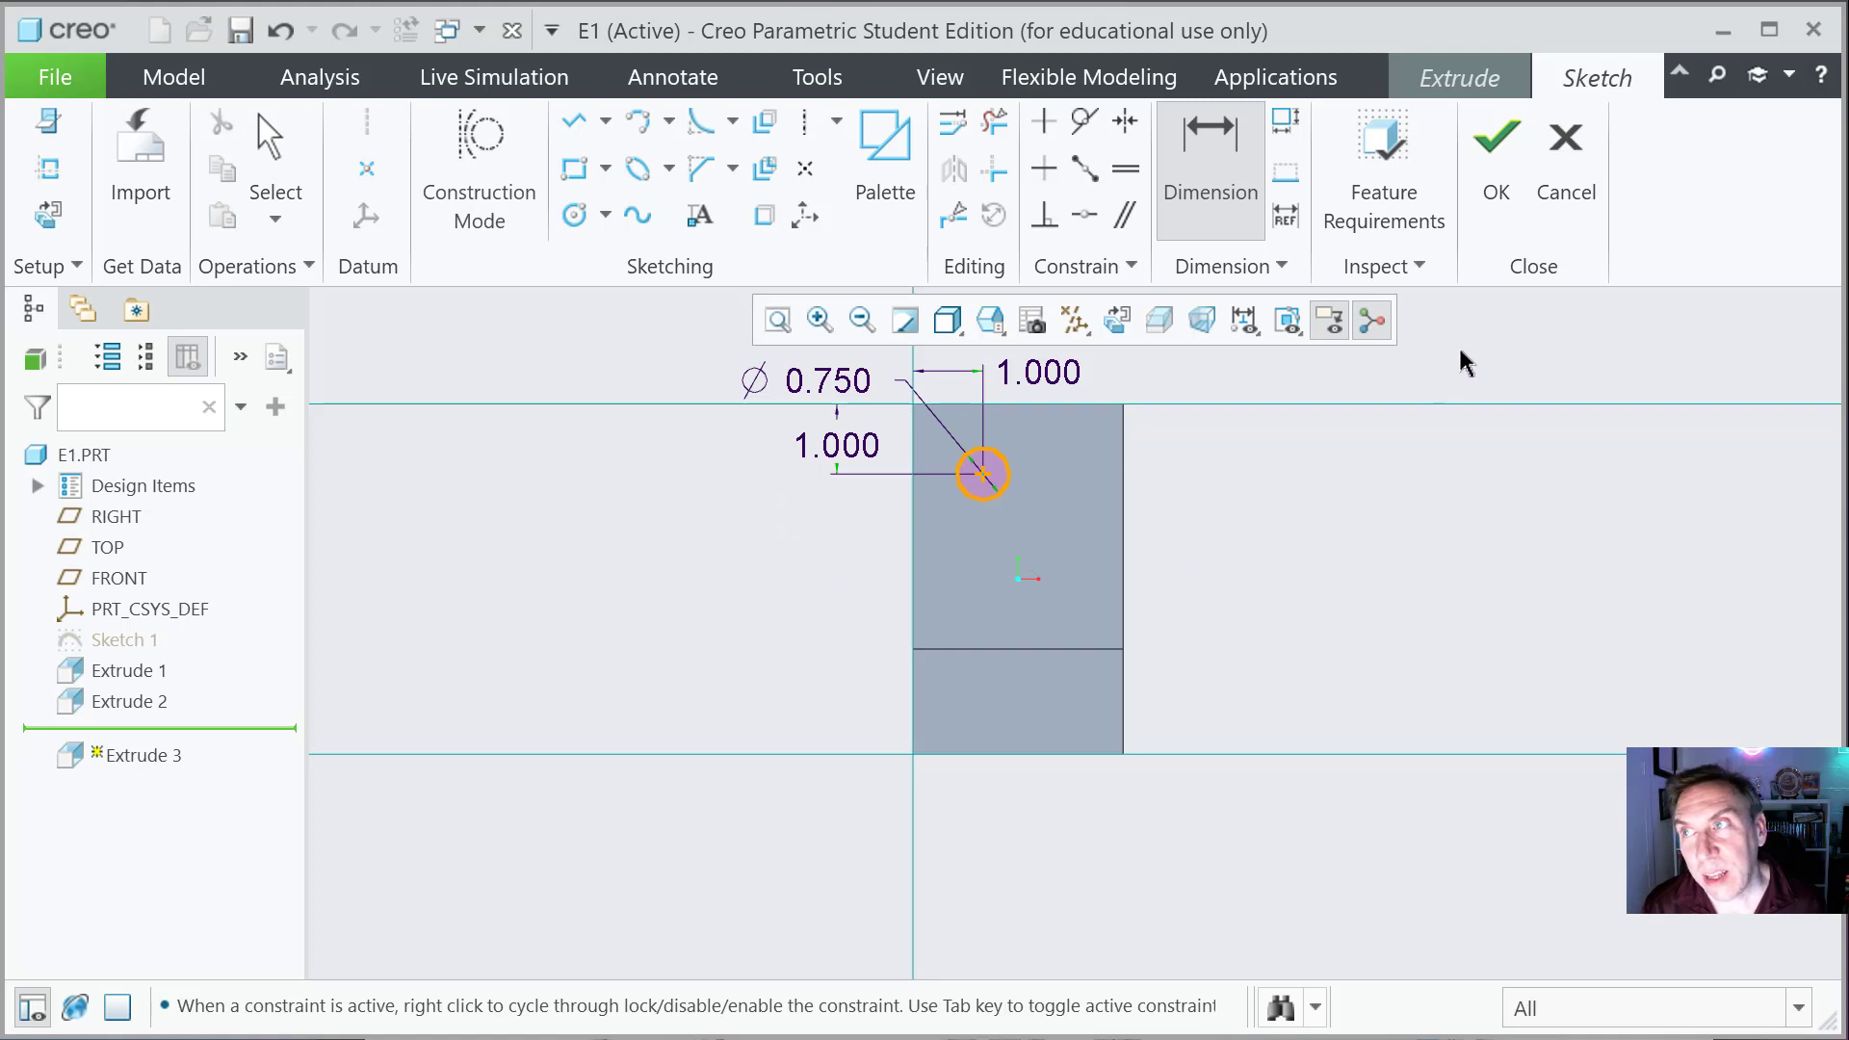
click(1497, 159)
Step: Reverse the circle's extrusion into the plate to remove material and set the Side 1 depth to Through All
middle_drag(1292, 547, 1226, 609)
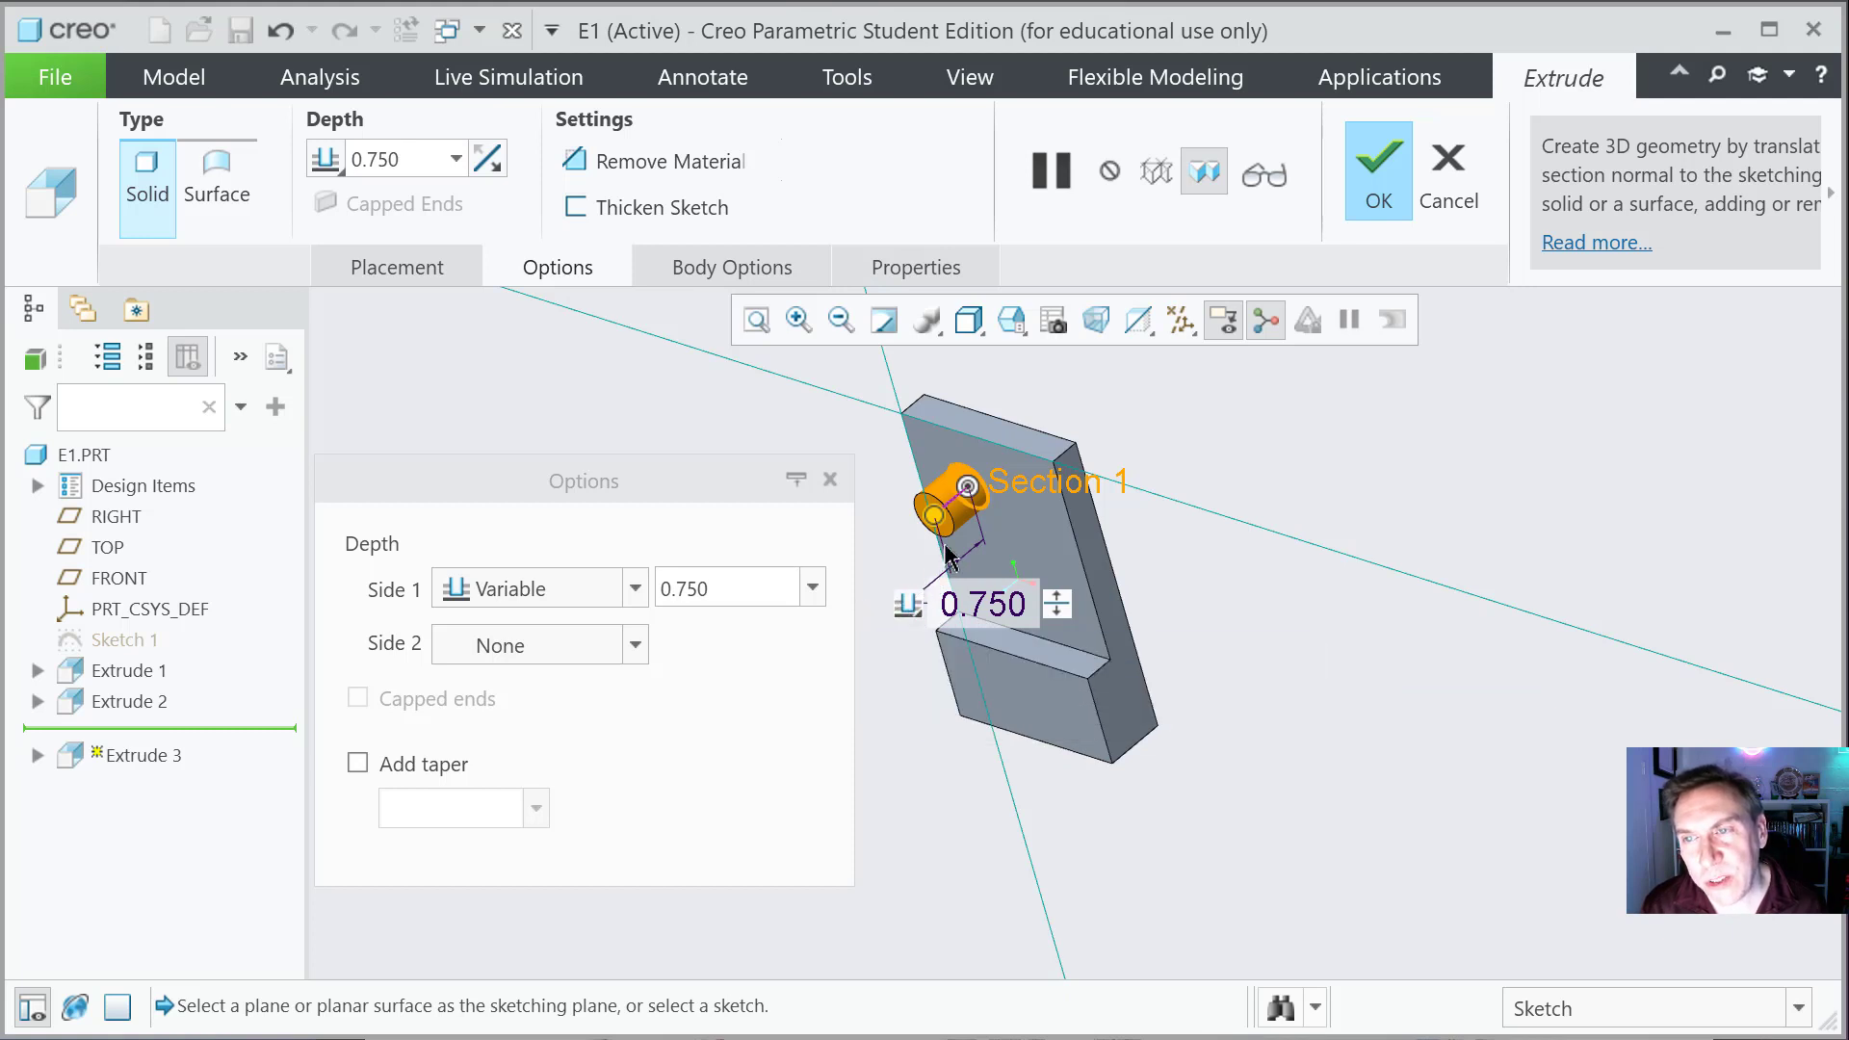
scroll(1028, 475, down, 3)
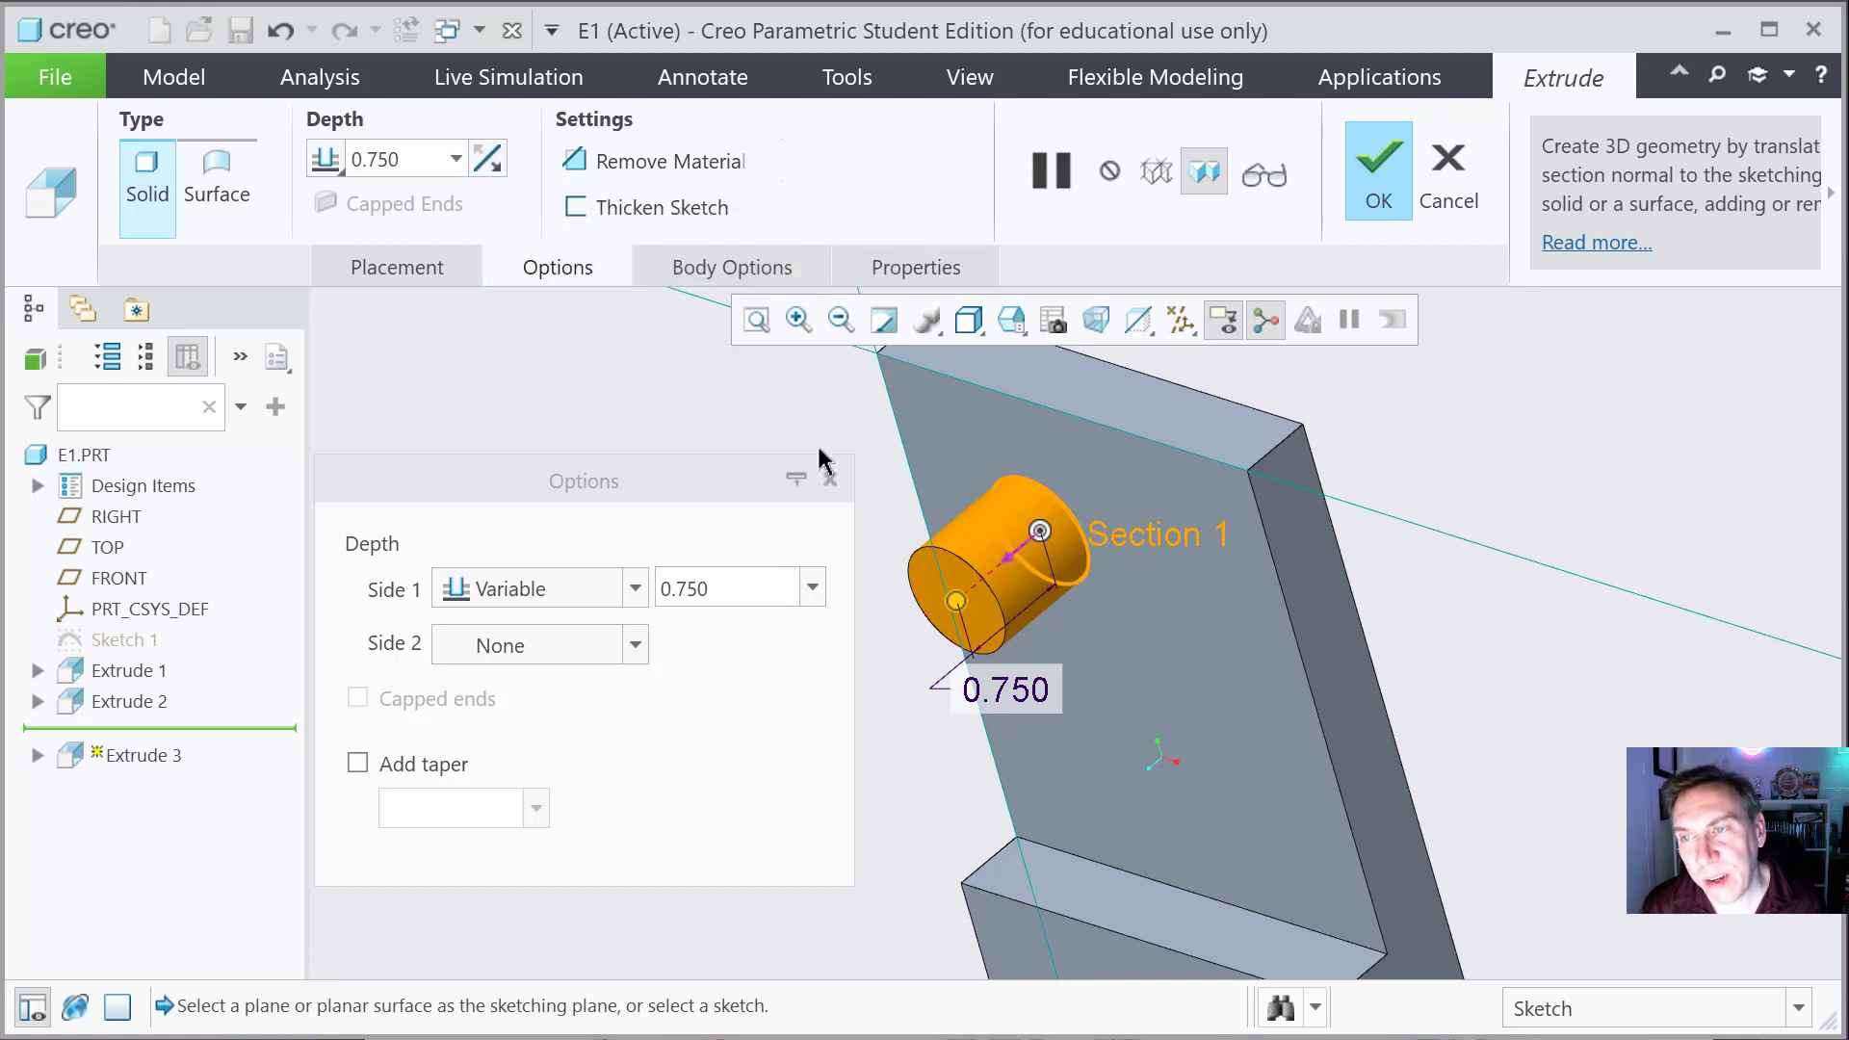
click(1004, 555)
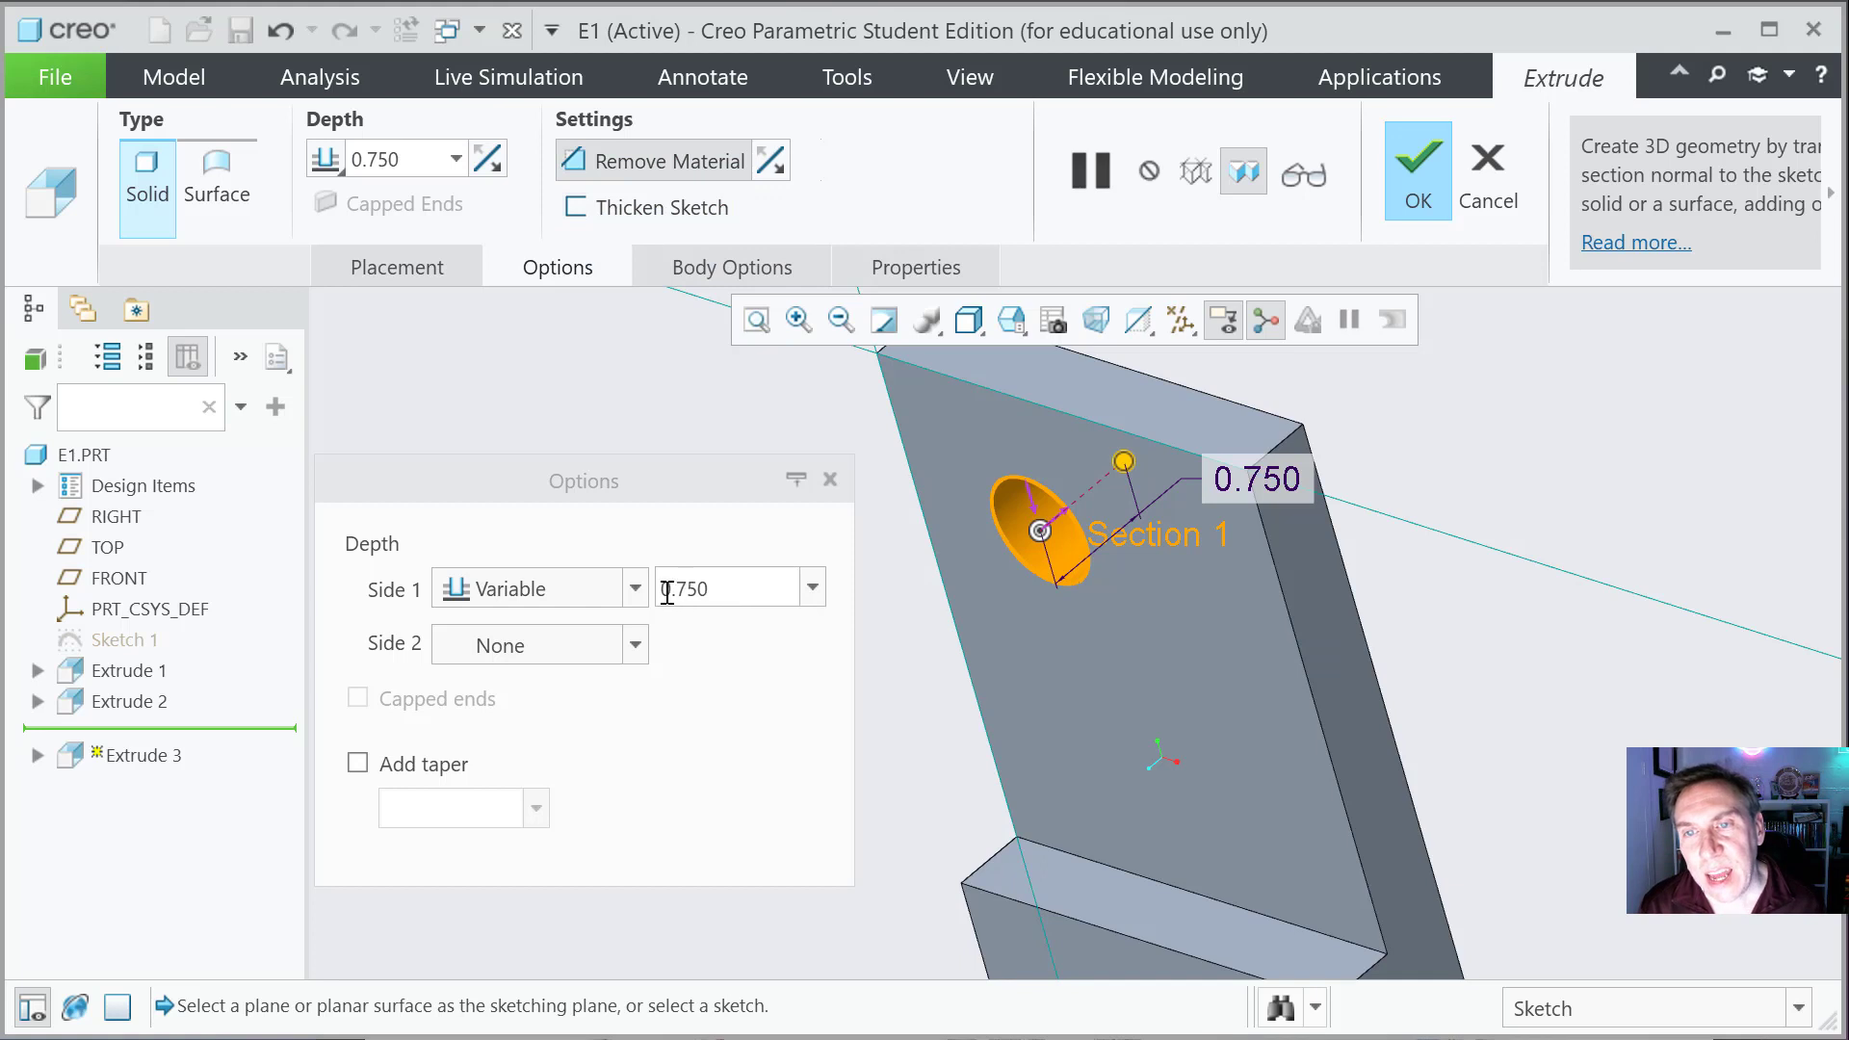
click(337, 170)
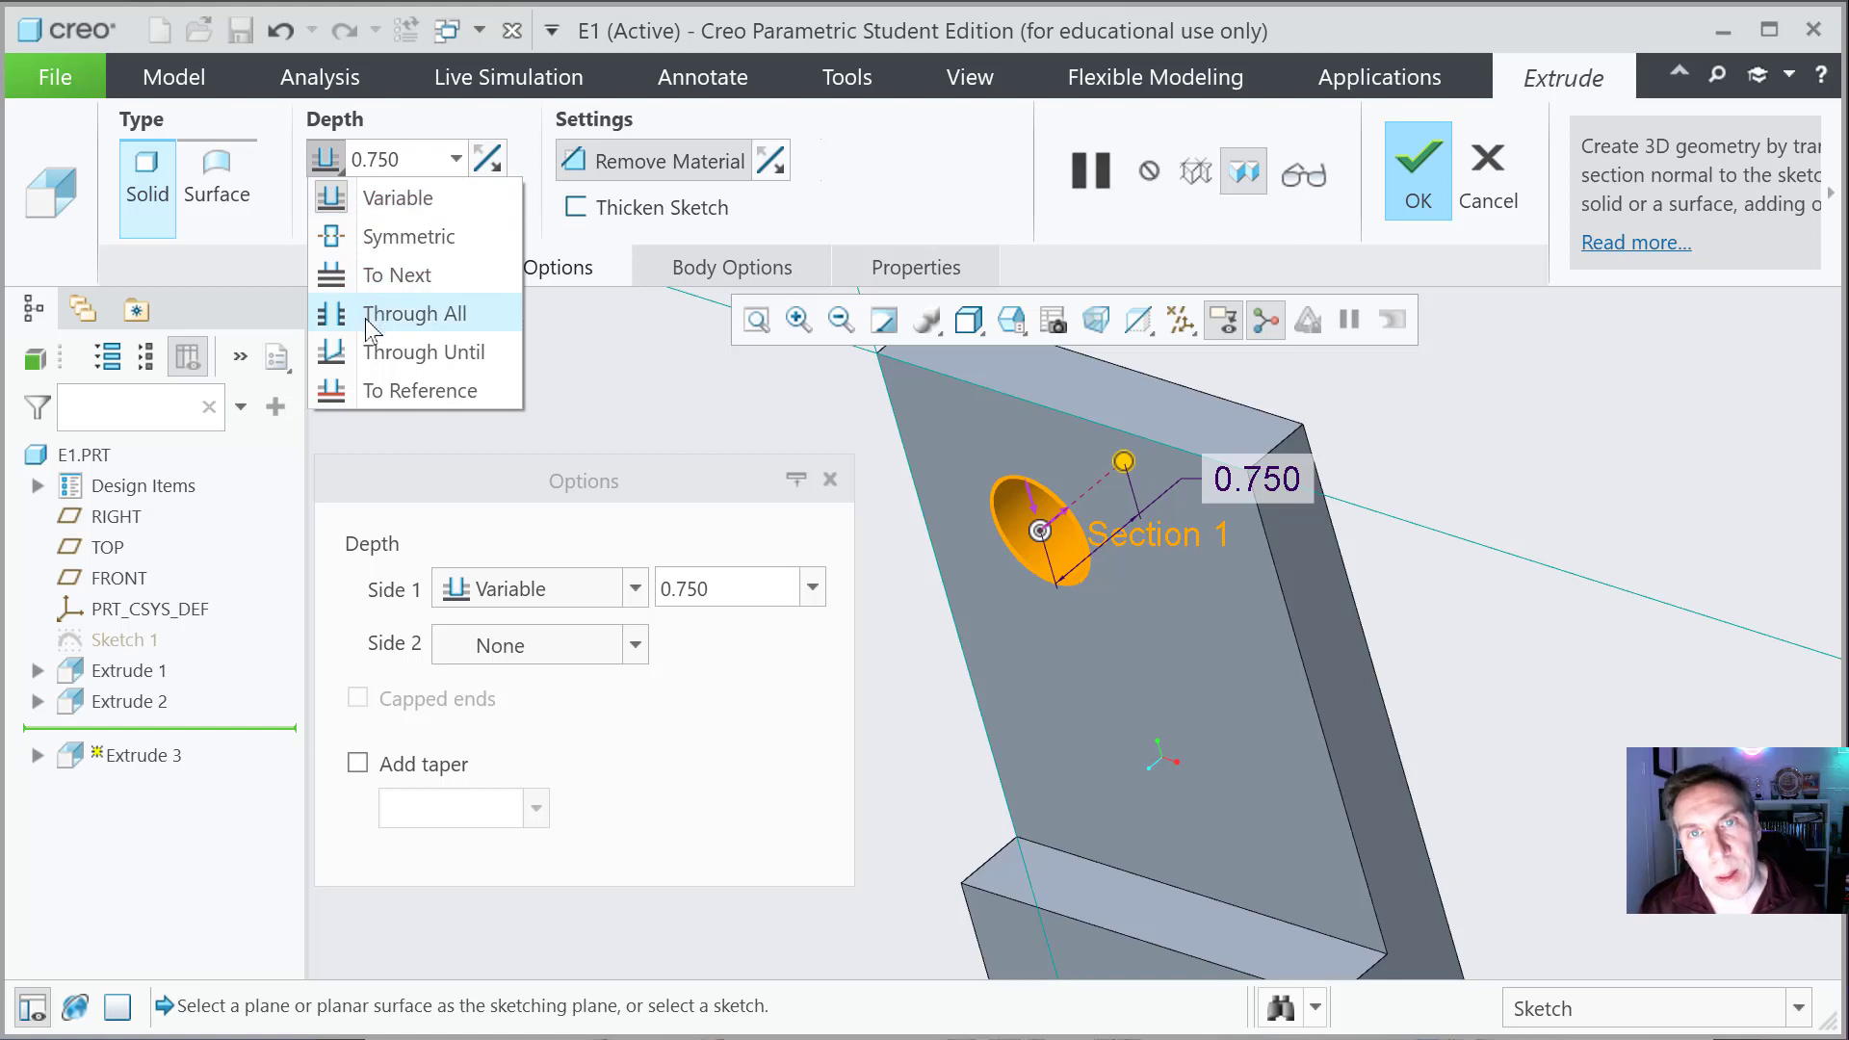
click(627, 531)
click(633, 587)
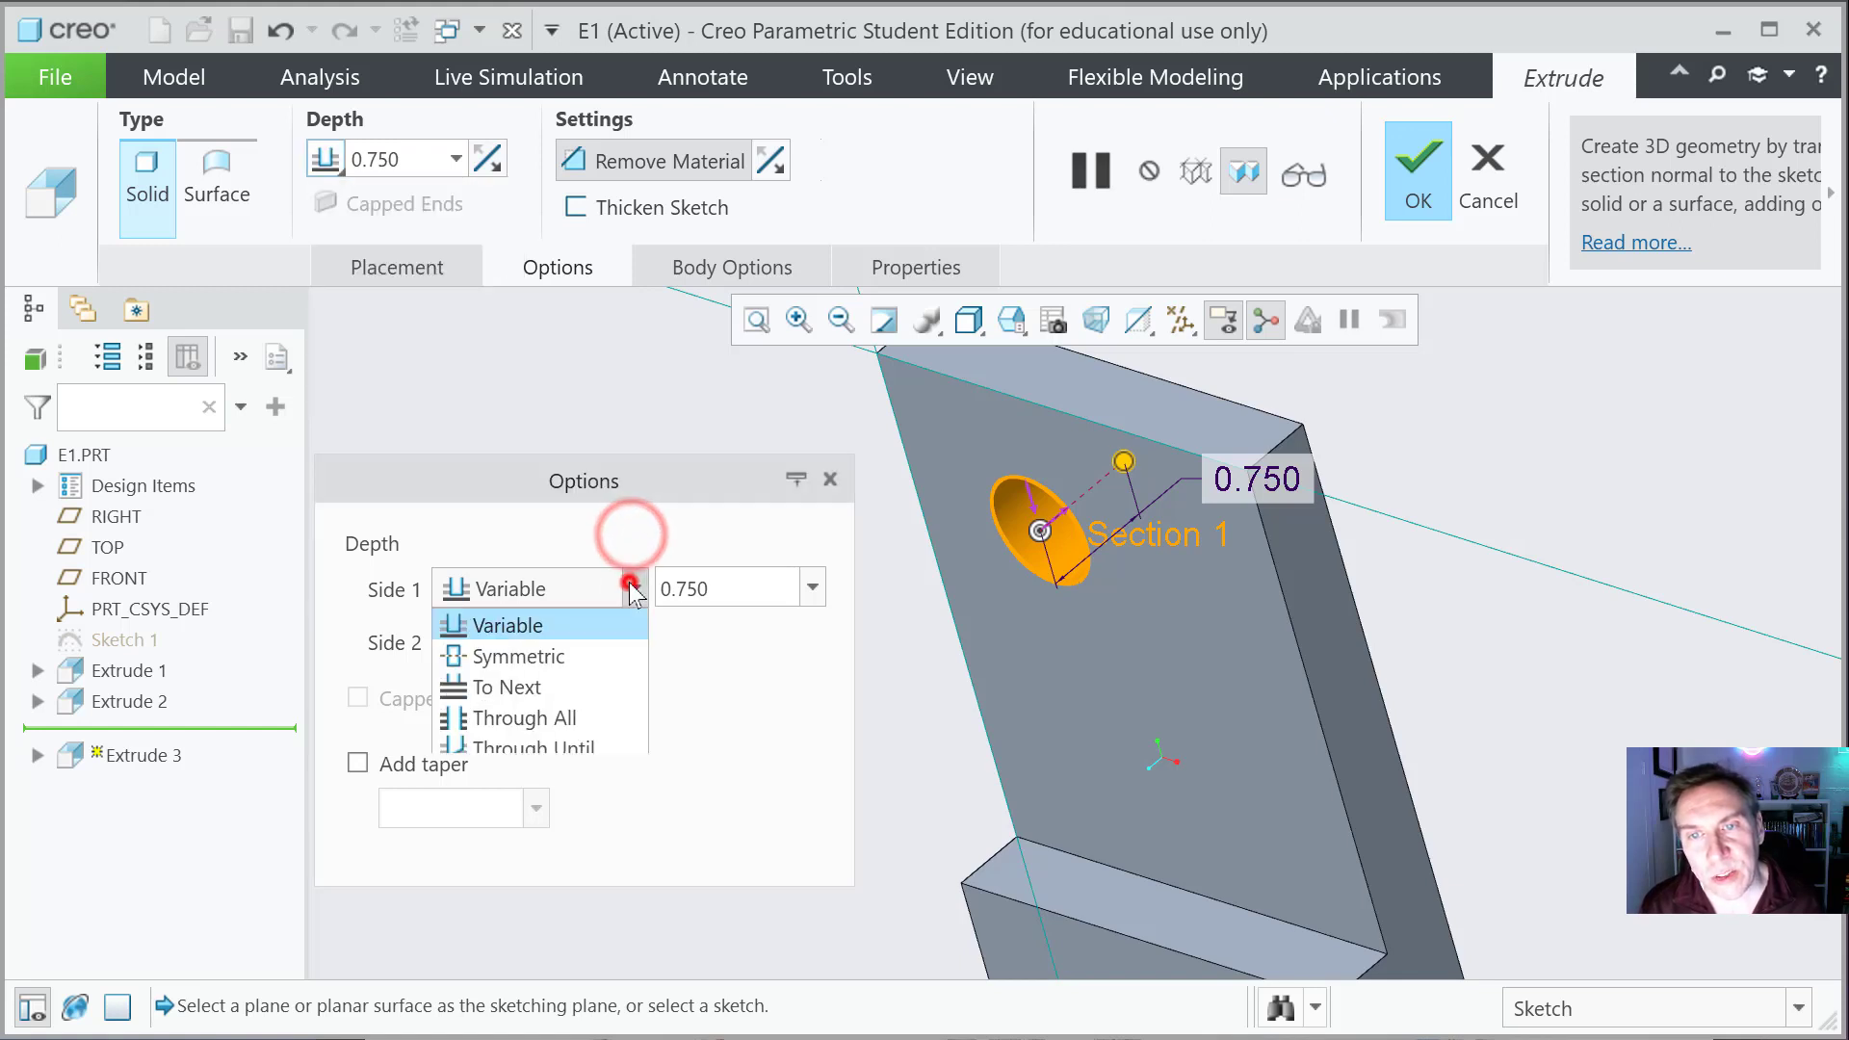
click(521, 722)
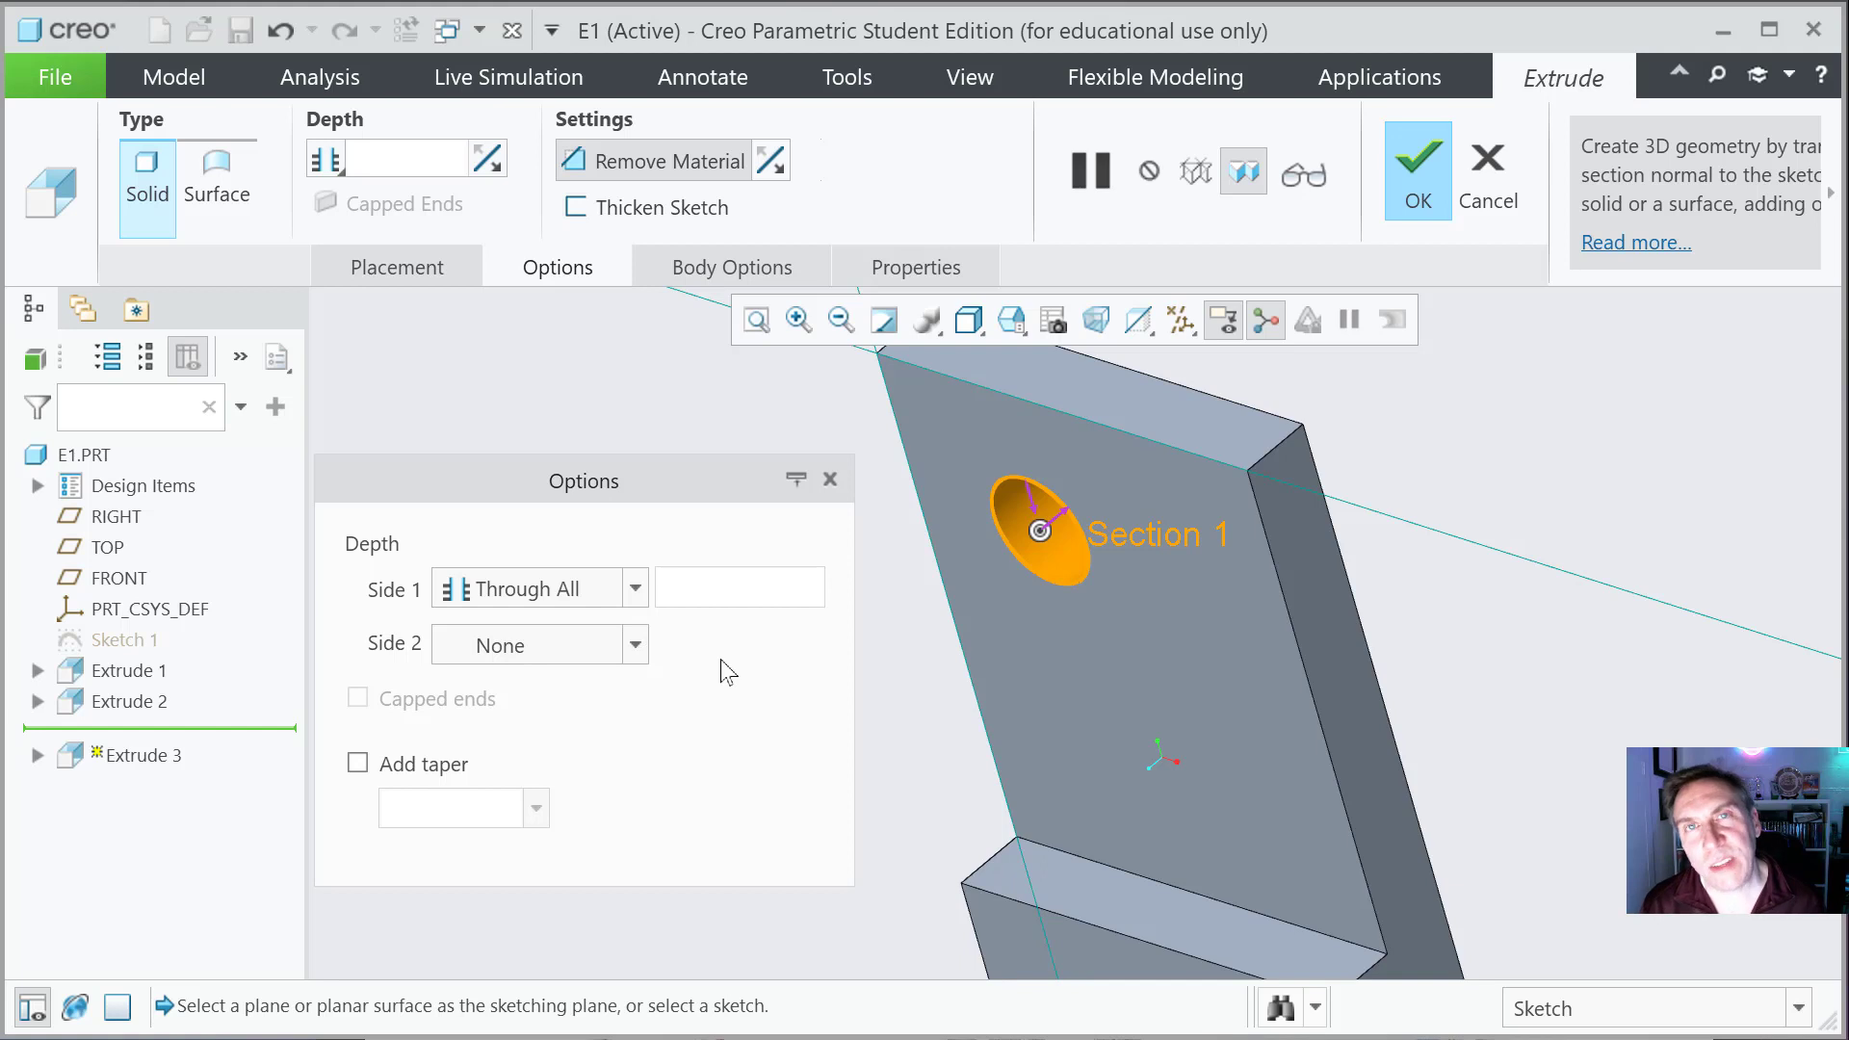
Step: Accept the through-all hole cut and return the model to its standard orientation
middle_drag(1418, 669, 1320, 636)
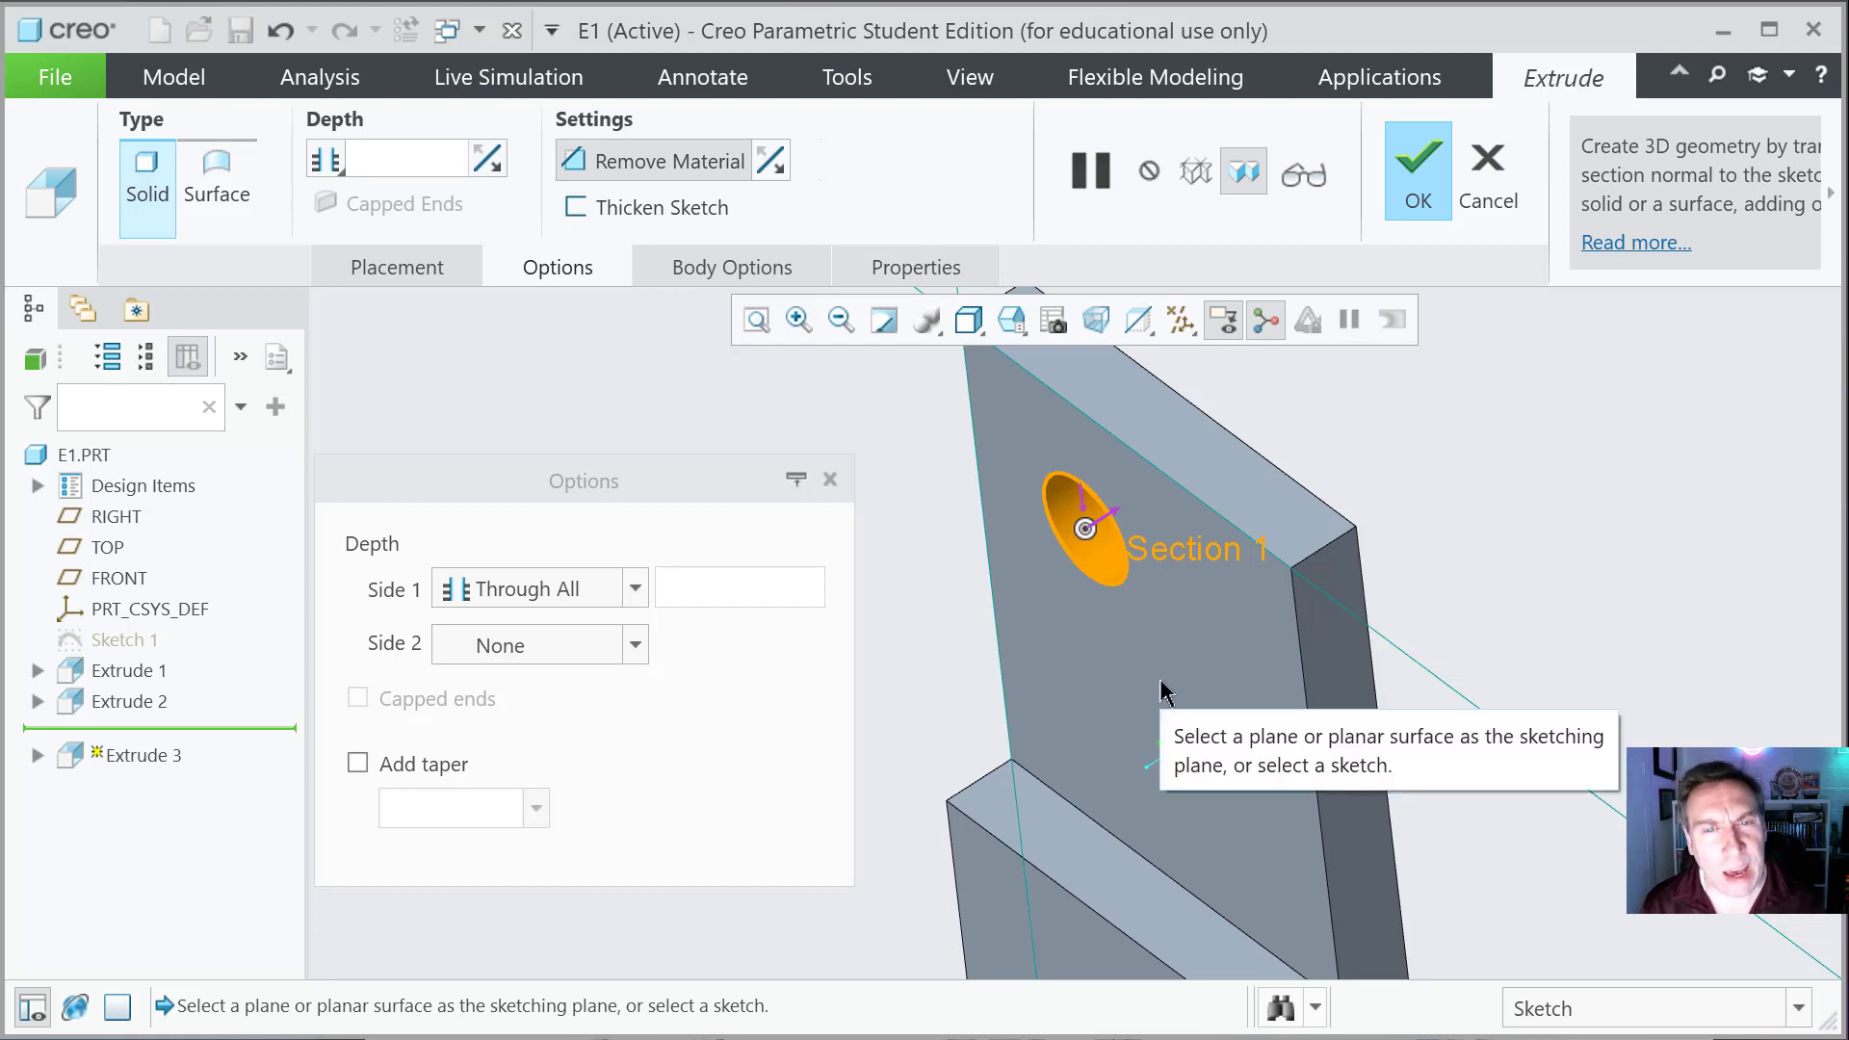
key(ctrl+d)
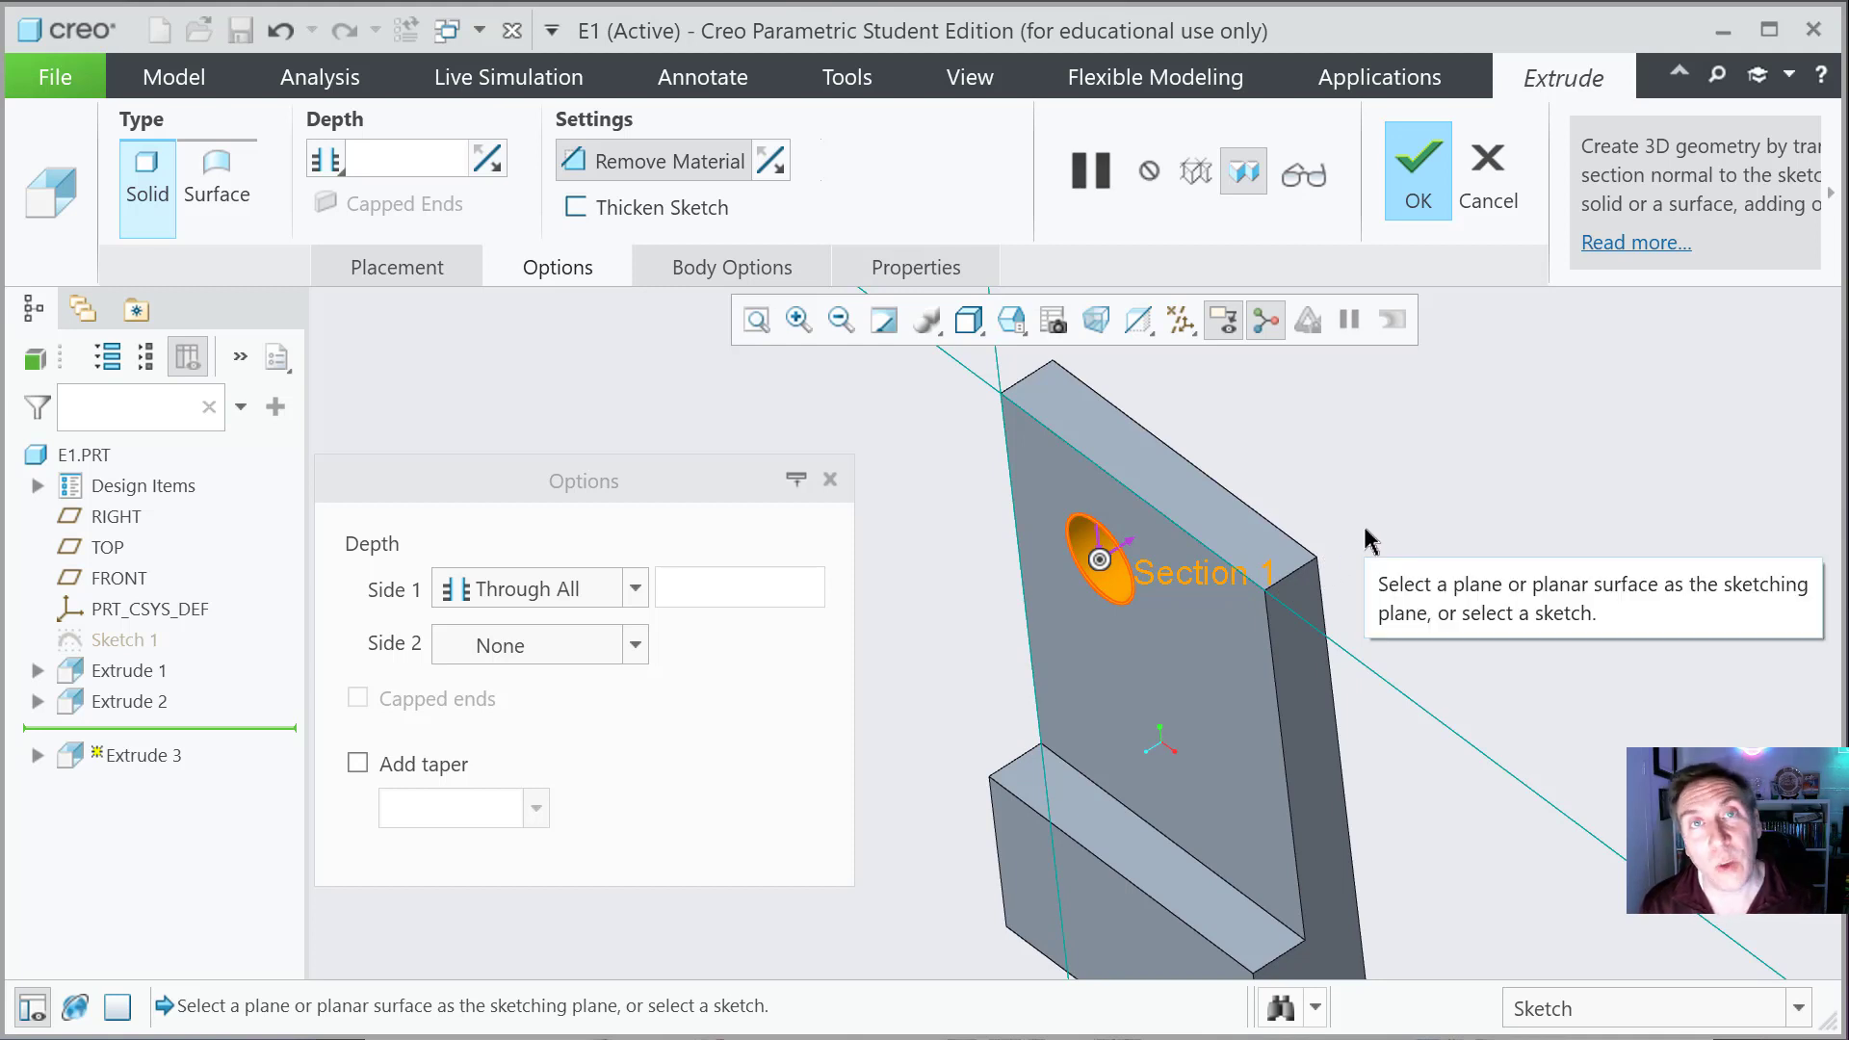
middle_drag(954, 616, 982, 607)
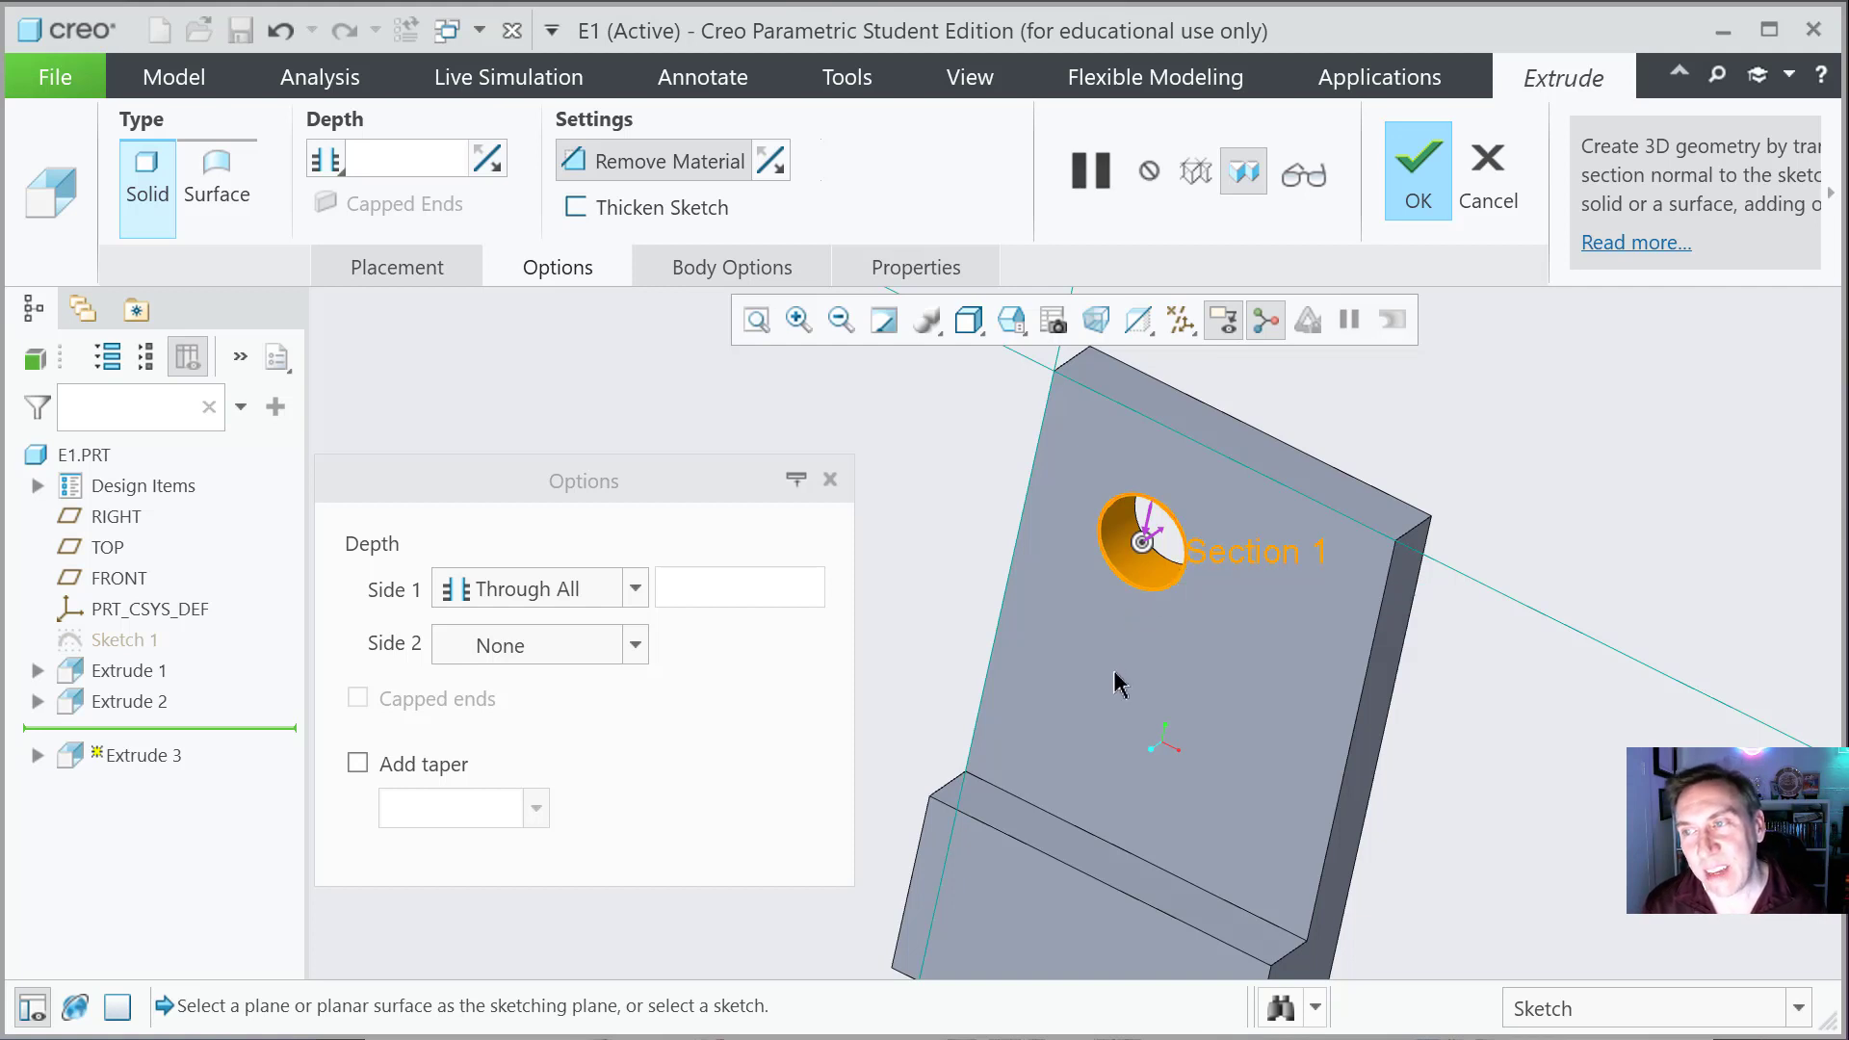
middle_drag(1436, 796, 1422, 796)
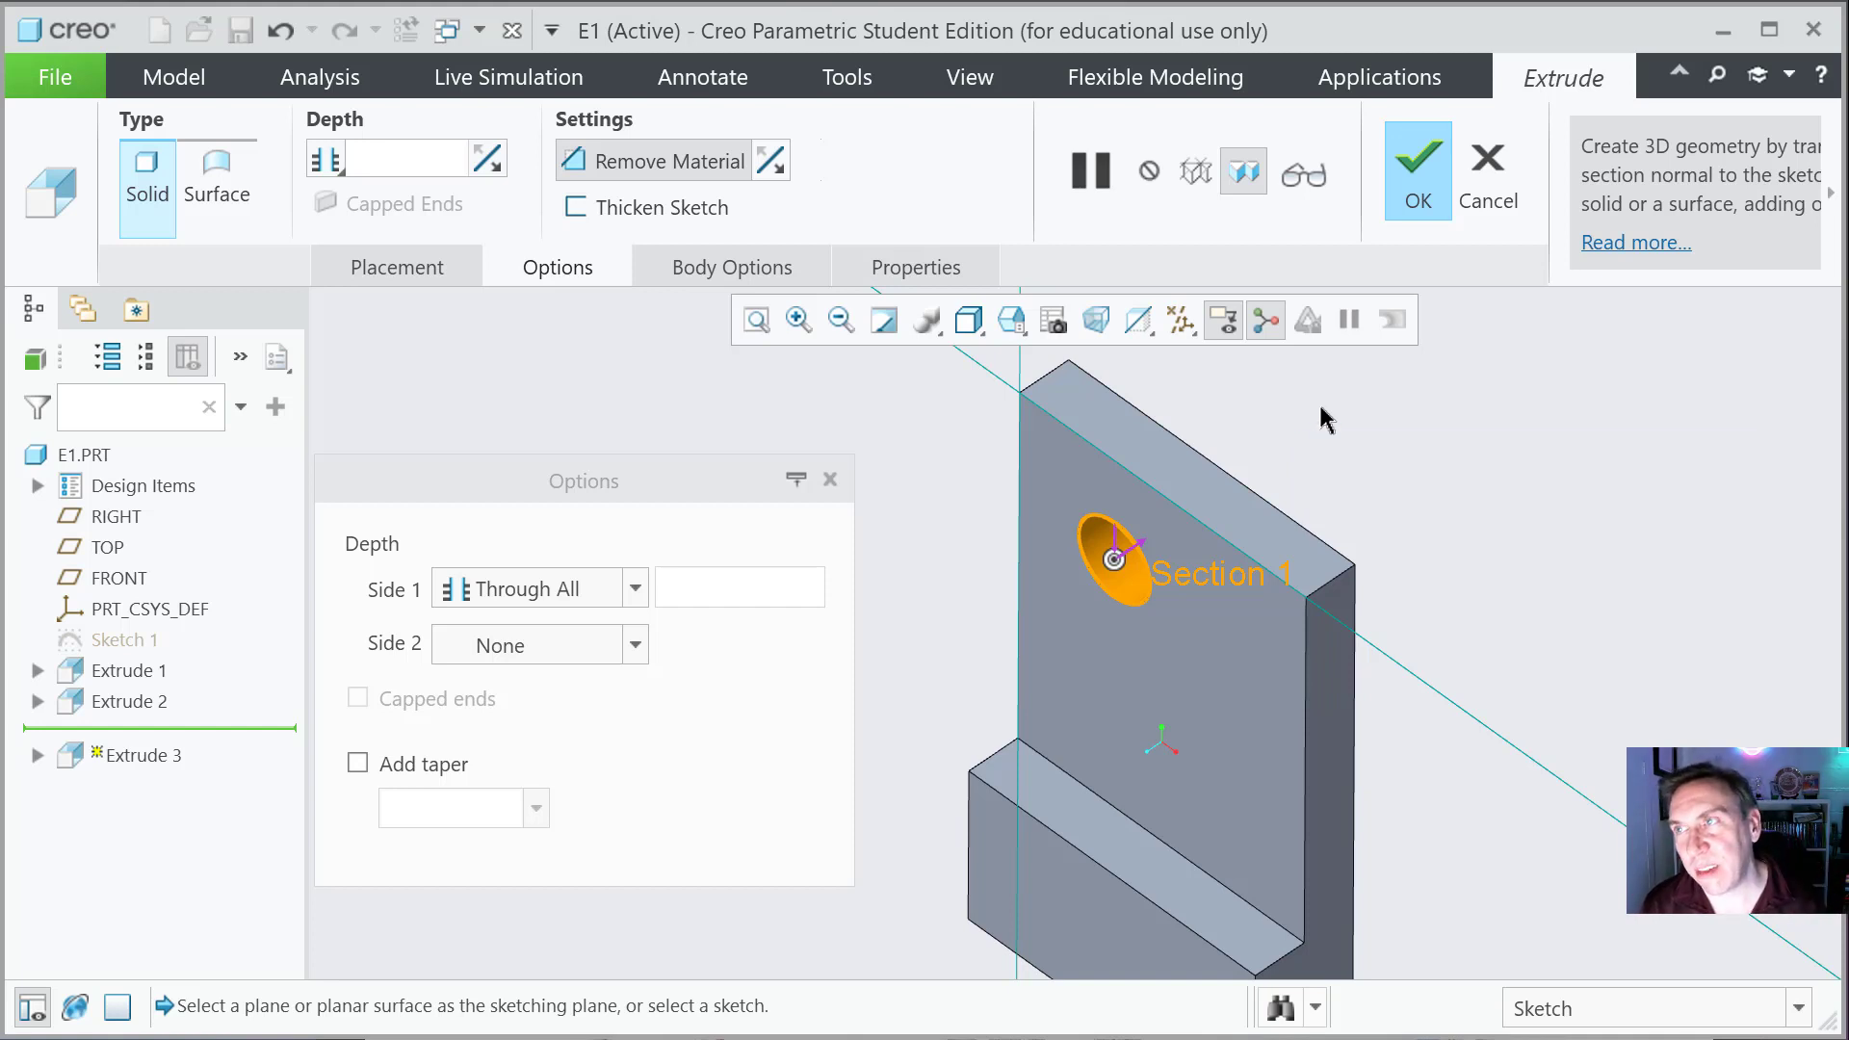
click(1416, 177)
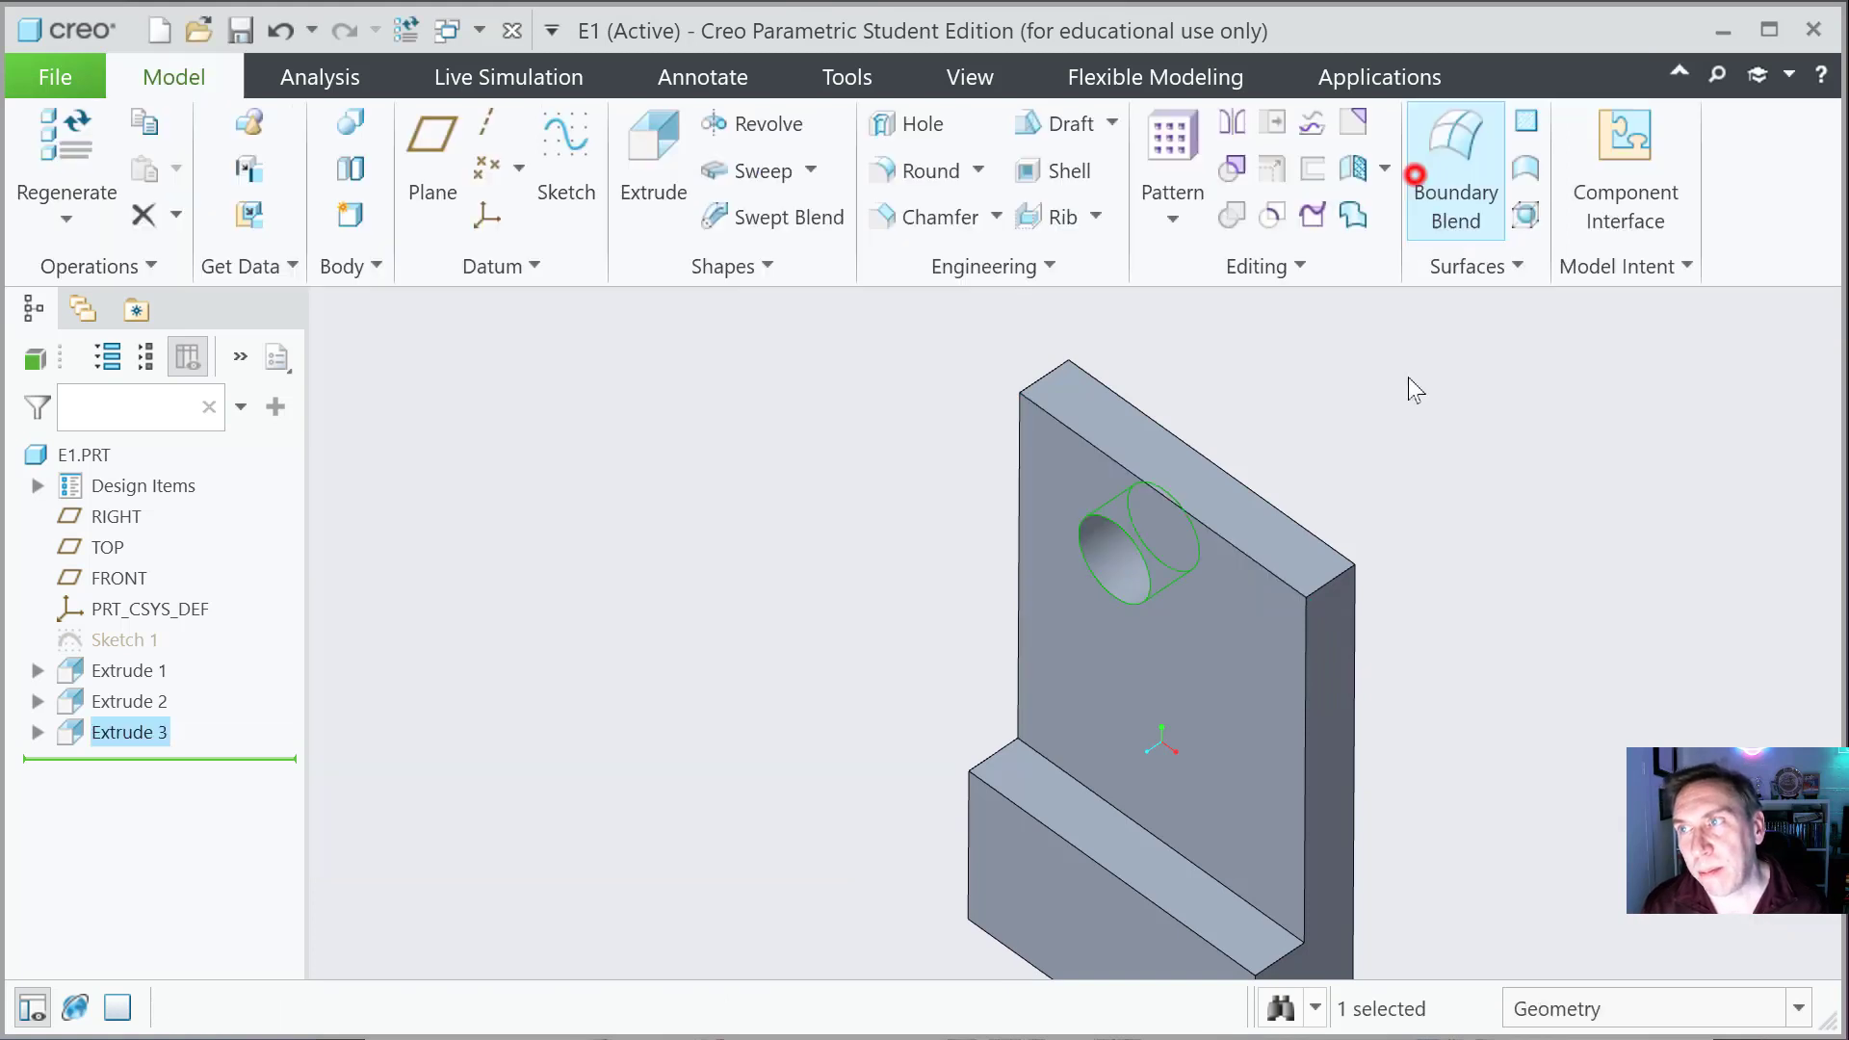
click(894, 552)
scroll(877, 622, down, 3)
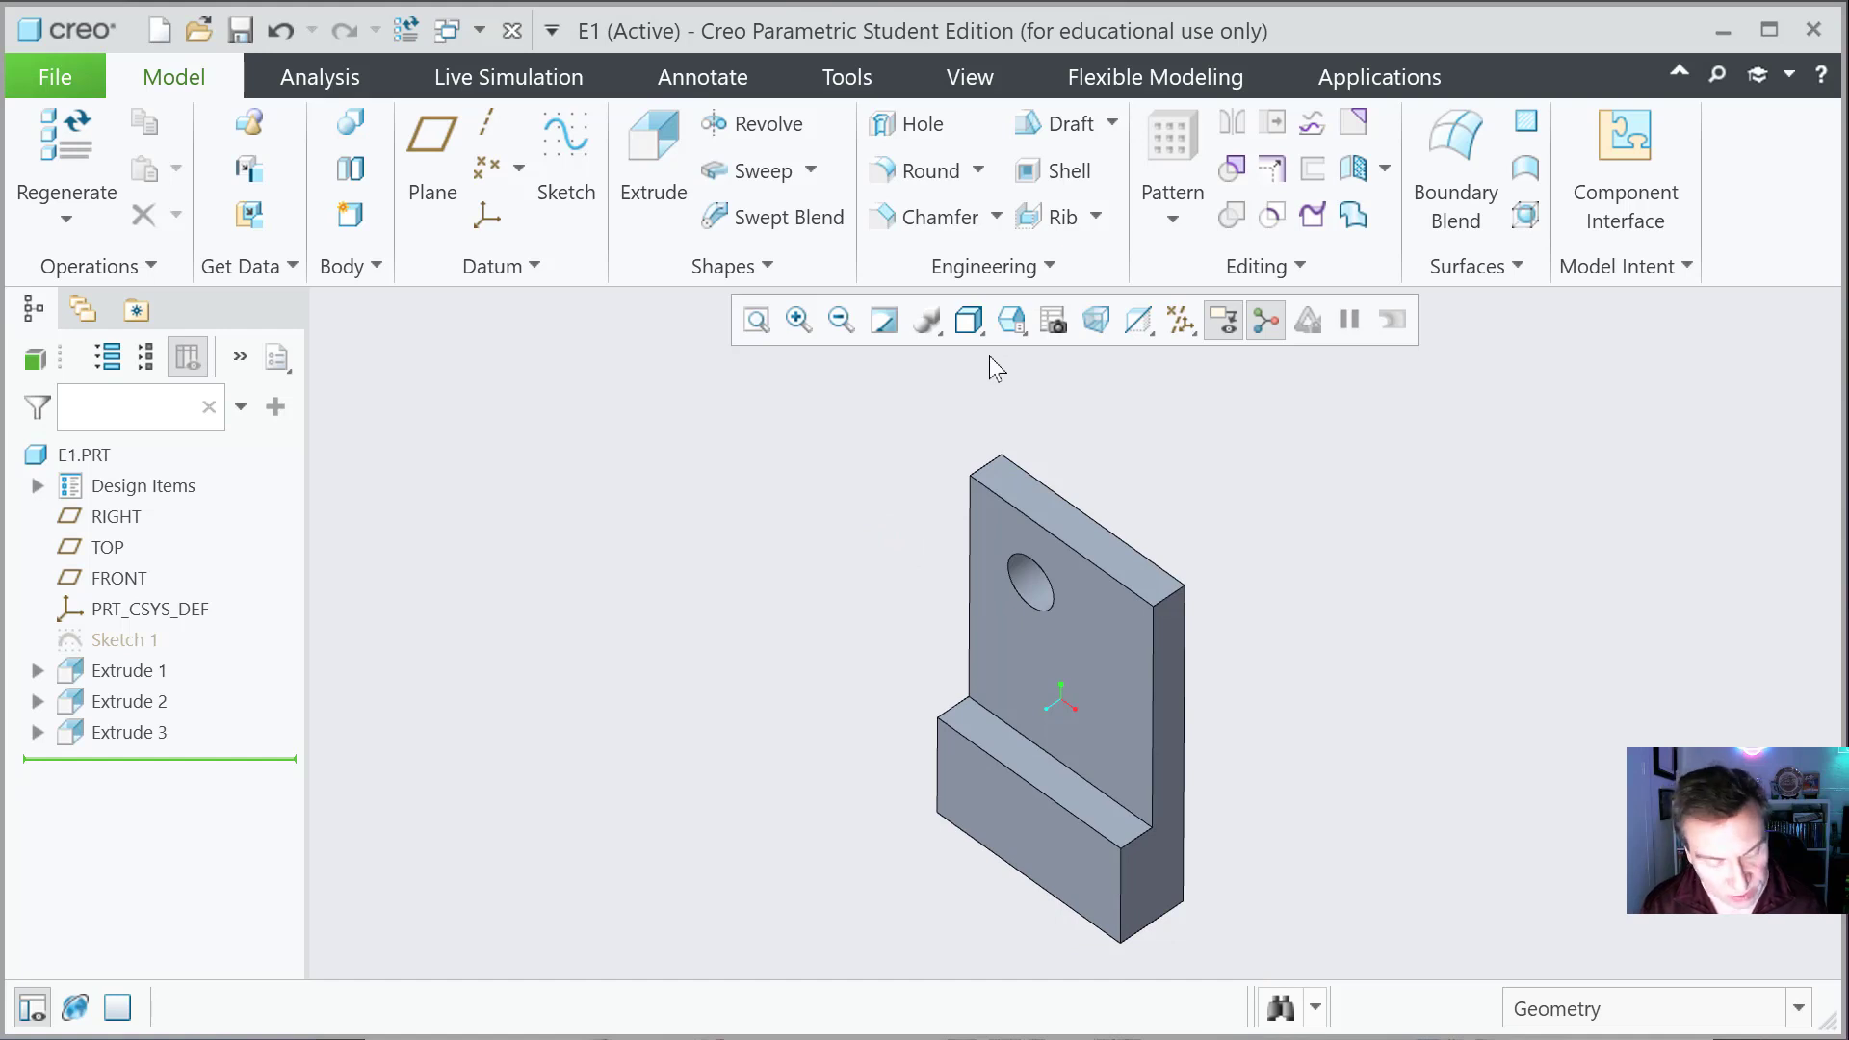
click(1017, 328)
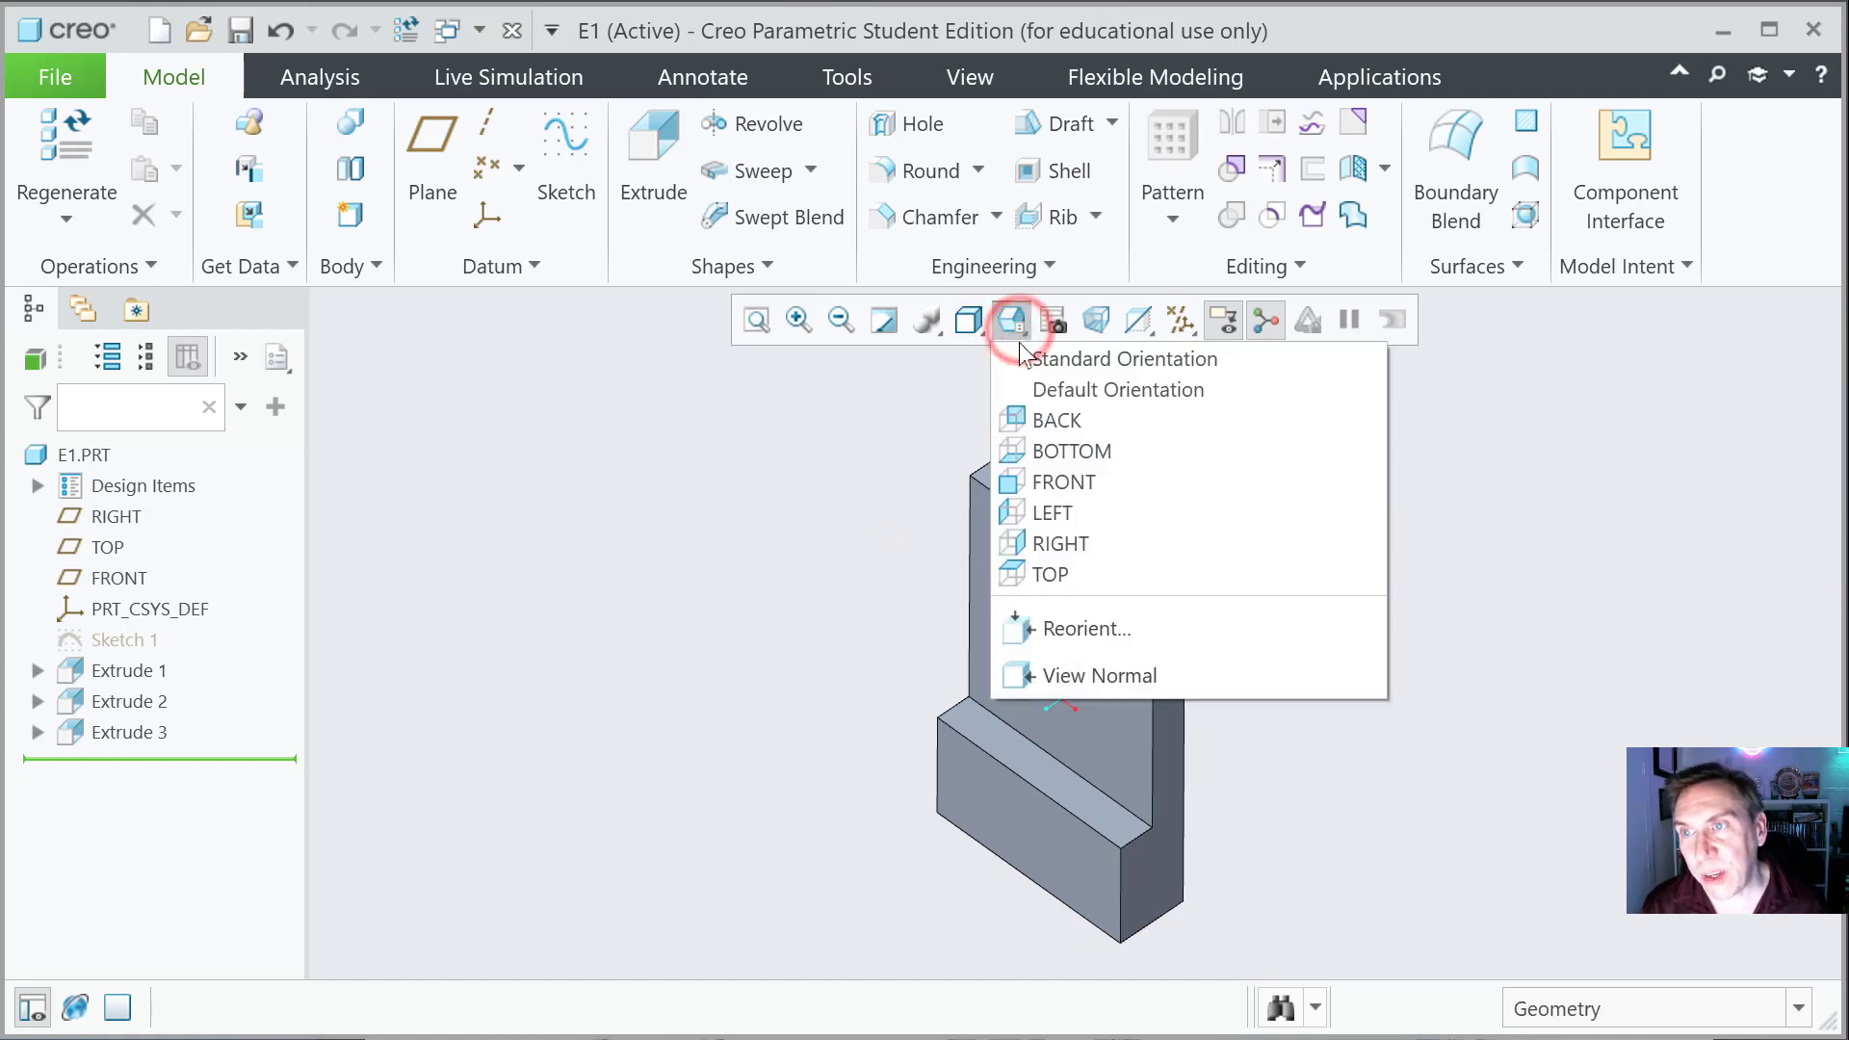
click(1025, 358)
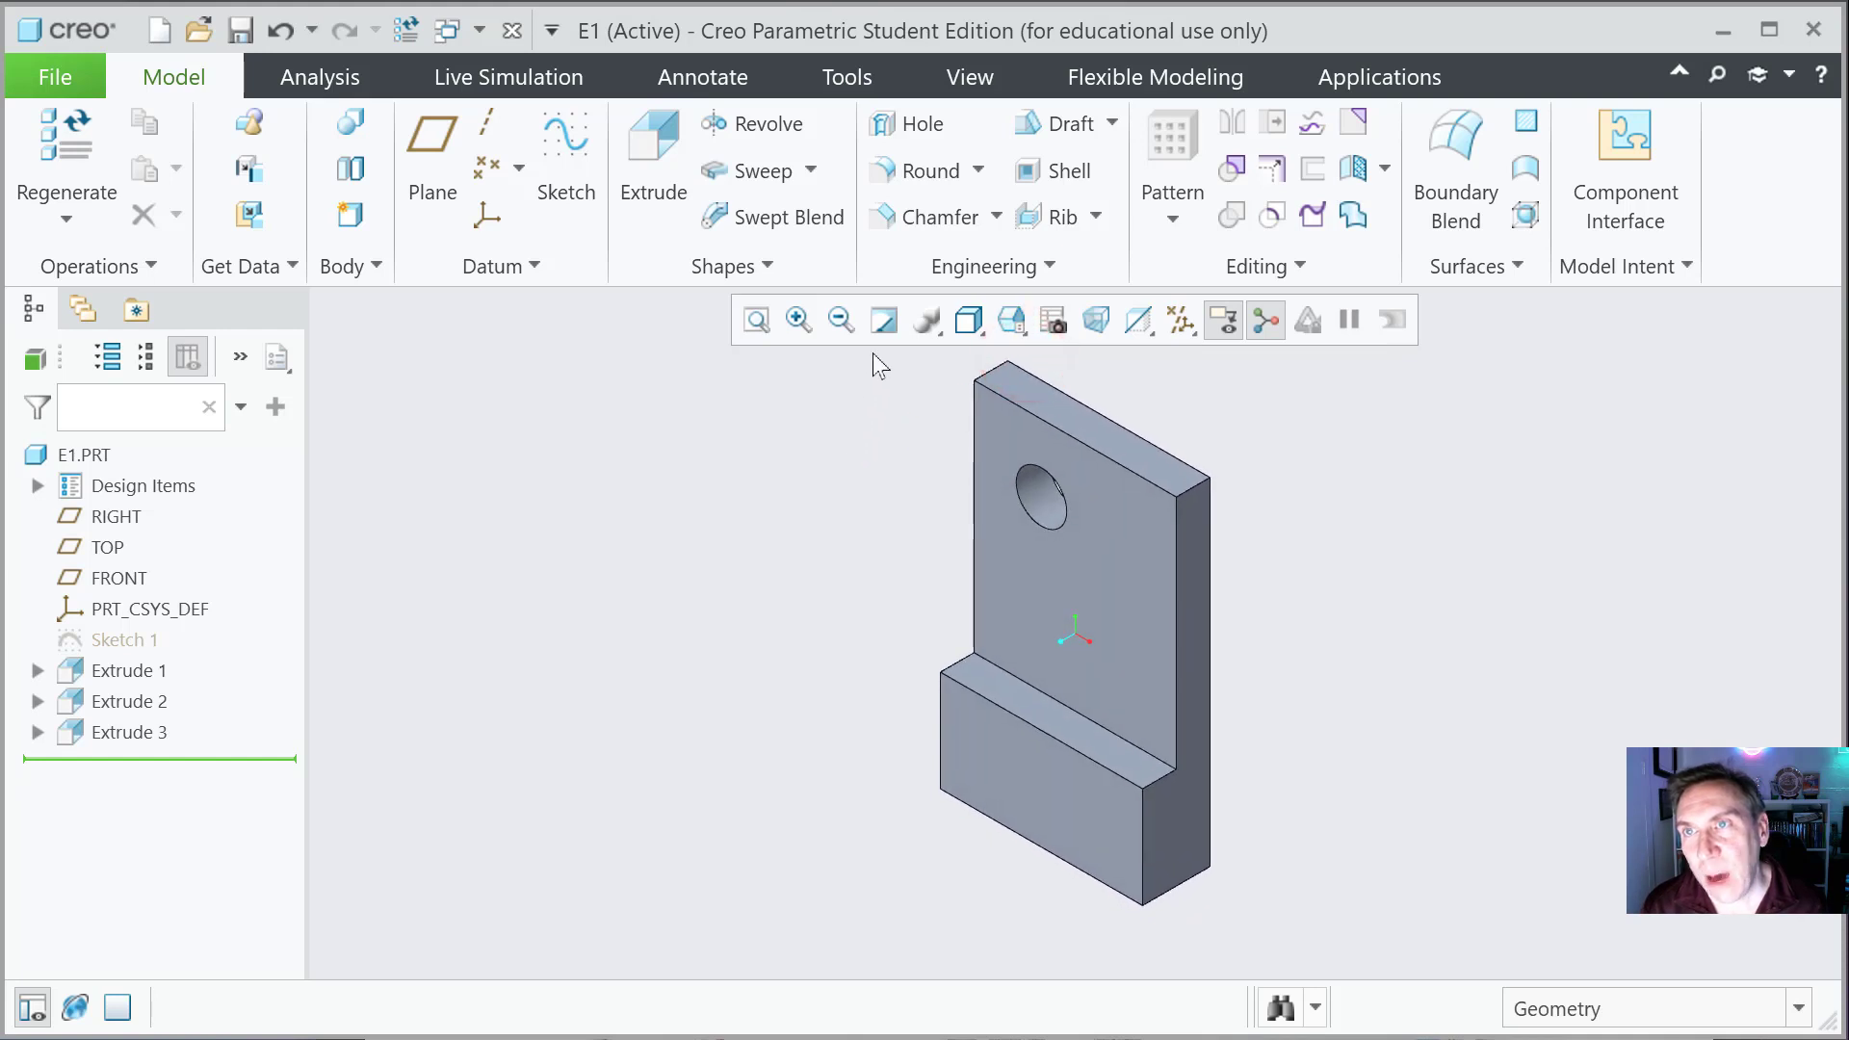
Step: Start a circular round on the plate's upper corner edge opposite the hole and set its radius to 1
click(906, 168)
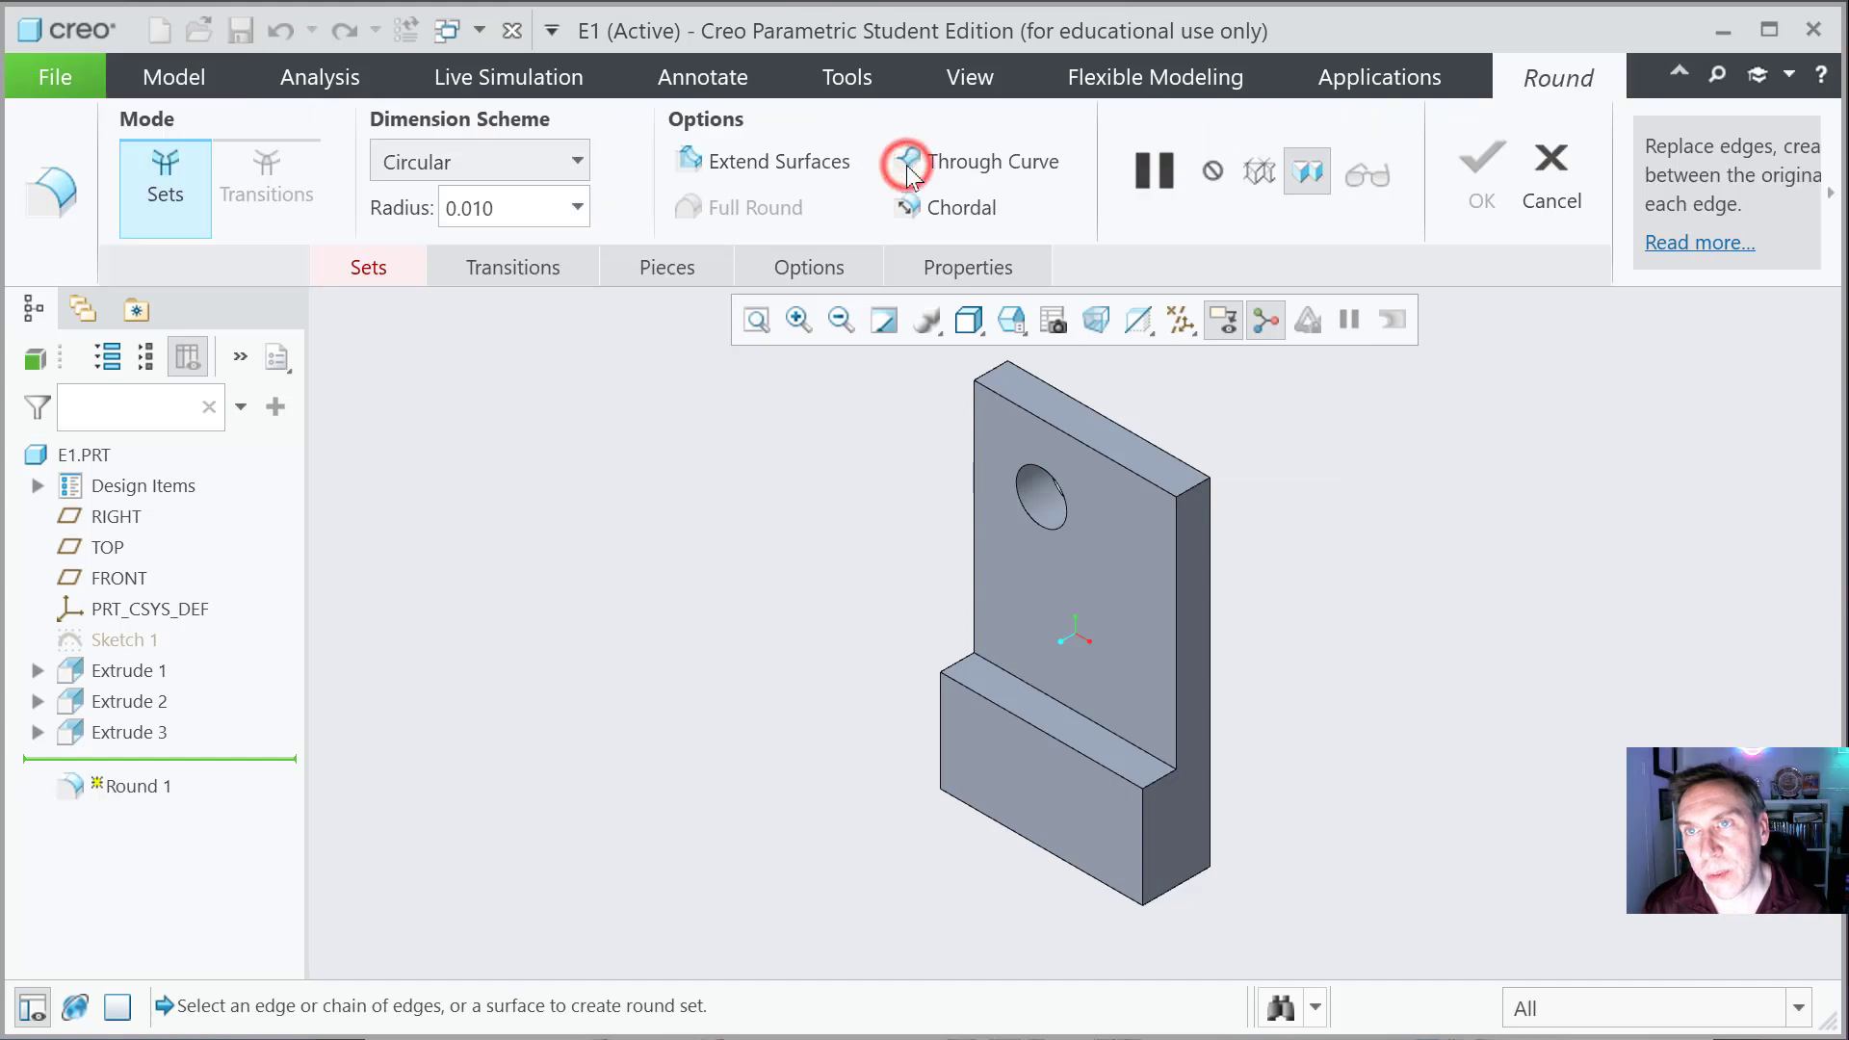
click(368, 266)
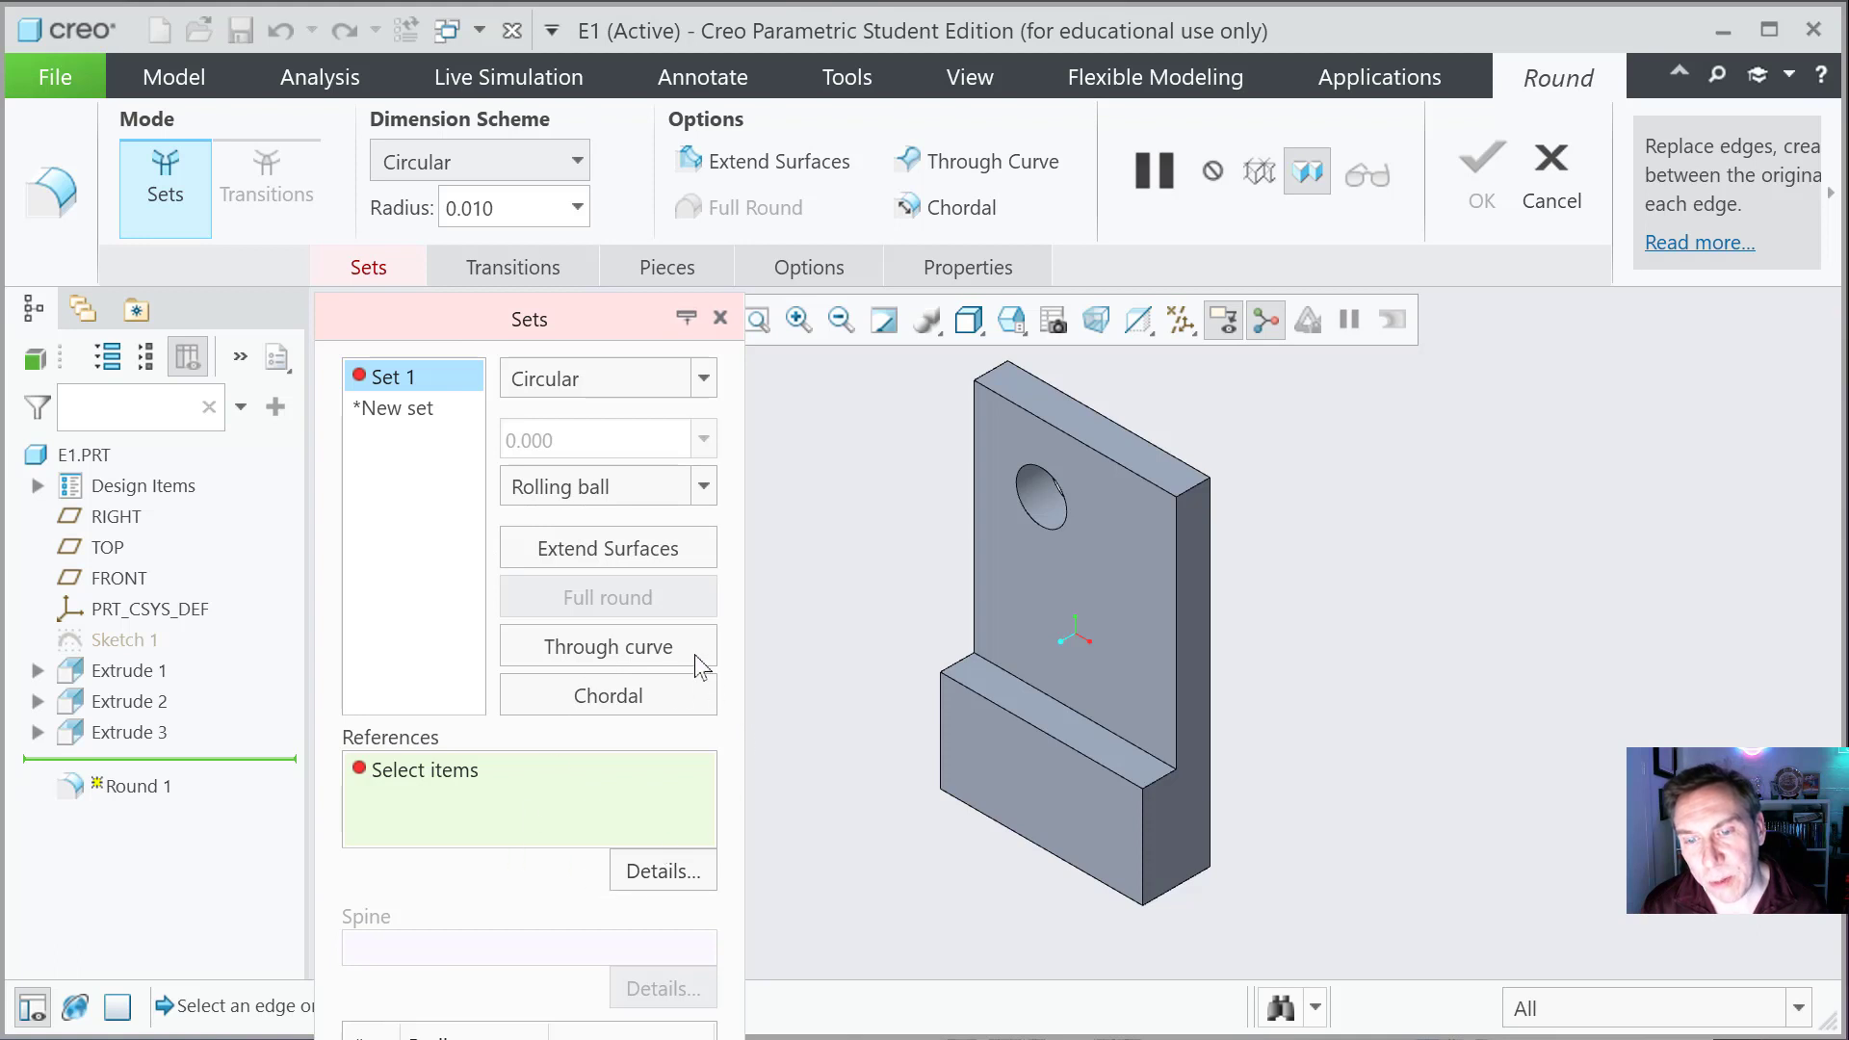
mouse_move(529, 318)
mouse_down()
mouse_move(517, 145)
mouse_move(525, 308)
mouse_up()
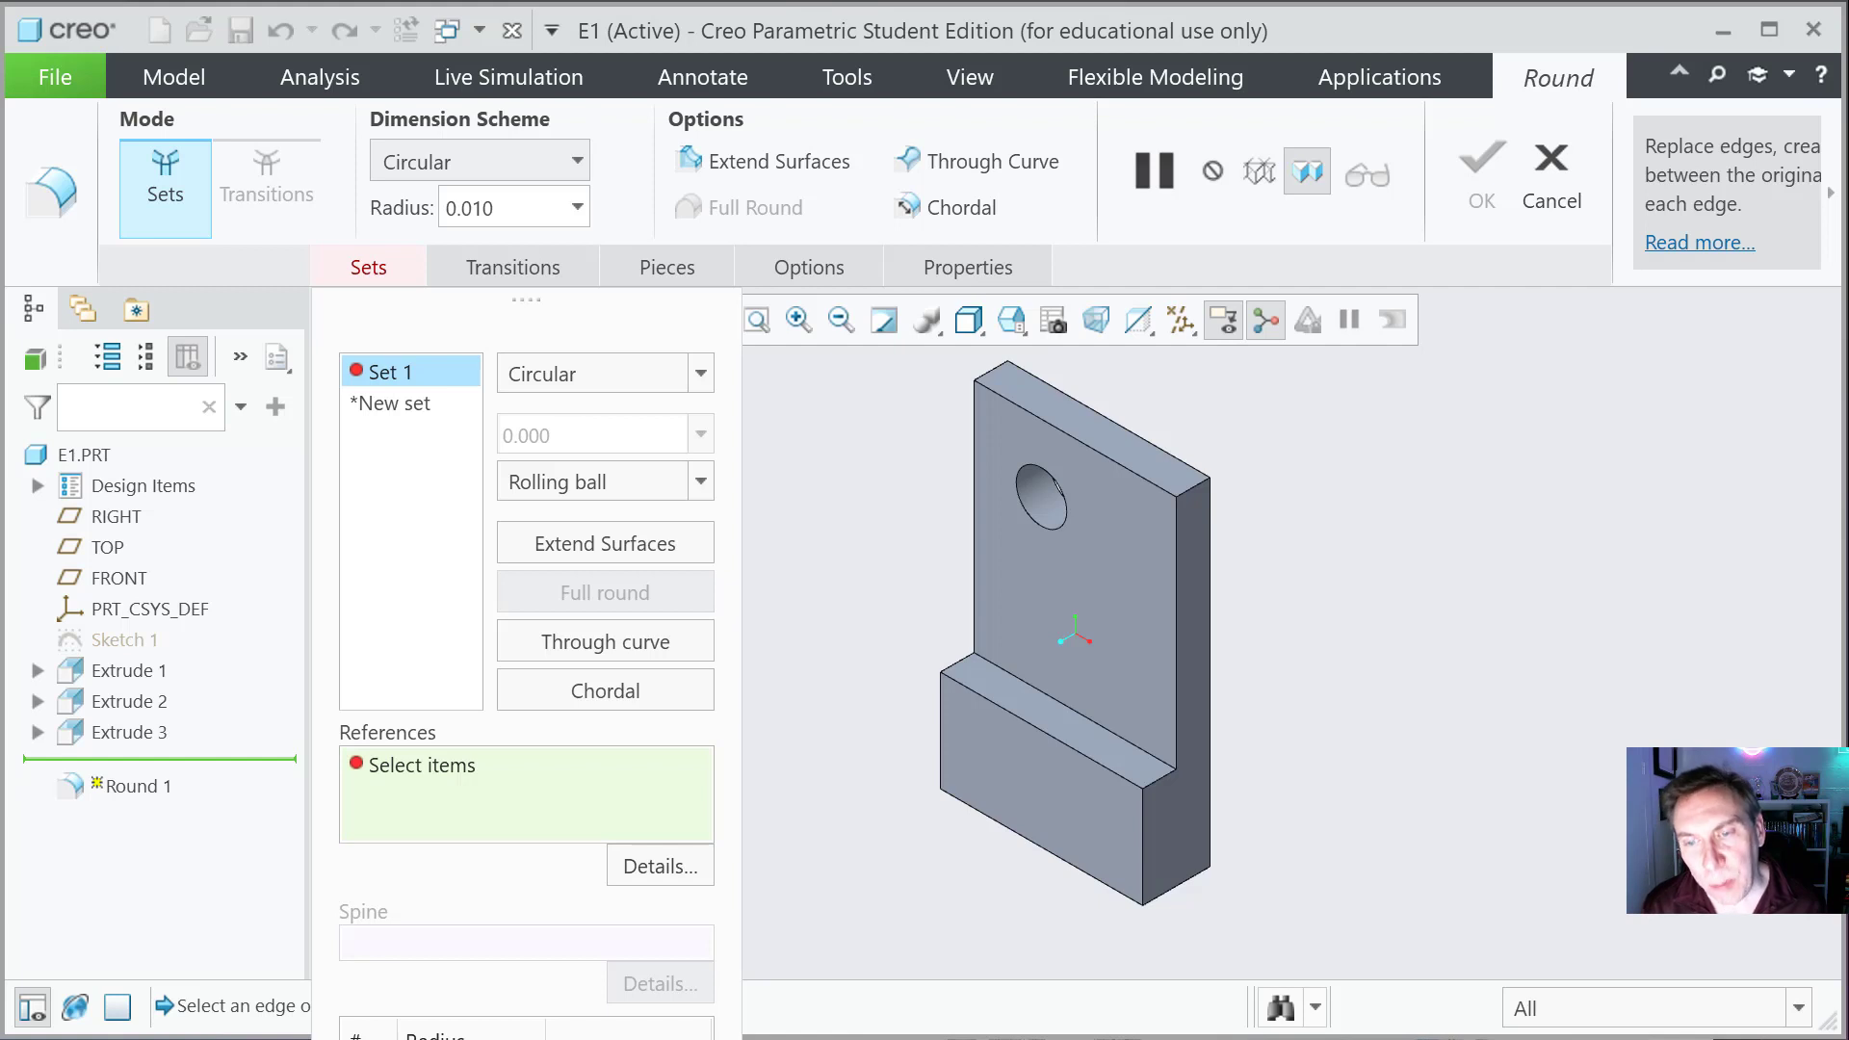
click(1201, 496)
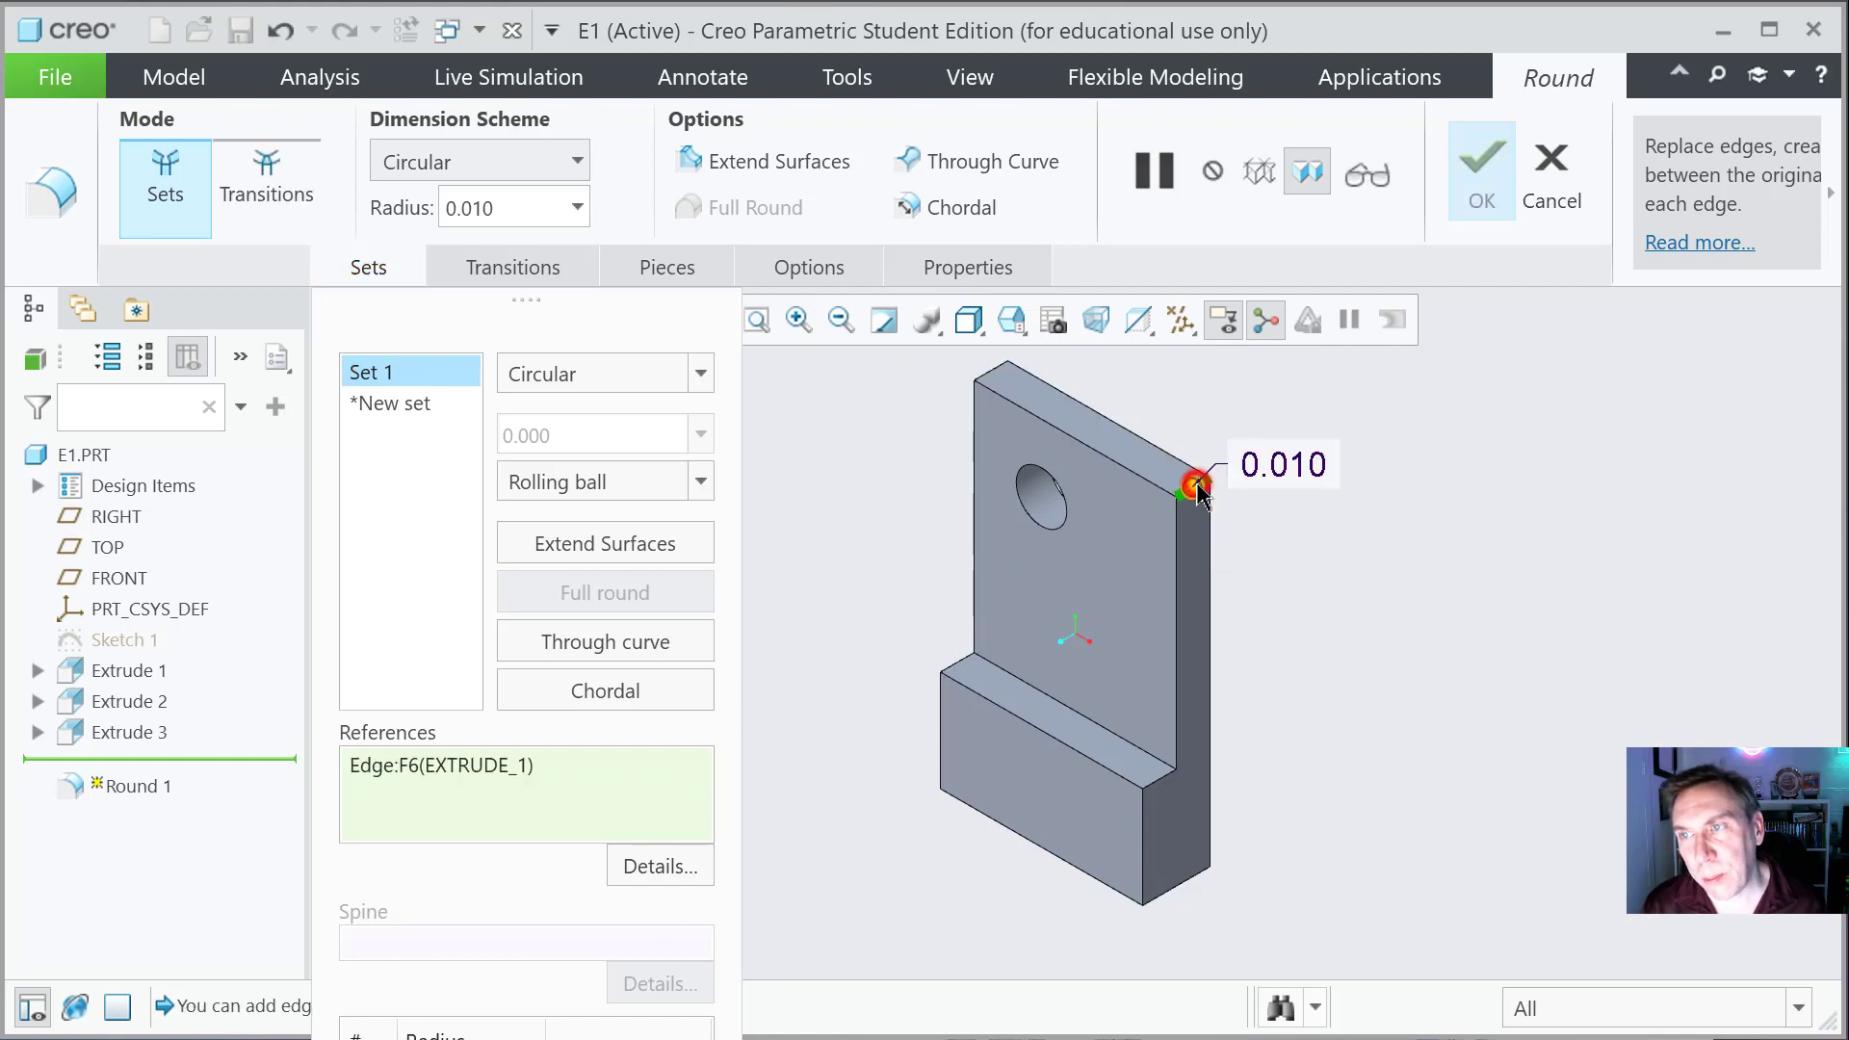
scroll(1201, 496, up, 5)
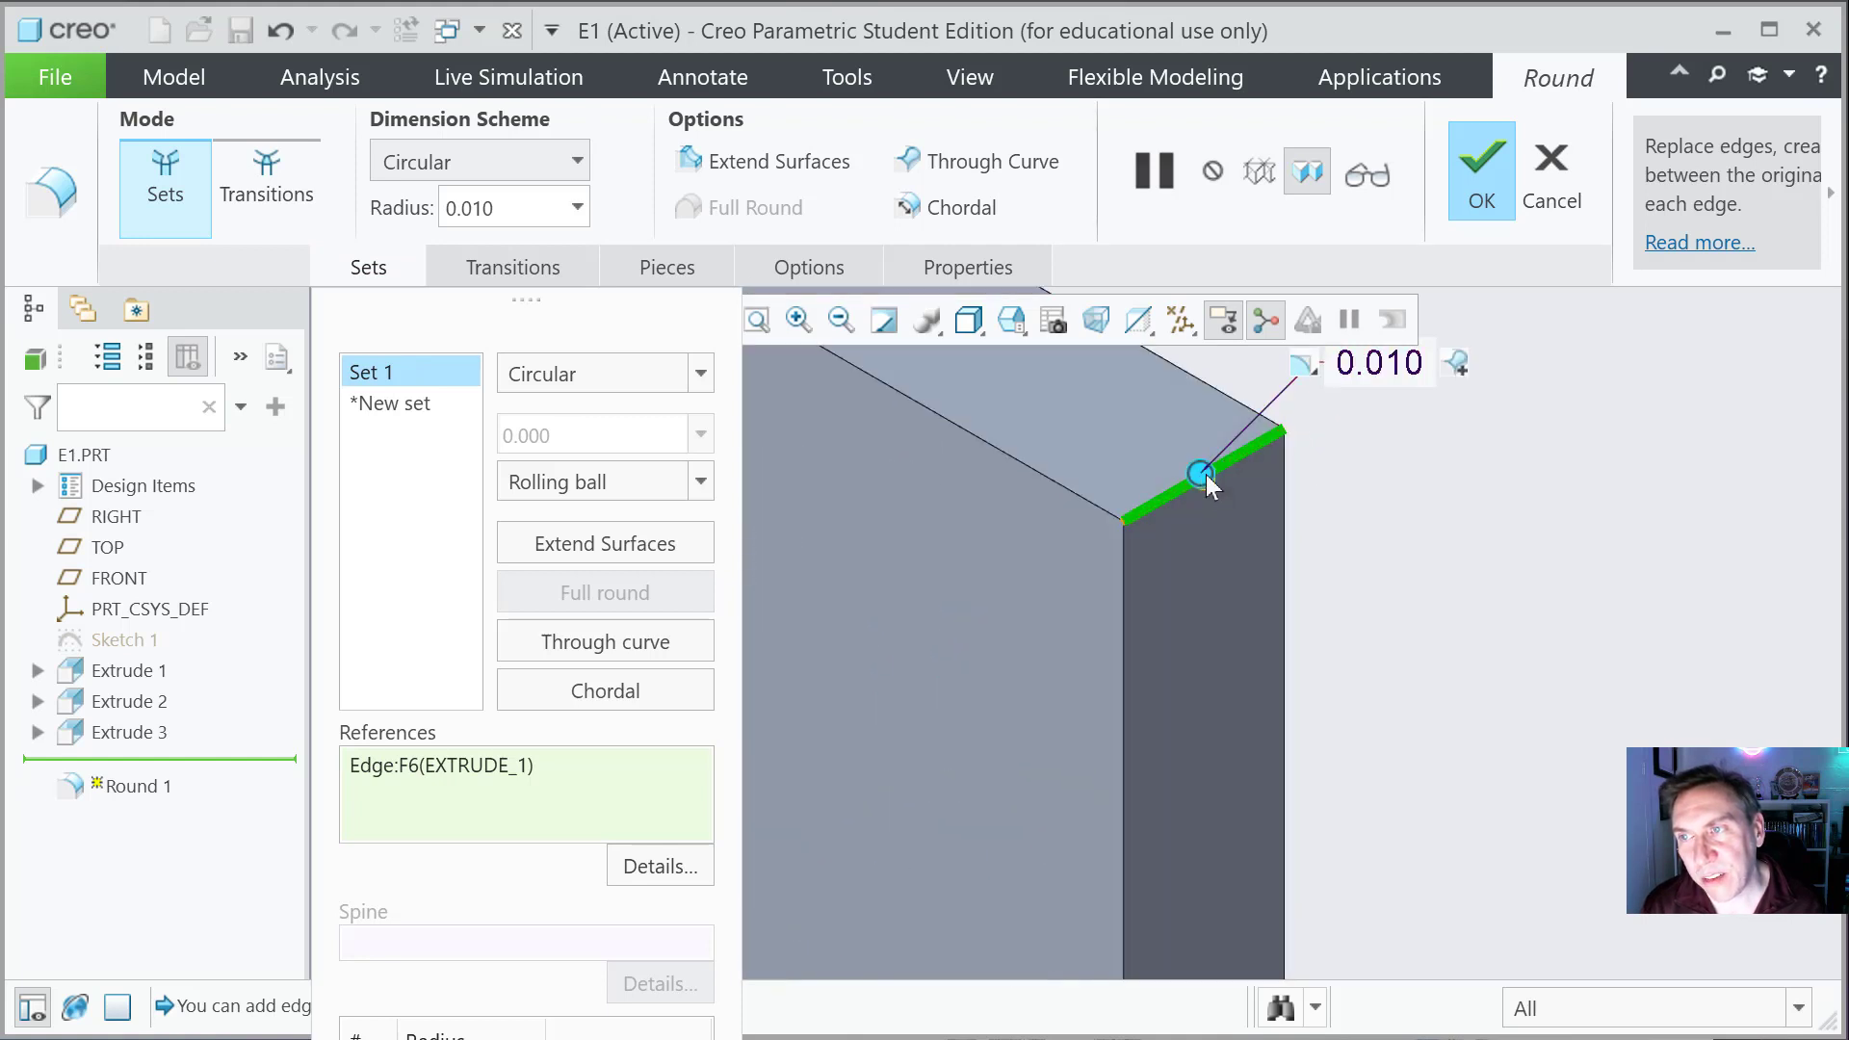
drag(1201, 479, 1007, 349)
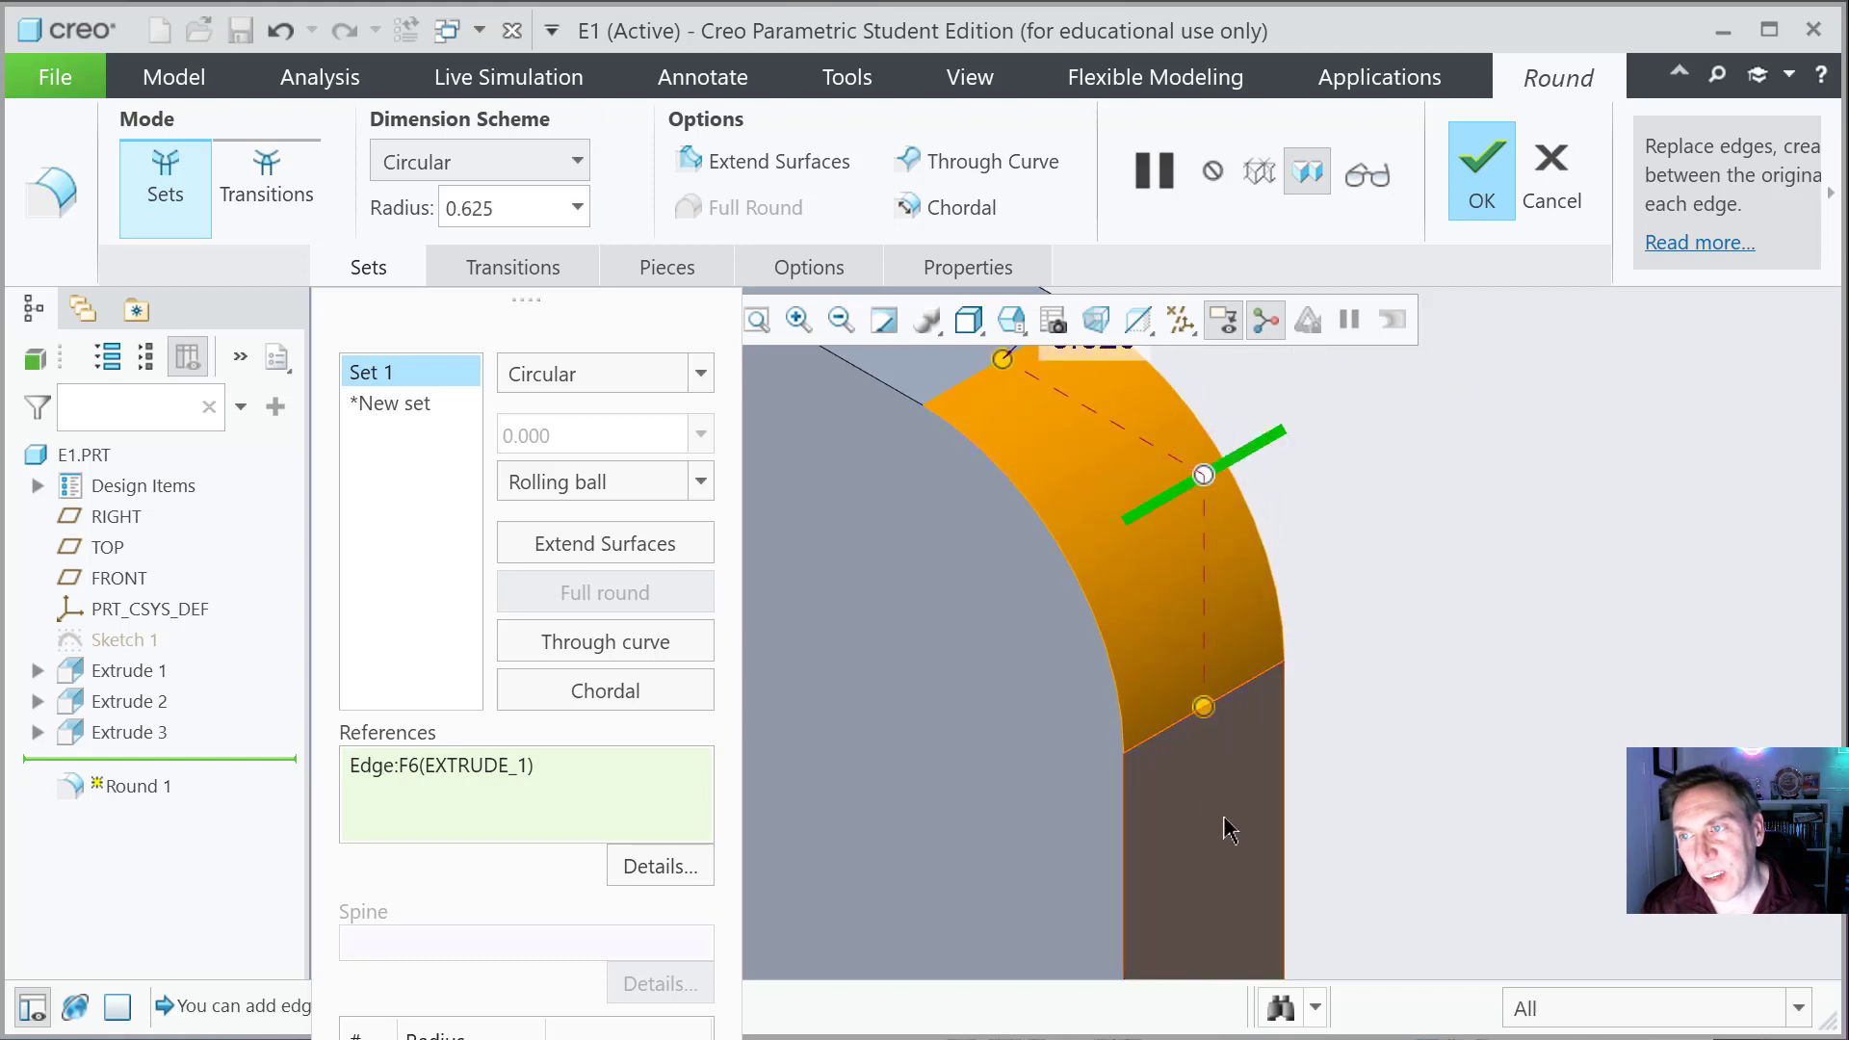
scroll(1358, 841, down, 3)
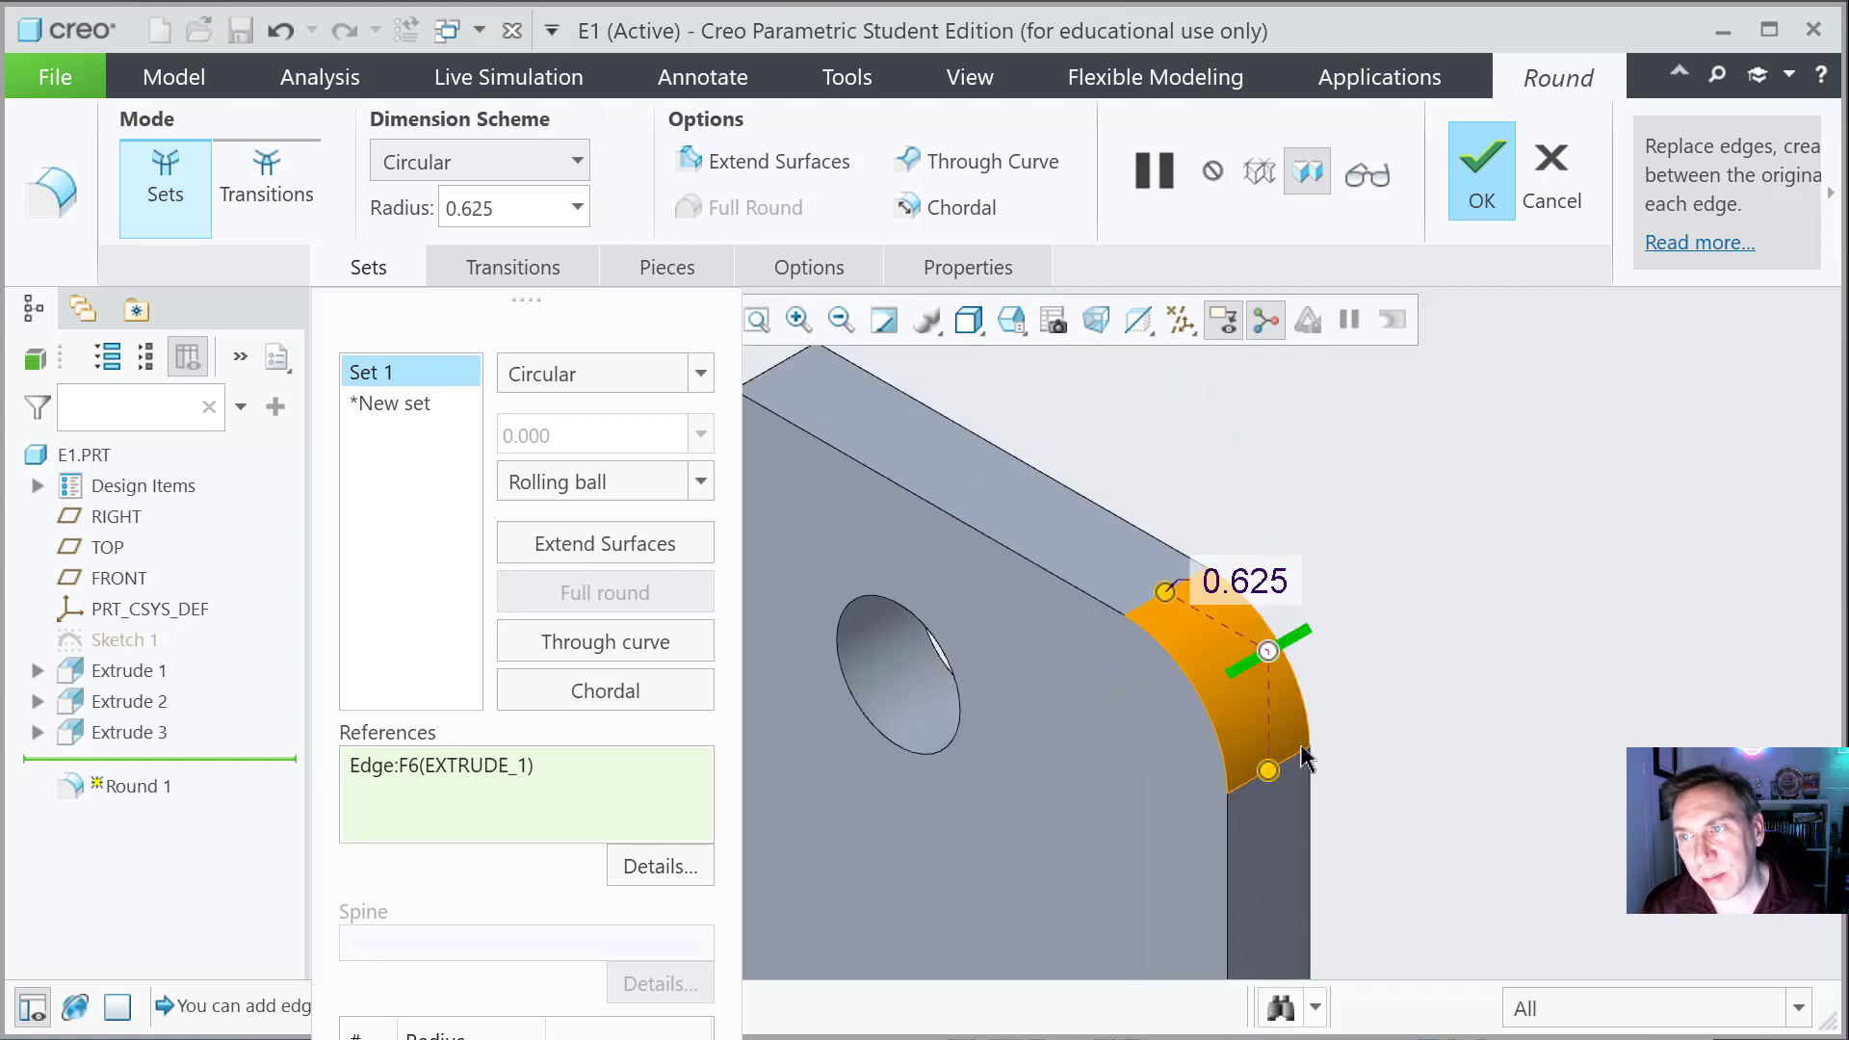
double_click(1257, 578)
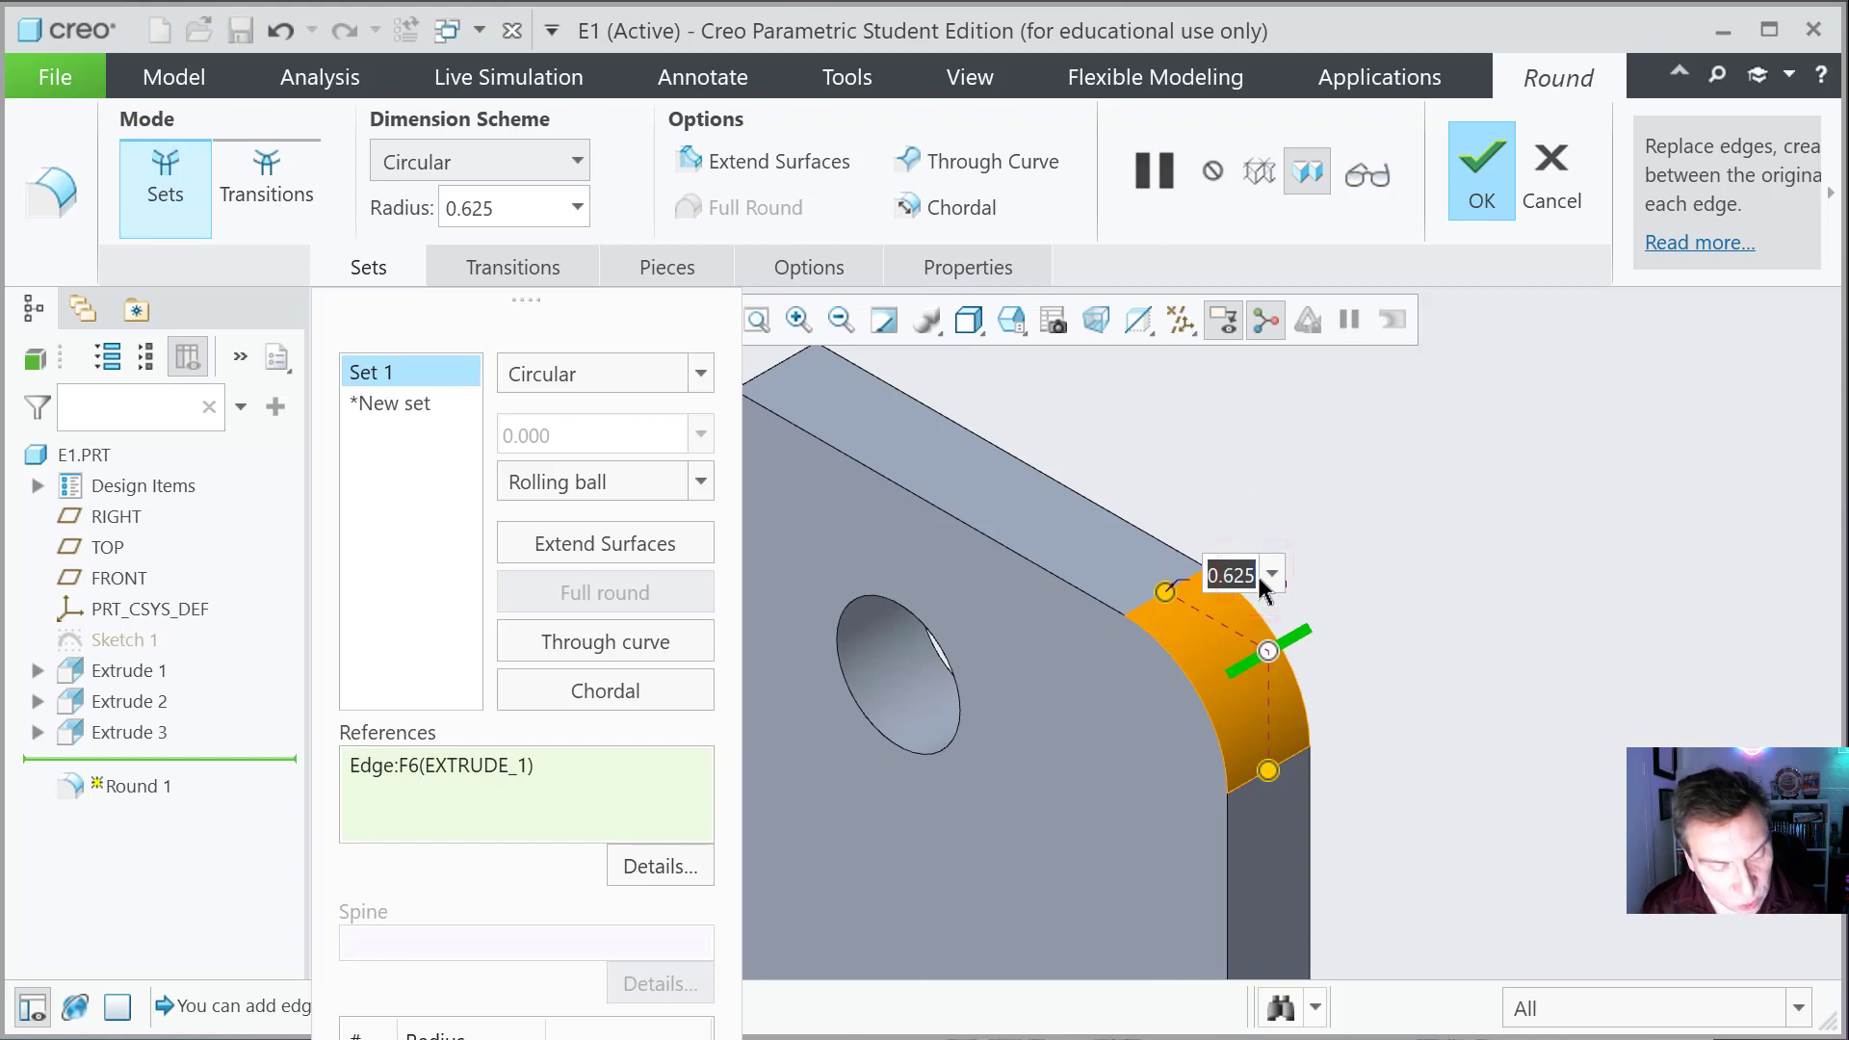
text(1)
key(Return)
scroll(1296, 617, down, 3)
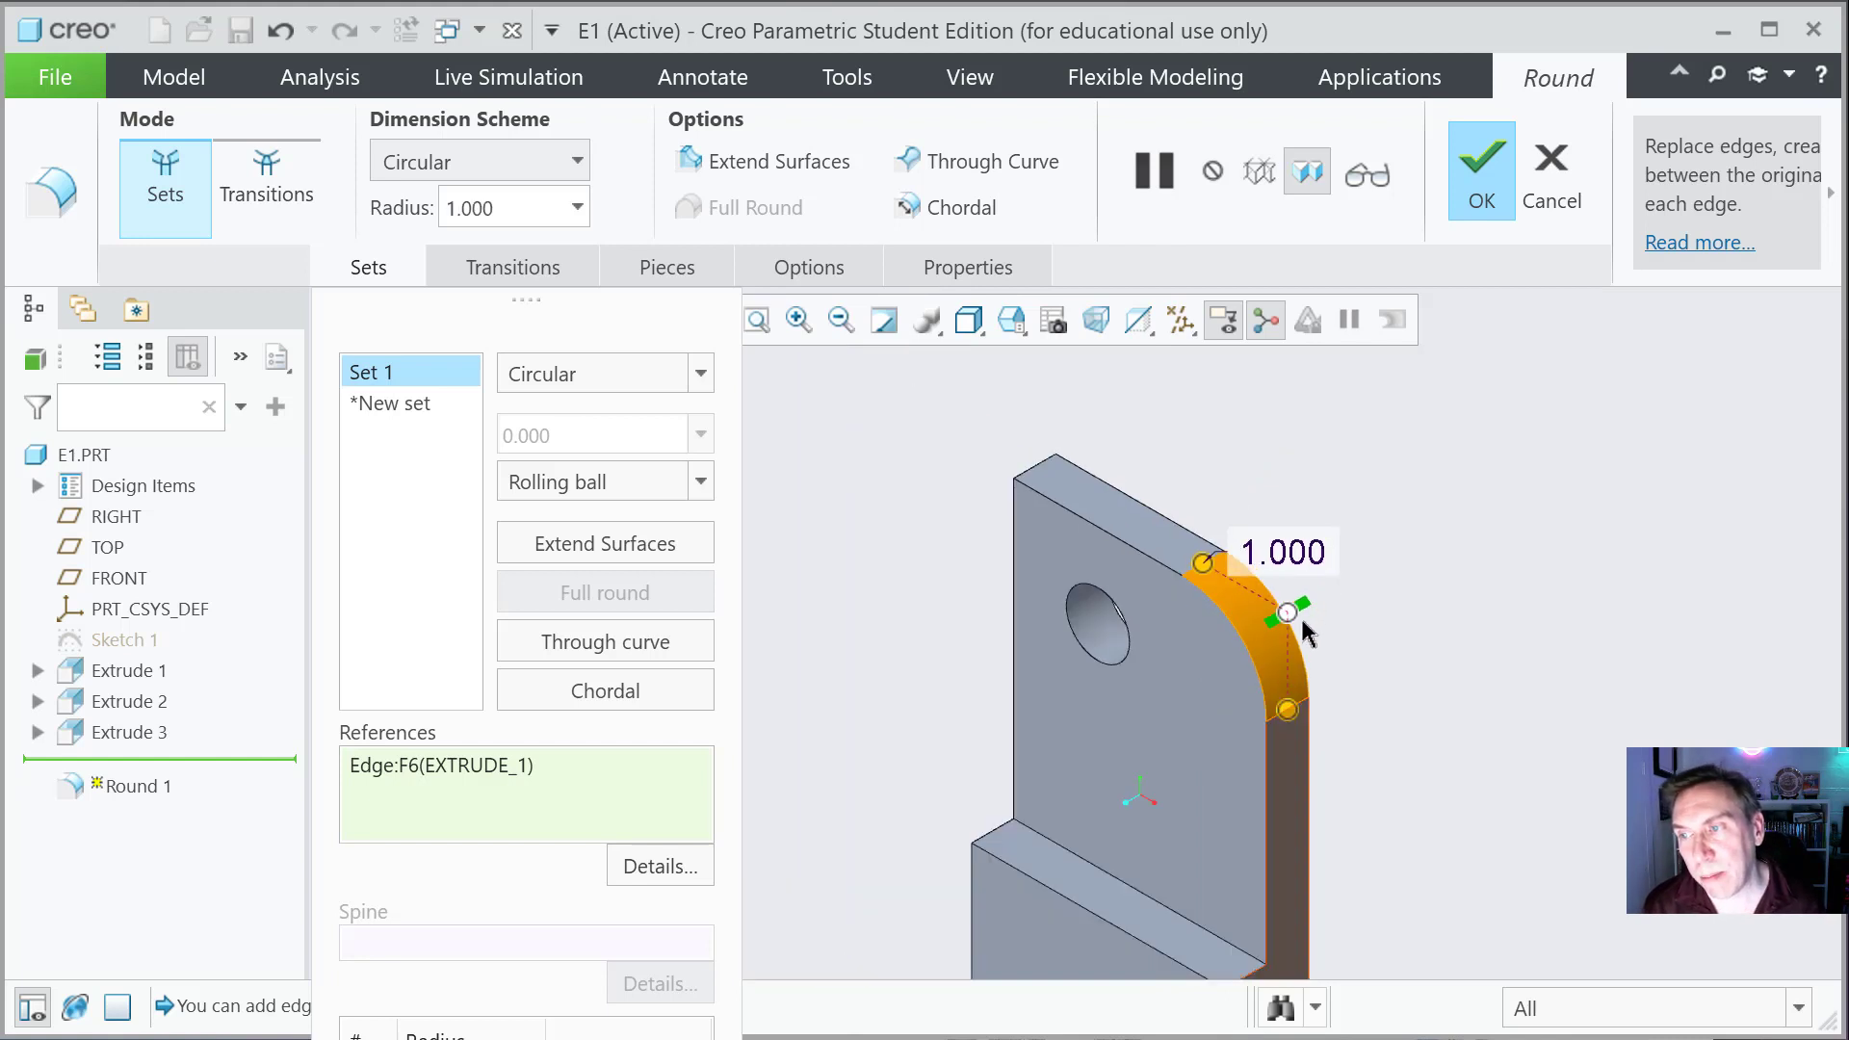
Step: Add the lower block's corner edge as a second round set with radius 1 and accept the round feature
scroll(1253, 830, up, 2)
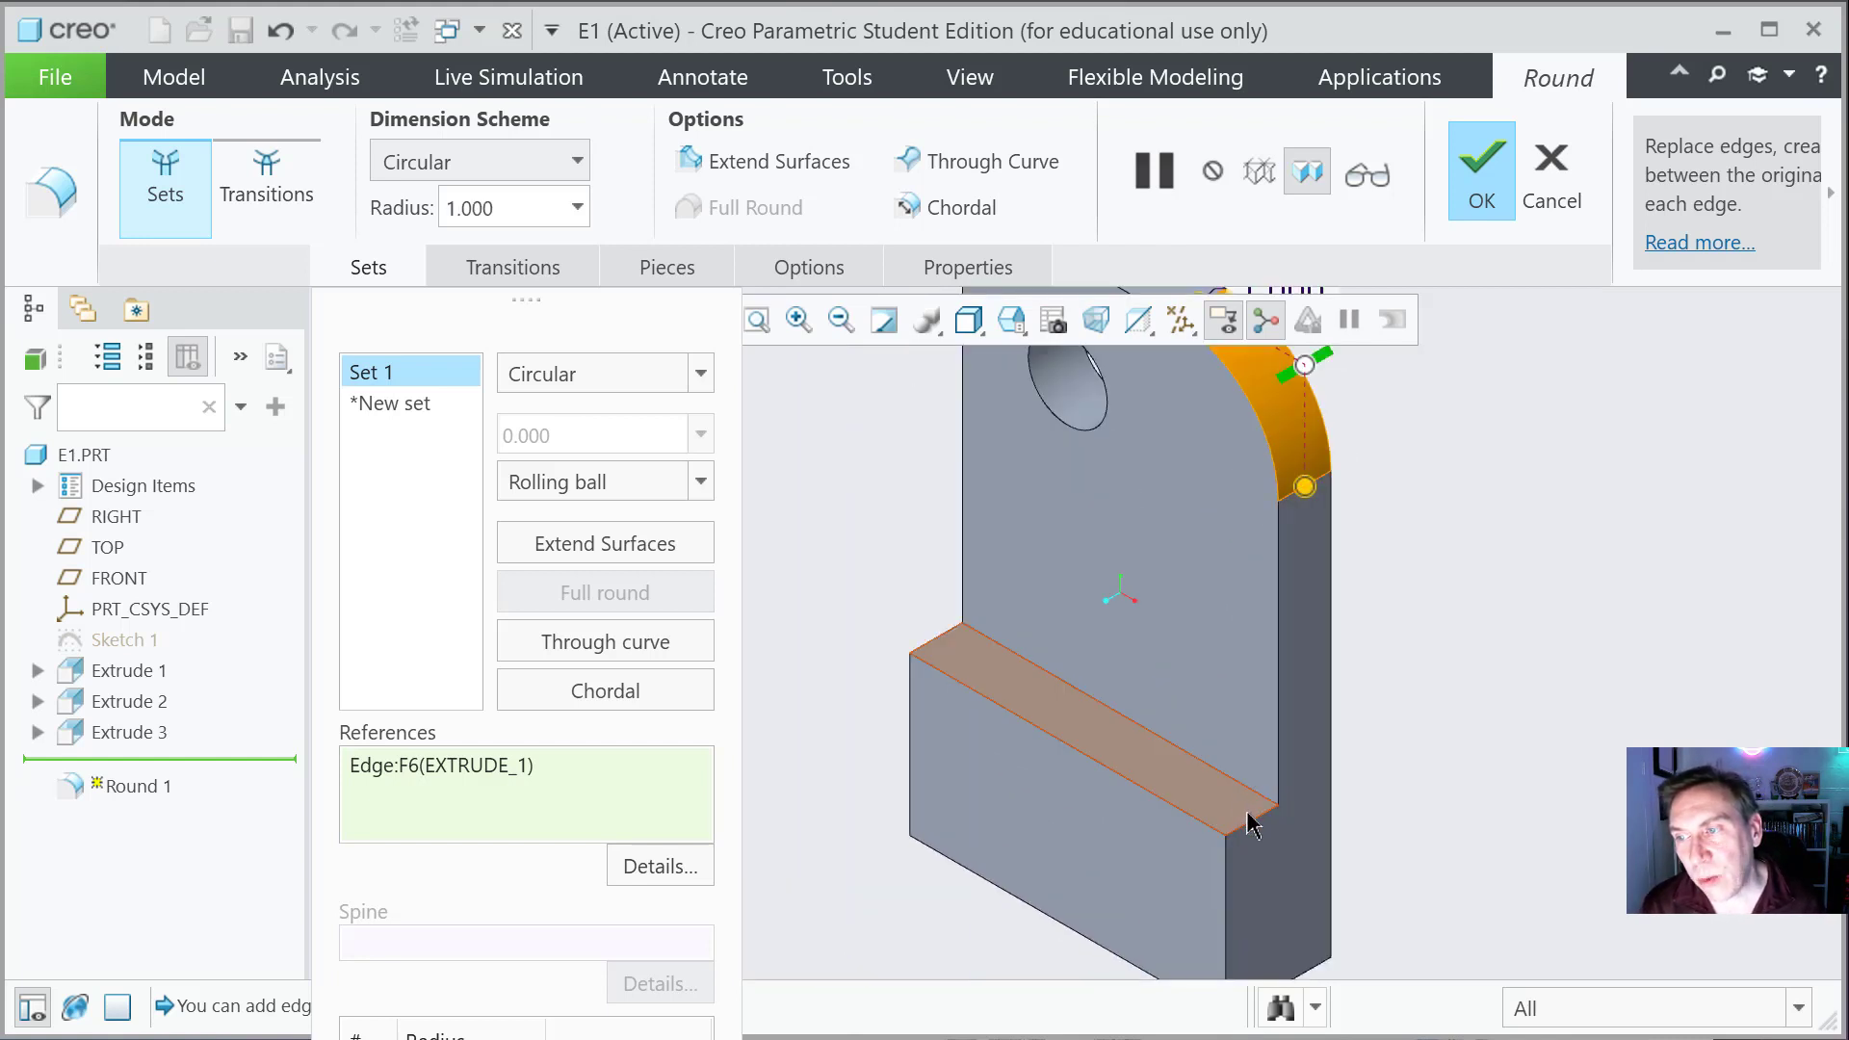
click(1252, 832)
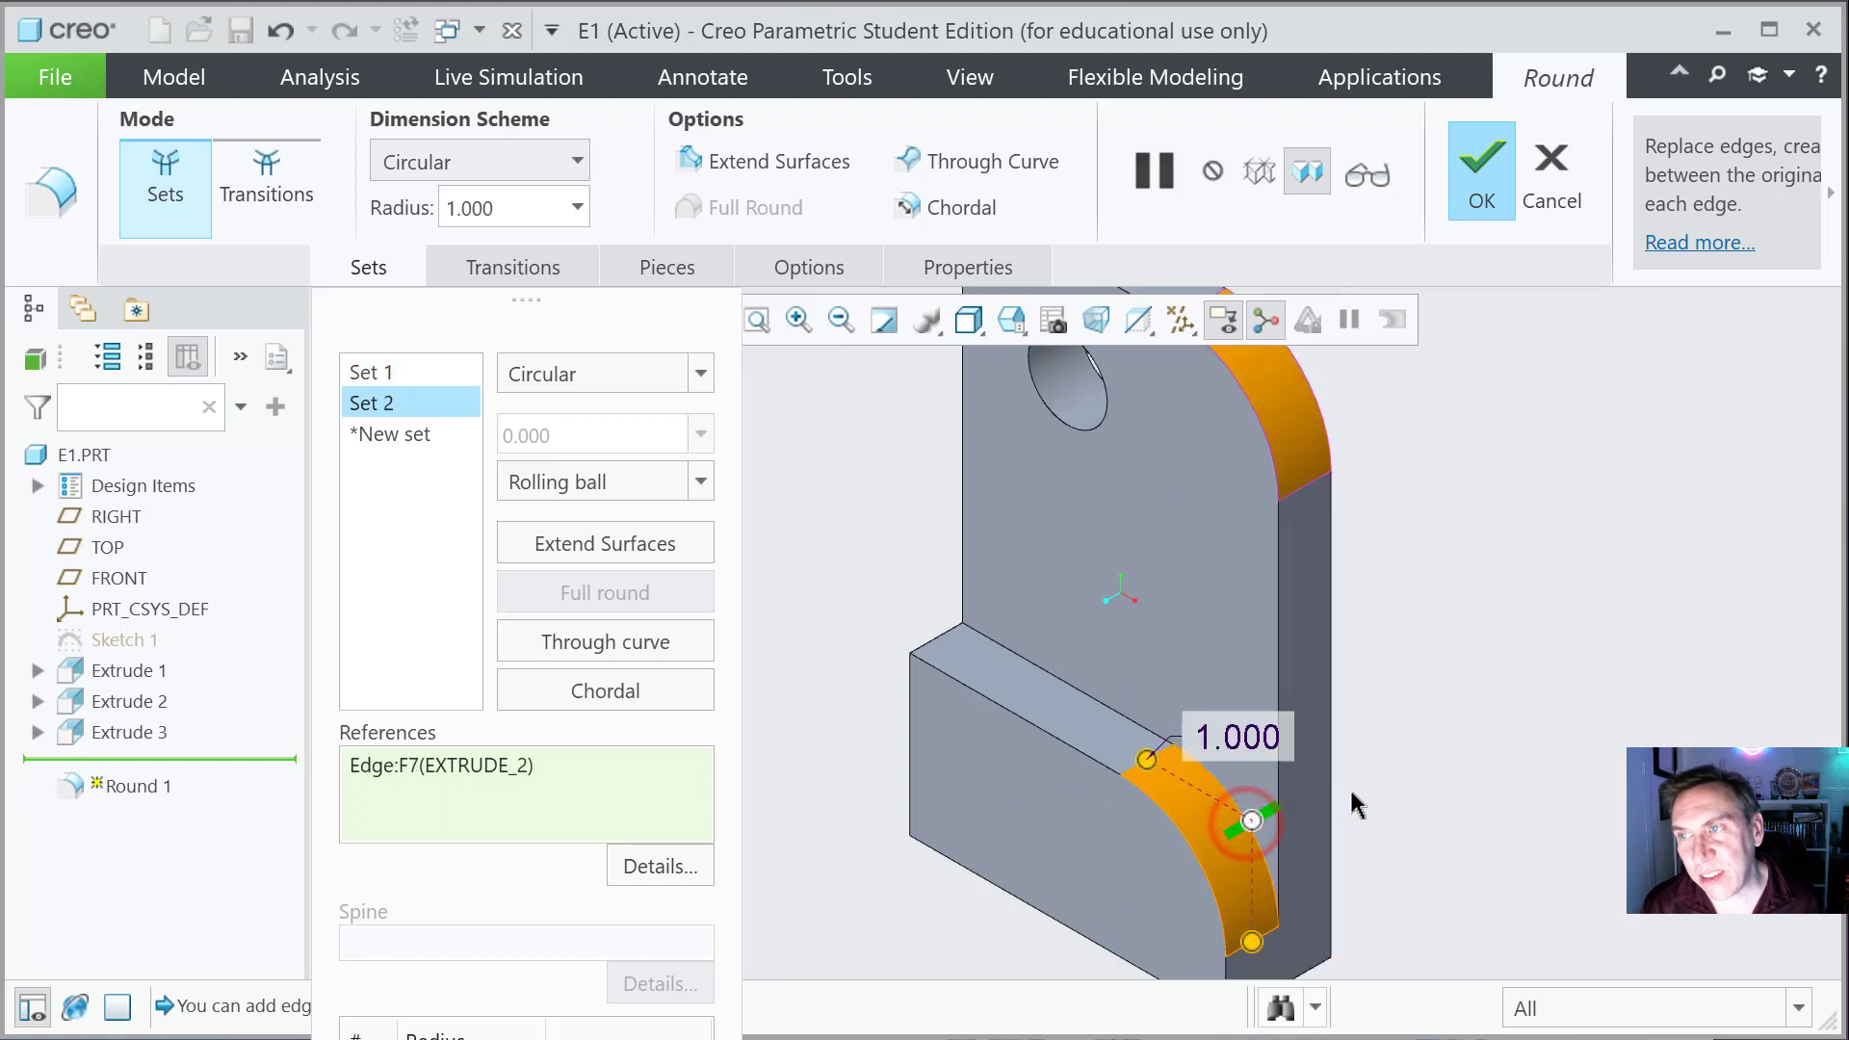
scroll(1253, 828, down, 2)
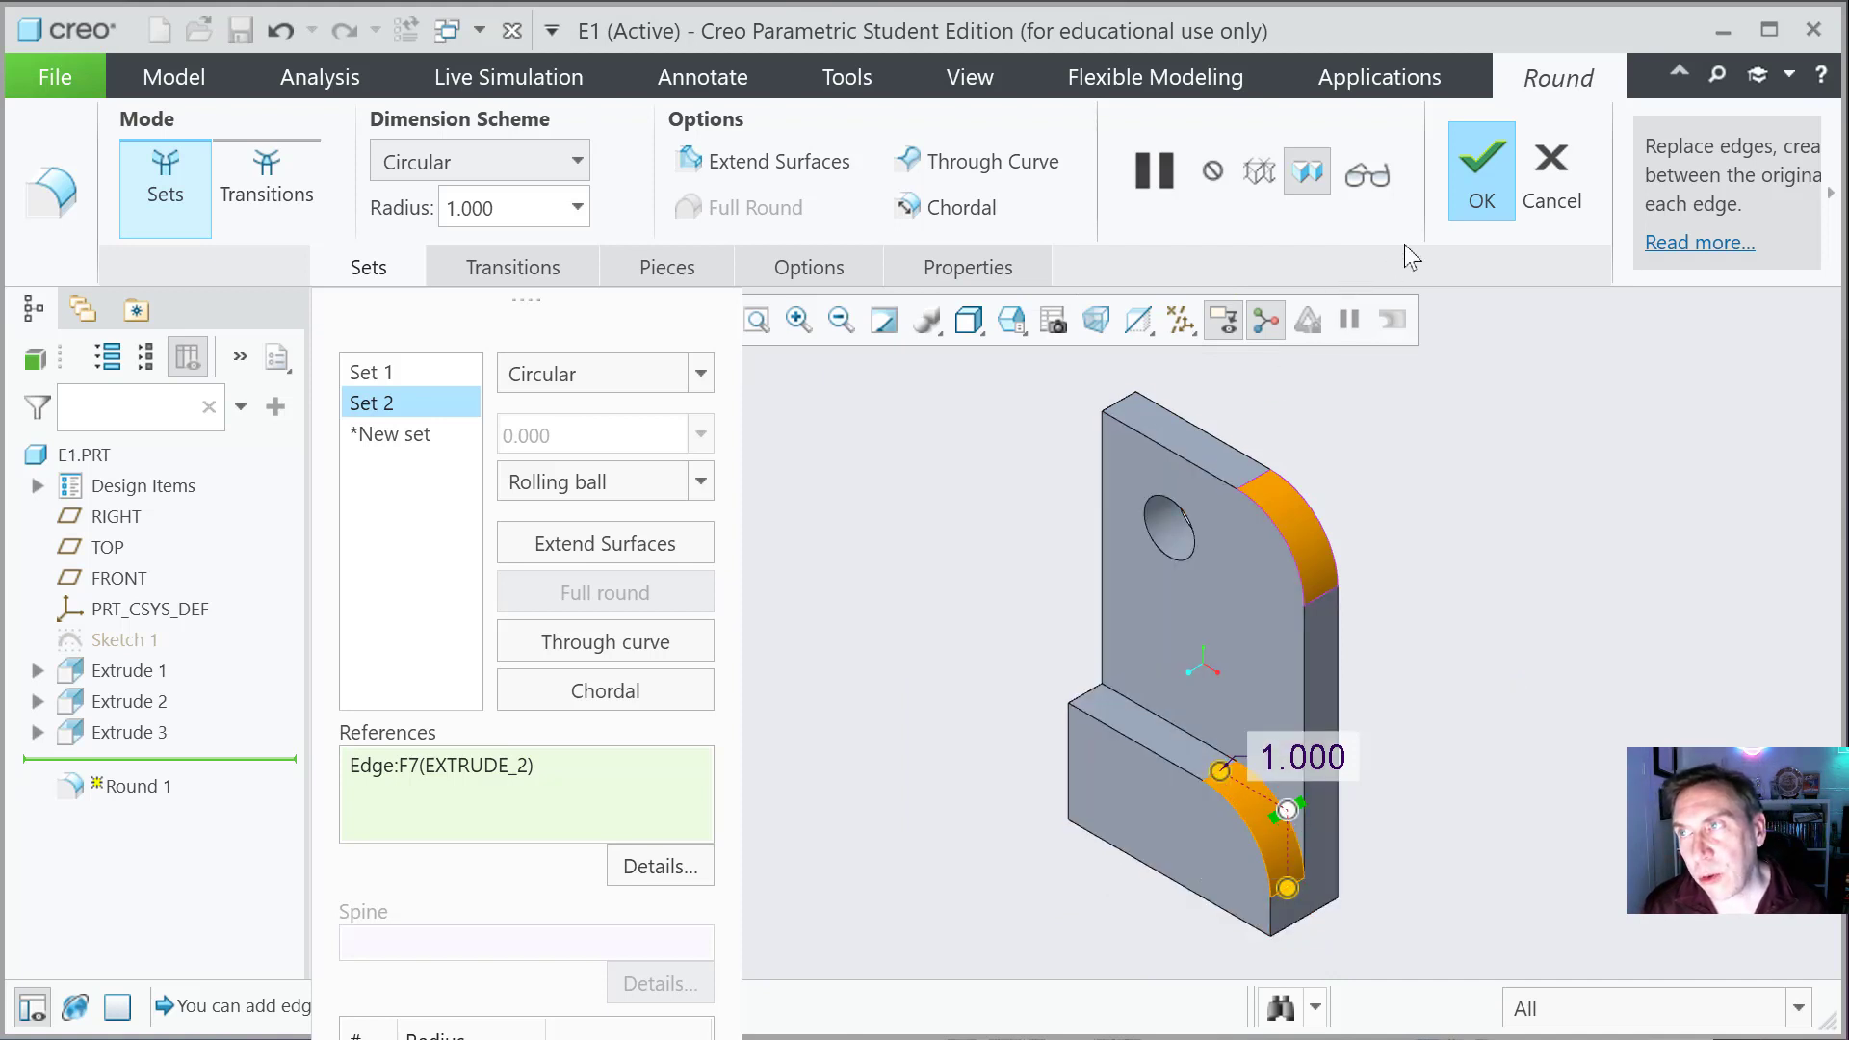
click(1469, 176)
click(827, 586)
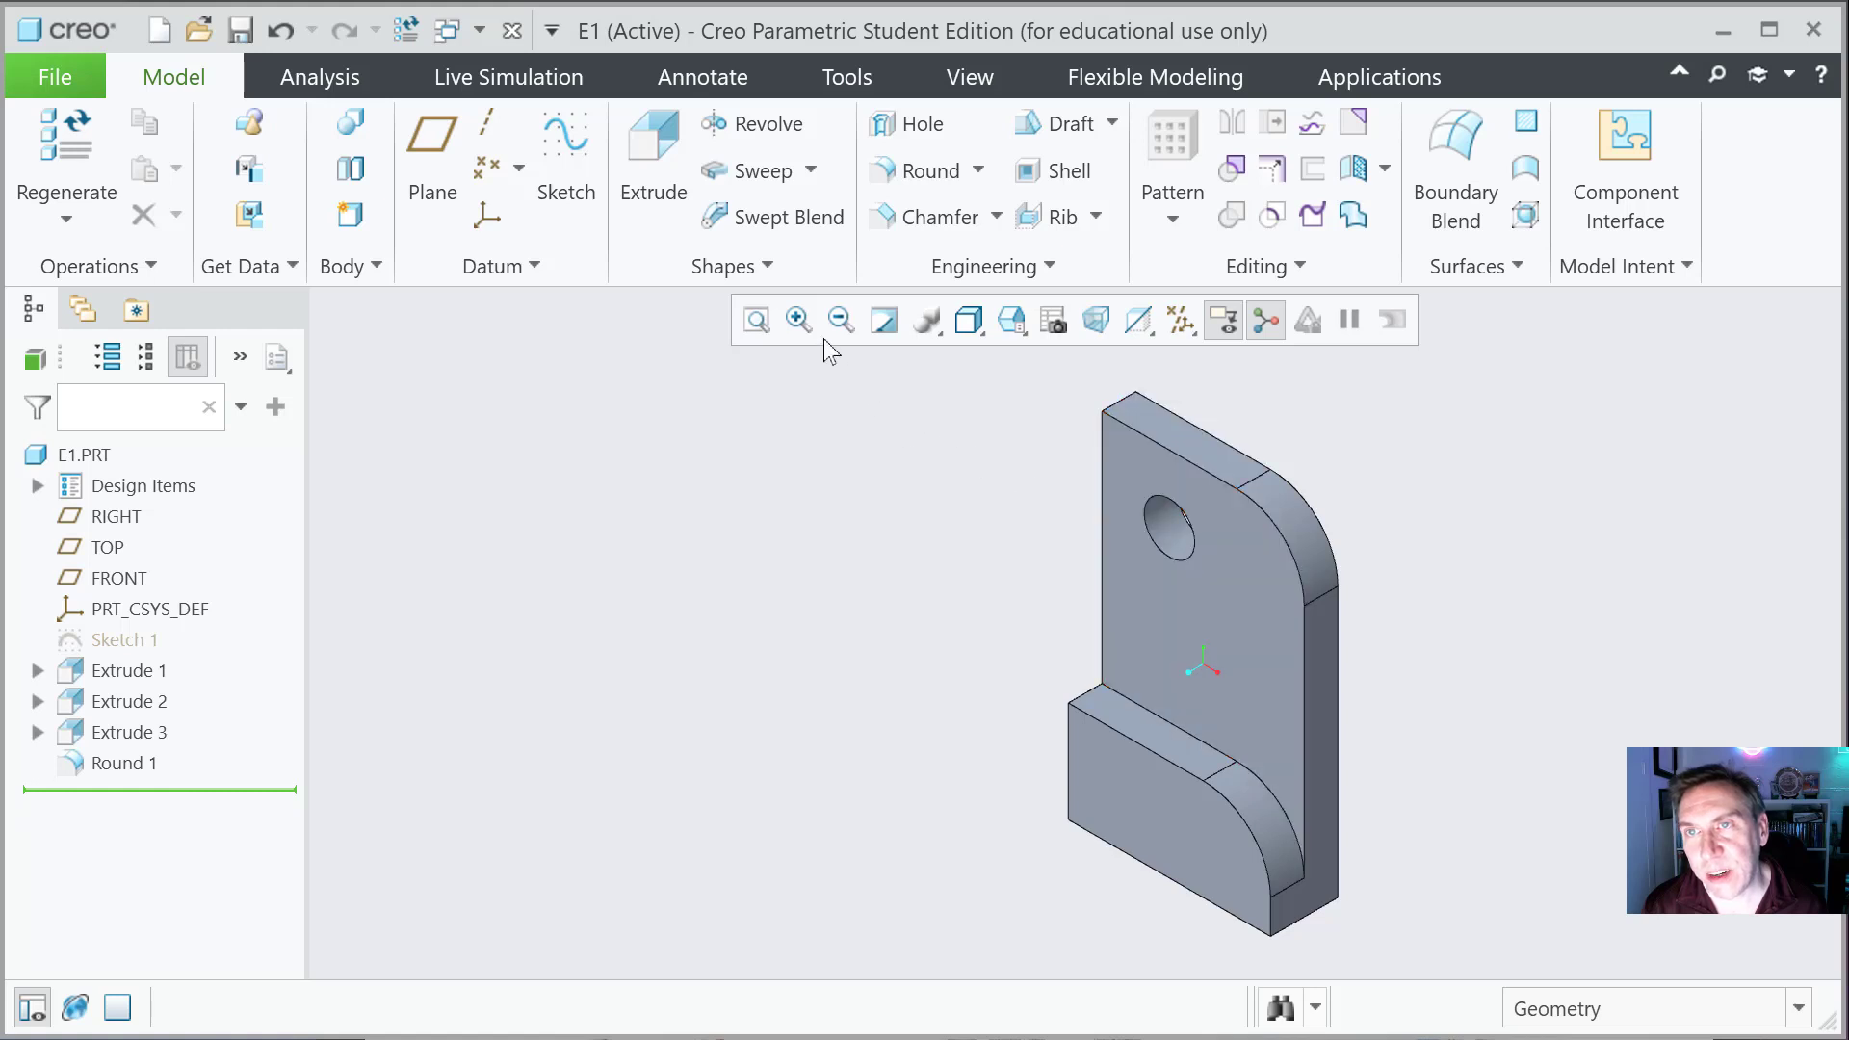
Step: Chamfer the front outer edges of the plate and the lower block with the D x D scheme at 0.125
click(917, 218)
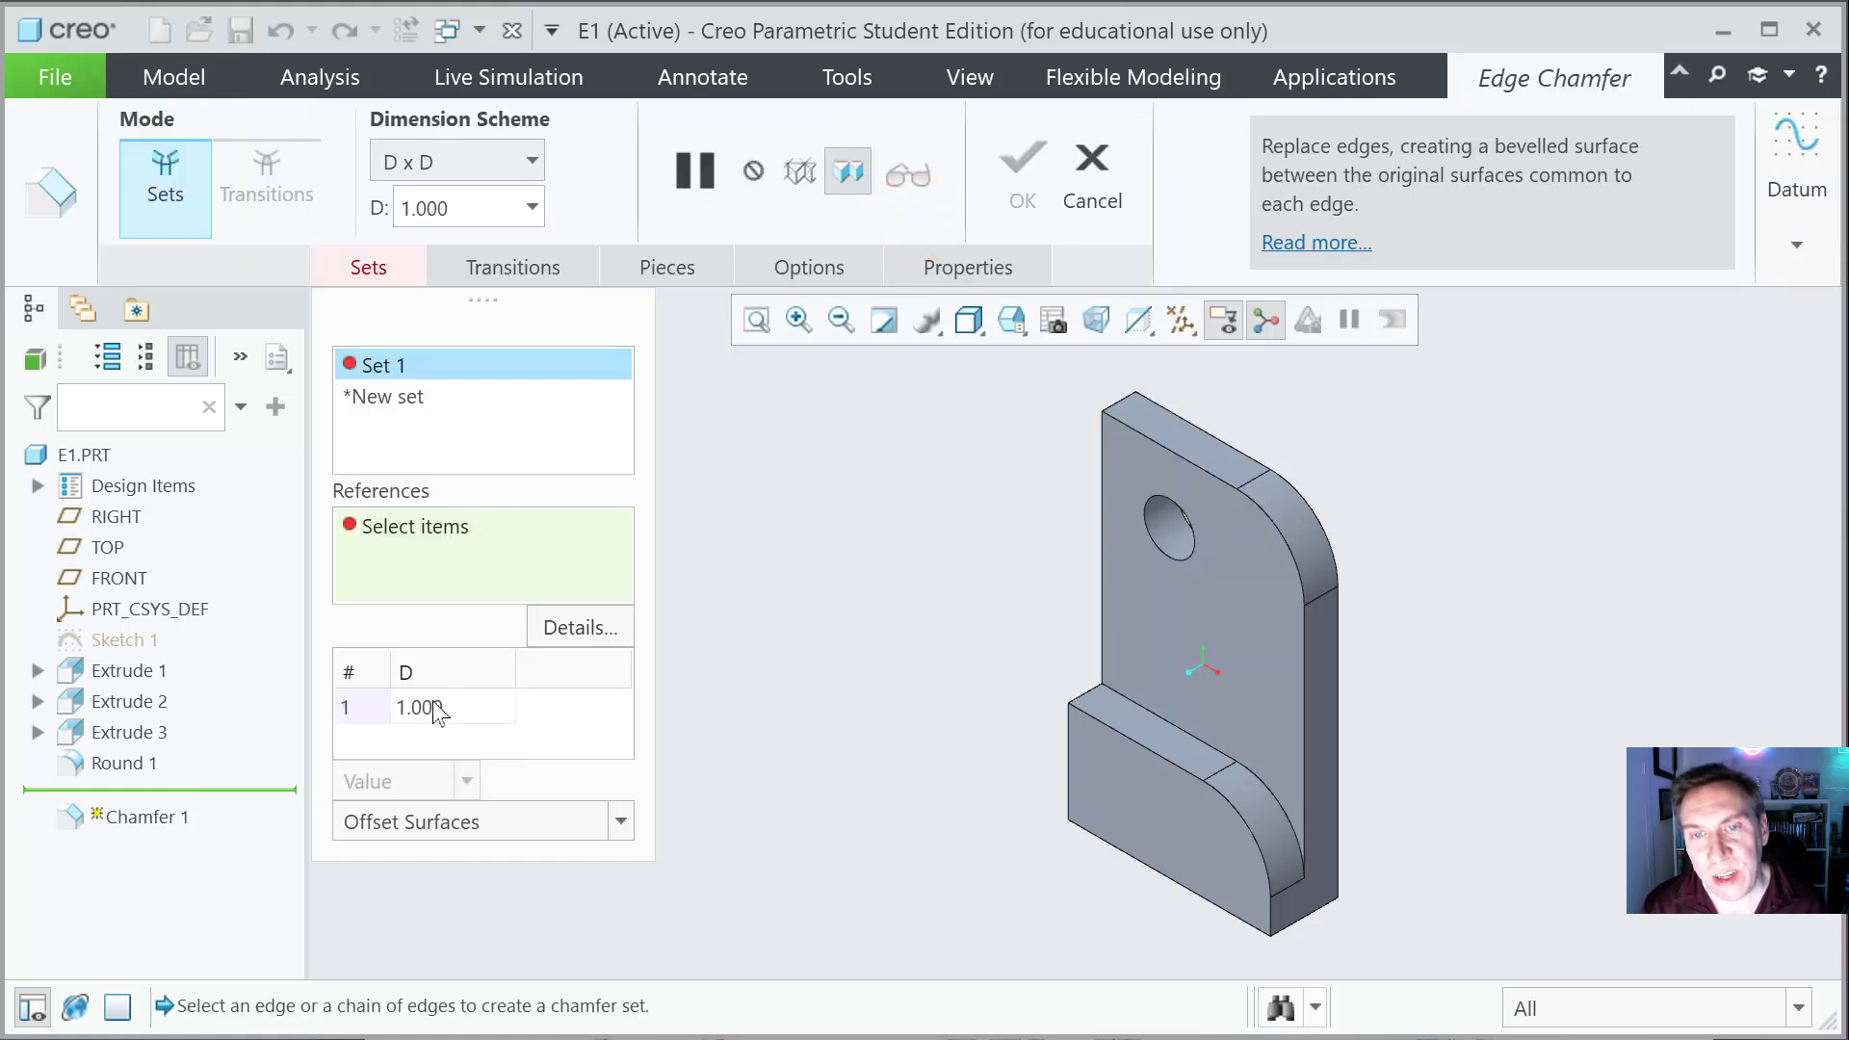
click(532, 160)
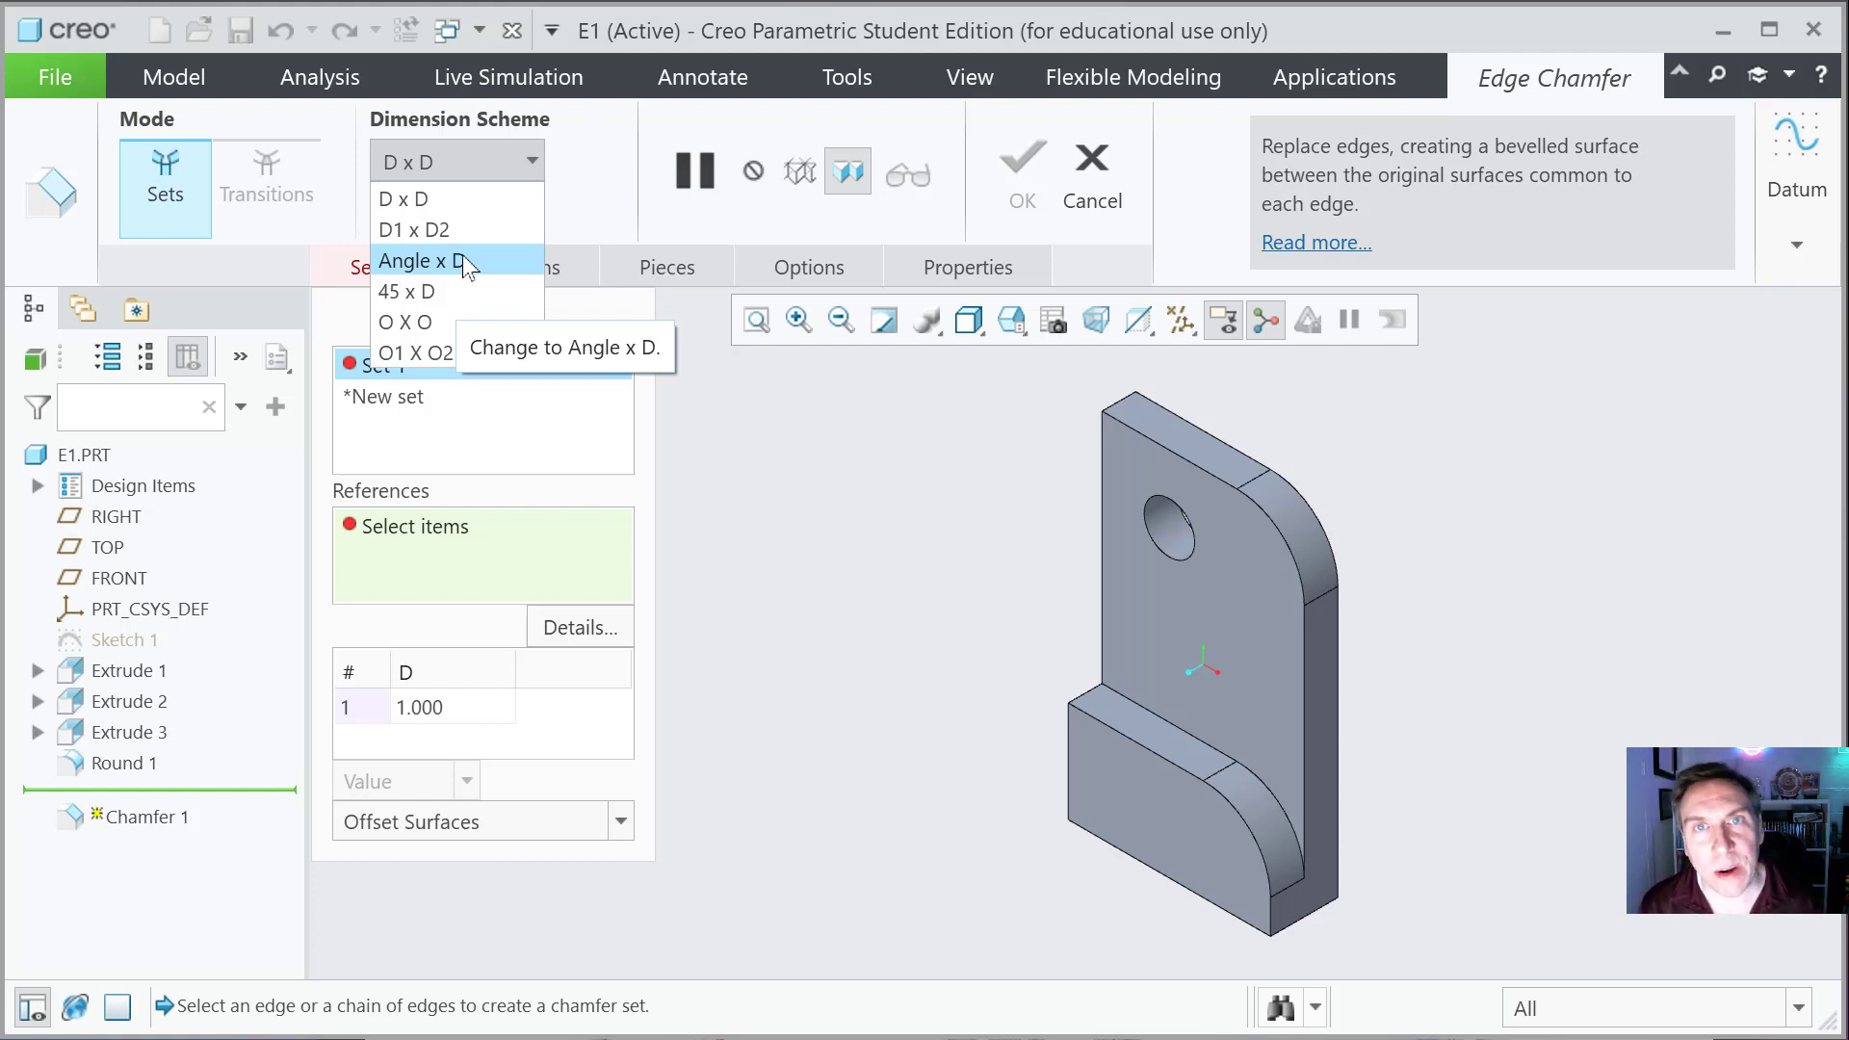
click(459, 159)
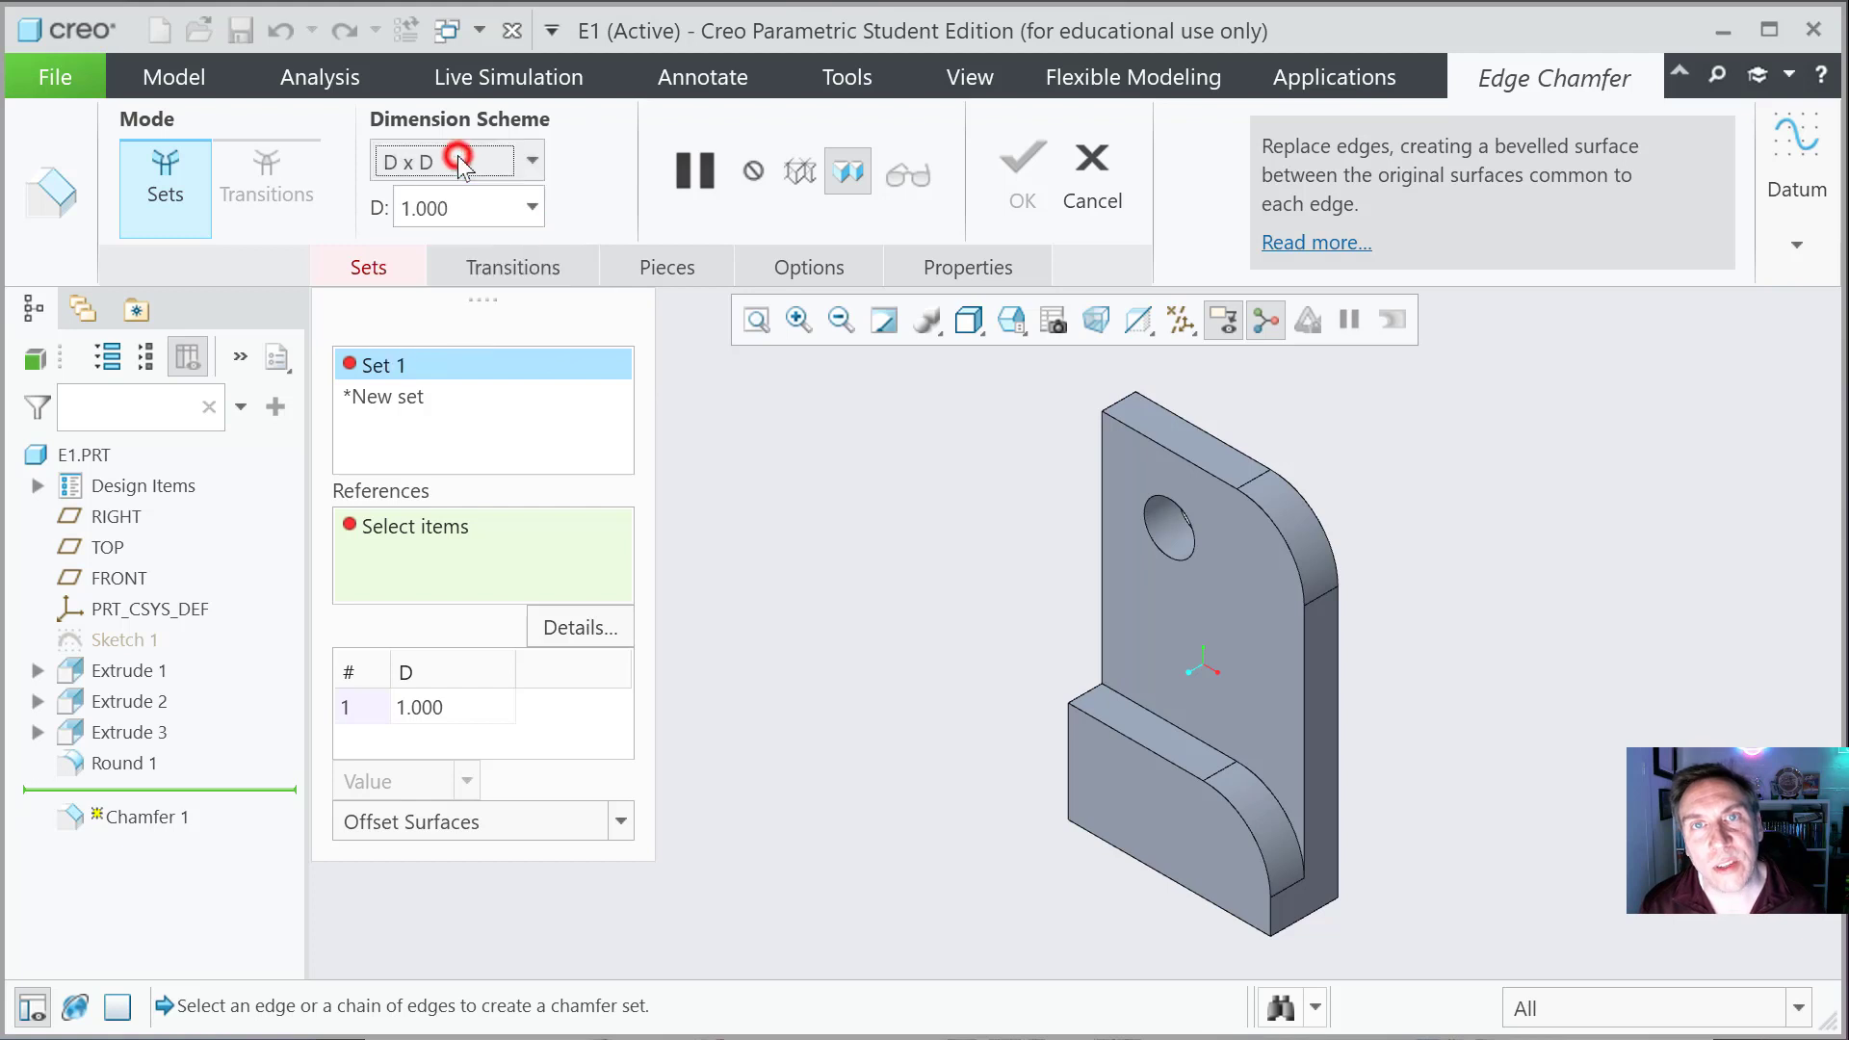
double_click(460, 210)
text(.125)
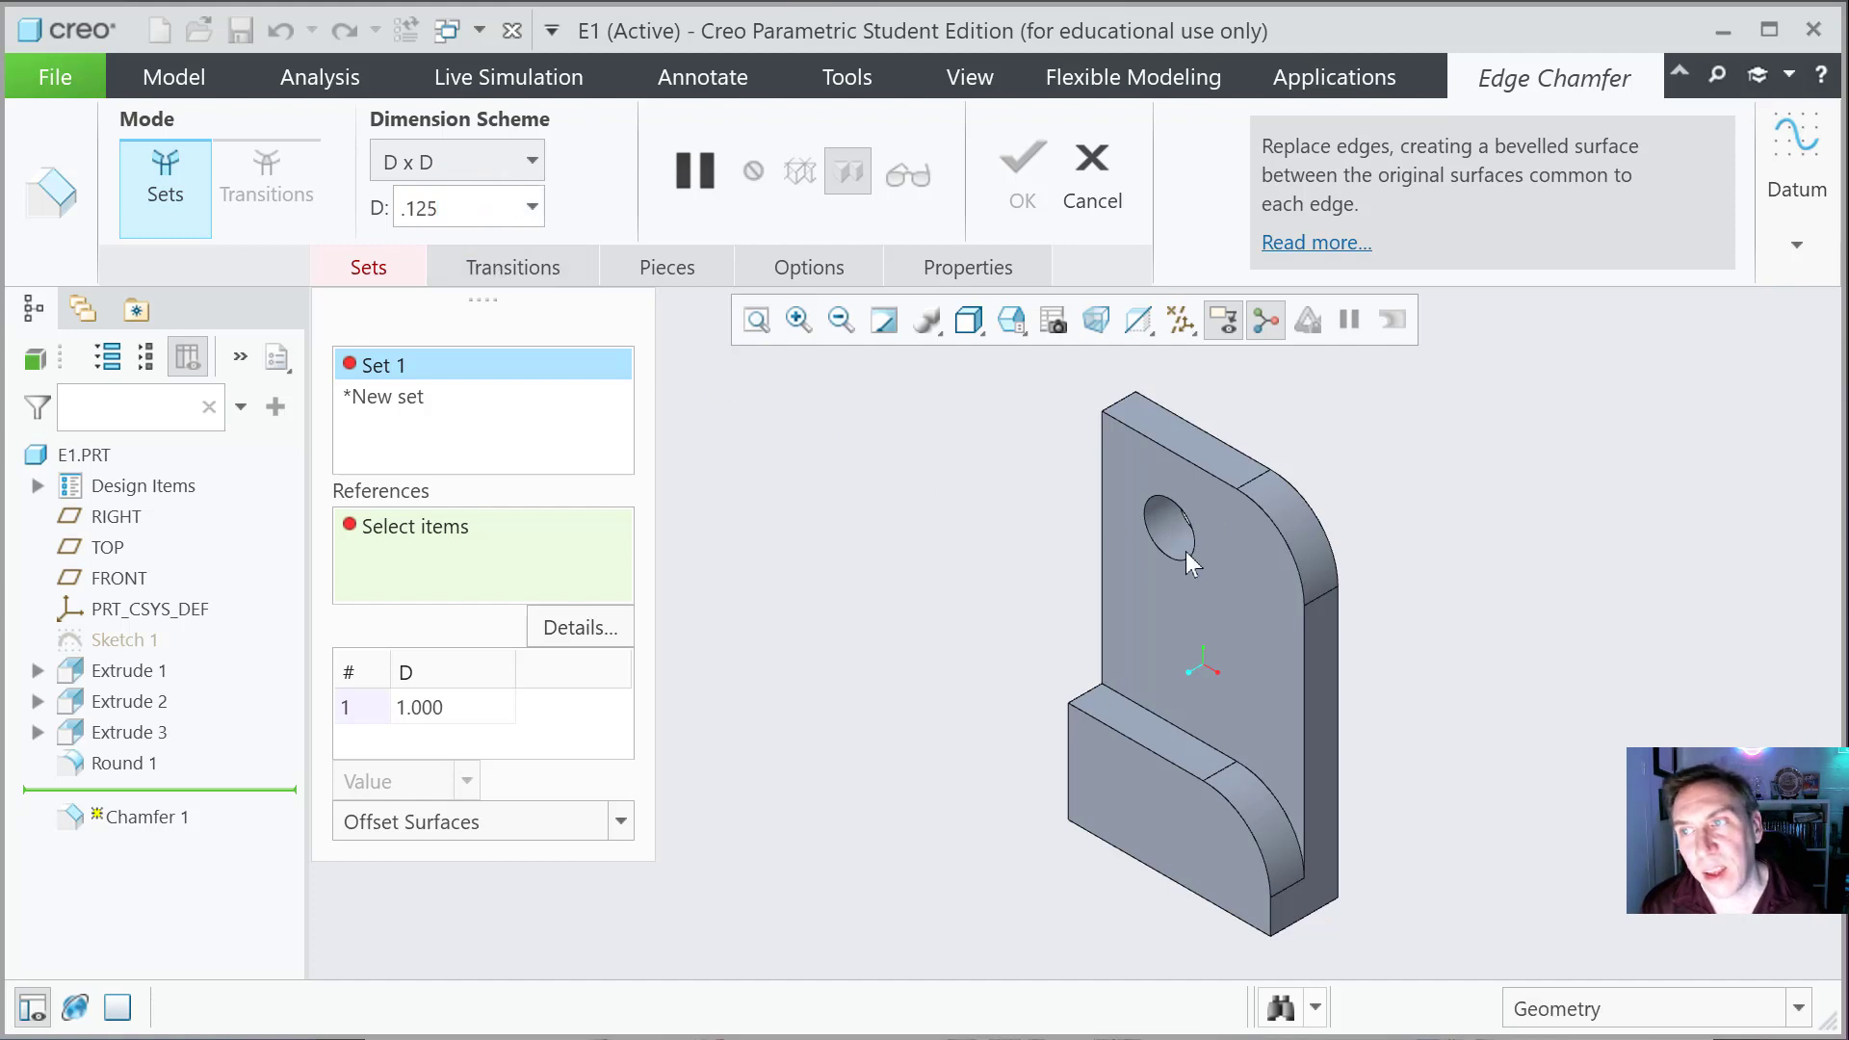
click(1195, 472)
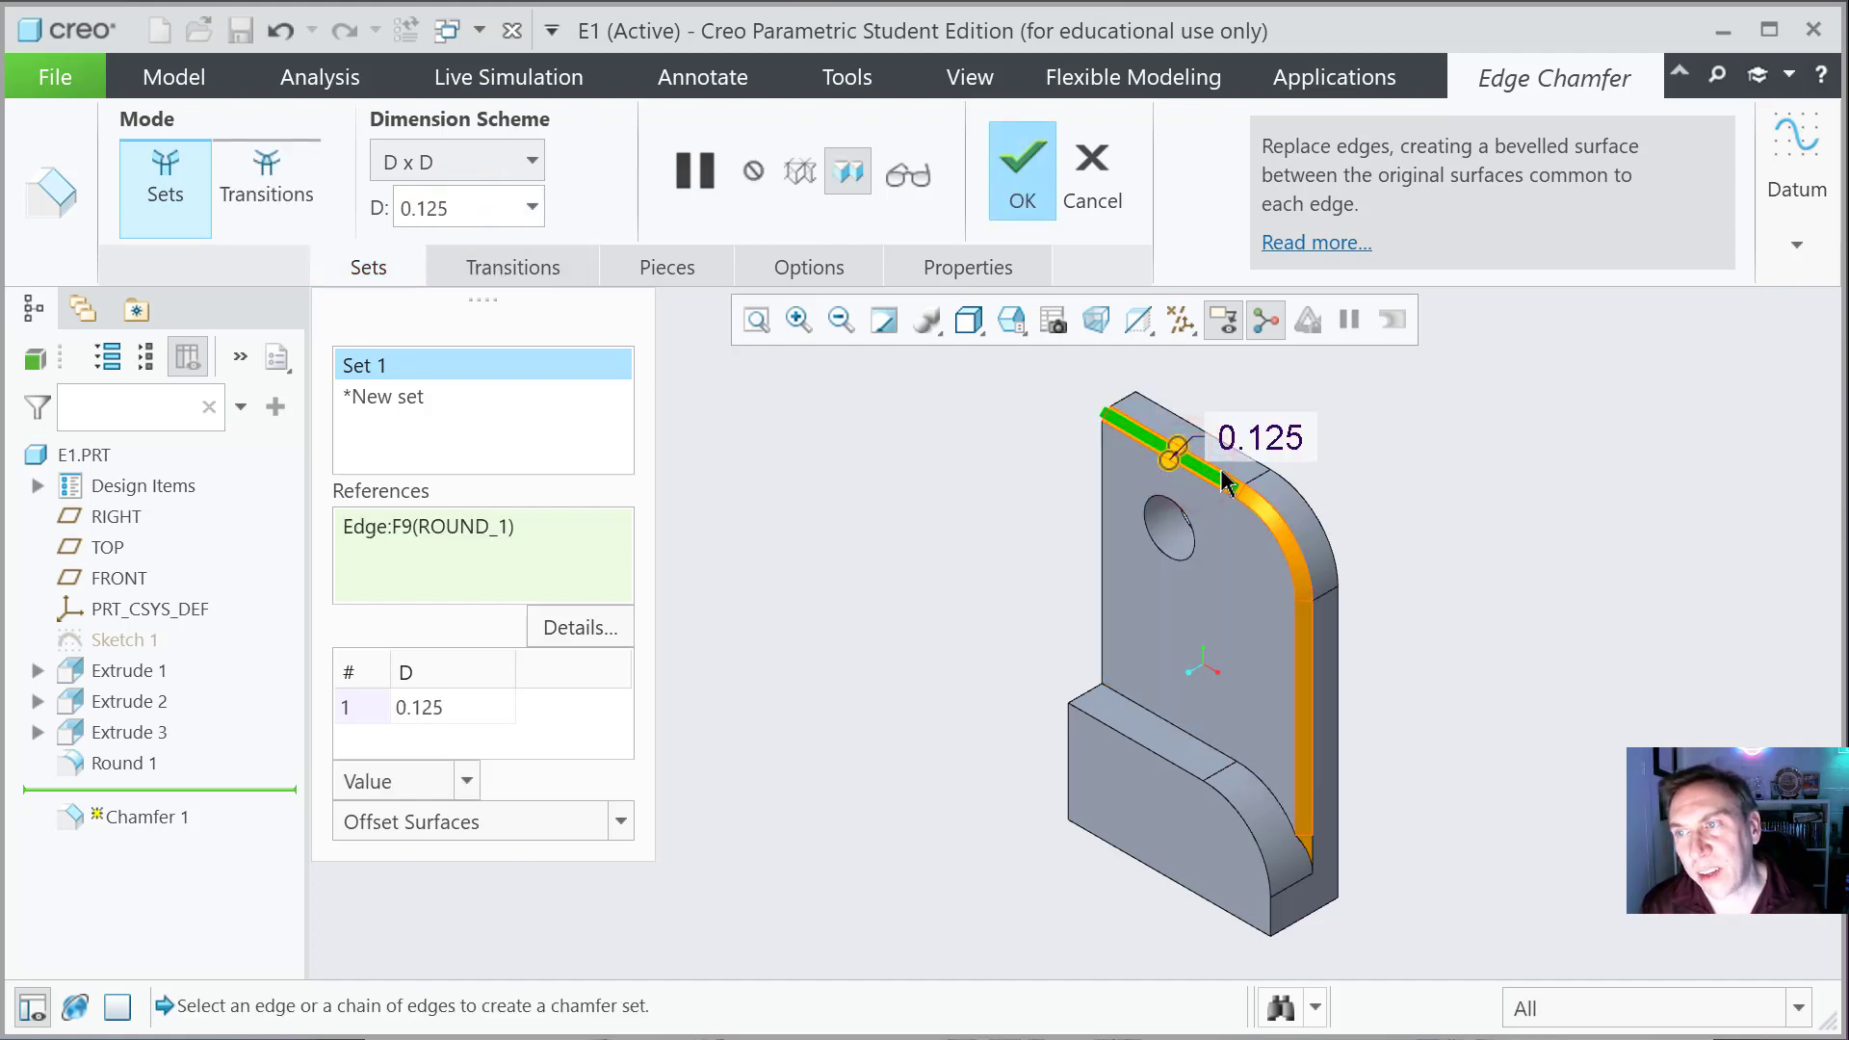
click(1137, 747)
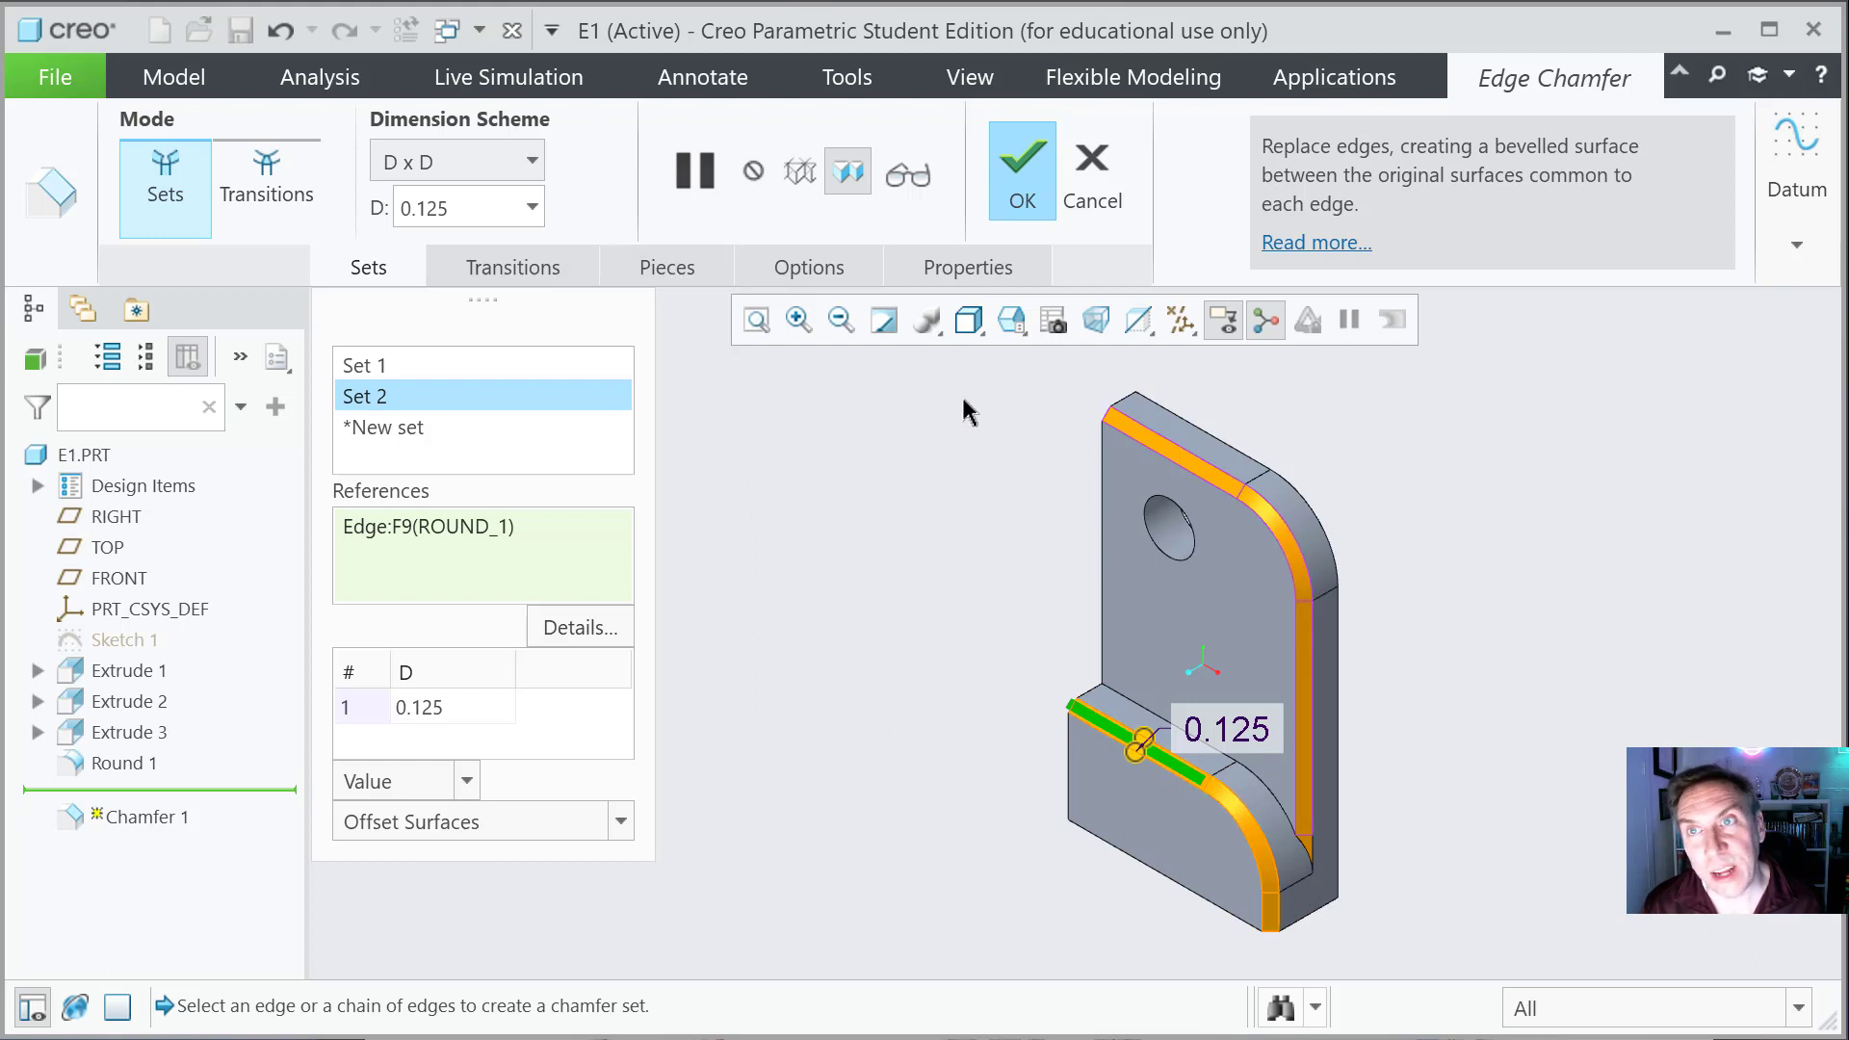
click(1014, 172)
Step: Start a shell of the body with a thickness of 0.062 and choose the plate's flat back face for removal
drag(1189, 463, 786, 579)
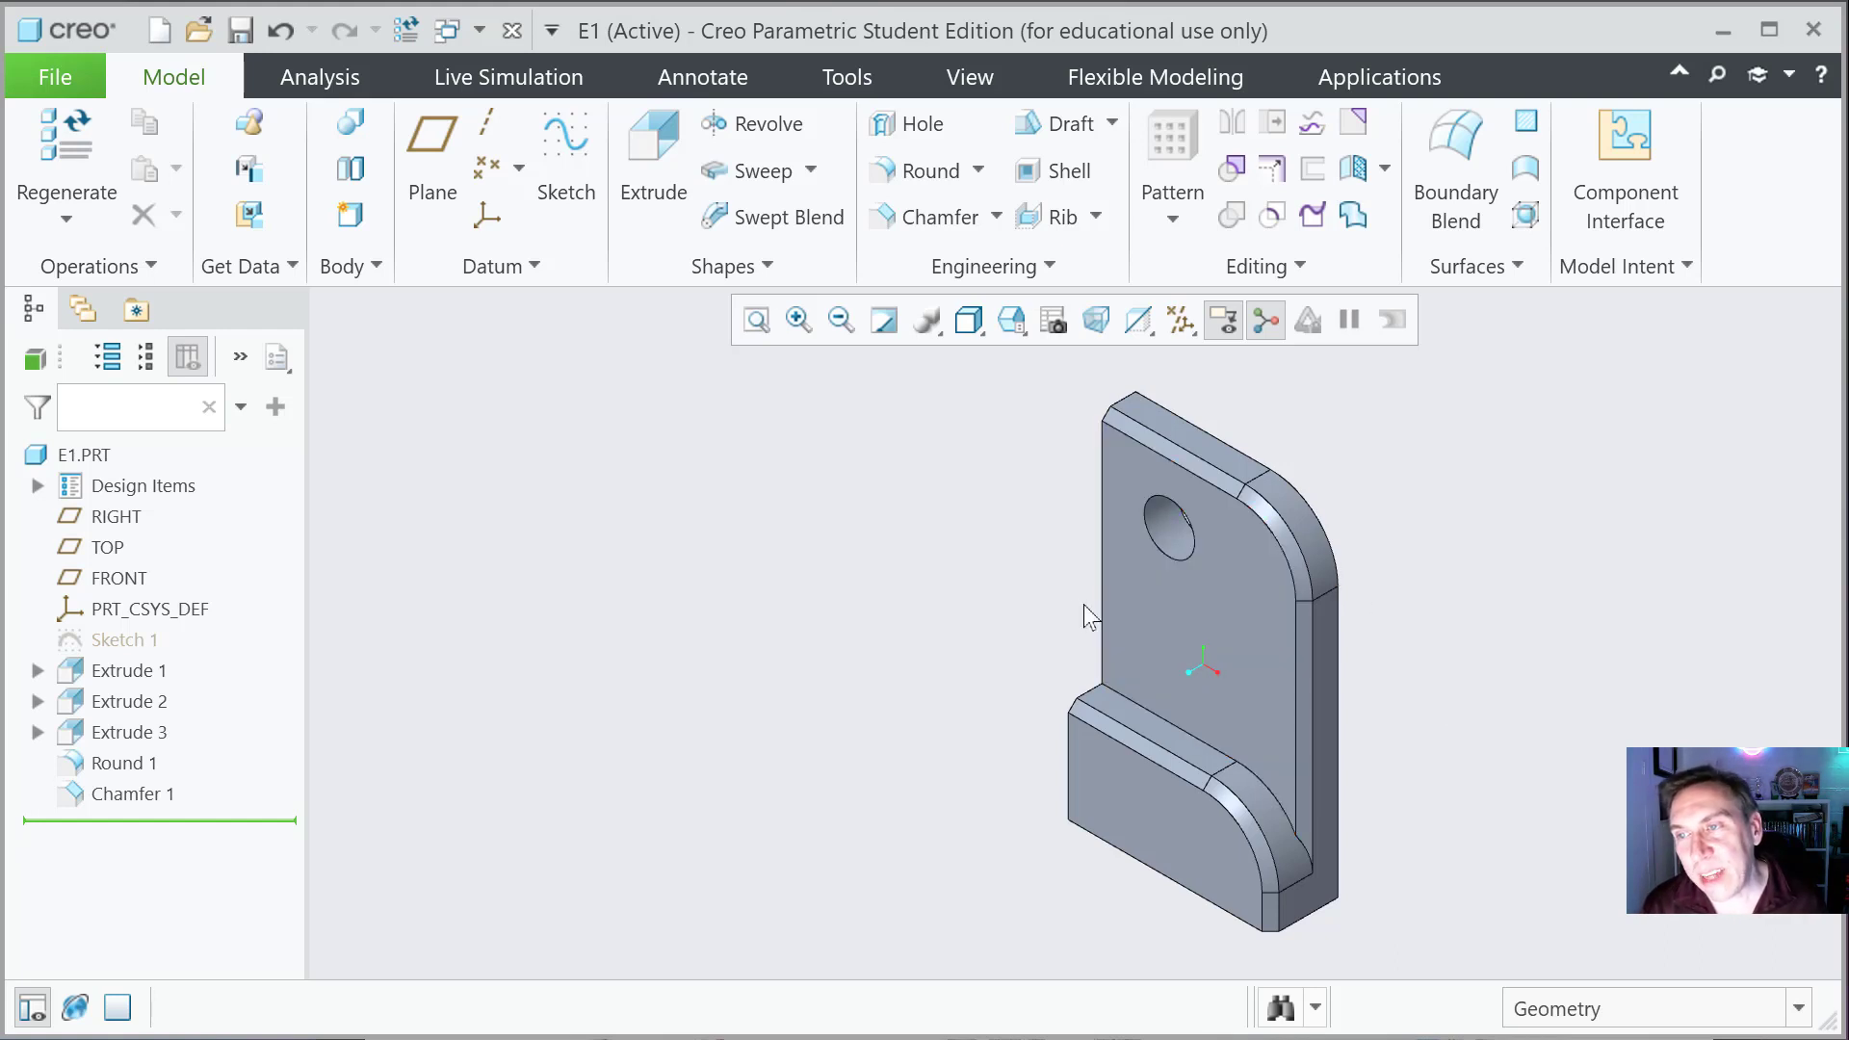
mouse_move(1069, 603)
middle_down()
mouse_move(743, 569)
mouse_move(802, 694)
mouse_move(847, 681)
mouse_move(743, 662)
mouse_move(809, 623)
mouse_move(742, 697)
mouse_move(765, 681)
middle_up()
scroll(1269, 910, down, 2)
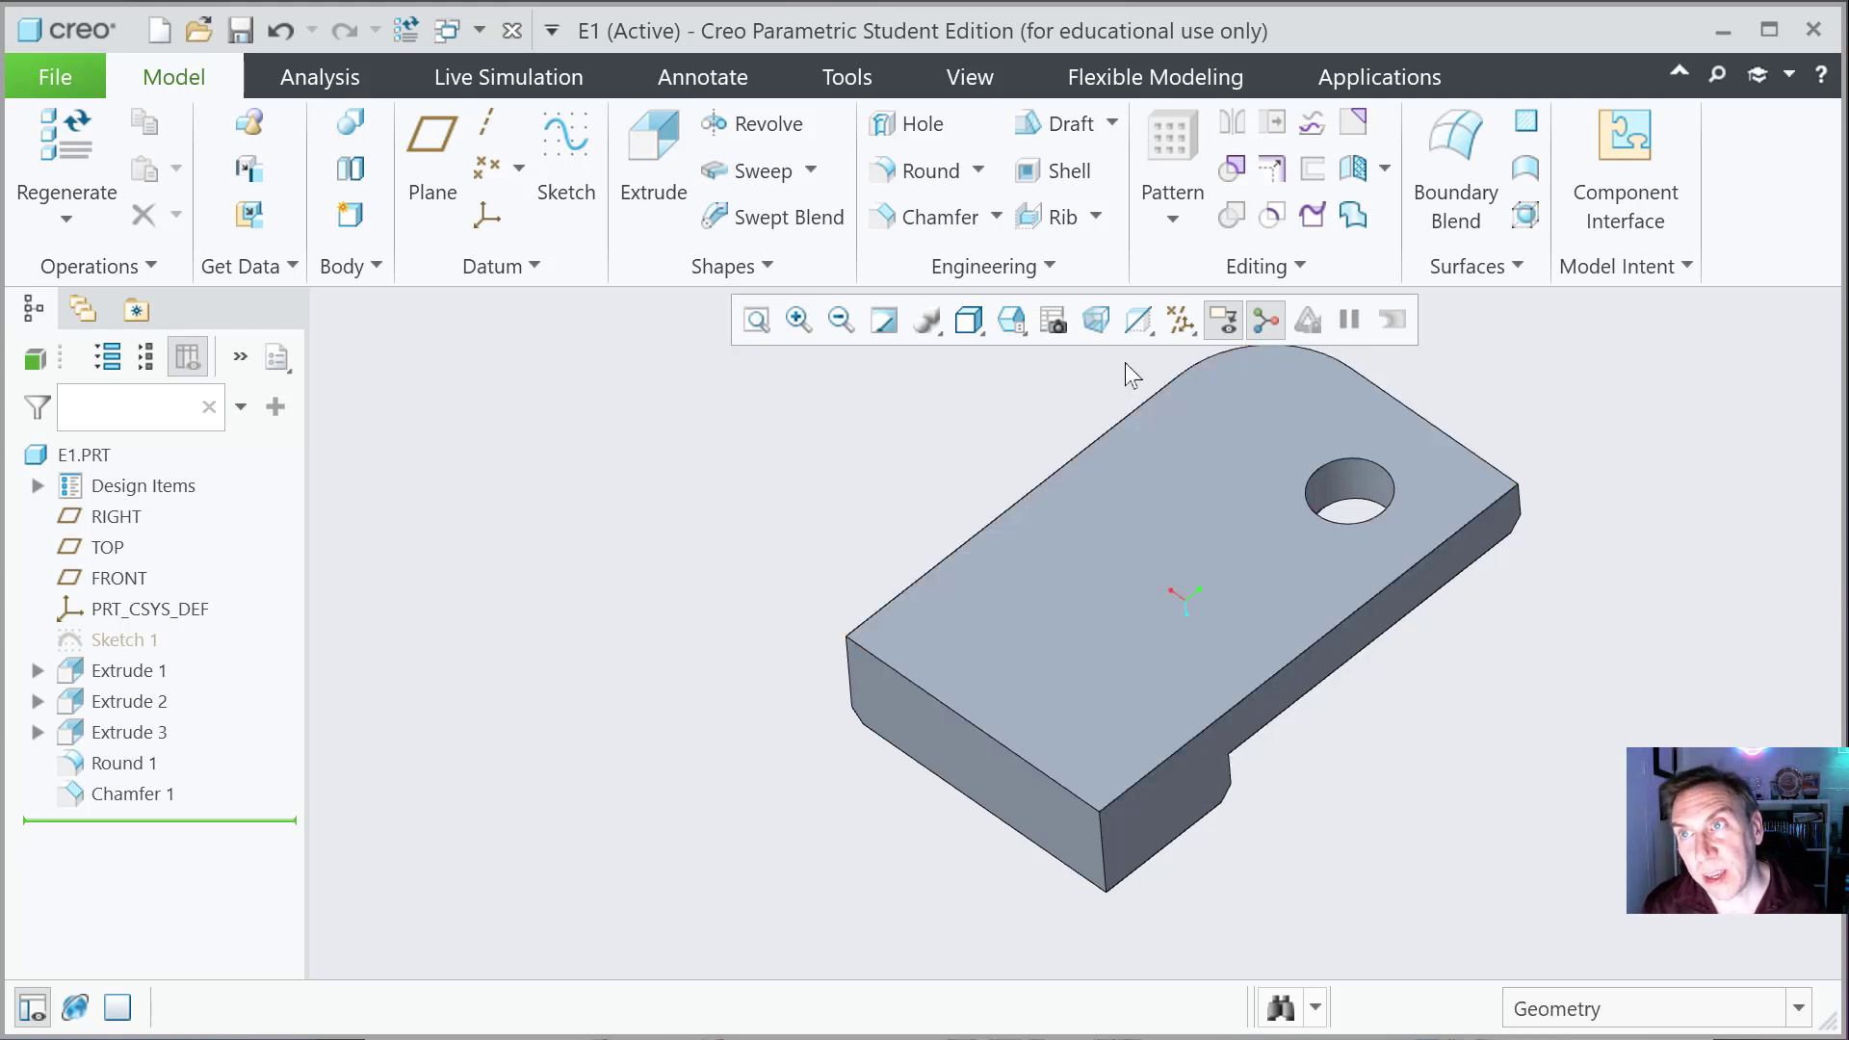
click(1029, 174)
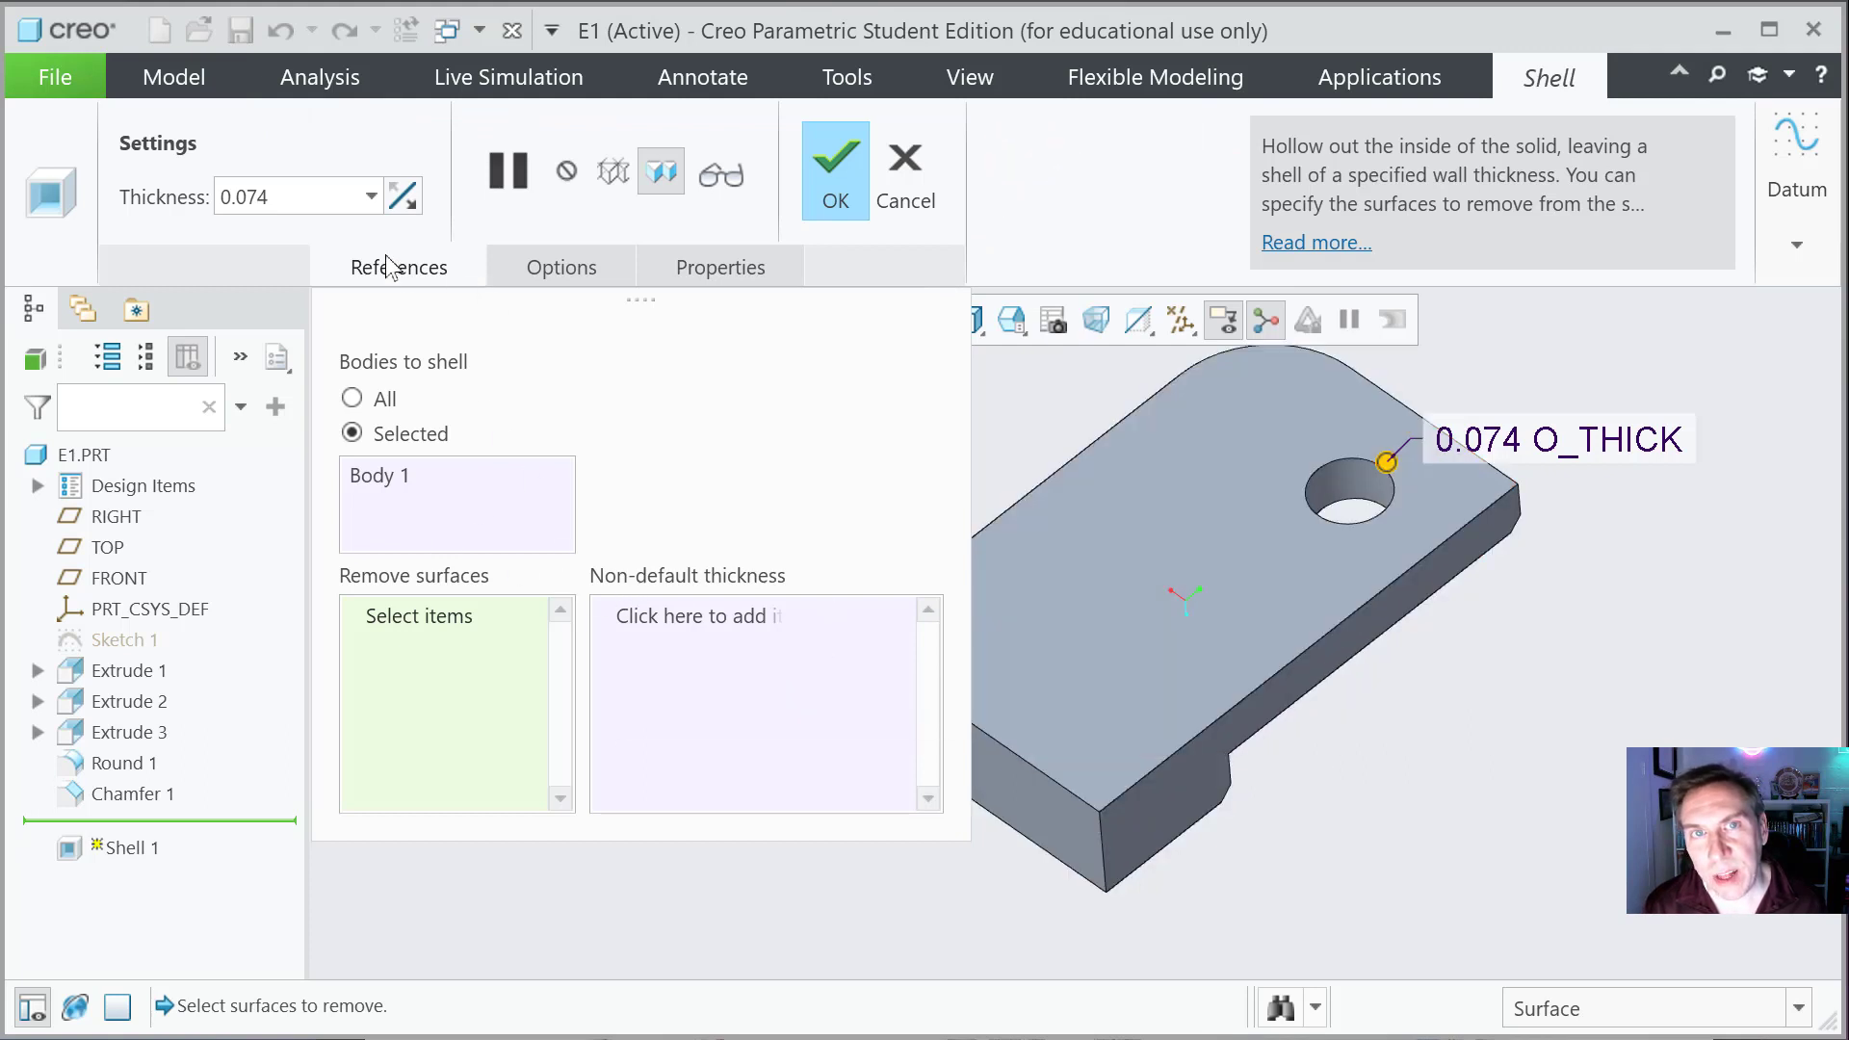
click(371, 200)
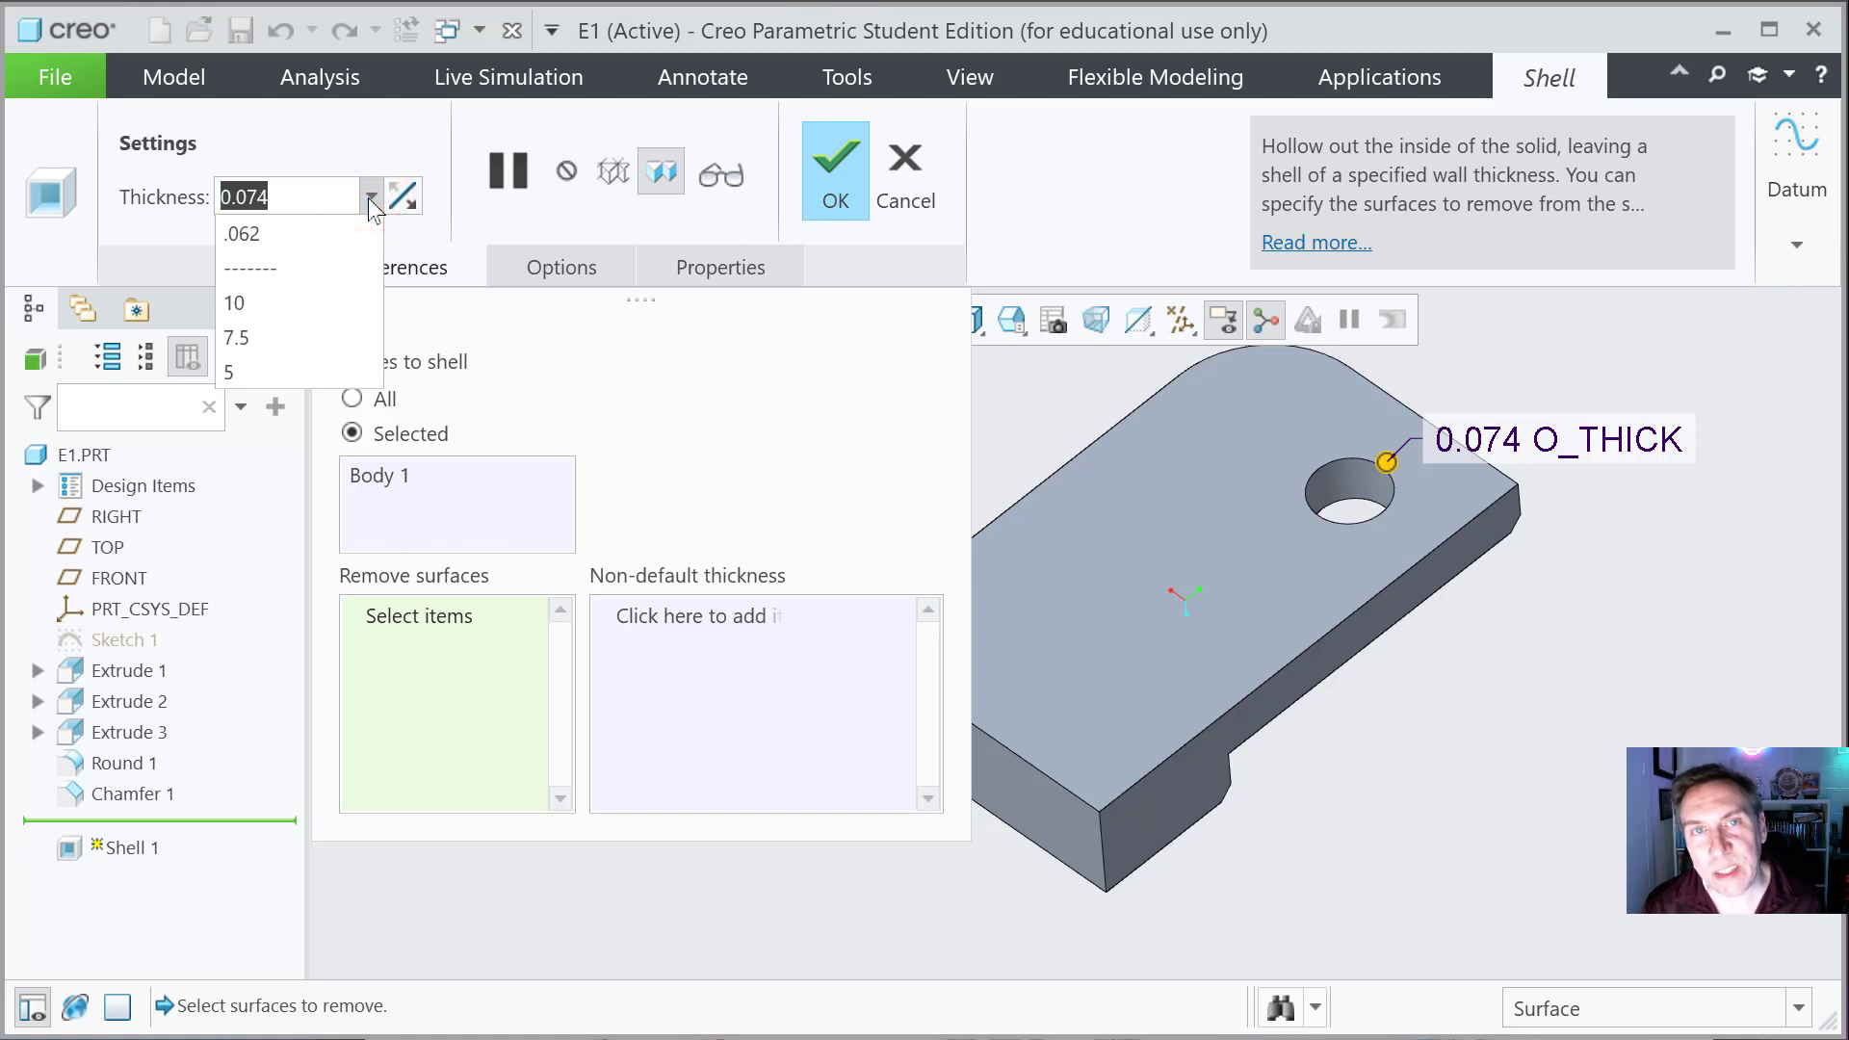
click(249, 235)
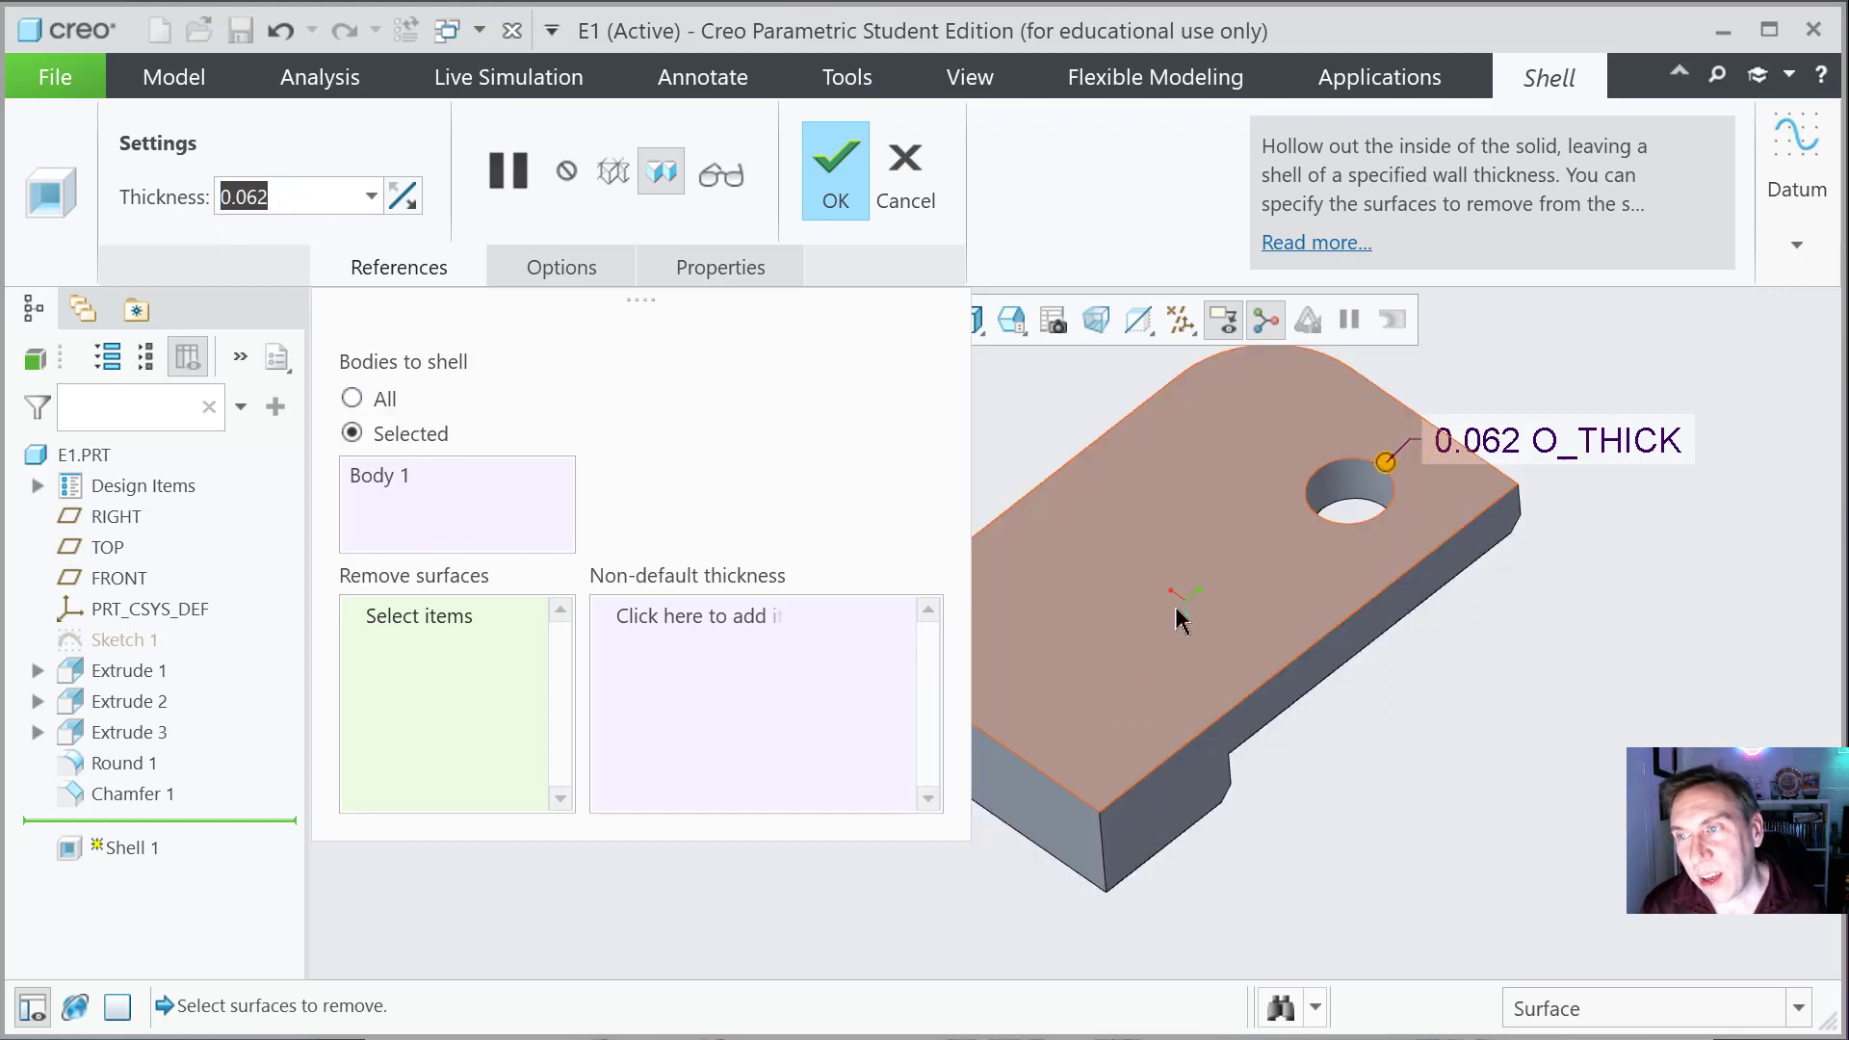
click(1187, 542)
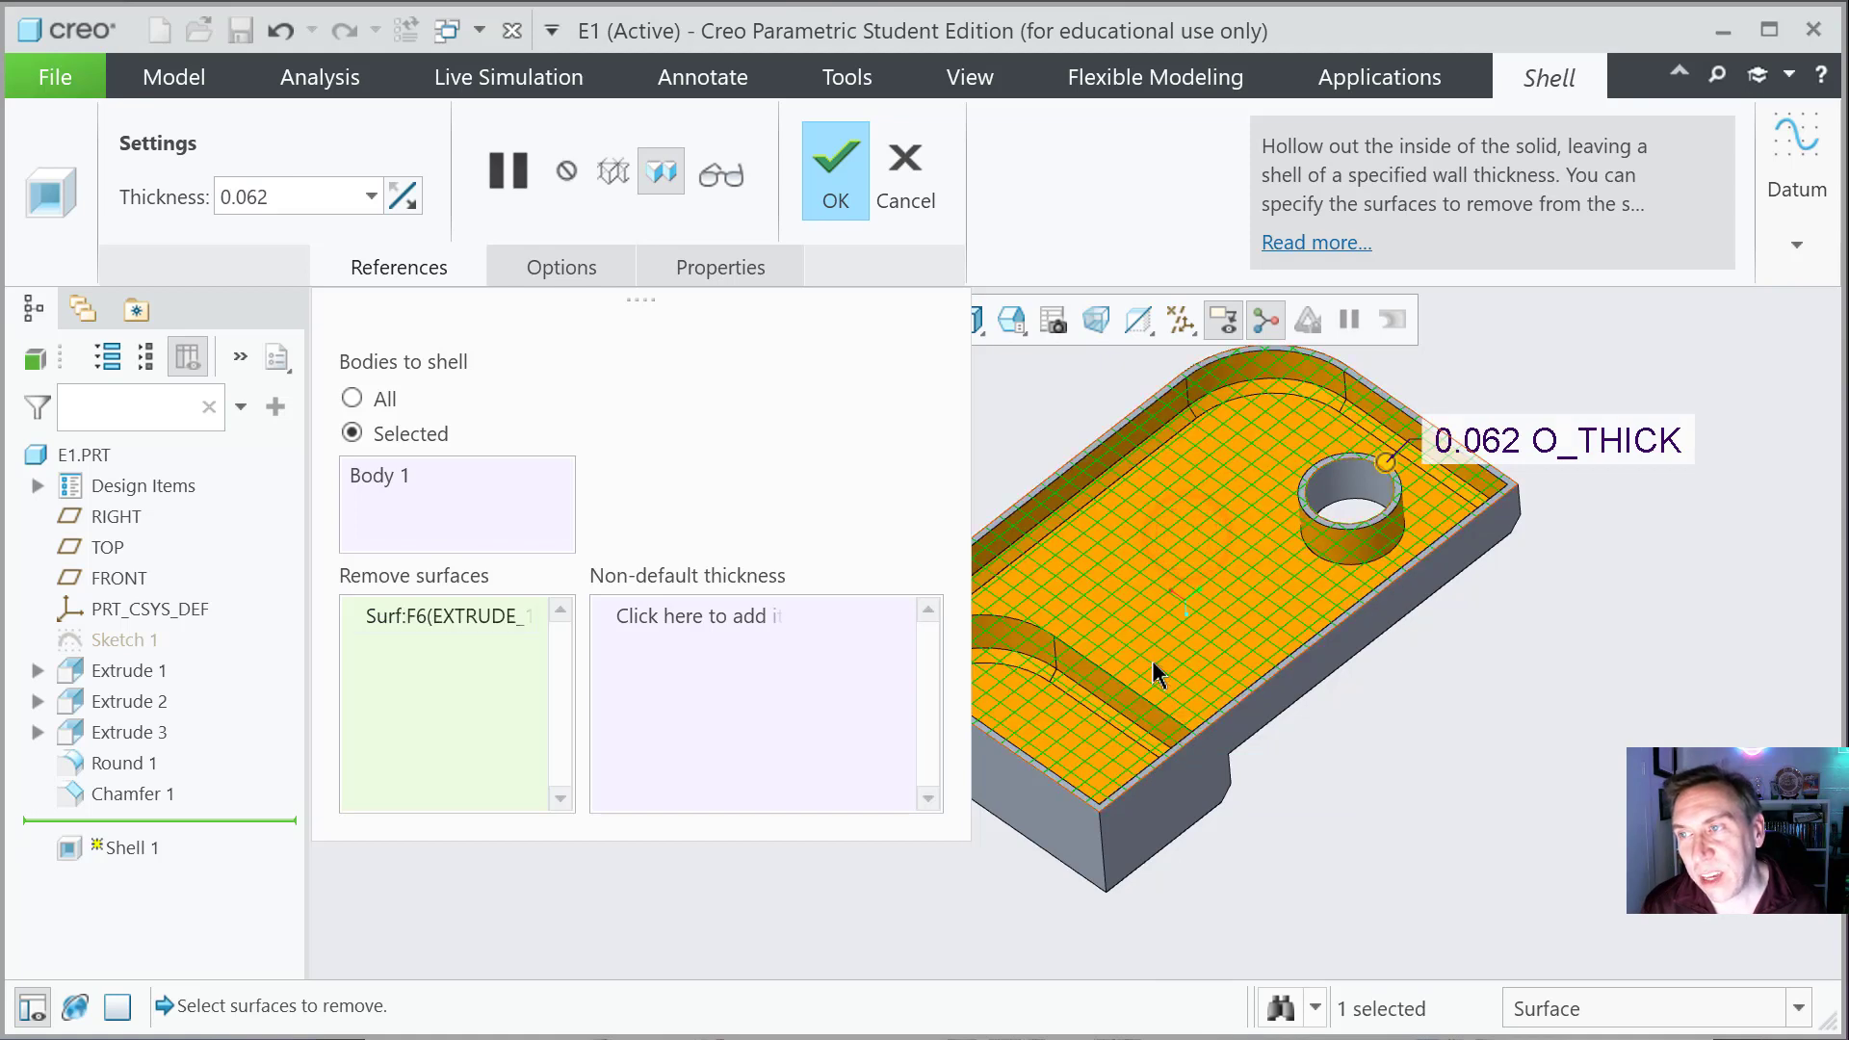
Step: Include the bottom face, the back face and the unrounded side face near the hole among the shell's removed surfaces
mouse_move(1187, 544)
middle_down()
mouse_move(1203, 681)
mouse_move(1173, 671)
mouse_move(1194, 674)
mouse_move(1199, 651)
mouse_move(1176, 733)
mouse_move(1195, 814)
middle_up()
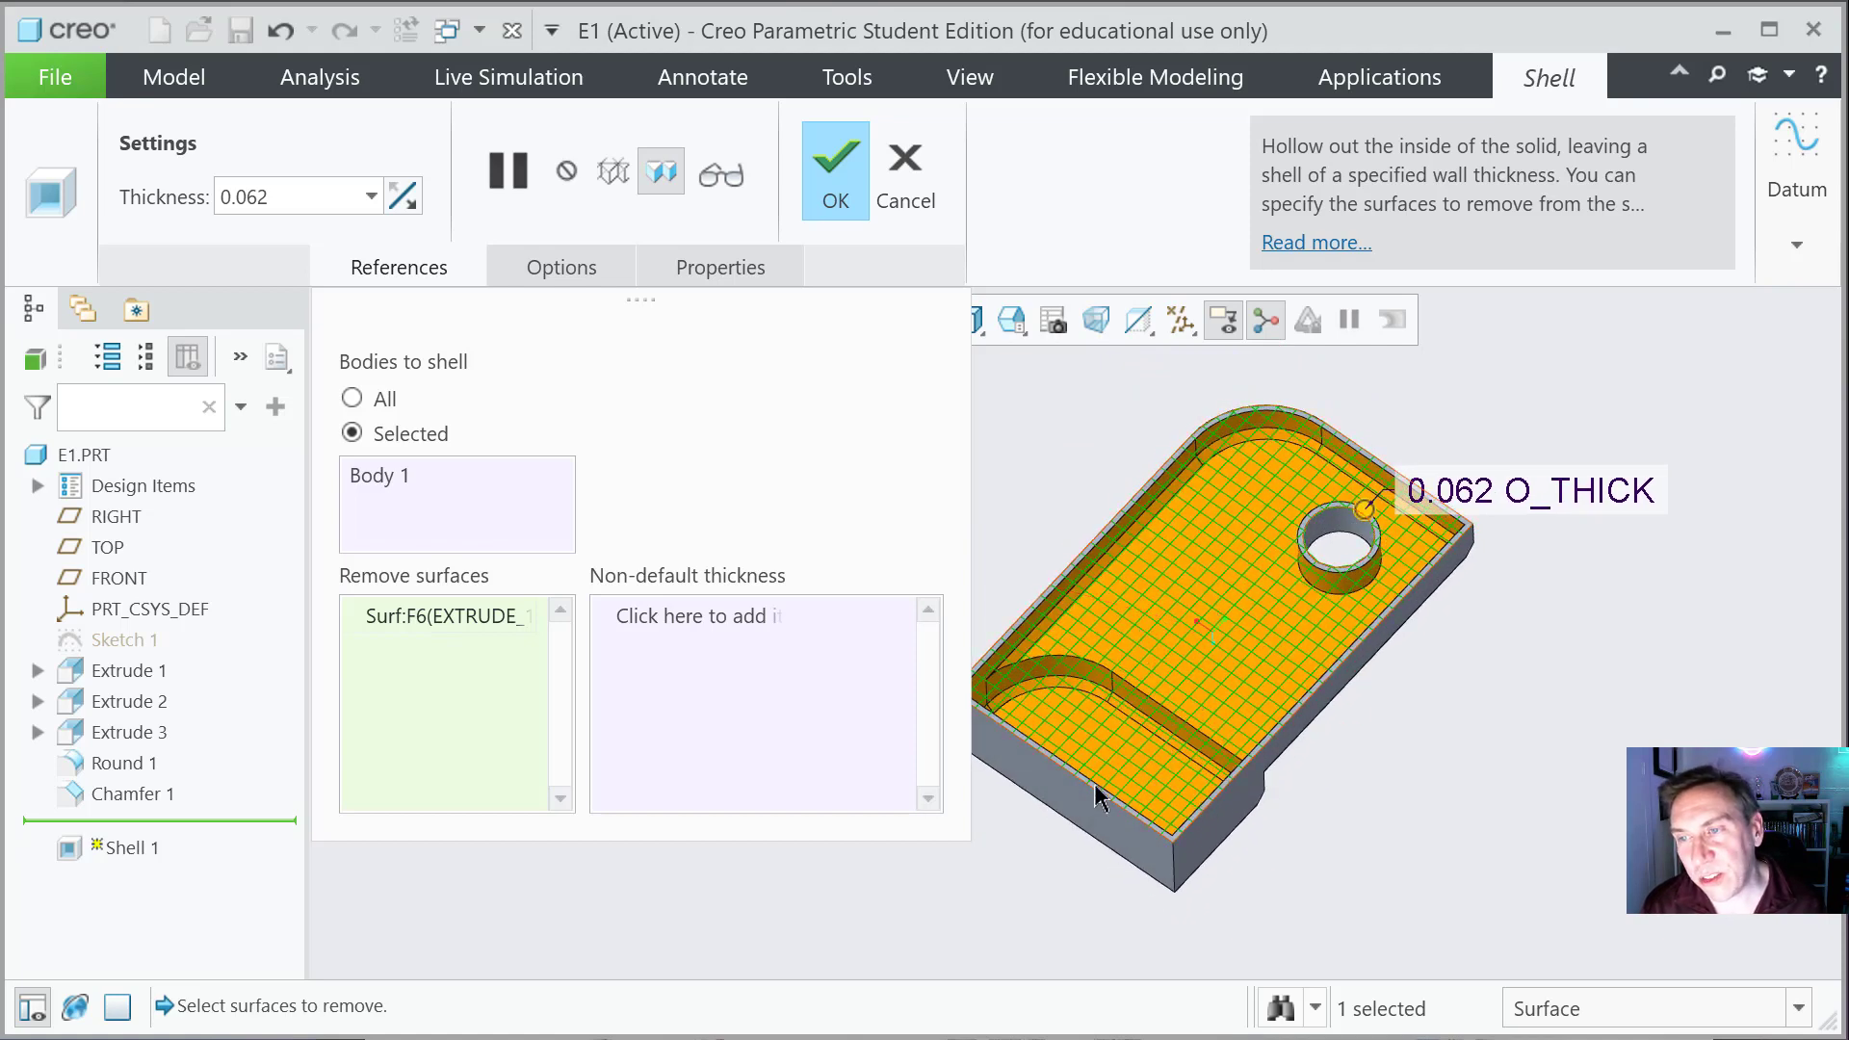
middle_drag(1103, 771, 1112, 766)
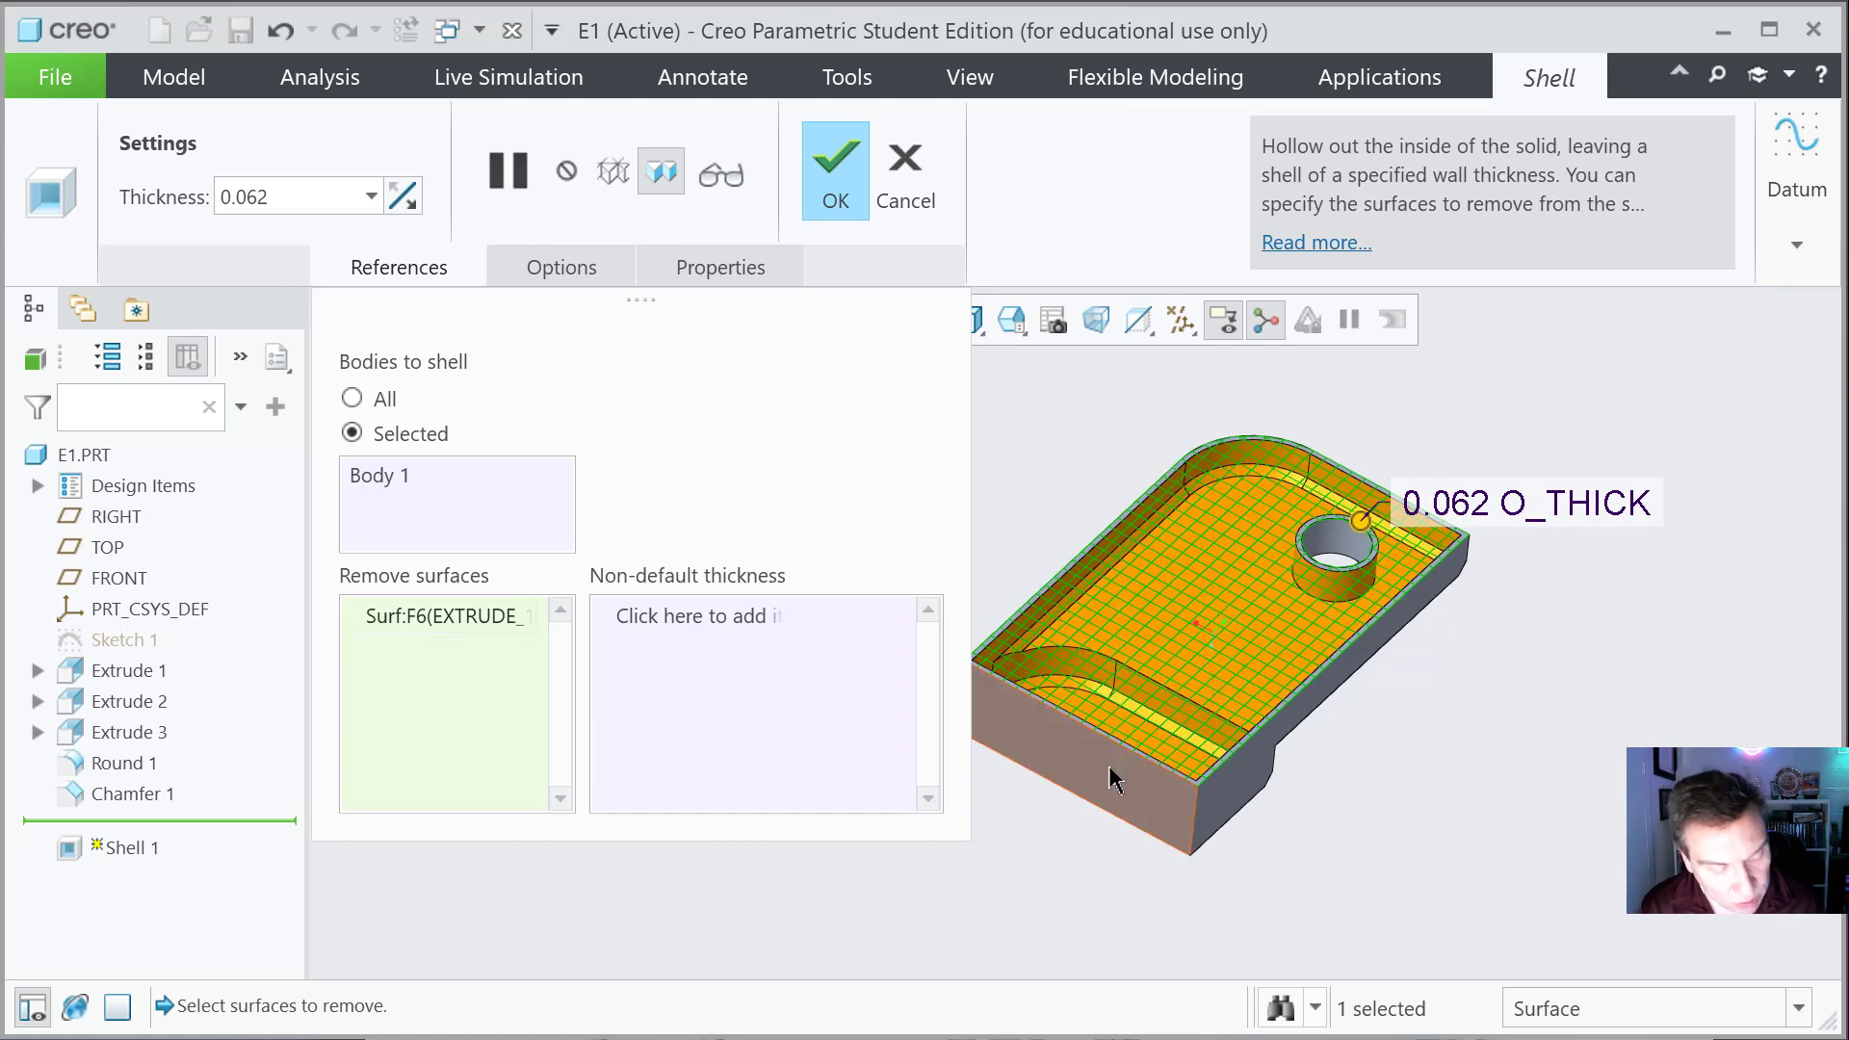
click(1095, 770)
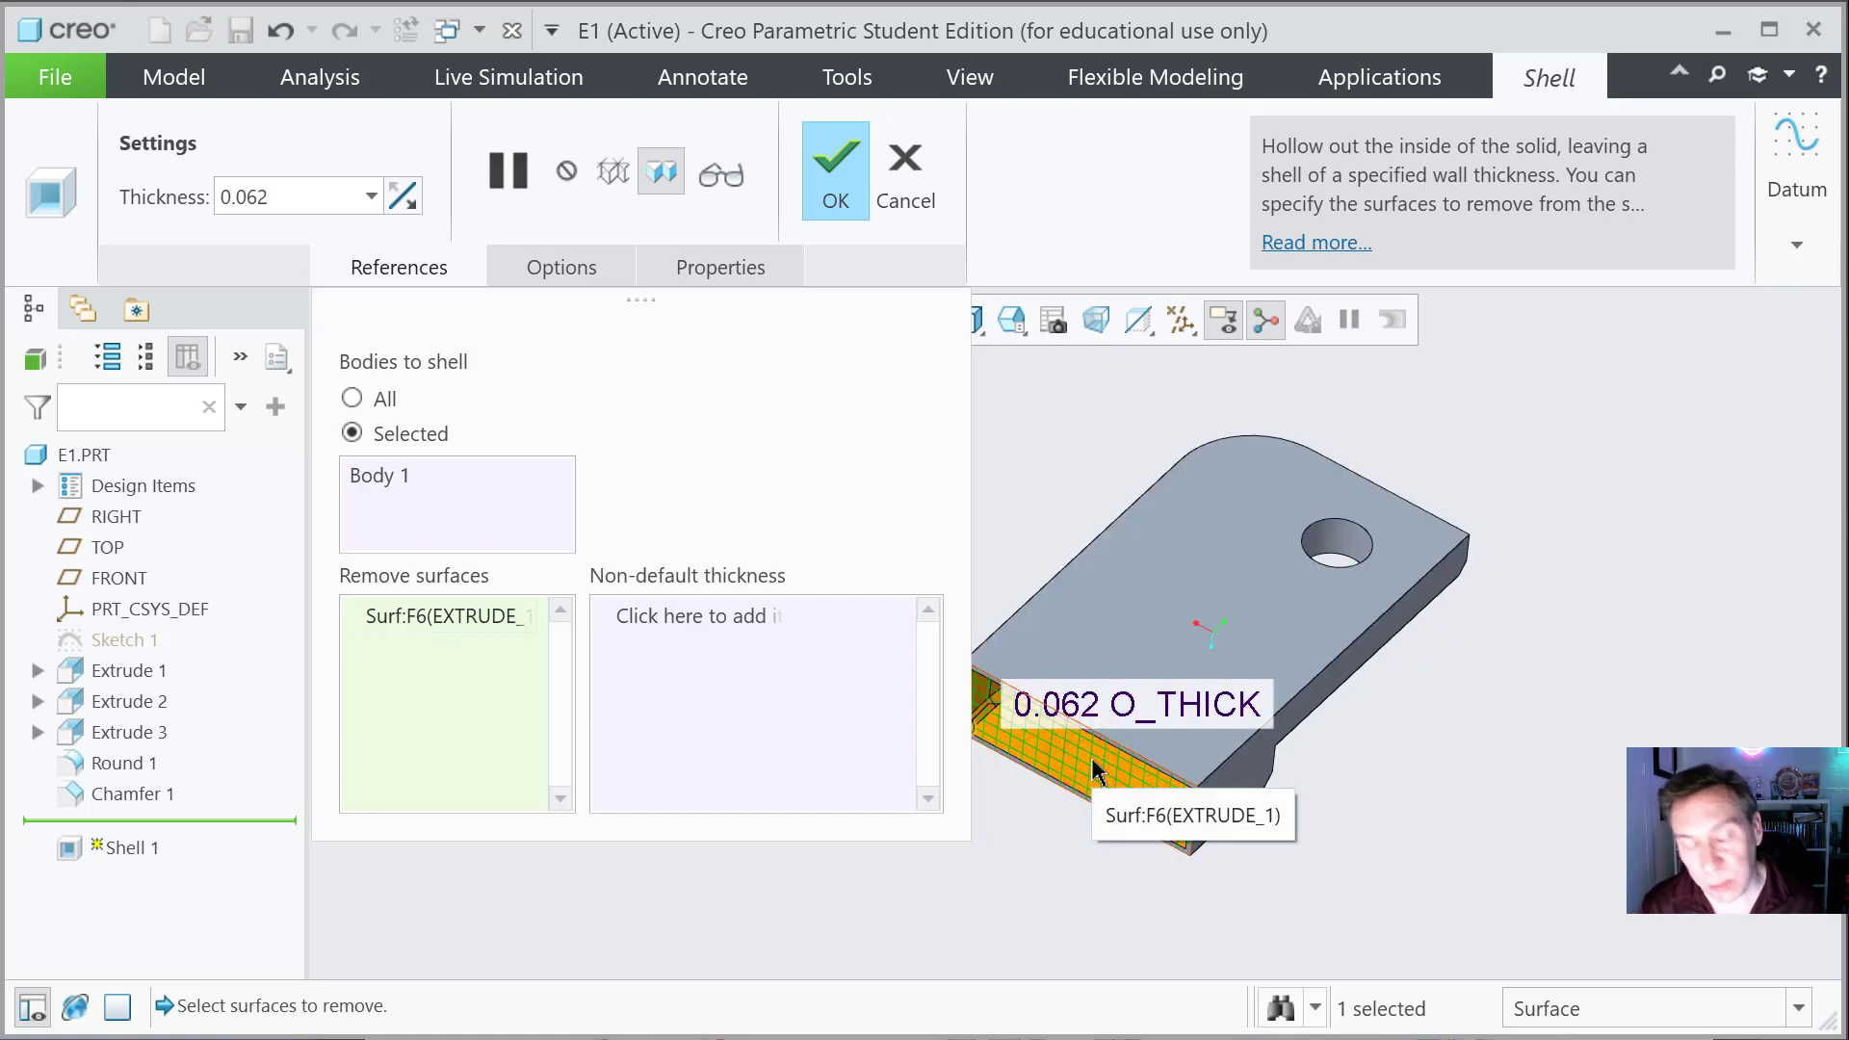
ctrl+click(1125, 603)
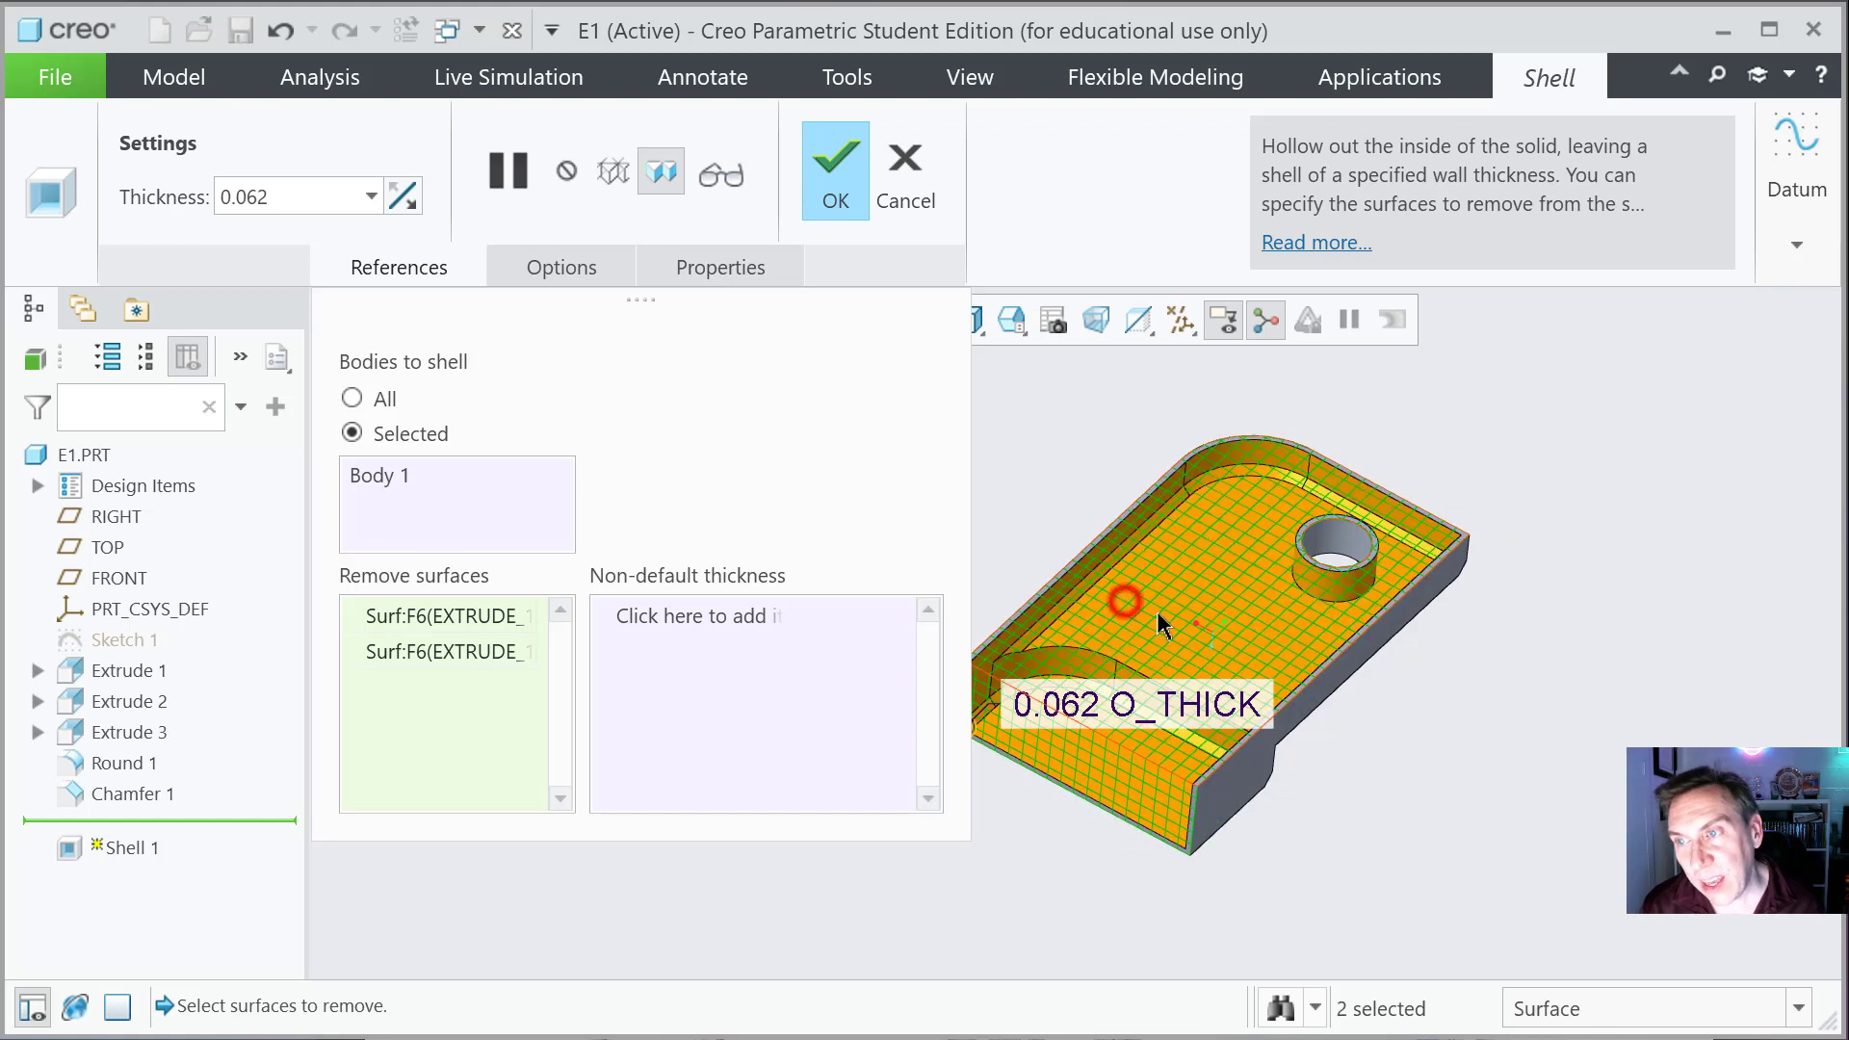
ctrl+click(1237, 802)
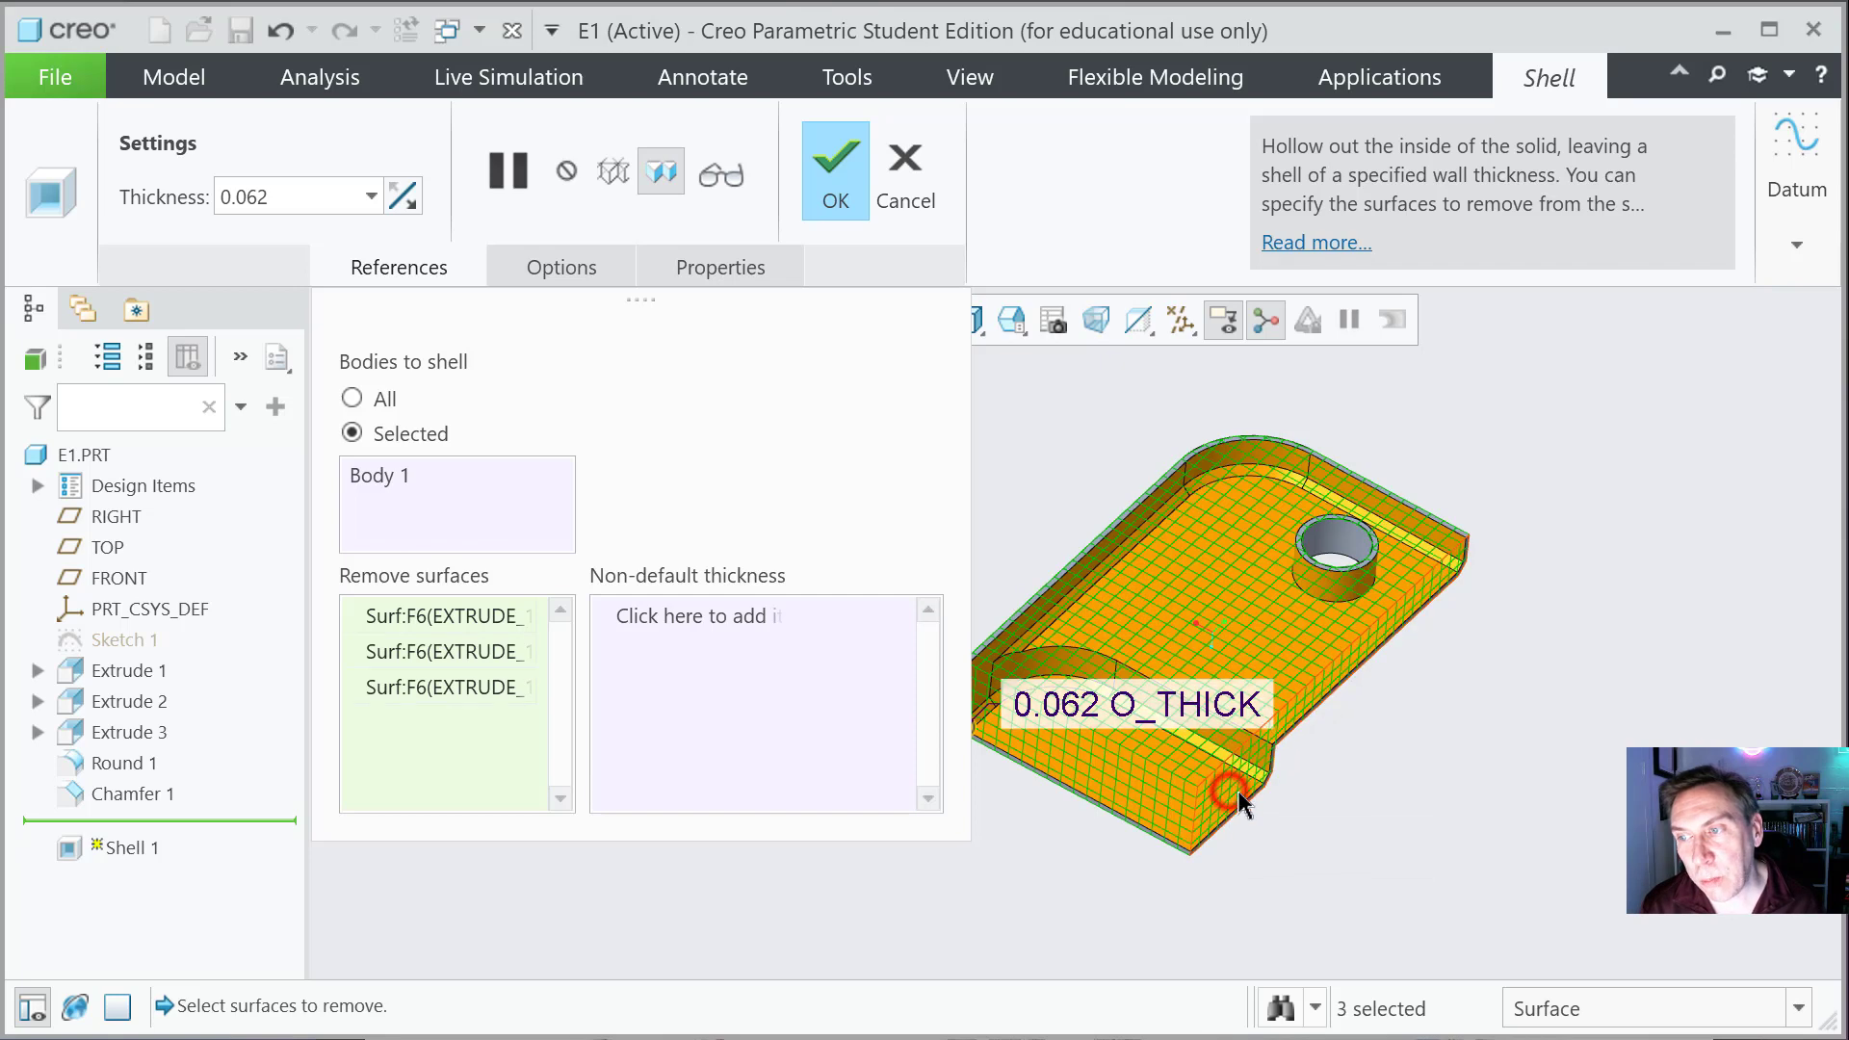
ctrl+click(1207, 611)
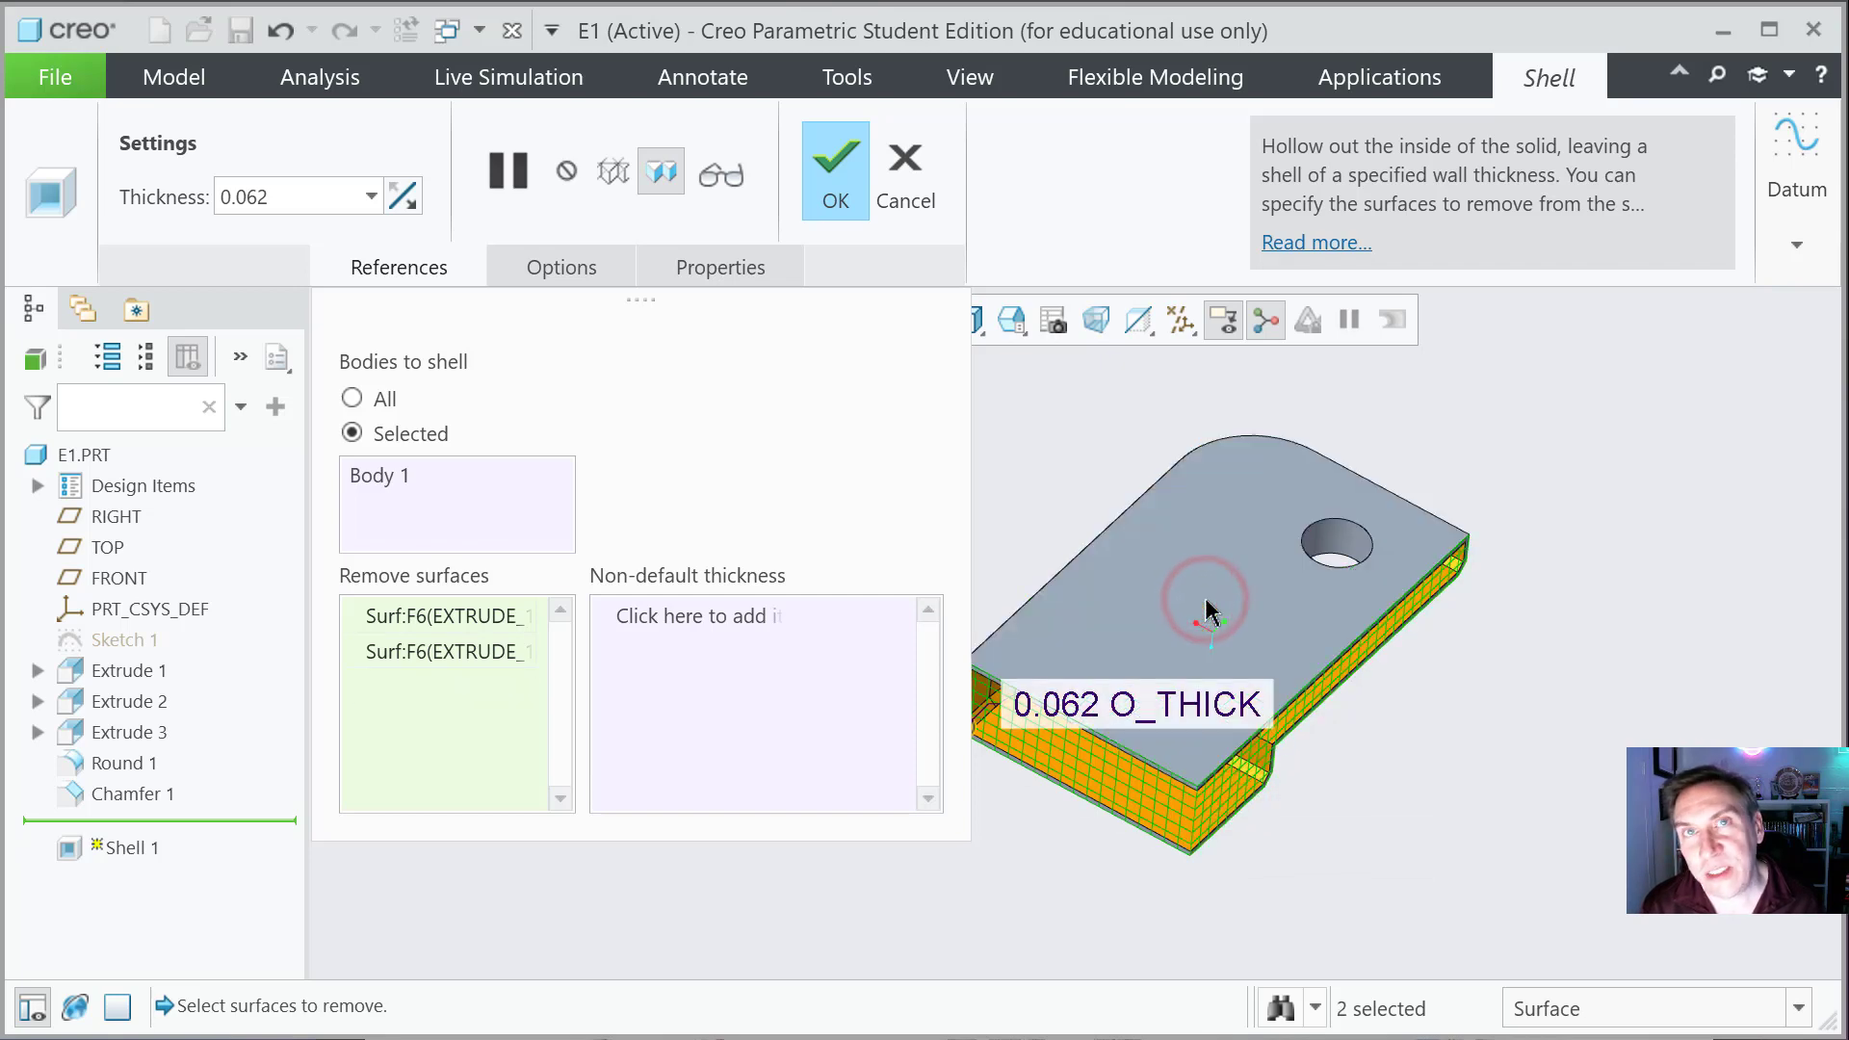
ctrl+click(1207, 611)
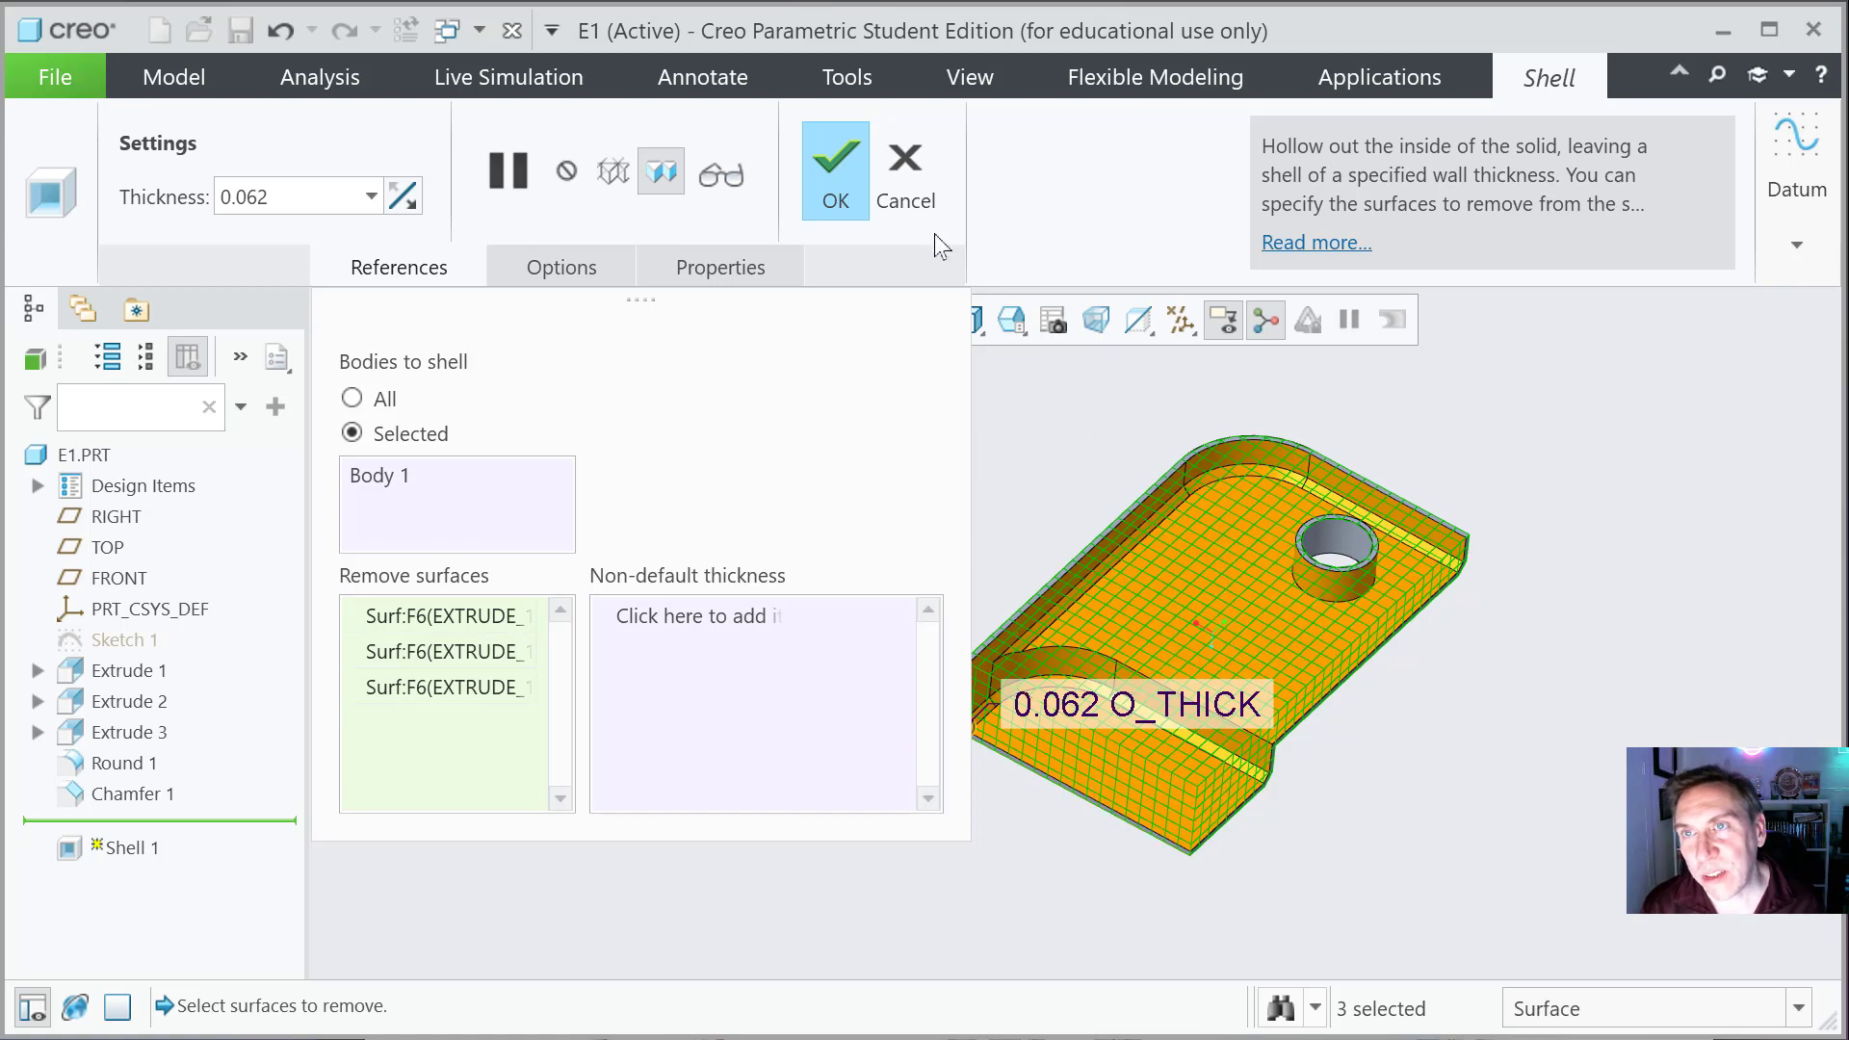
Step: Accept the shell, return the model to its standard orientation and view the part from the front
click(840, 172)
click(933, 846)
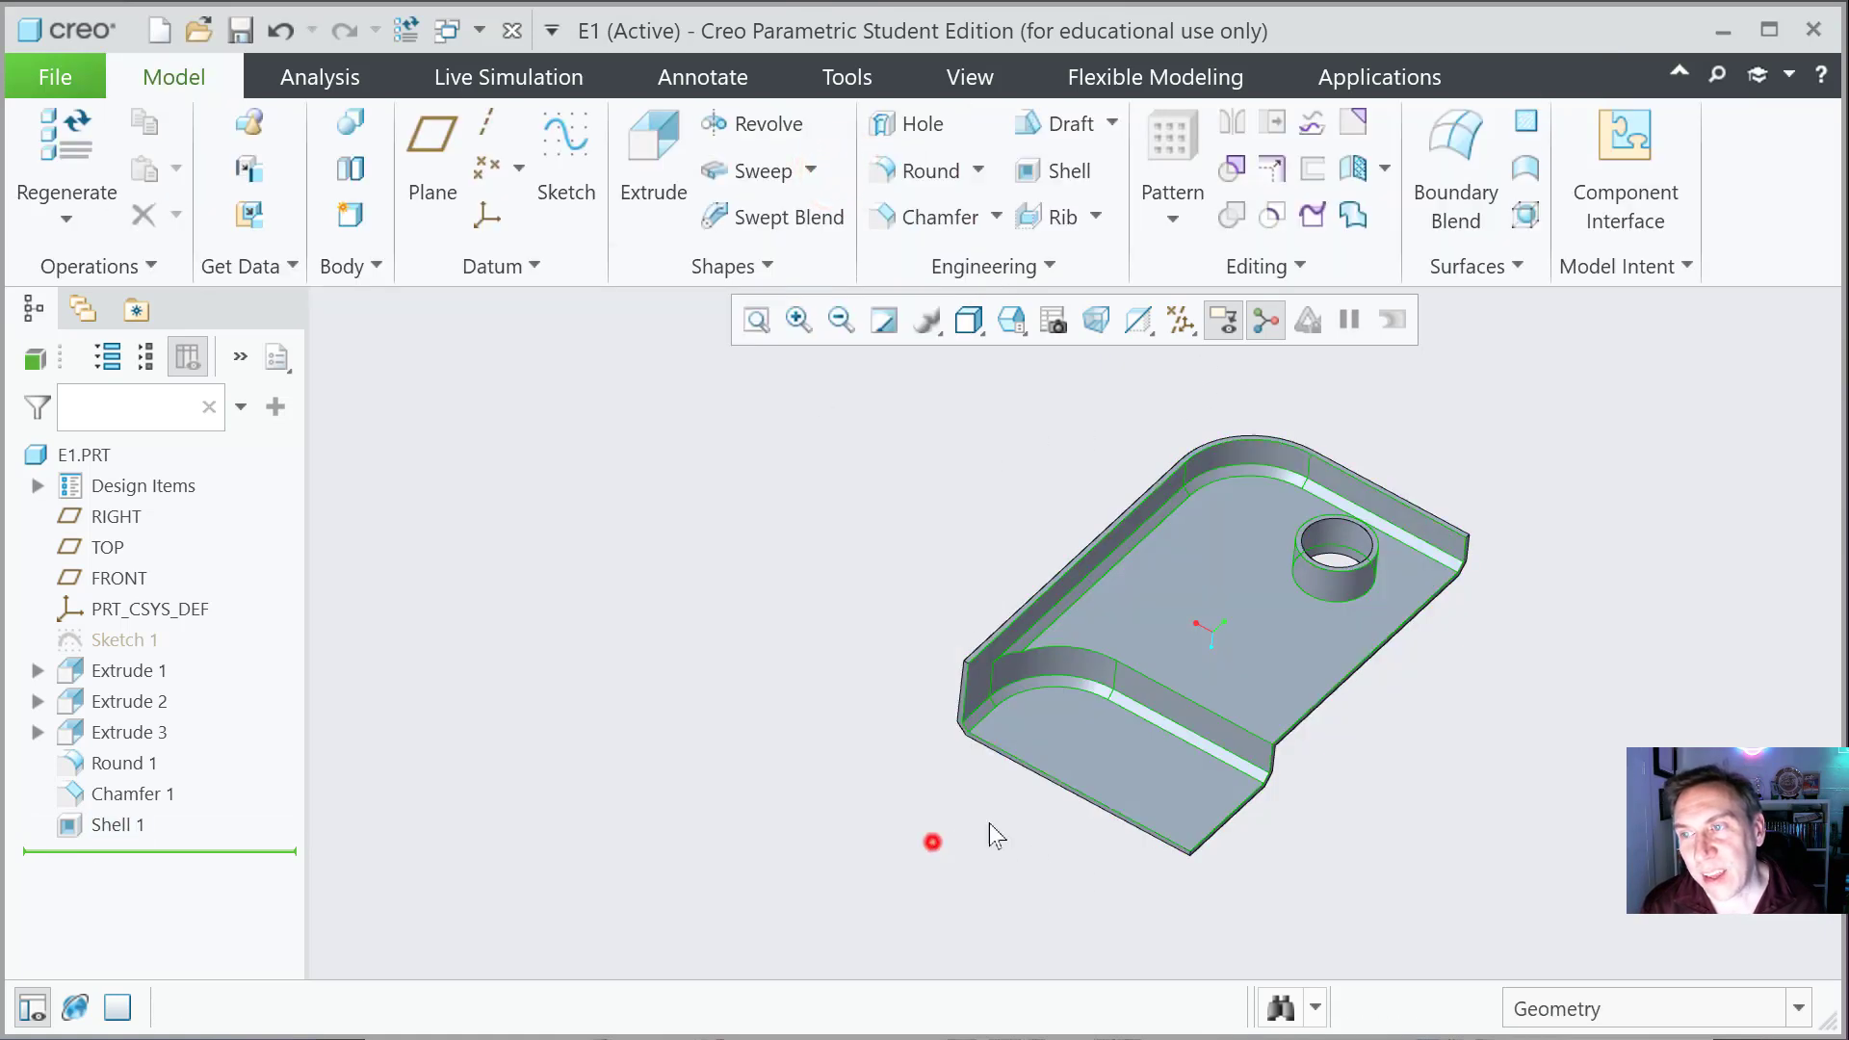
key(ctrl+d)
middle_drag(1449, 663, 1107, 916)
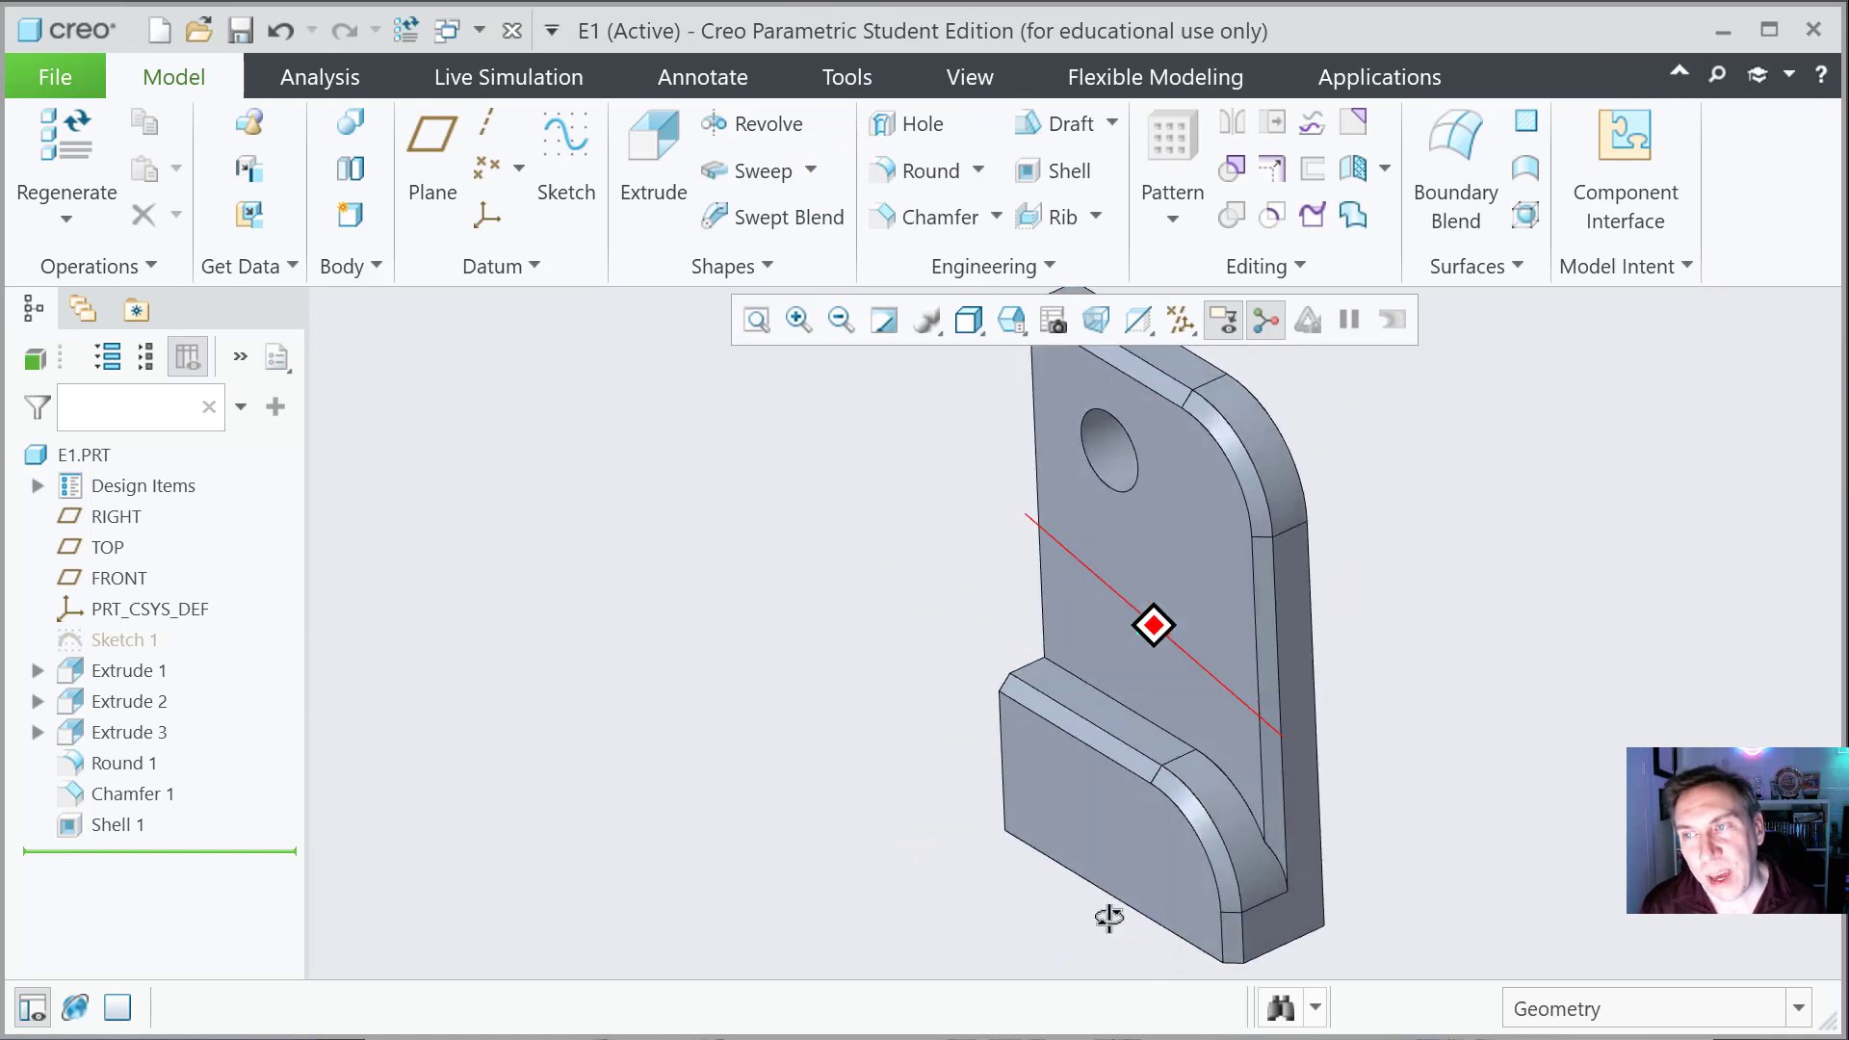
middle_drag(1338, 617, 1314, 886)
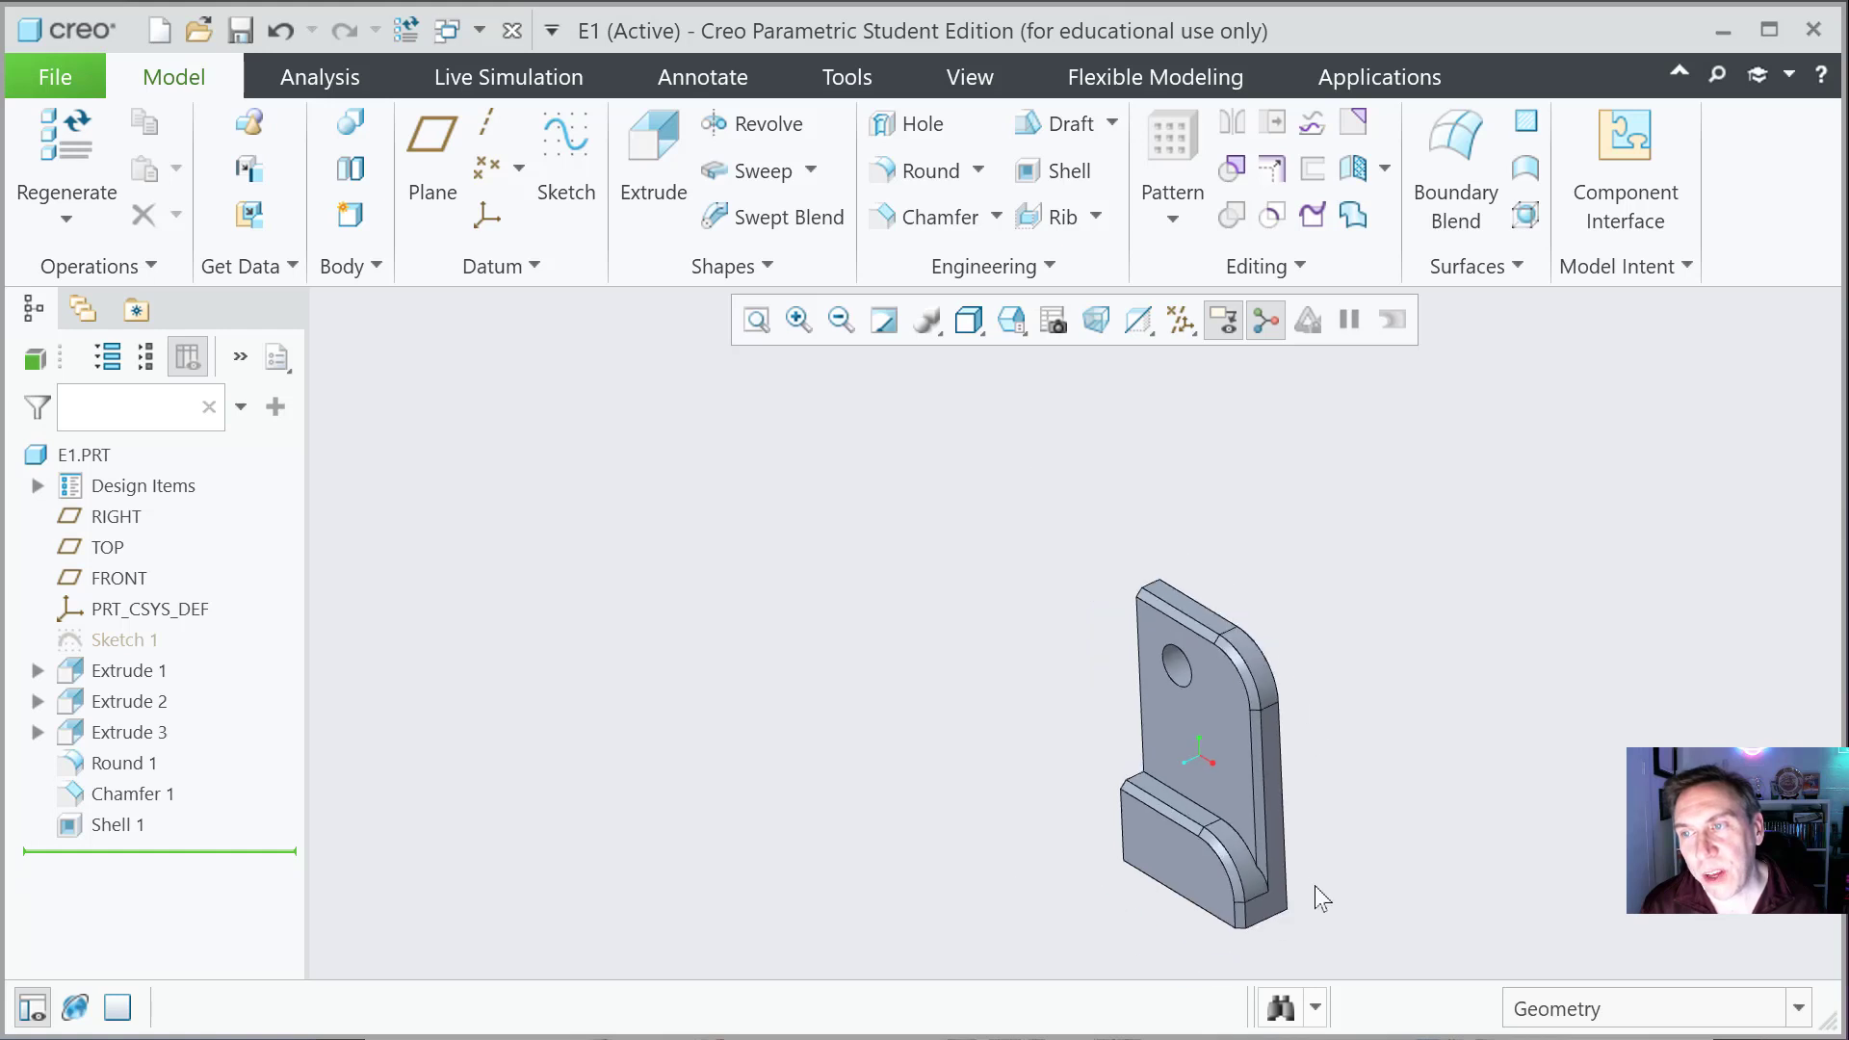
Step: Apply the ptc-std-chrome-plate appearance to the whole part, using the Part selection filter
scroll(1339, 871, up, 3)
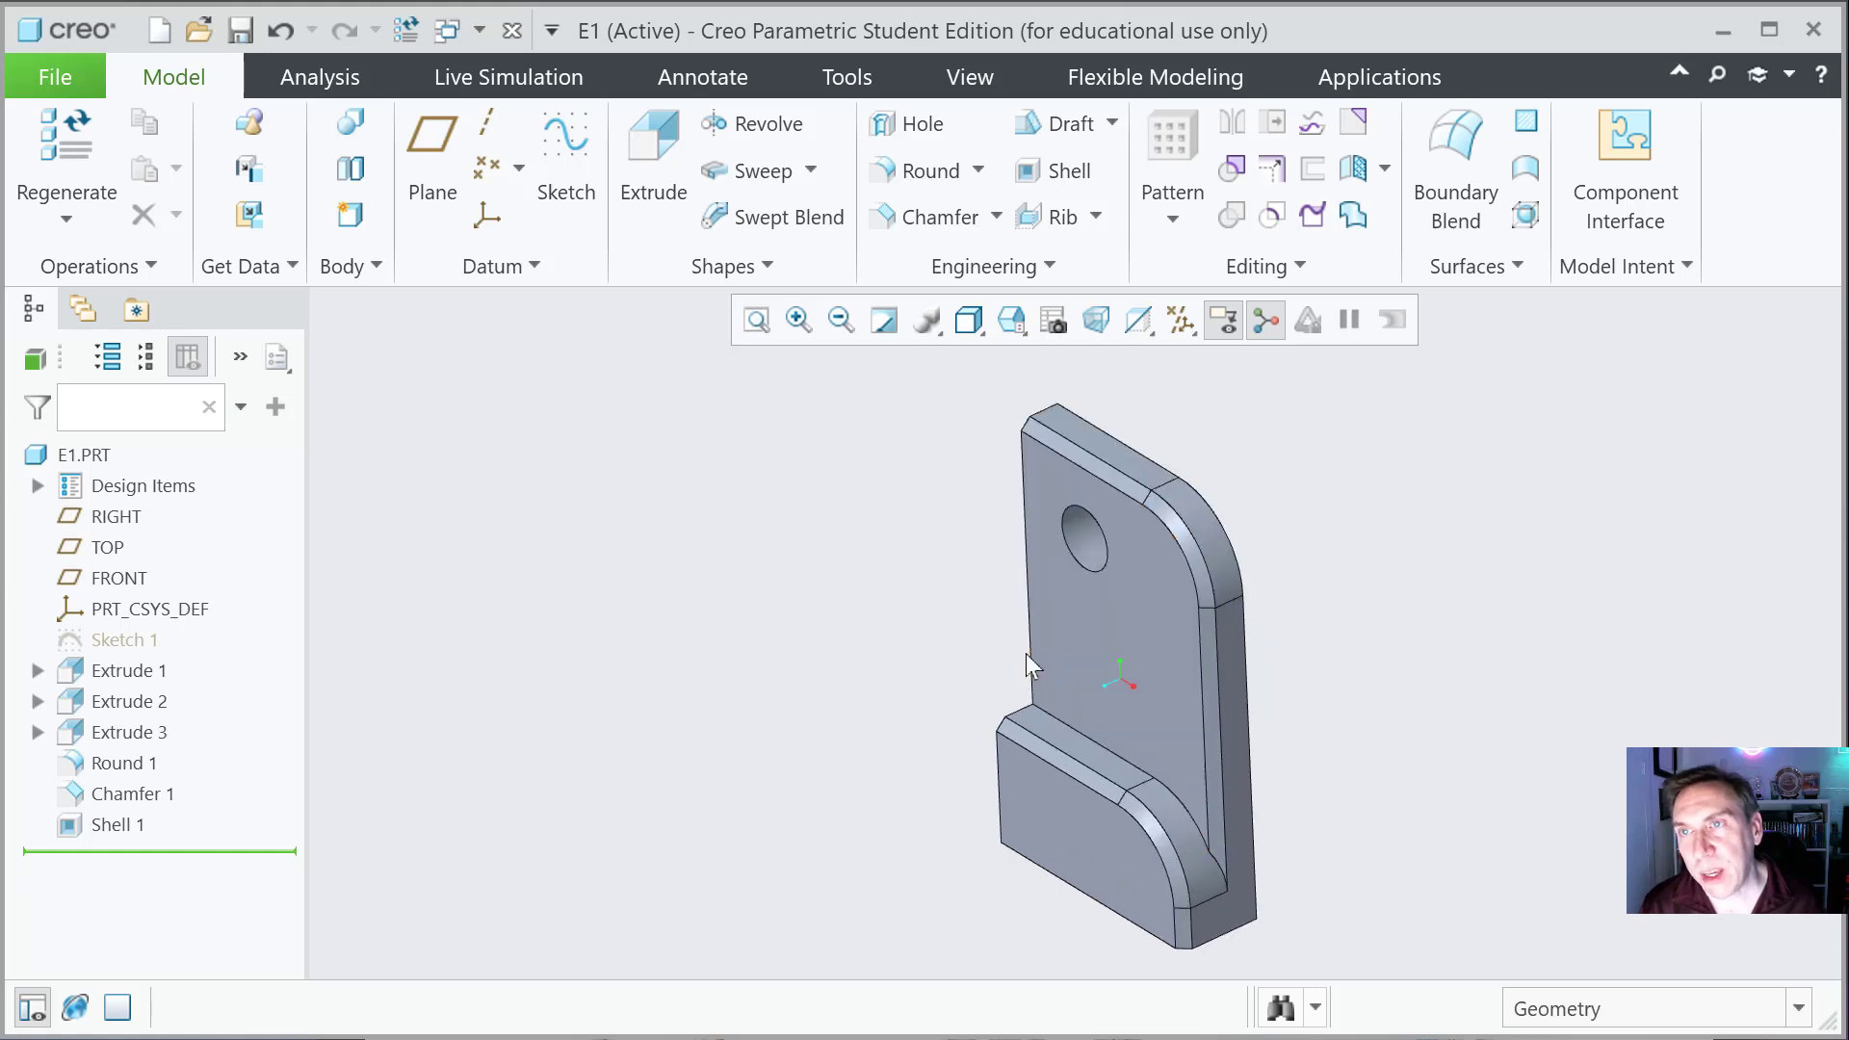
click(961, 70)
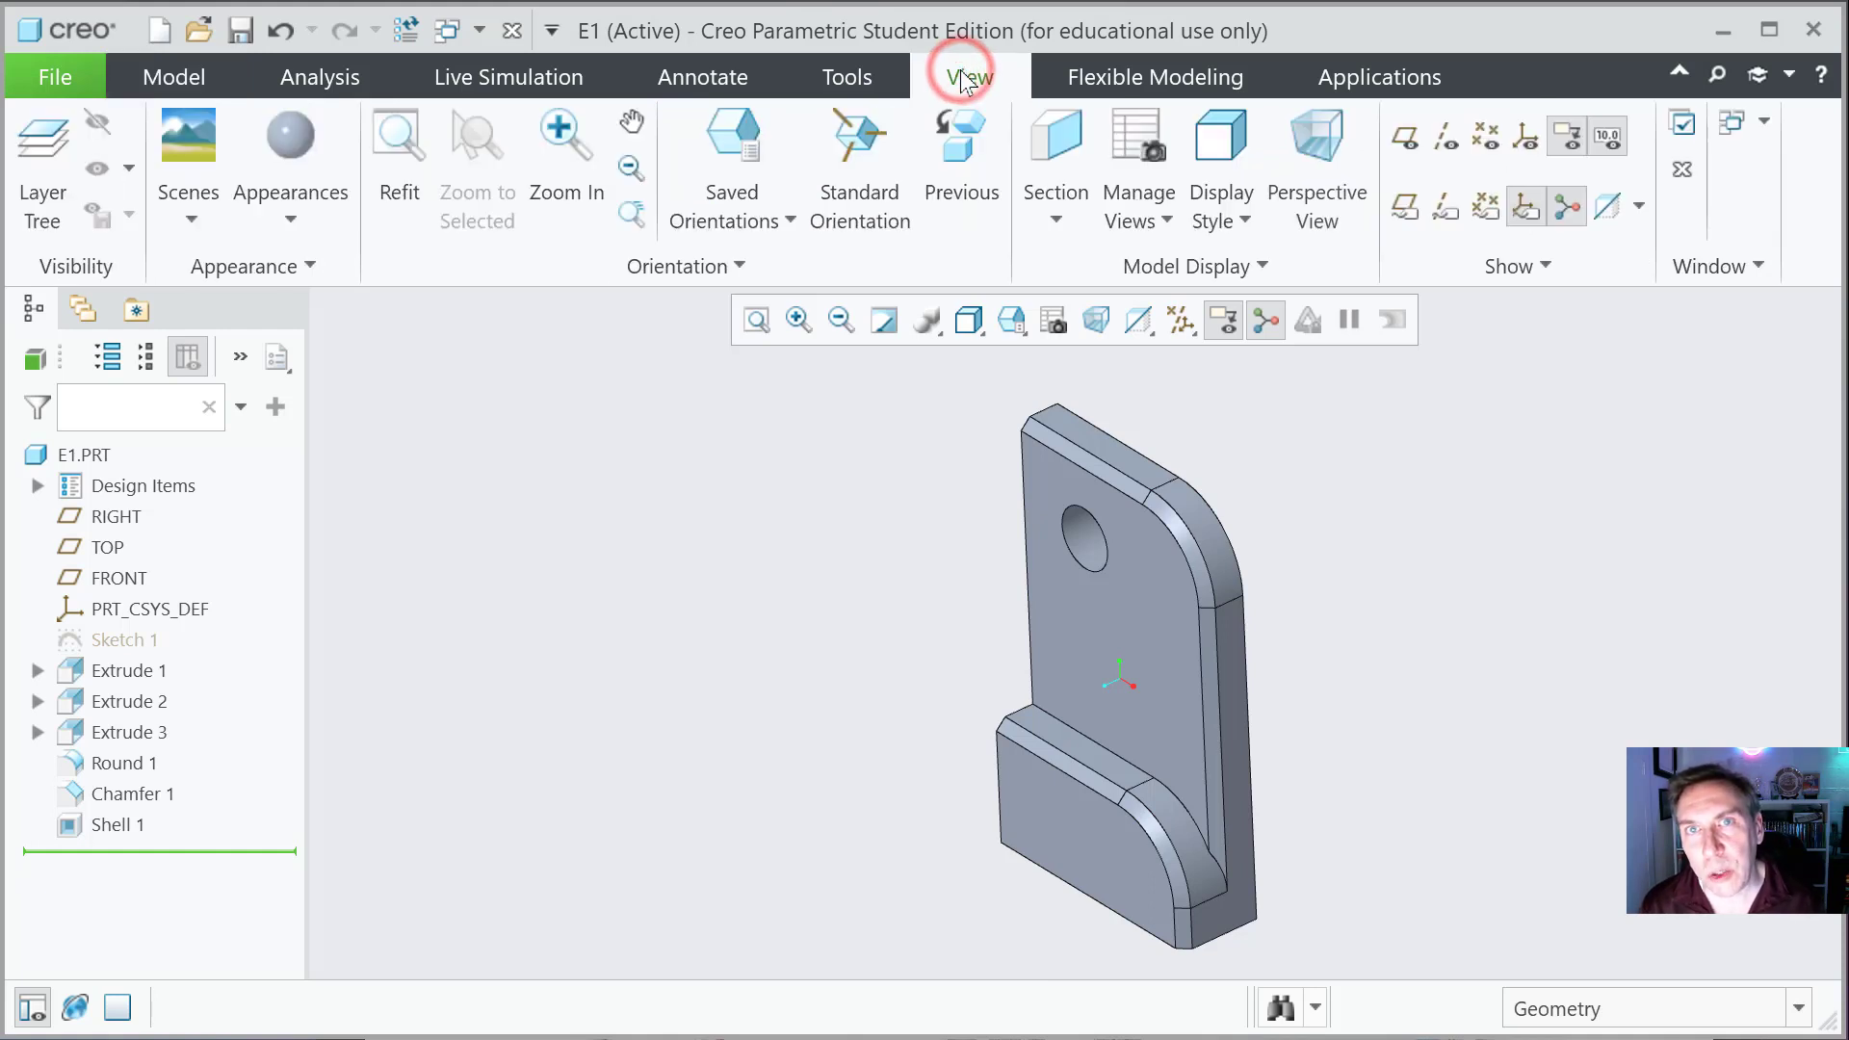
click(285, 214)
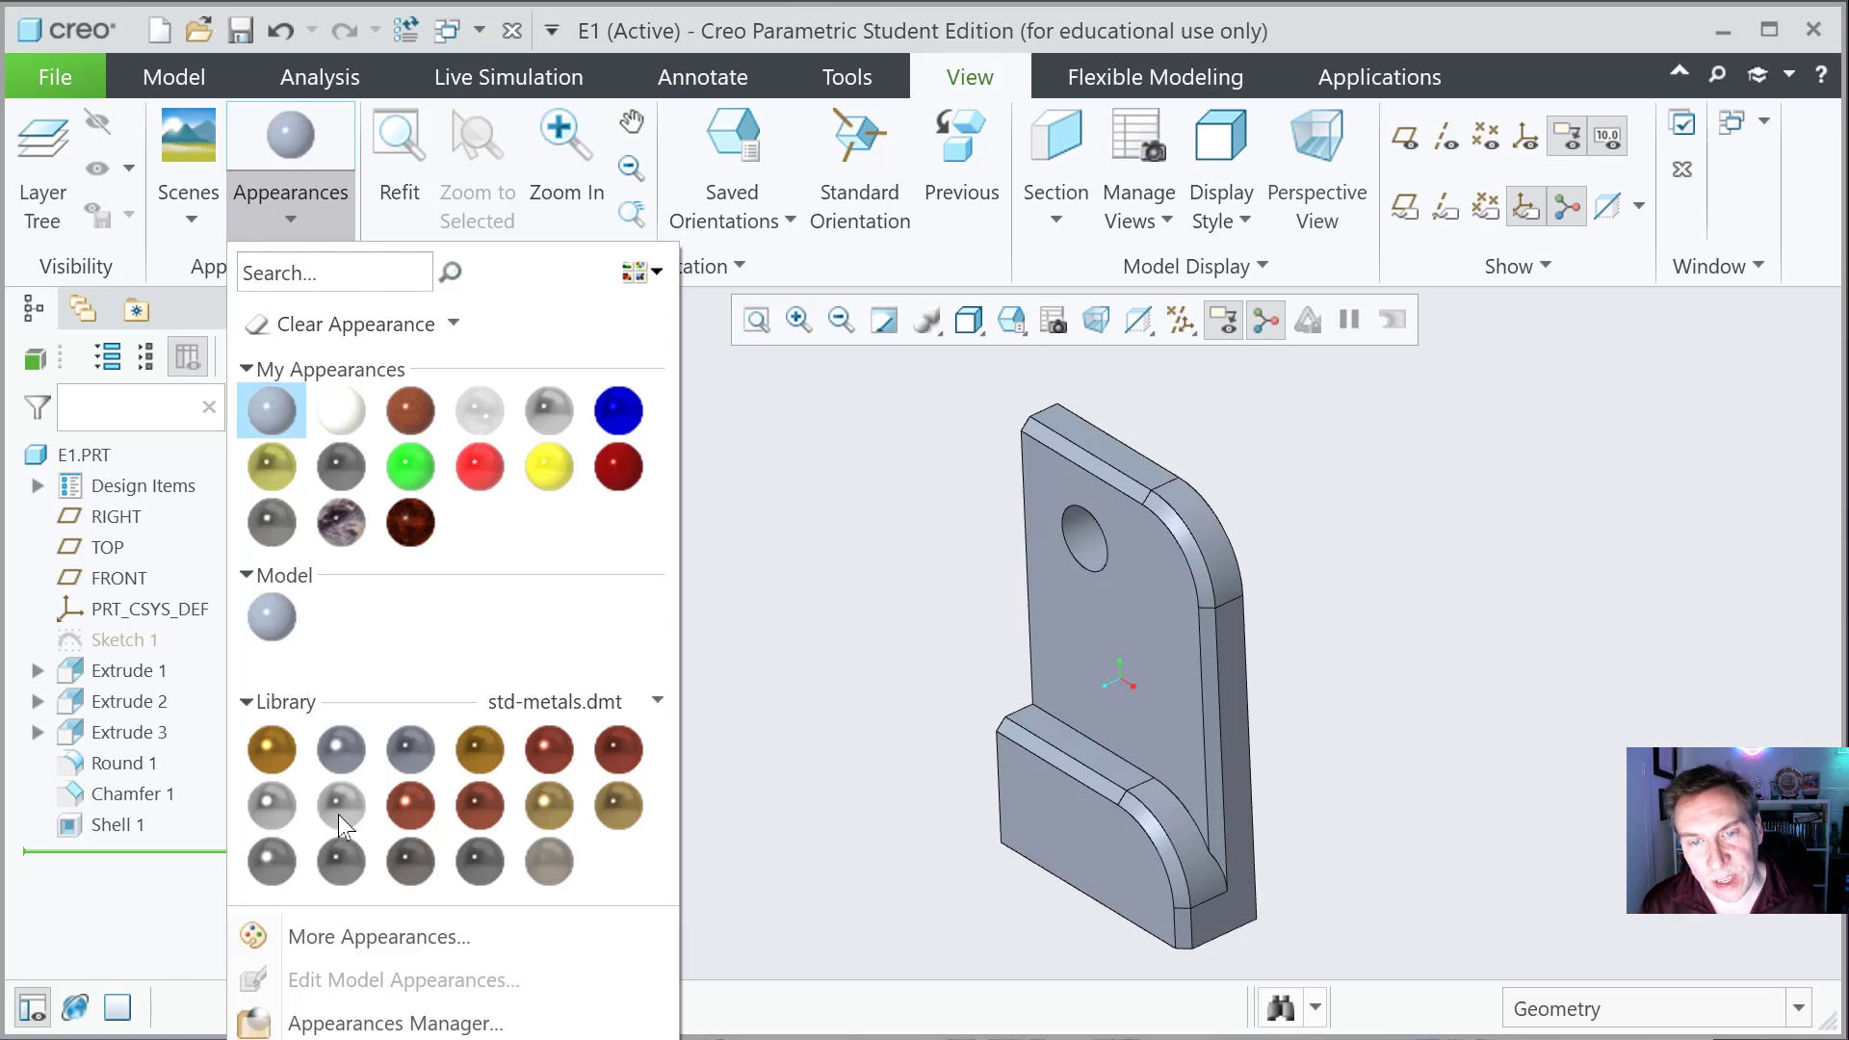
mouse_move(338, 813)
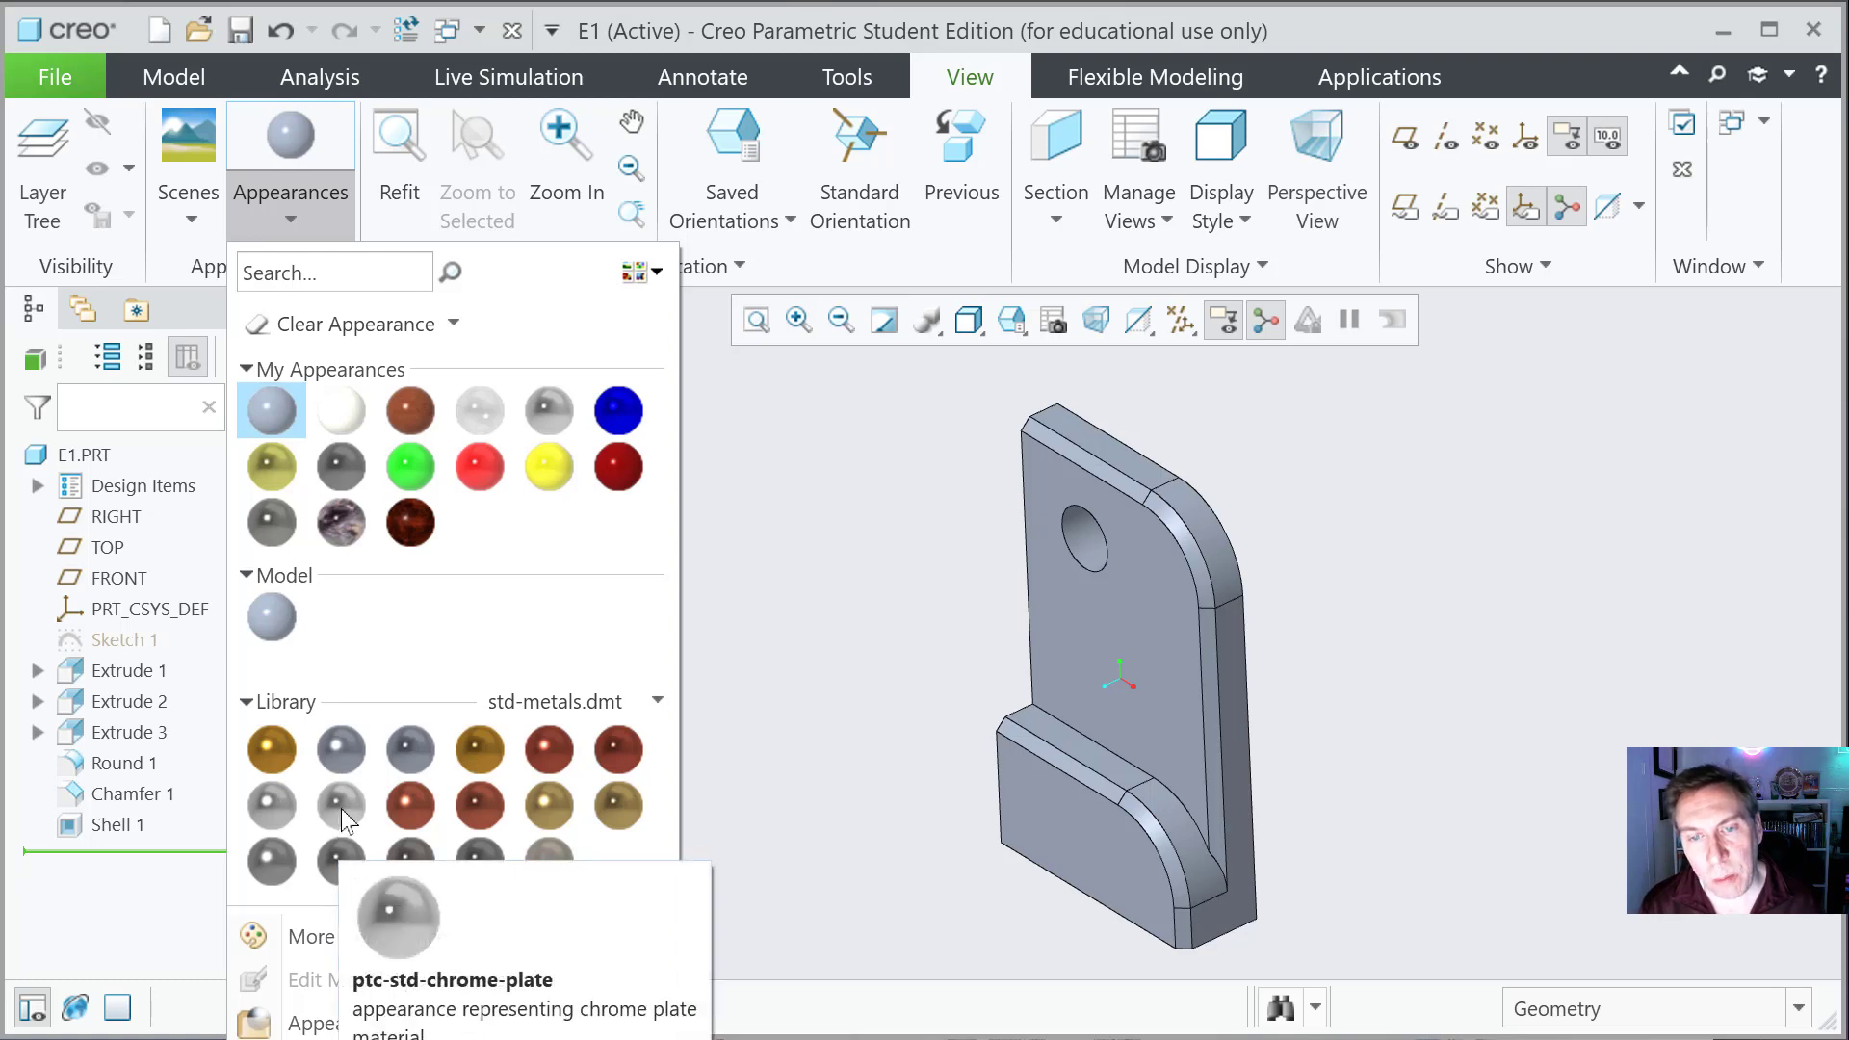
click(342, 805)
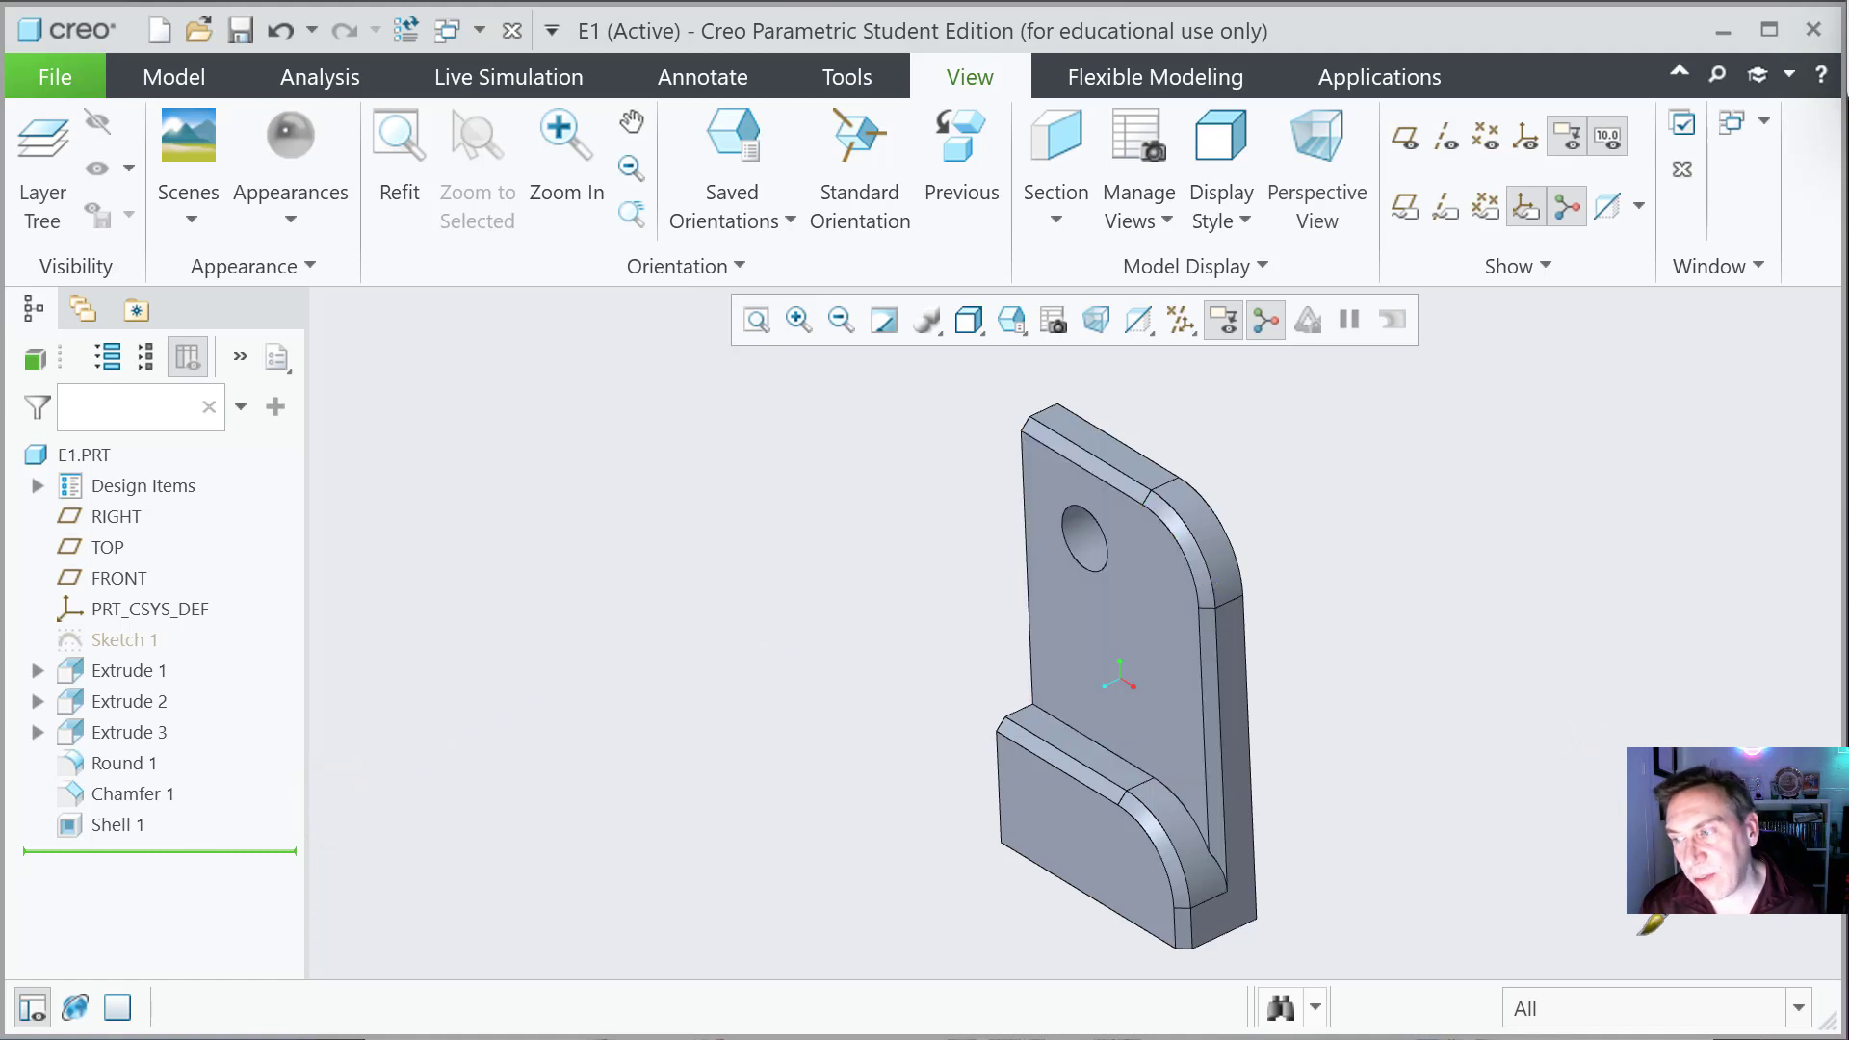
click(1798, 1008)
click(1799, 1008)
click(1798, 1008)
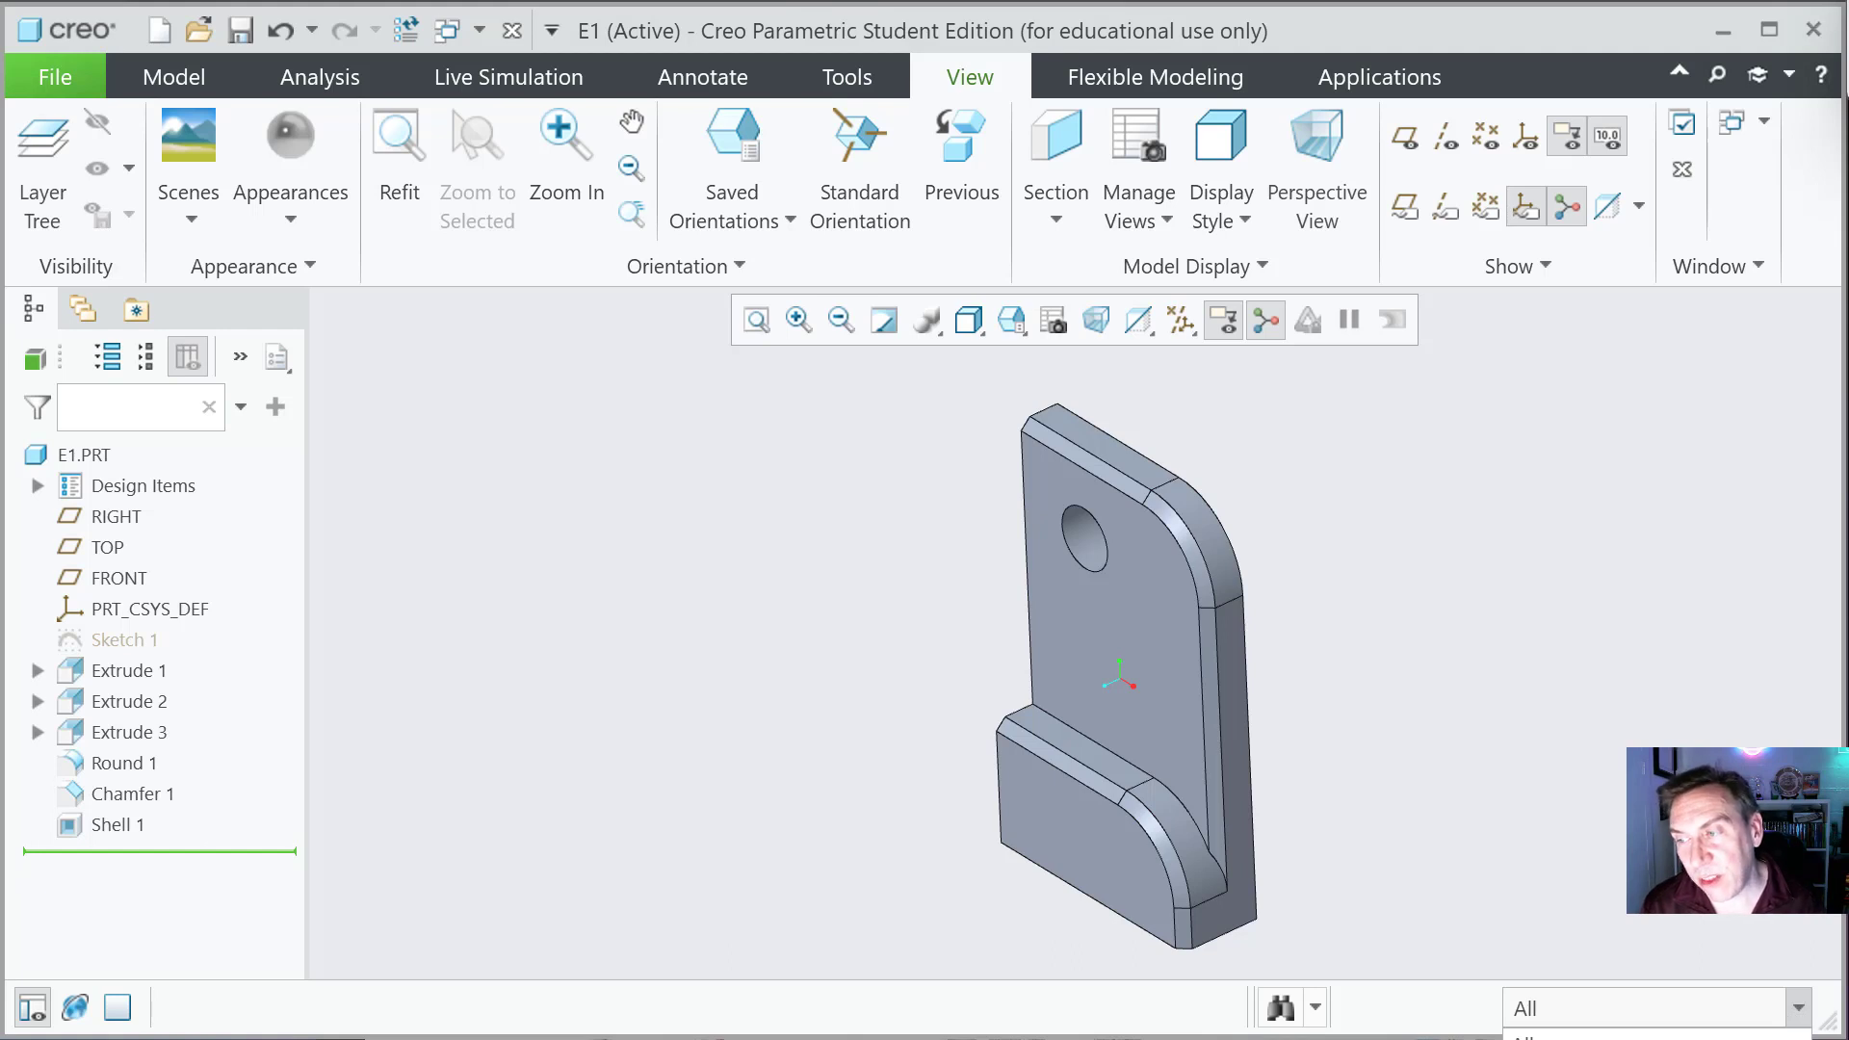
click(1531, 1038)
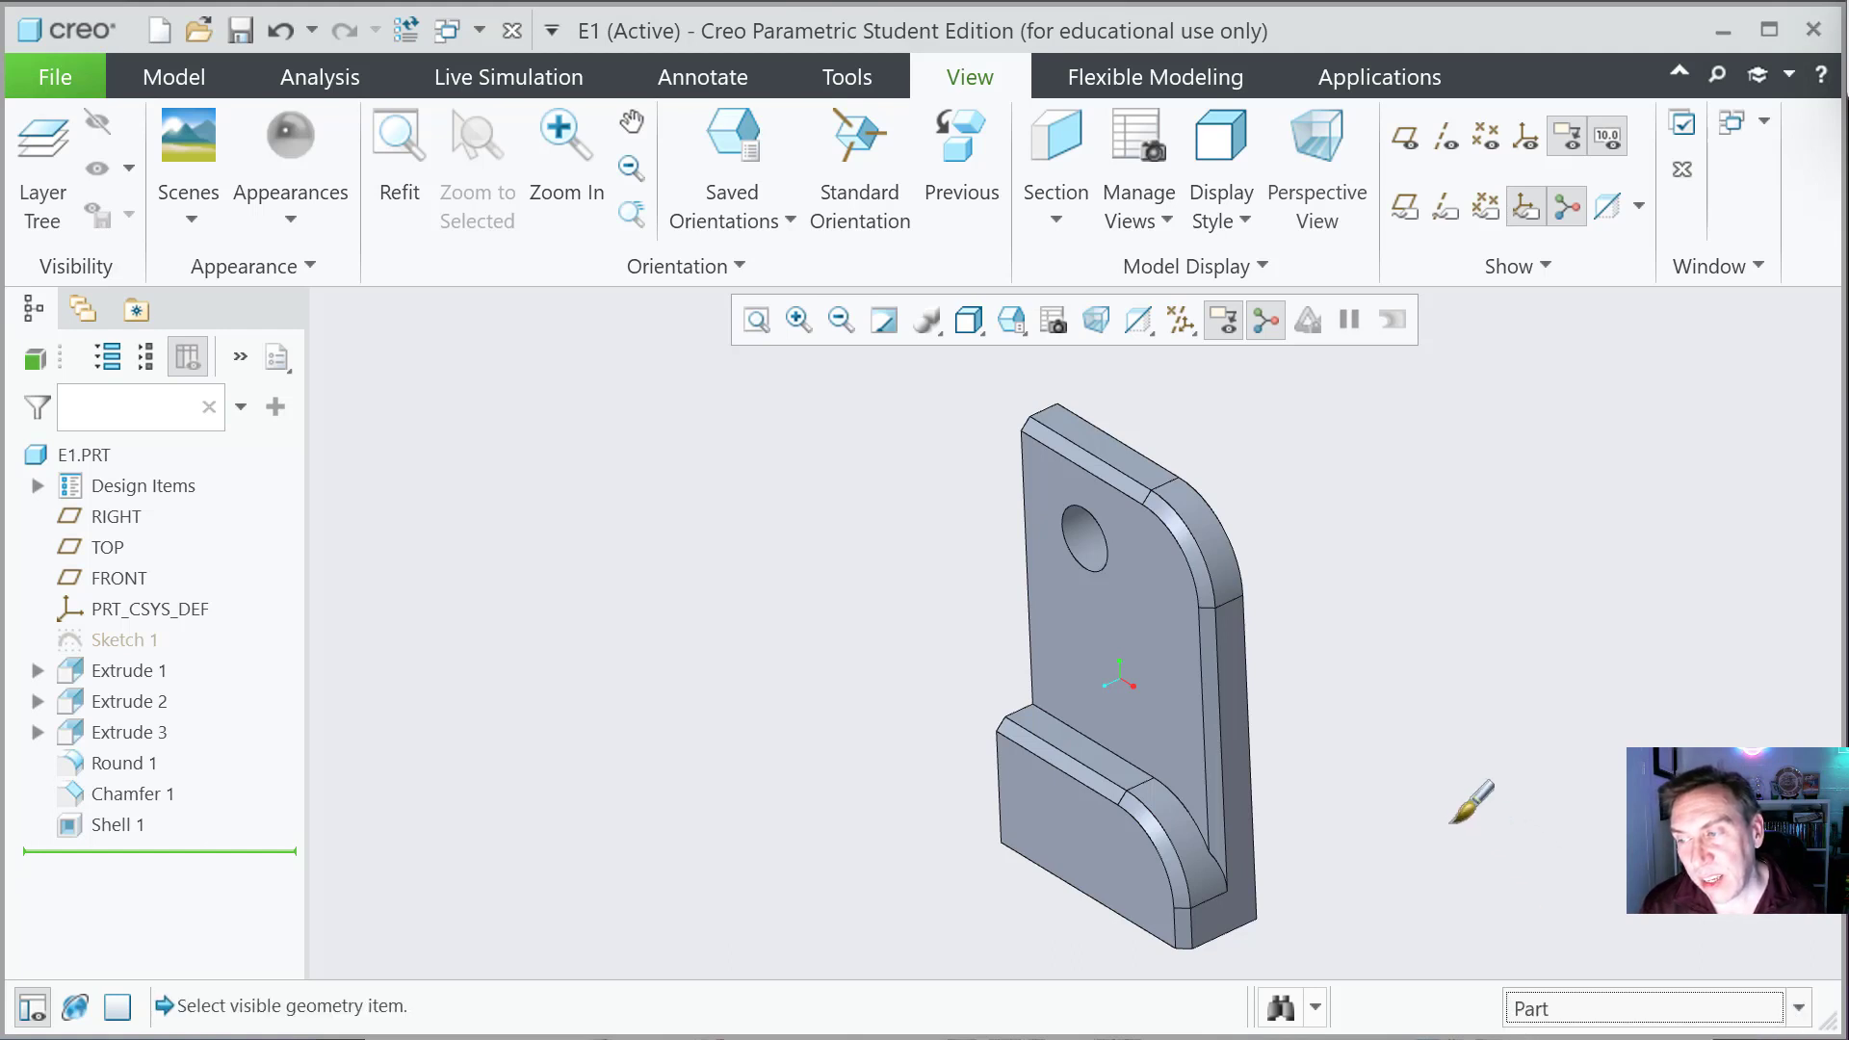
click(1108, 645)
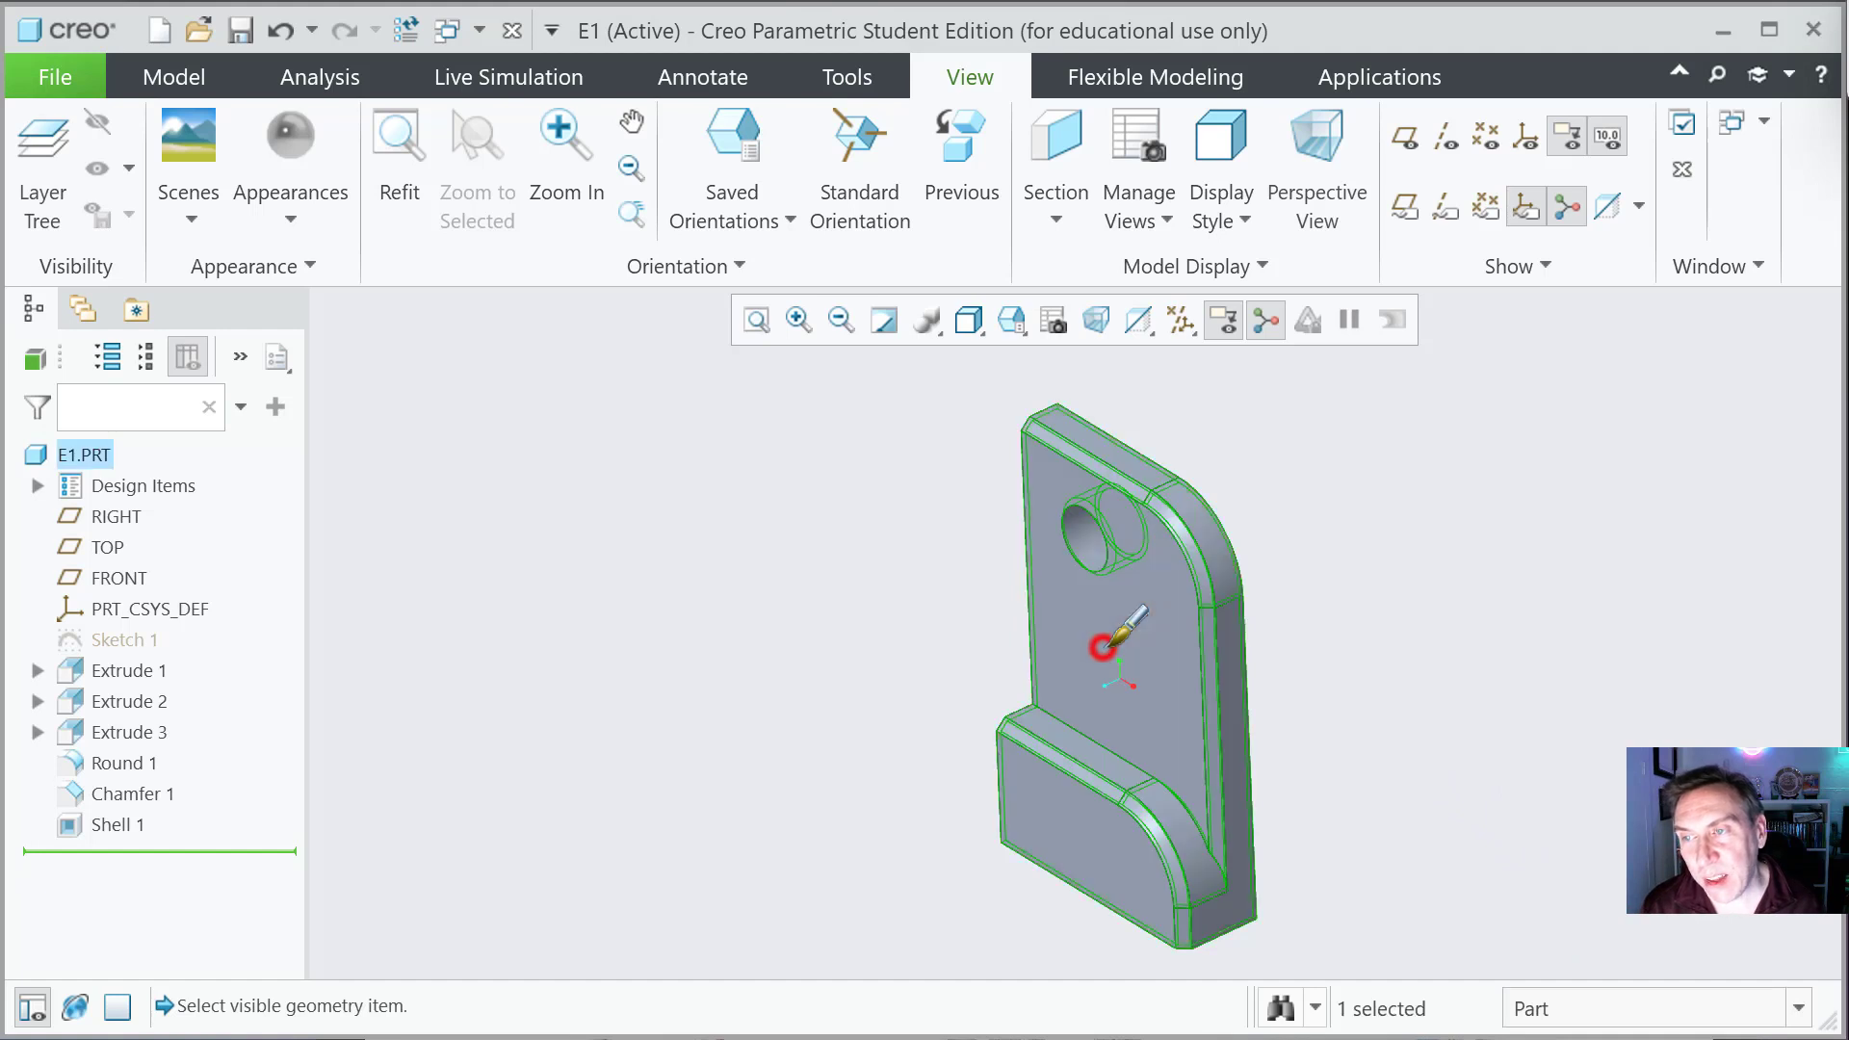
middle_click(953, 547)
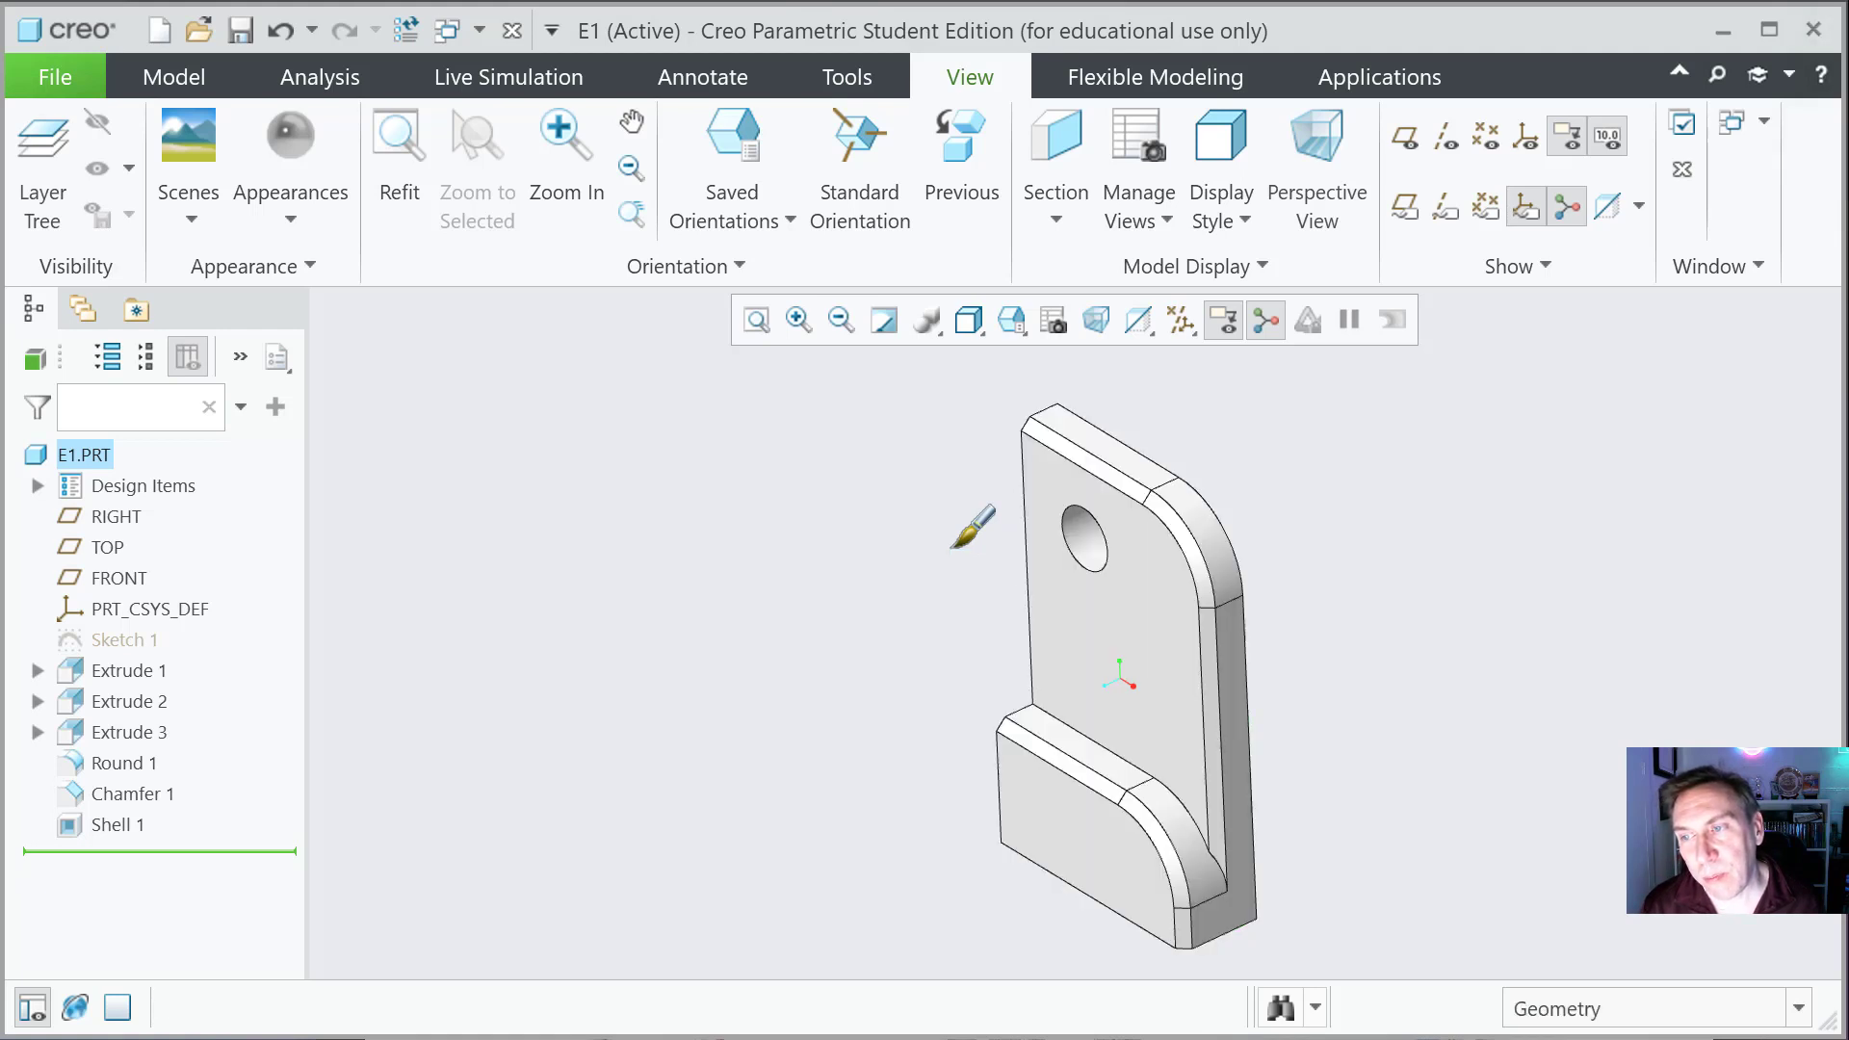
middle_drag(775, 683, 786, 671)
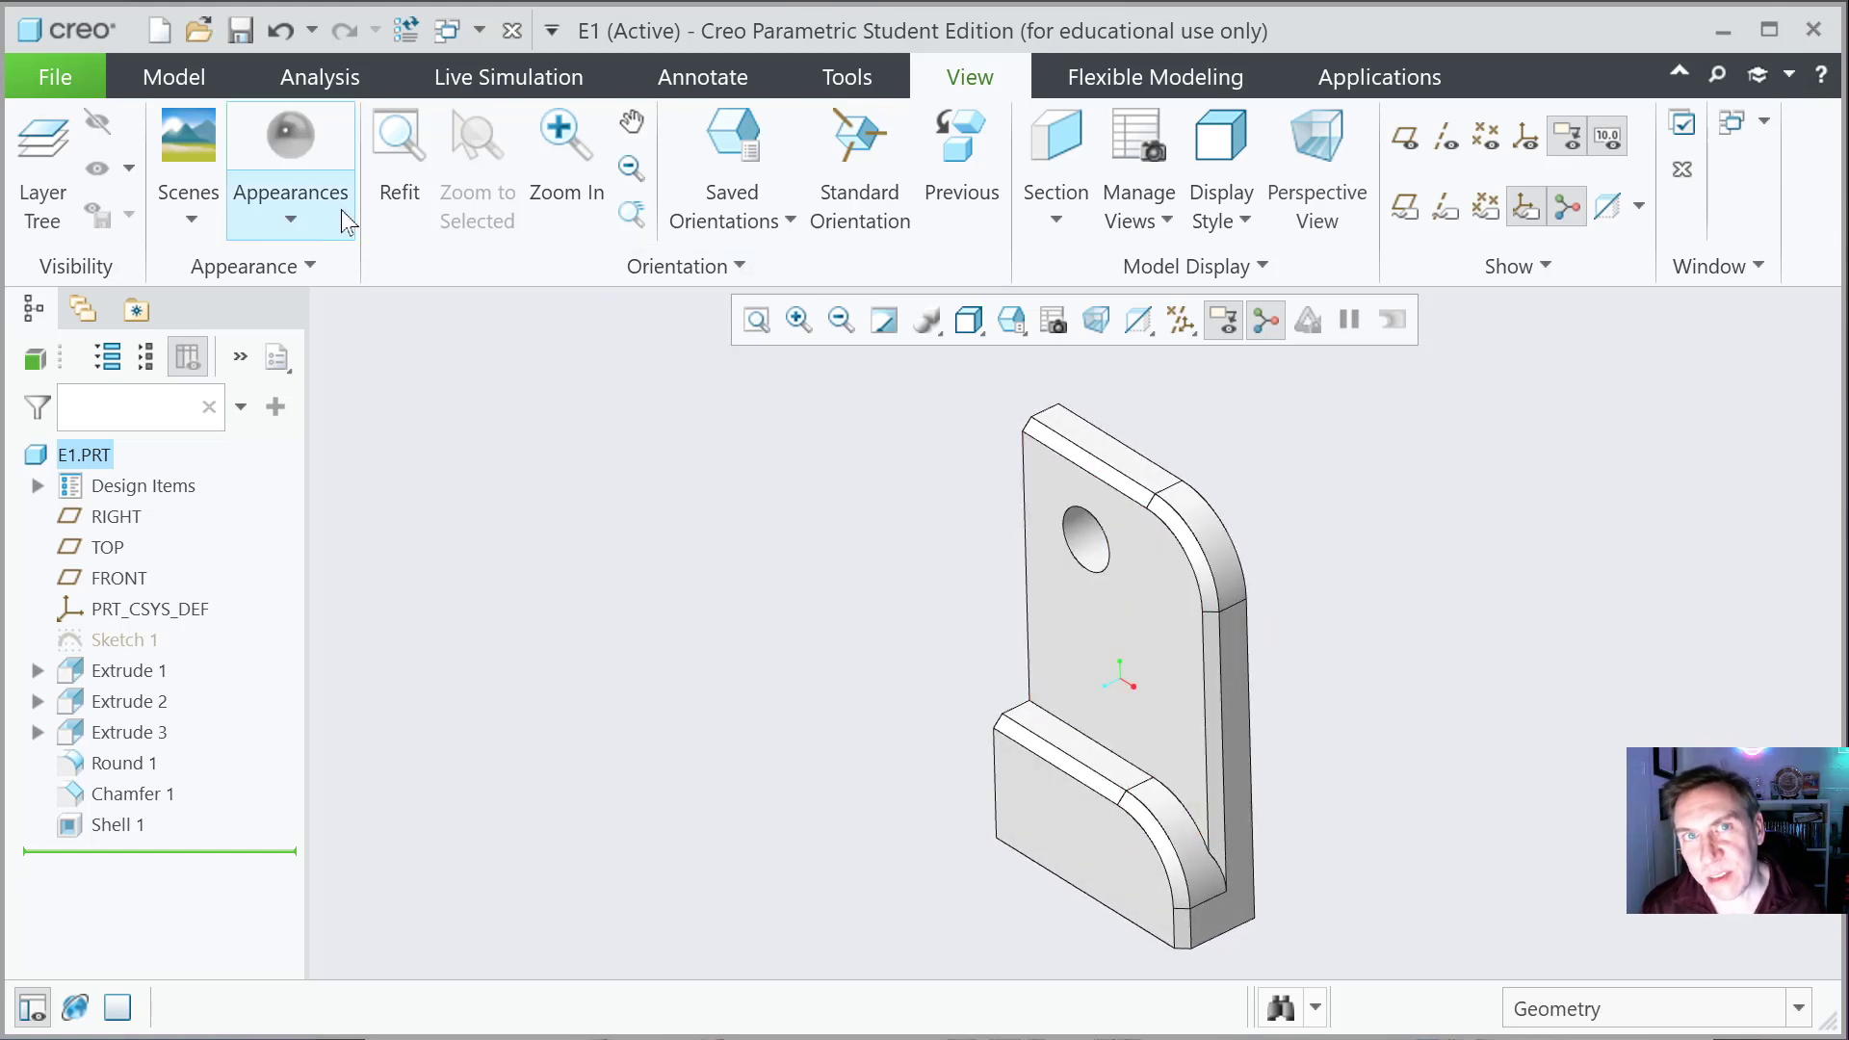
Step: Choose the yellowish metallic appearance from My Appearances and, with the Surface filter, select the plate's three front chamfer faces
click(294, 221)
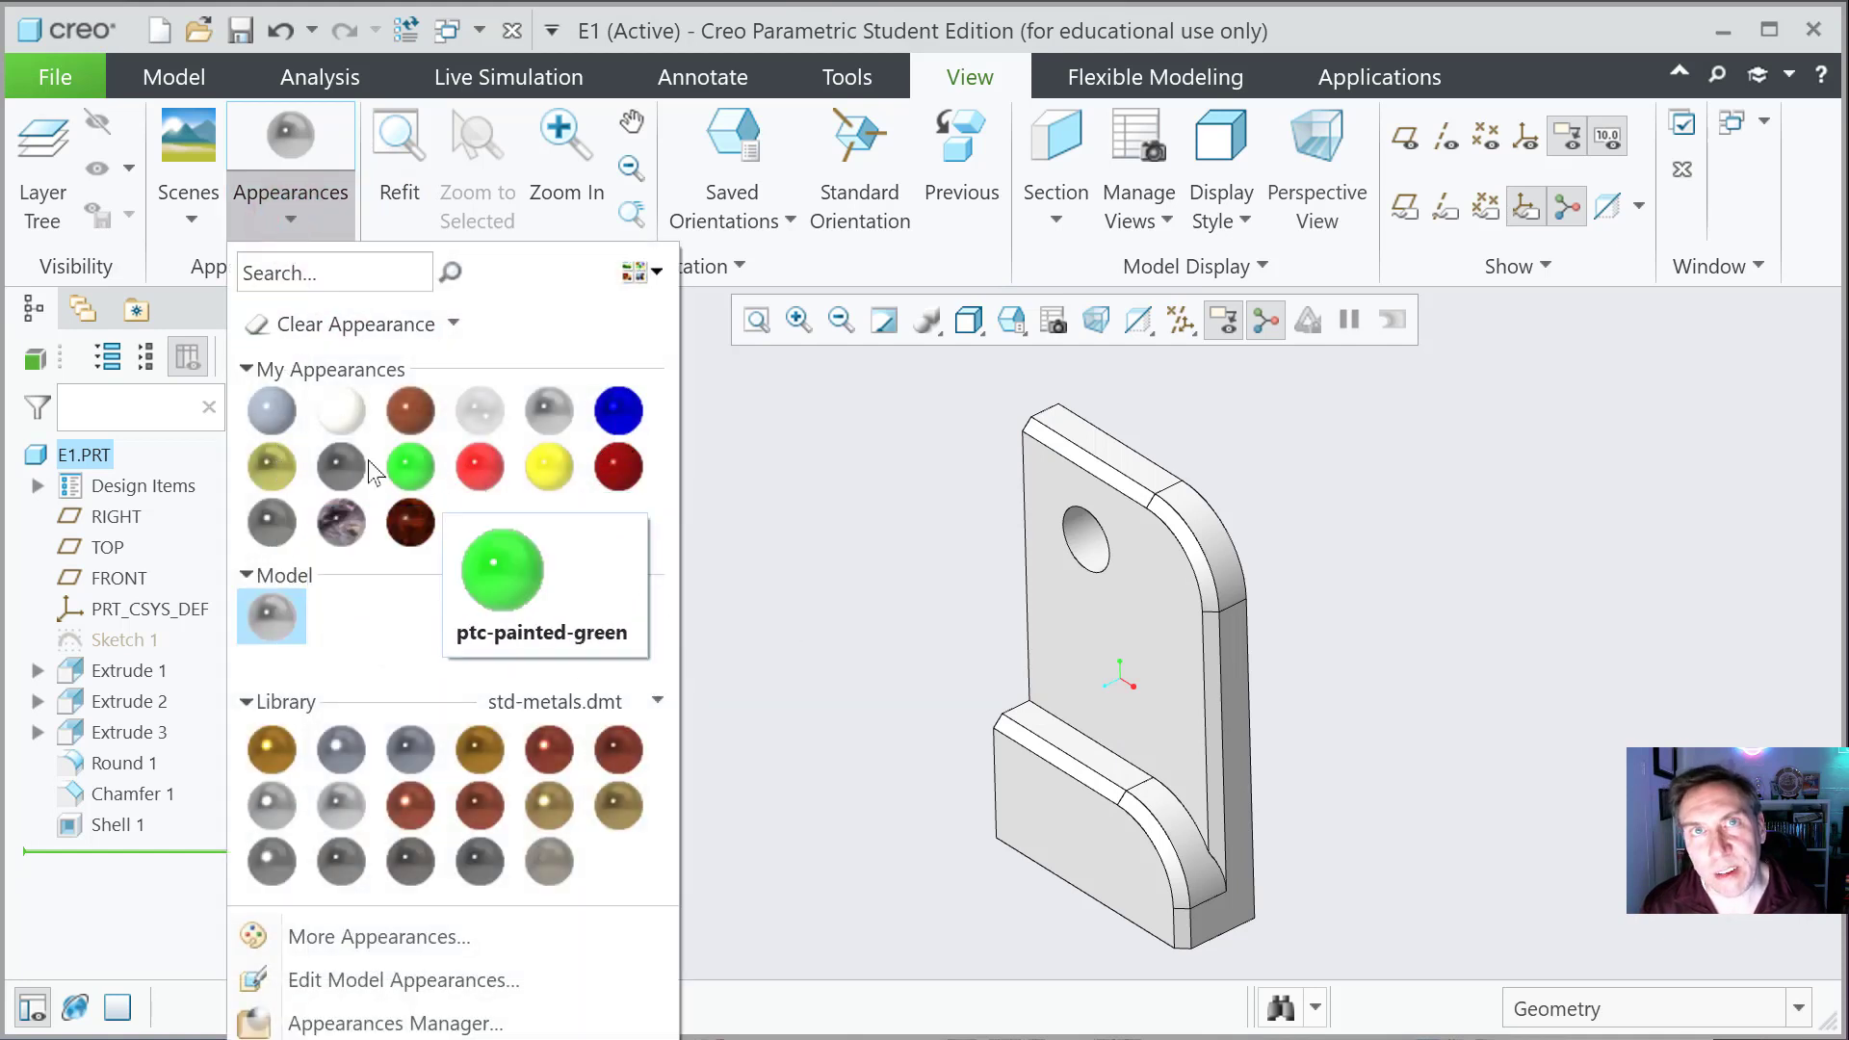
click(273, 468)
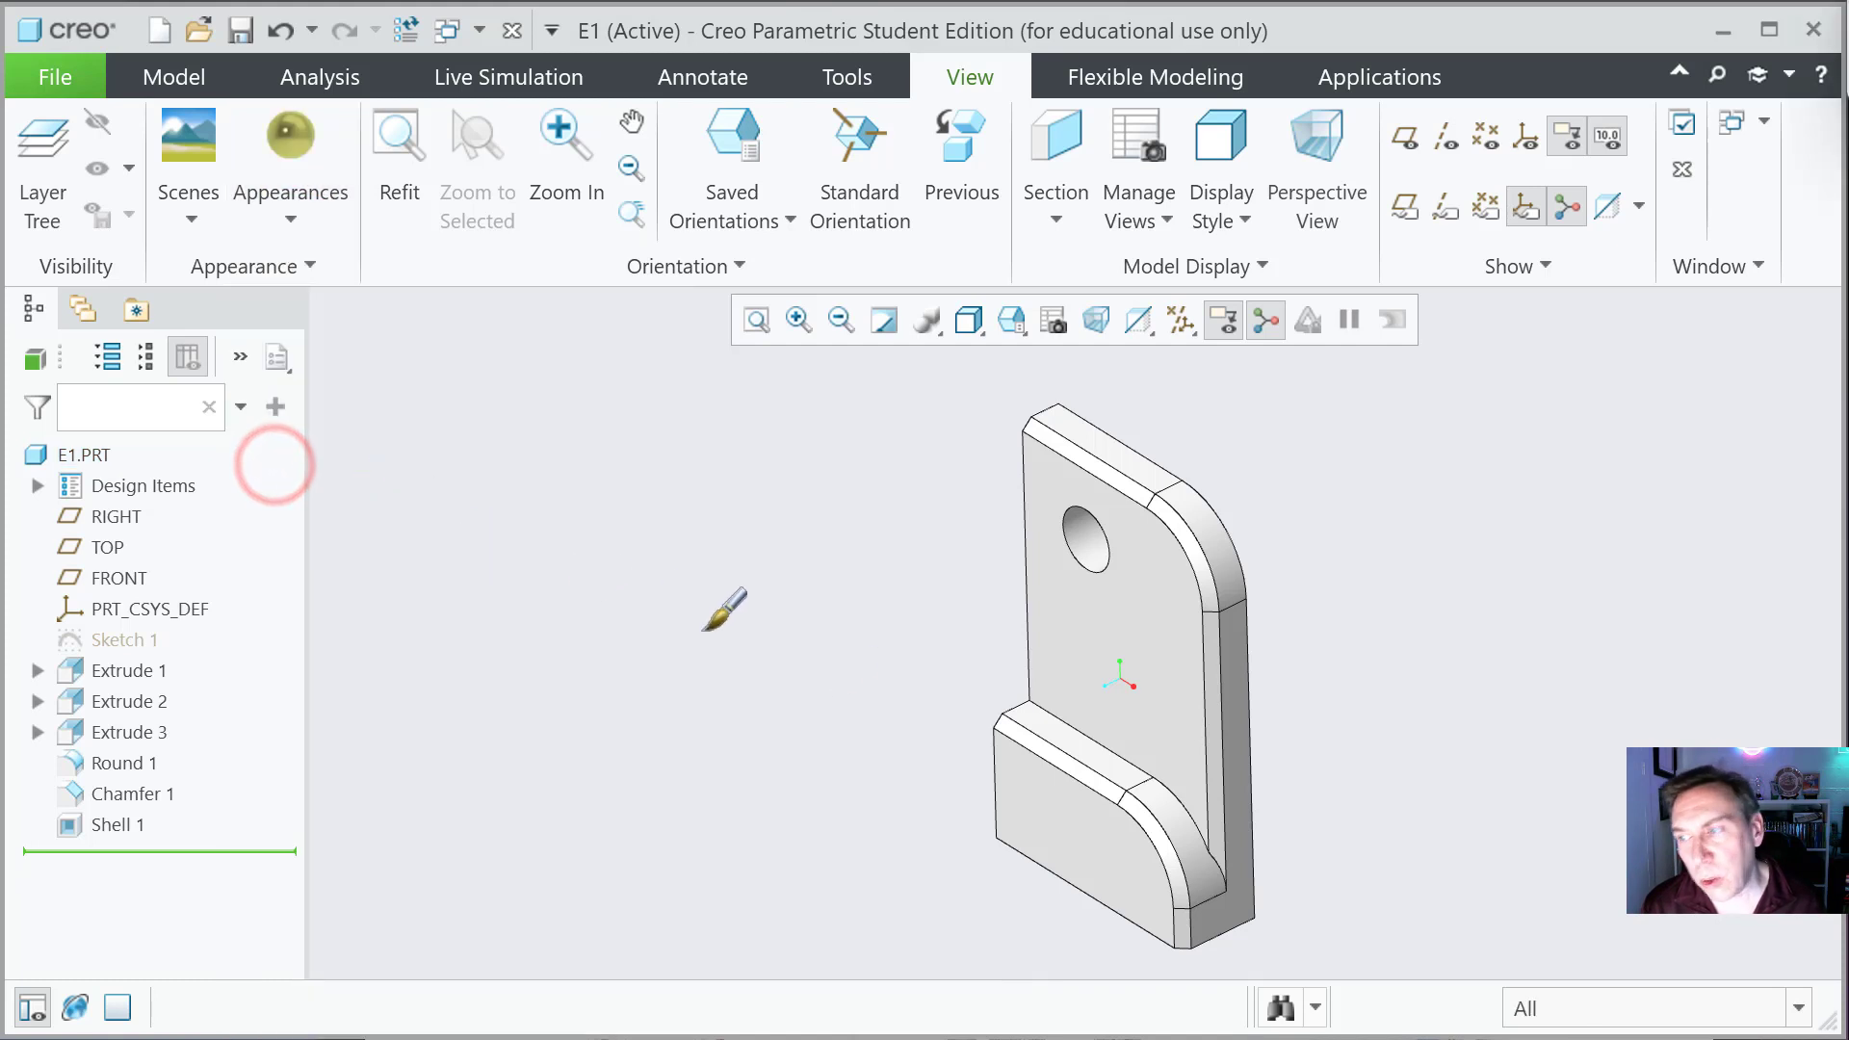
click(1557, 1011)
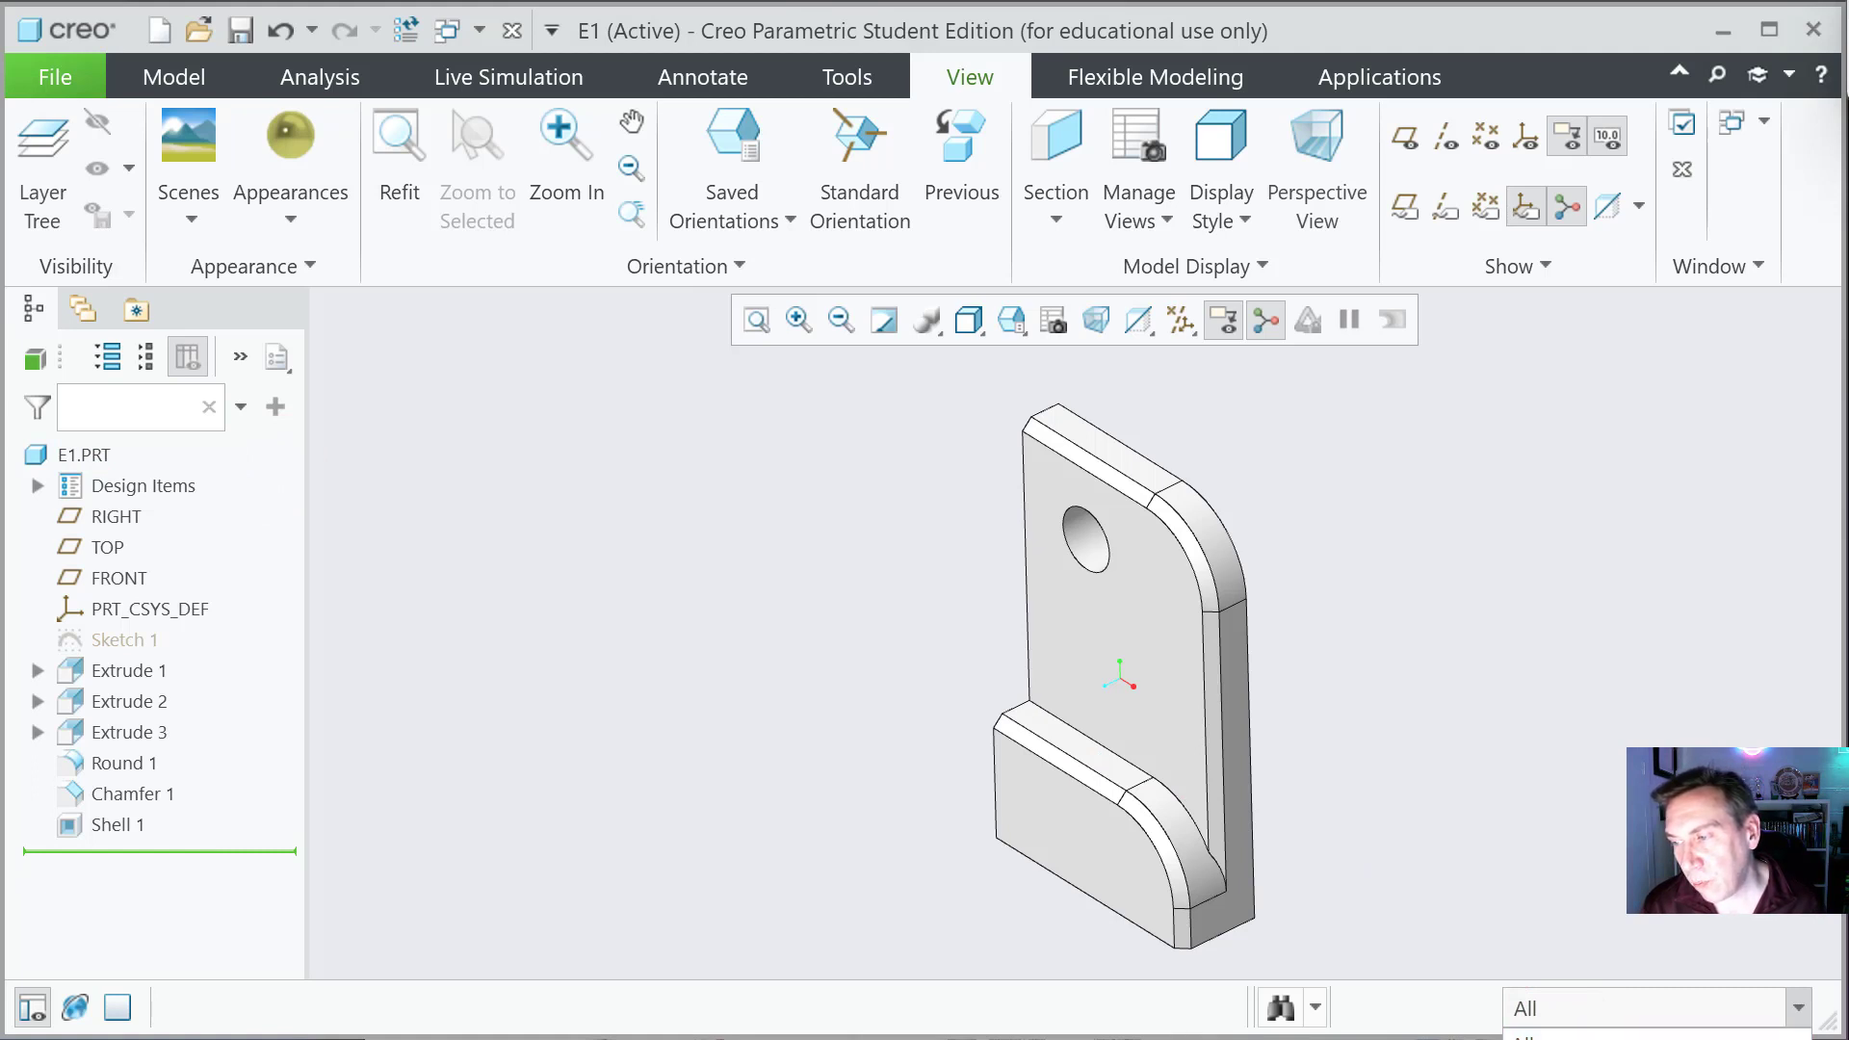
click(1551, 1037)
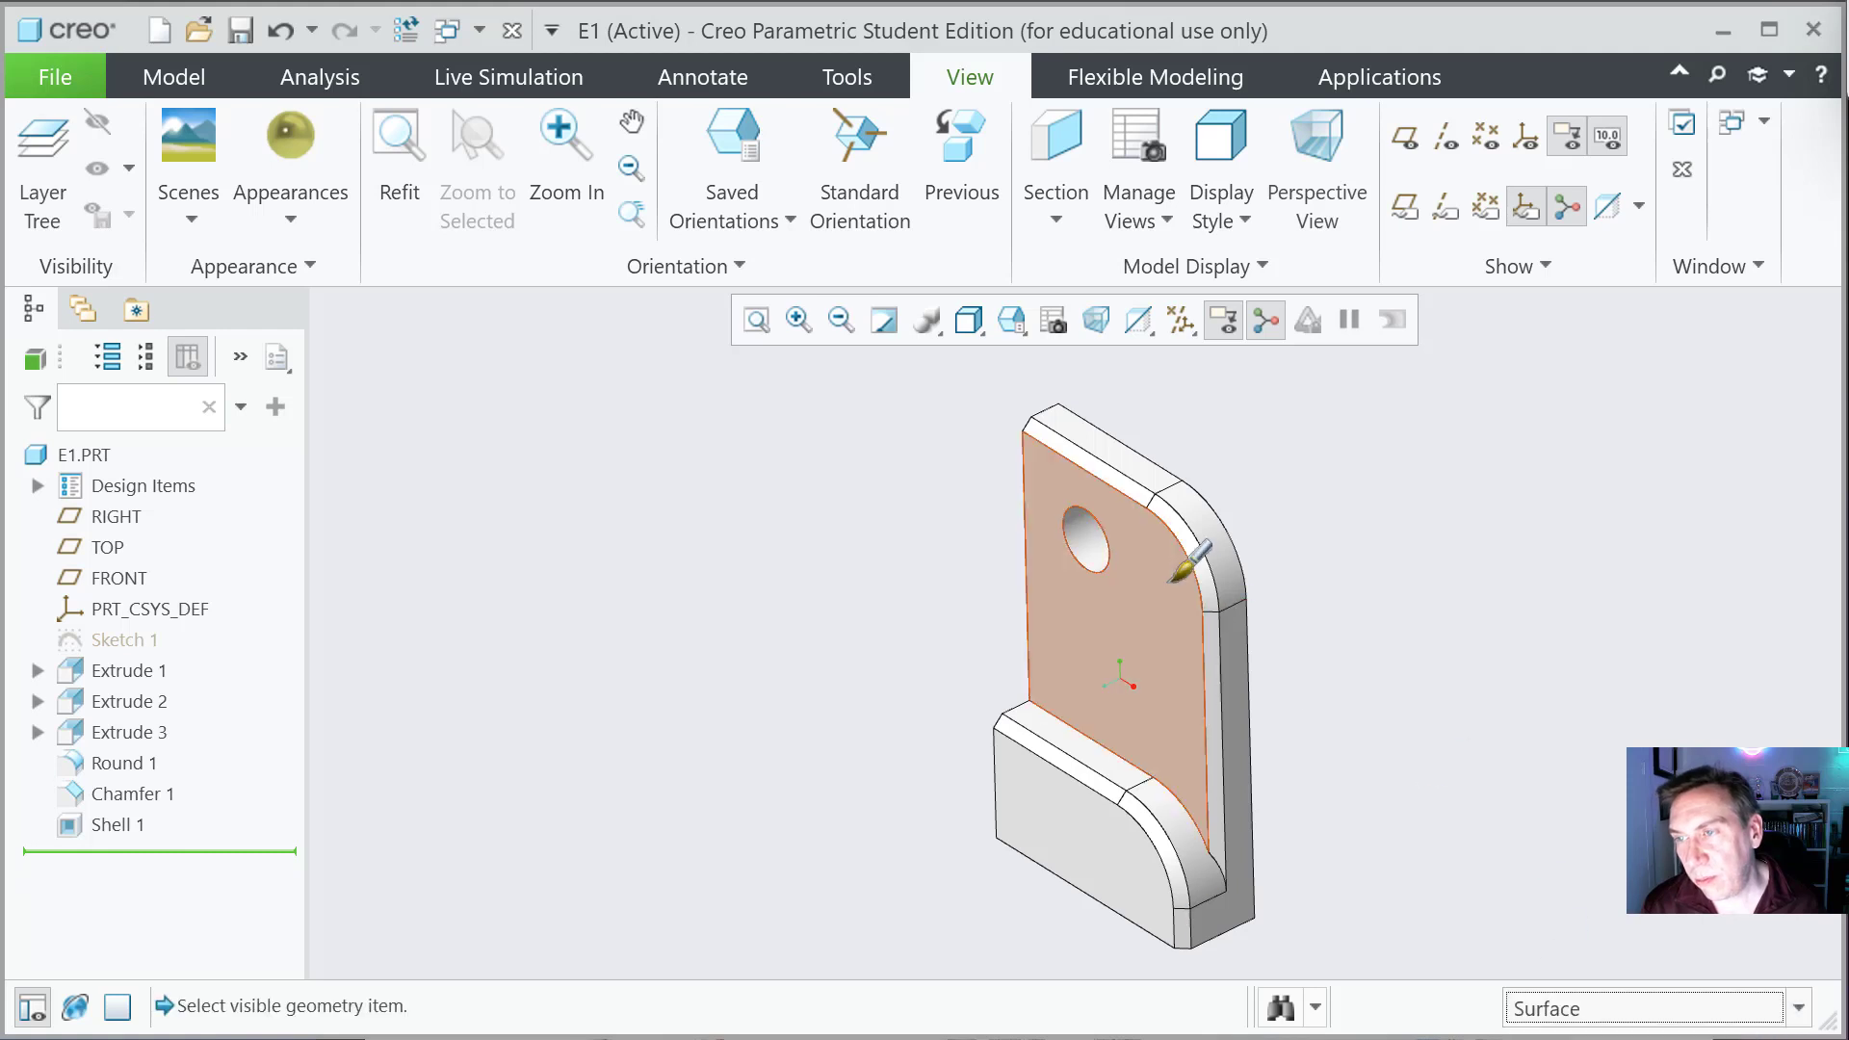
click(1083, 448)
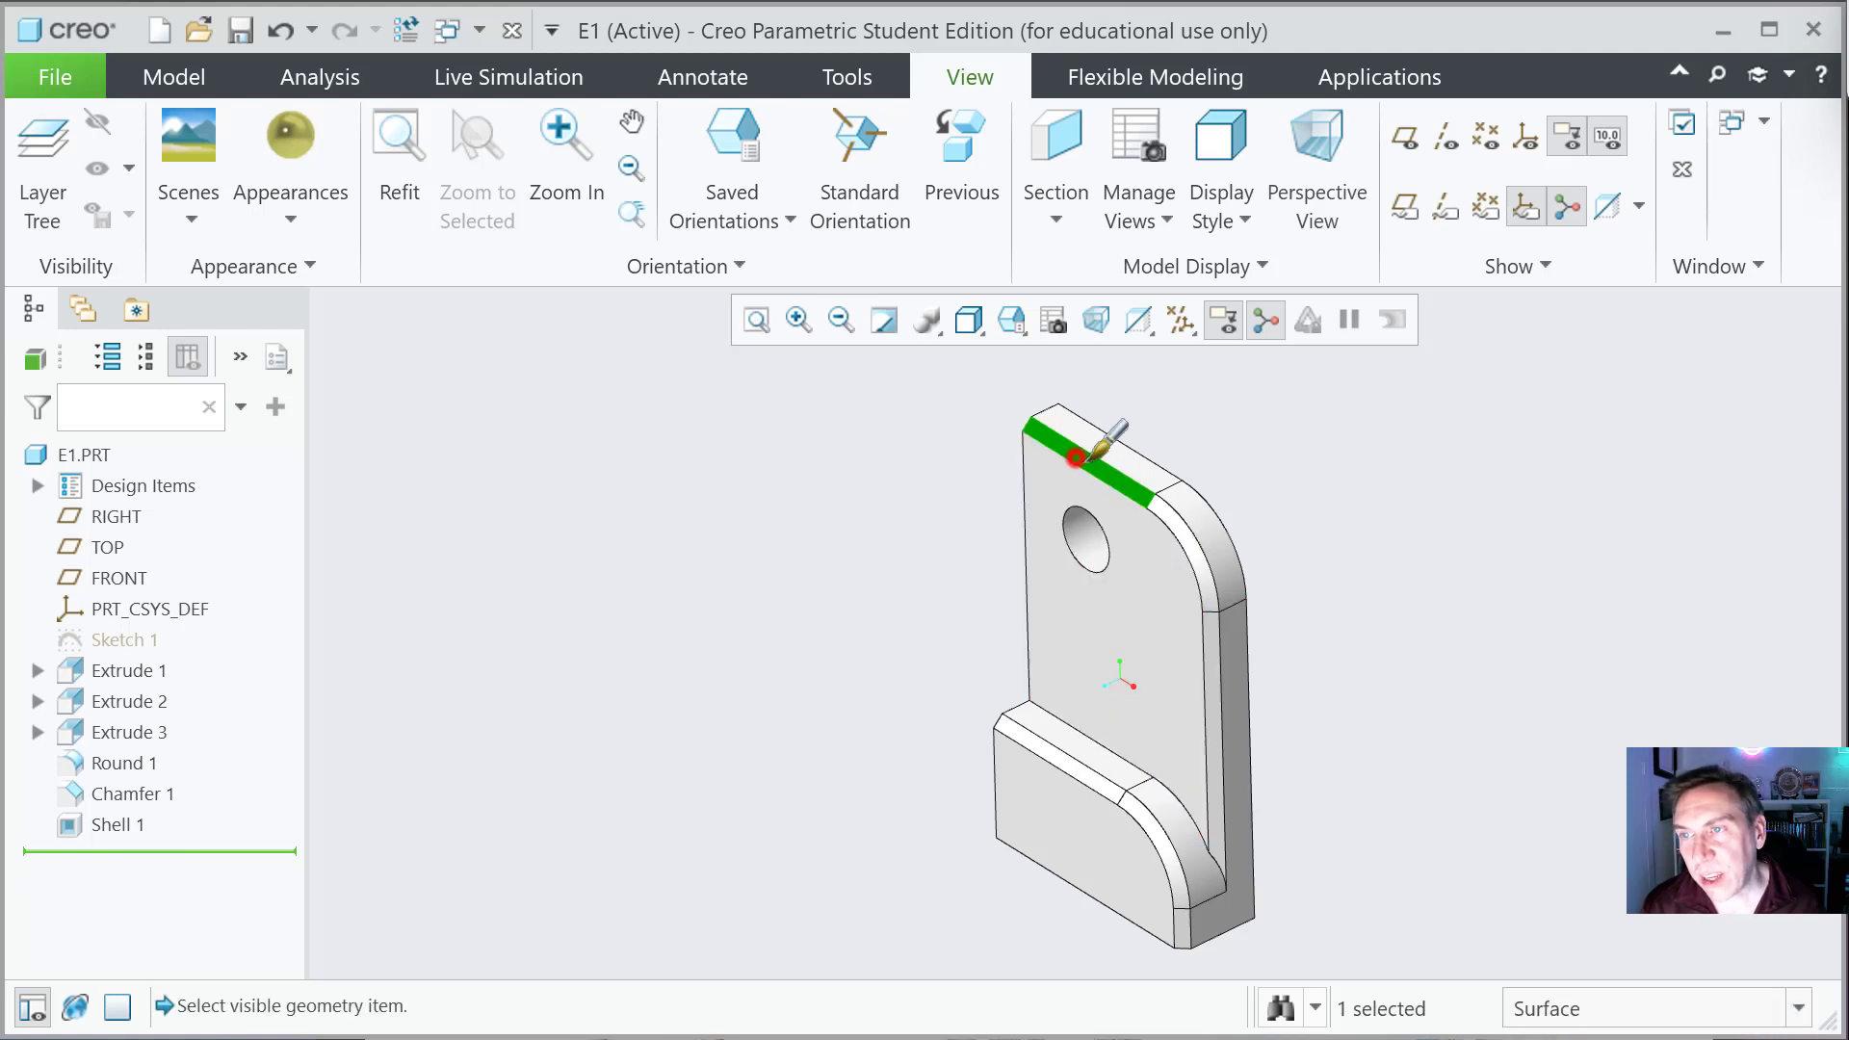
click(1177, 517)
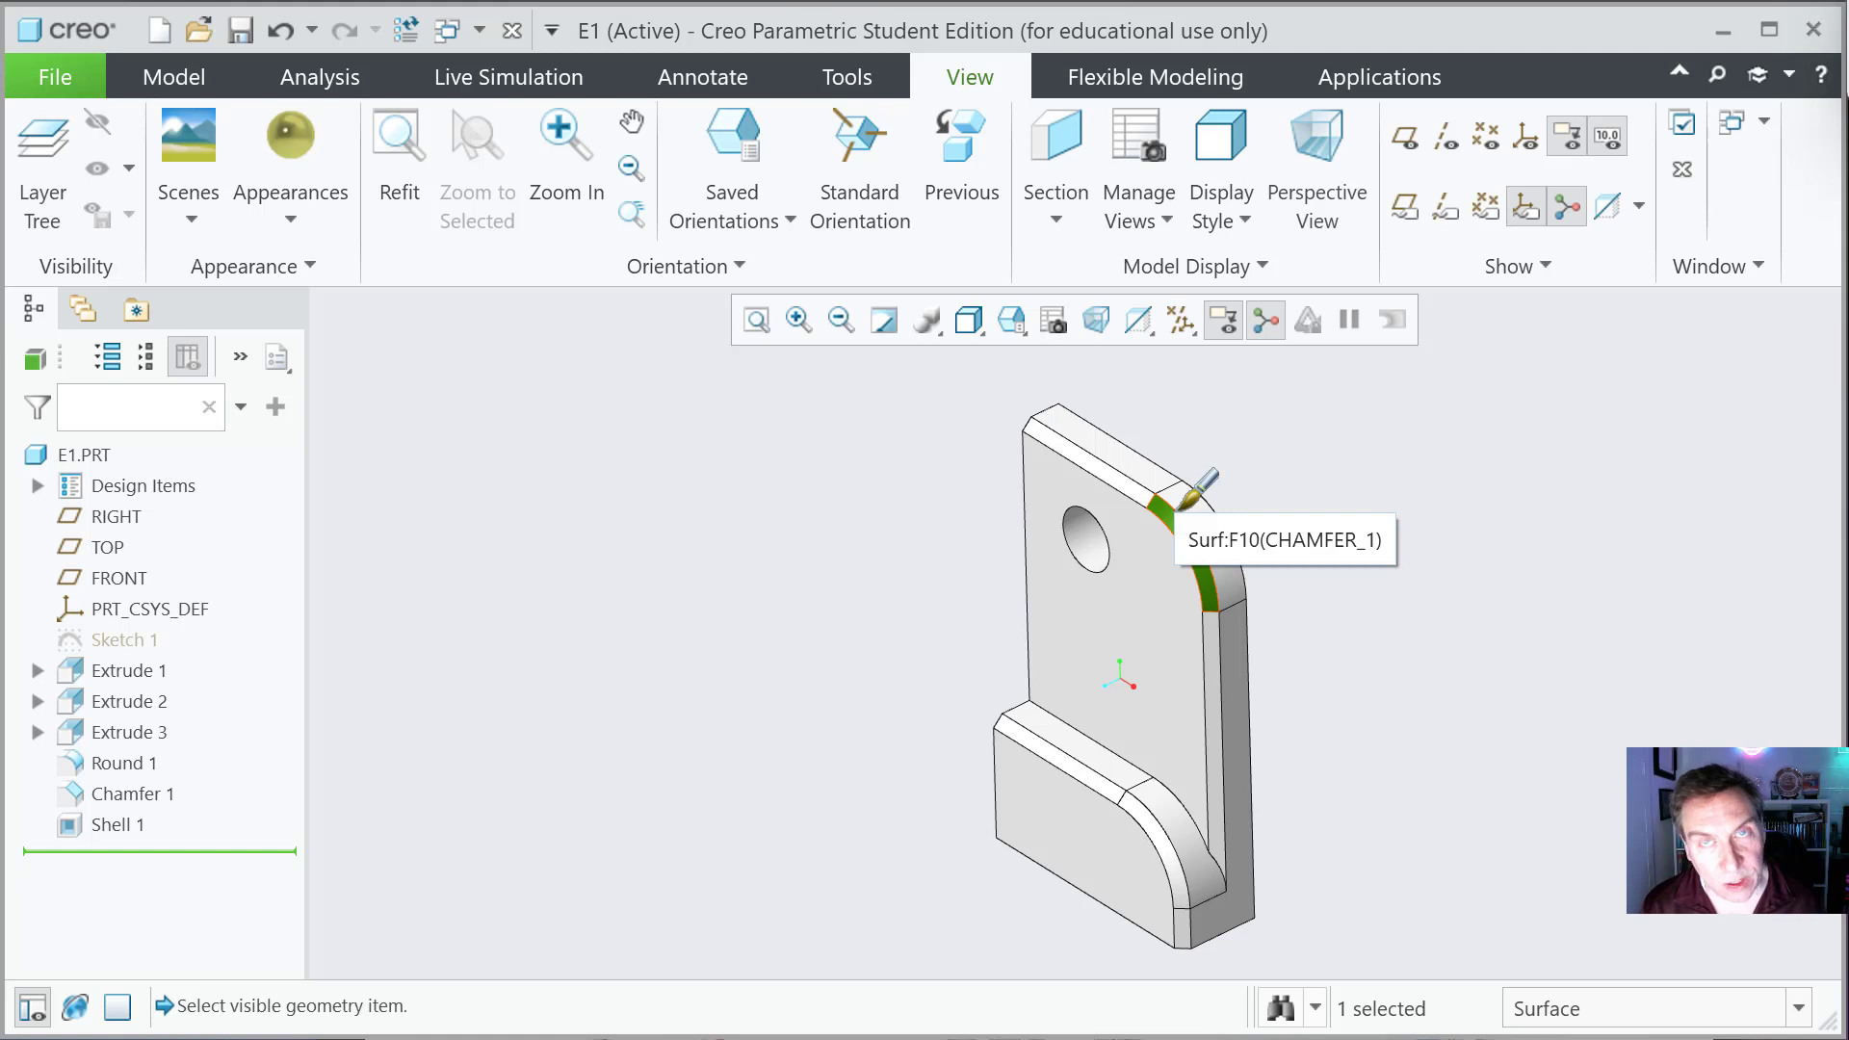
ctrl+click(1125, 481)
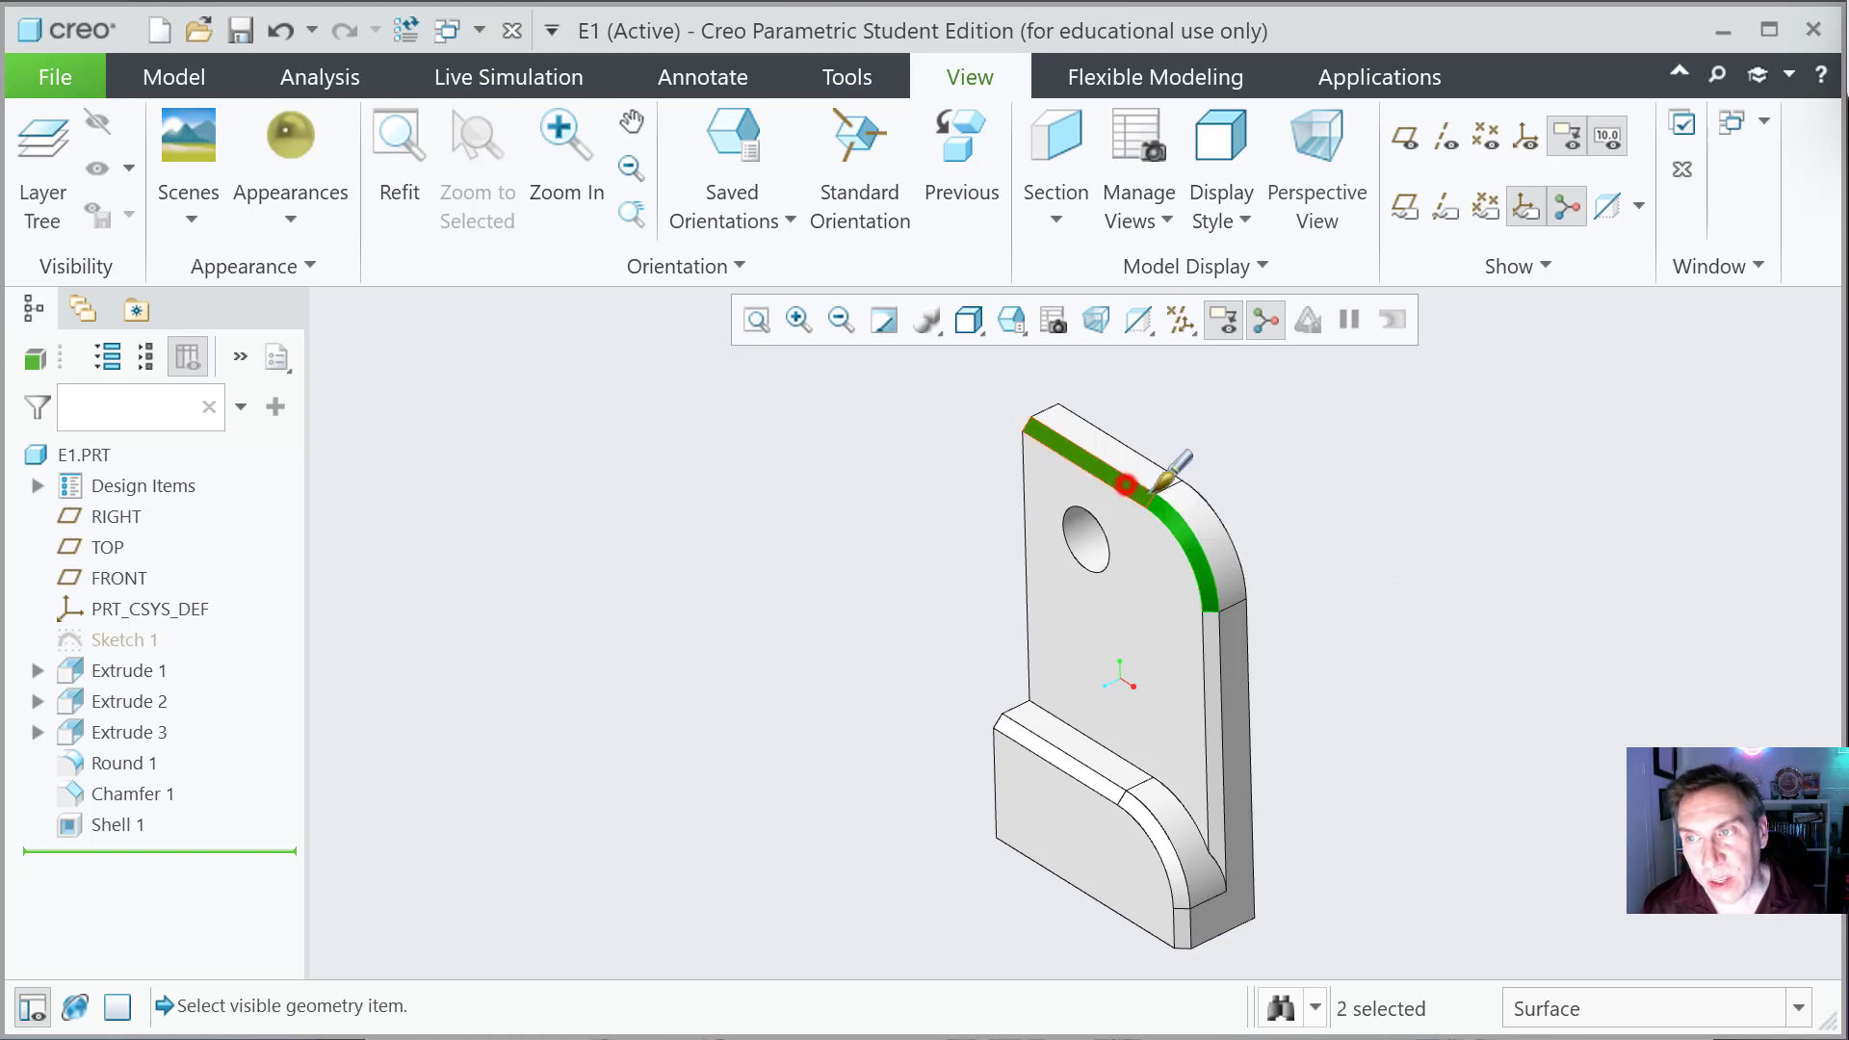
ctrl+click(1205, 627)
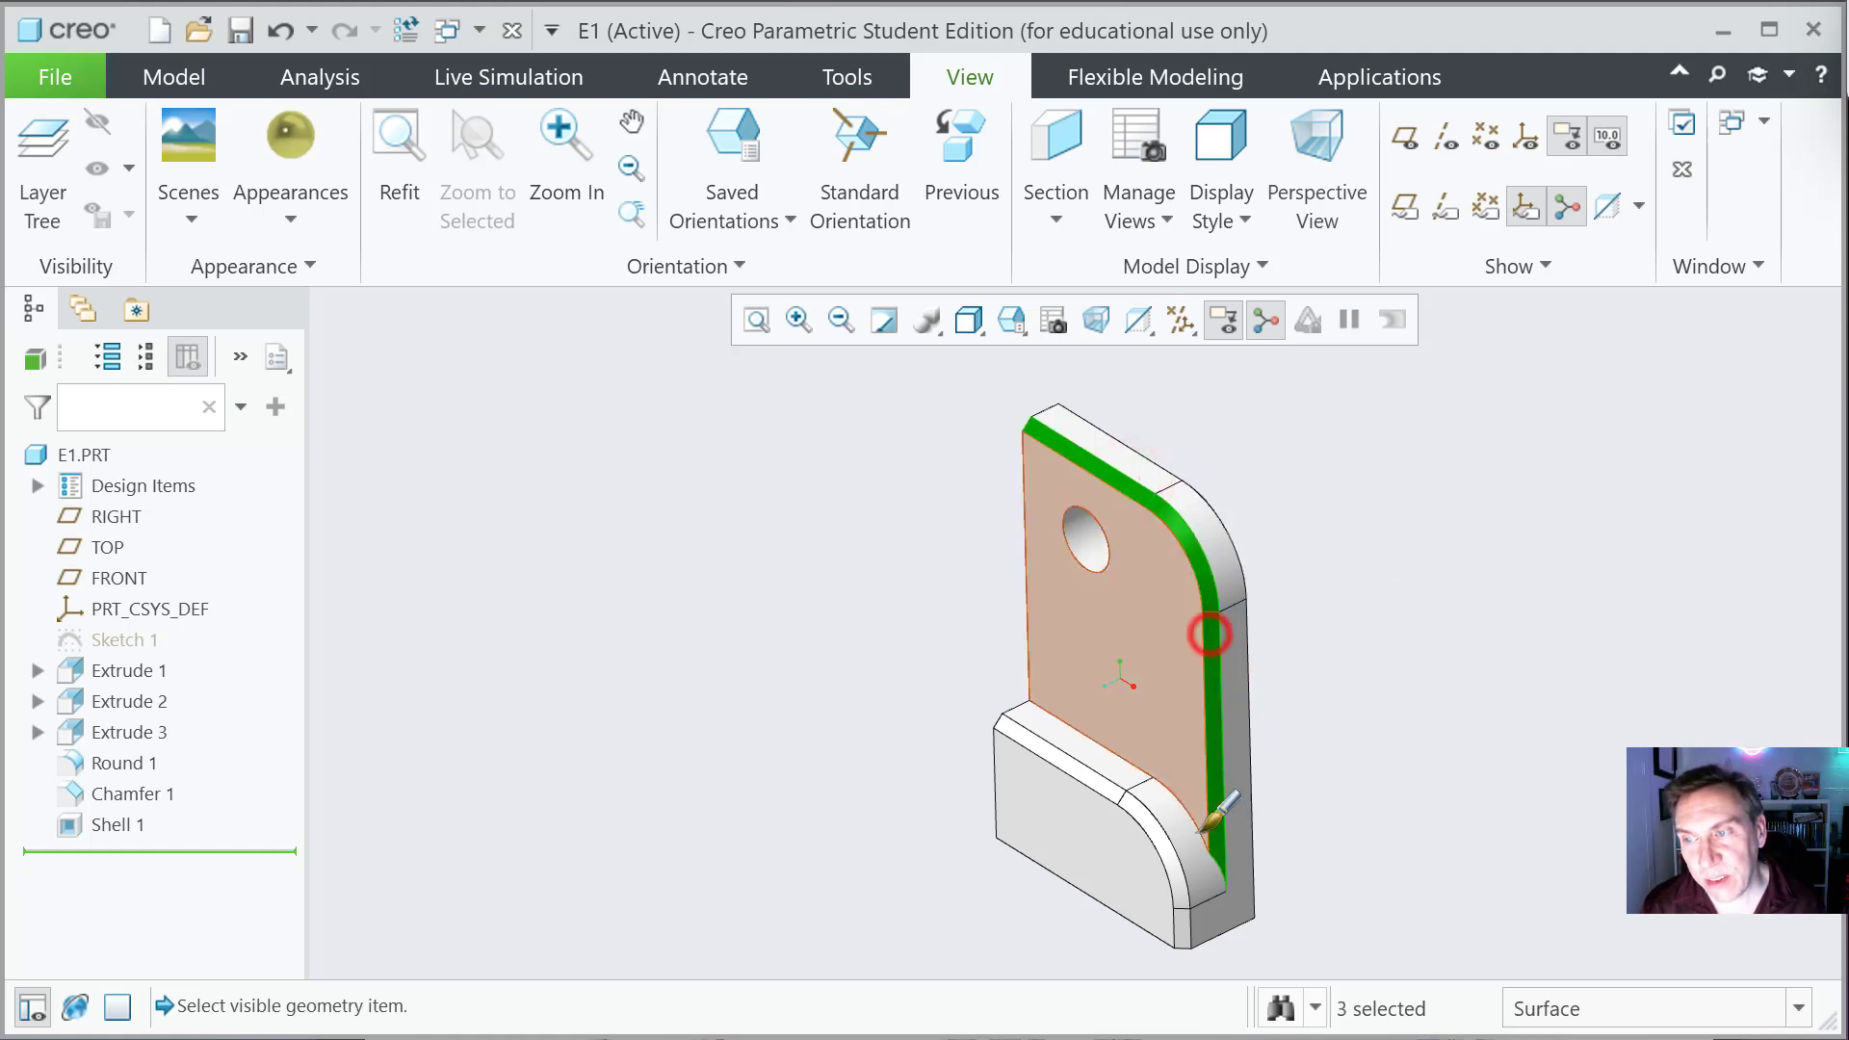
Step: Add the lower block's chamfer faces and the hole's inner surfaces to the selection and apply the yellowish metallic appearance
ctrl+click(1195, 921)
ctrl+click(1163, 852)
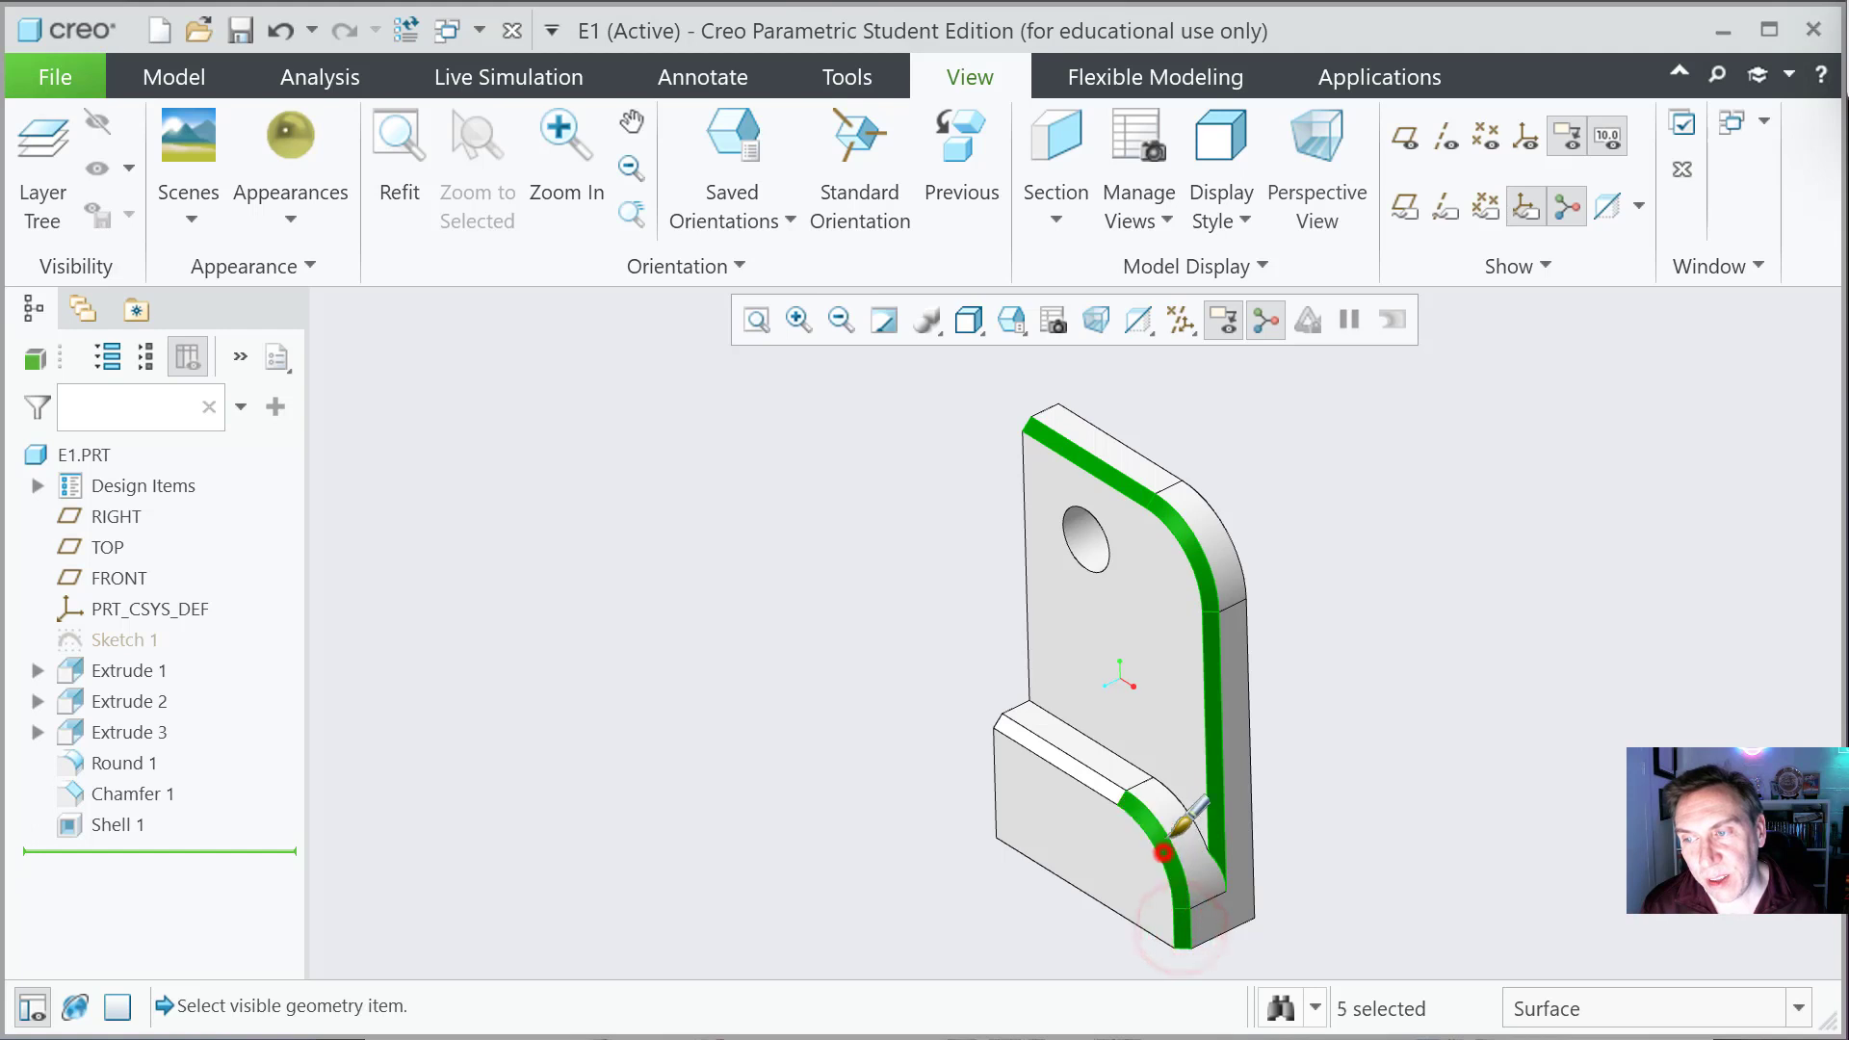
ctrl+click(1079, 765)
ctrl+click(1079, 545)
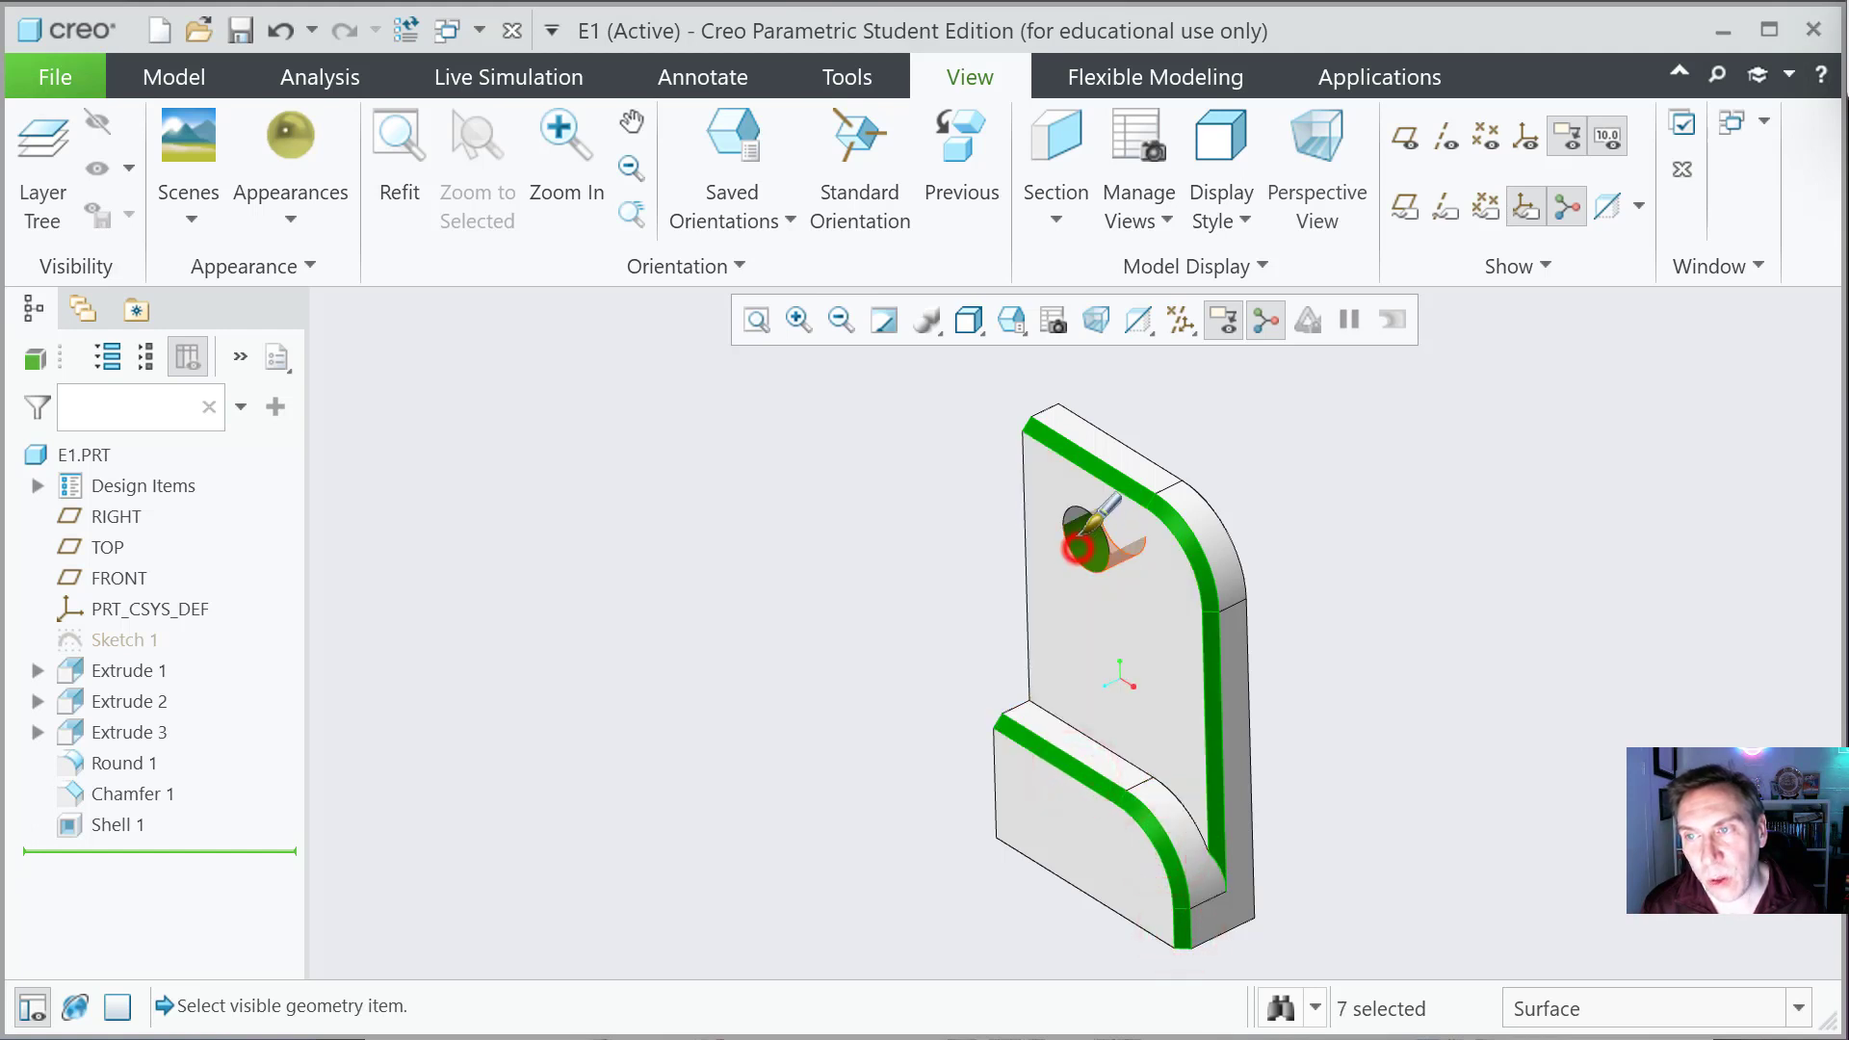
ctrl+click(1064, 511)
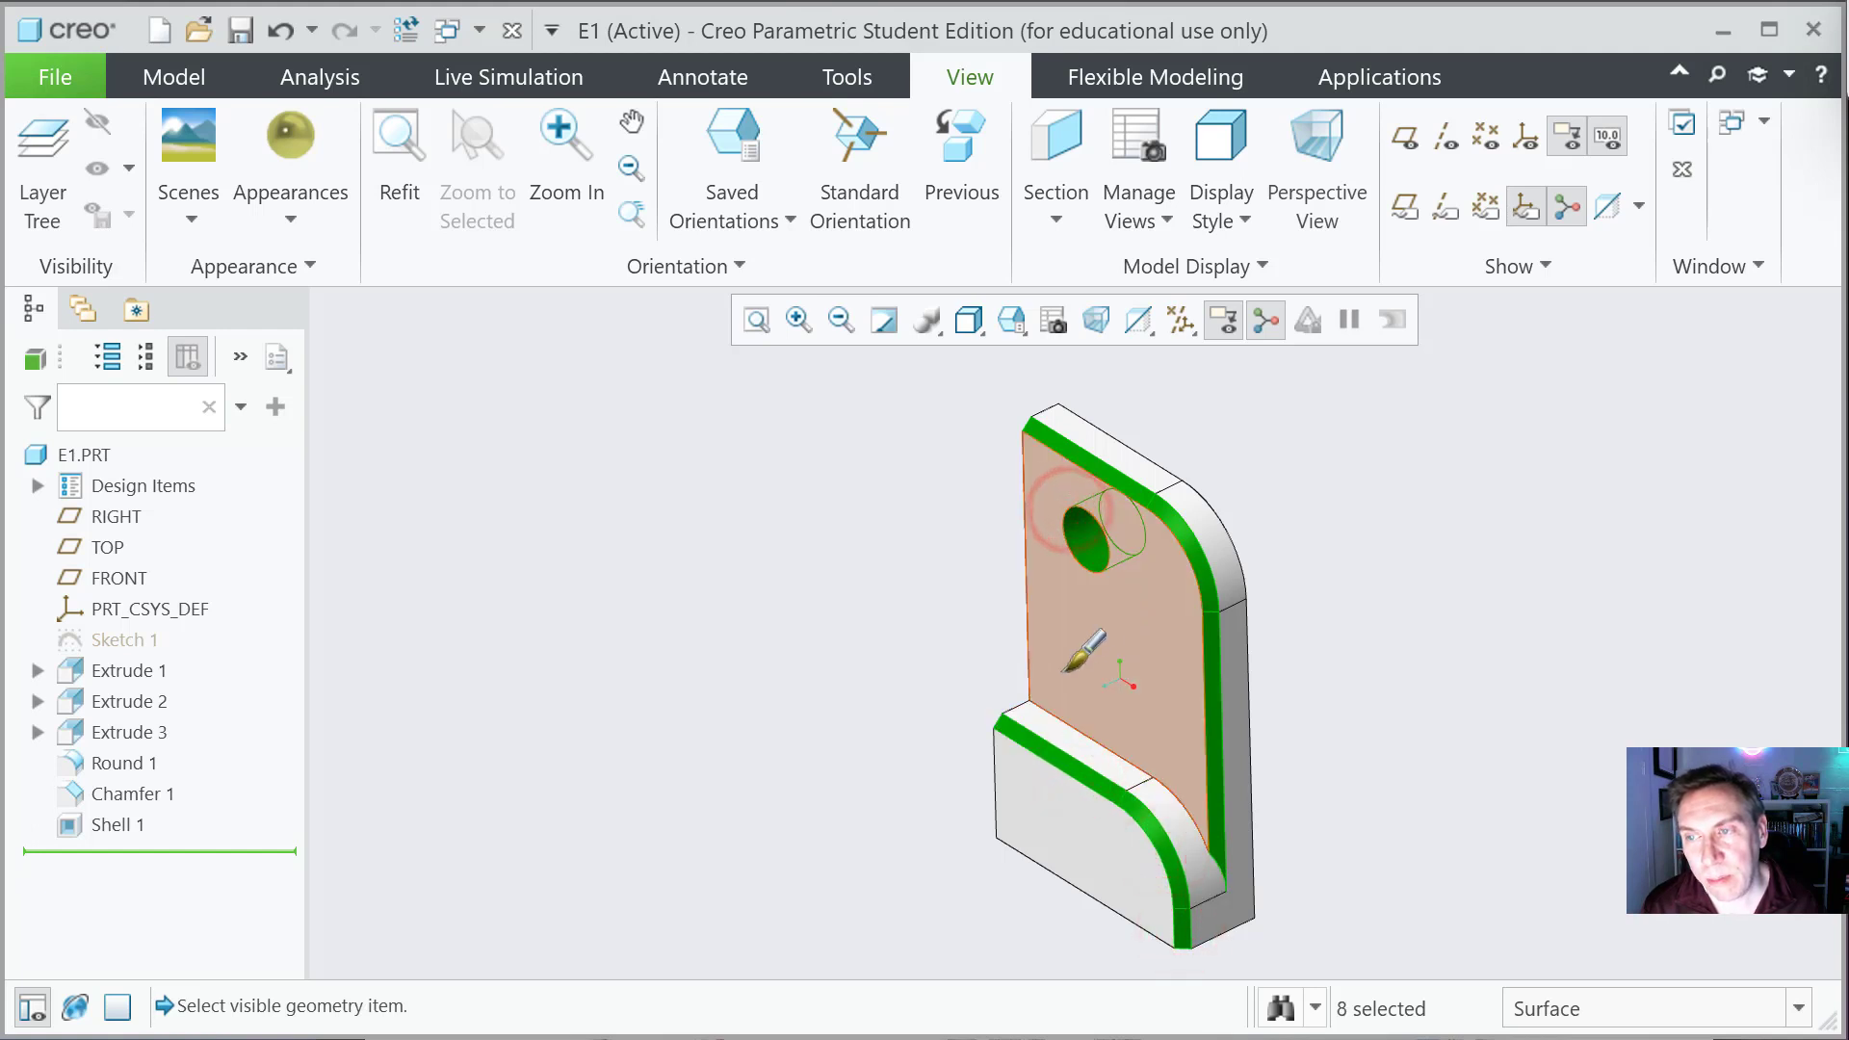
ctrl+click(1106, 474)
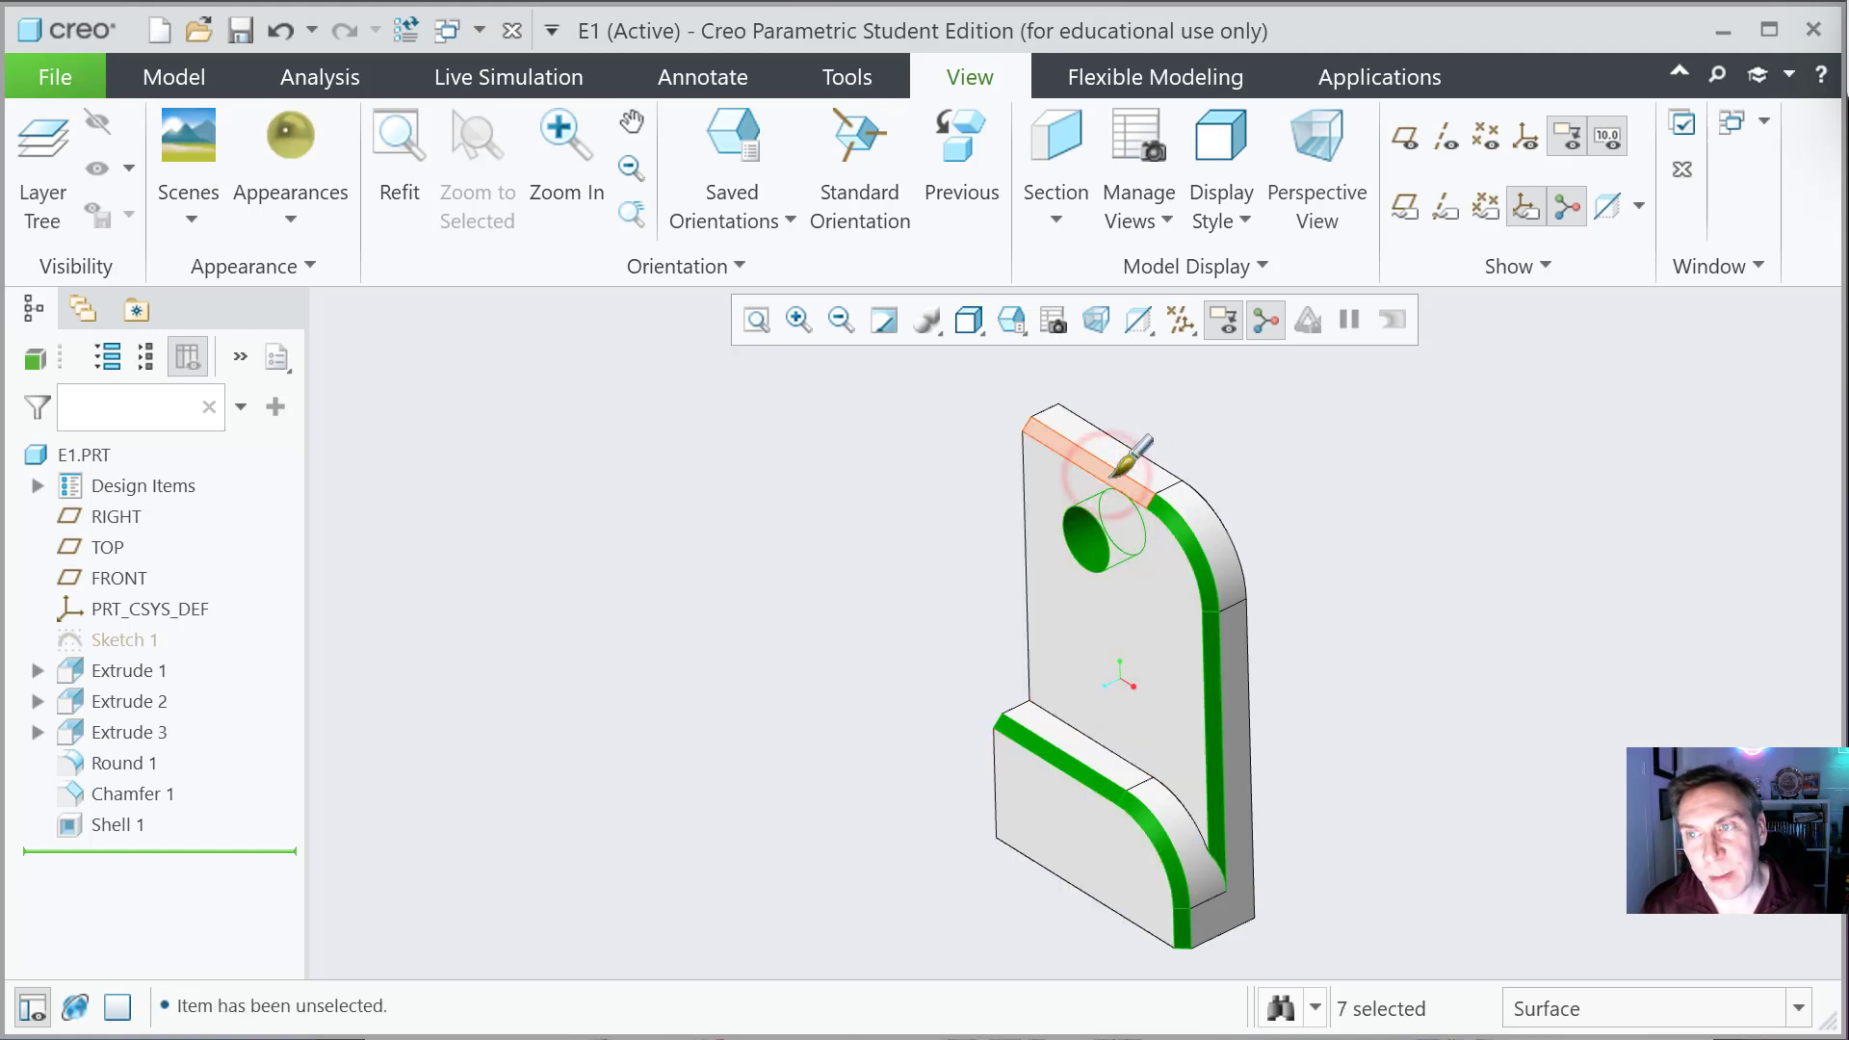
ctrl+click(1106, 474)
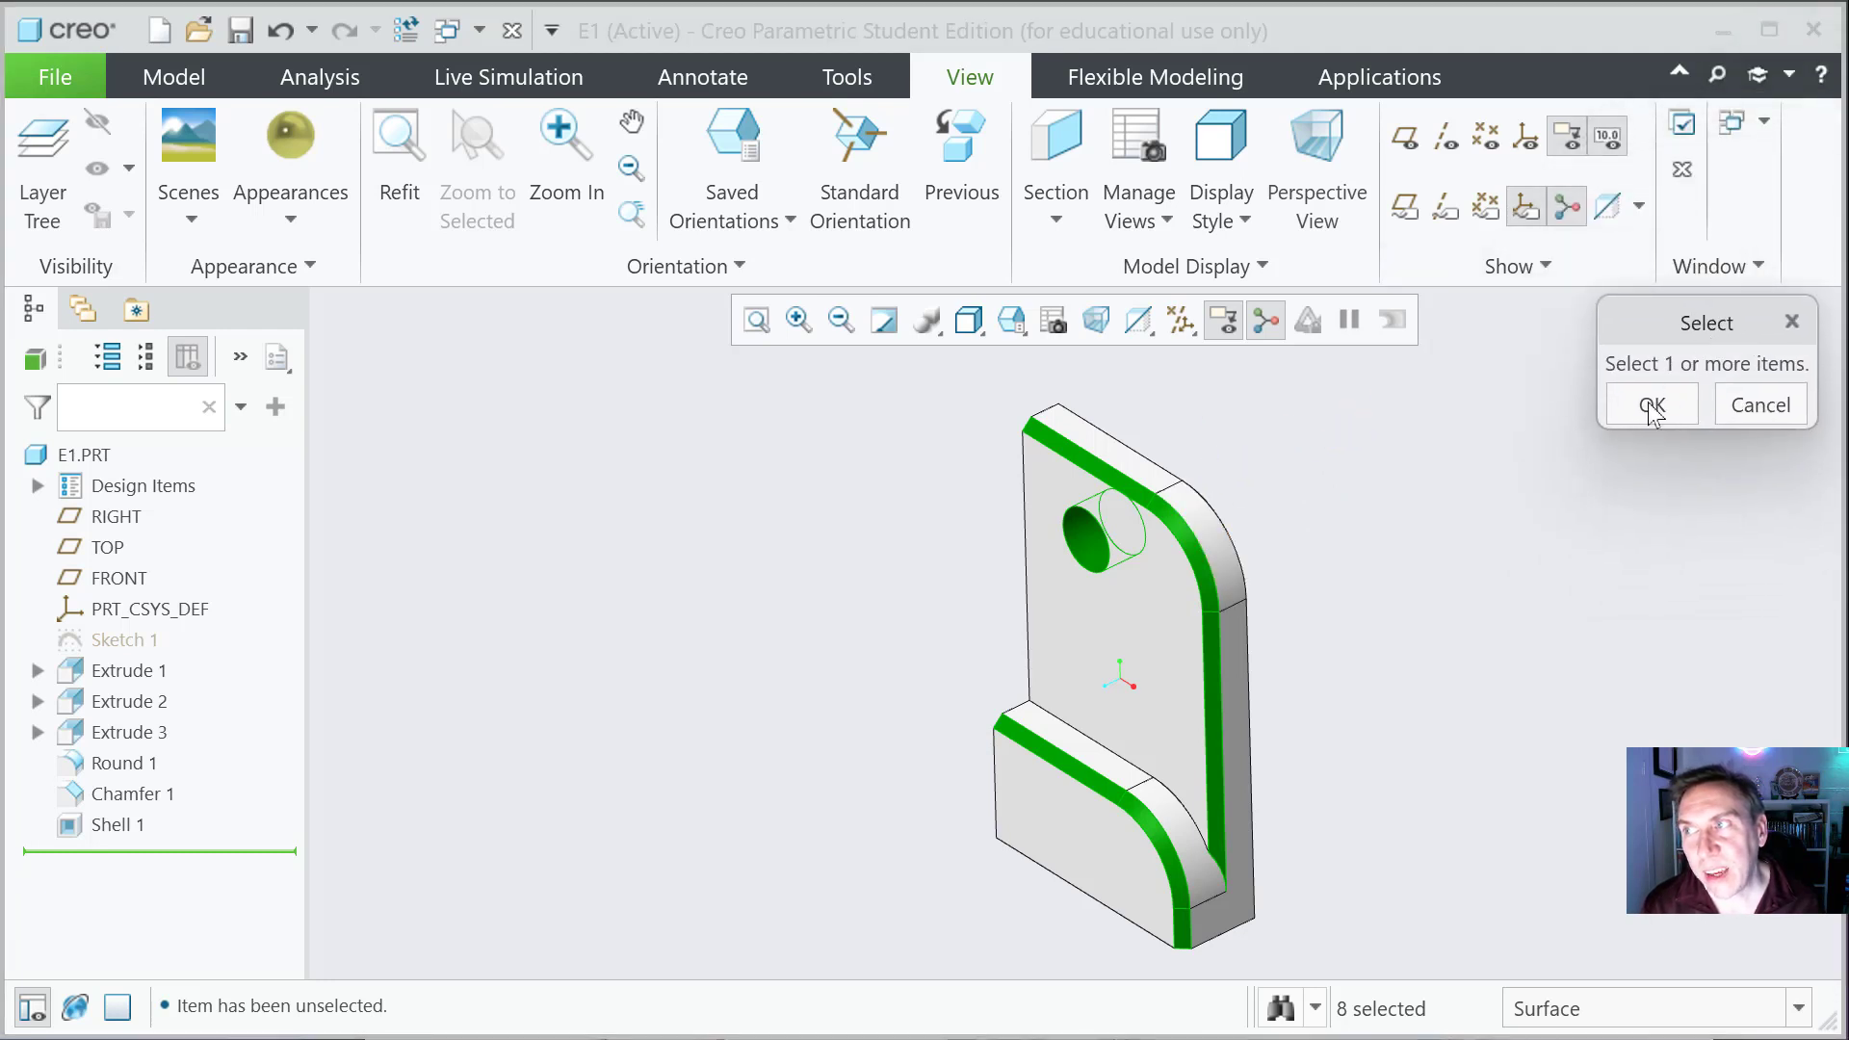
click(1652, 406)
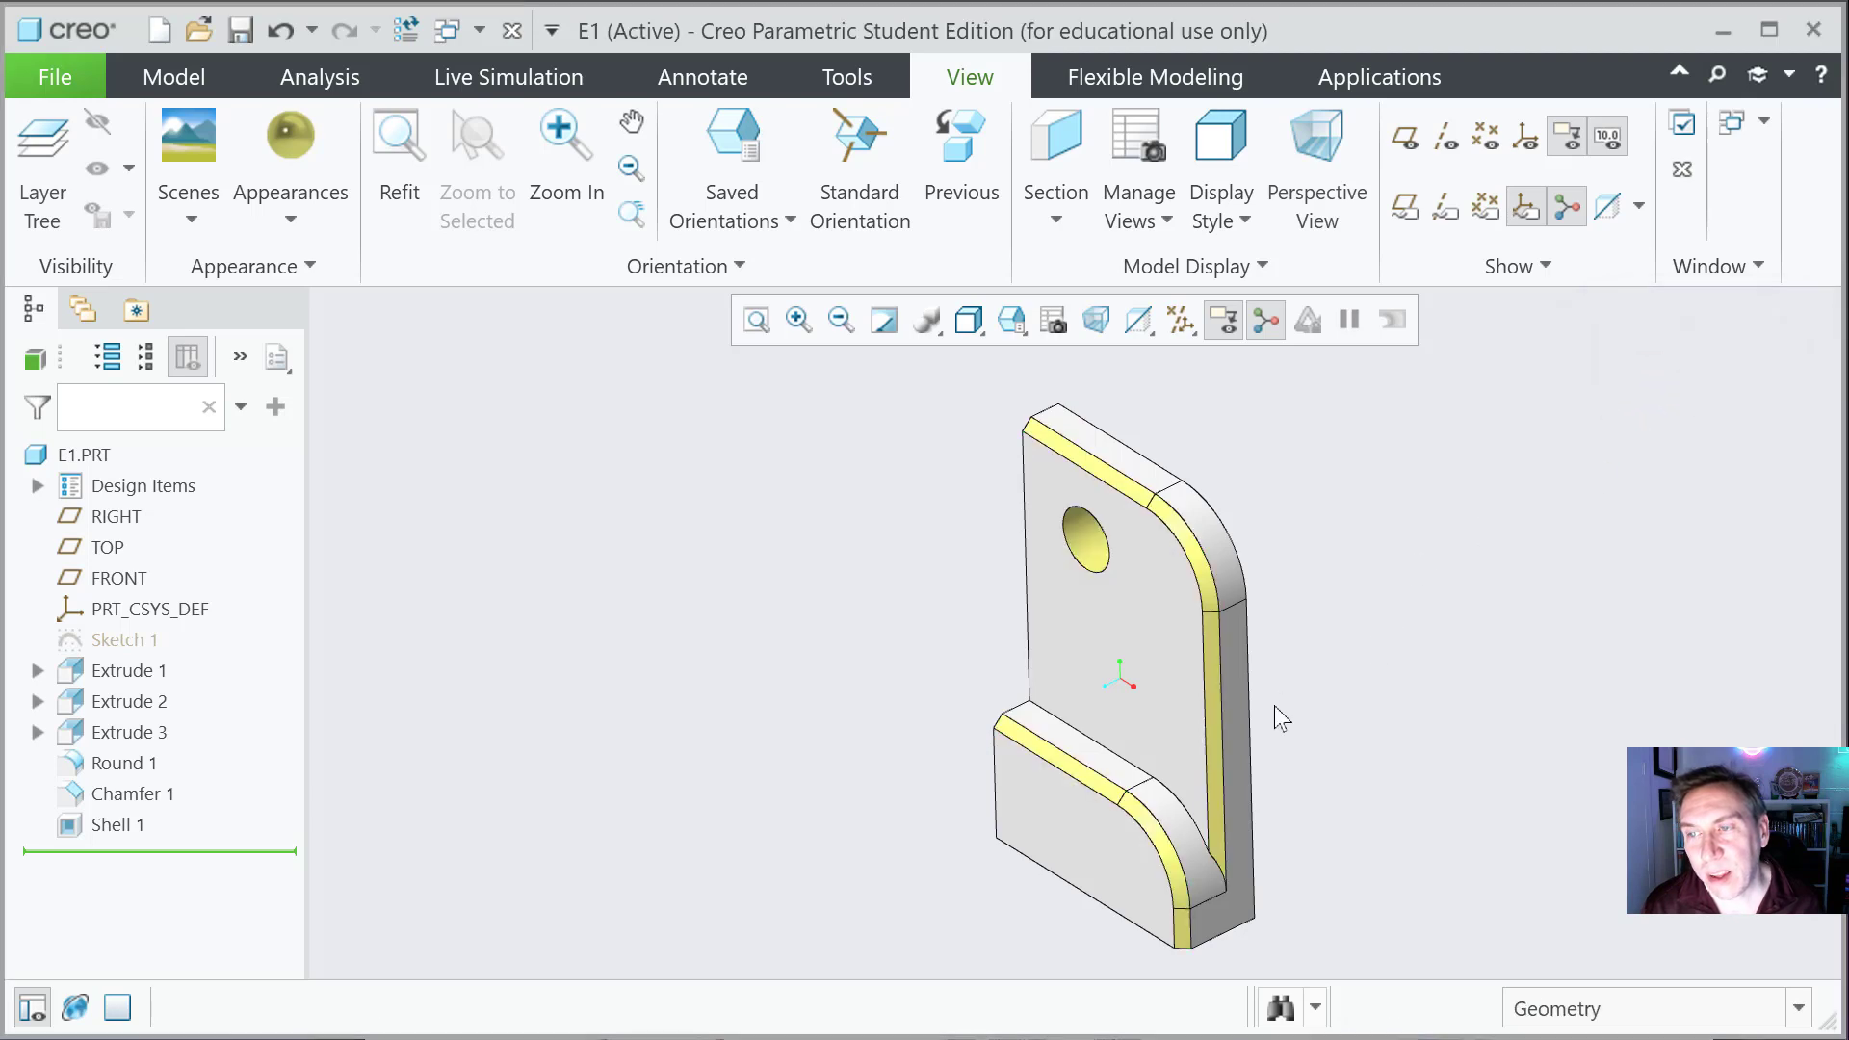
Step: Open the part in Render Studio with real-time rendering and turn on perspective view
mouse_move(1329, 694)
middle_down()
mouse_move(1407, 661)
mouse_move(1172, 648)
mouse_move(1274, 643)
mouse_move(1391, 685)
mouse_move(1313, 672)
middle_up()
key(ctrl+d)
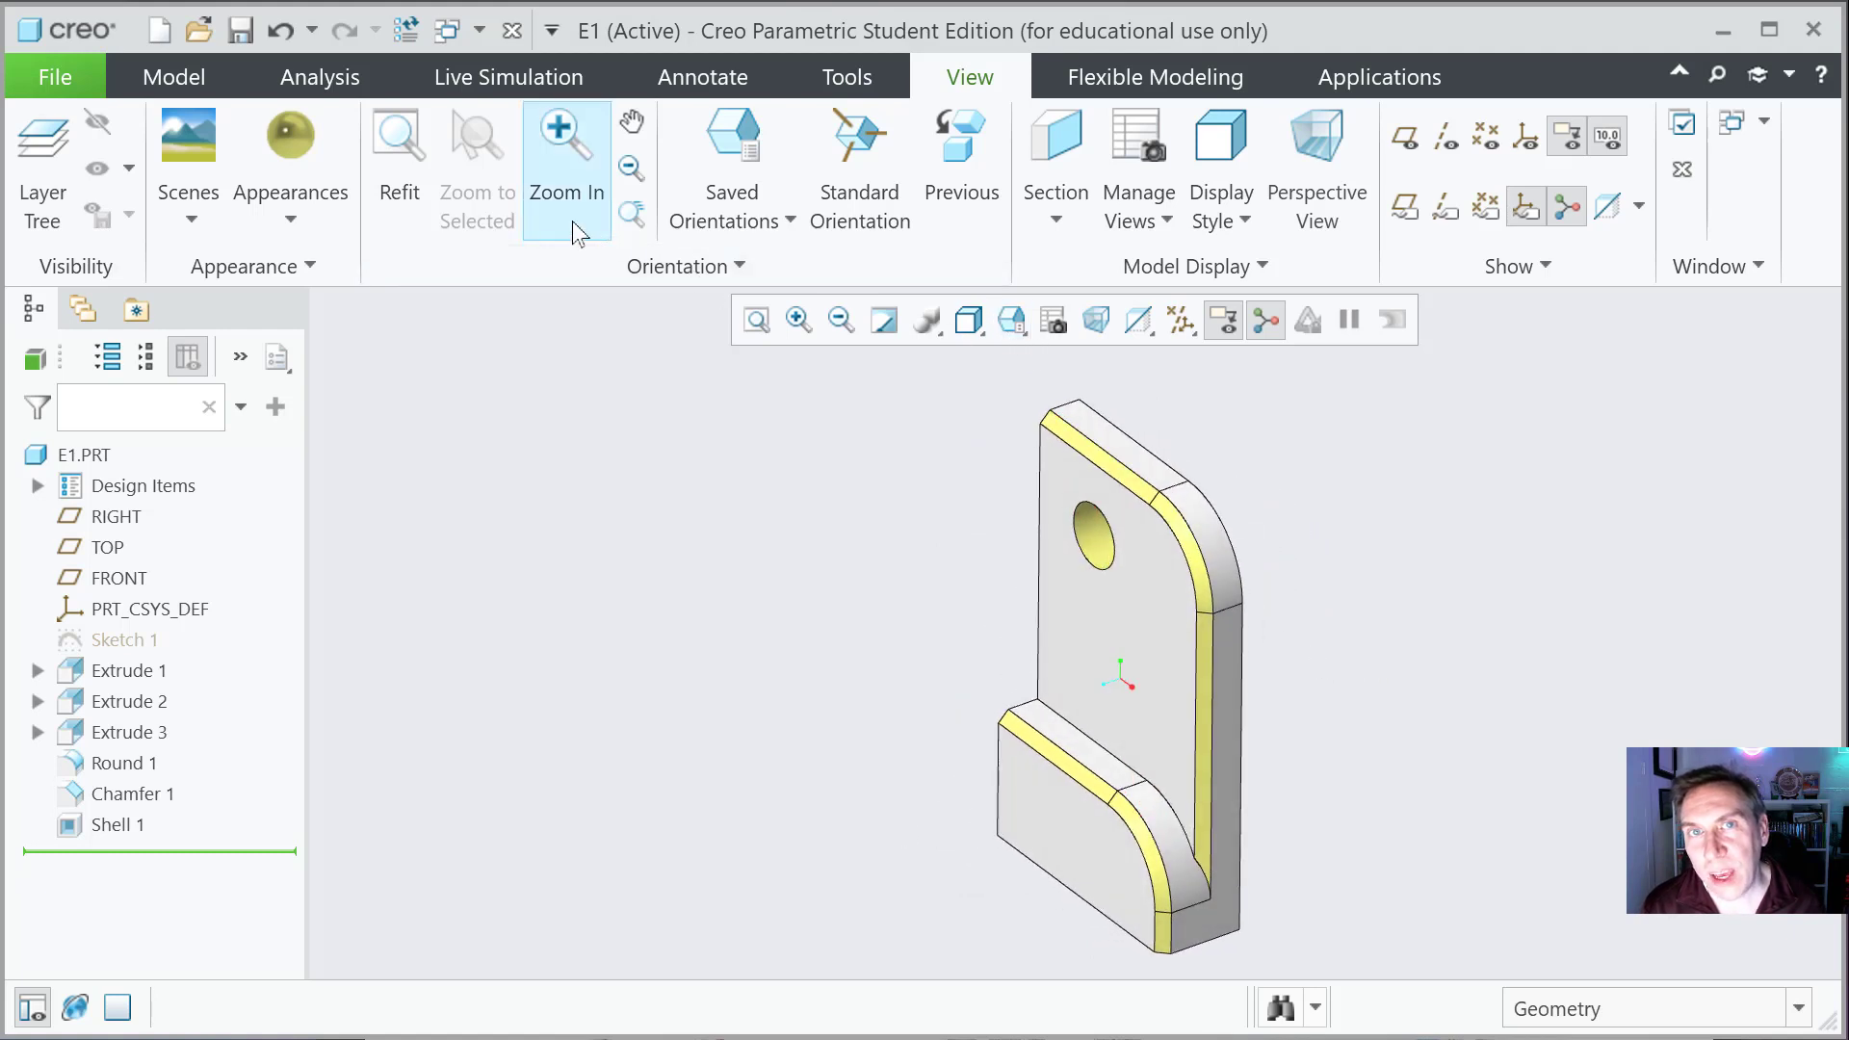
click(1383, 73)
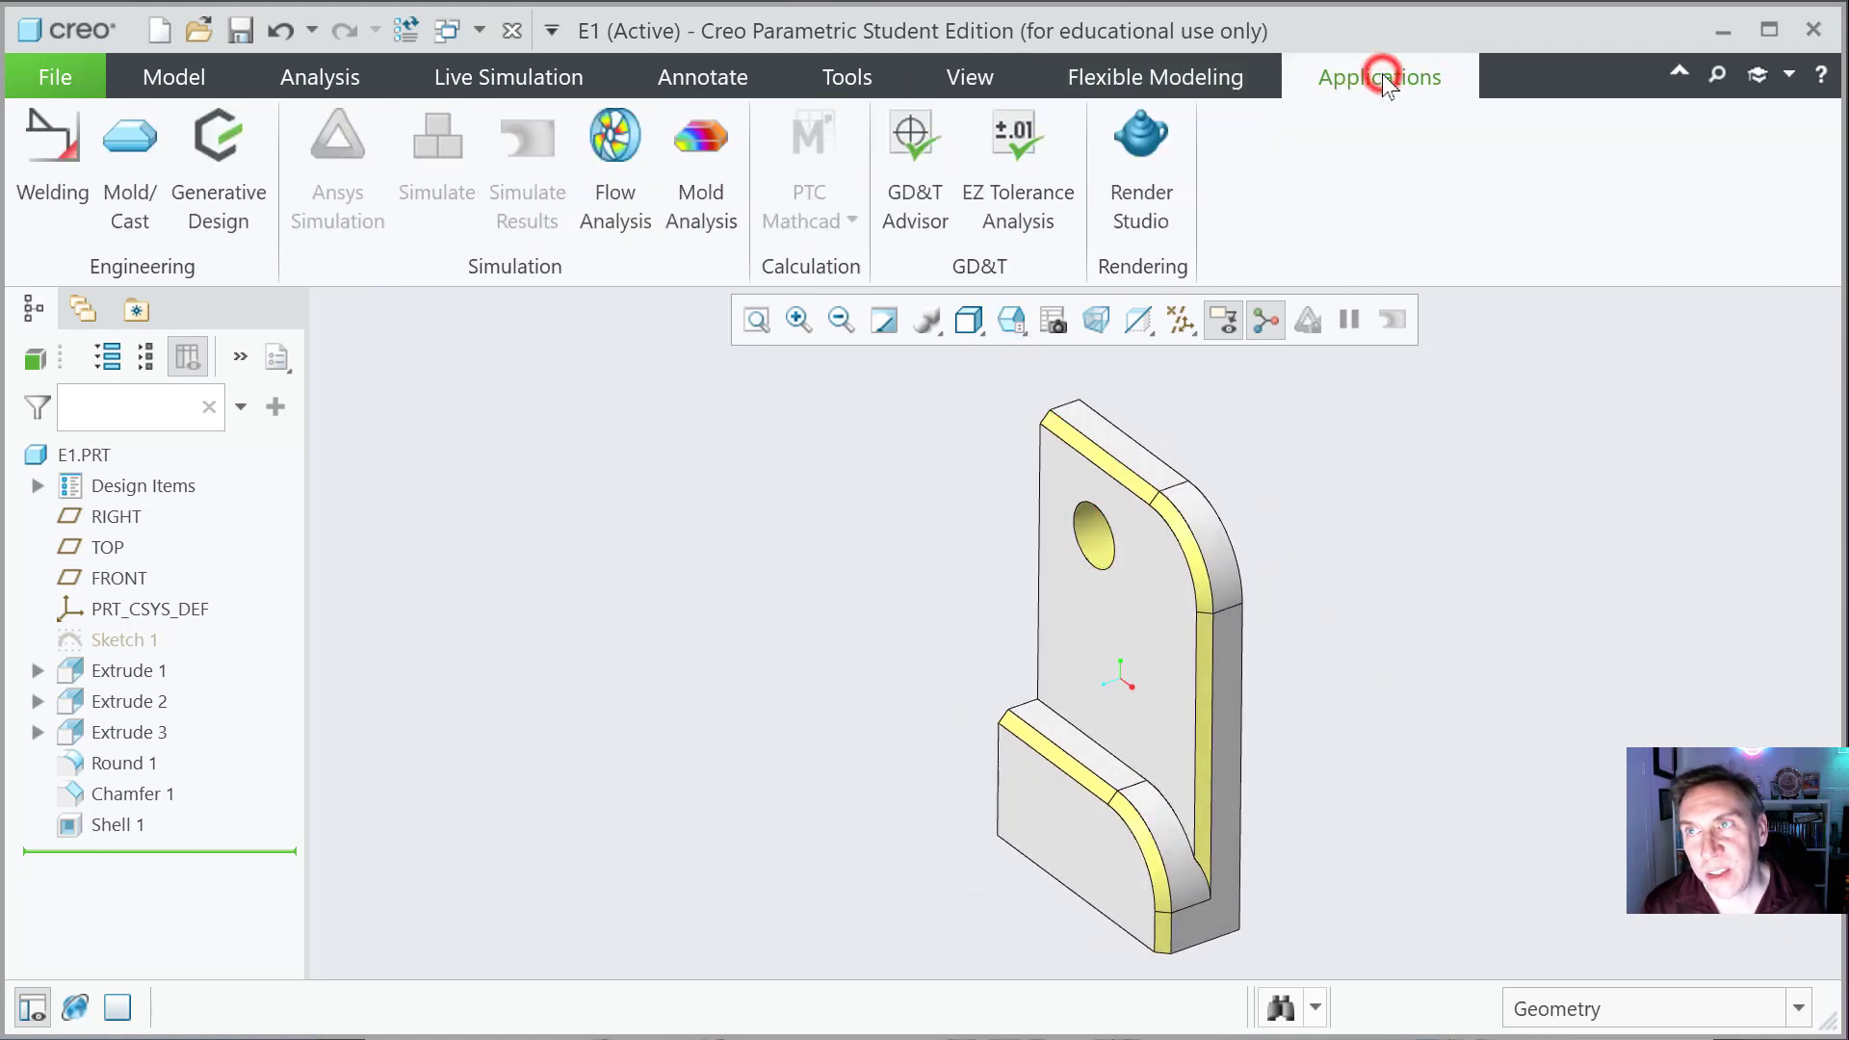
click(1161, 186)
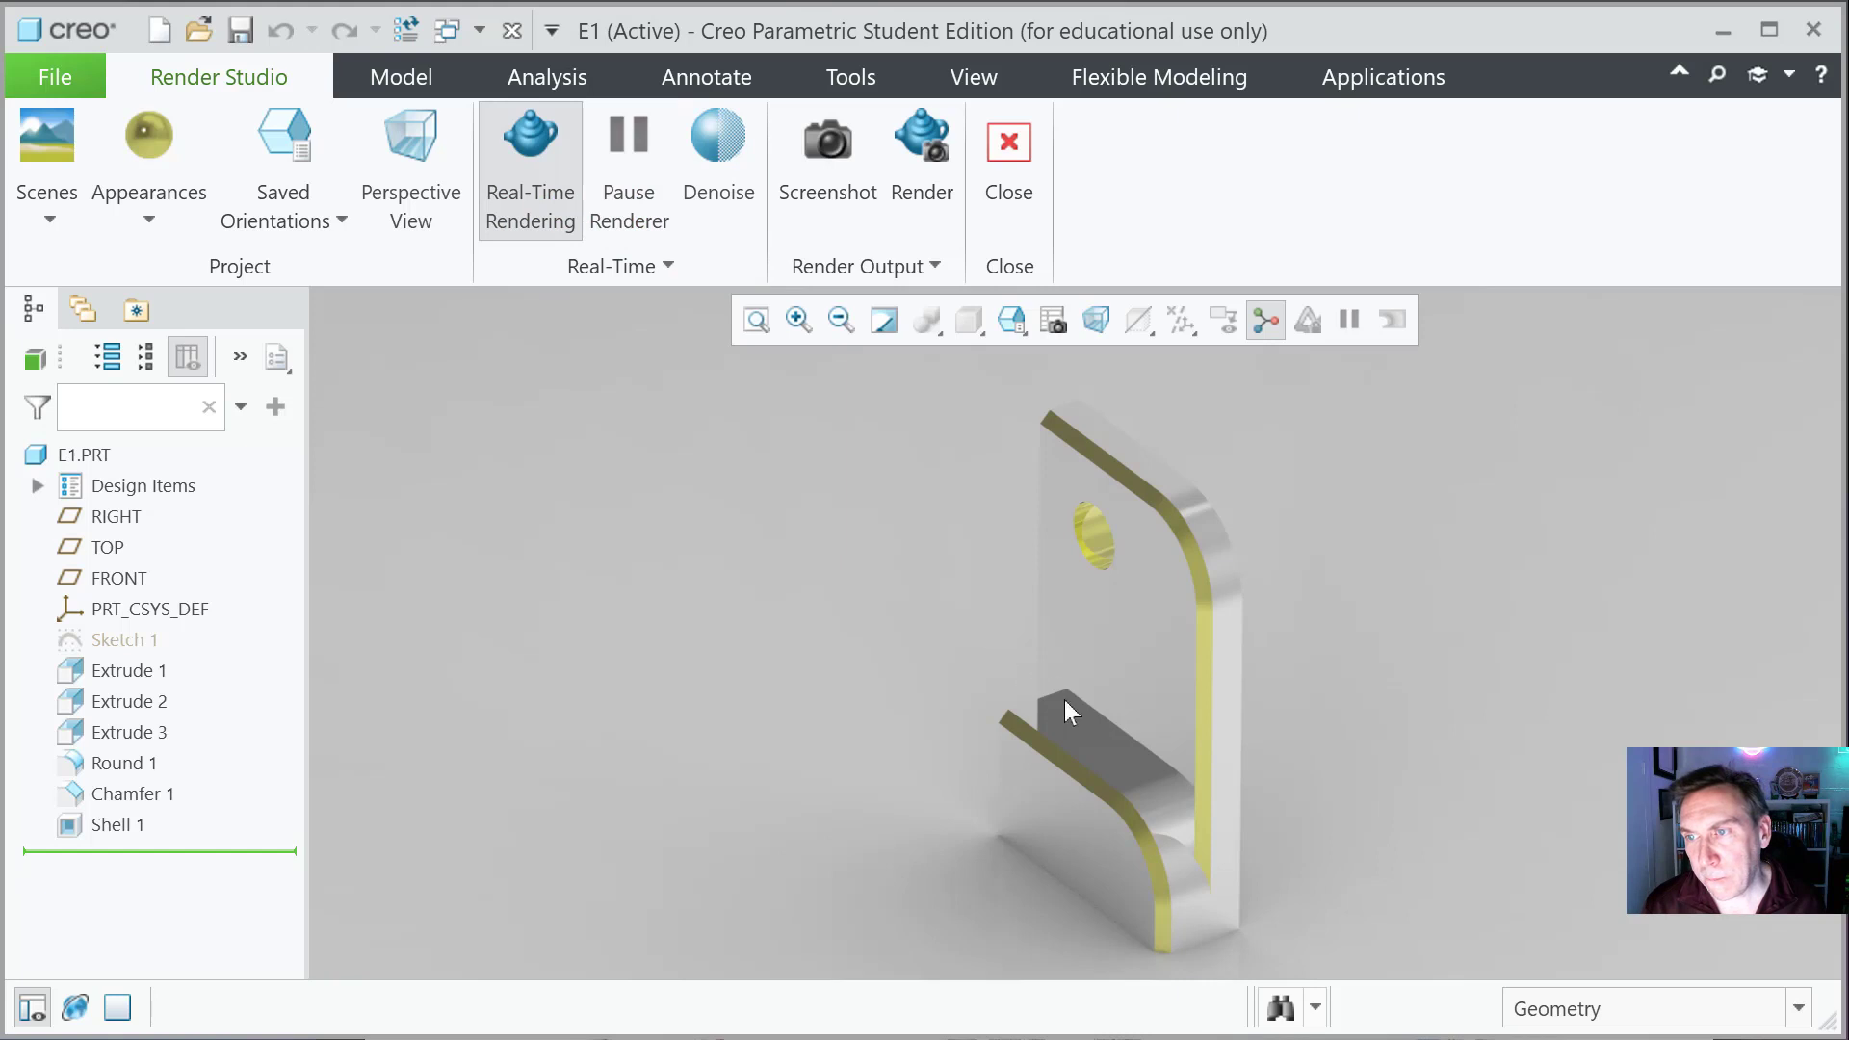
middle_drag(1087, 643, 1125, 698)
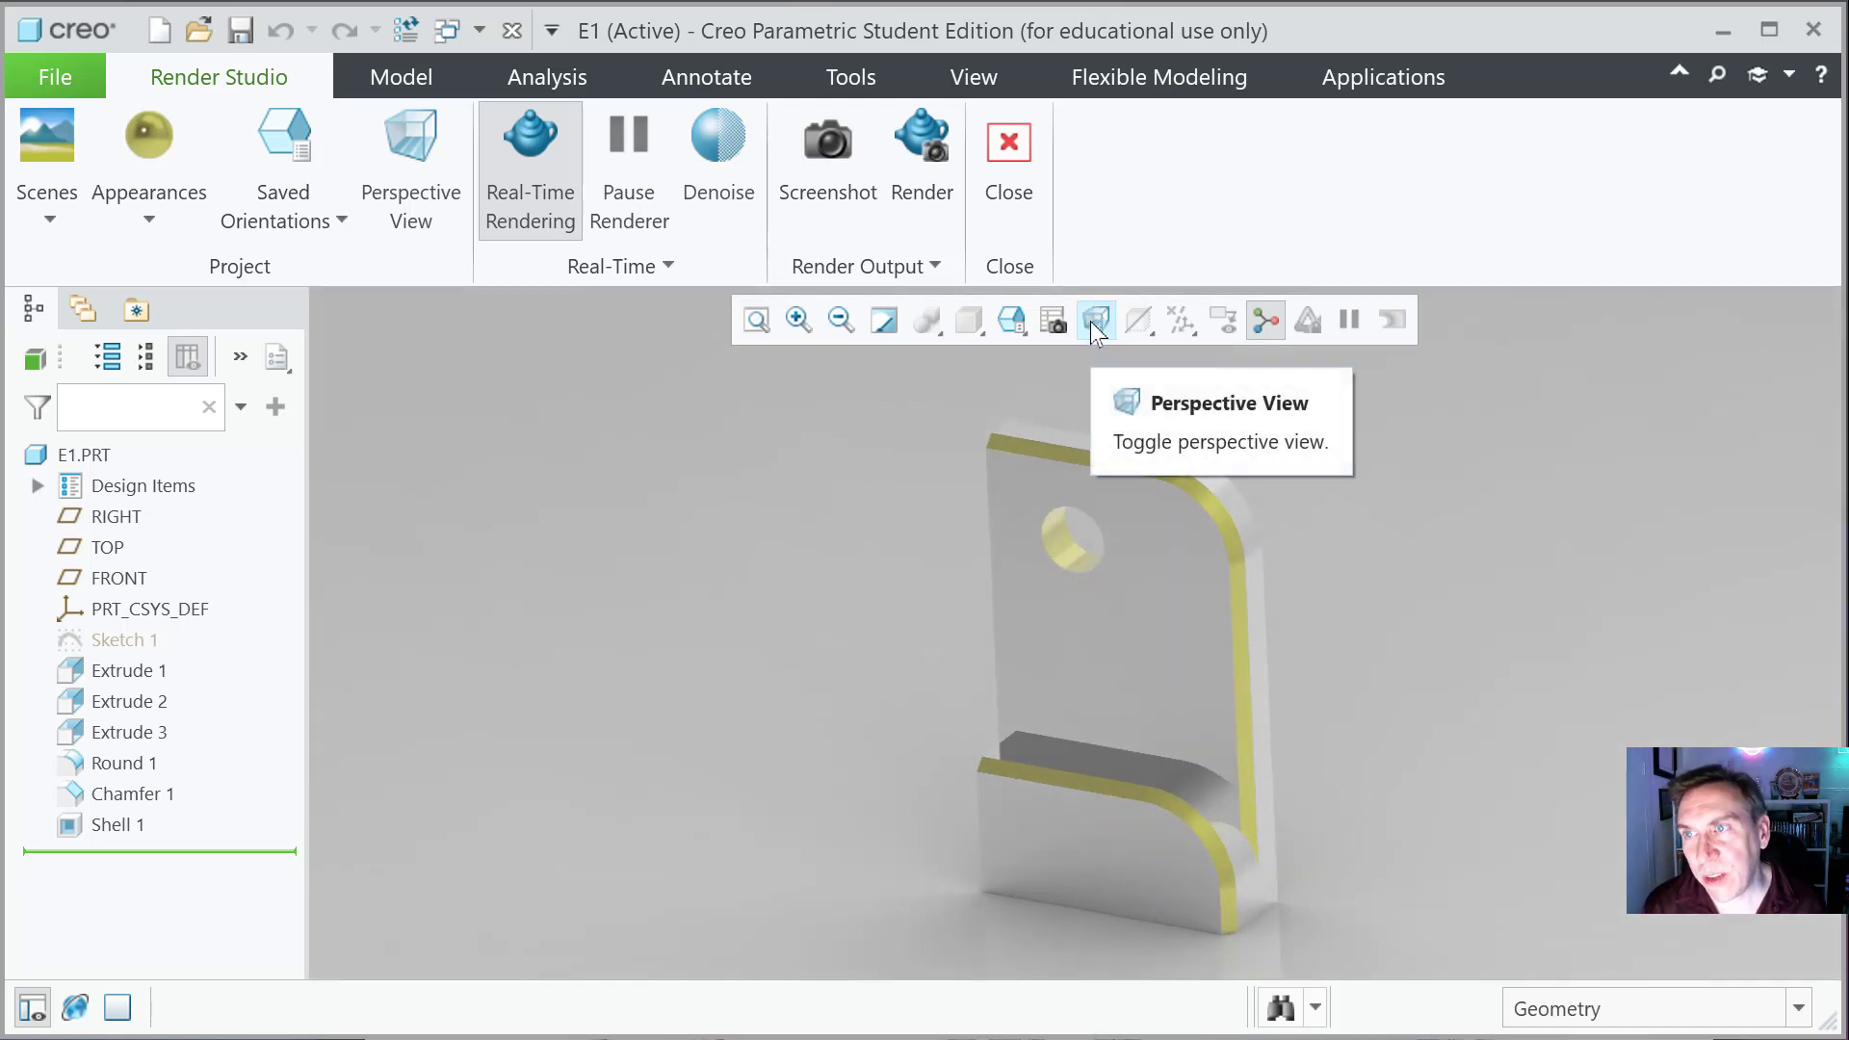
click(414, 185)
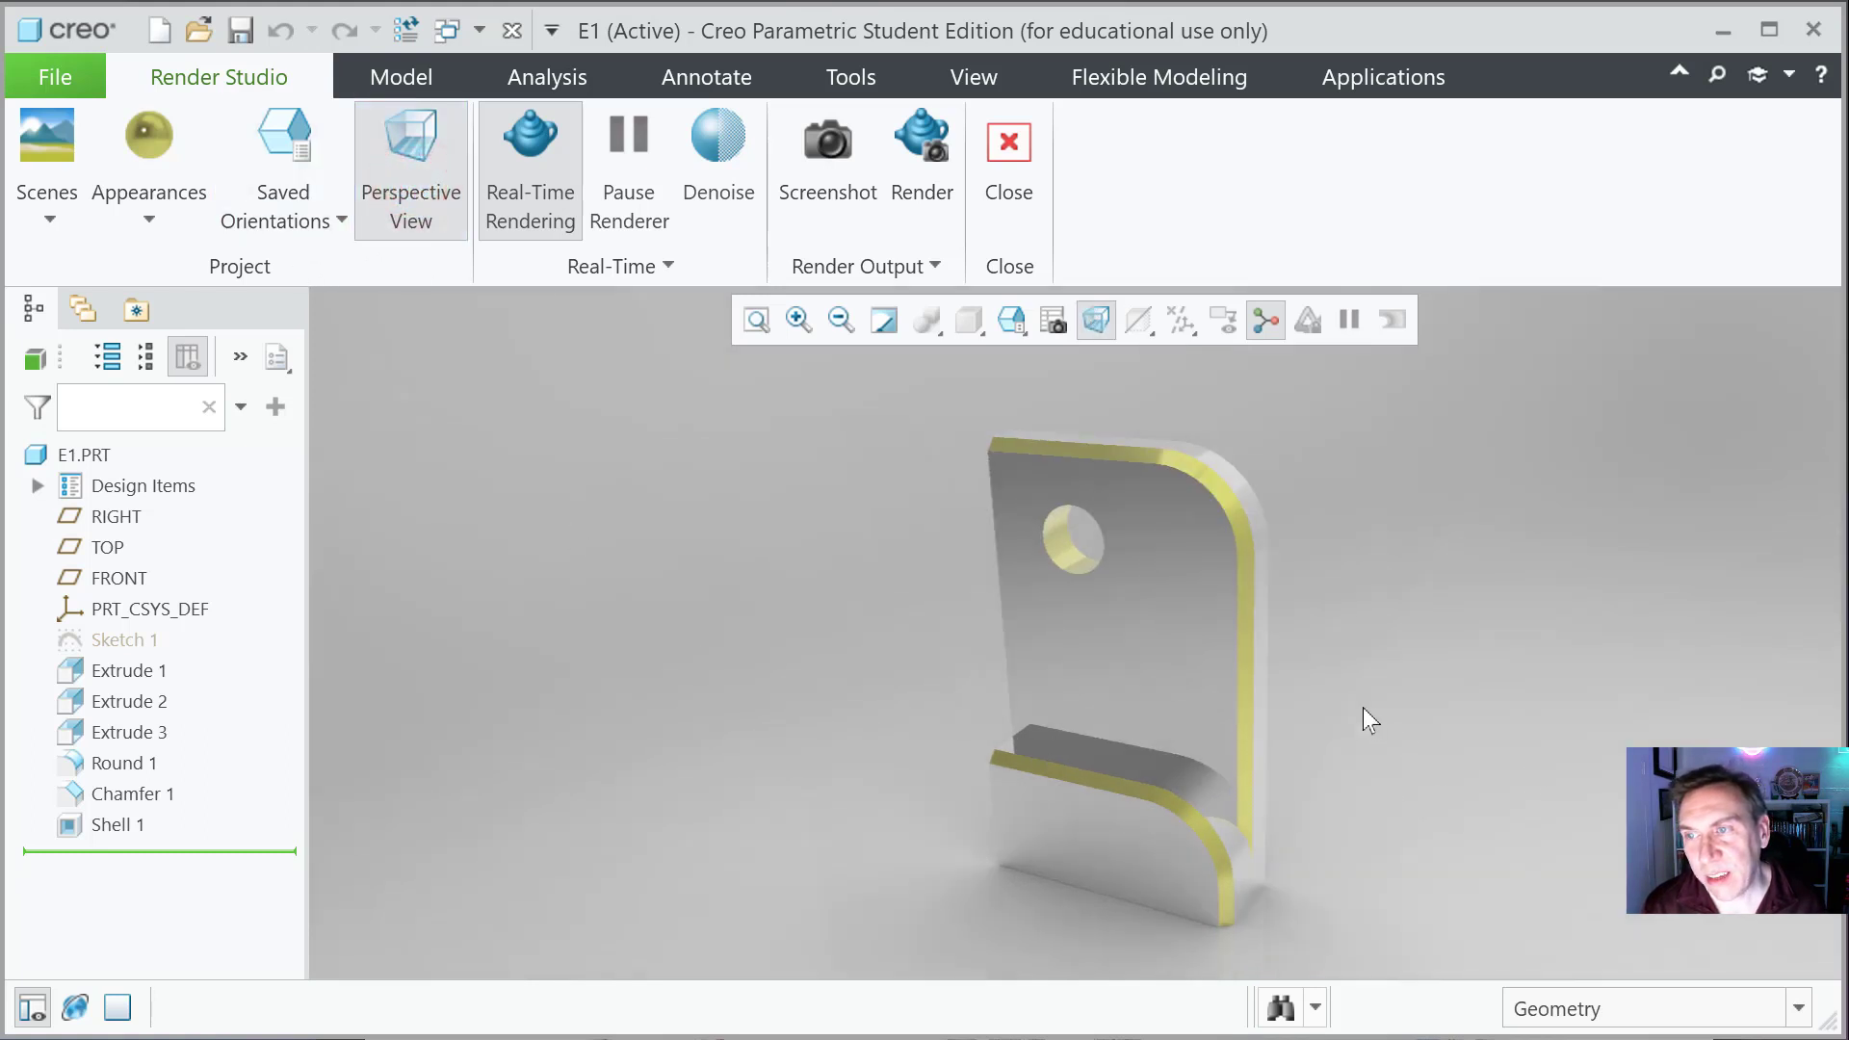
mouse_move(1362, 709)
middle_down()
mouse_move(1330, 747)
mouse_move(1351, 730)
middle_up()
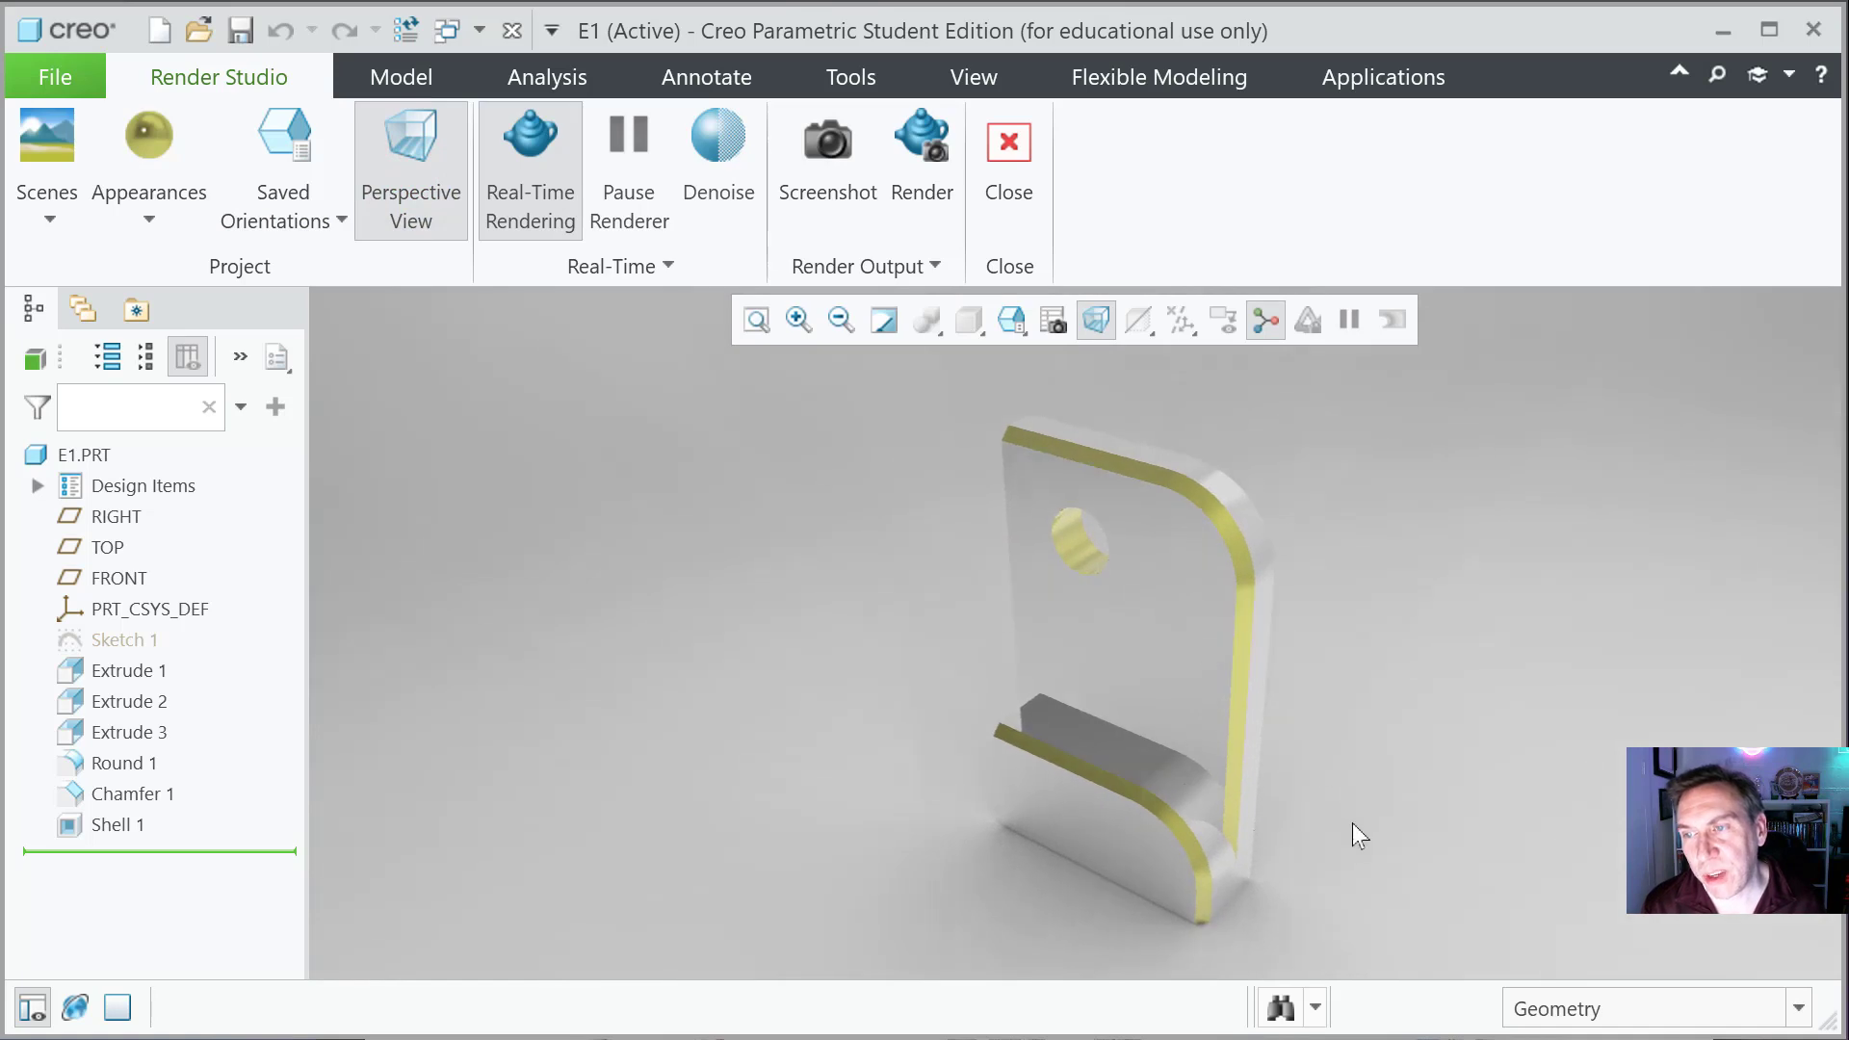
Step: Try to enable Denoise for the real-time rendering and check the processor load in Task Manager
click(704, 165)
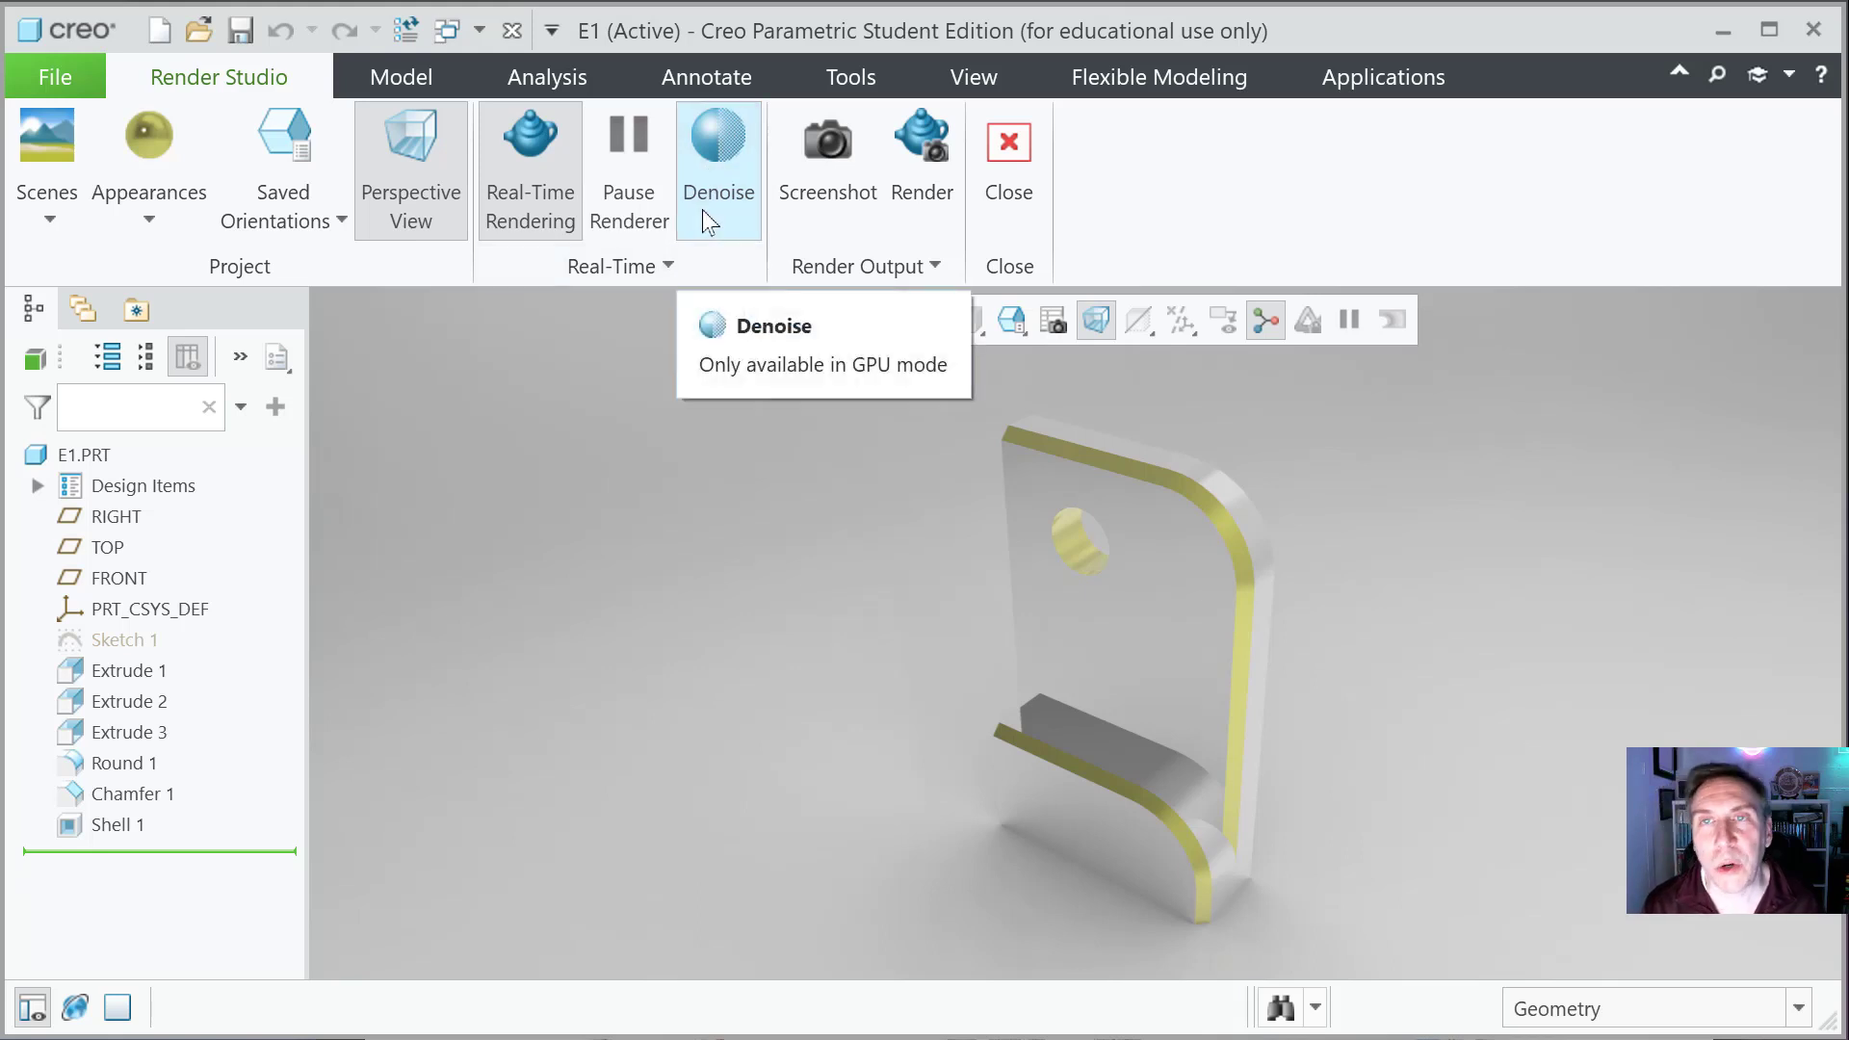
click(702, 210)
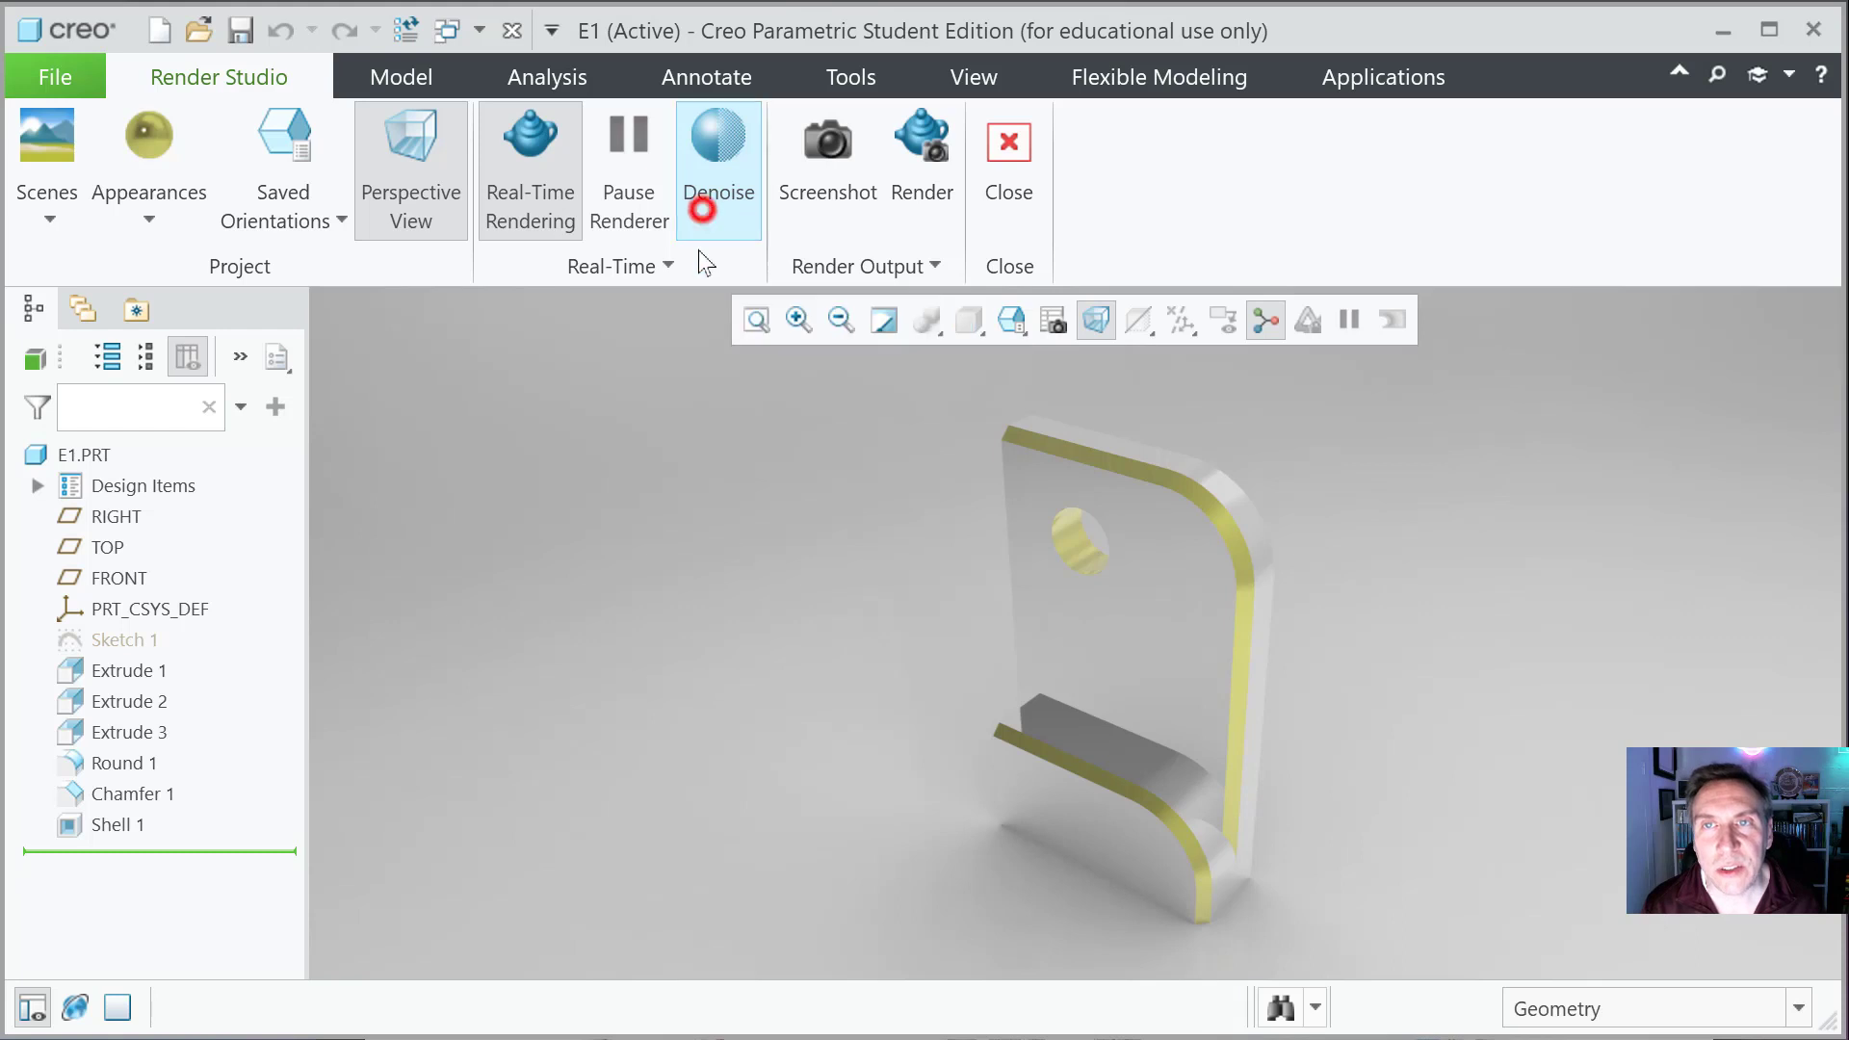
click(622, 270)
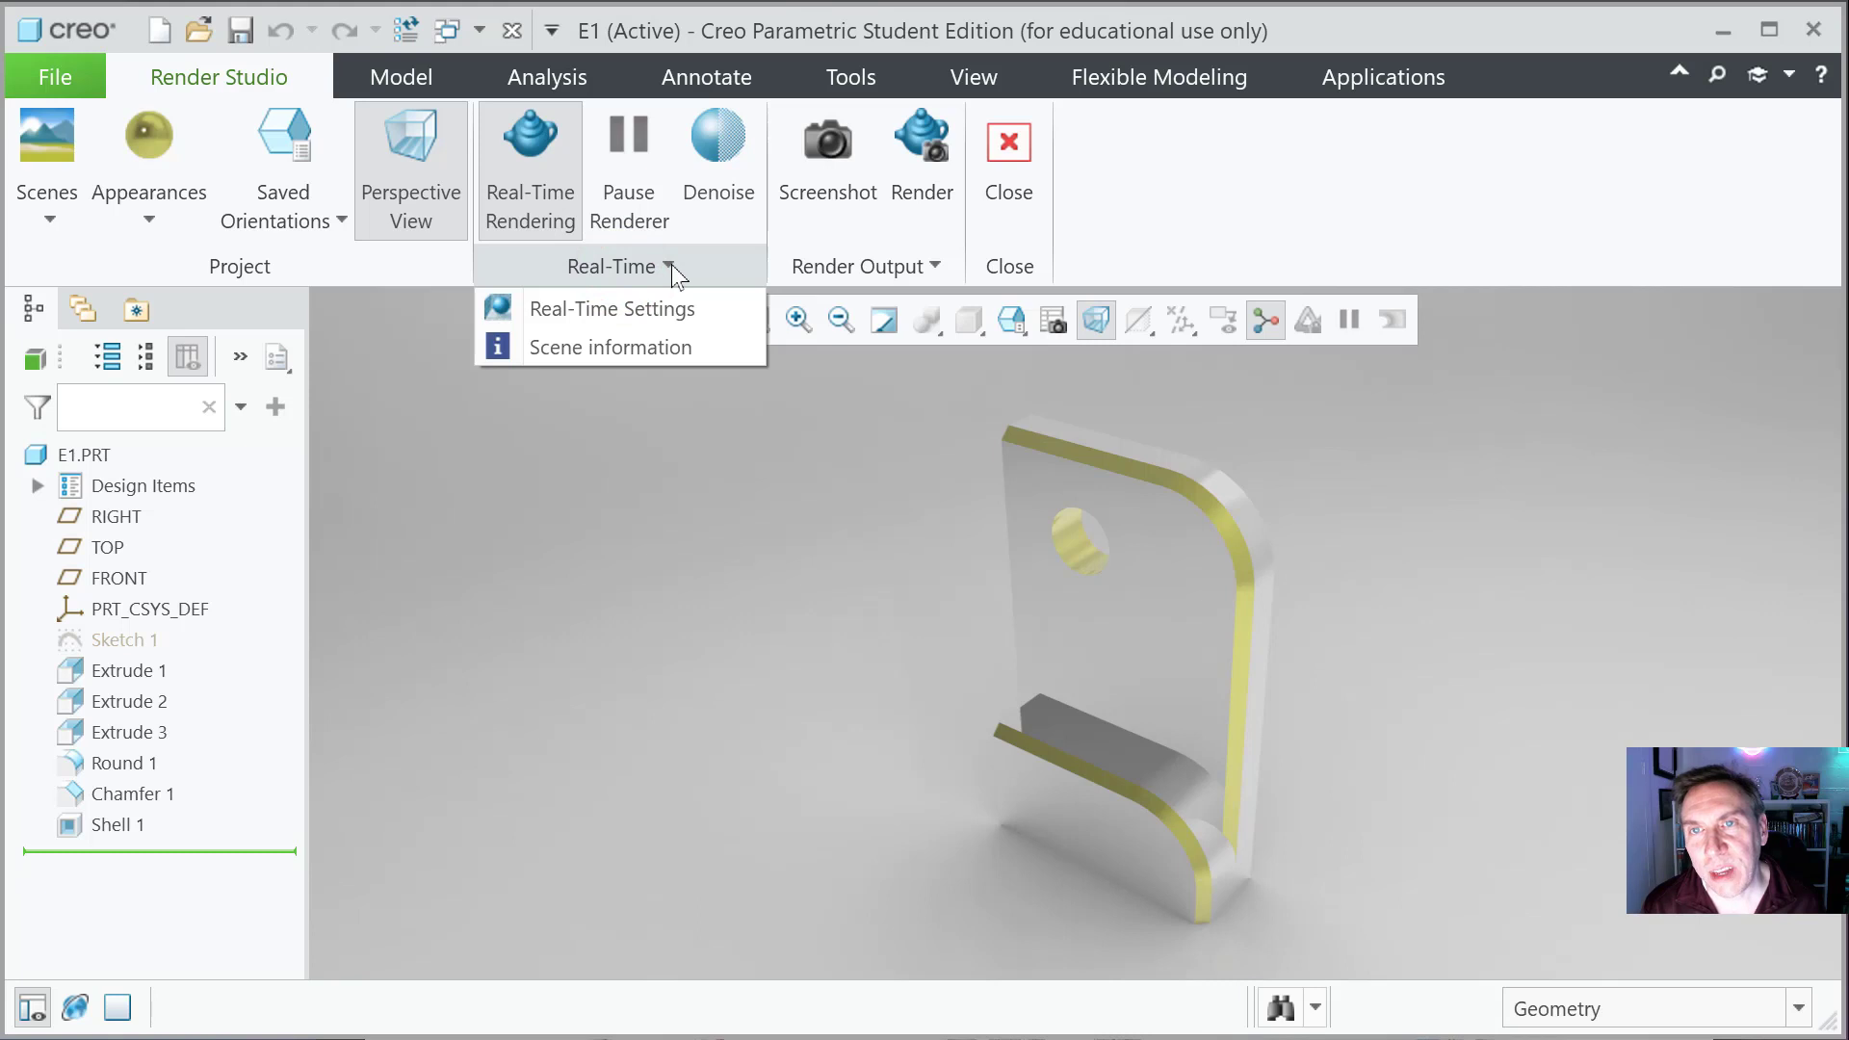
click(669, 269)
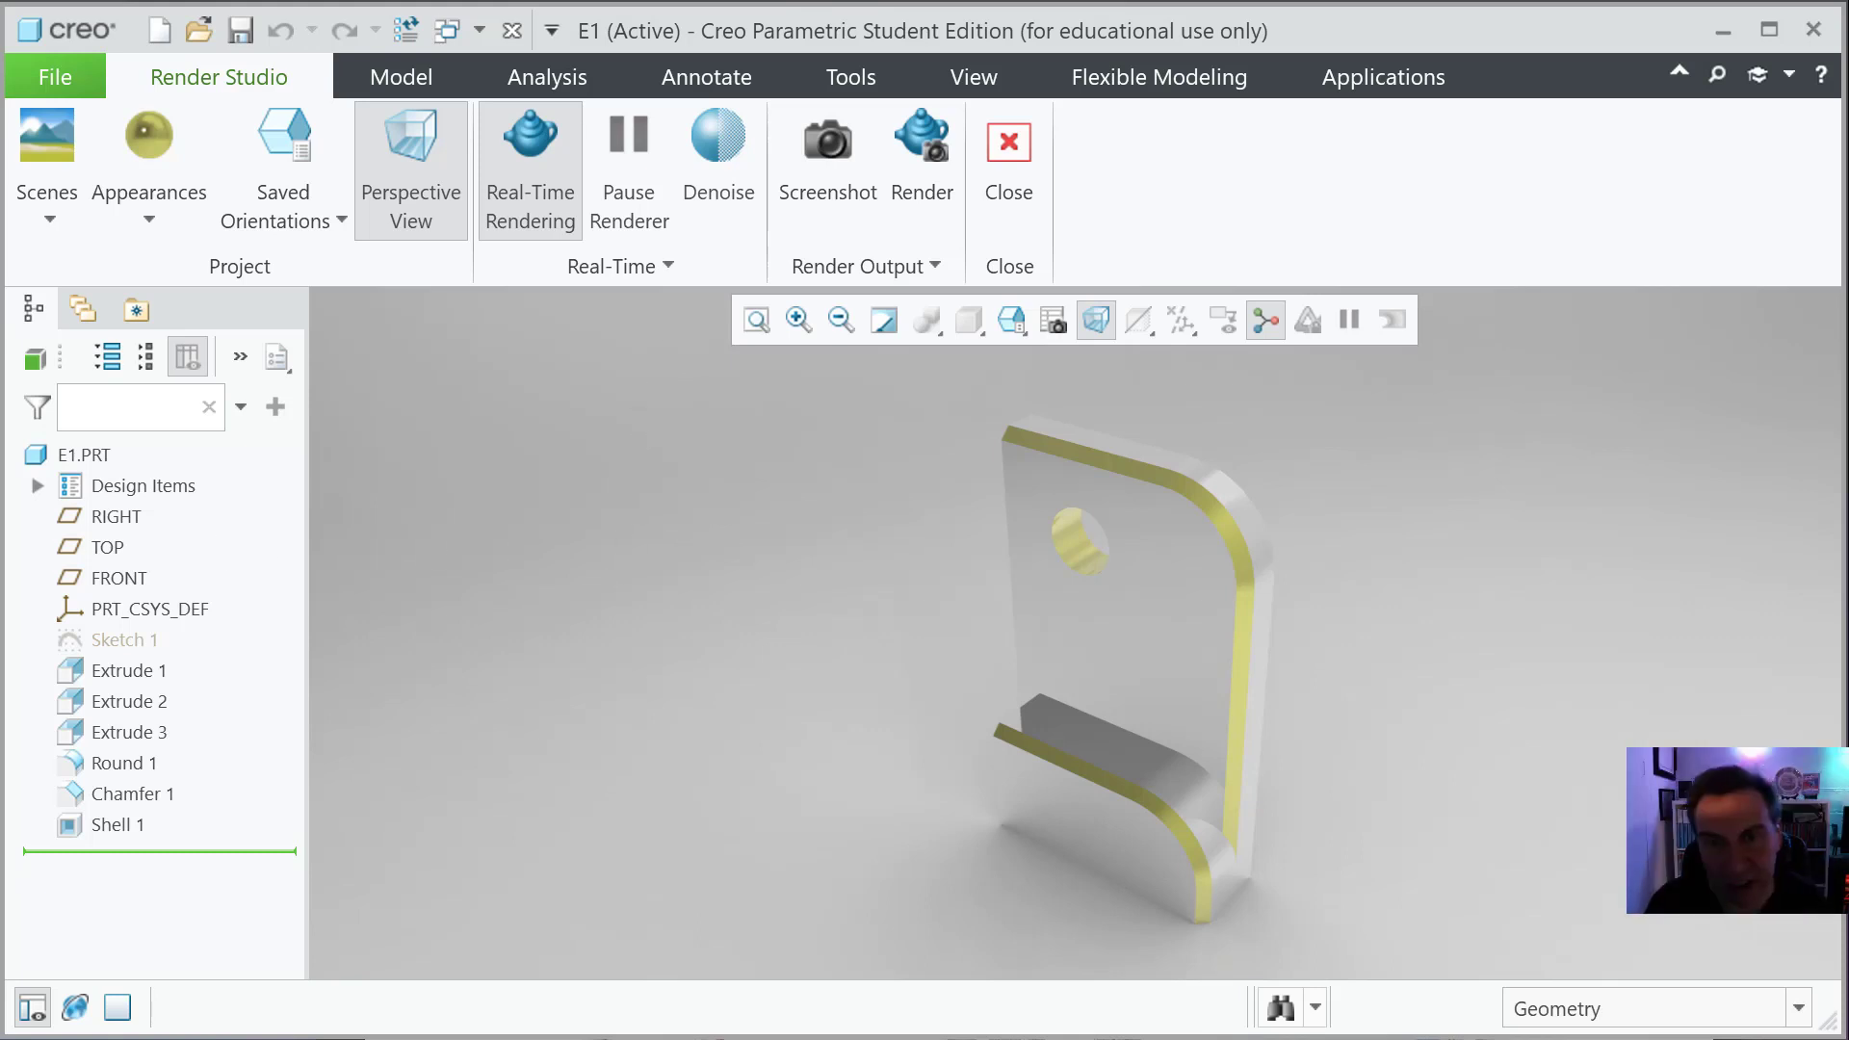
key(ctrl+shift+Escape)
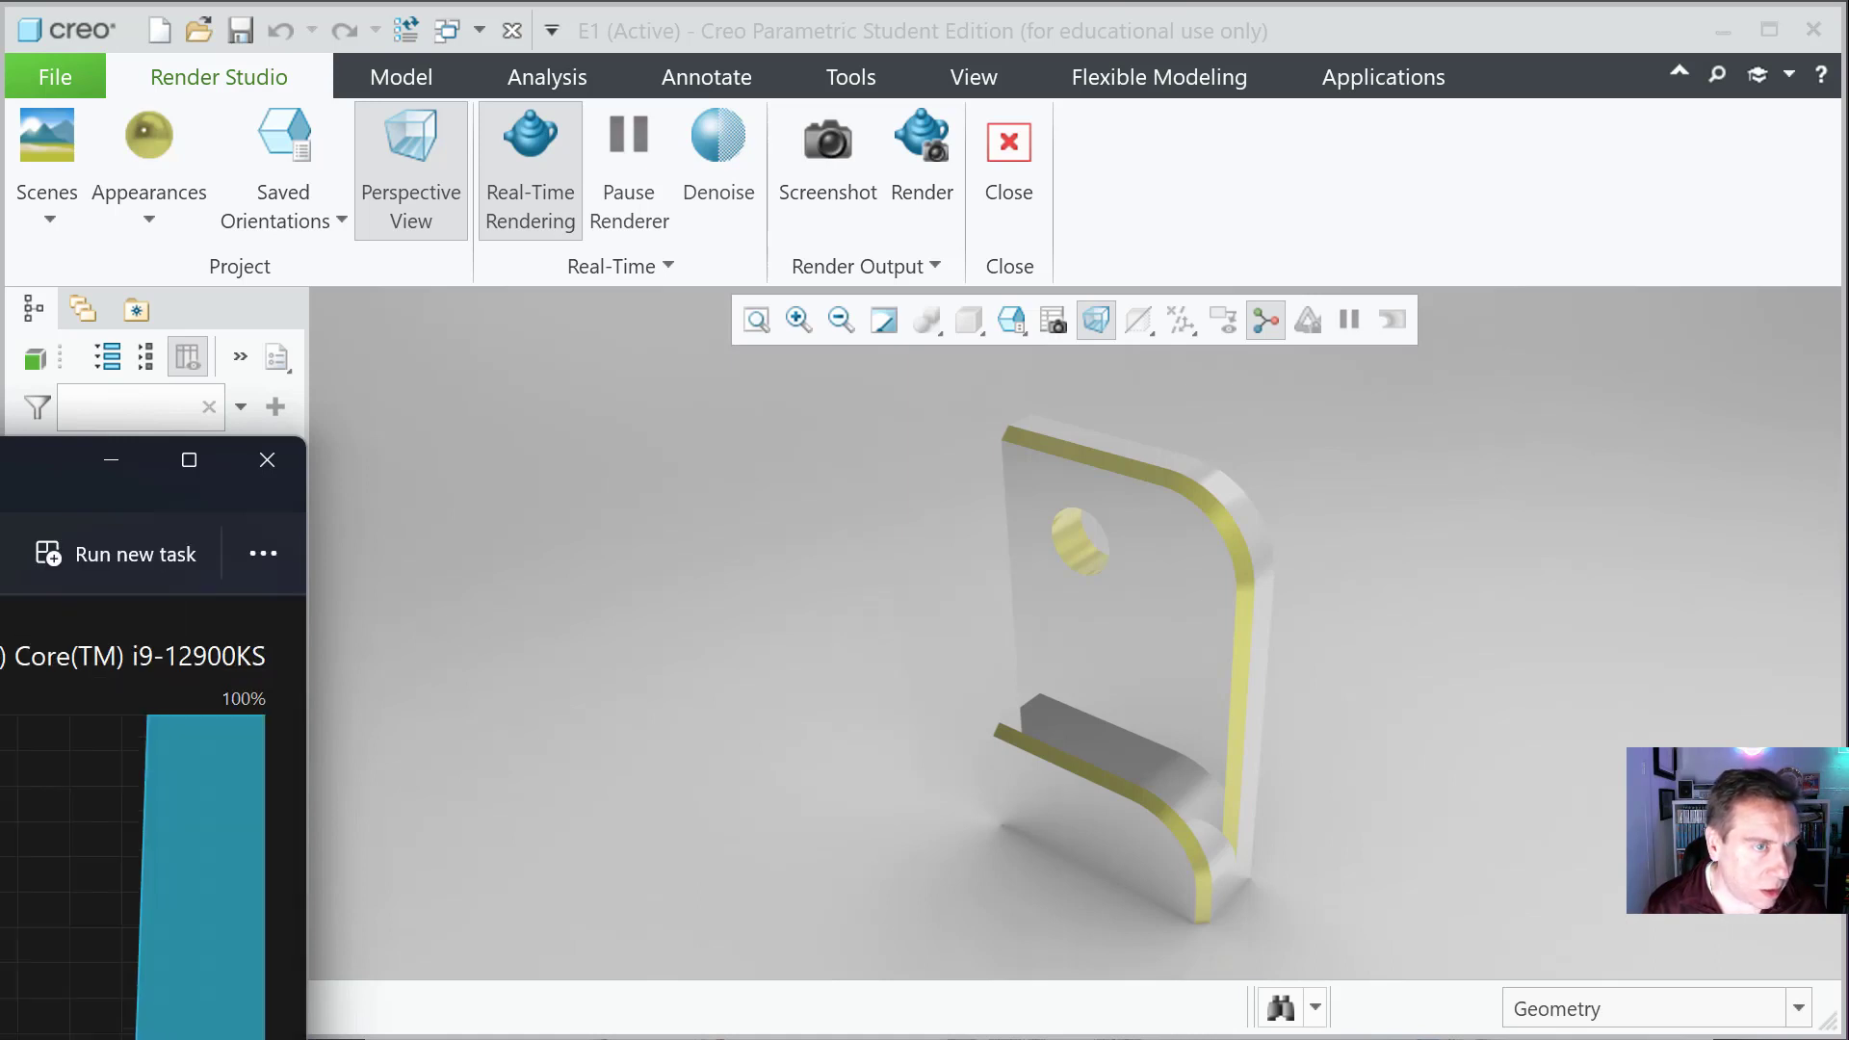
Step: Compare the processor load in Task Manager with real-time rendering switched off and on again, and close Task Manager
drag(0, 465, 941, 113)
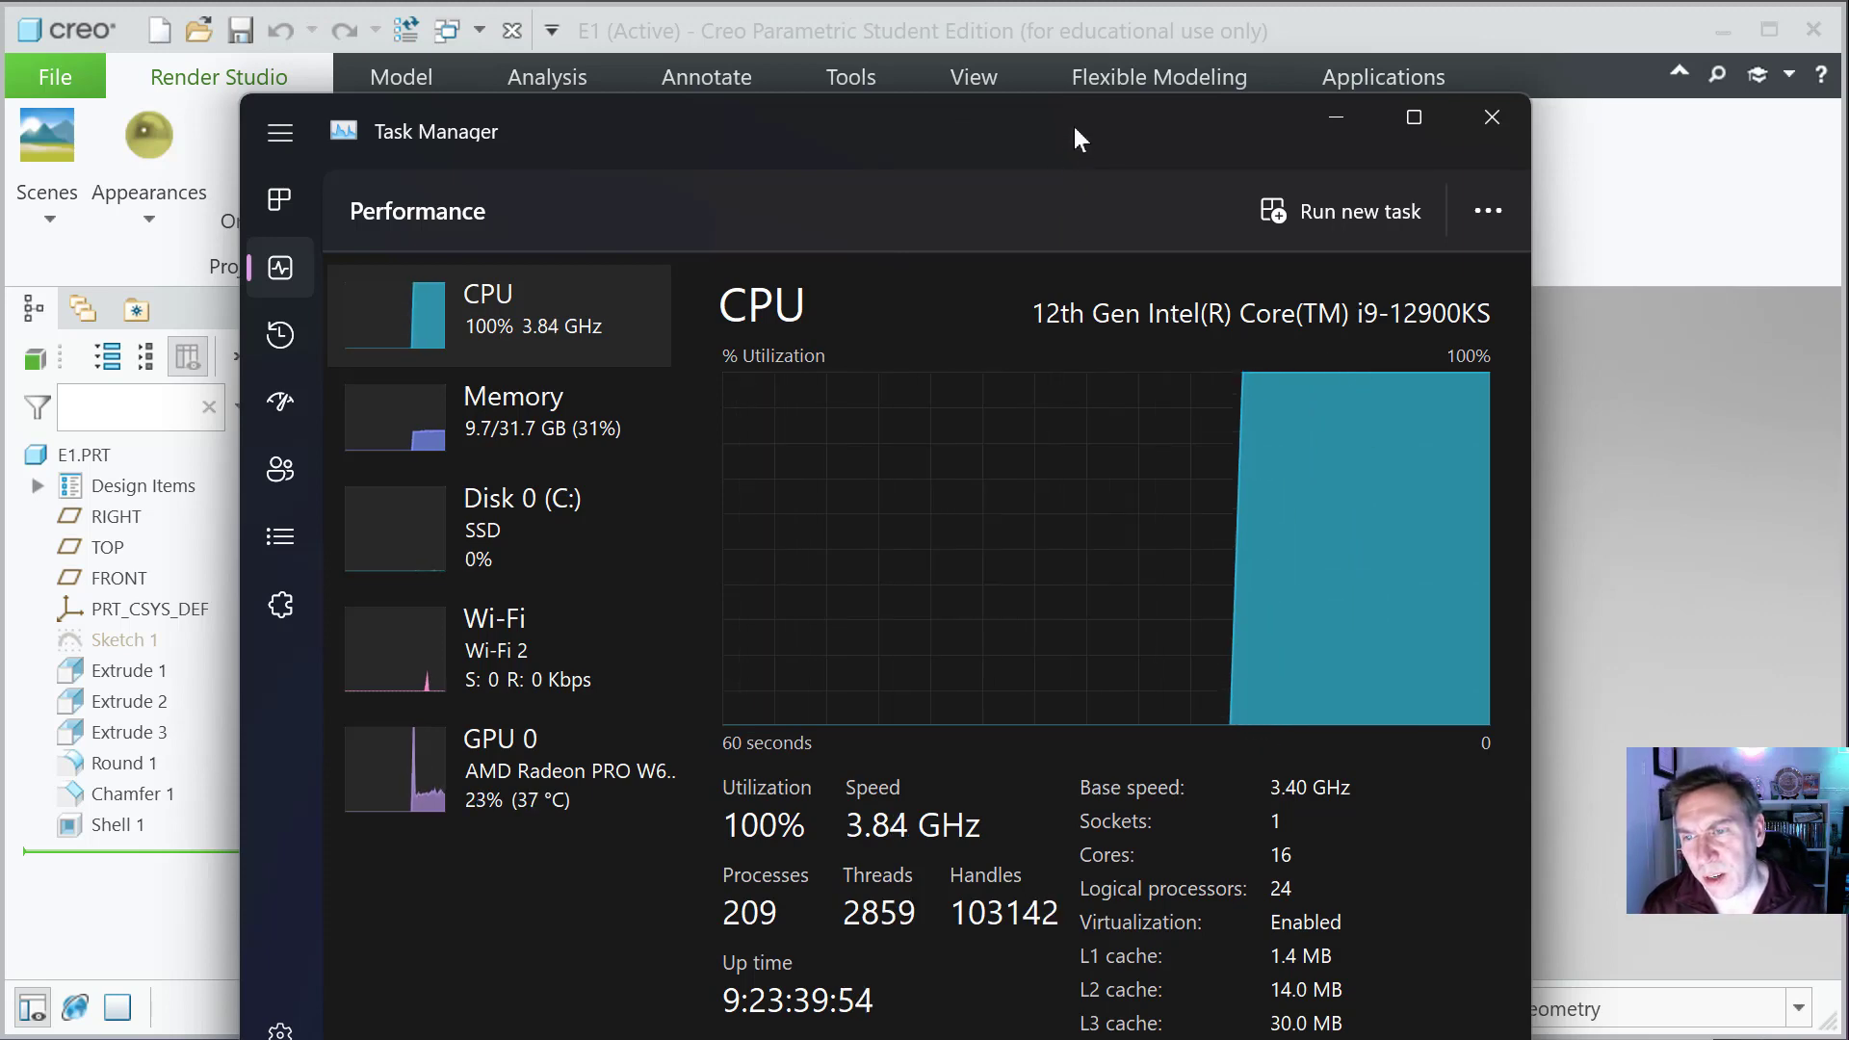
drag(1074, 127, 859, 1039)
click(546, 156)
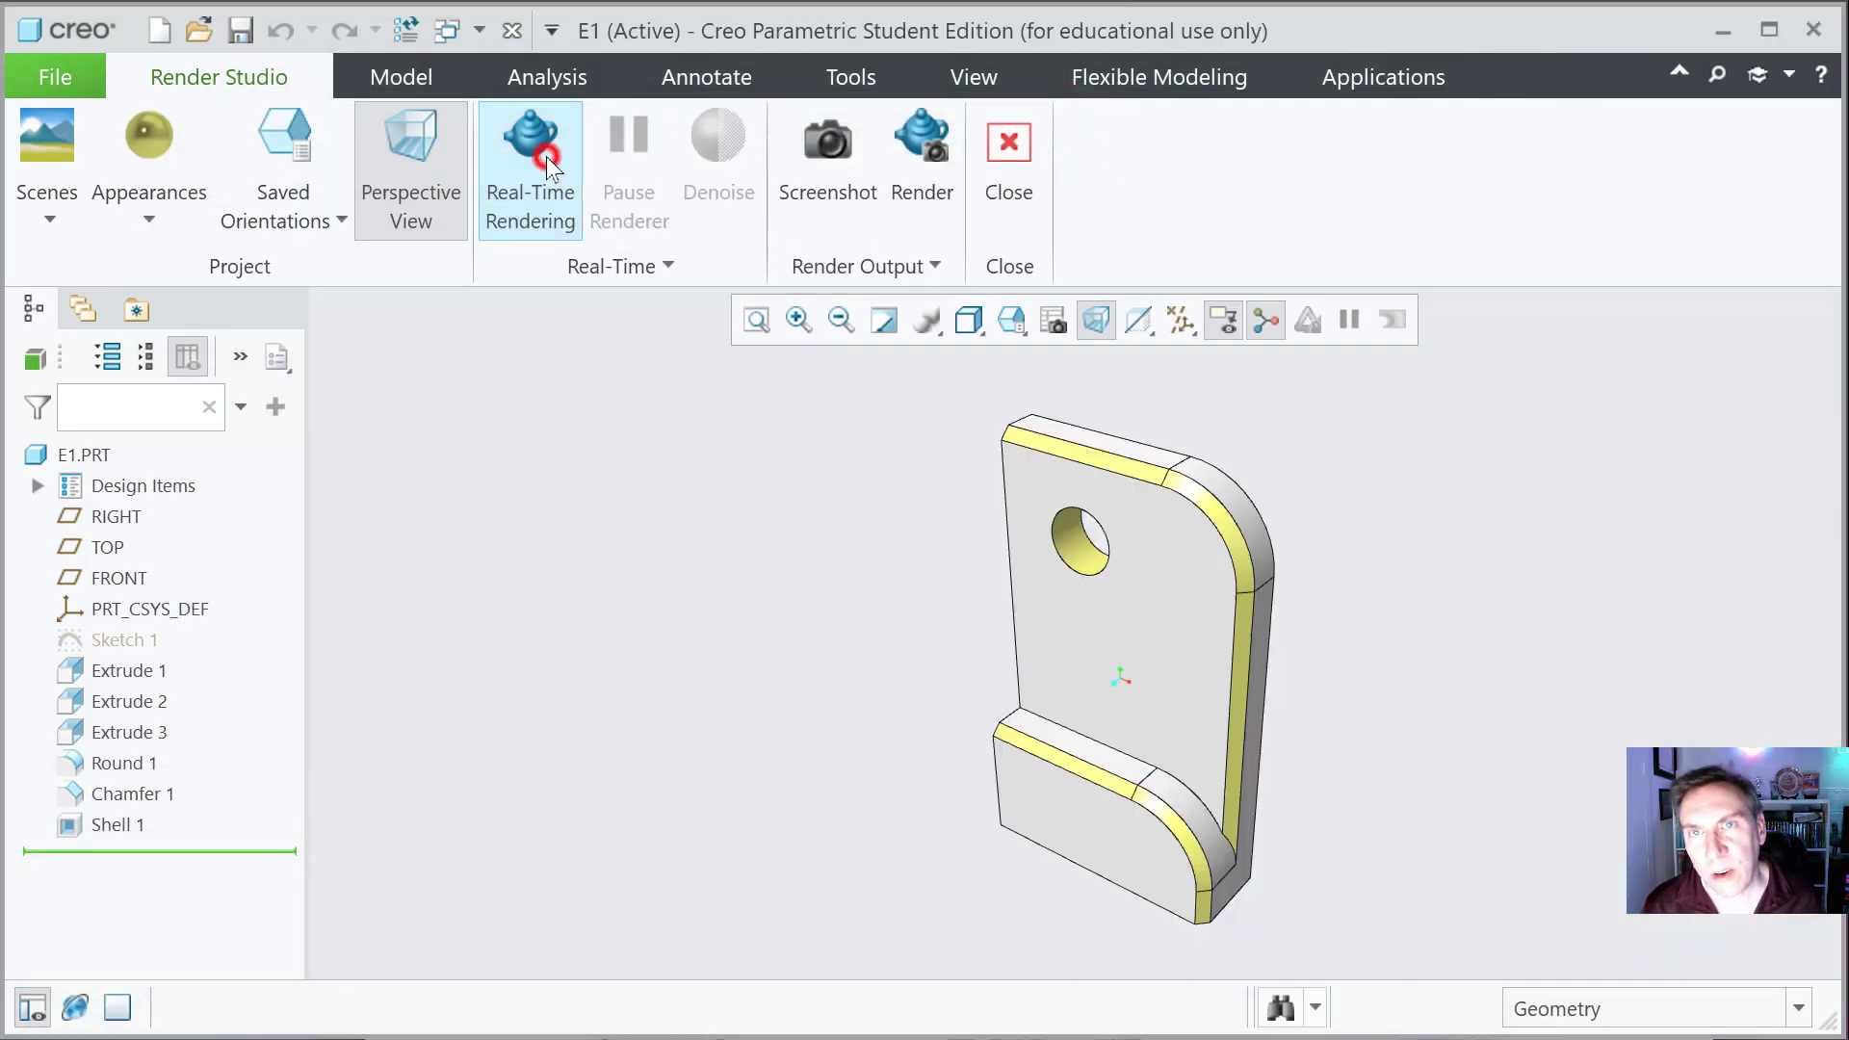
click(546, 156)
drag(648, 1007, 784, 114)
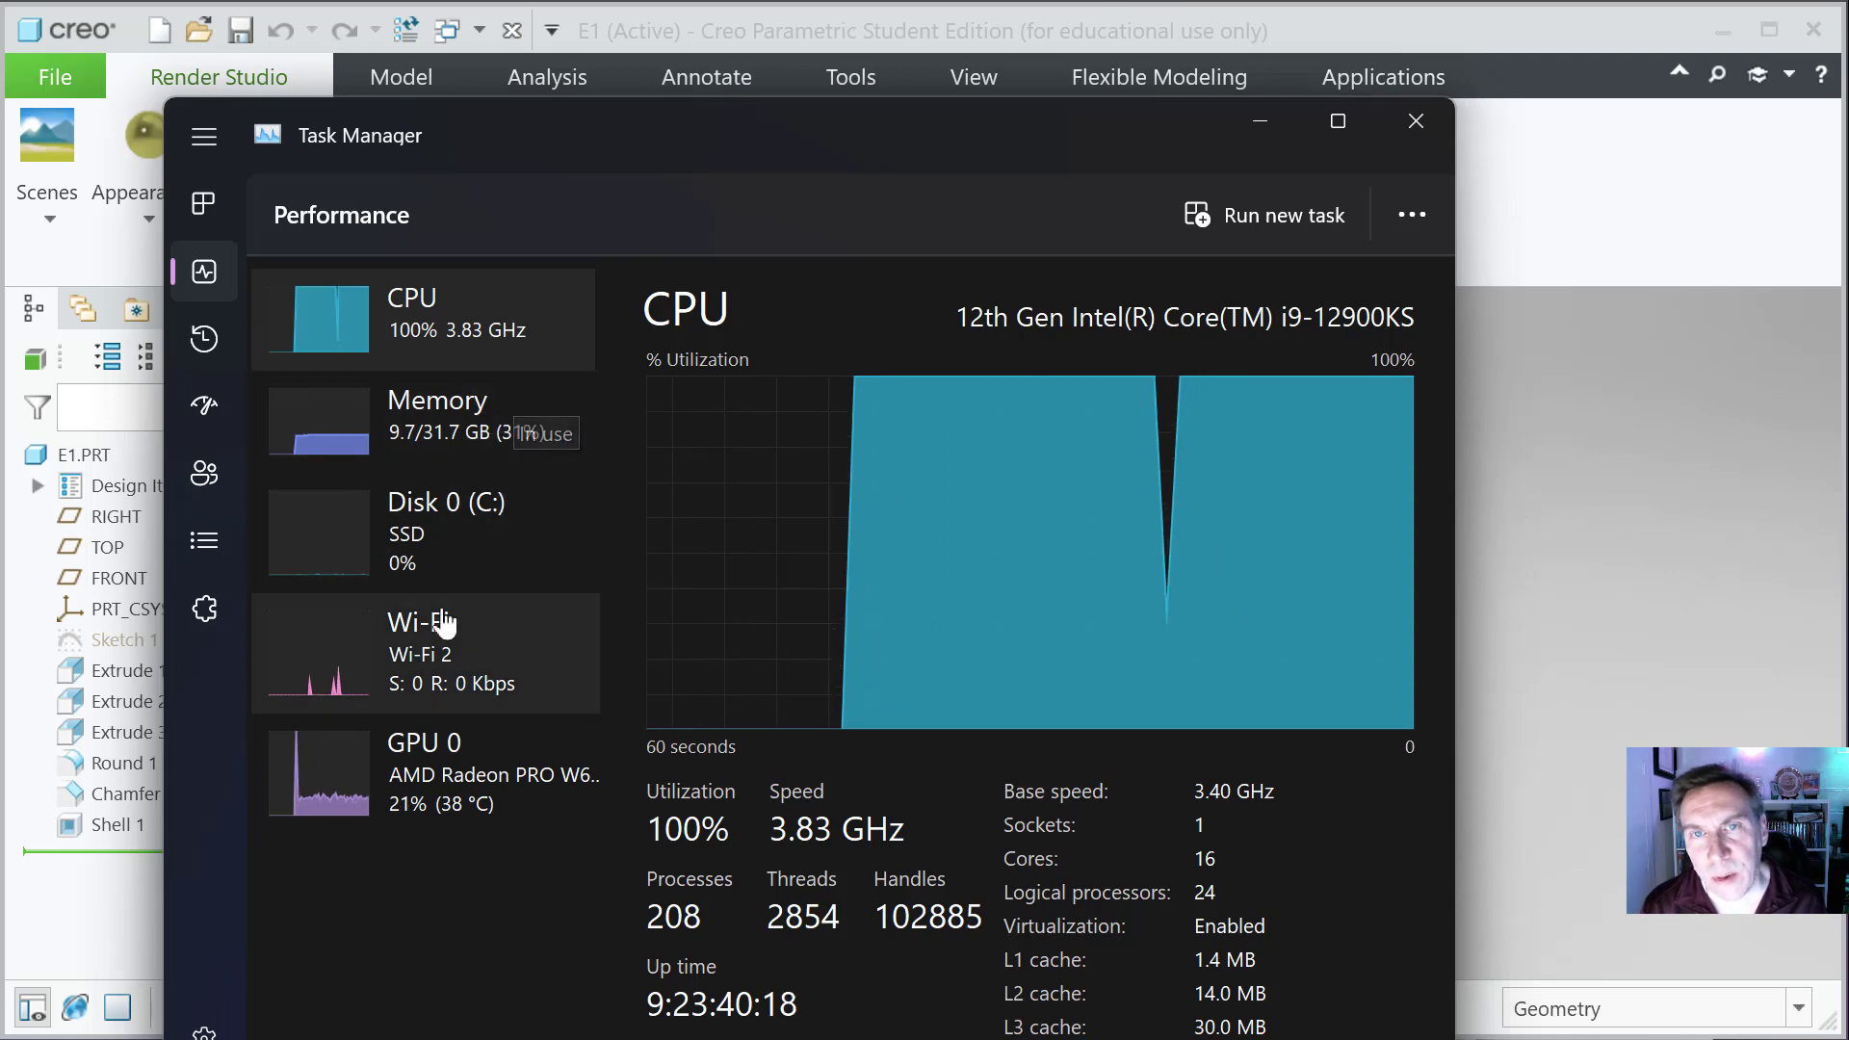
click(1416, 122)
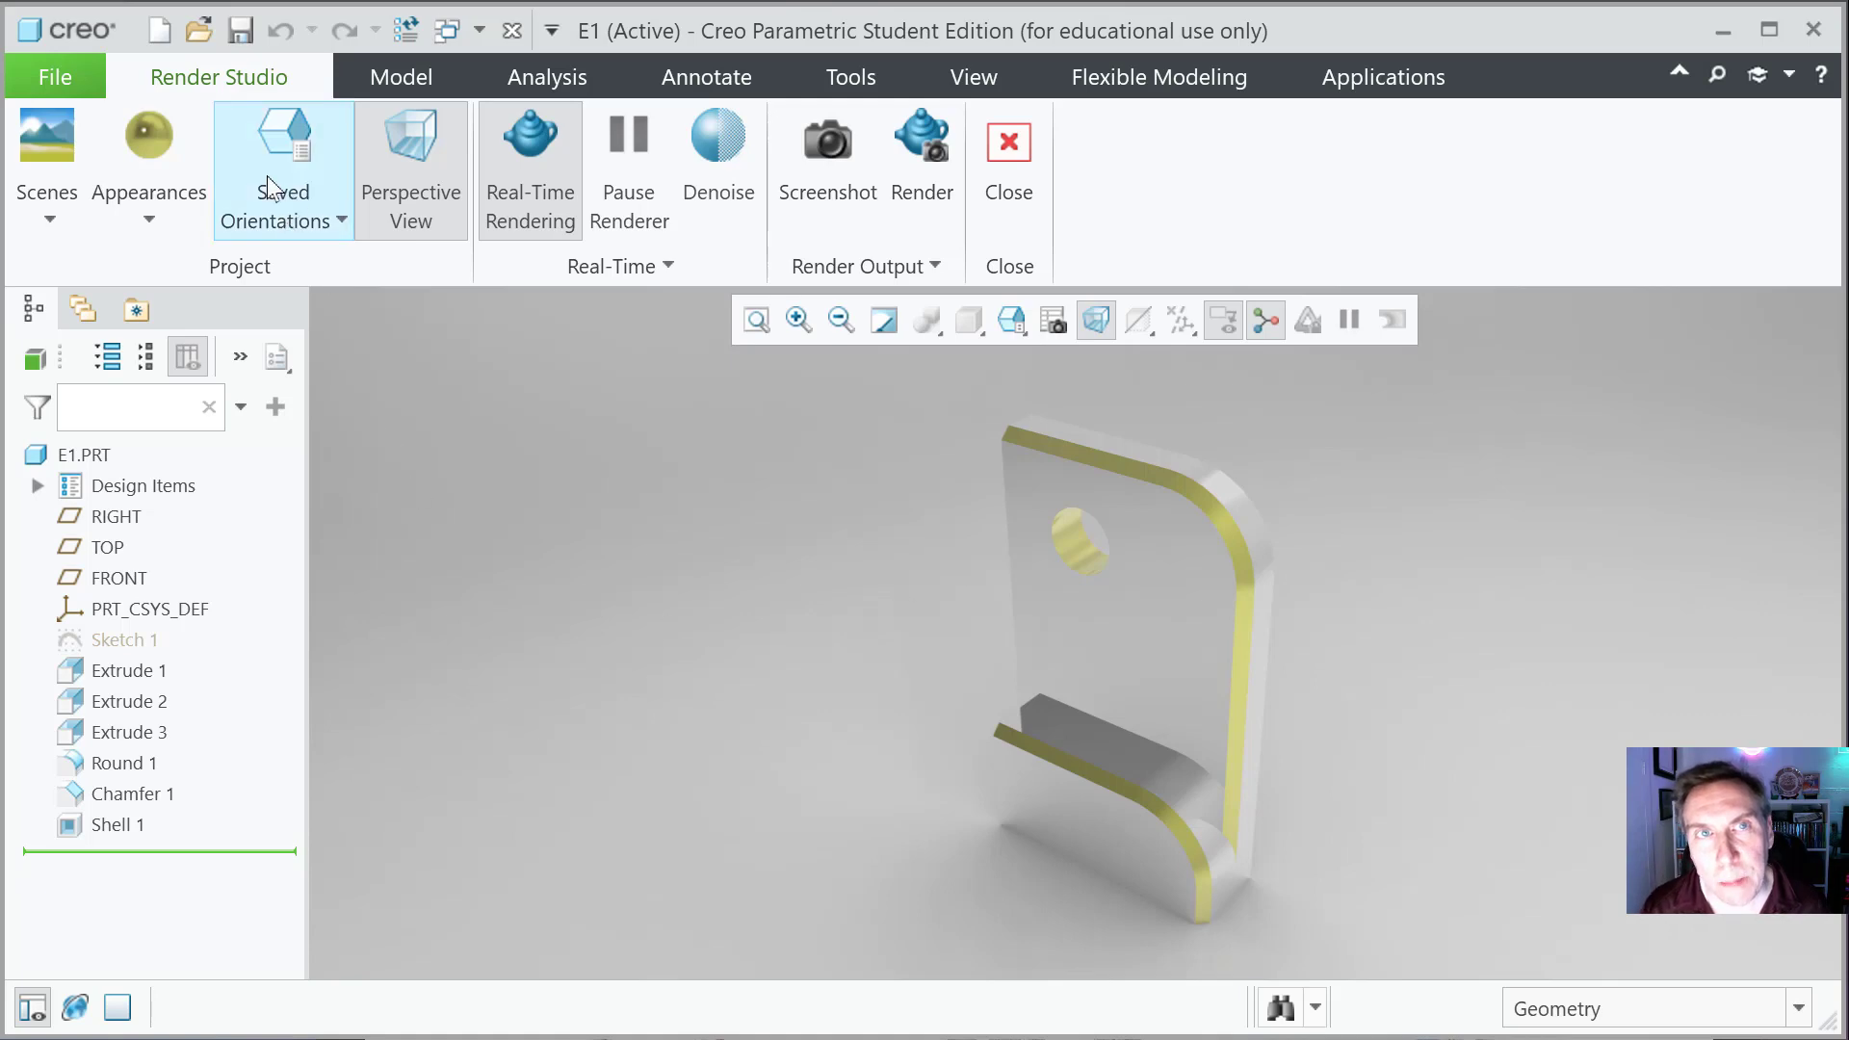
Step: Start a quick print of the rendered view with the Microsoft Print to PDF printer
click(53, 82)
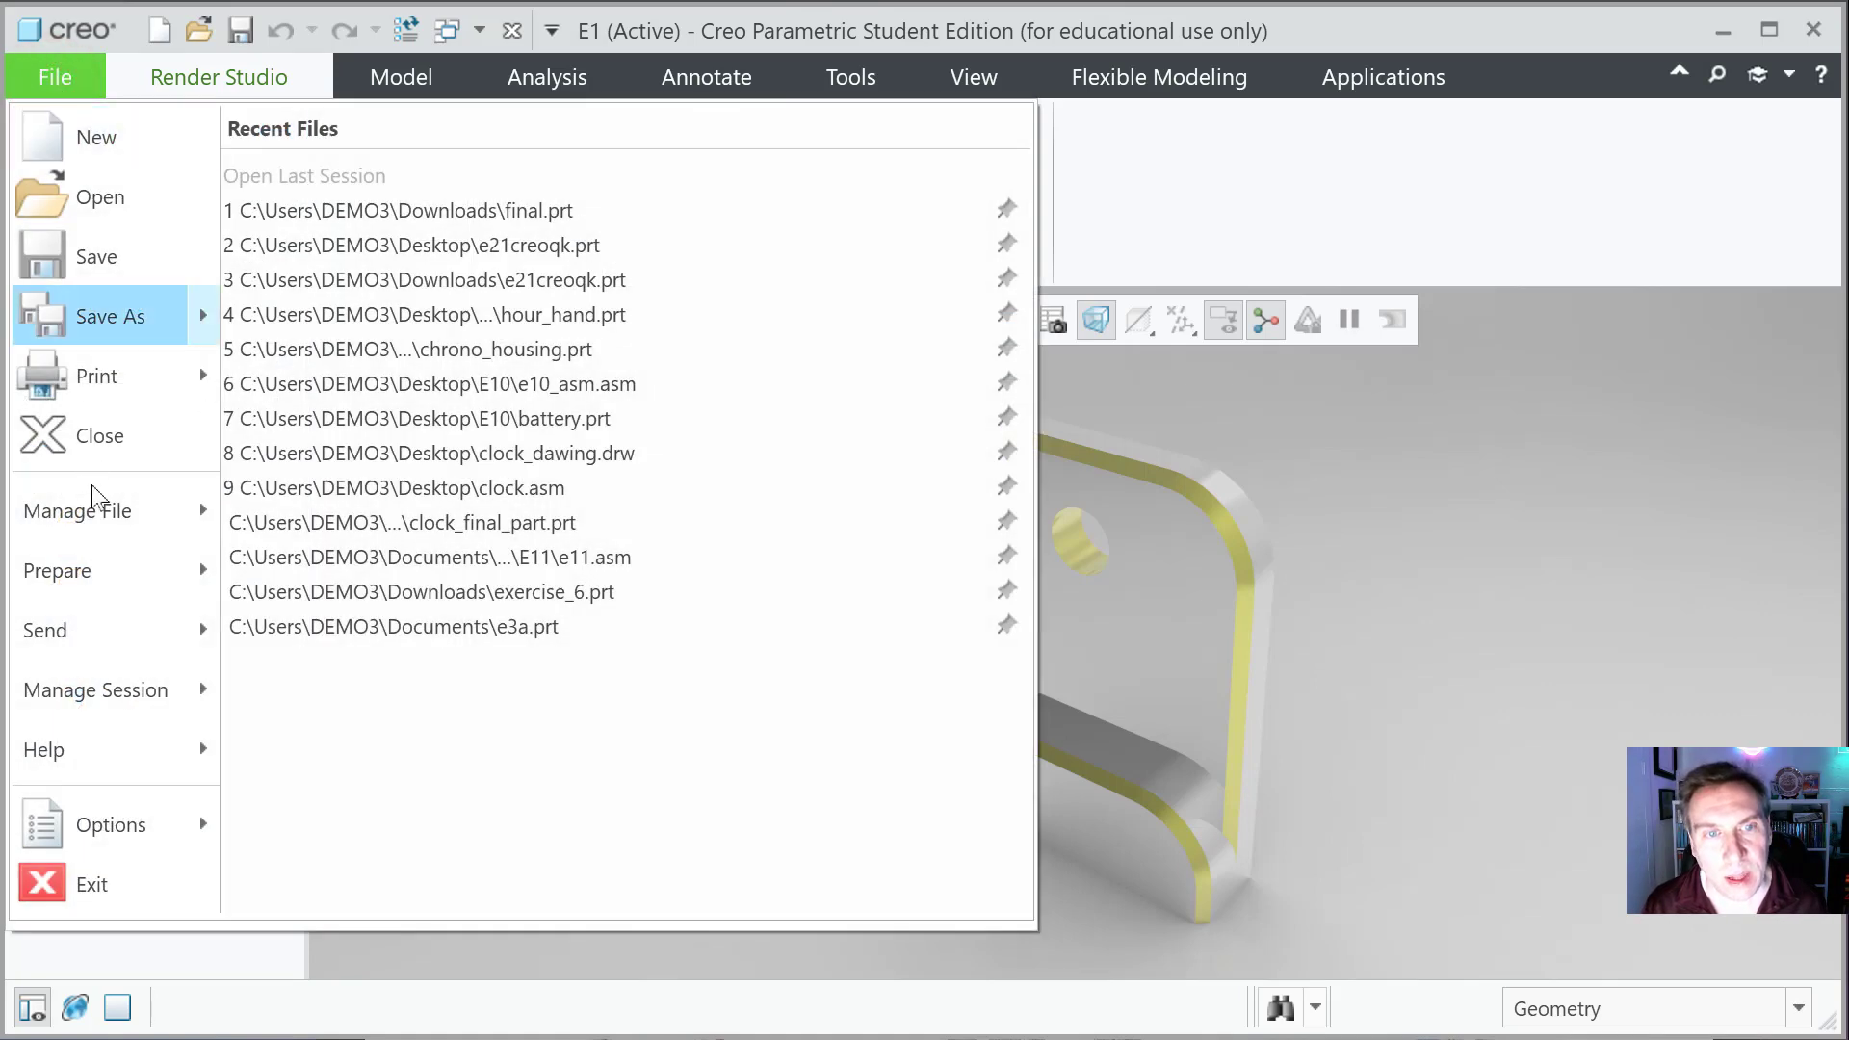
mouse_move(117, 634)
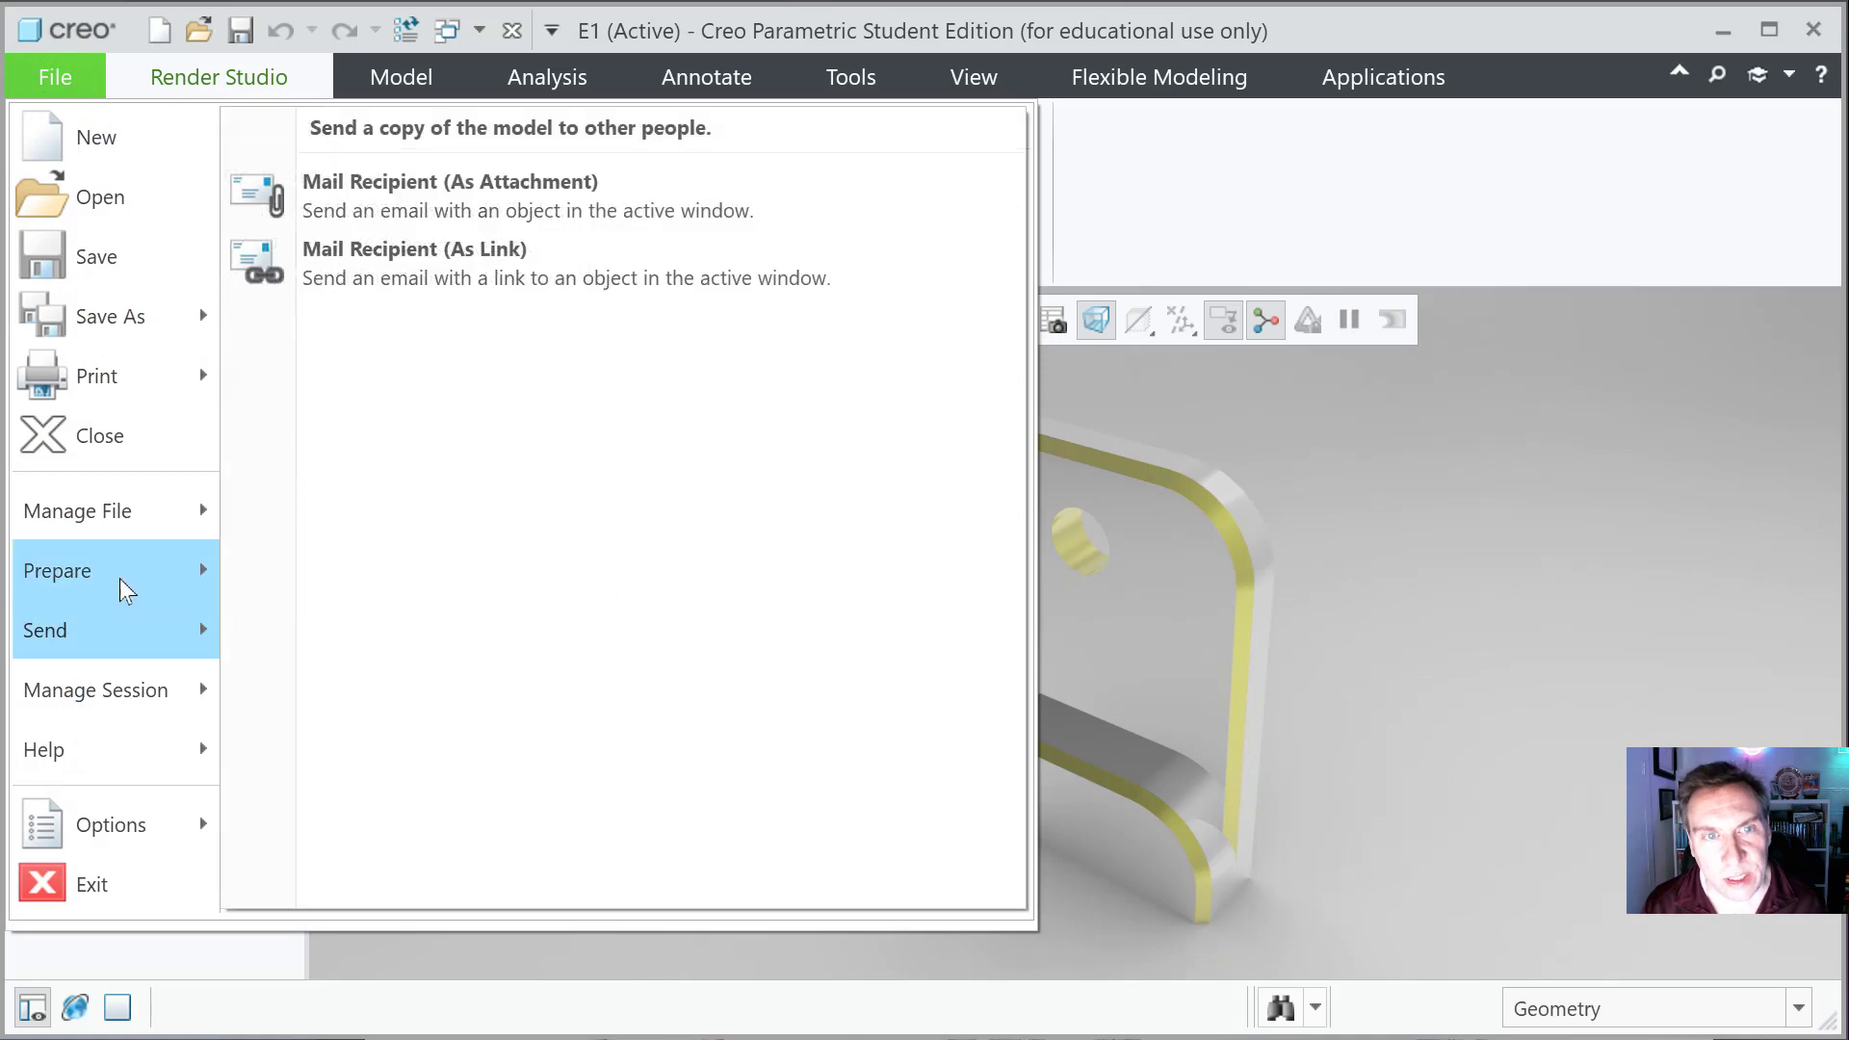
mouse_move(125, 578)
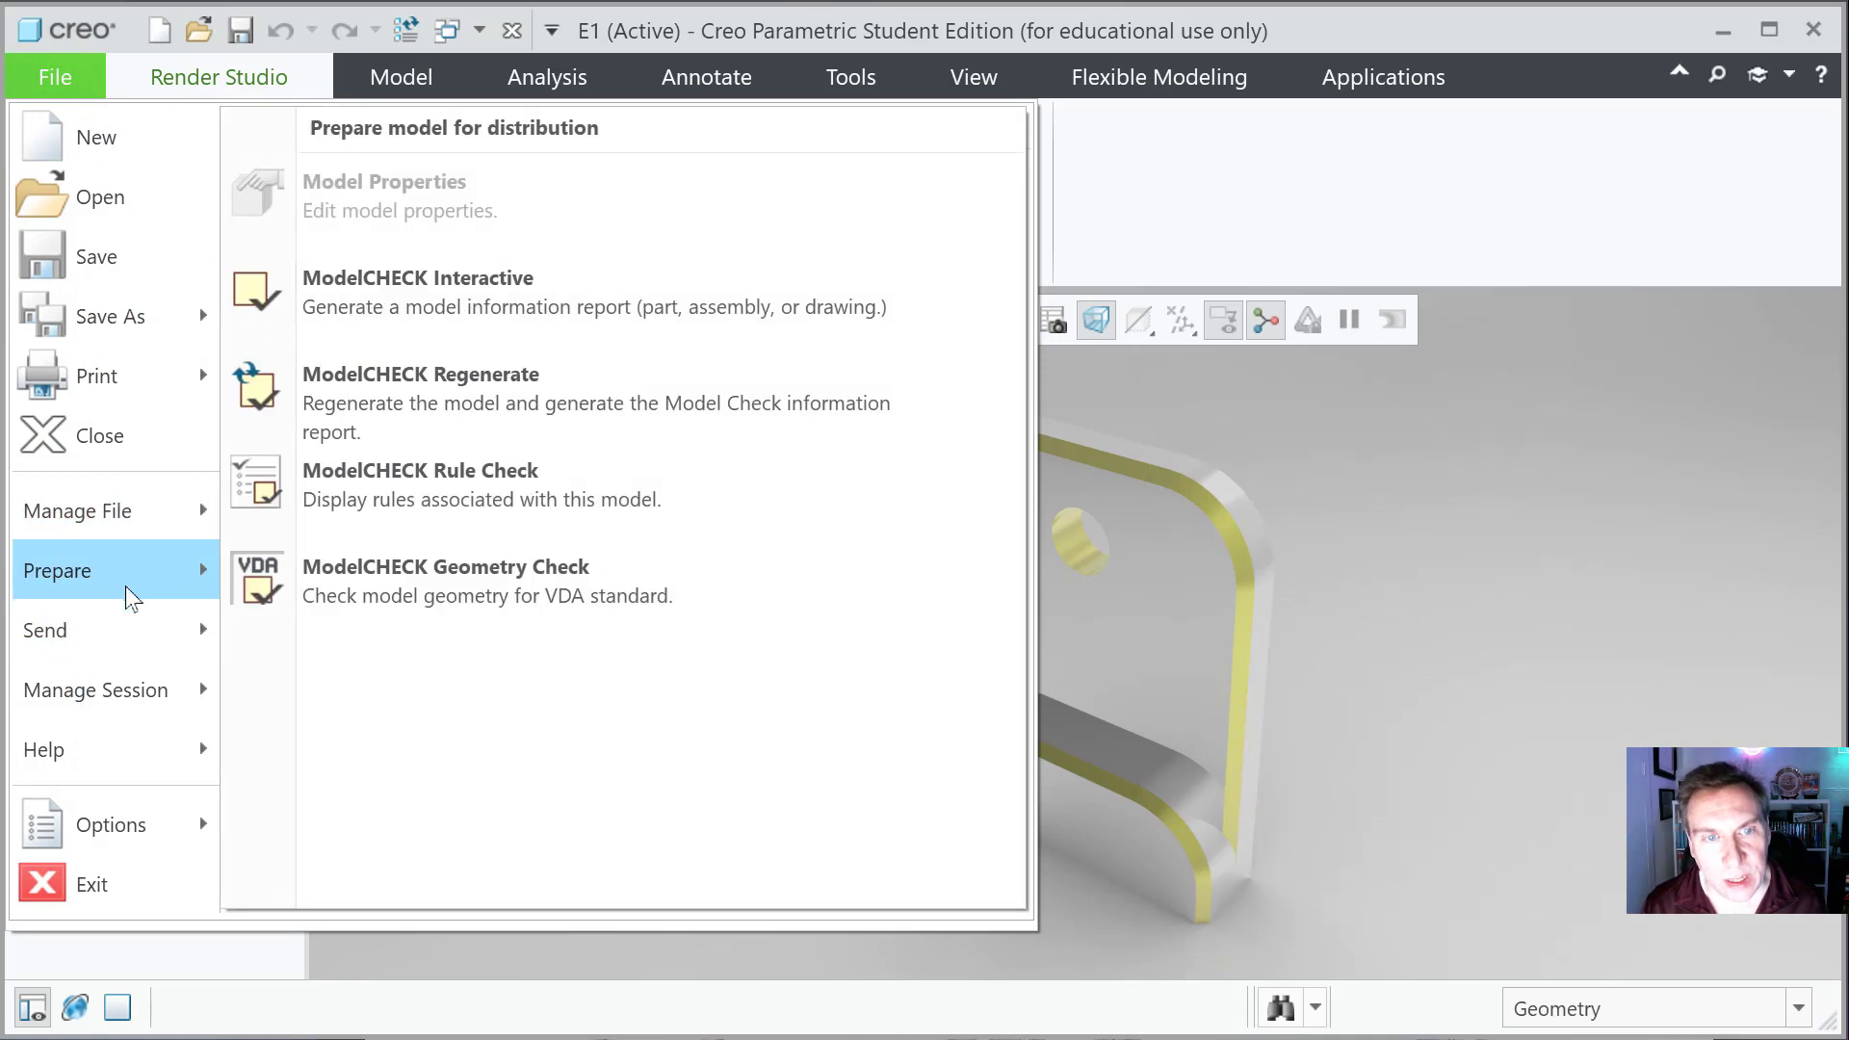
mouse_move(147, 382)
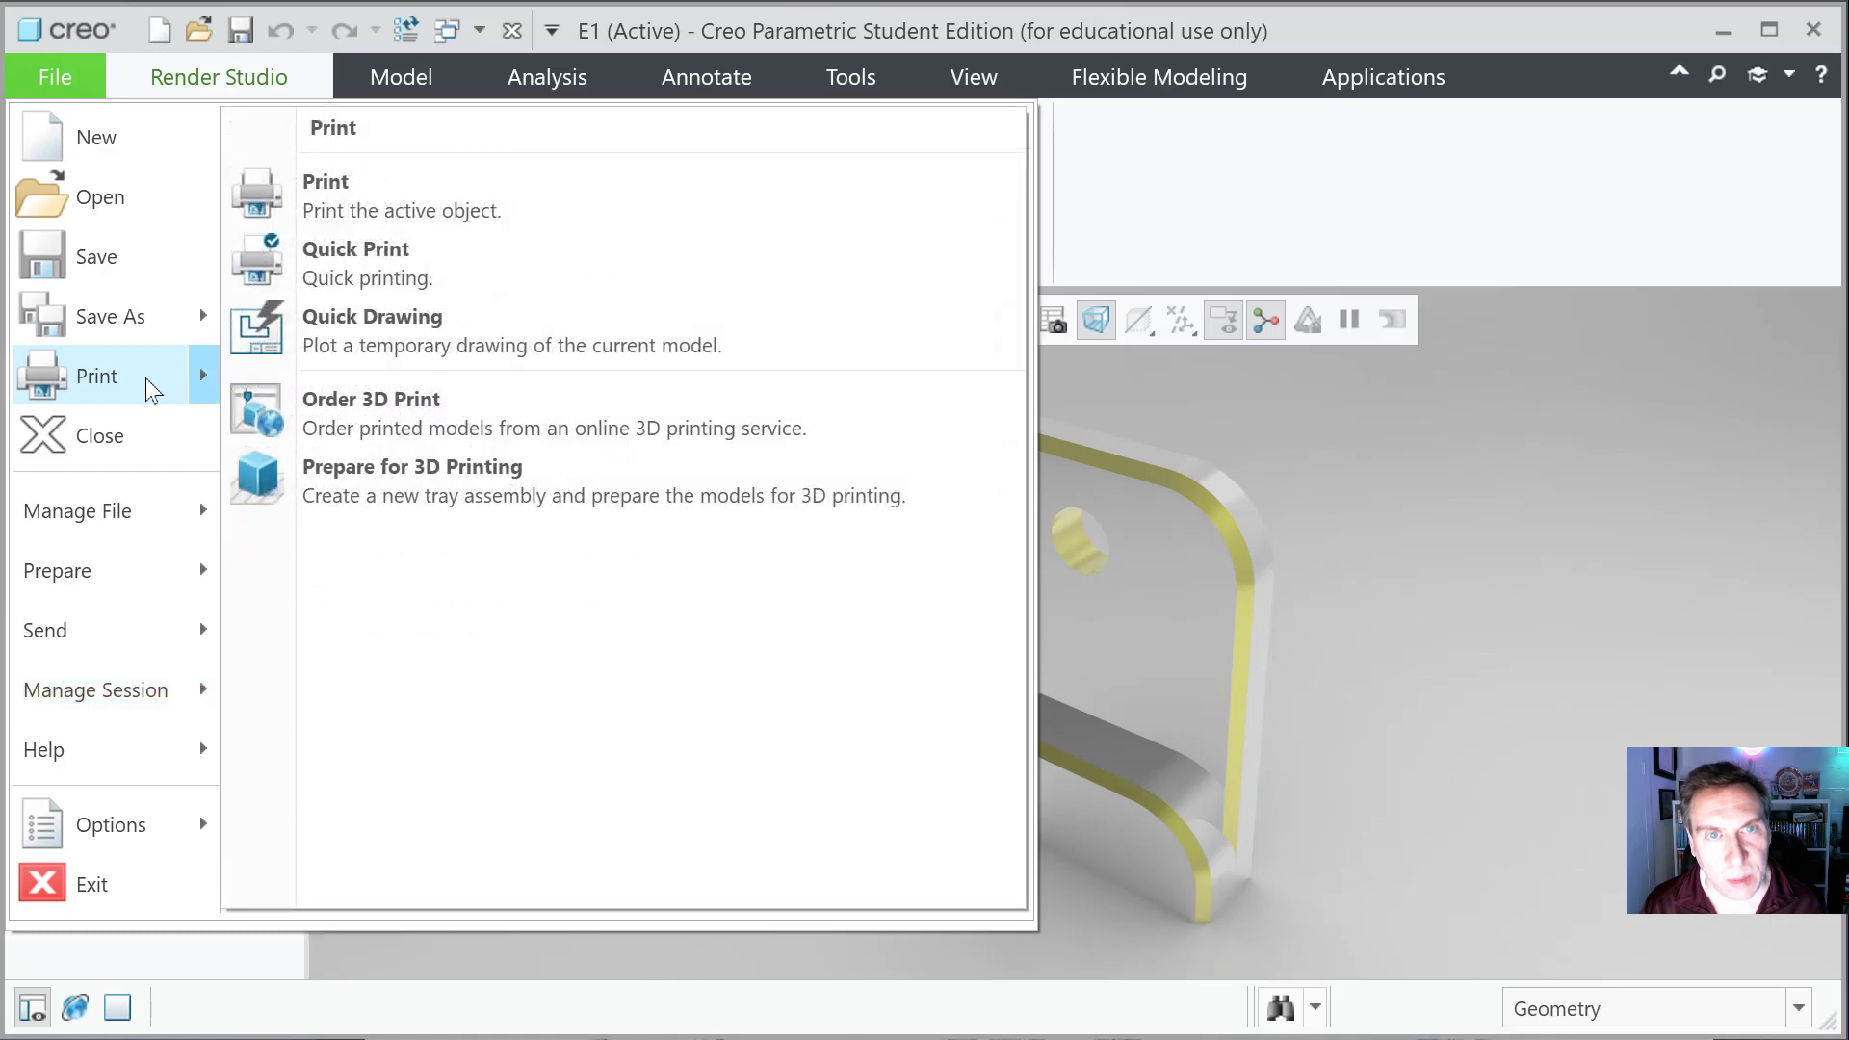
click(421, 275)
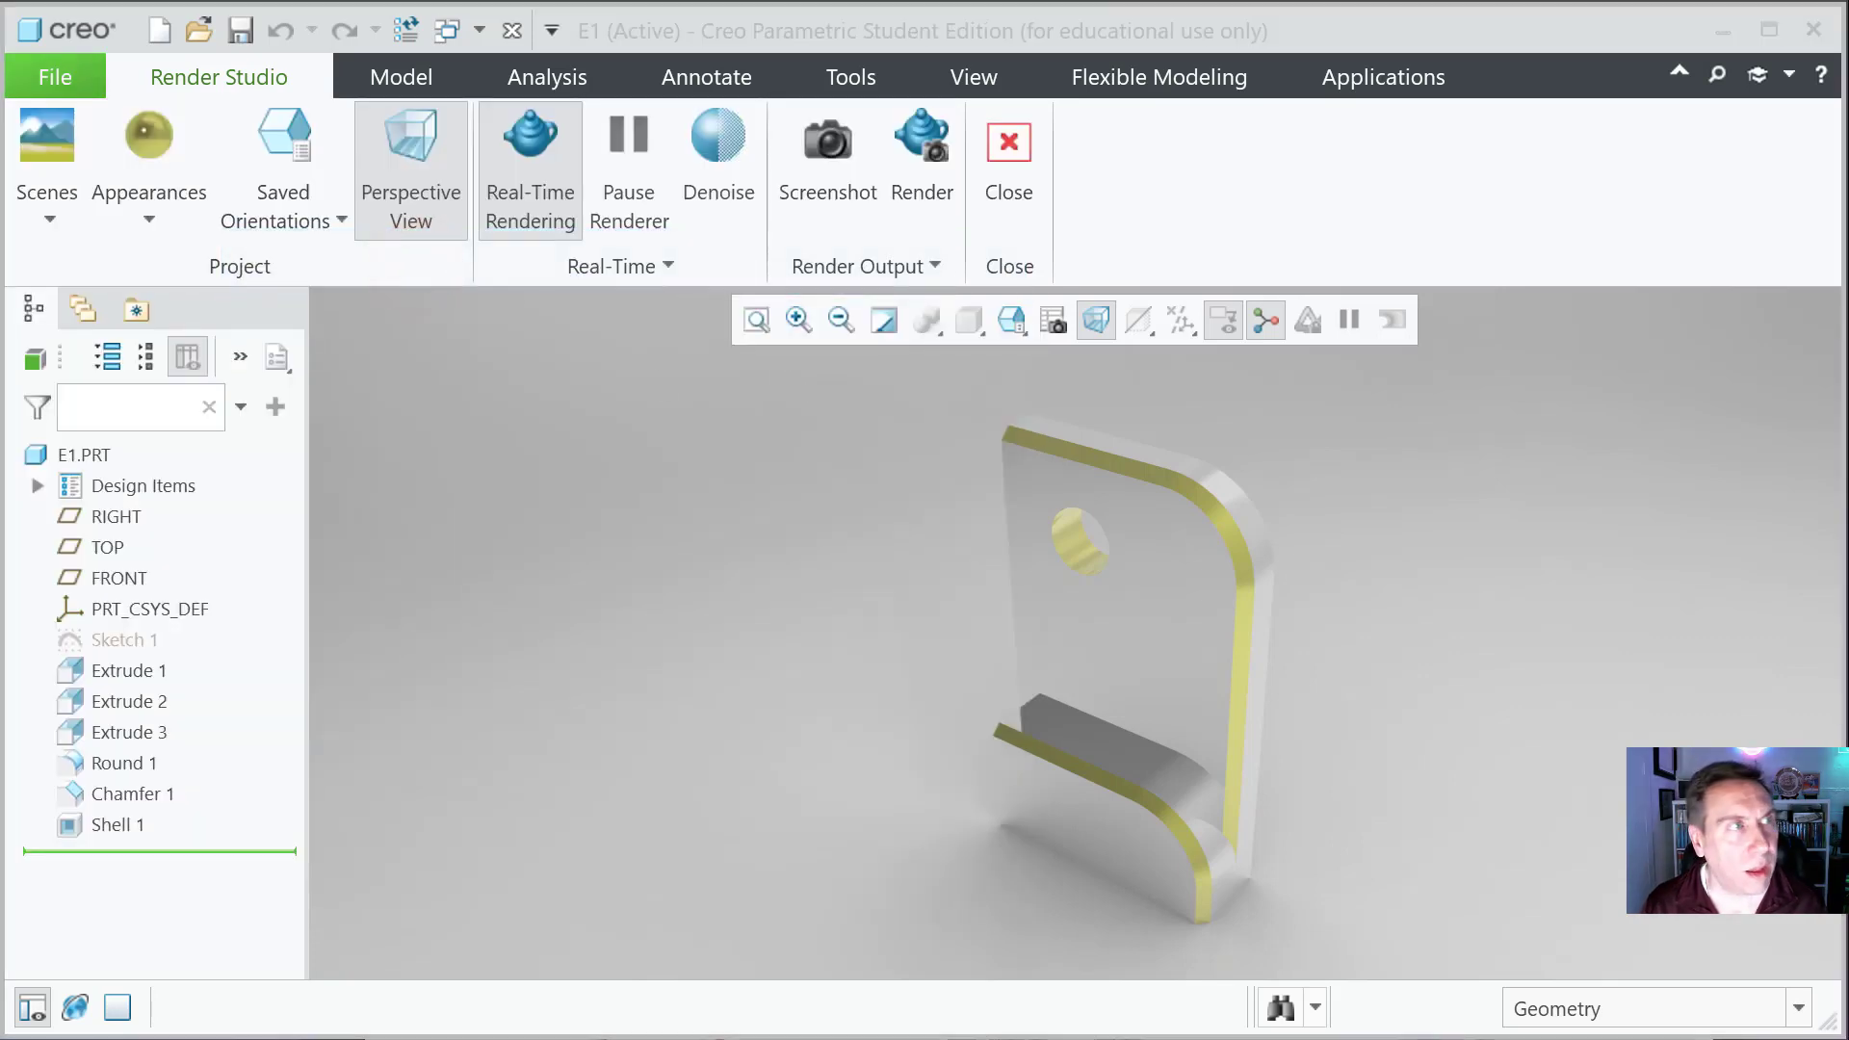
drag(1120, 251, 836, 262)
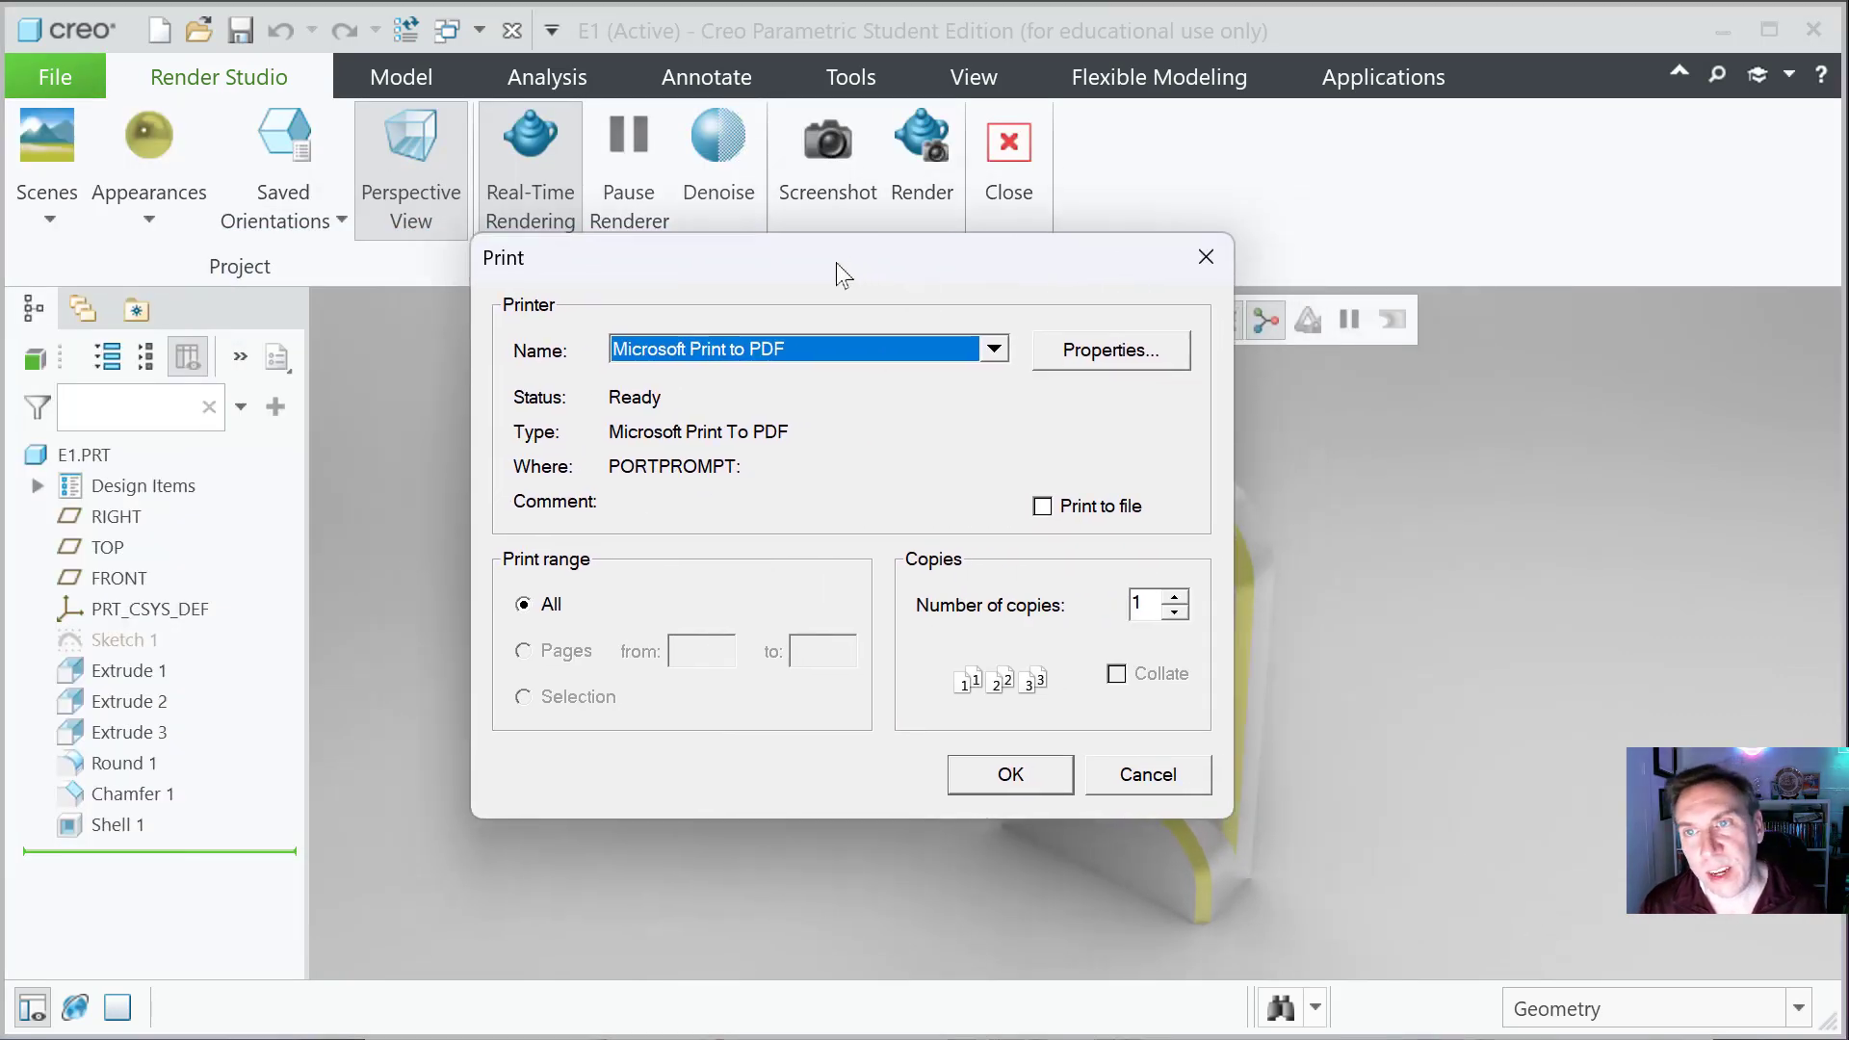
click(783, 351)
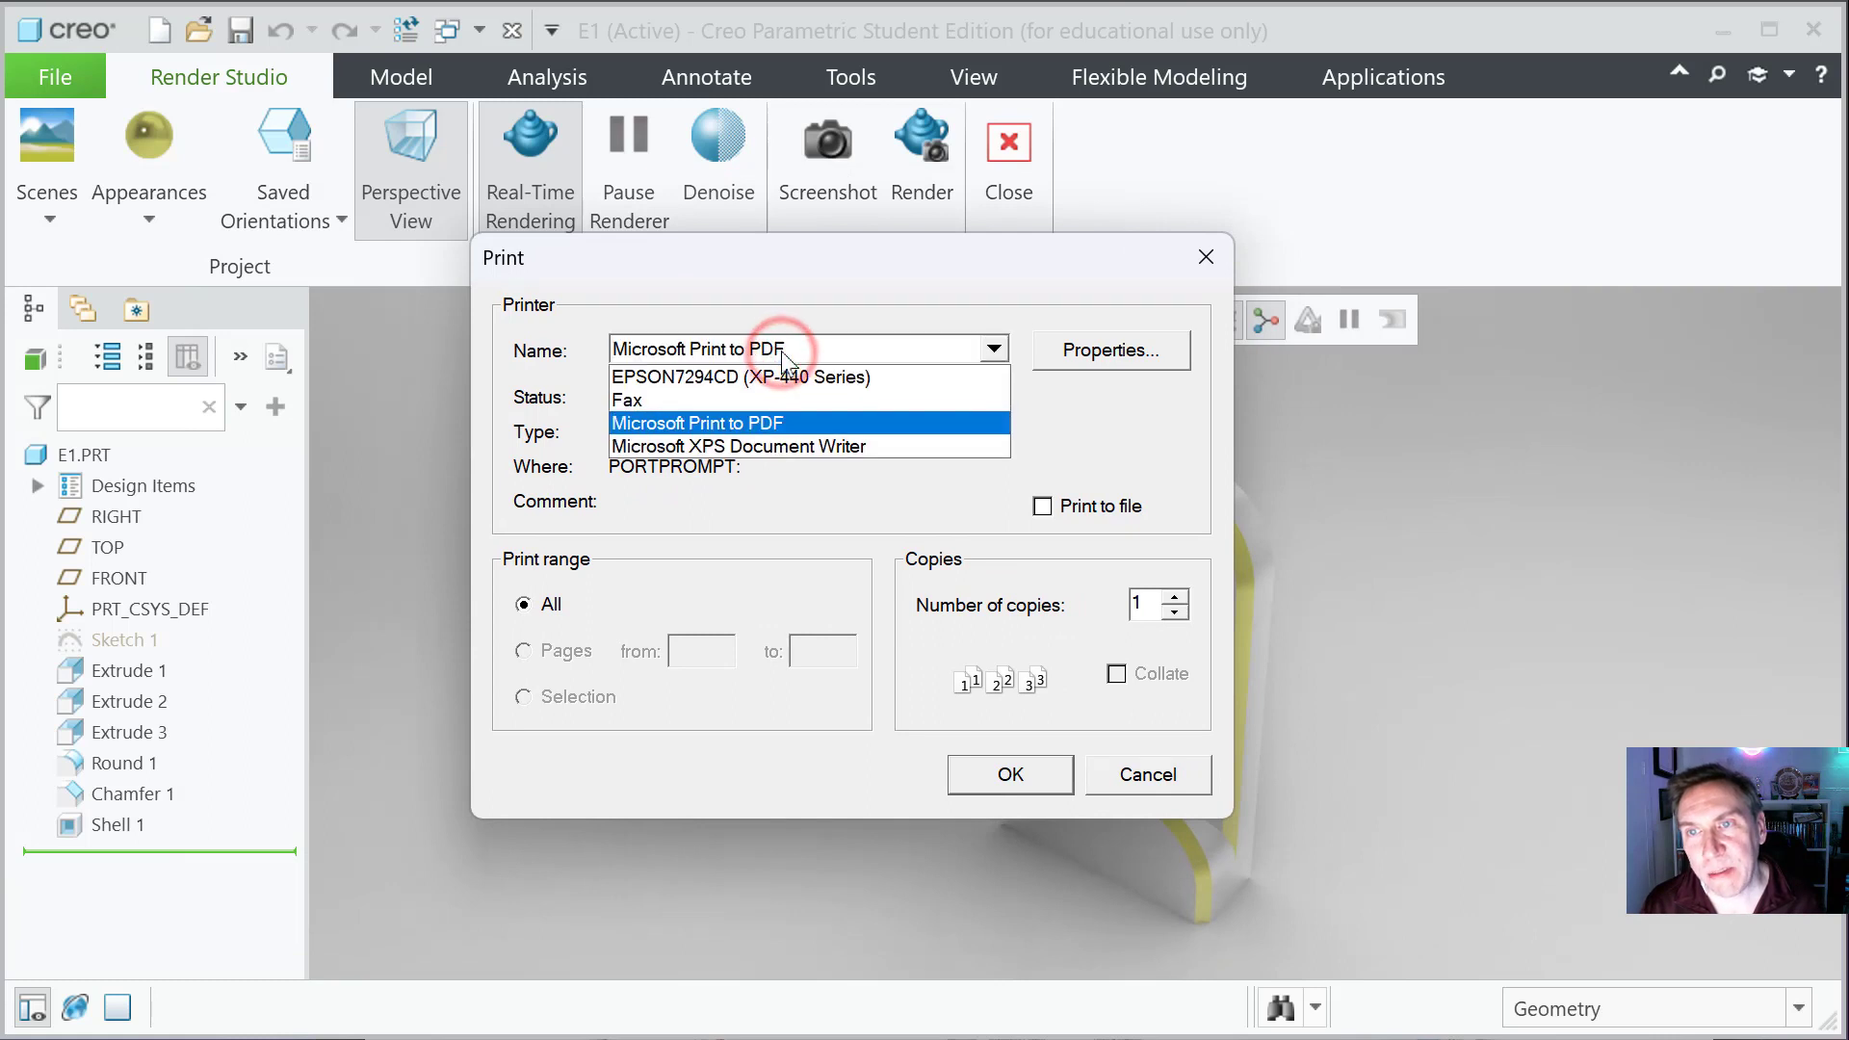
click(782, 351)
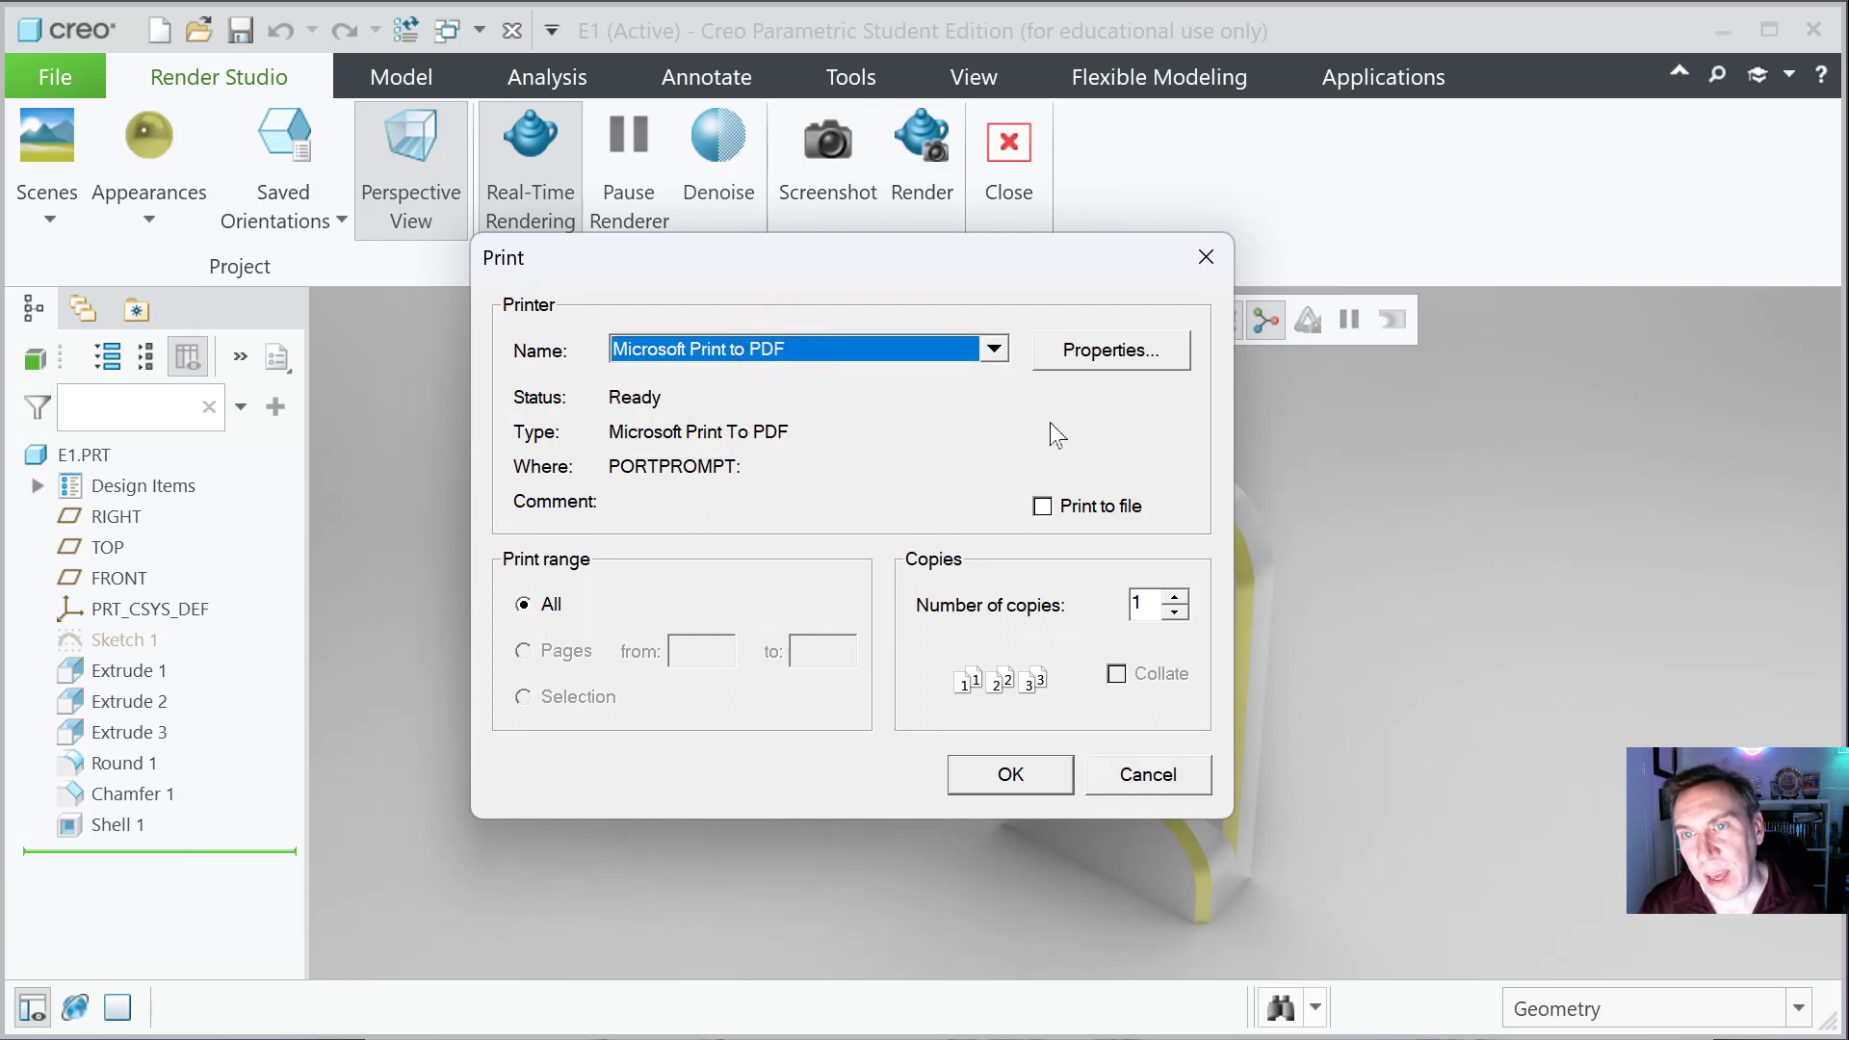
click(1009, 777)
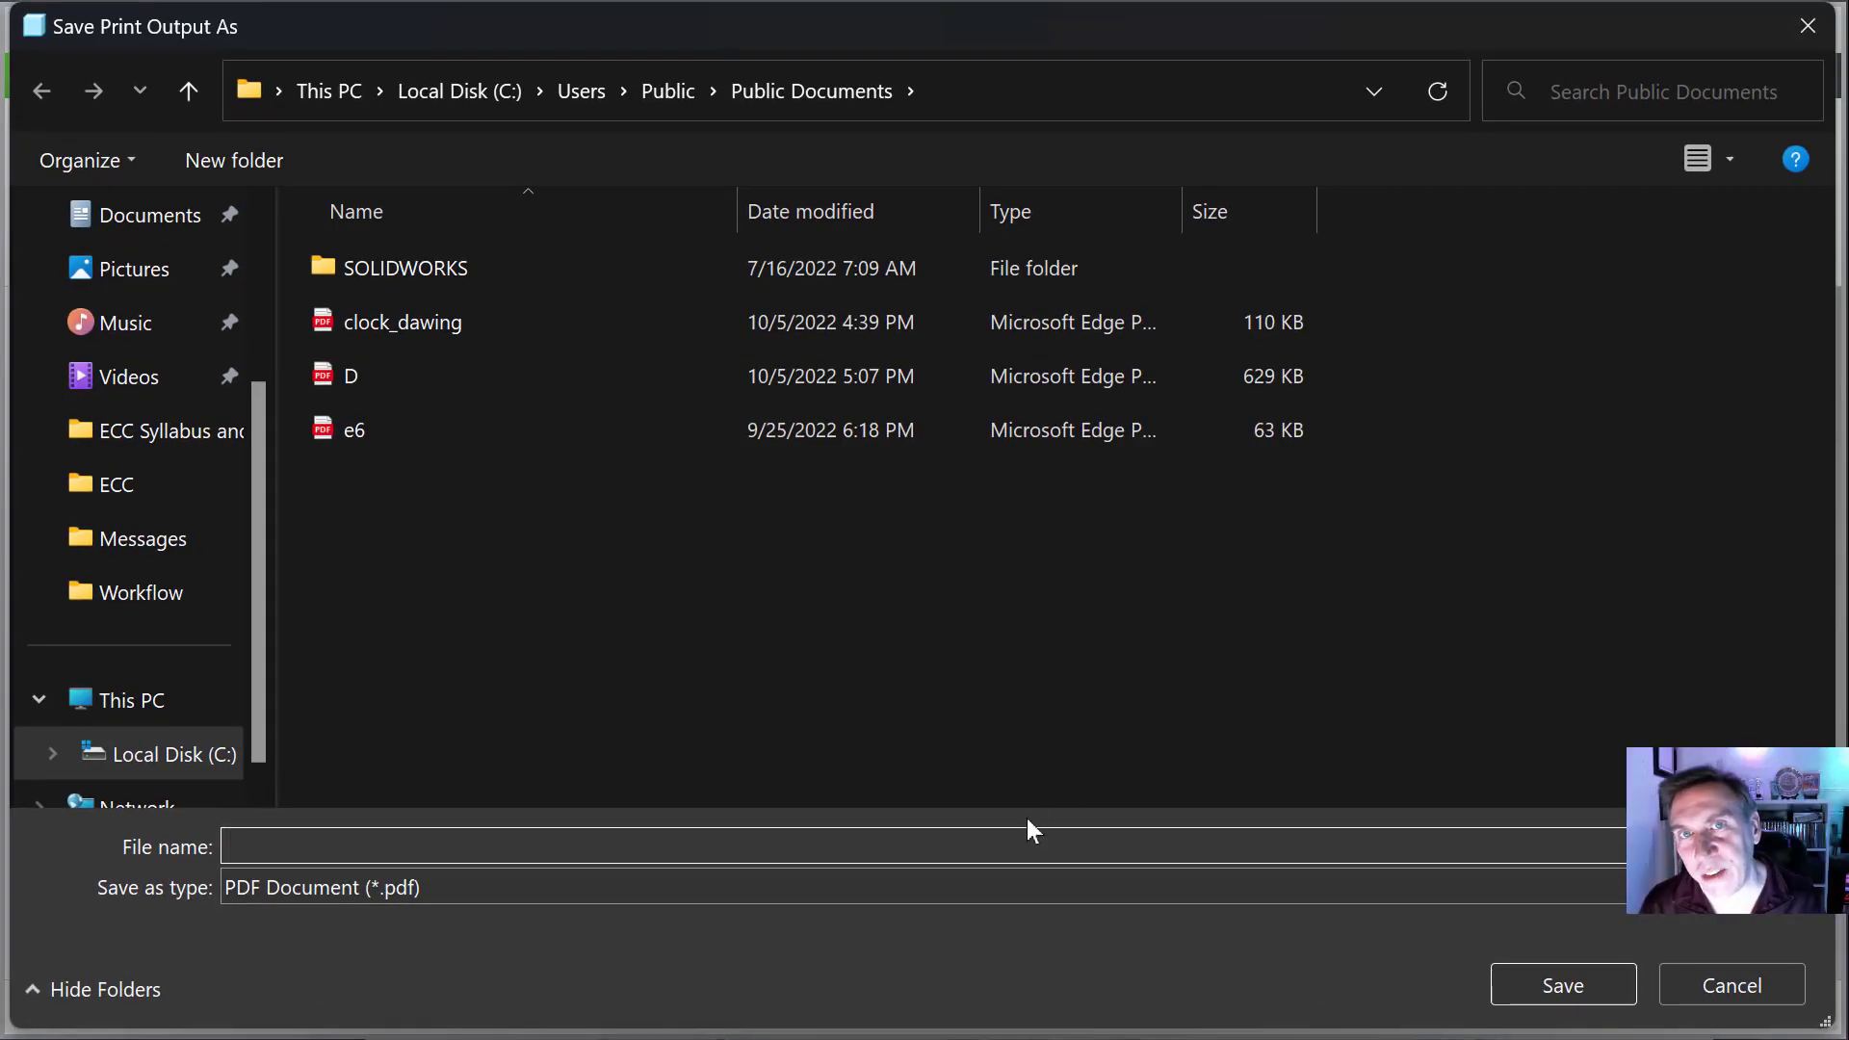
Step: Save the print output as E1 in PDF format in the Documents folder
click(1558, 966)
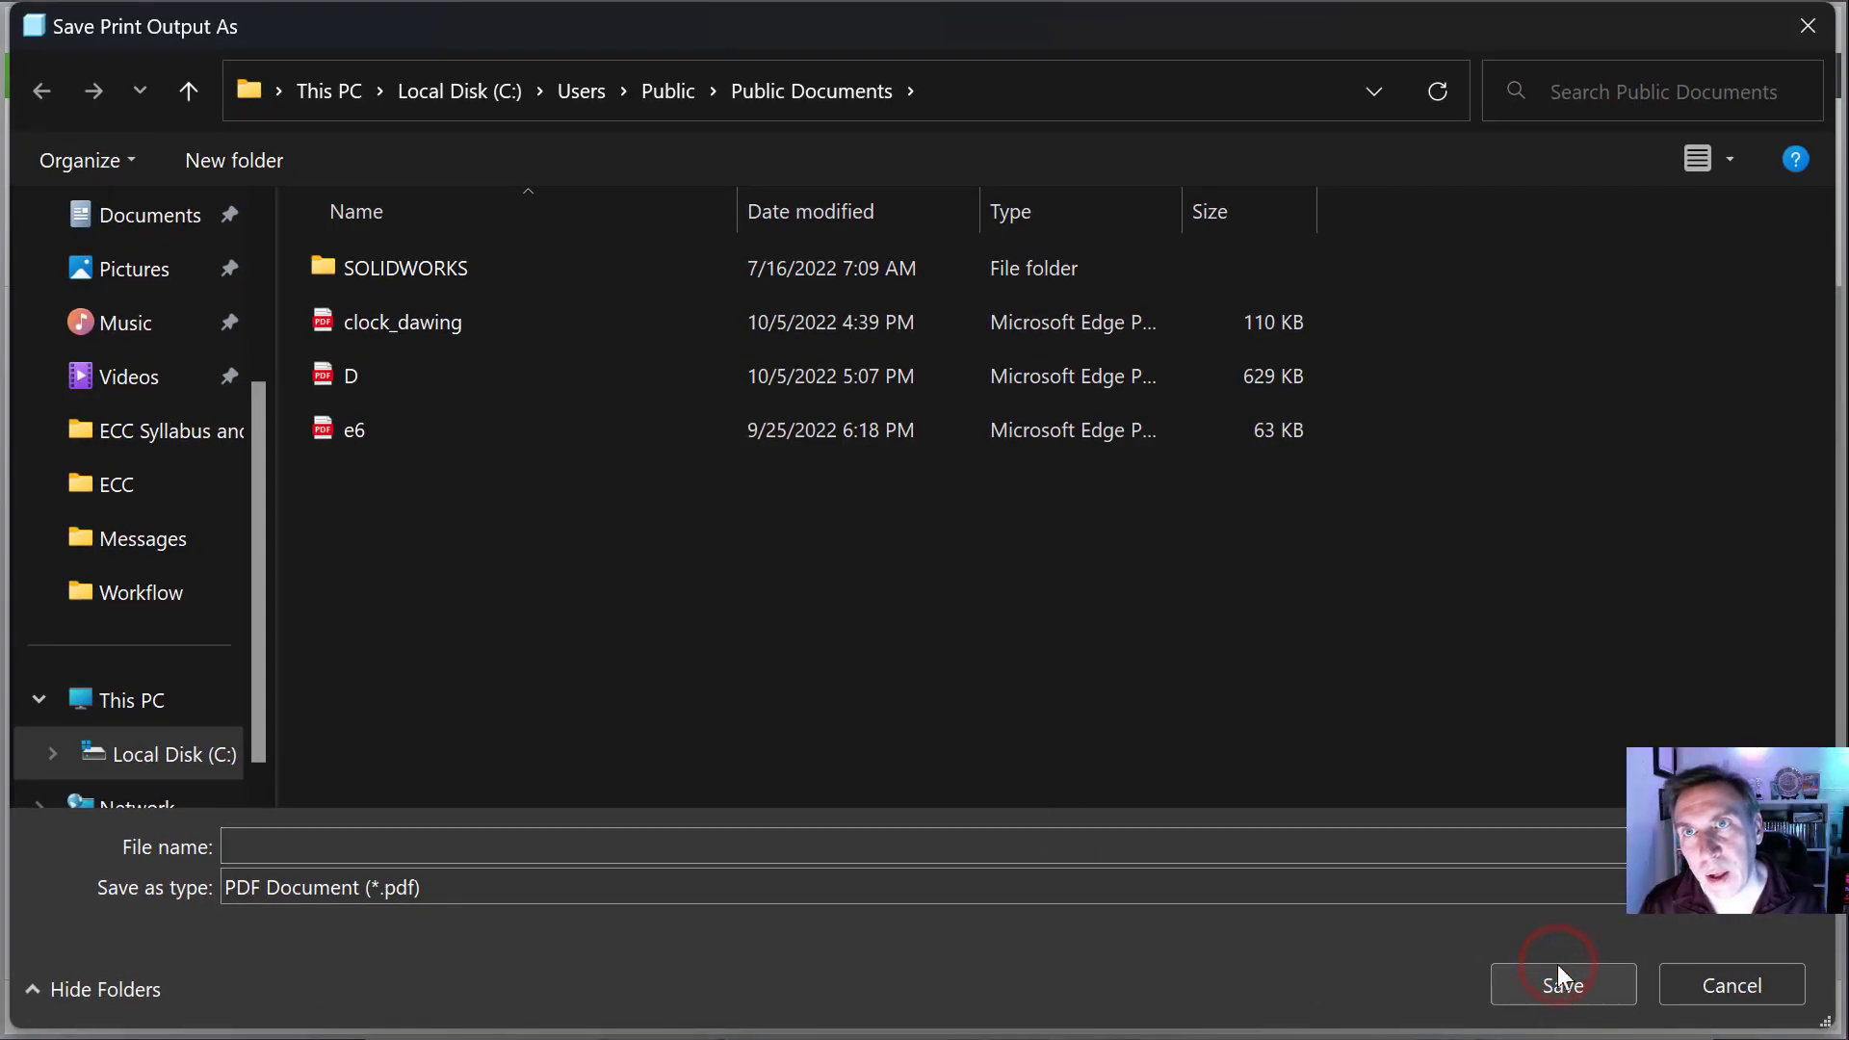
click(1548, 980)
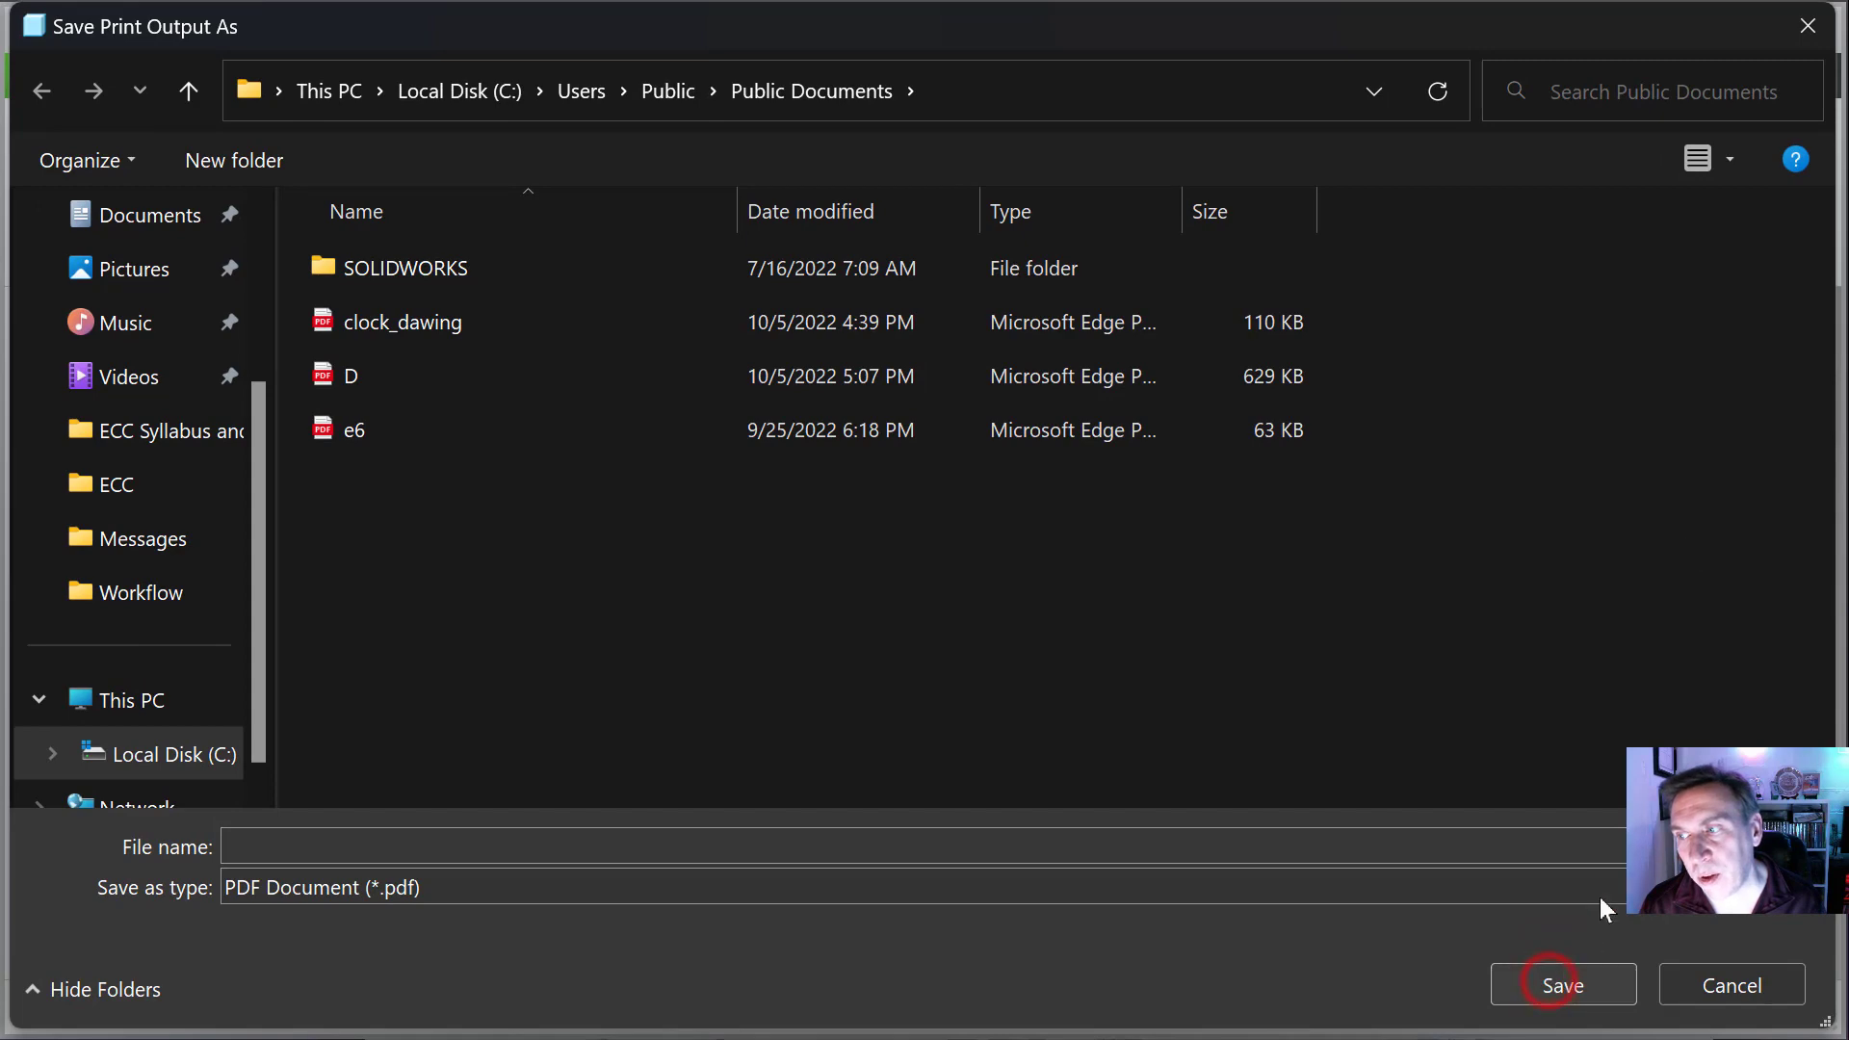
drag(1522, 34, 142, 661)
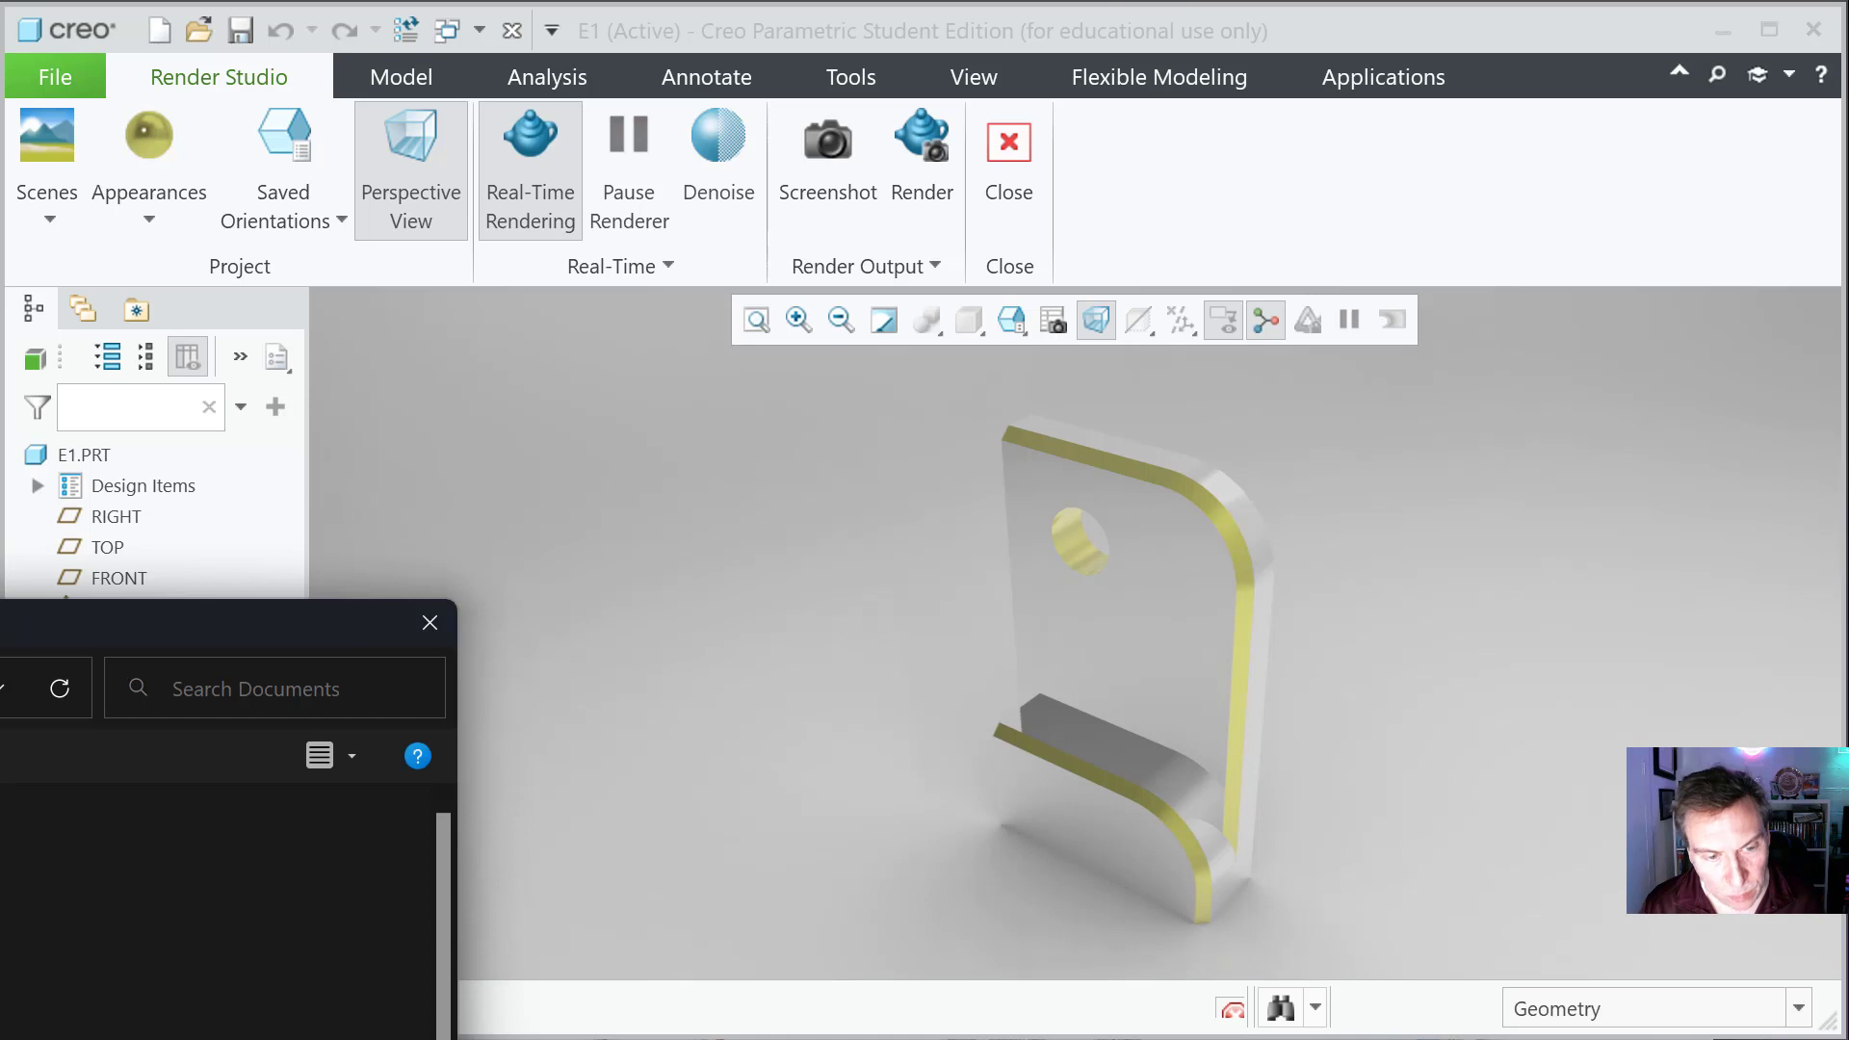
key(Return)
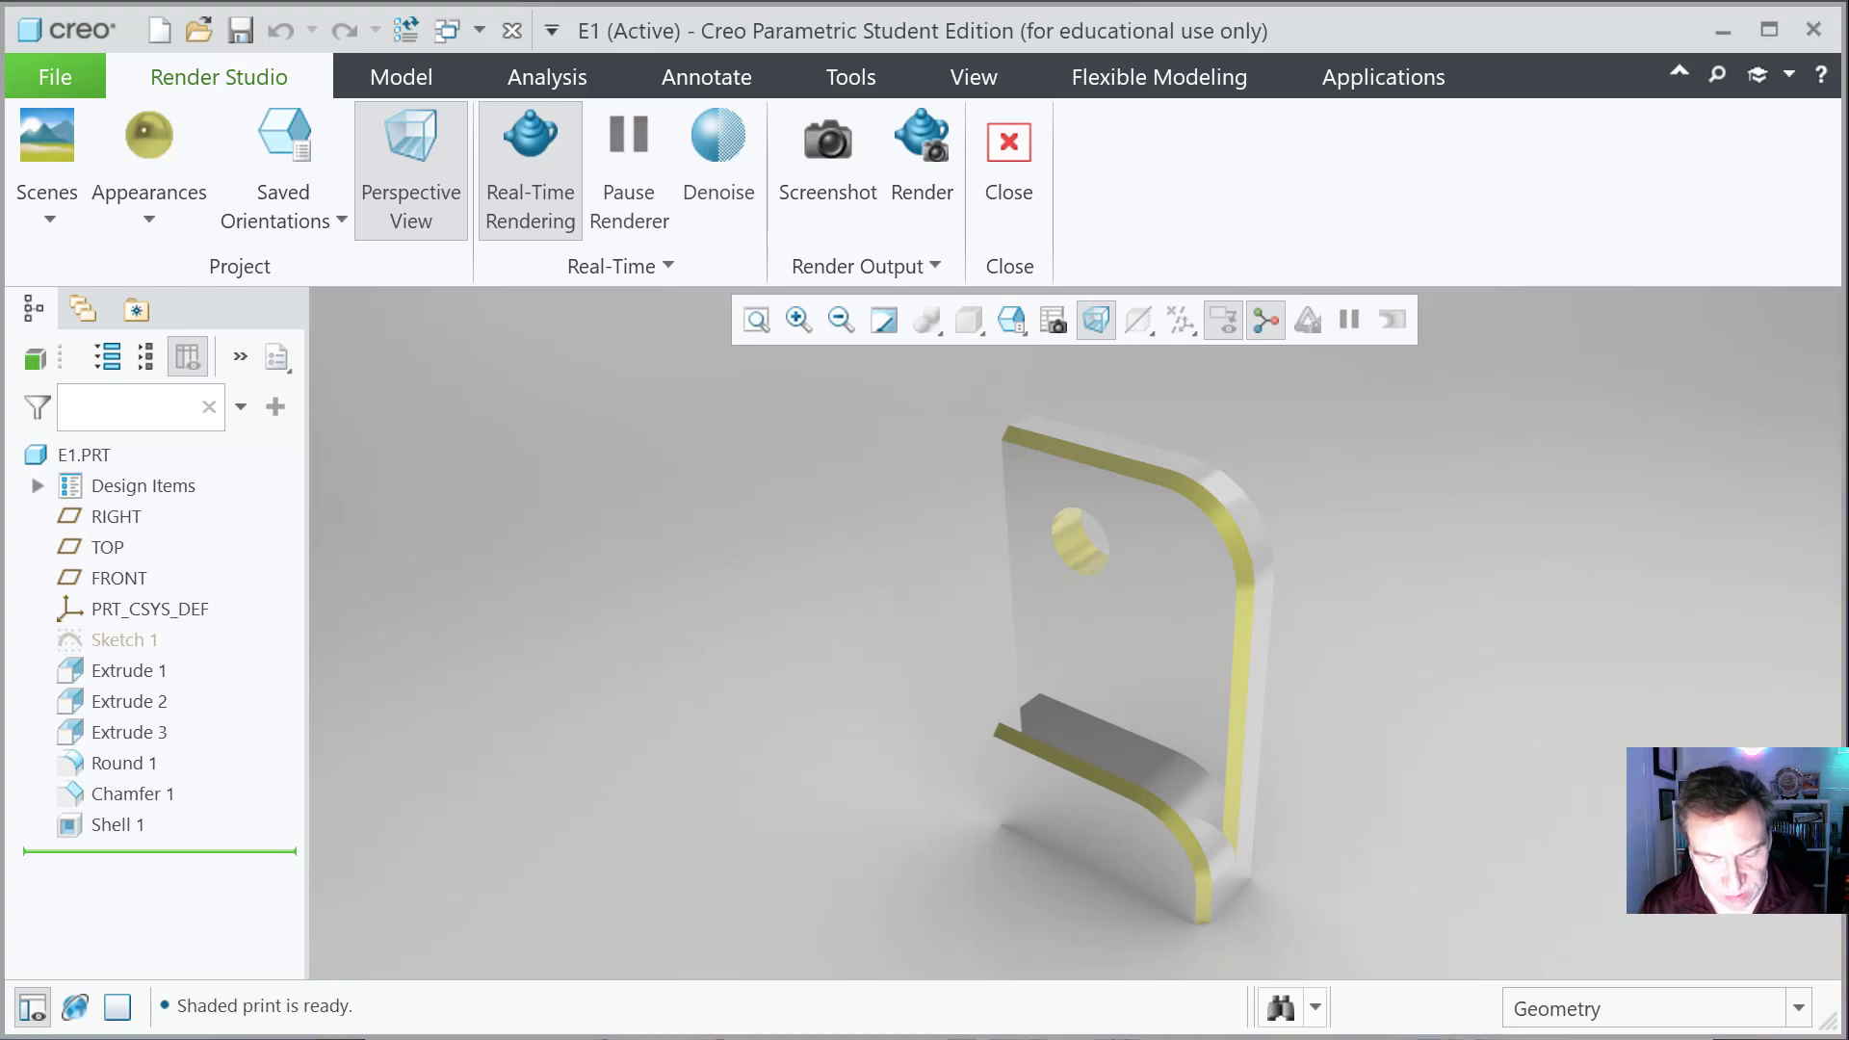
Step: Open E1.pdf from the Documents folder, examine the printed rendering, and close the PDF
key(super+e)
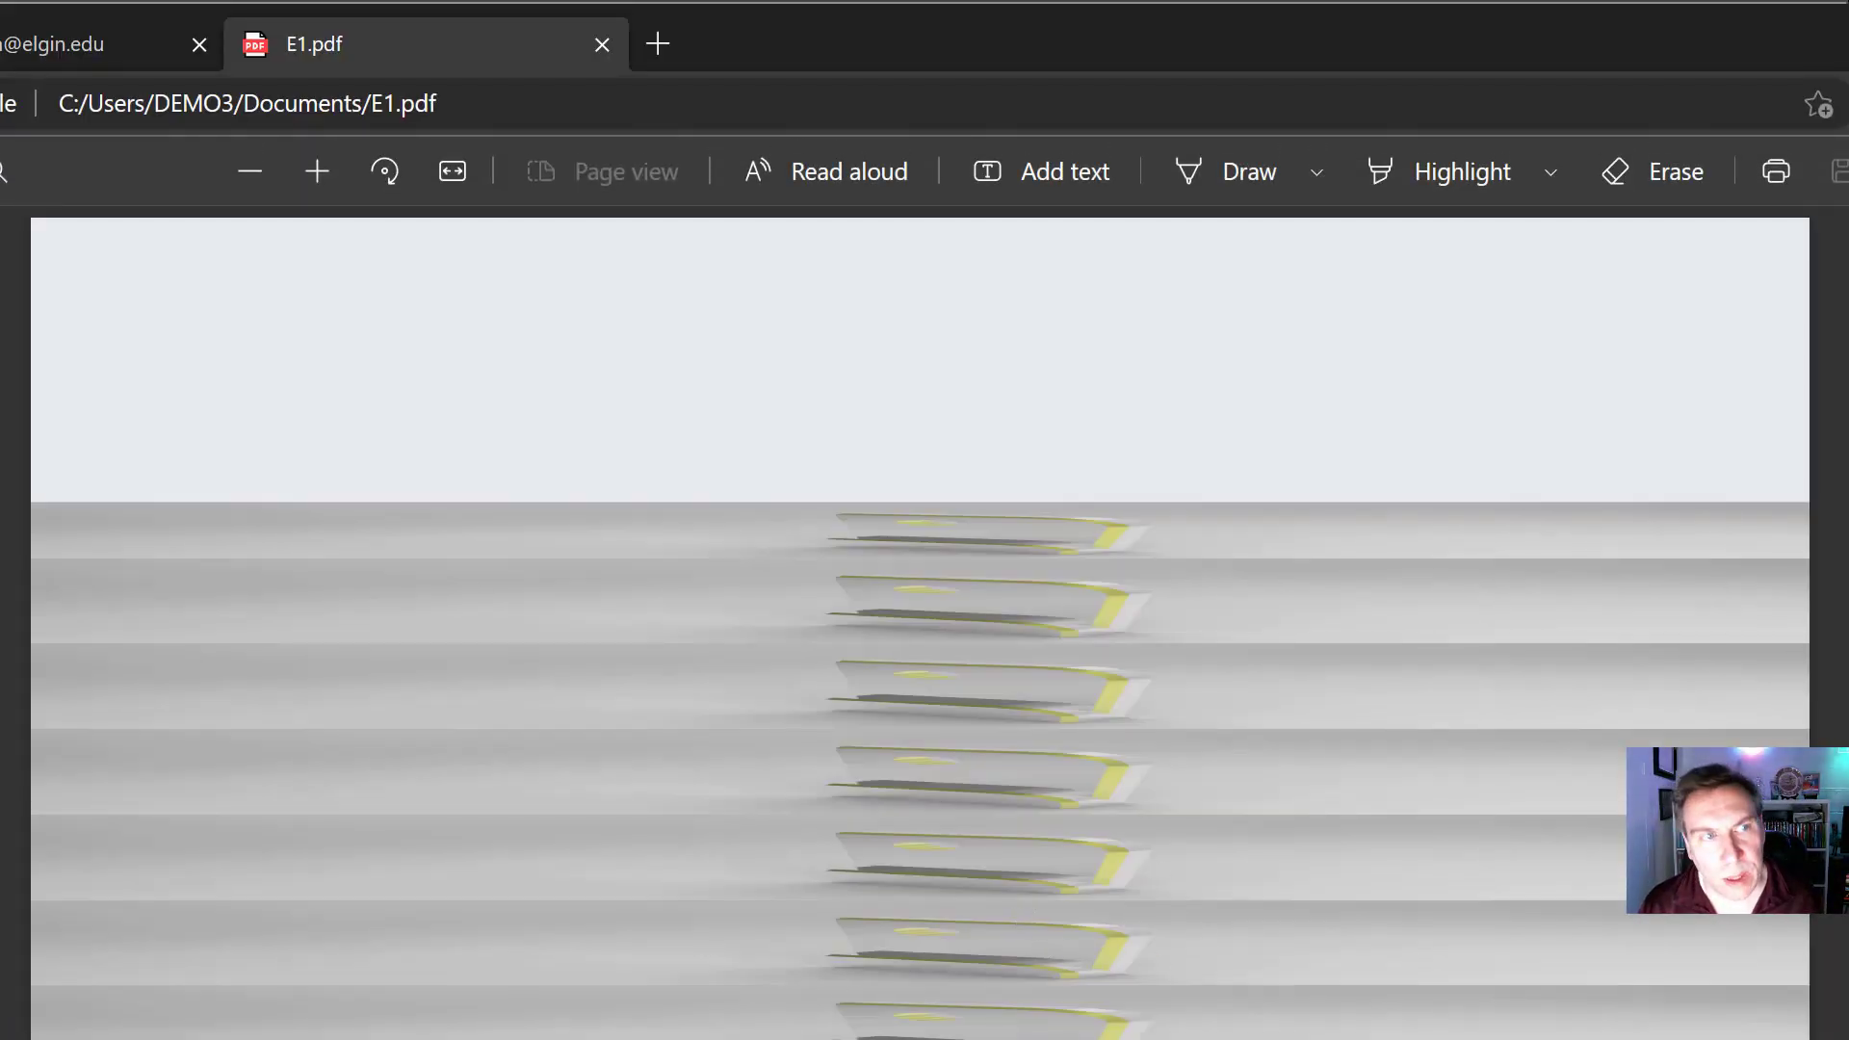
key(alt+Tab)
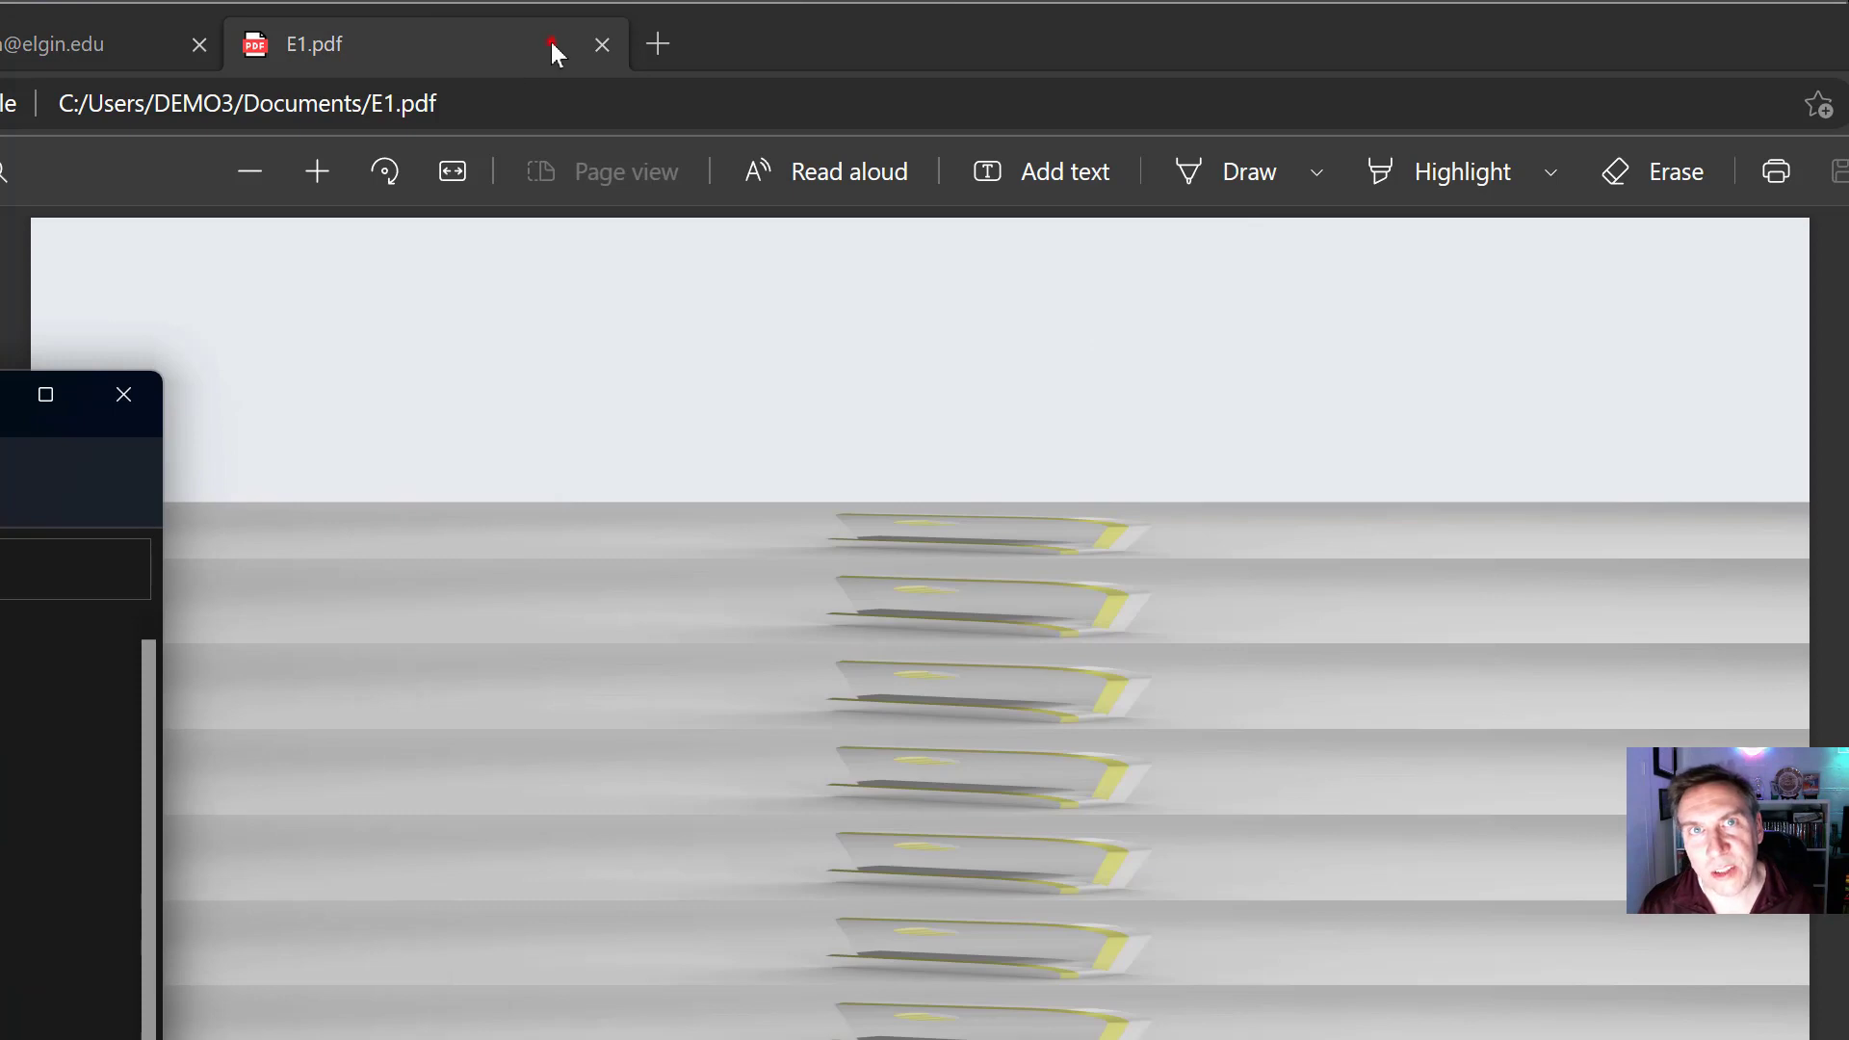
click(551, 42)
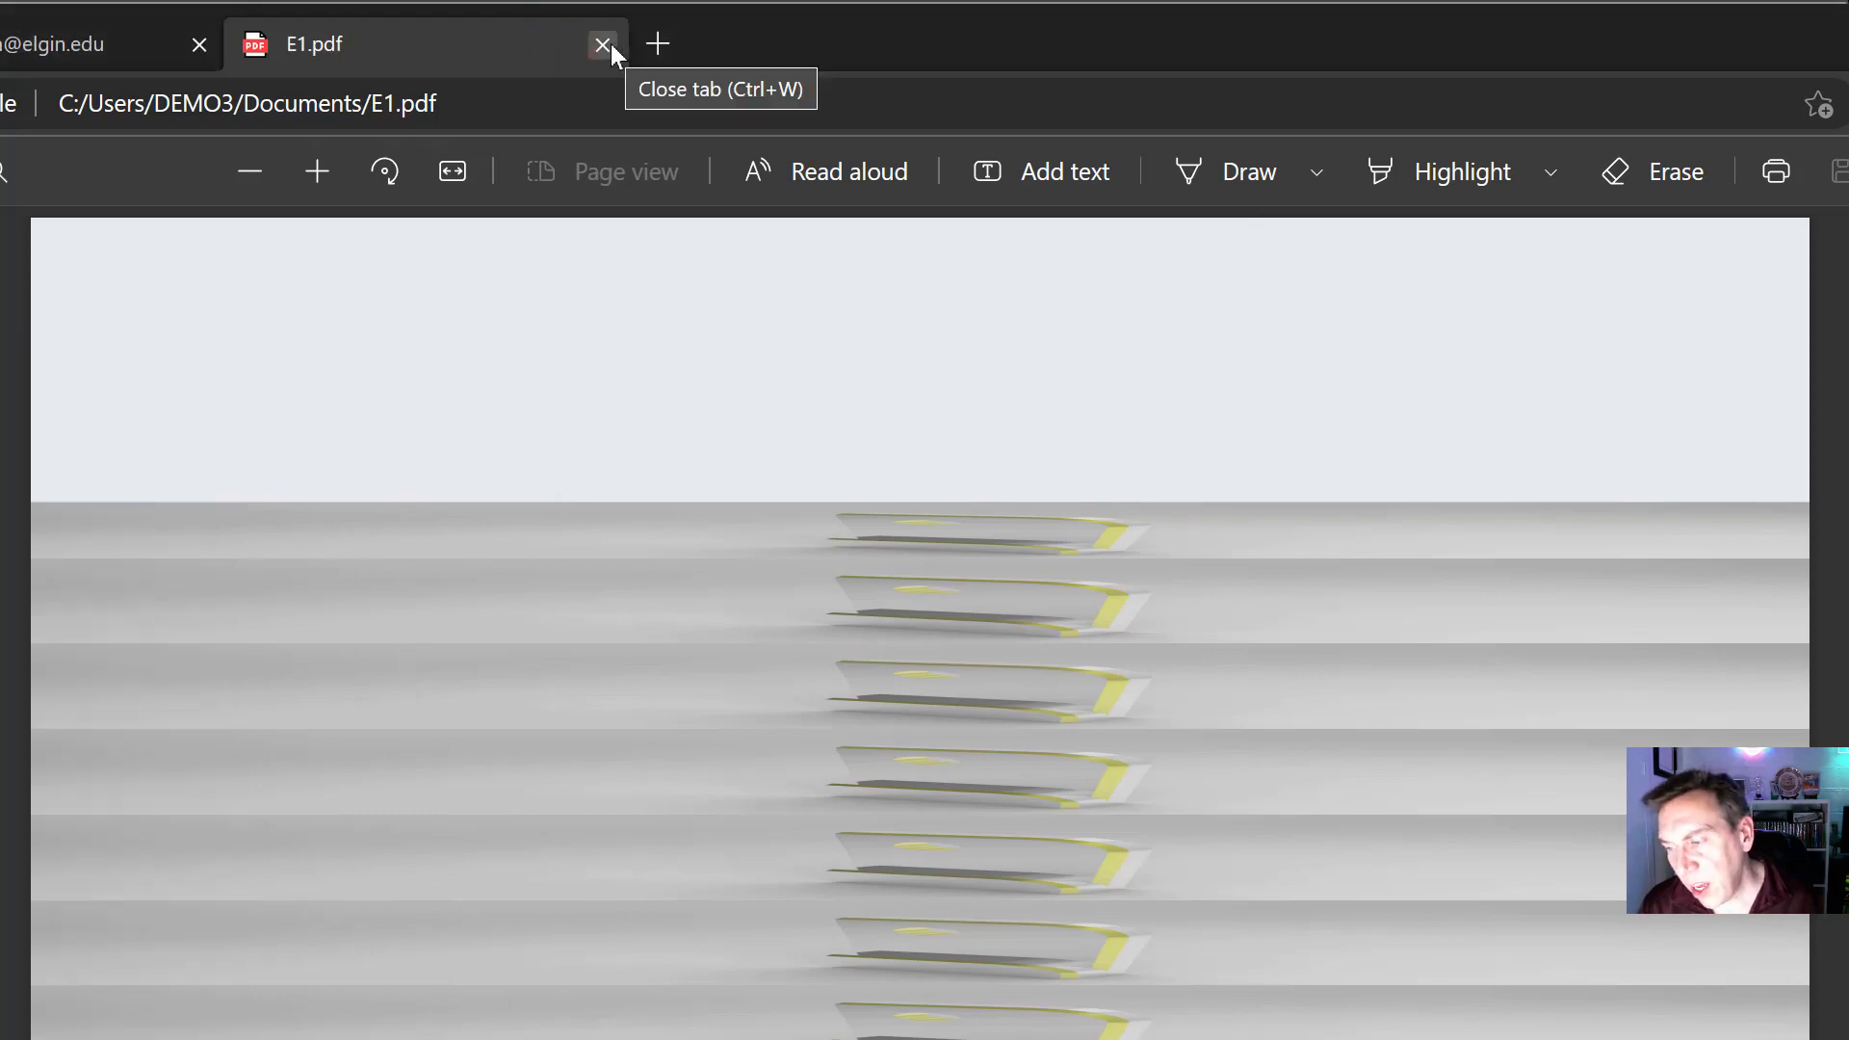
click(603, 45)
click(54, 77)
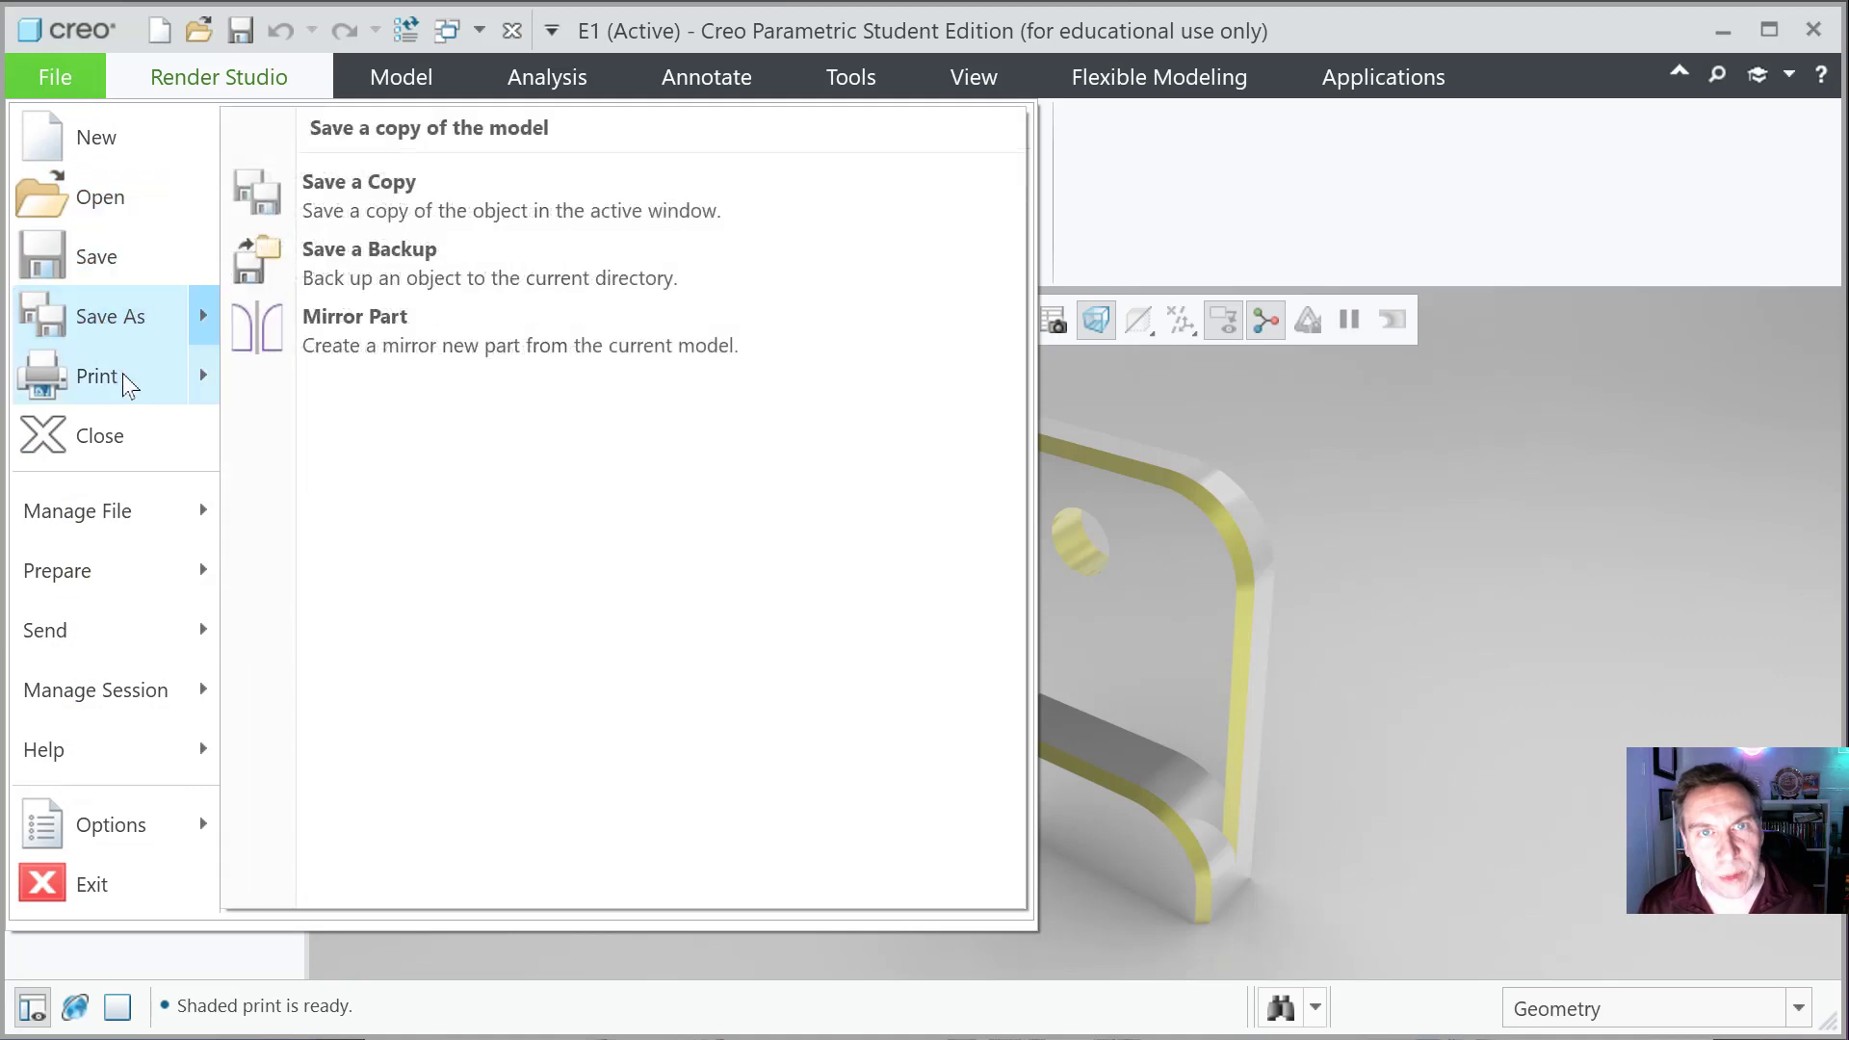
mouse_move(130, 383)
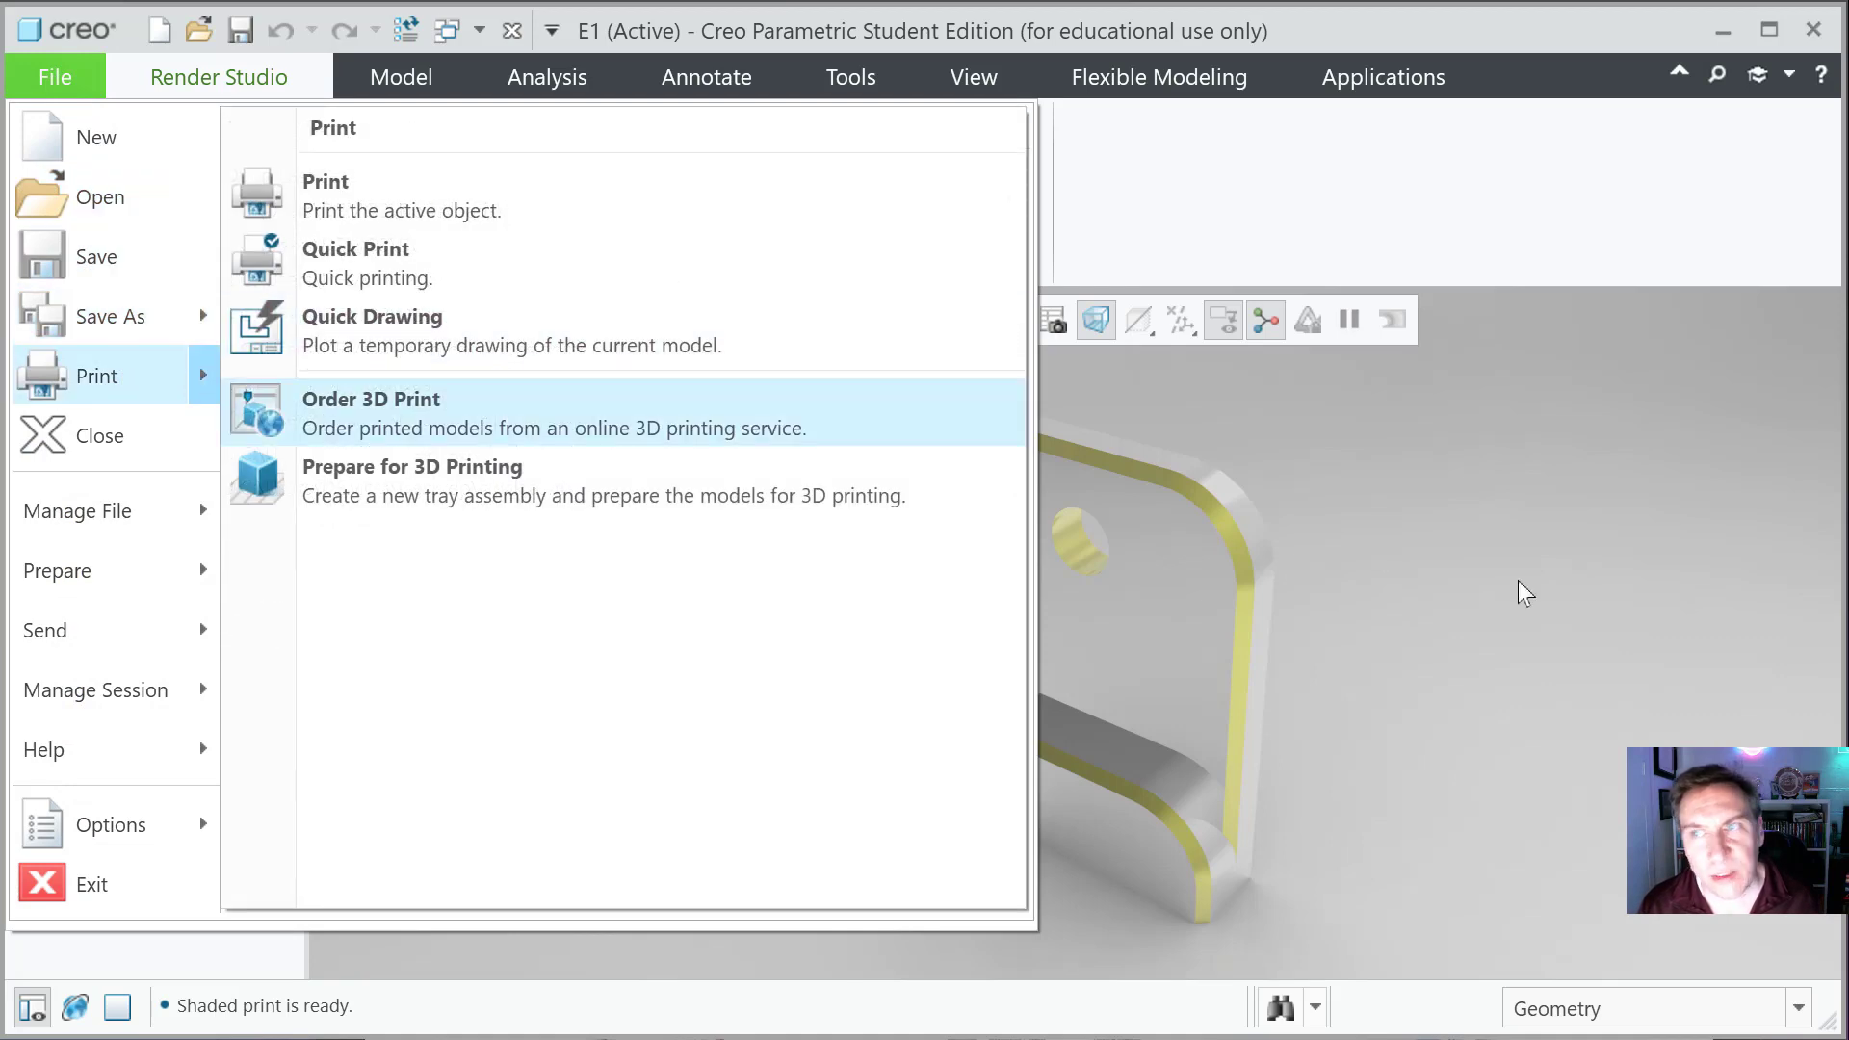
click(1281, 395)
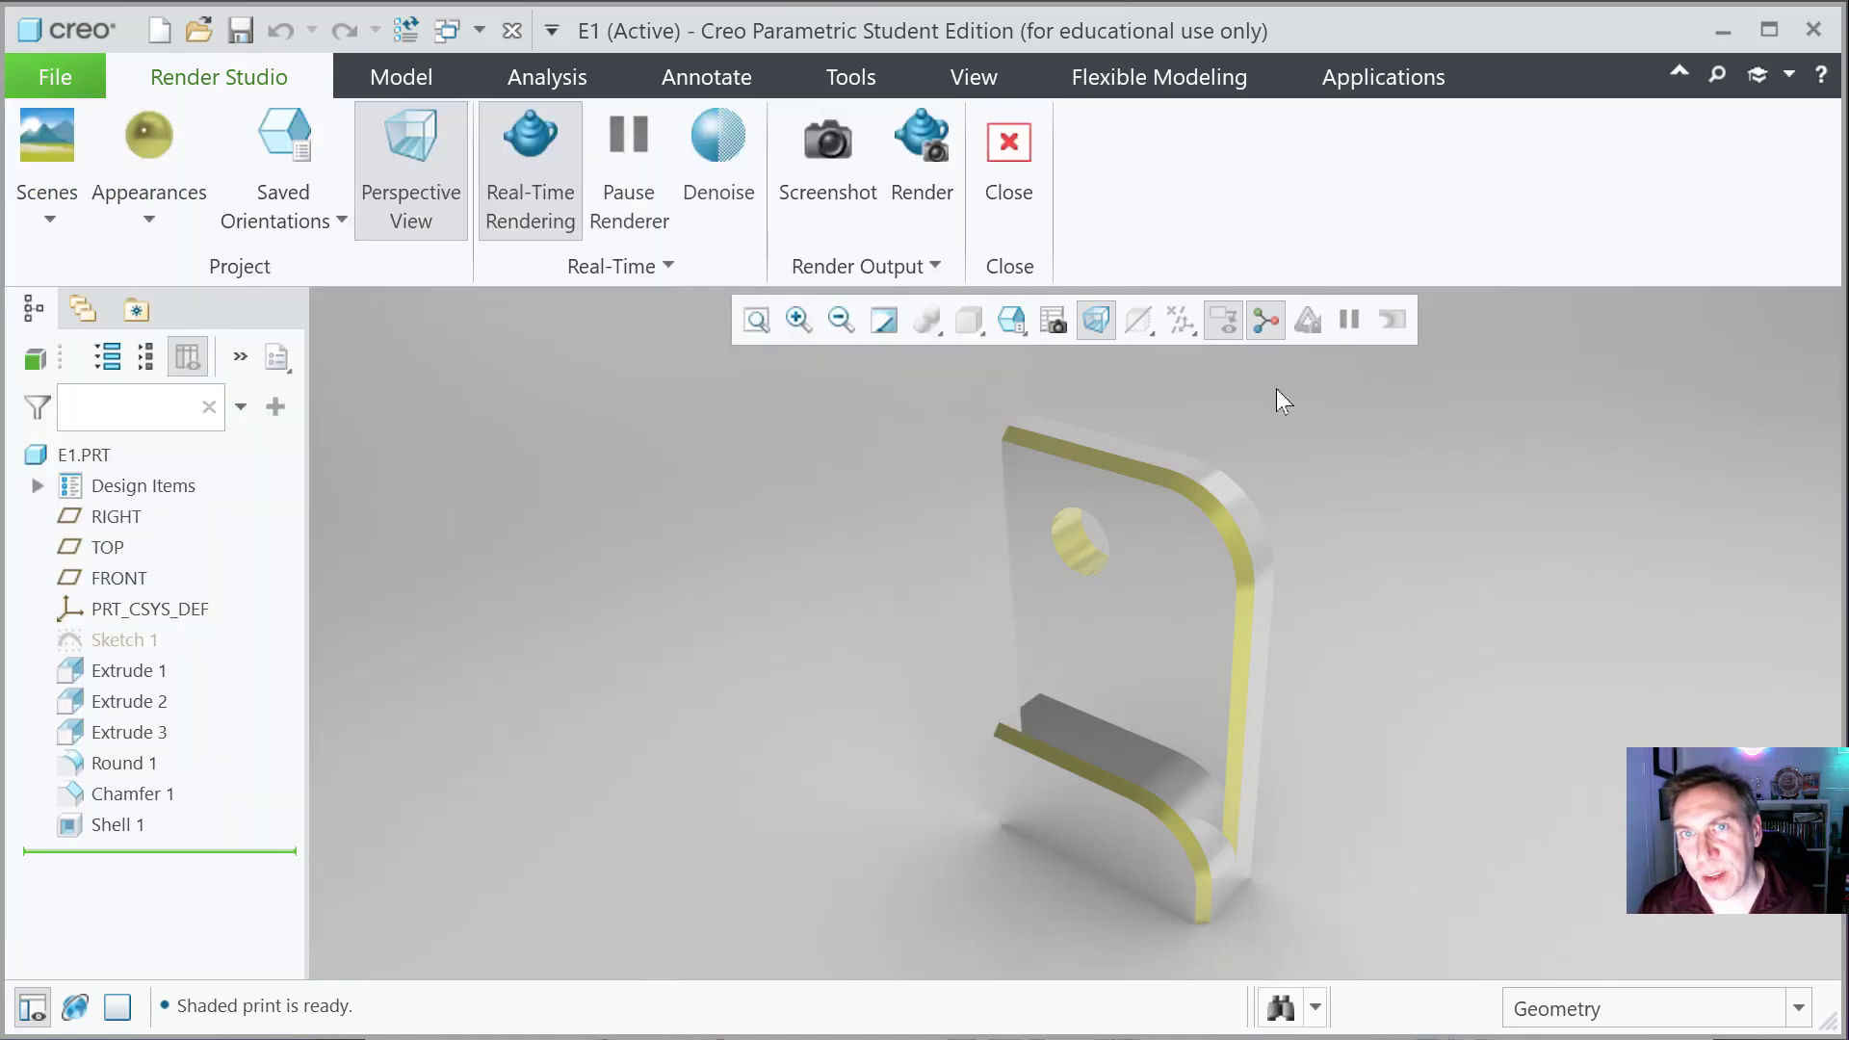
Step: Turn off real-time rendering and capture a rectangular screen snip around the shaded model
click(547, 156)
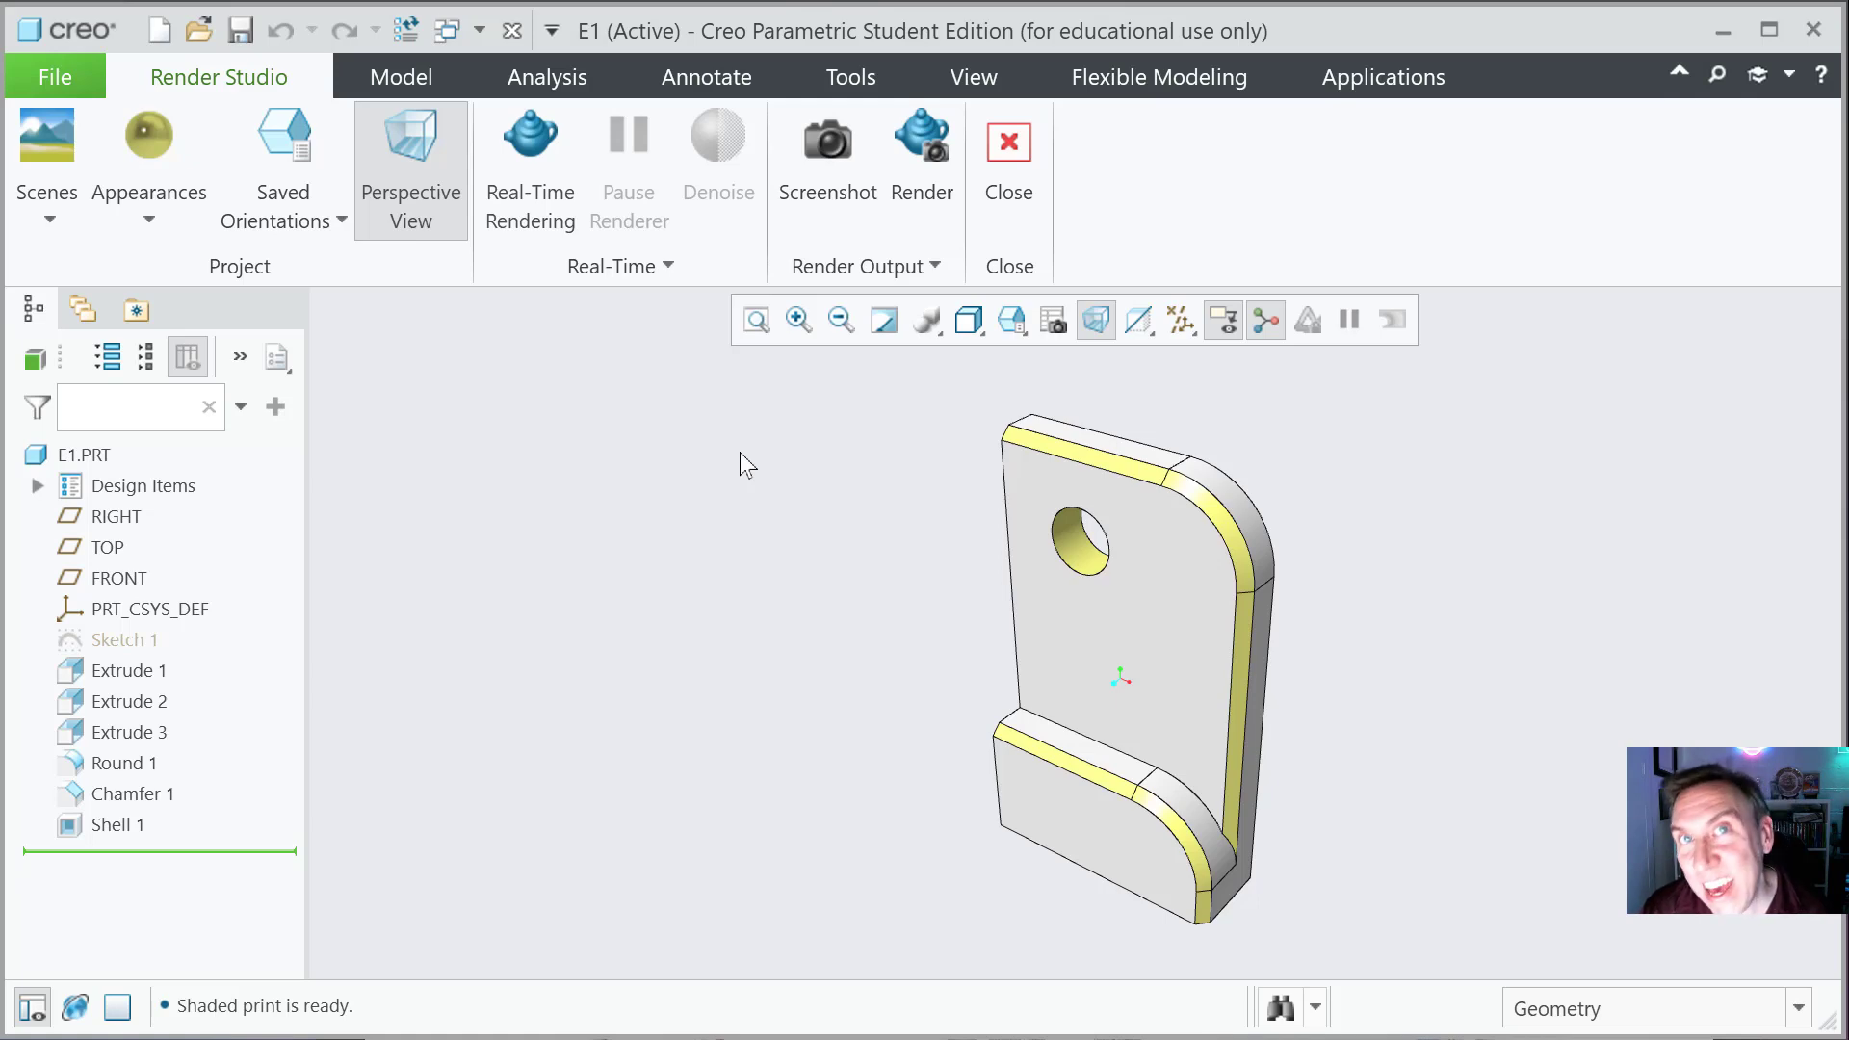
key(super+shift+s)
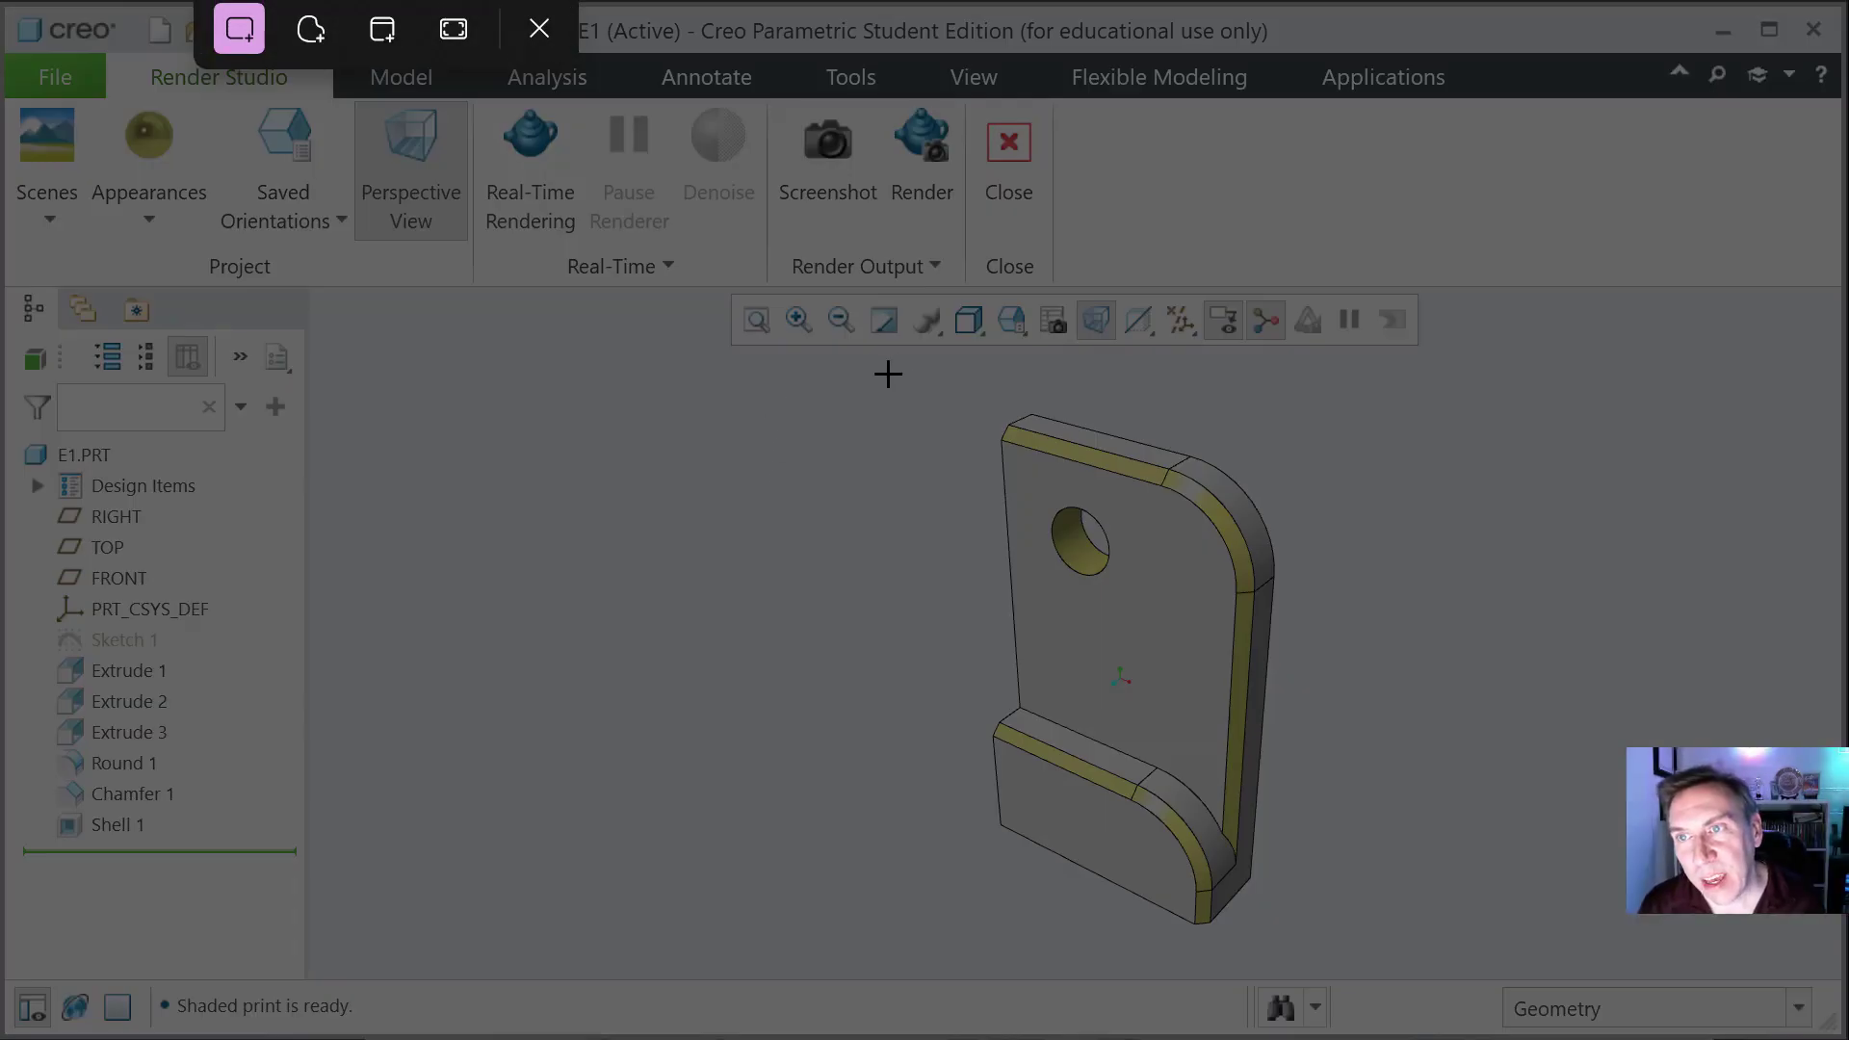
drag(888, 374, 1404, 959)
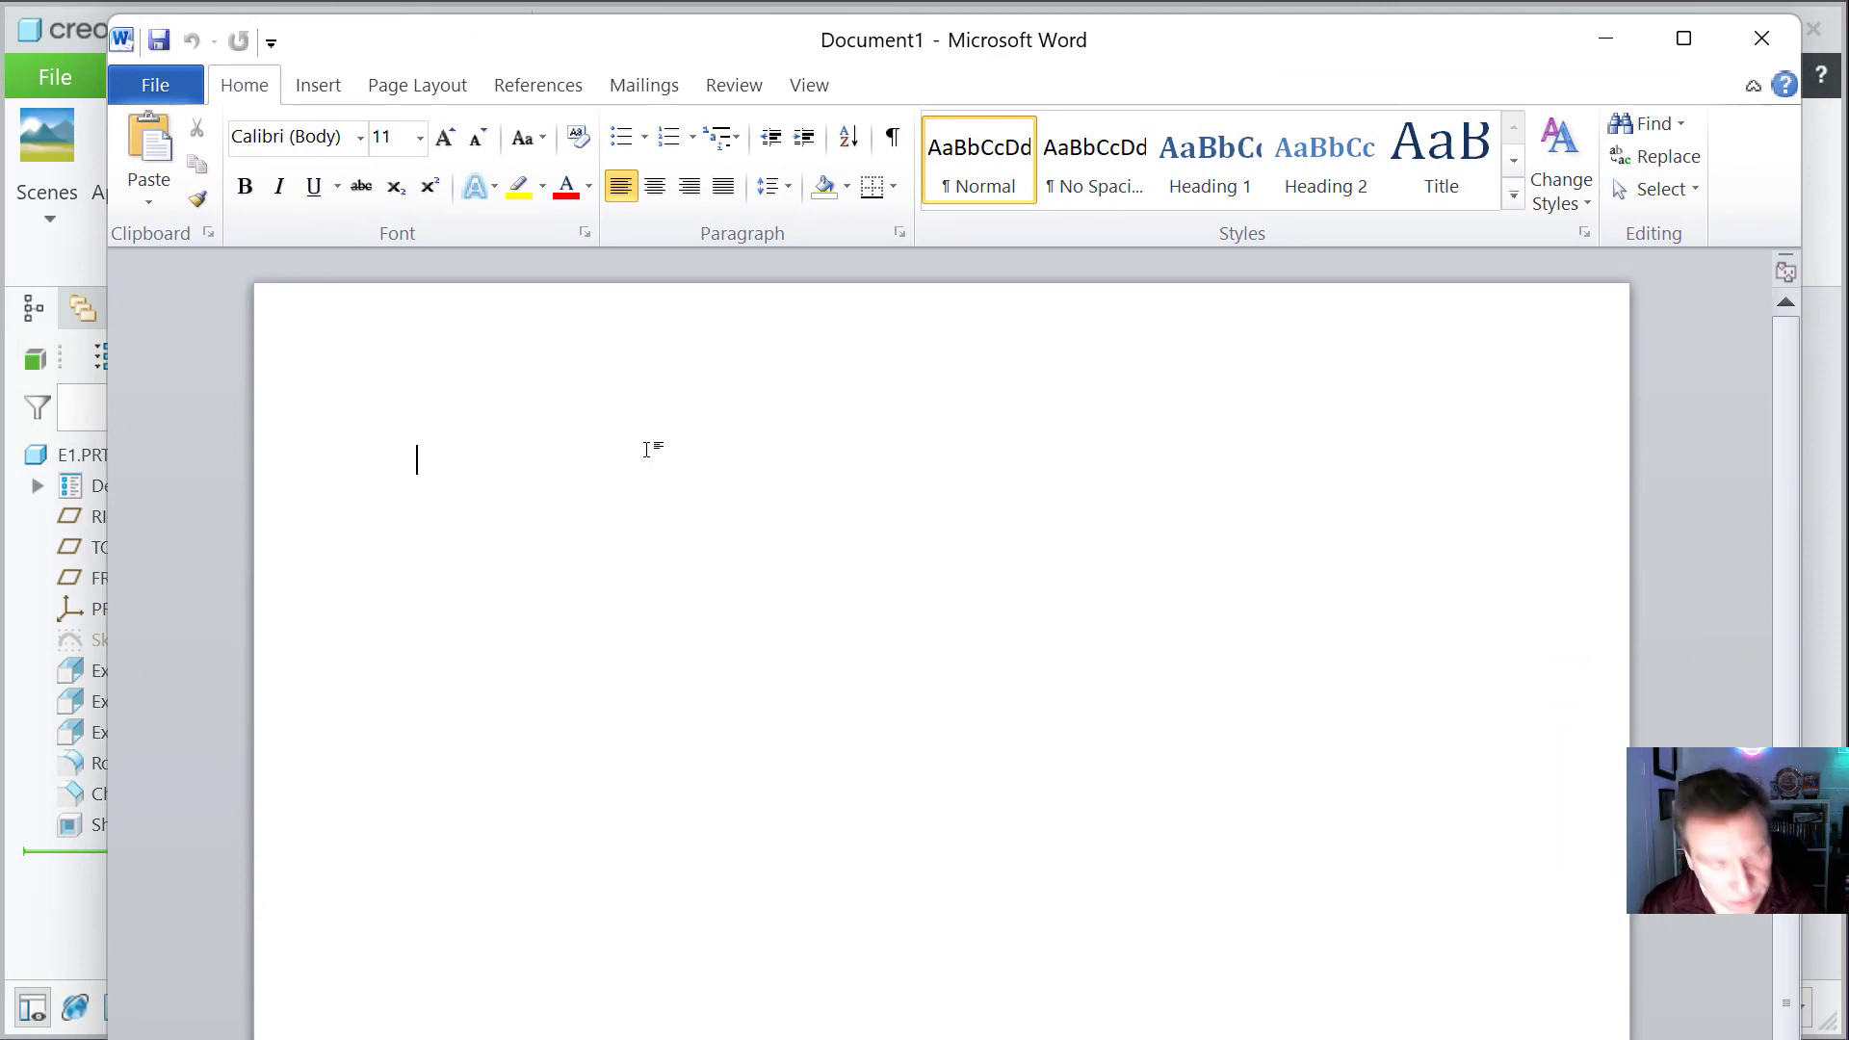
Step: Paste the model snip into the blank Word document and close Word without saving
key(ctrl+v)
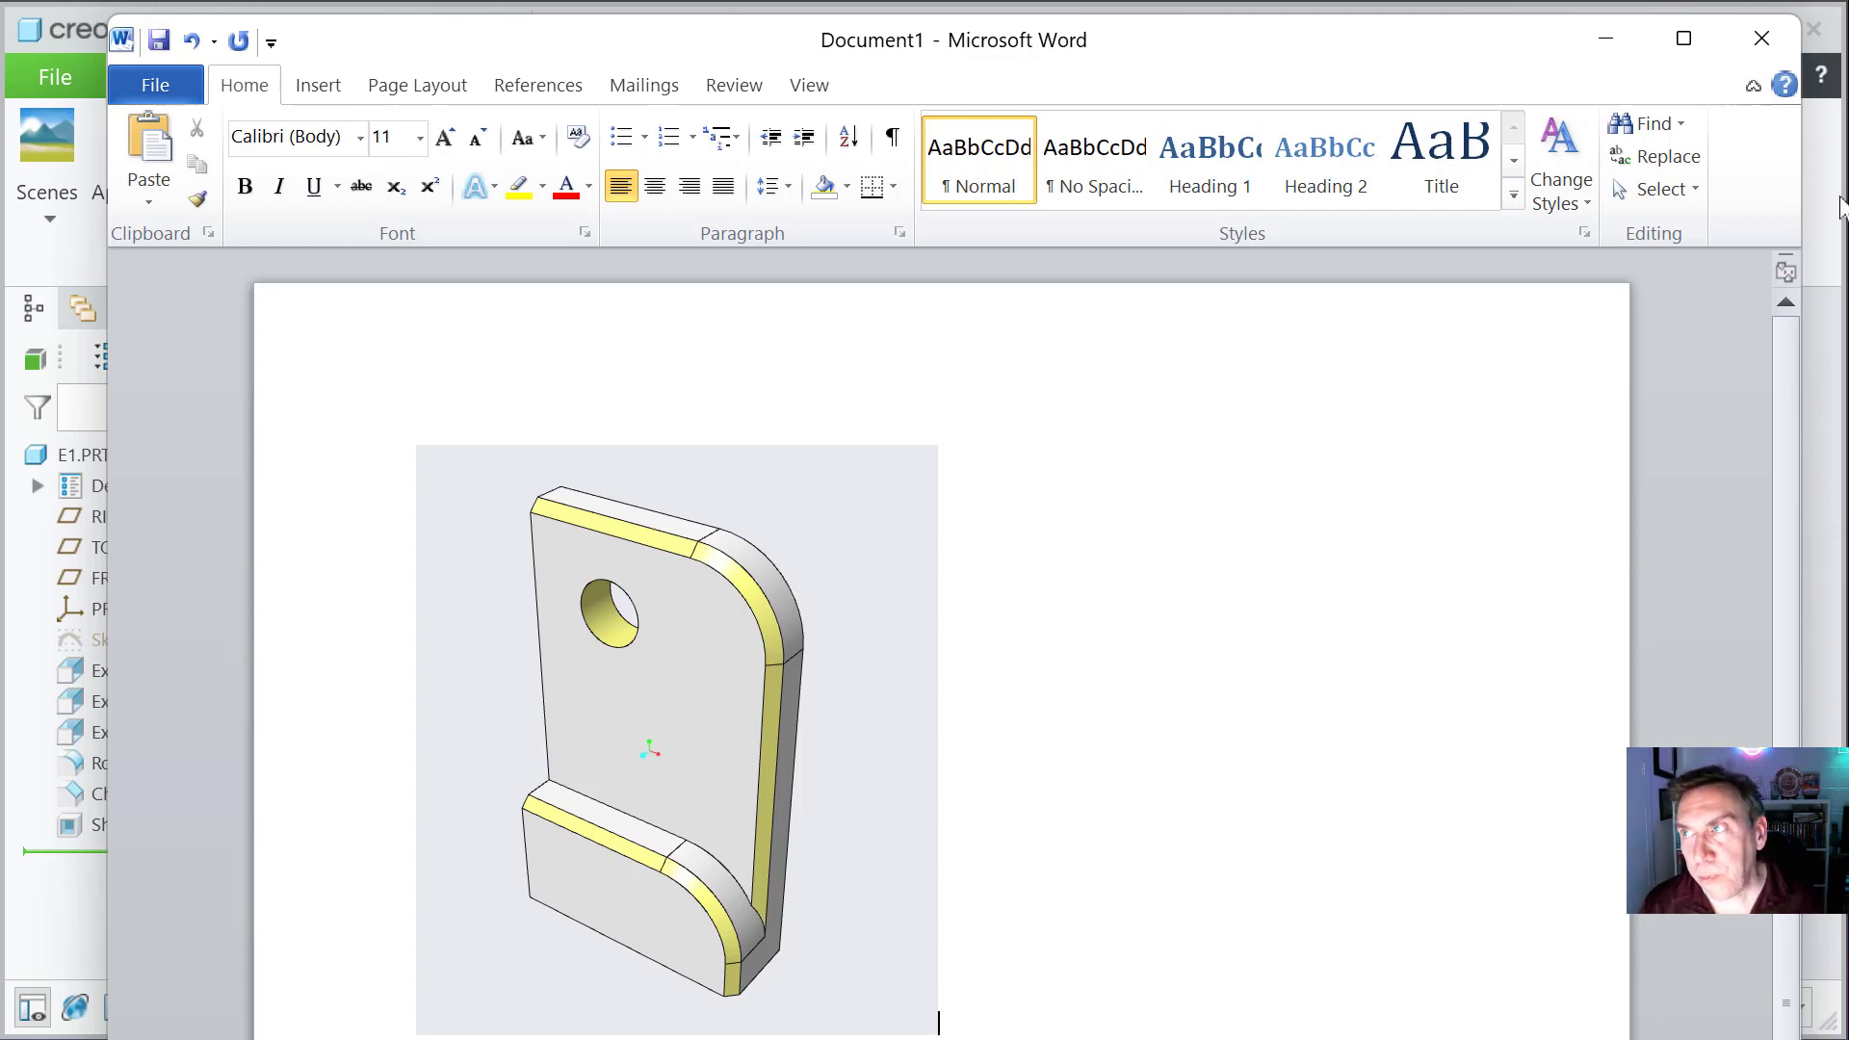
click(1775, 43)
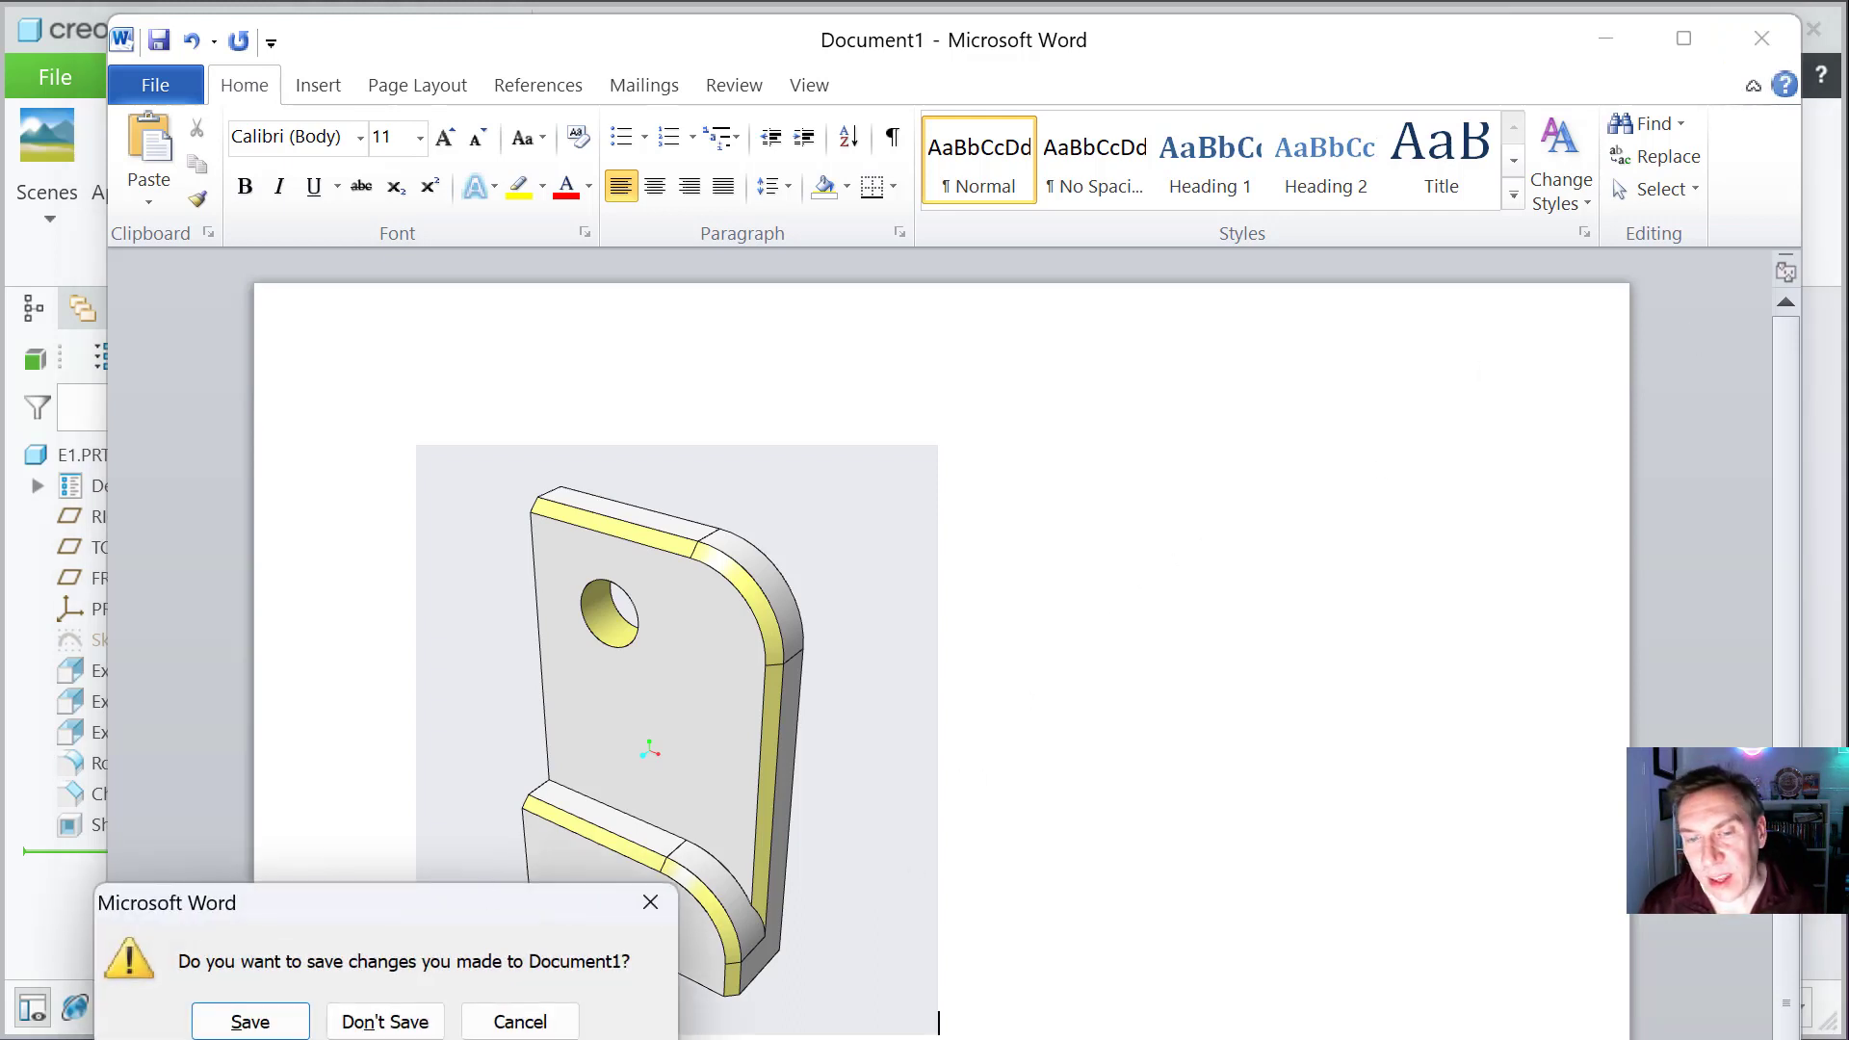
click(414, 1025)
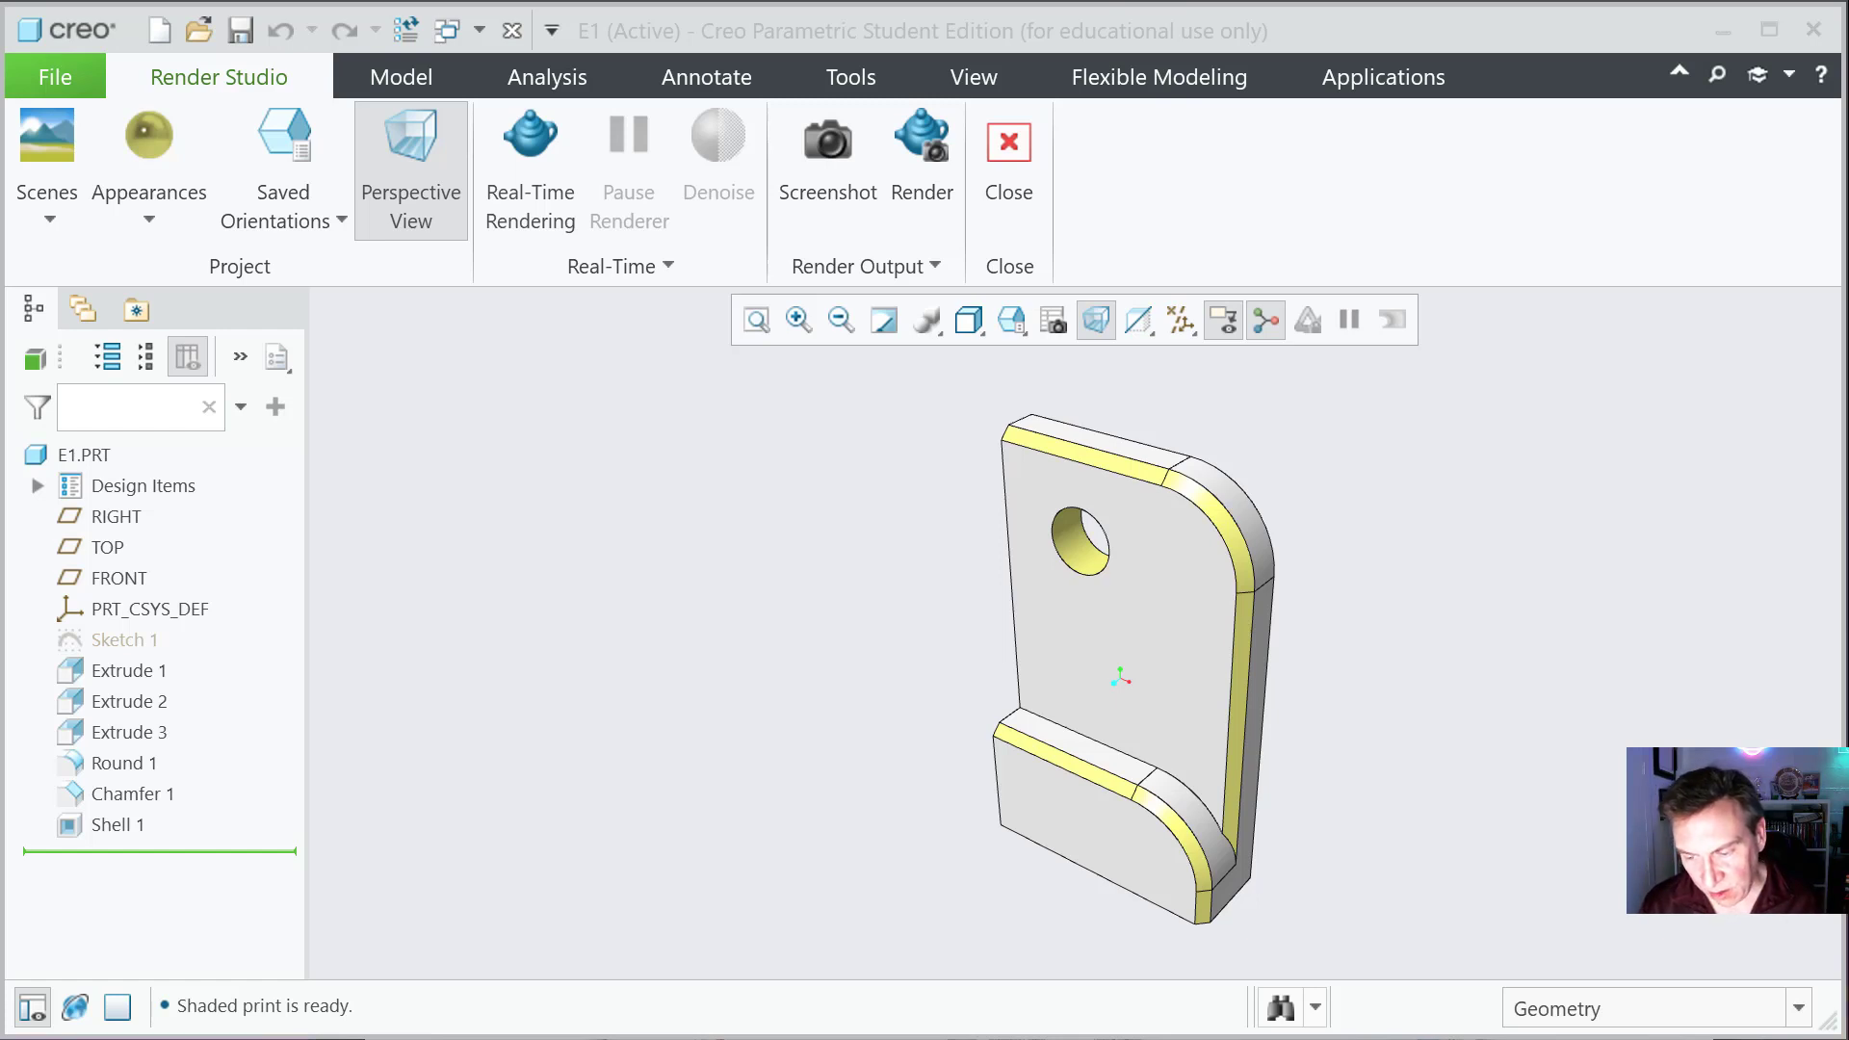
Step: Switch to the Creo 8_0 Basic 2022 manual in the browser and examine the LAB 1 instructions and L1 drawing
key(alt+Tab)
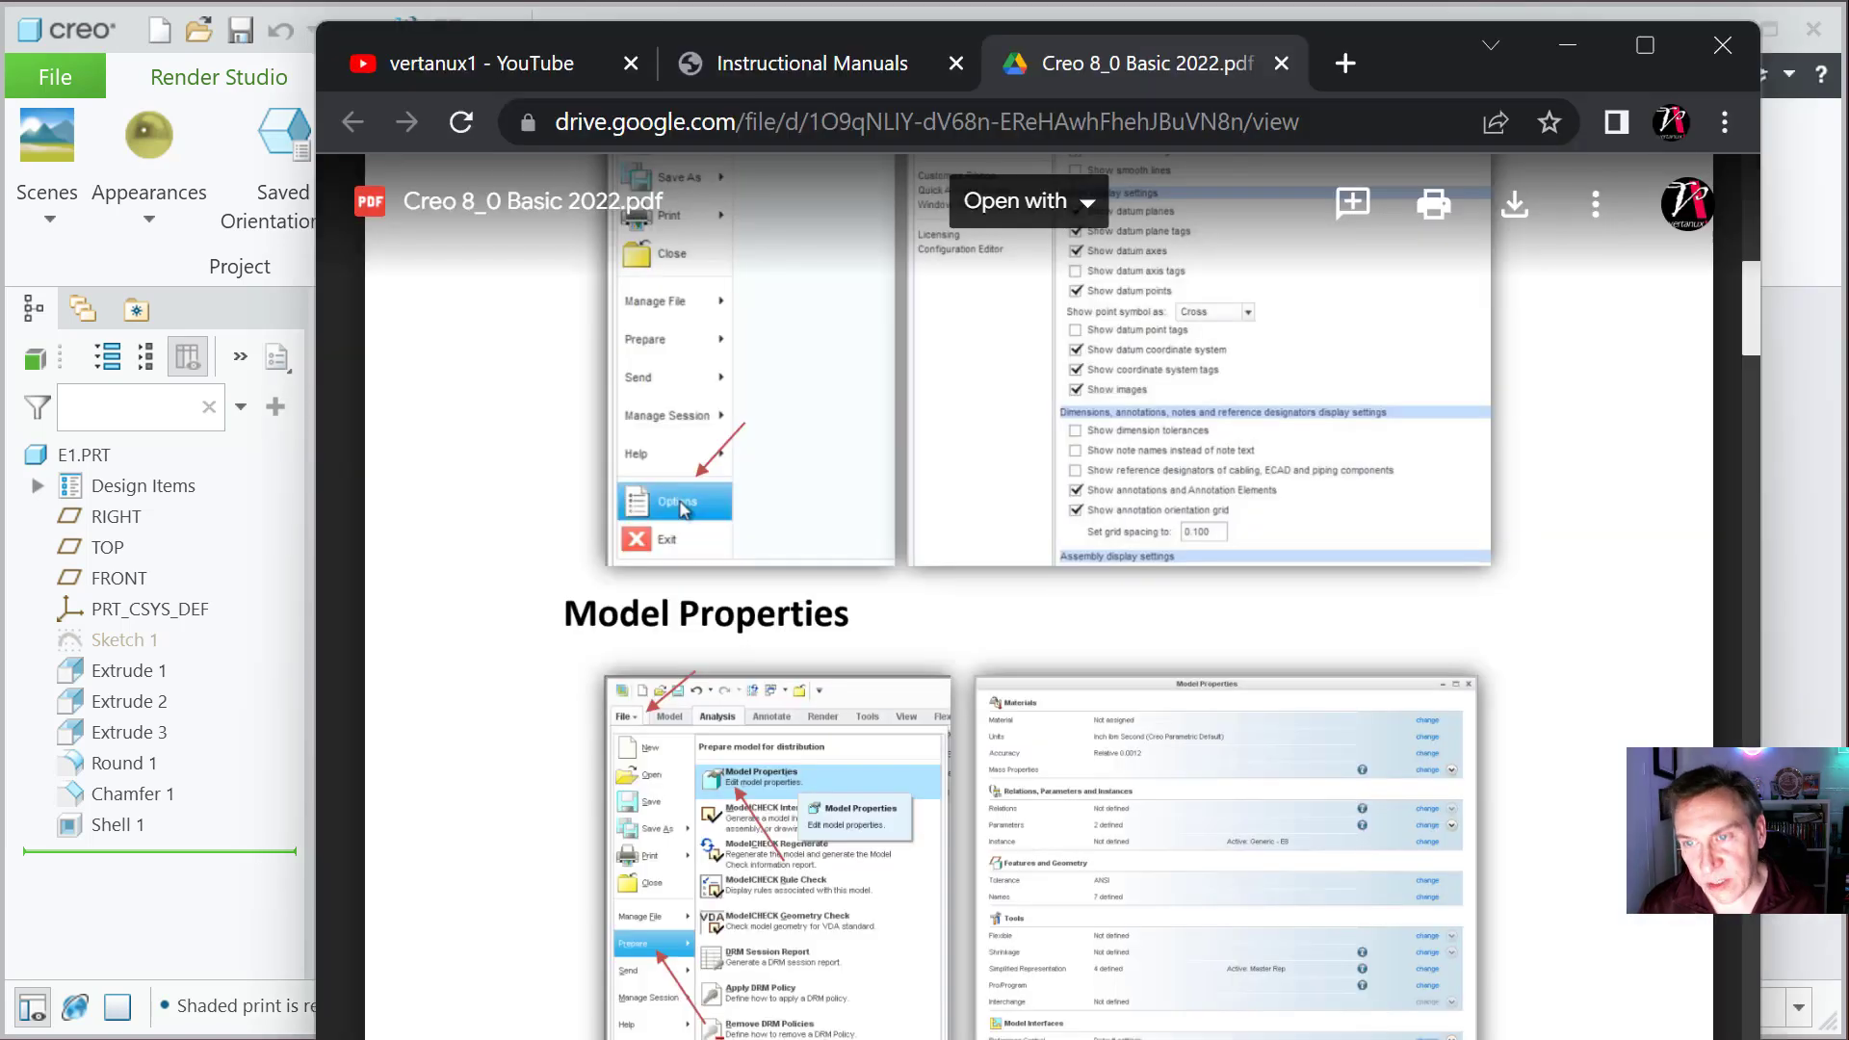
scroll(979, 856, down, 5)
scroll(978, 856, down, 20)
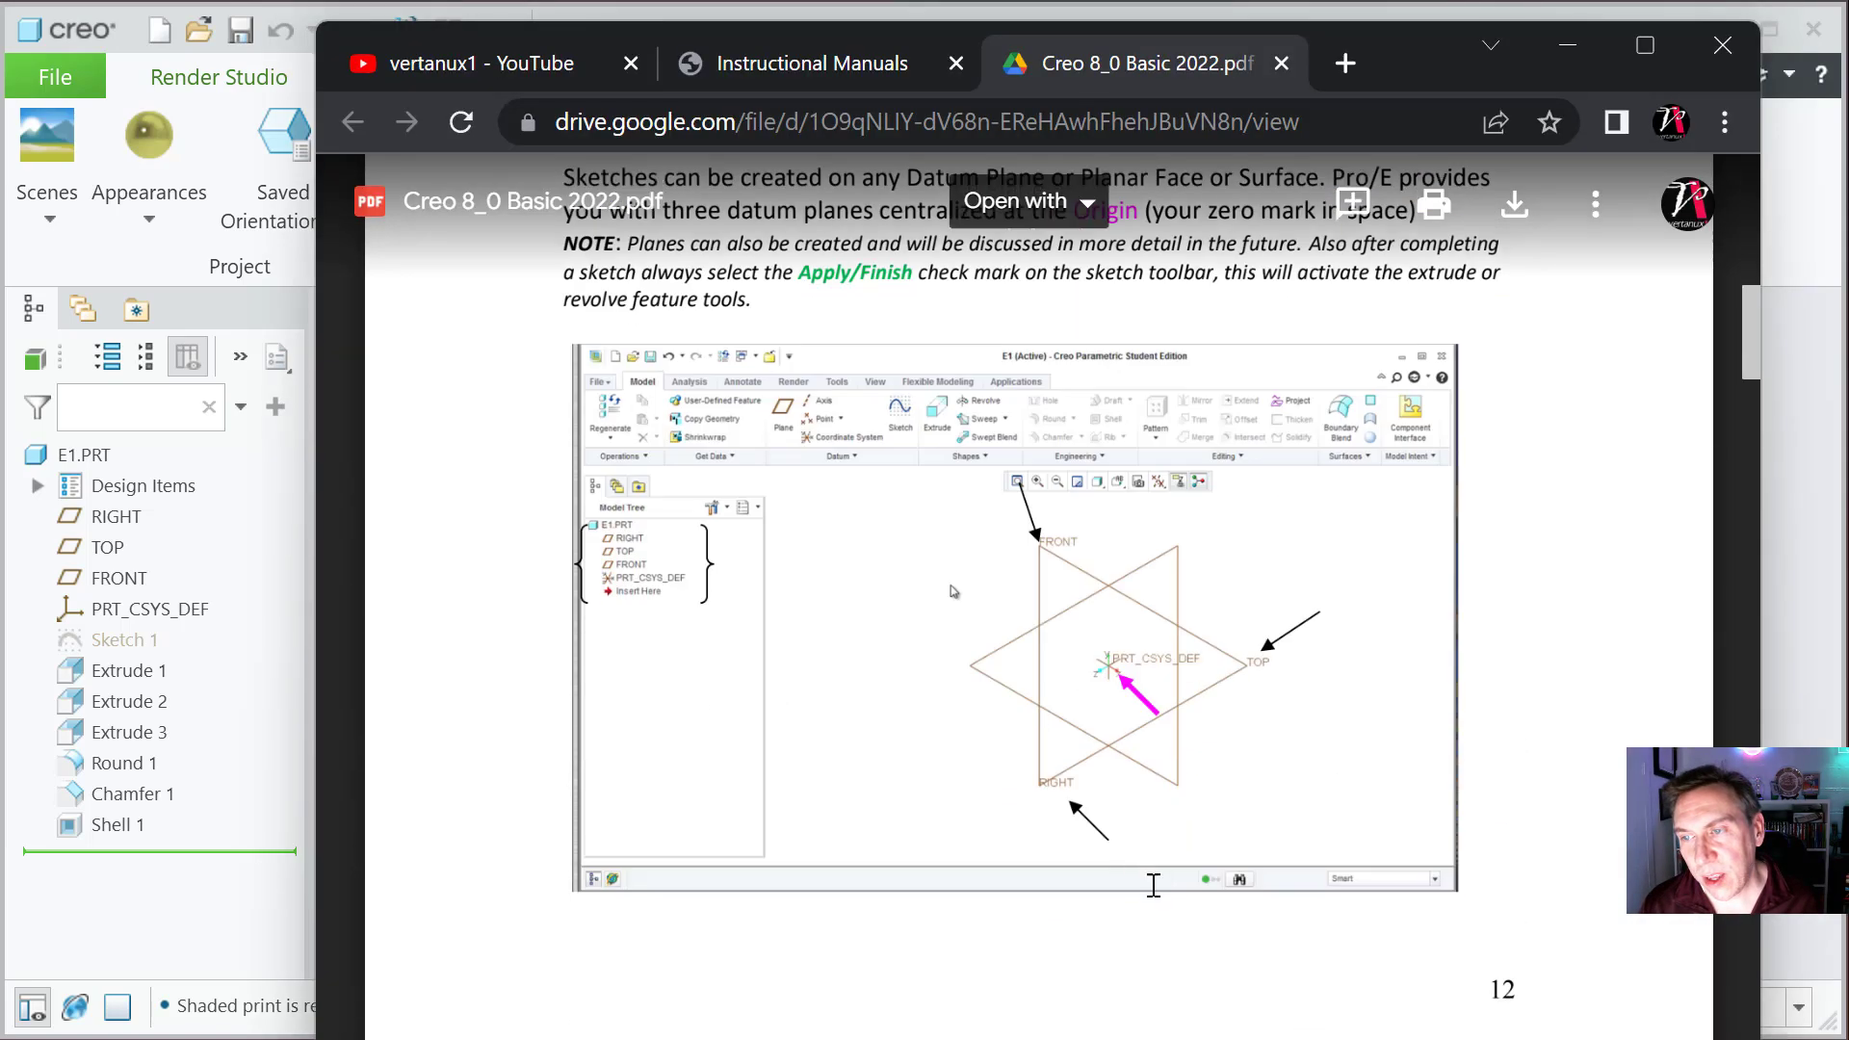
scroll(1256, 876, down, 12)
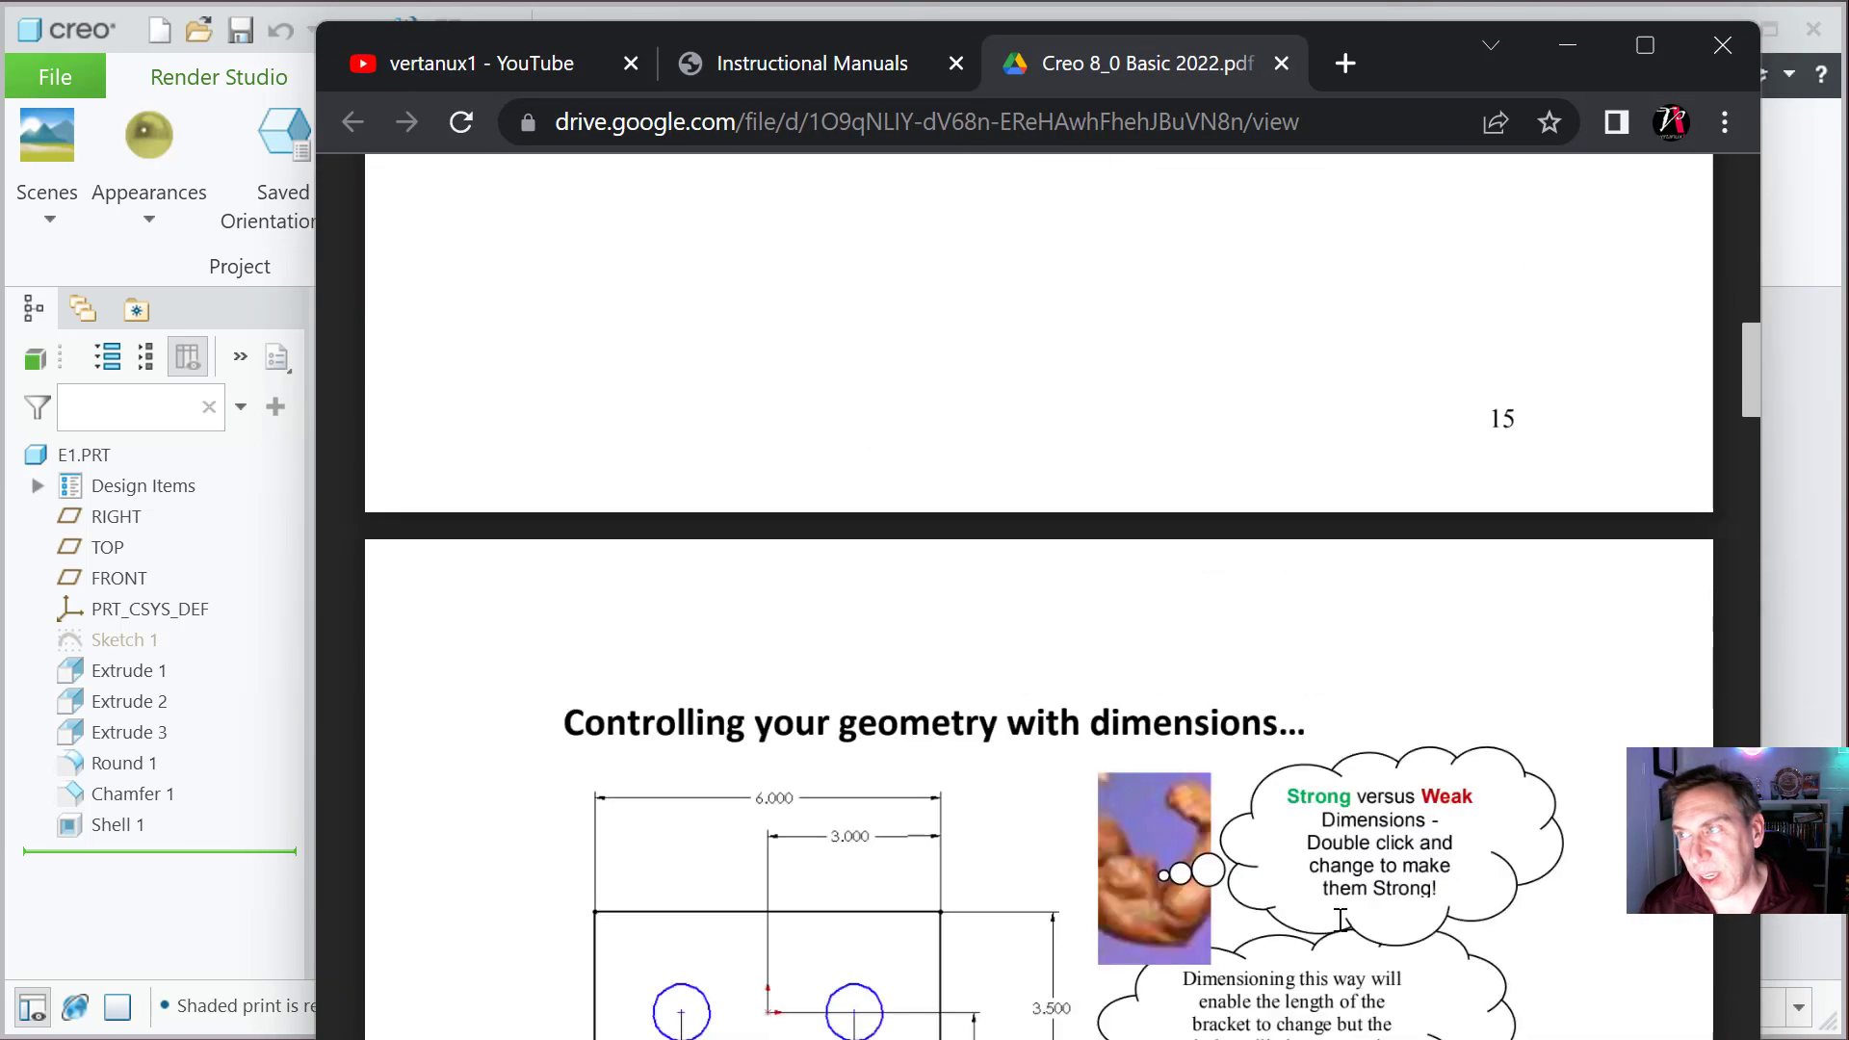
drag(1754, 372, 1749, 451)
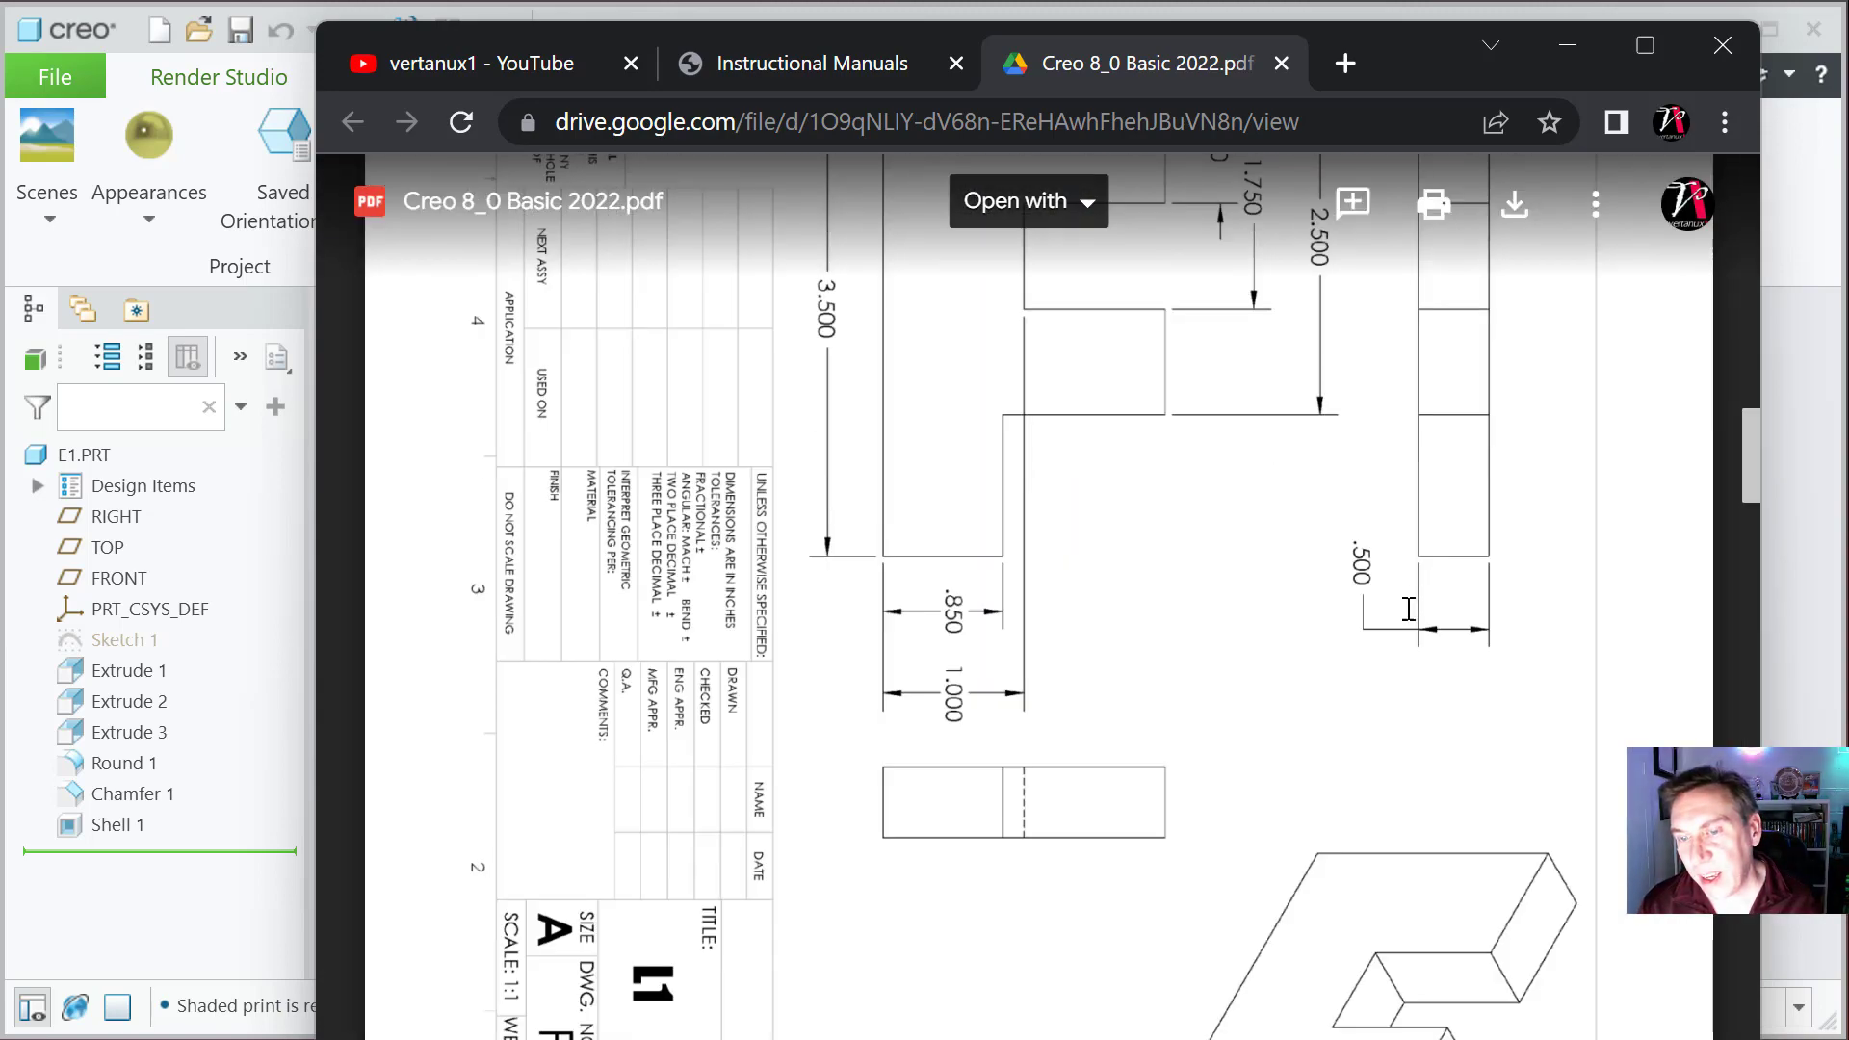
scroll(1397, 626, up, 8)
scroll(1391, 652, up, 5)
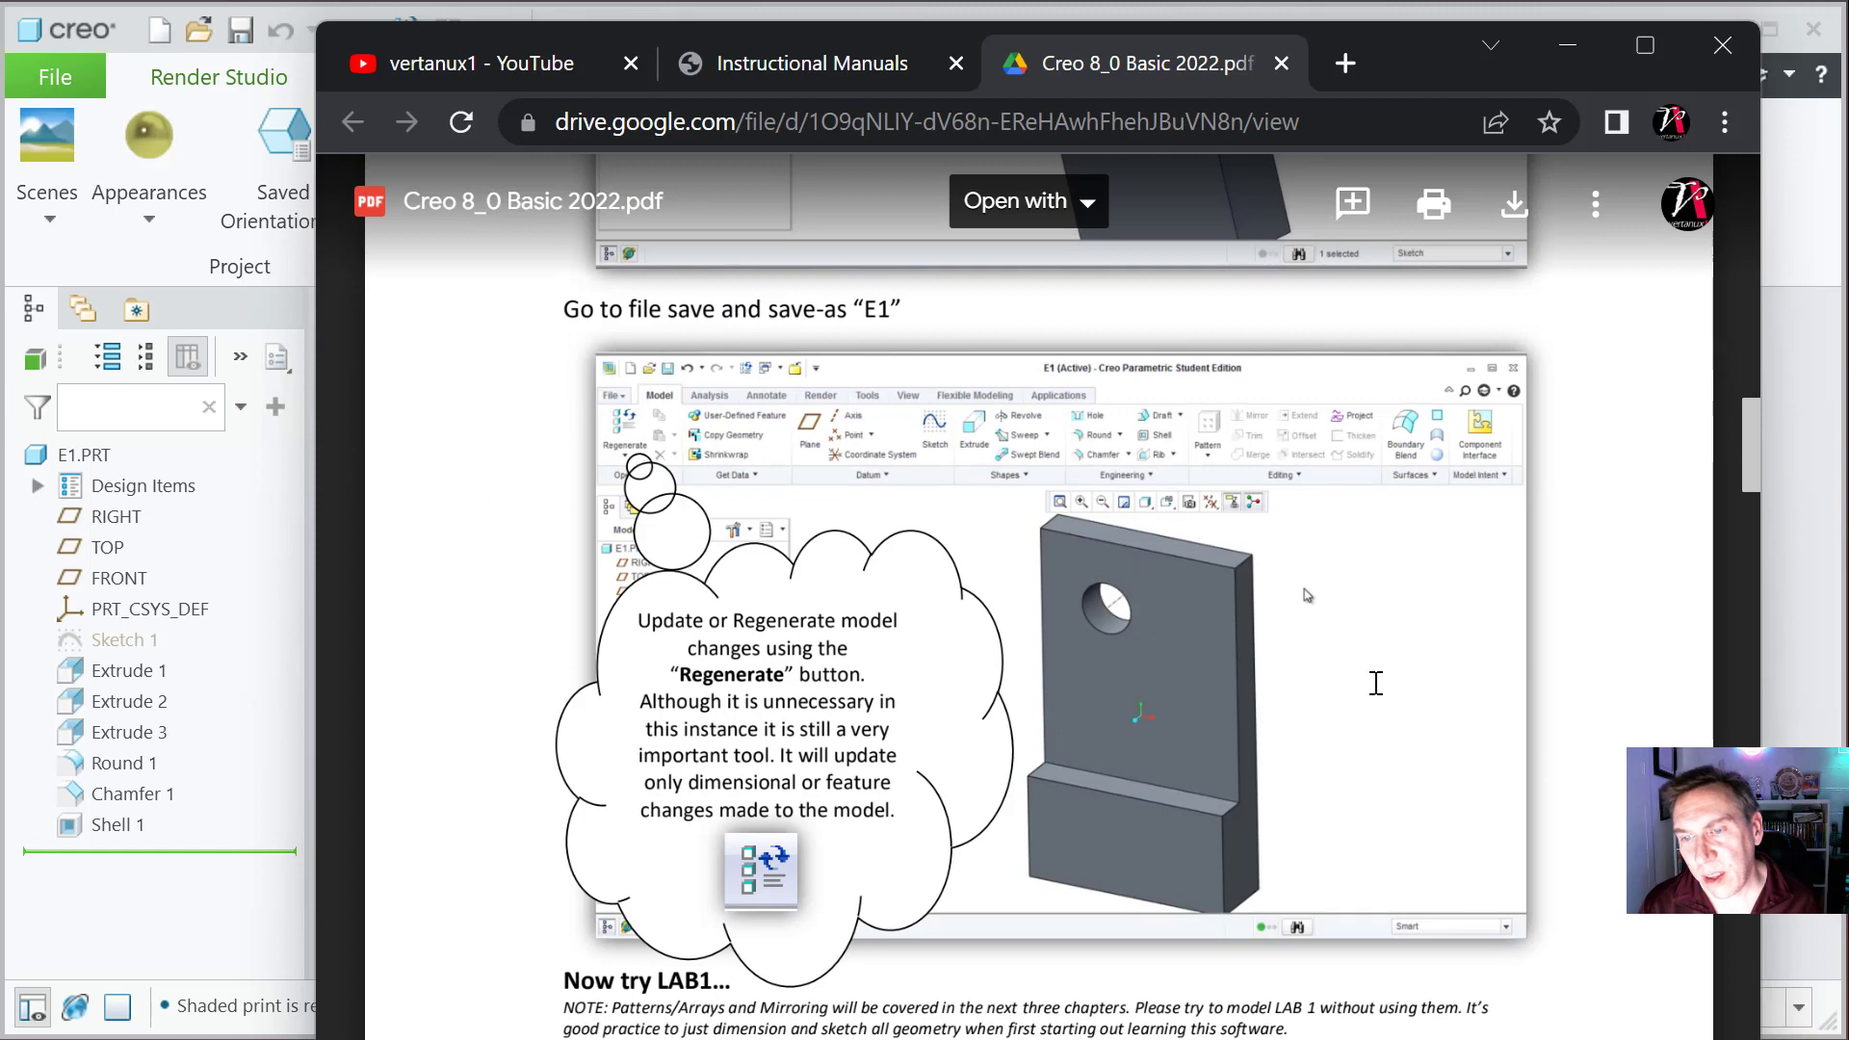
scroll(965, 678, down, 10)
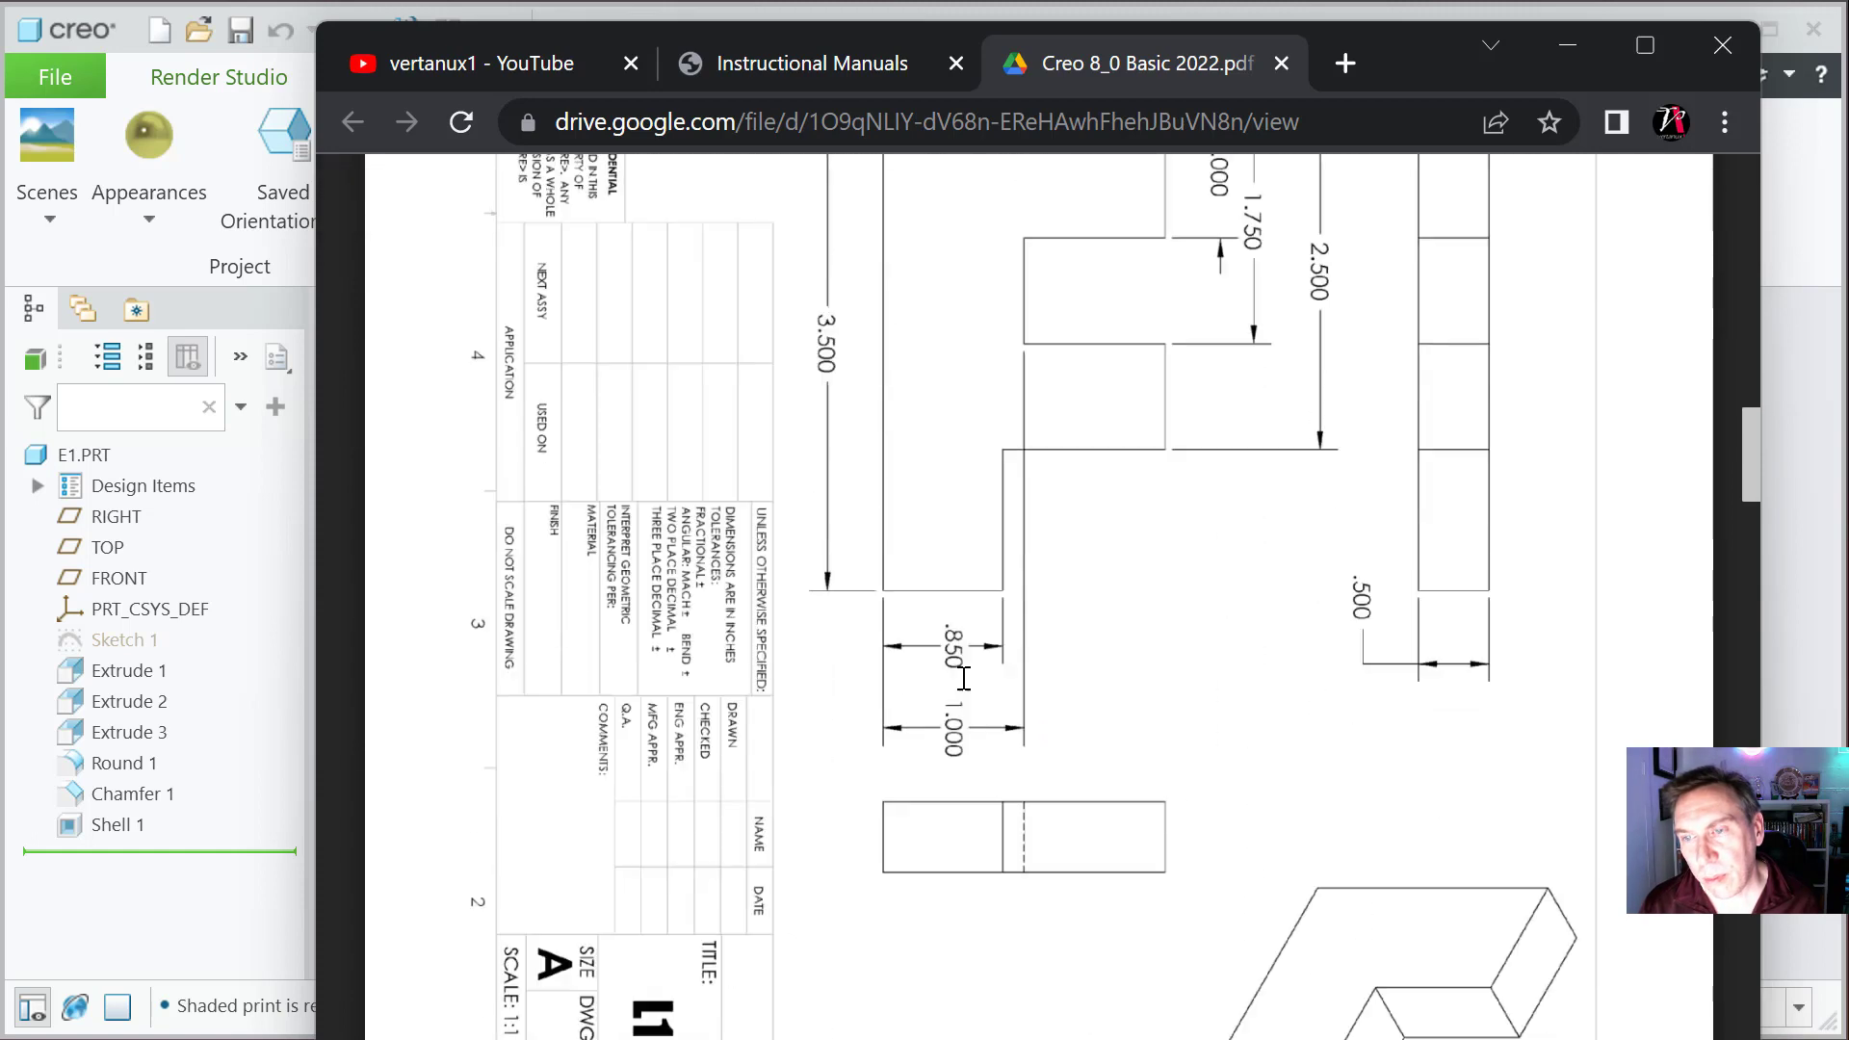
Step: Examine the L1 and LAB 1B drawings in the Creo 8_0 Basic 2022 manual, and minimize the browser to return to Creo
scroll(1002, 867, up, 5)
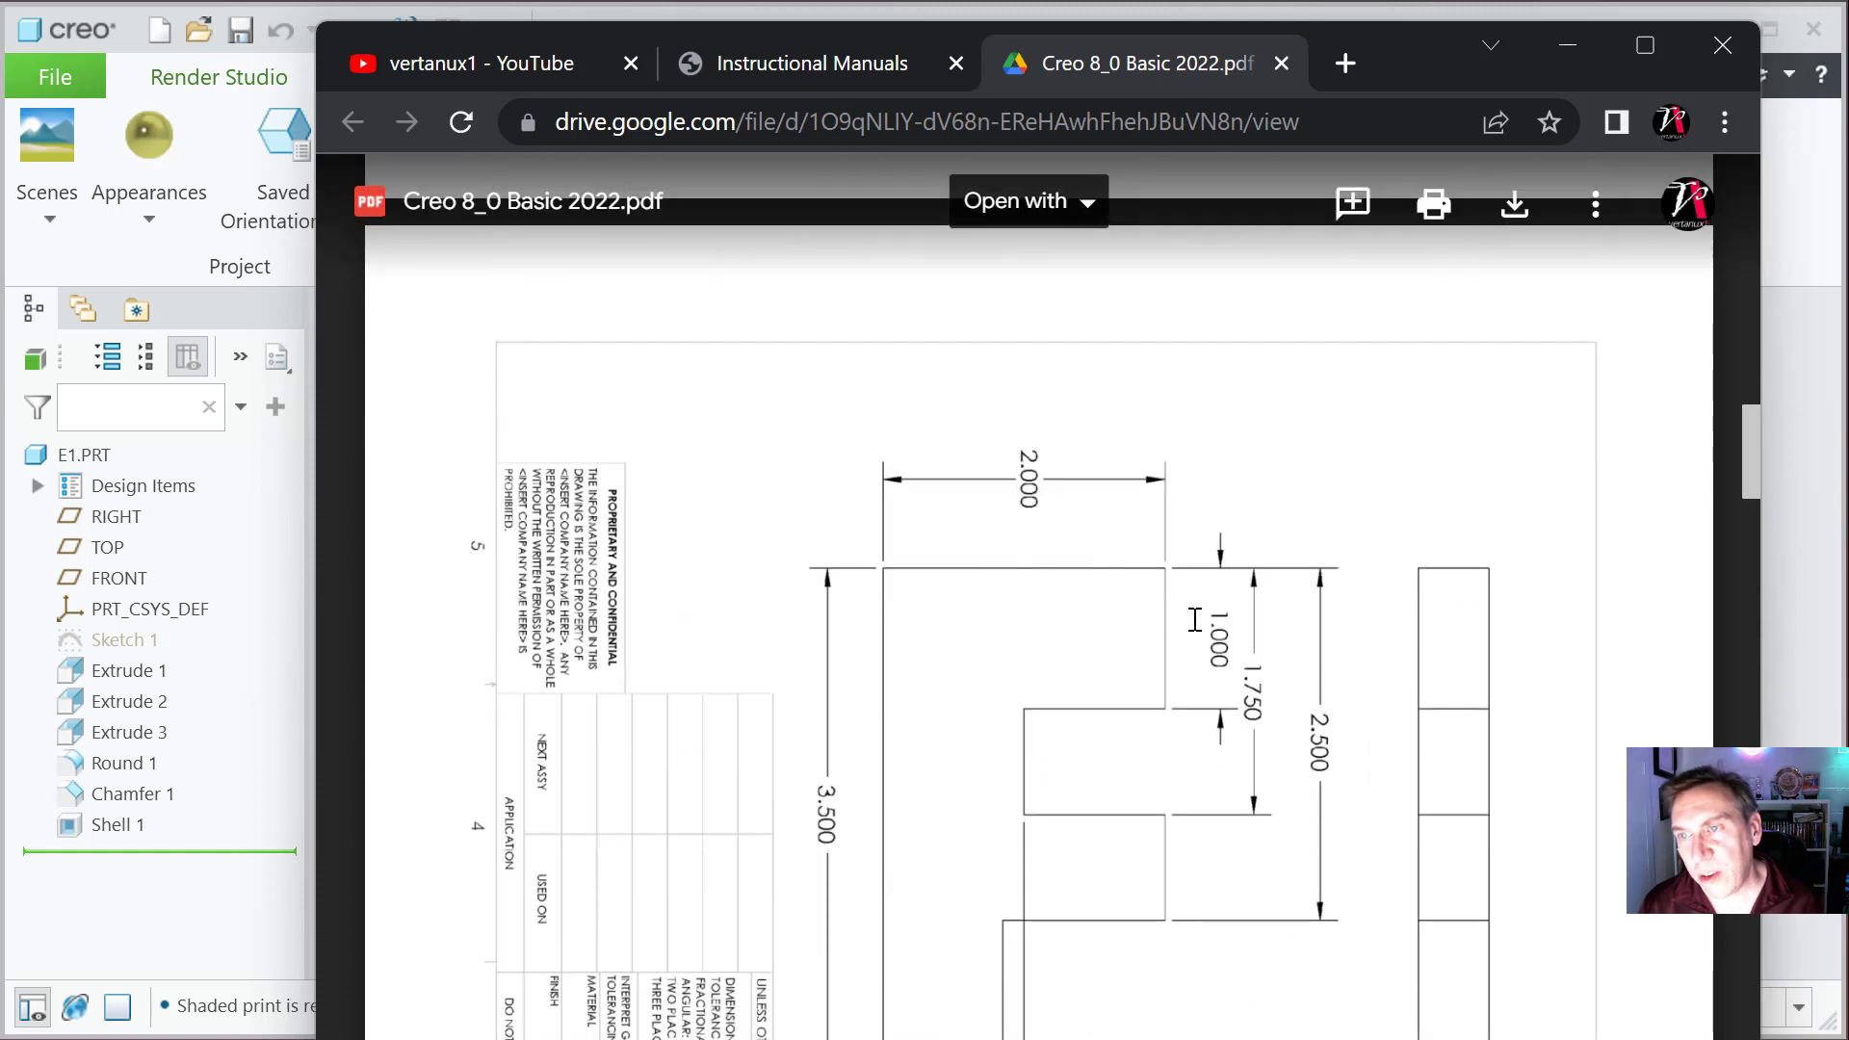
scroll(993, 839, down, 10)
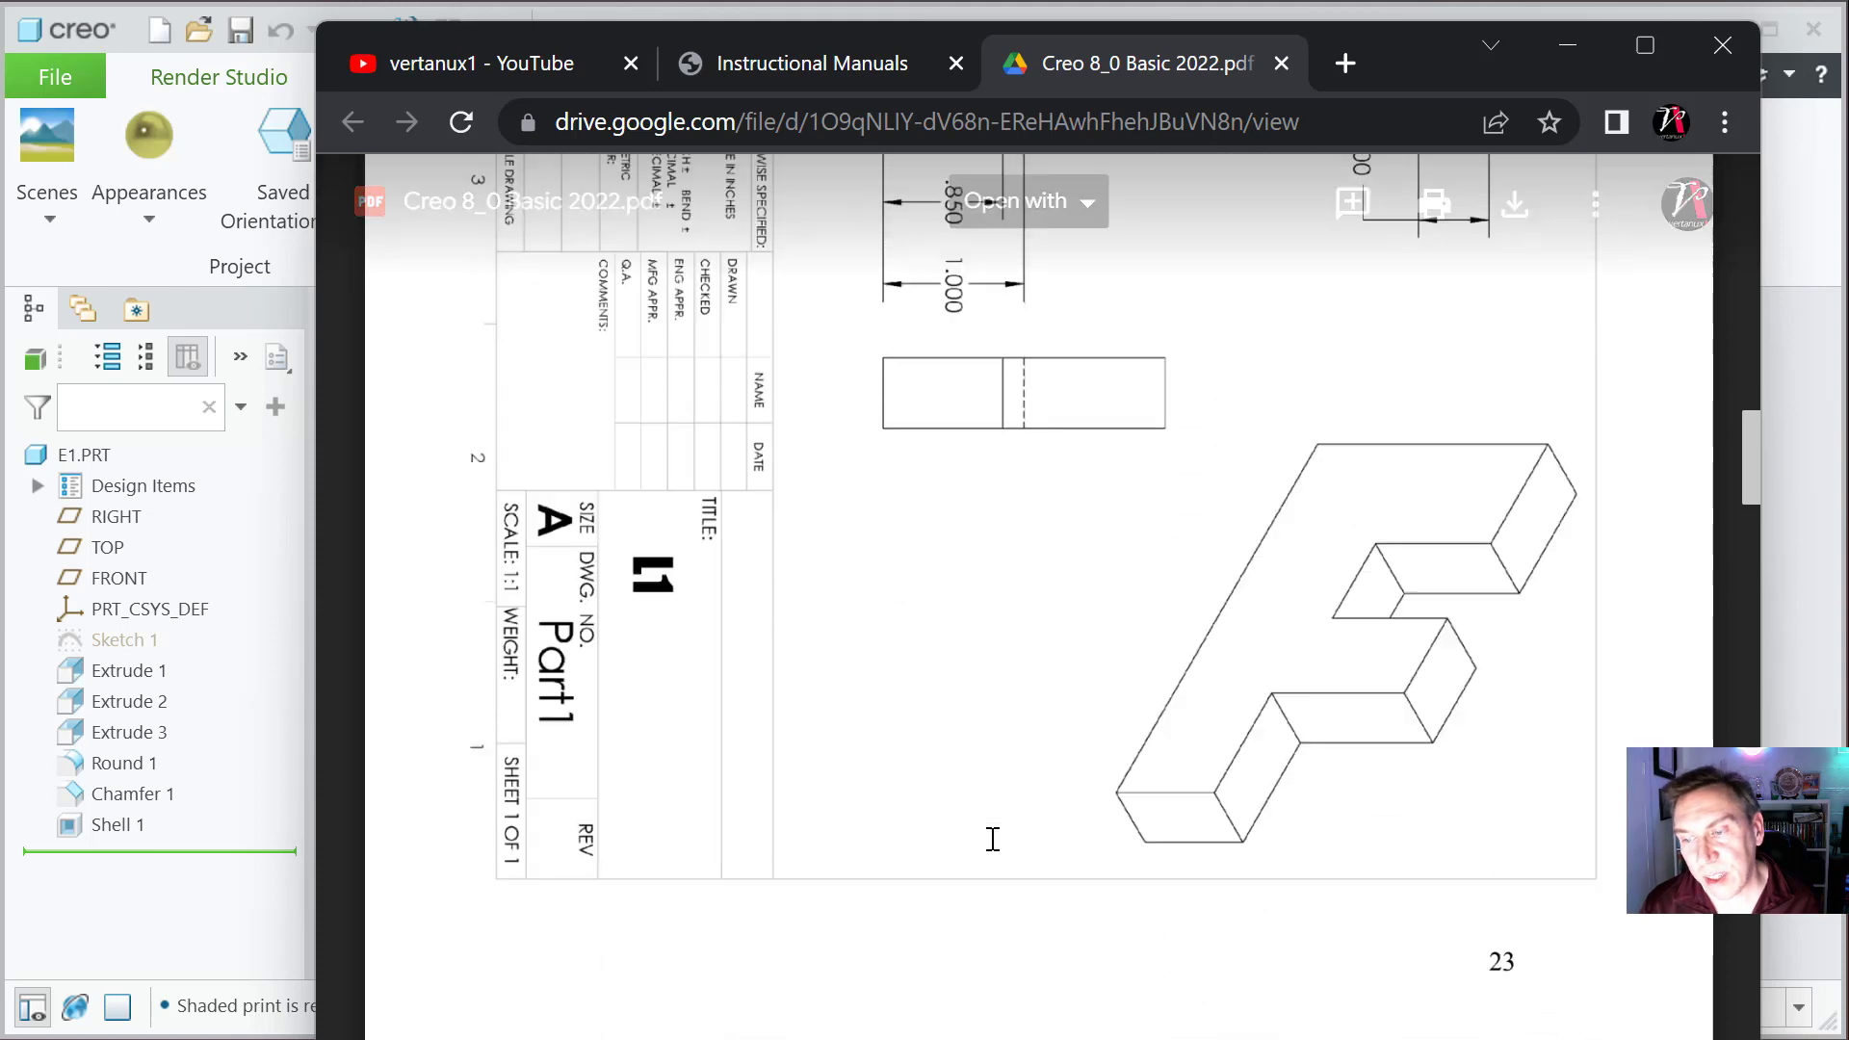
scroll(993, 839, down, 10)
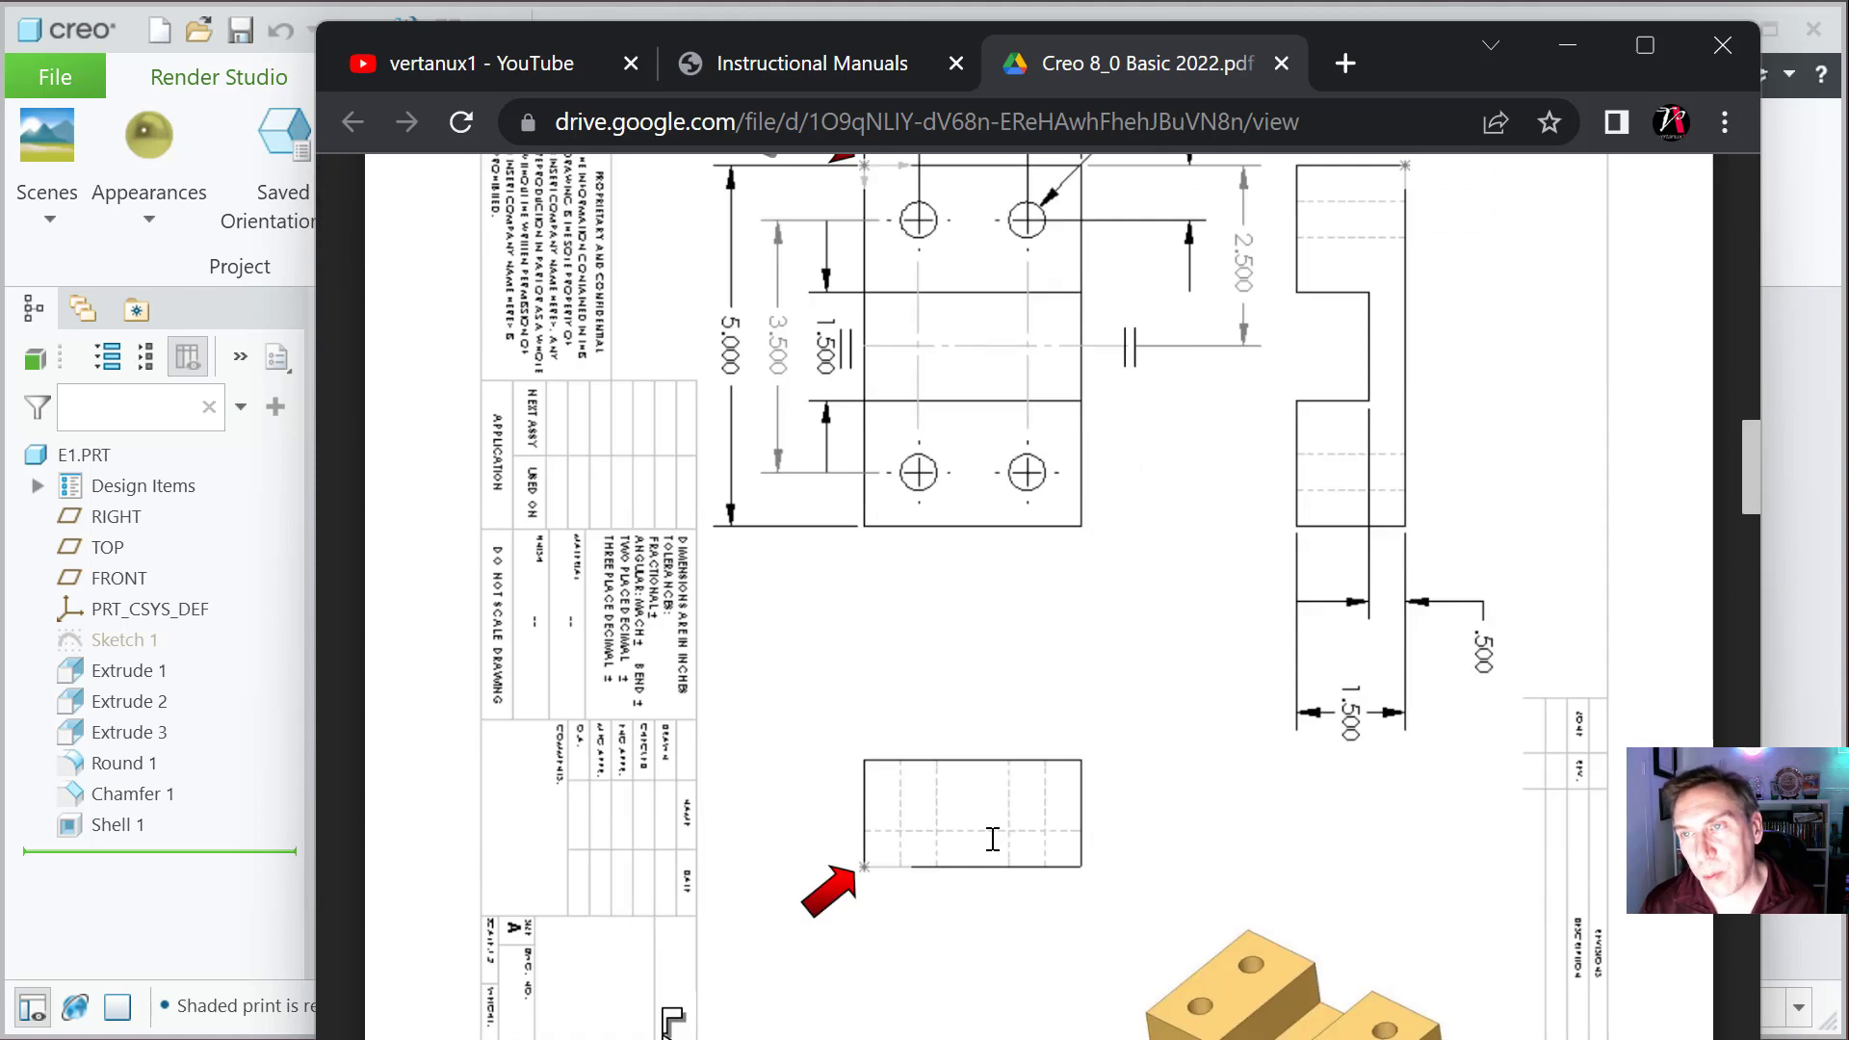
scroll(993, 839, up, 2)
scroll(993, 839, down, 5)
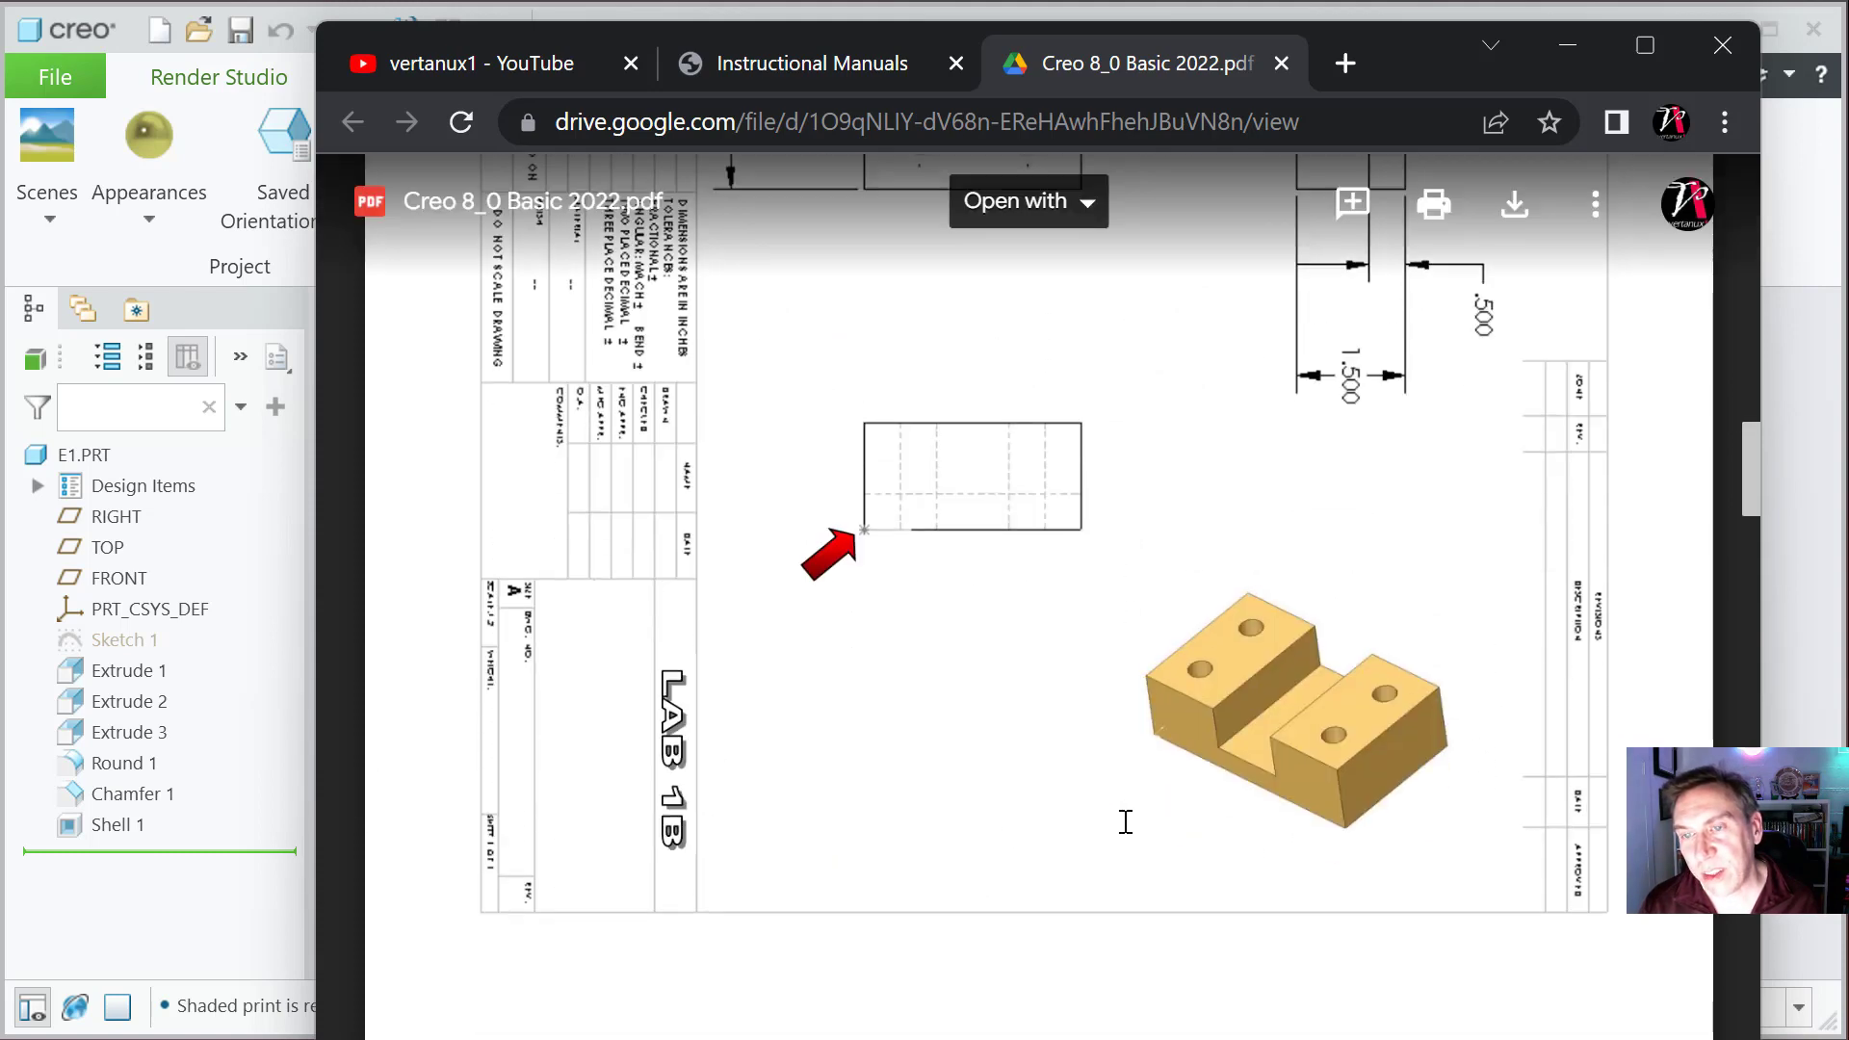
scroll(1127, 825, up, 10)
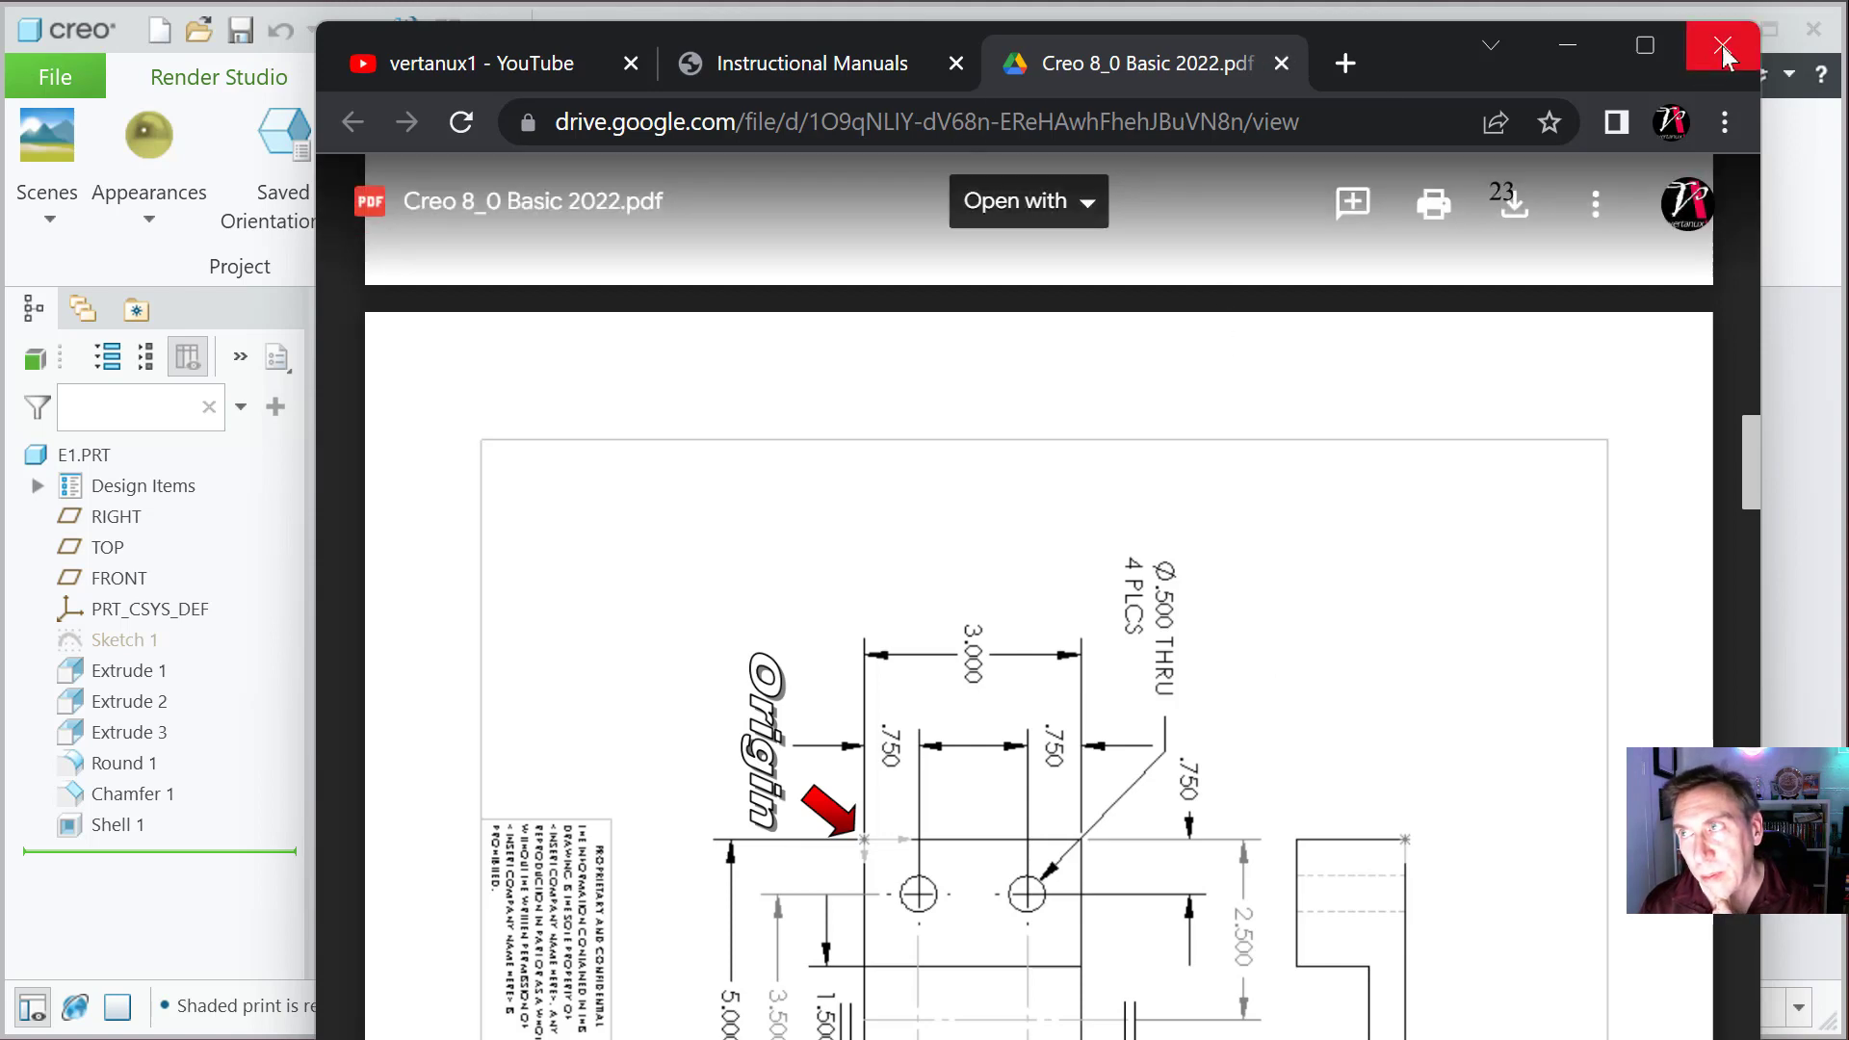
click(1568, 46)
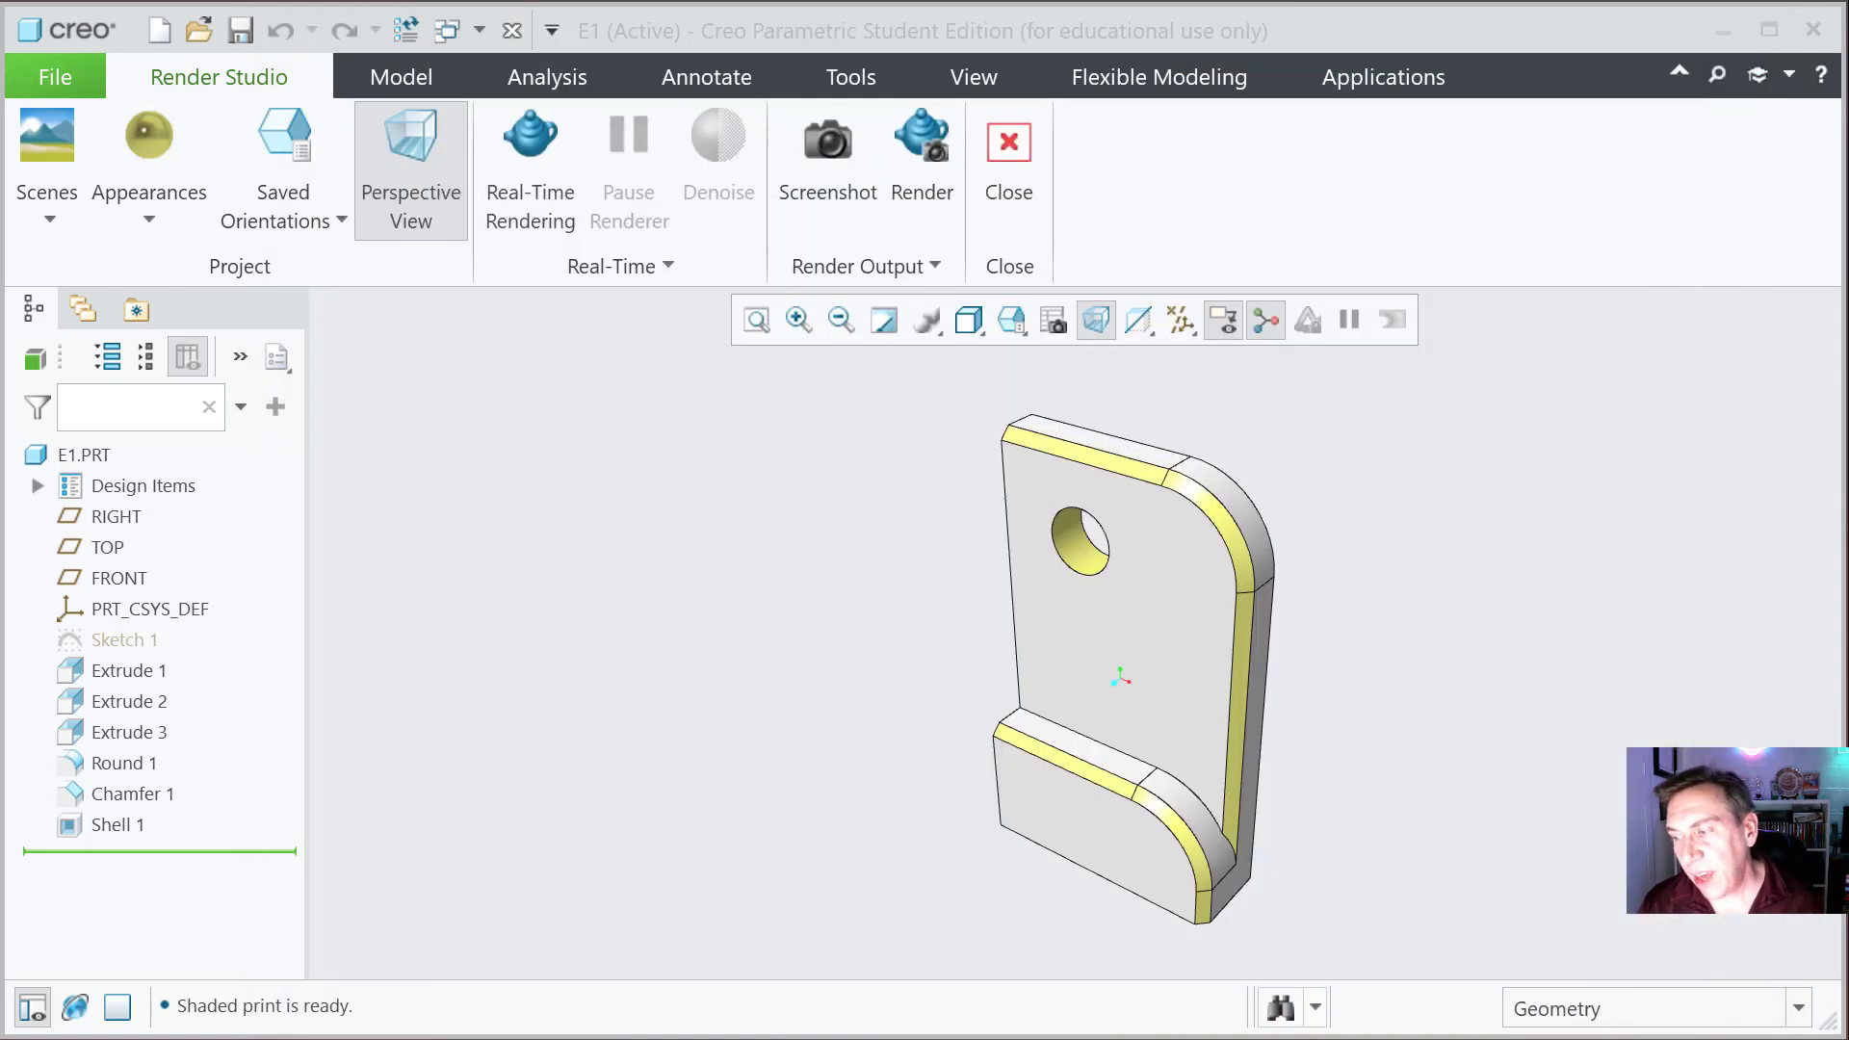